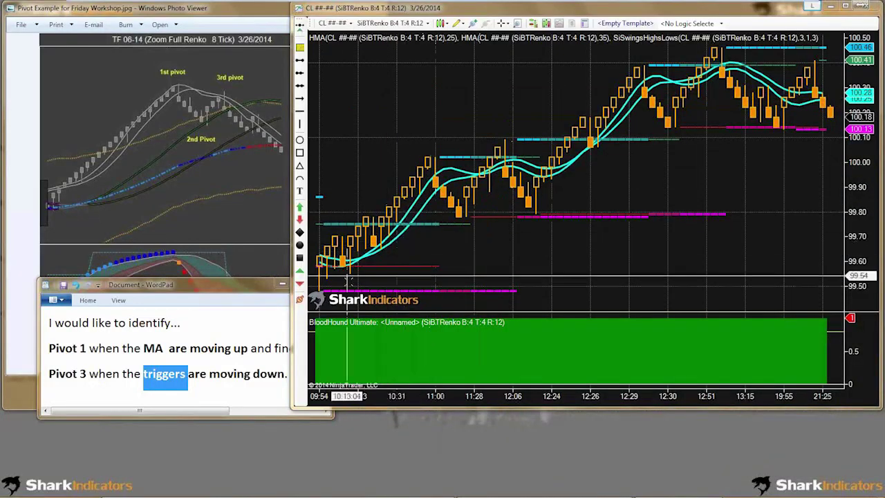
Move the pivot note aside and add an Indicator Comparison solver under Default Timeframe in the BloodHound logic editor.
left_click(238, 287)
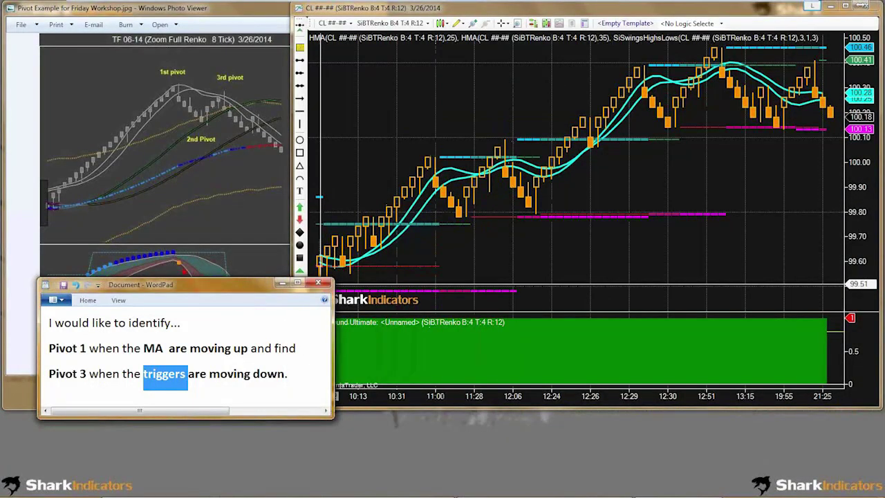
left_click_drag(238, 287, 212, 298)
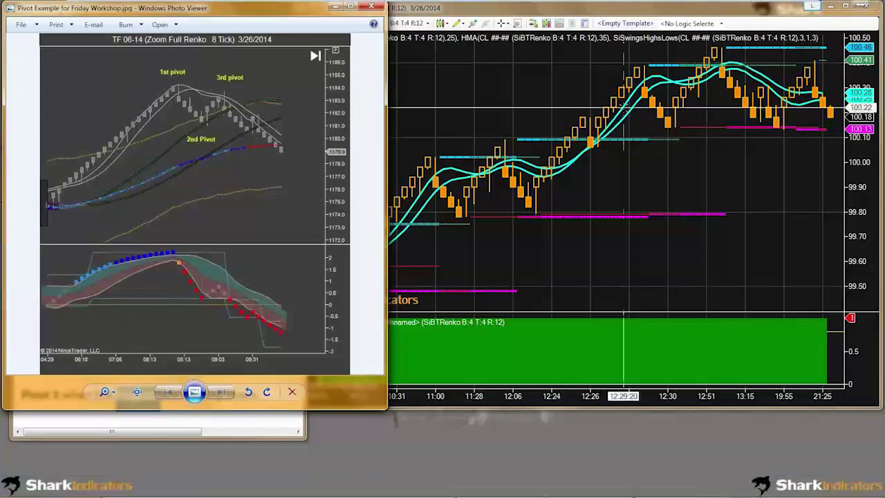
left_click(623, 114)
left_click(612, 25)
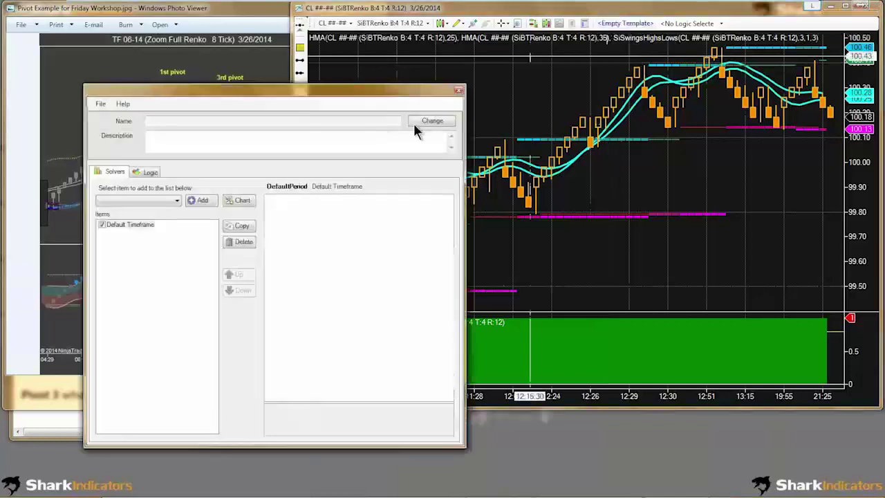
left_click(164, 200)
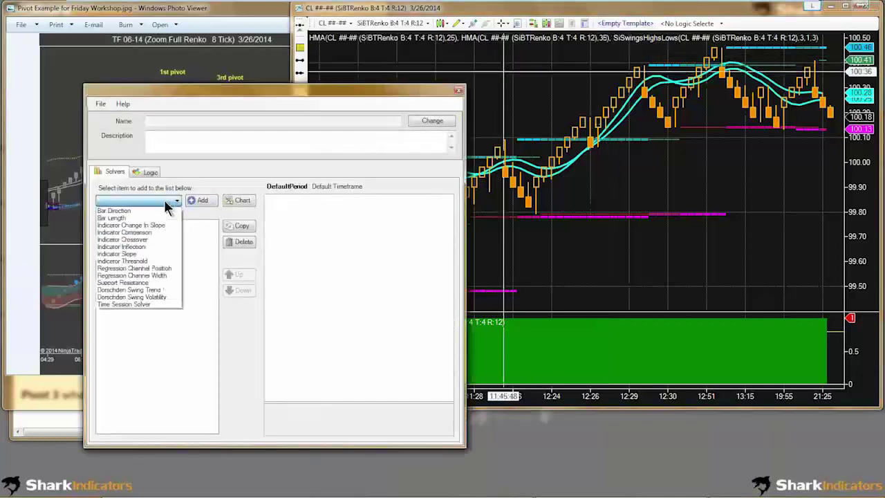
left_click(139, 233)
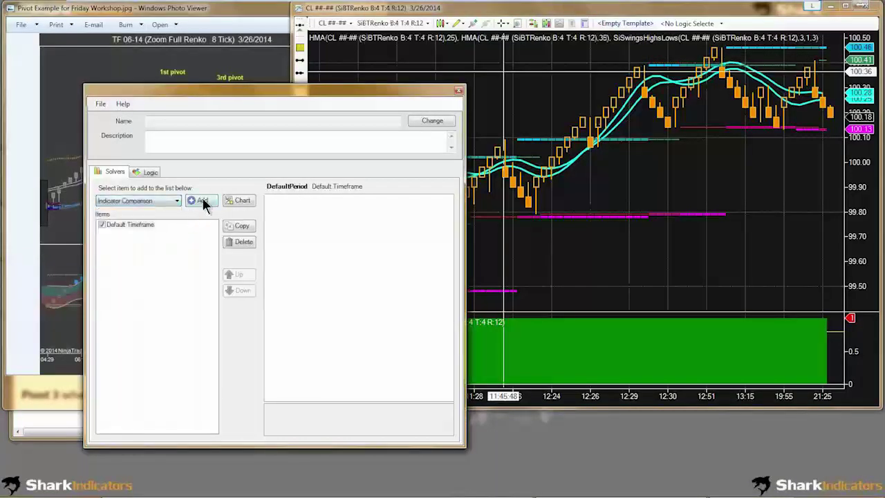
left_click(201, 200)
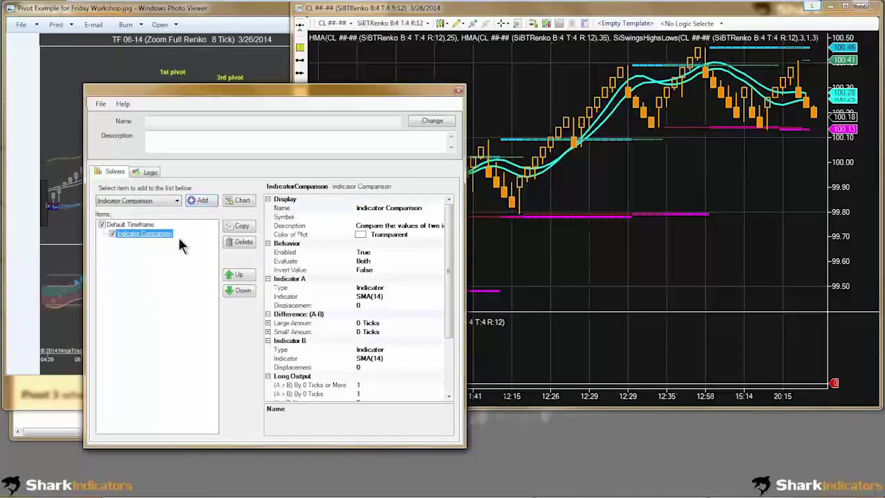
left_click(380, 296)
left_click(439, 296)
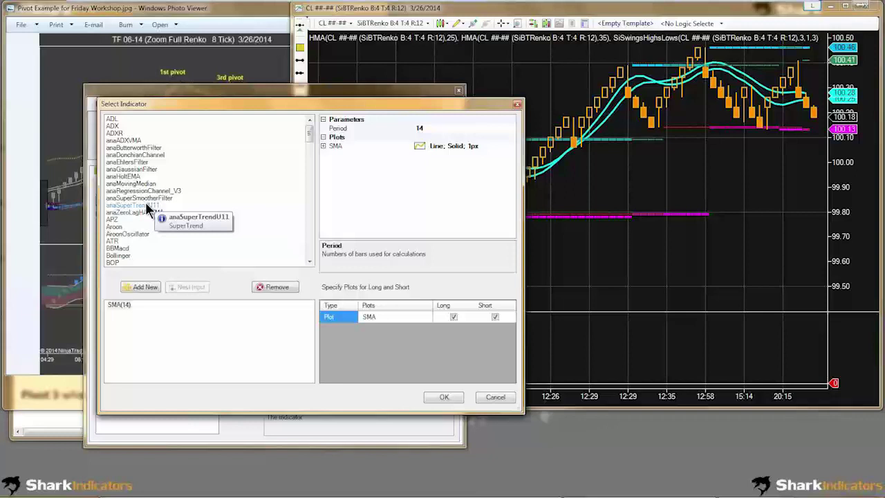
left_click(504, 396)
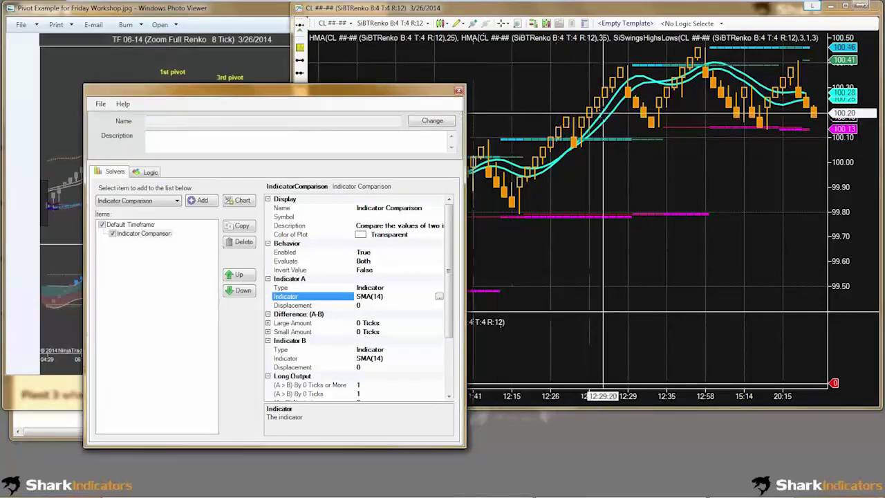
Bring up the WordPad note and review its Pivot 1 and Pivot 3 conditions against the annotated pivot example image.
left_click_drag(380, 92, 492, 204)
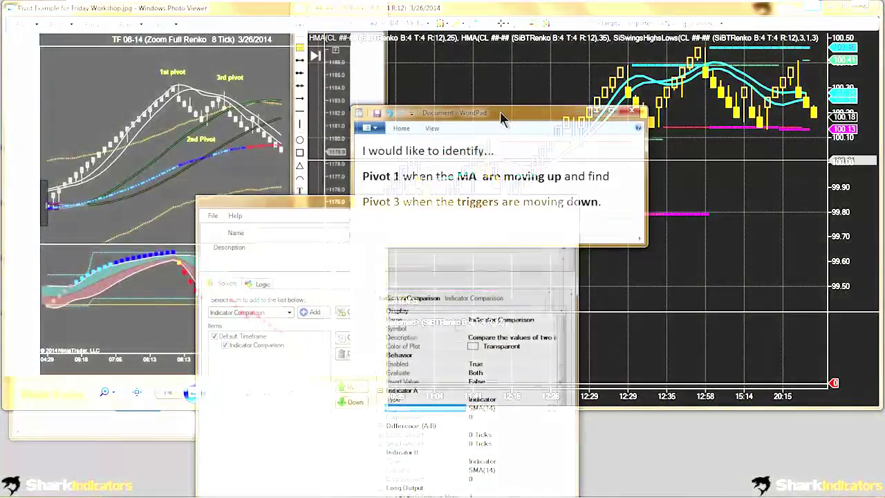
left_click_drag(484, 78, 485, 76)
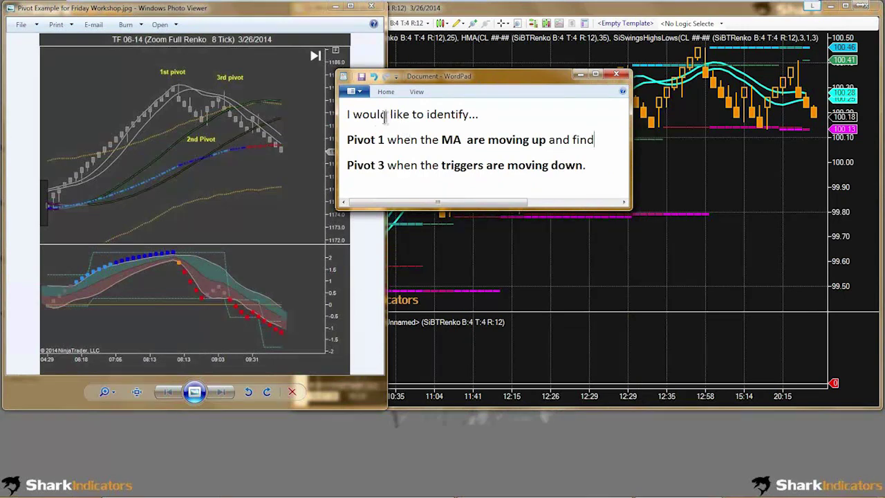
double_click(439, 116)
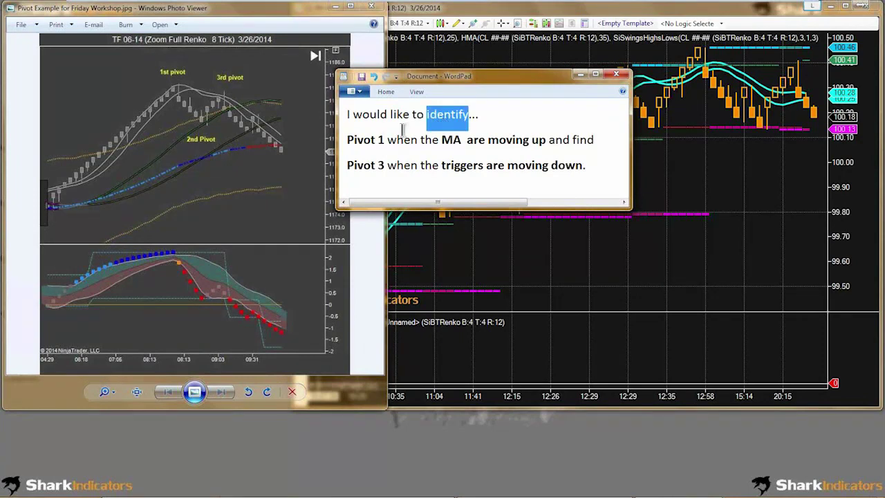
double_click(365, 140)
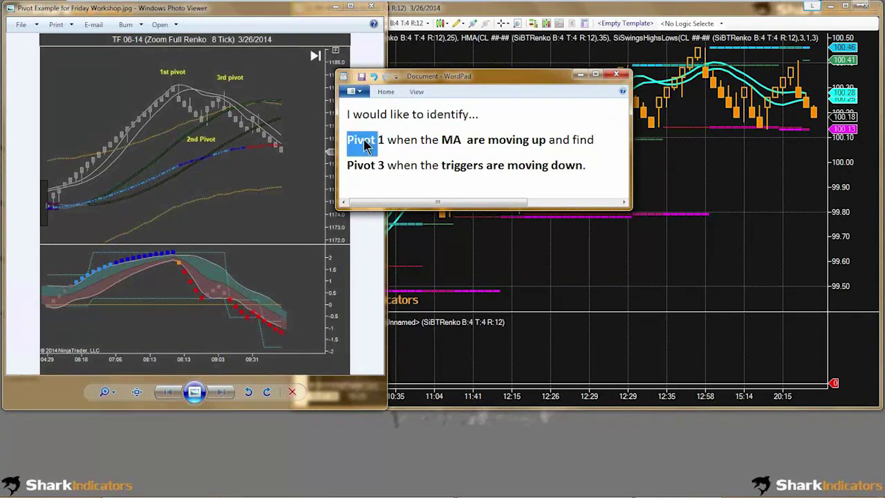
double_click(364, 167)
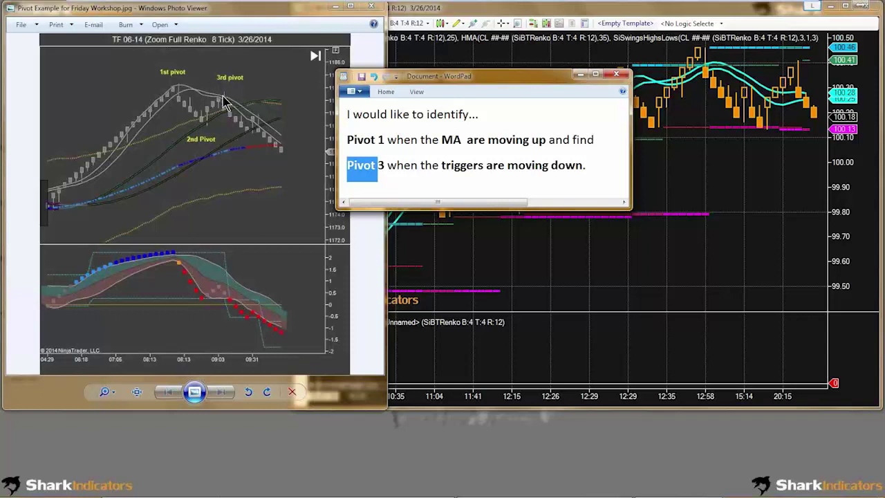
double_click(451, 139)
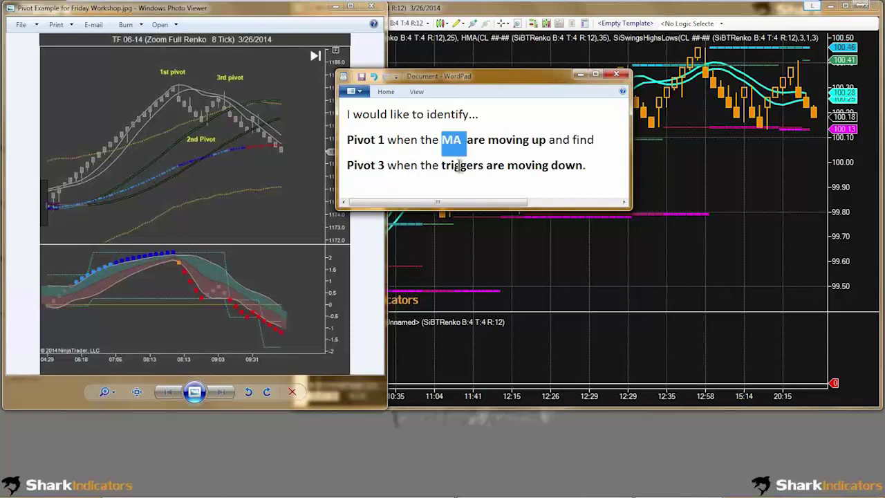
double_click(461, 167)
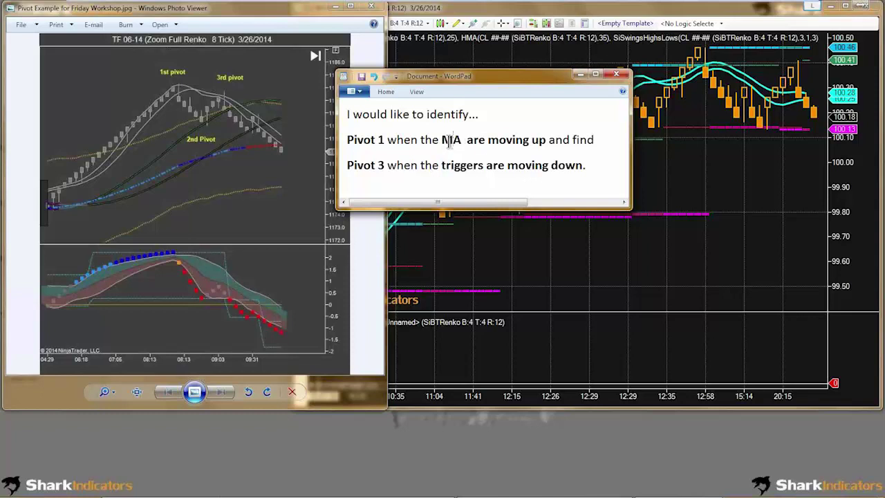
double_click(448, 141)
double_click(508, 141)
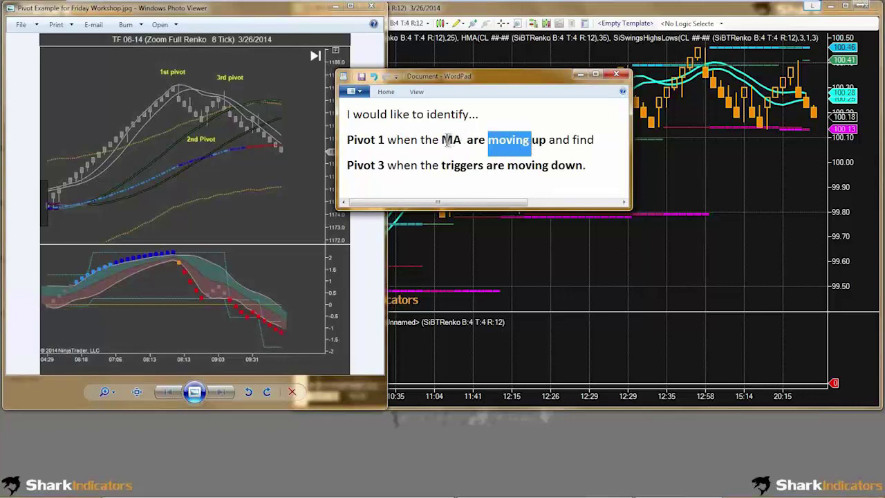
left_click_drag(446, 141, 548, 140)
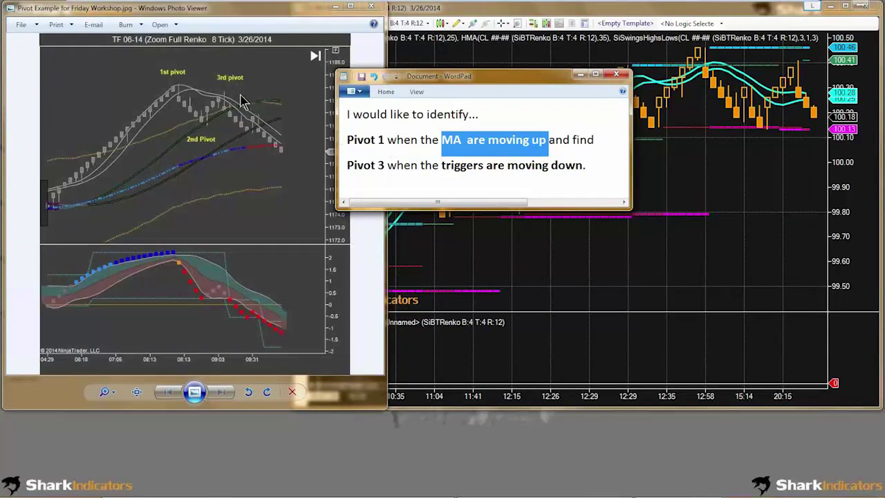
left_click_drag(441, 165, 569, 180)
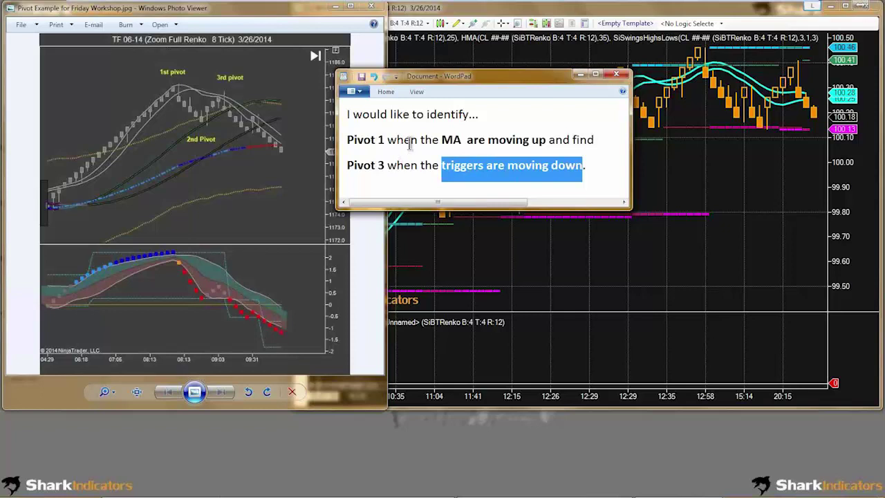
double_click(442, 116)
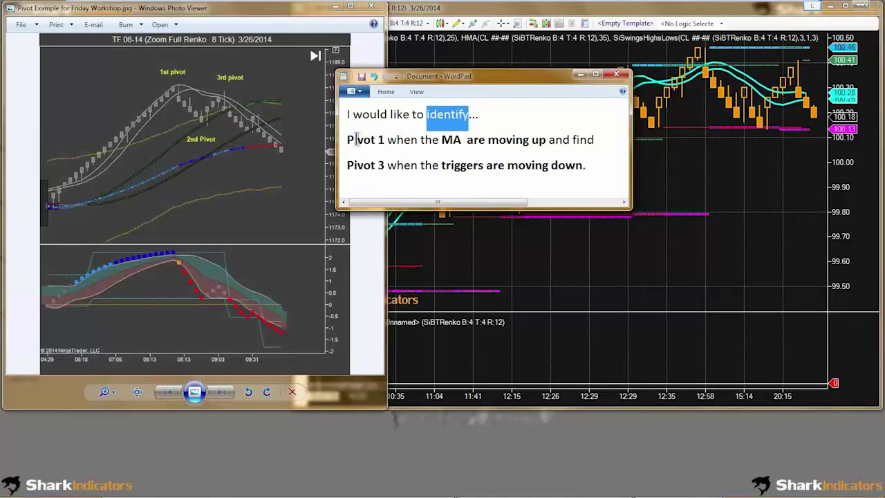
left_click_drag(349, 140, 384, 140)
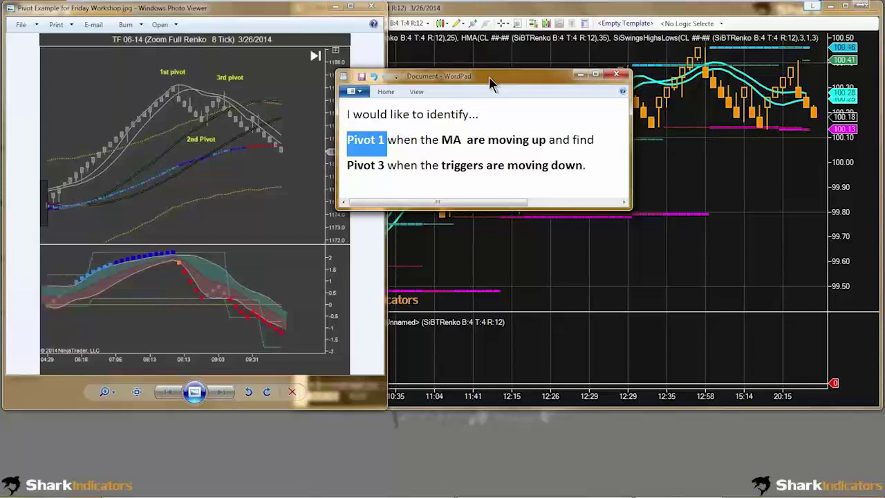
Place the note below the pivot example image and narrow the CL chart window so that it covers less of the image.
left_click_drag(489, 78, 464, 85)
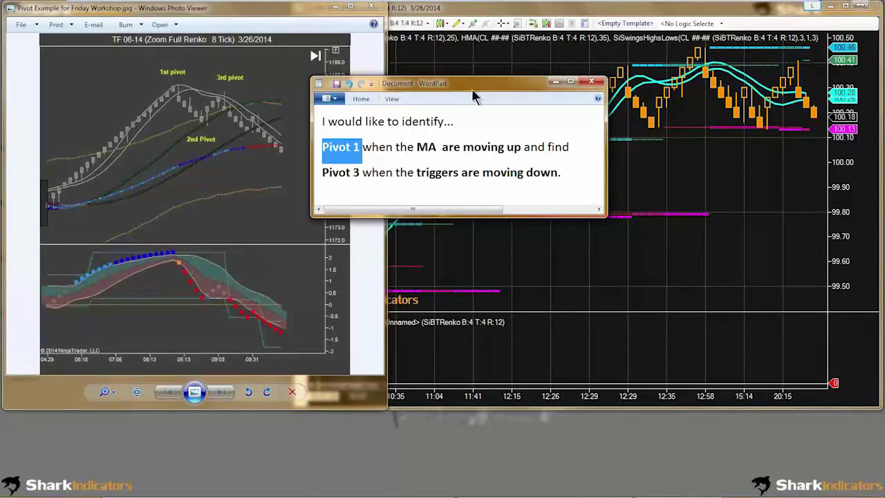
left_click_drag(473, 90, 164, 371)
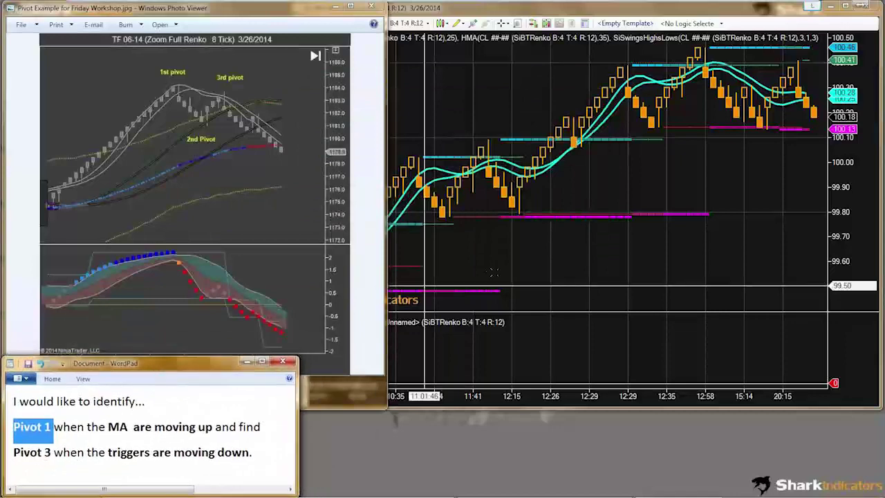
left_click(613, 262)
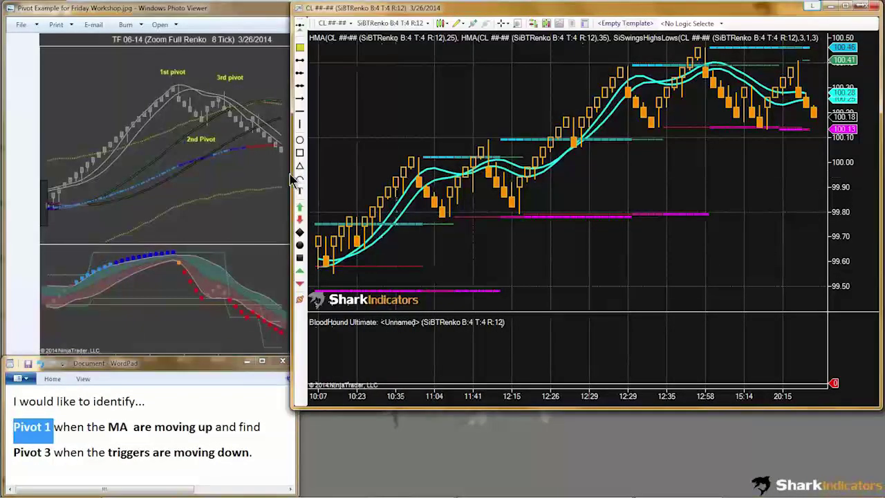
left_click_drag(291, 176, 346, 174)
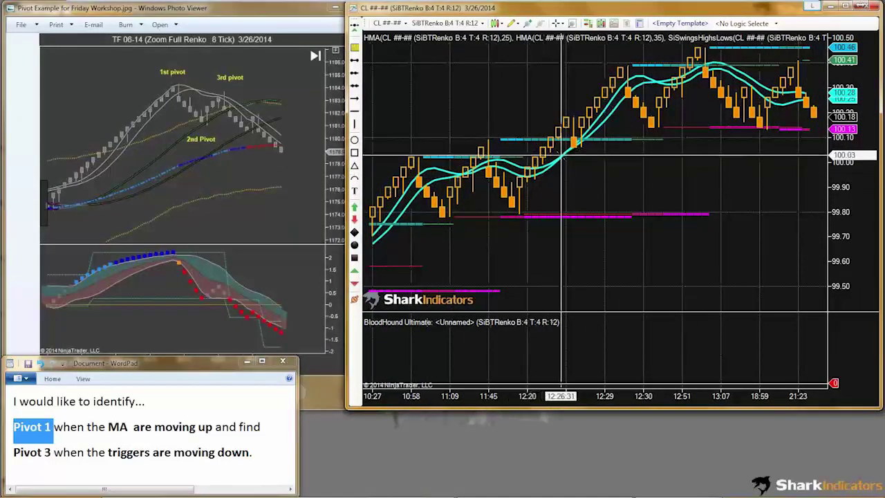
Open the SiSwingsHighsLows indicator's settings from the CL chart and move the dialog clear of the recent price bars.
left_click(562, 156)
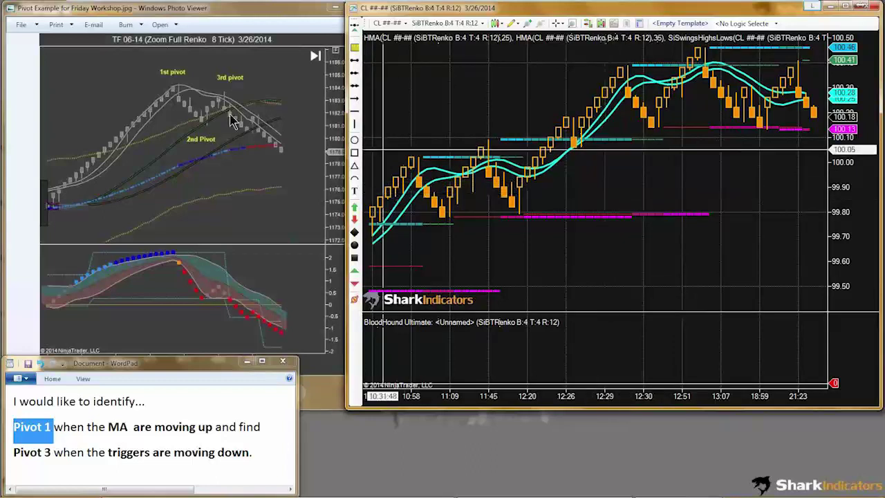
left_click(592, 217)
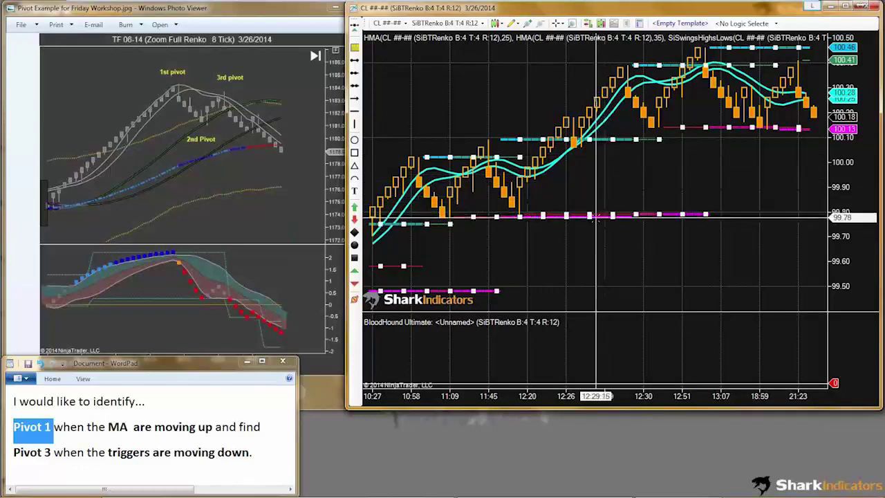
double_click(594, 218)
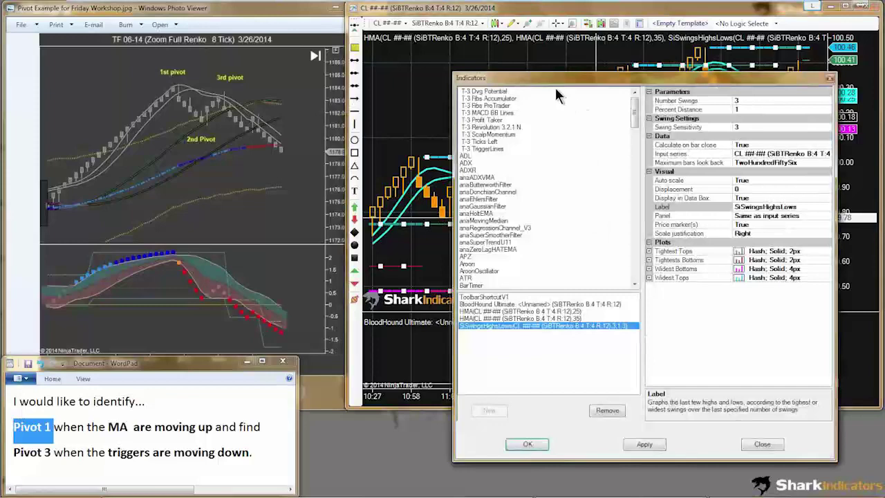
left_click_drag(552, 79, 159, 45)
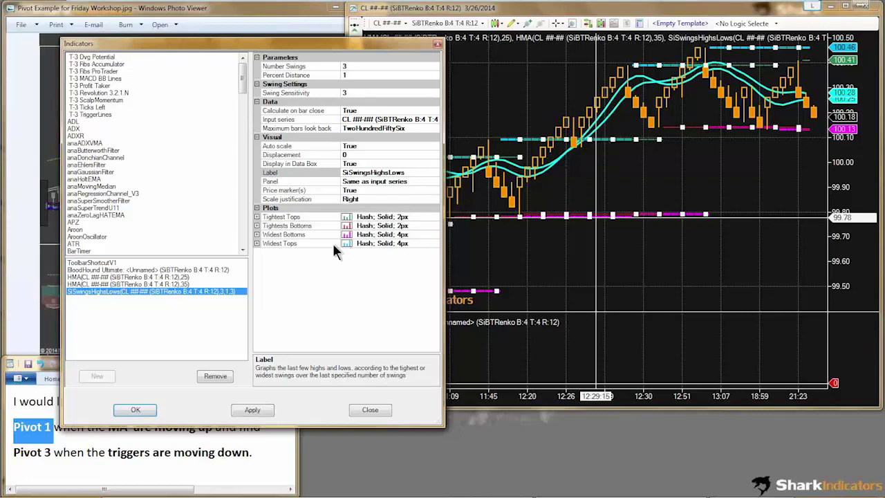
Examine the Tightest Tops, Tightests Bottoms, Widest Bottoms and Widest Tops plots of SiSwingsHighsLows against the chart.
left_click(280, 234)
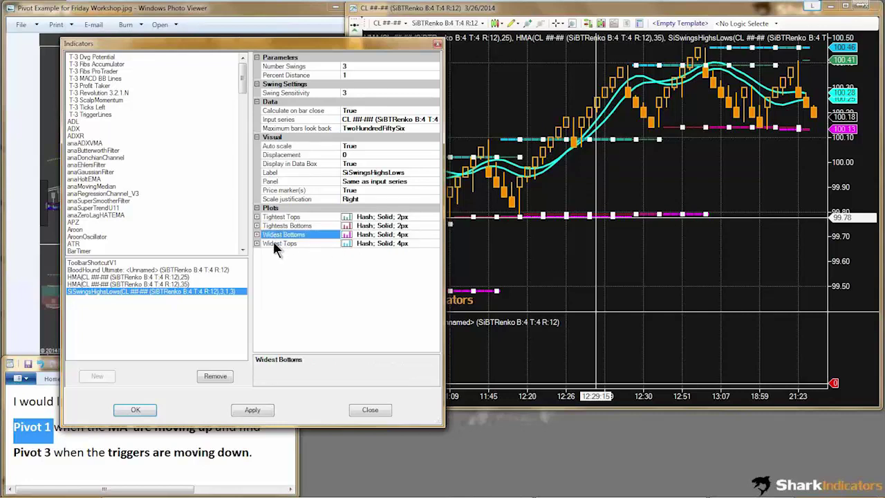
left_click(274, 244)
left_click(282, 233)
left_click(279, 242)
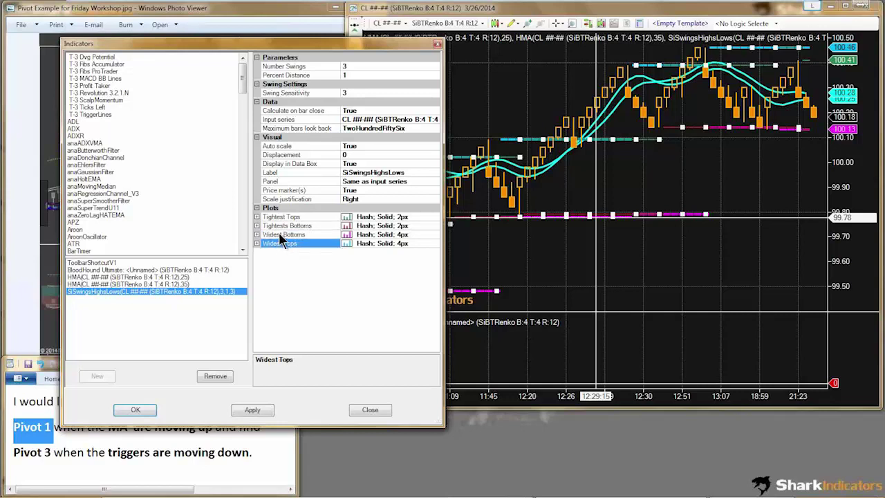
left_click(280, 235)
left_click(278, 242)
left_click(282, 216)
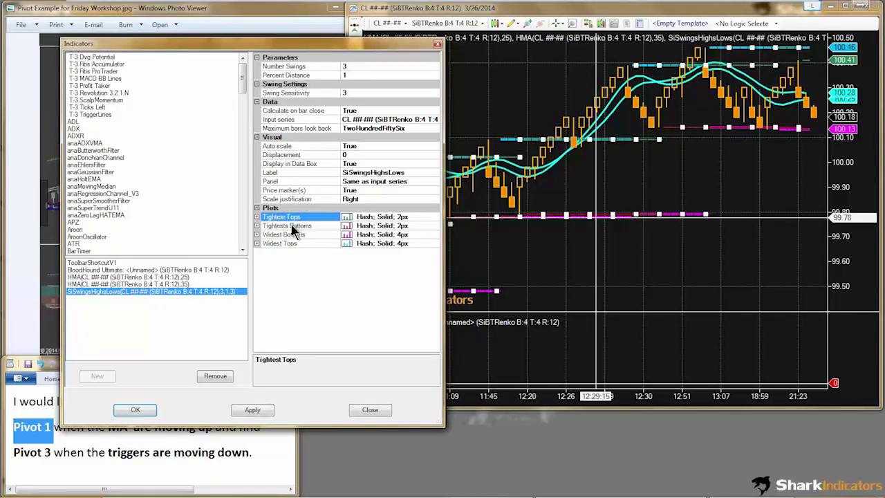
left_click(292, 226)
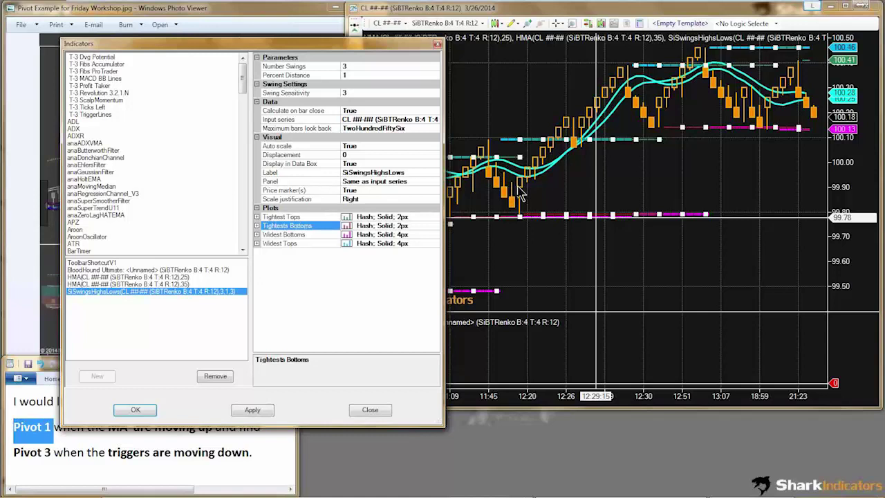
left_click(281, 234)
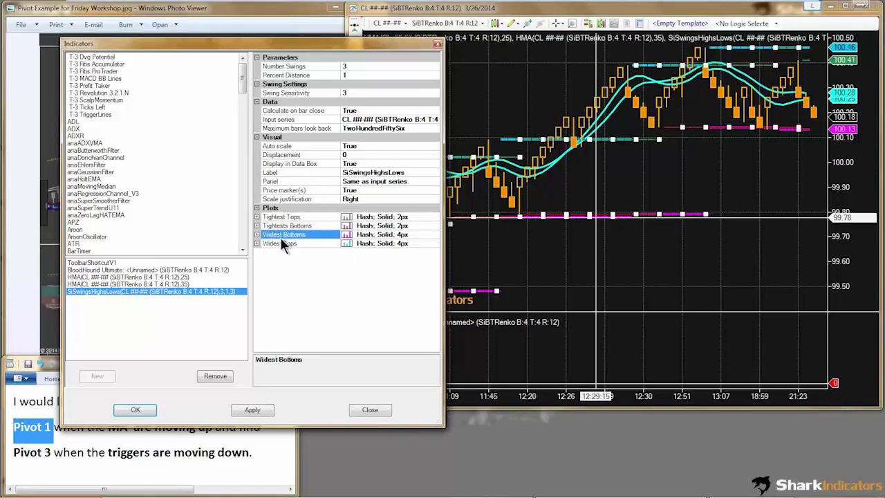
left_click(280, 243)
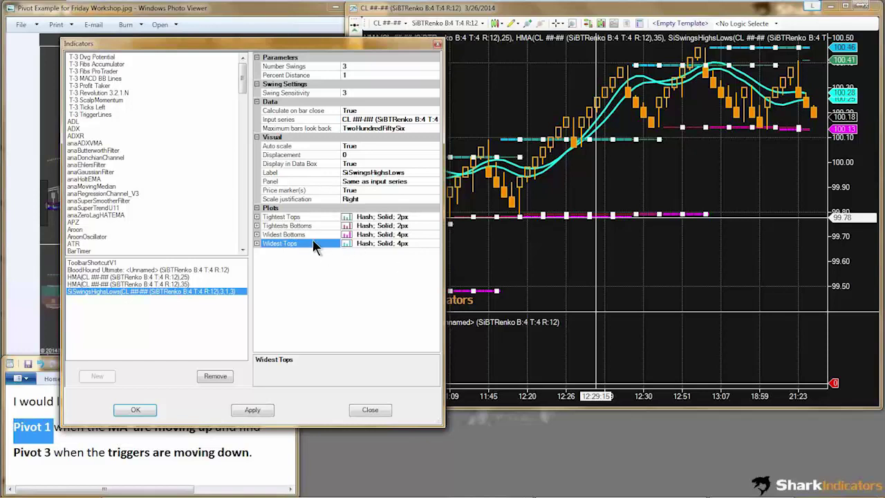
left_click(292, 235)
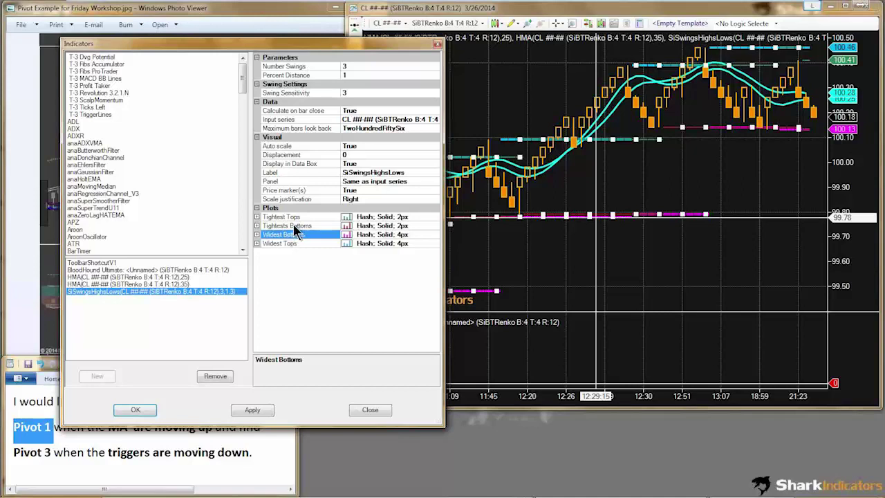
Compare the Tightest Tops and Tightests Bottoms plots of SiSwingsHighsLows with the swing levels on the CL chart.
left_click(294, 225)
left_click(282, 216)
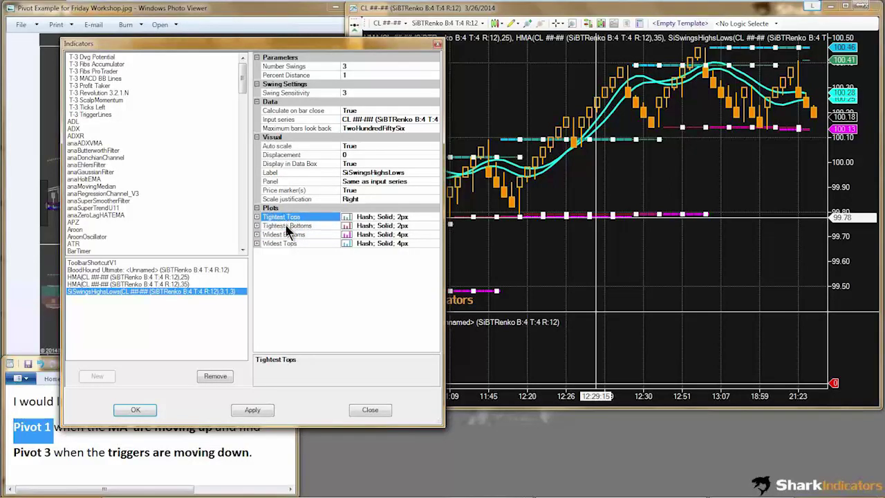
left_click(293, 226)
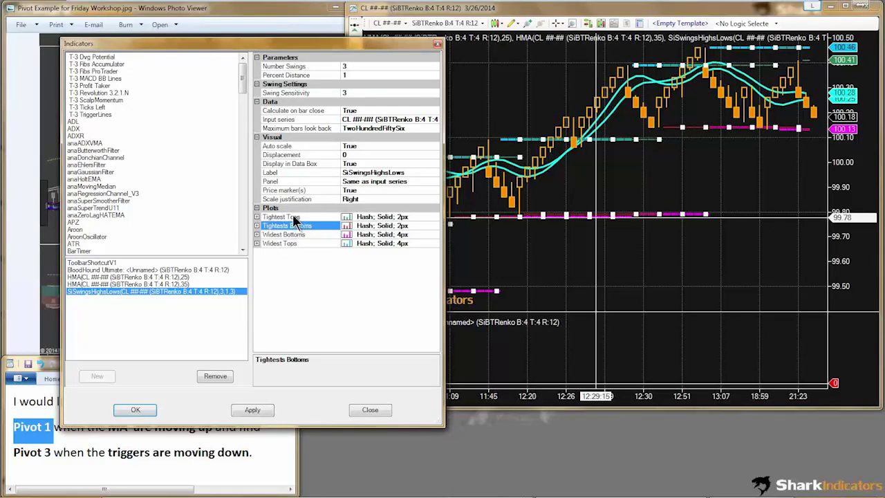
left_click(292, 215)
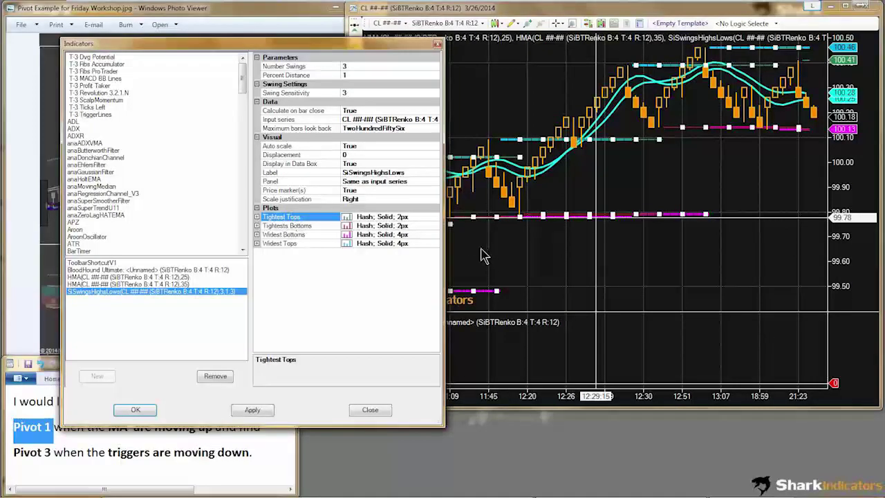
Uncover the pivot example image, relate the four SiSwingsHighsLows plots to its three pivots, and close the indicator settings.
left_click_drag(270, 43, 560, 81)
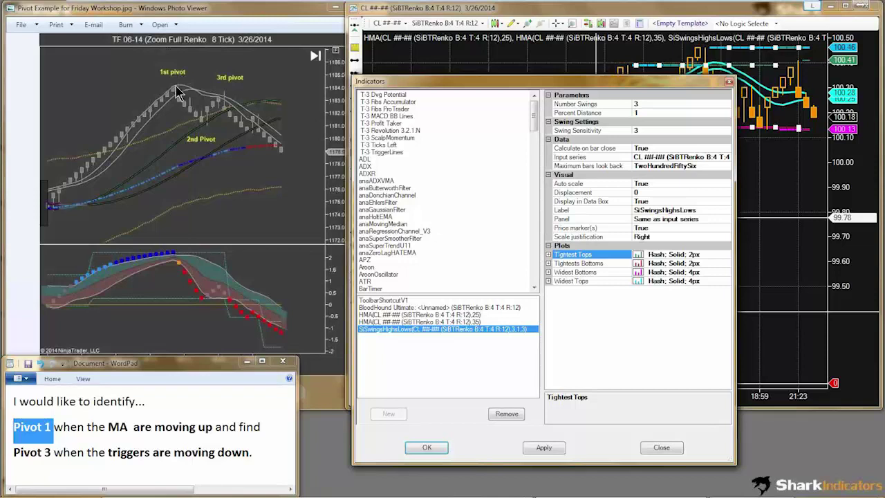
left_click(570, 282)
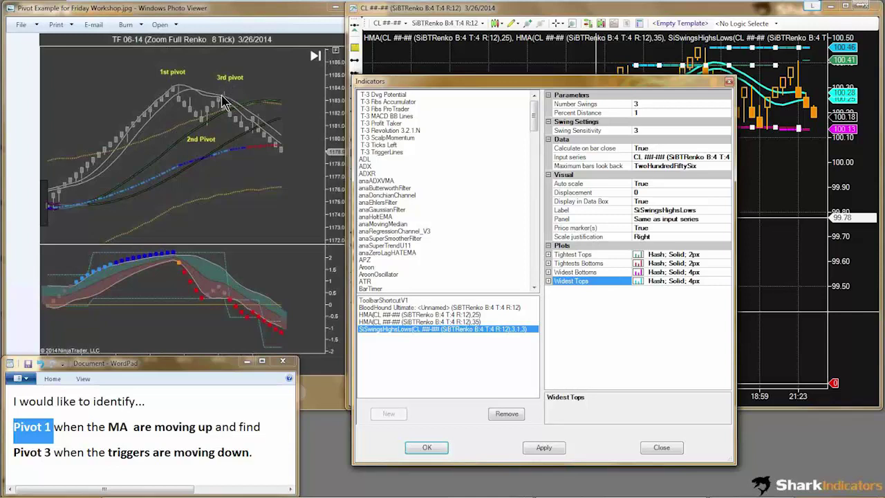
left_click(573, 256)
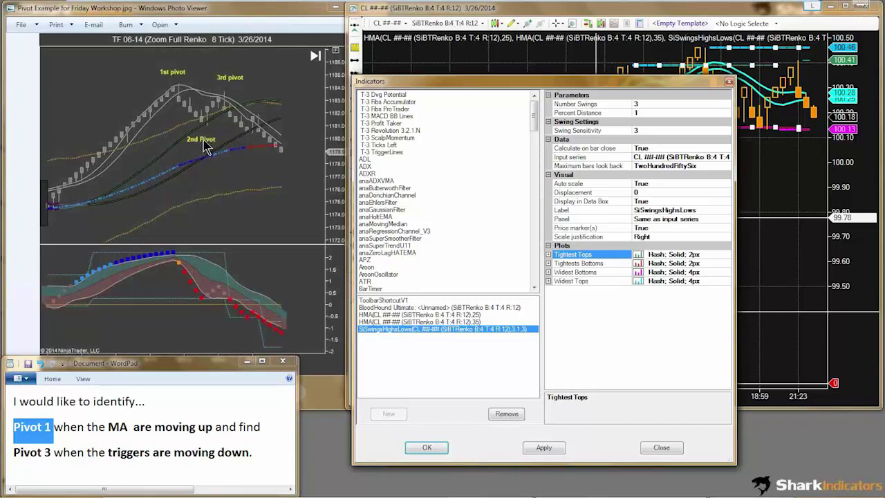
left_click(574, 264)
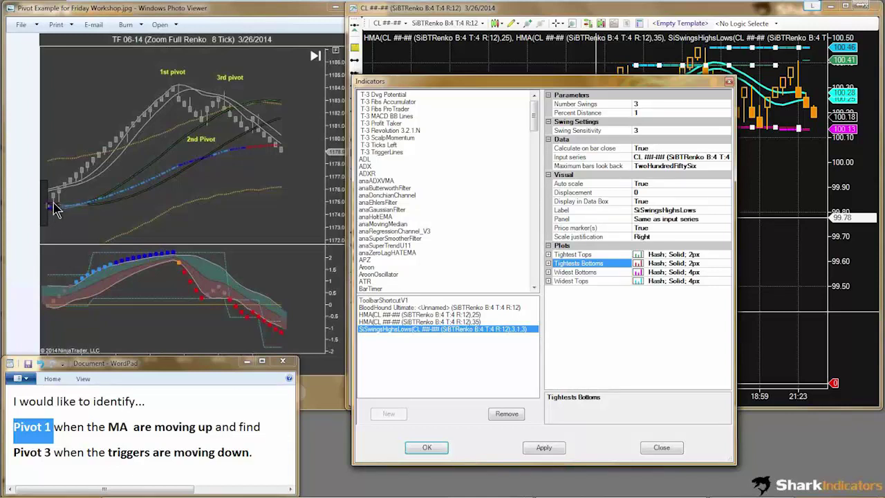
left_click(574, 272)
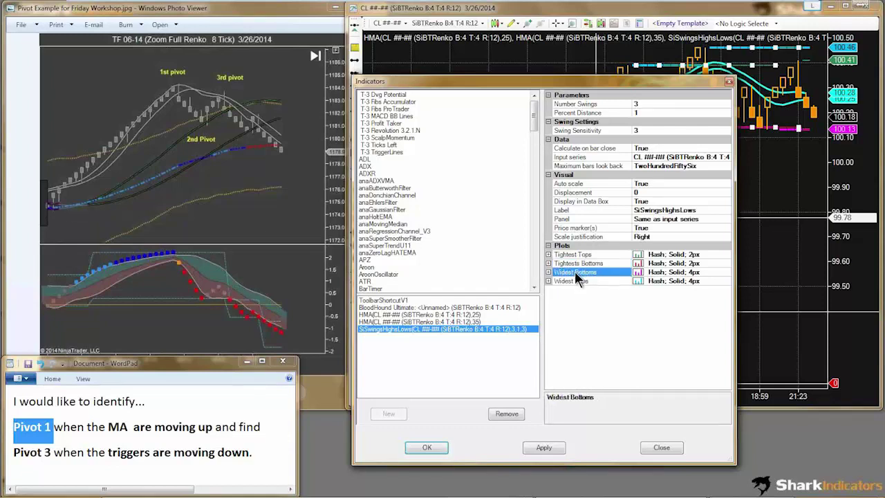
left_click_drag(557, 84, 524, 74)
left_click(634, 440)
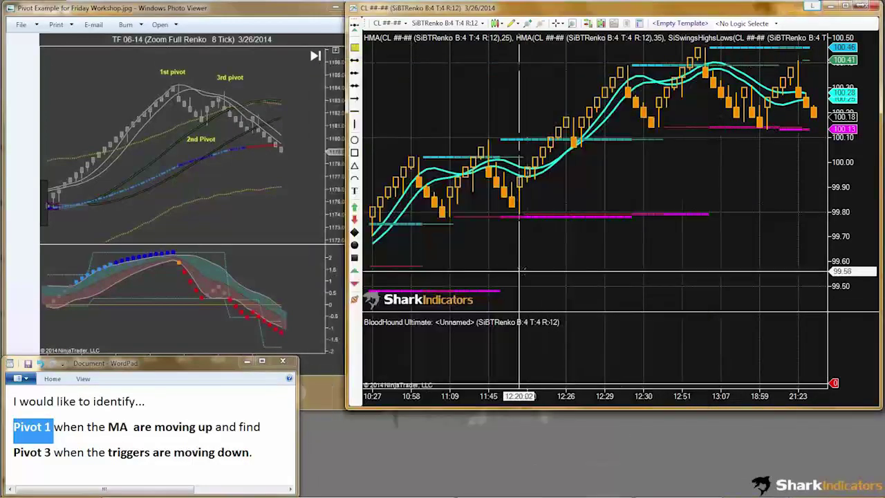
Shrink the BloodHound panel beneath the CL price bars and open the BloodHound template editor, placed over the middle of the workspace.
left_click_drag(592, 314, 592, 325)
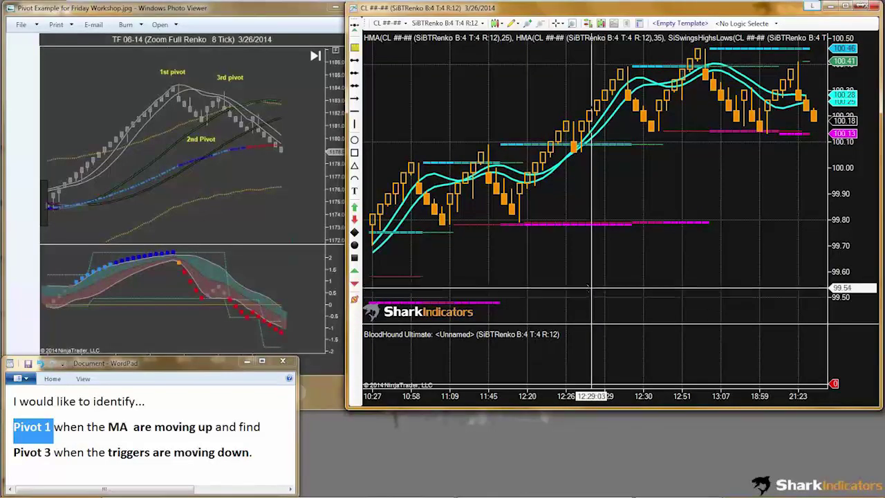
left_click(669, 25)
left_click_drag(236, 22, 519, 116)
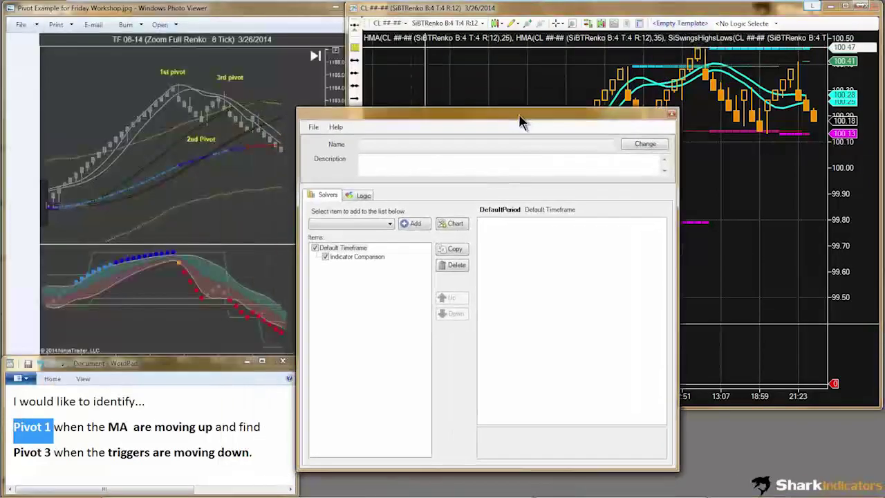
Save the unnamed BloodHound template as Si-TrainingWorkshop20140328.bht in the BloodHound templates folder, basing the name on the 20140321 workshop file.
left_click(638, 144)
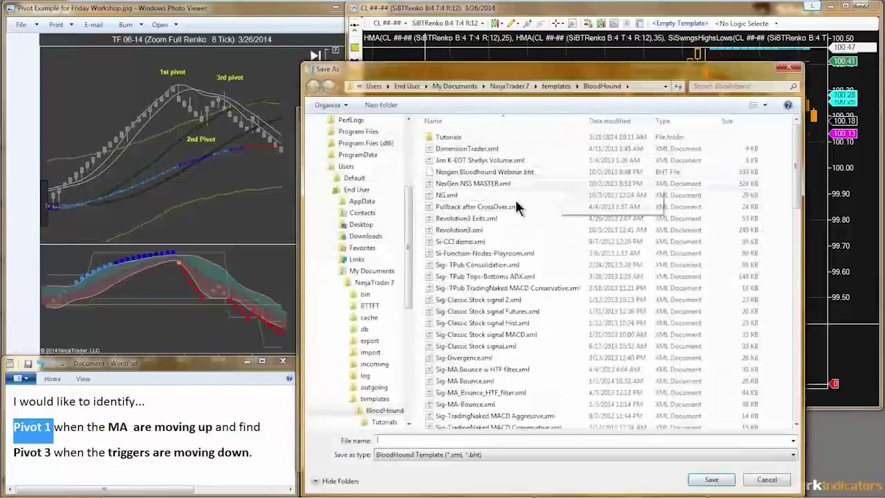
left_click(470, 299)
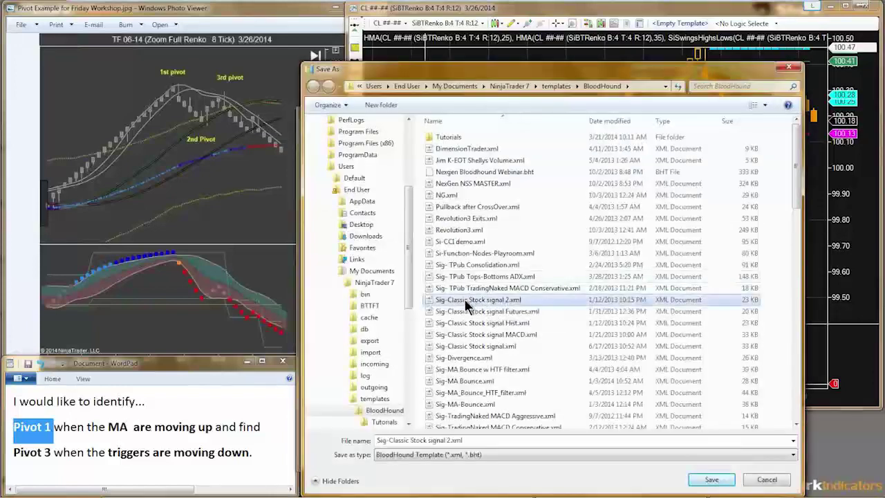
scroll(464, 295, "down", 5)
scroll(482, 298, "down", 12)
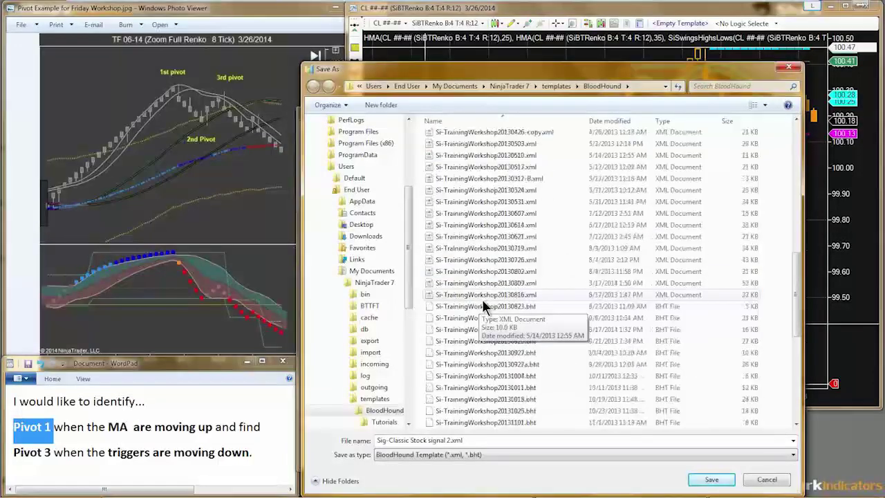
scroll(482, 298, "down", 4)
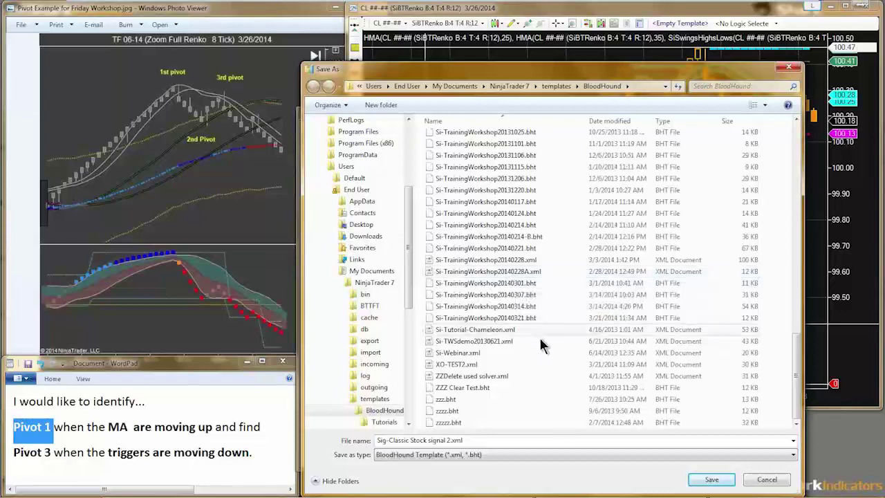
scroll(535, 165, "up", 1)
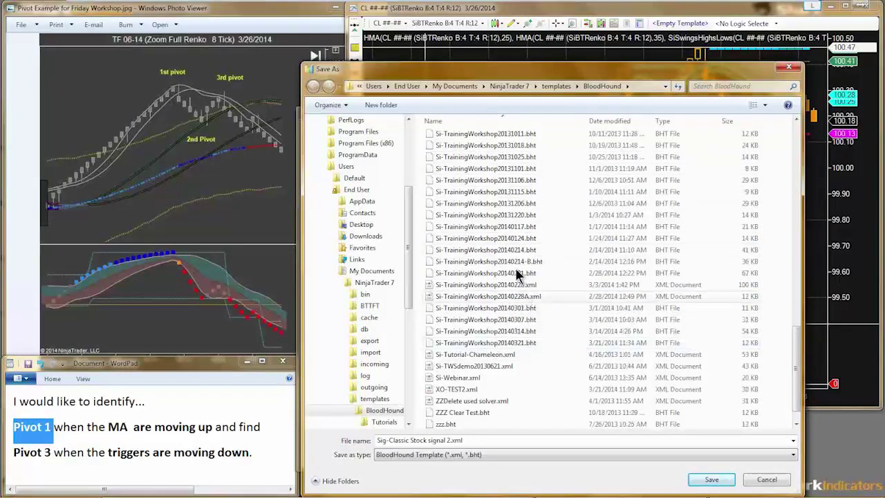
left_click(496, 320)
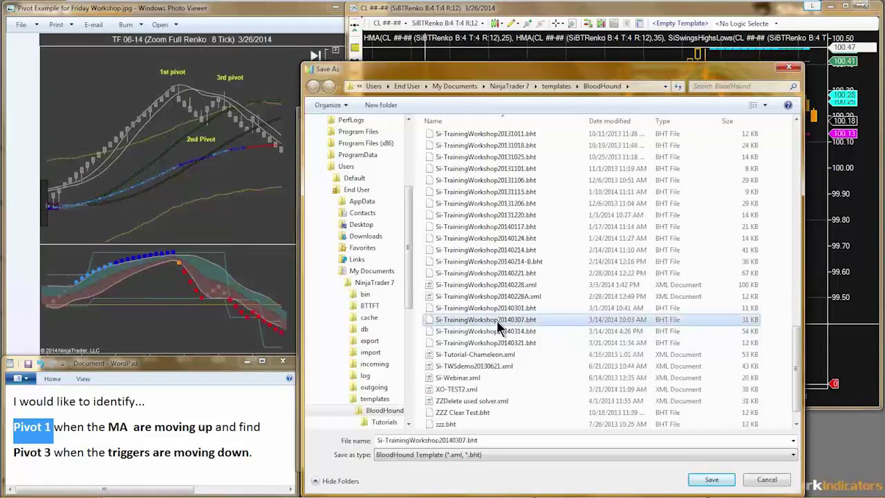
left_click(494, 342)
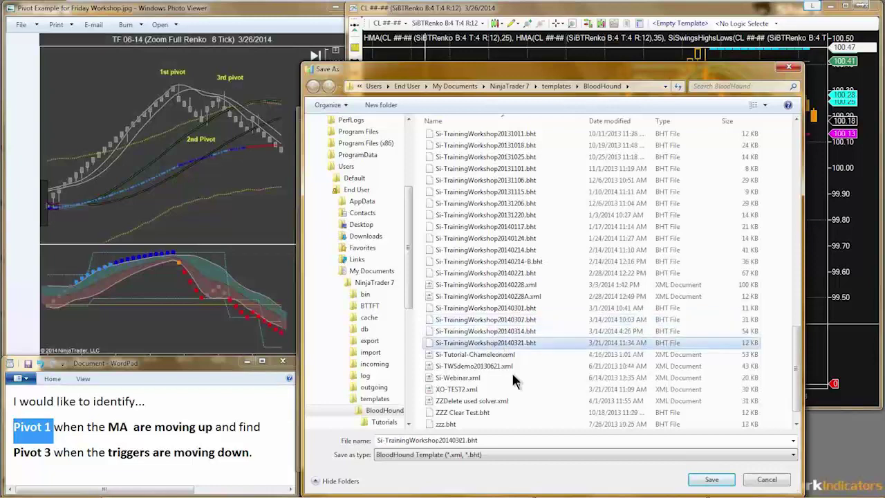
left_click(467, 441)
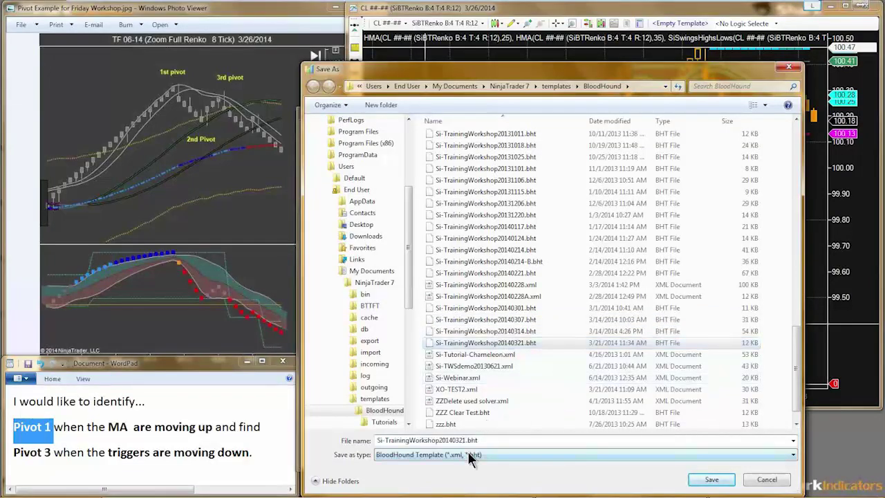
key("Delete")
type("8")
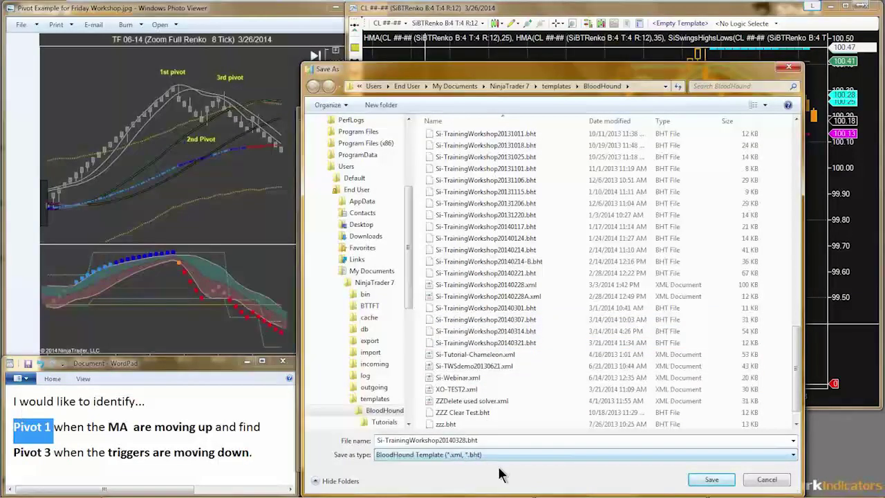
left_click(708, 479)
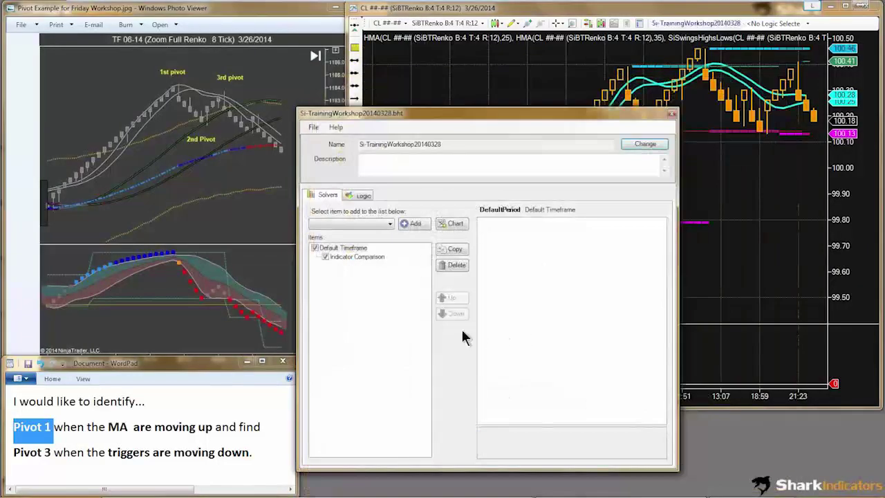
Delete the Indicator Comparison solver from the Default Timeframe and nudge the template editor slightly.
left_click(364, 258)
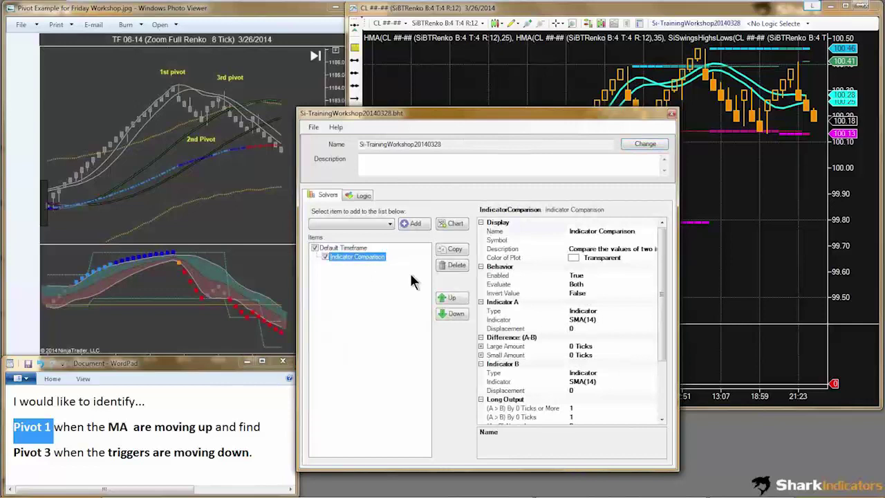
left_click(459, 266)
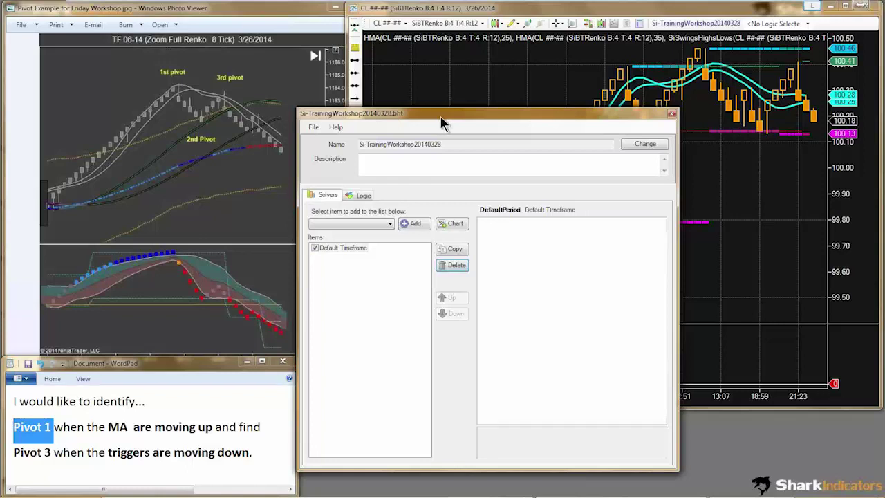
left_click_drag(444, 115, 444, 115)
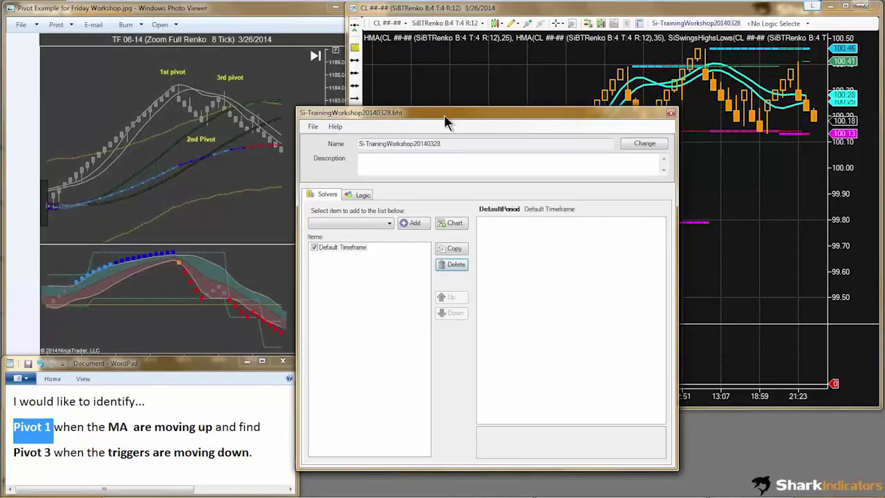
left_click_drag(444, 115, 441, 112)
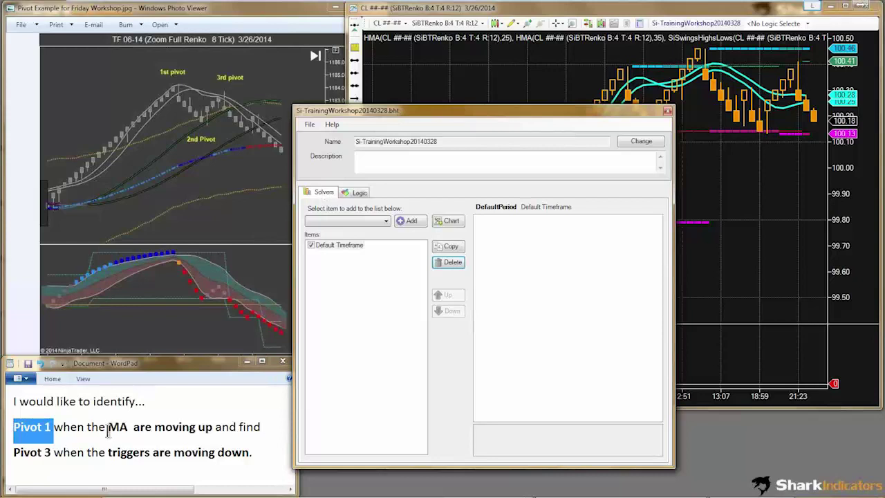
Highlight the note's "MA are moving up" and "triggers are moving down" conditions in turn.
left_click_drag(108, 429, 215, 427)
left_click_drag(108, 454, 233, 452)
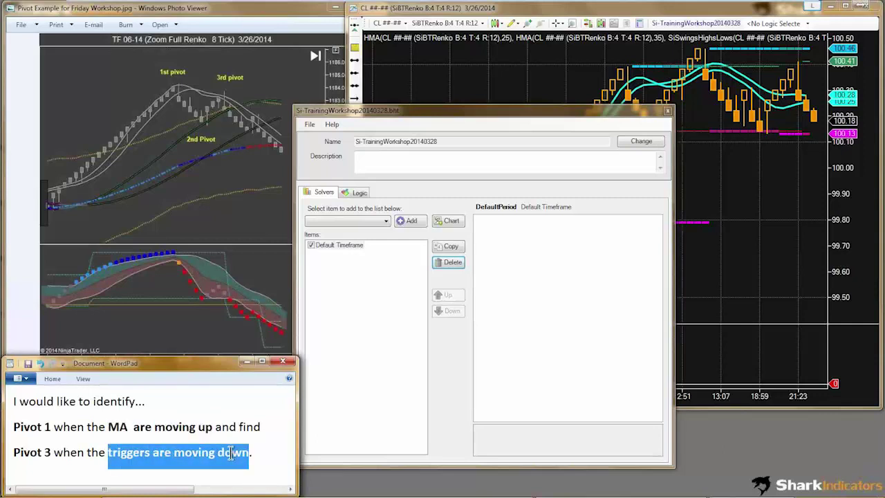
Show the template's logic workspace and enlarge the editor beside the recent CL price bars.
left_click(360, 194)
left_click_drag(385, 117, 94, 31)
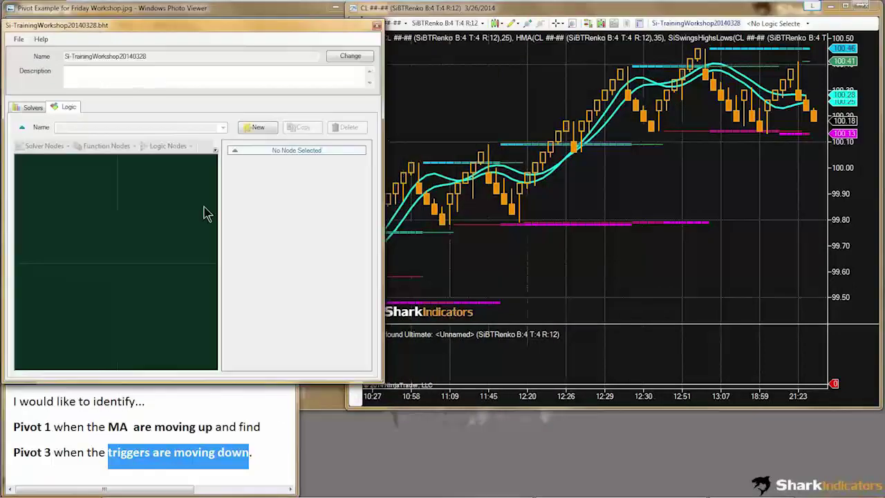
left_click_drag(381, 380, 471, 487)
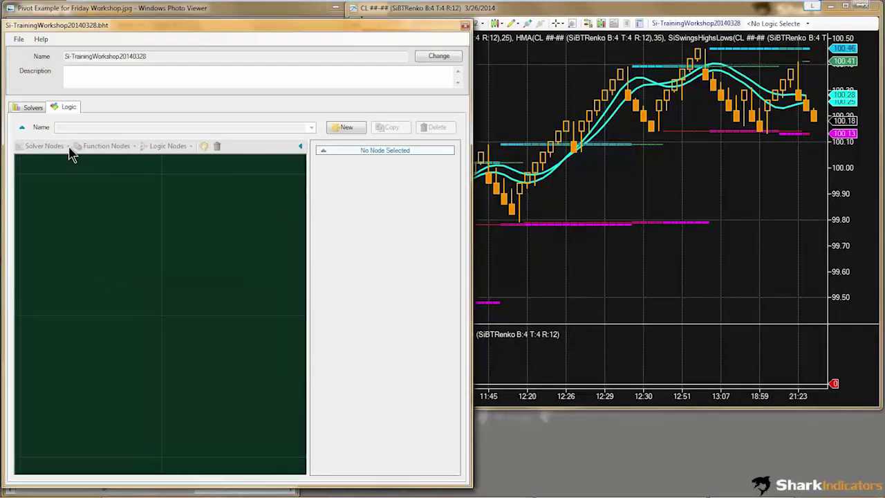
Create a new logic in the template and name it Pivot 1.
left_click(343, 127)
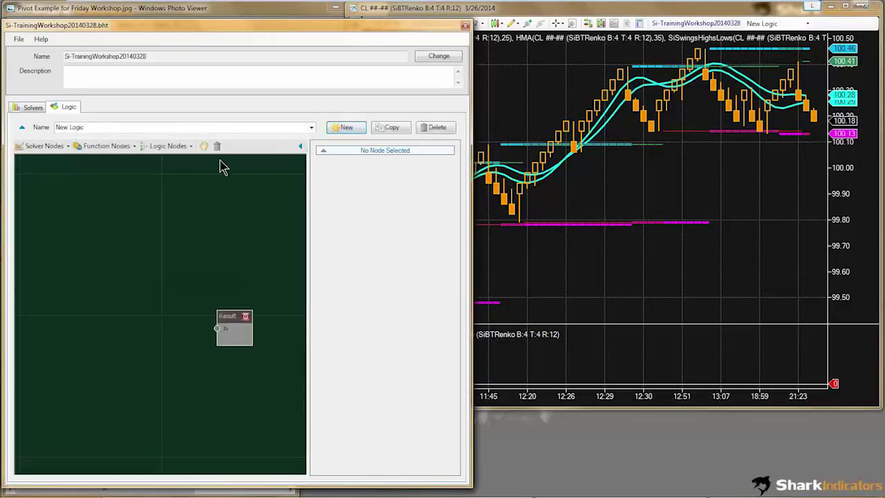
left_click(94, 130)
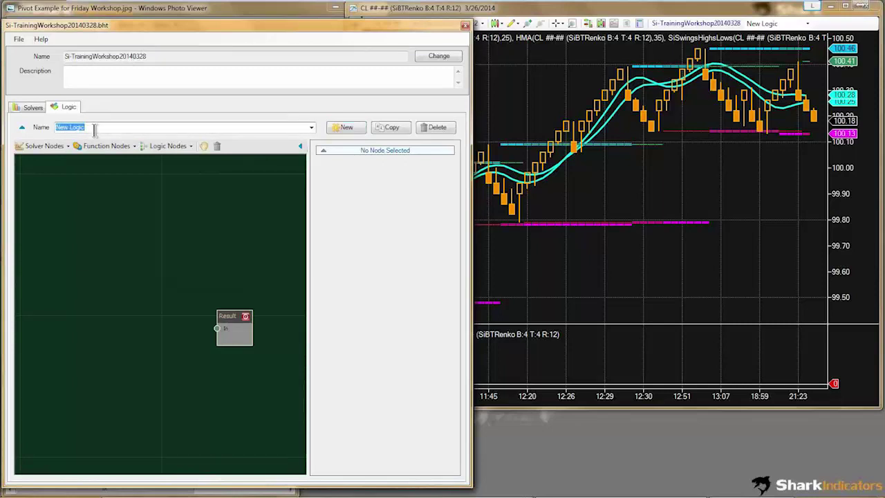
type("Pivot 1")
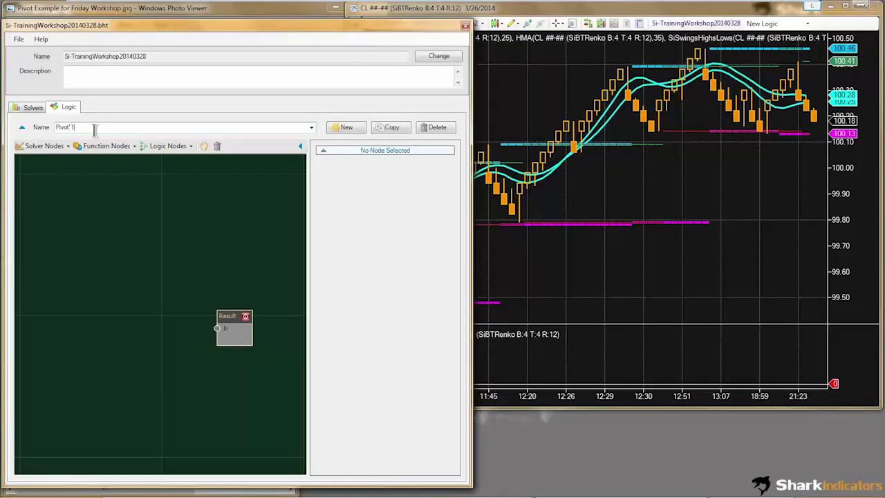
Add an Indicator Slope solver node, place it to the left of the Result node and connect its output to the Result input.
left_click(62, 147)
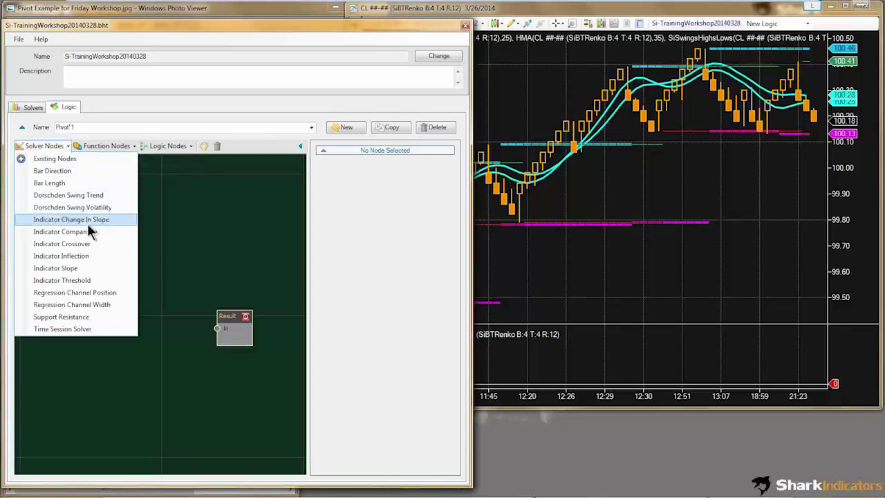
left_click(66, 272)
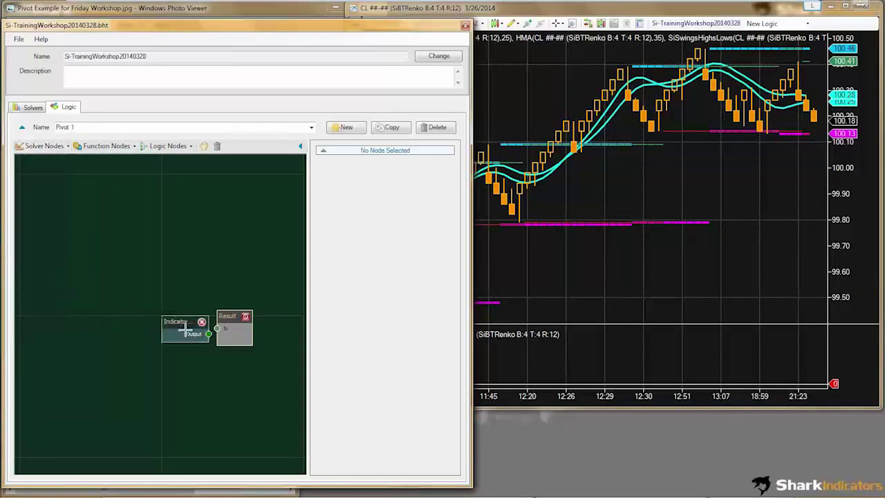
left_click(159, 312)
left_click_drag(158, 309, 94, 290)
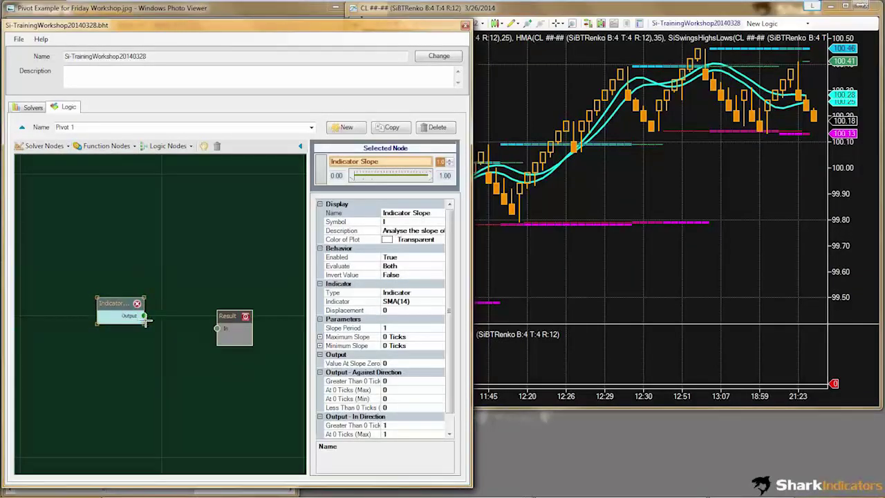
left_click_drag(145, 316, 219, 328)
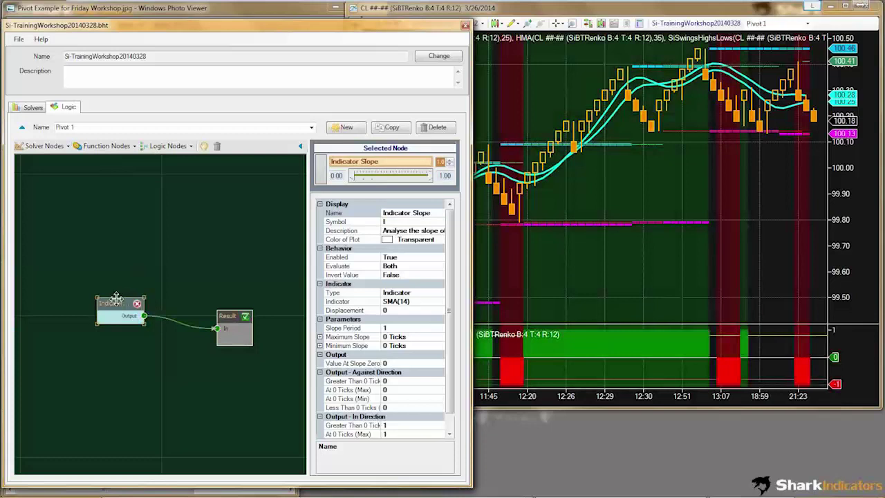
Move the Indicator Slope node slightly further from Result, and highlight the two HMA lines on the CL chart in turn.
left_click_drag(110, 302, 103, 302)
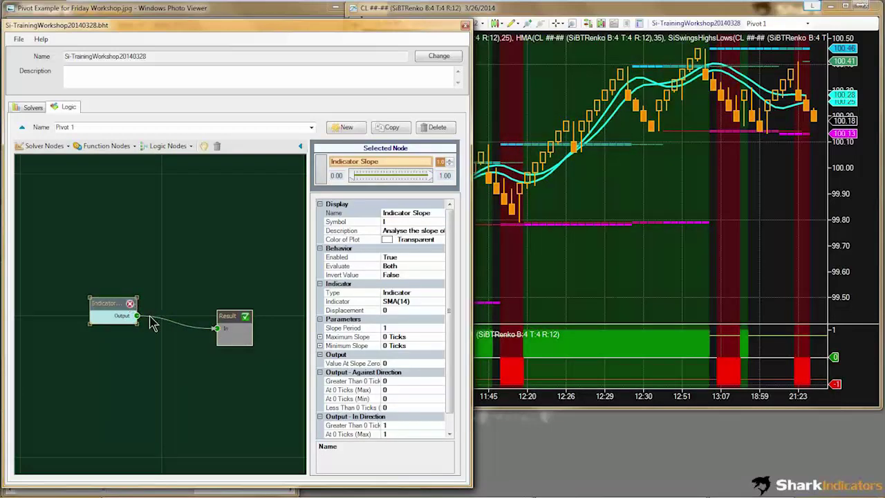
left_click(583, 197)
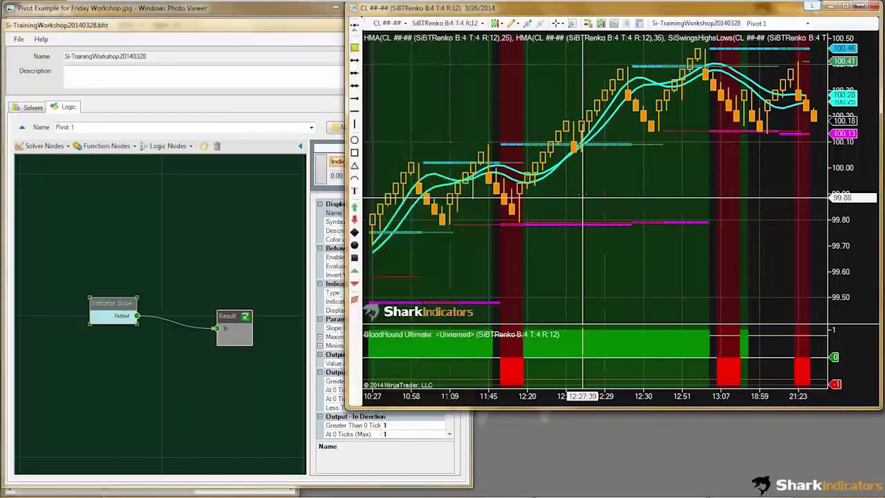
left_click(601, 117)
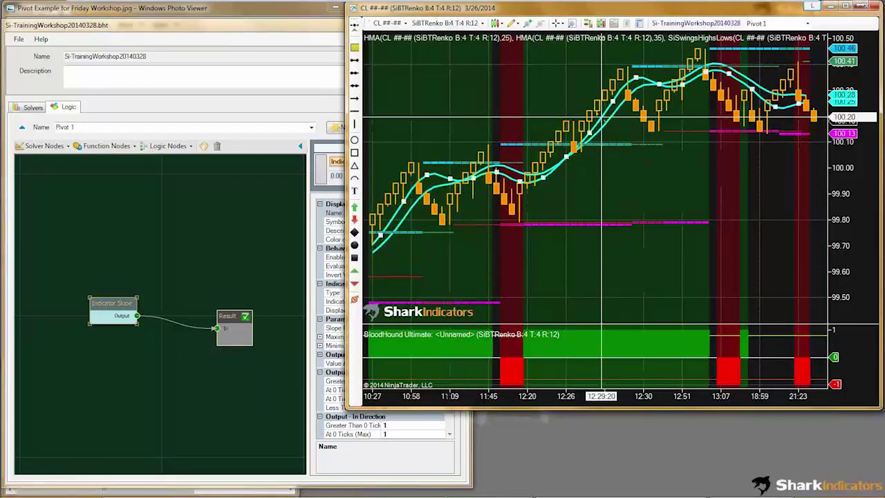
left_click(606, 120)
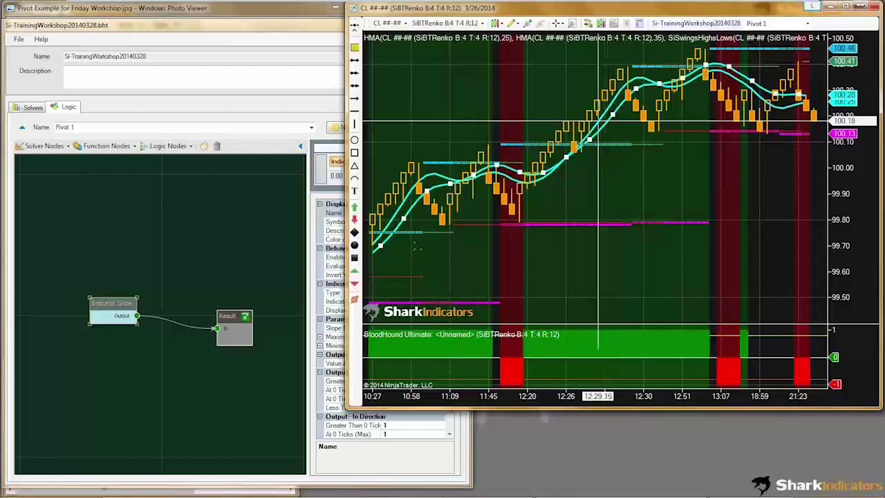
Set the Indicator Slope node's indicator to HMA with a period of 25.
left_click(107, 304)
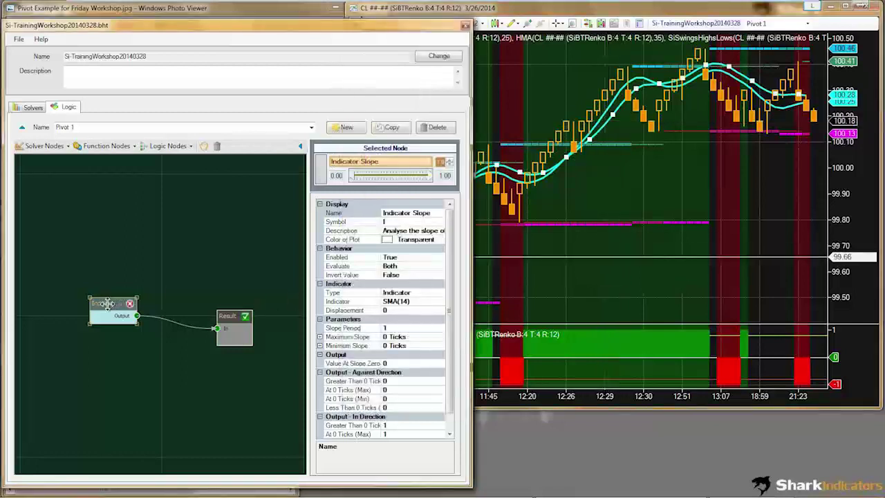
left_click(414, 302)
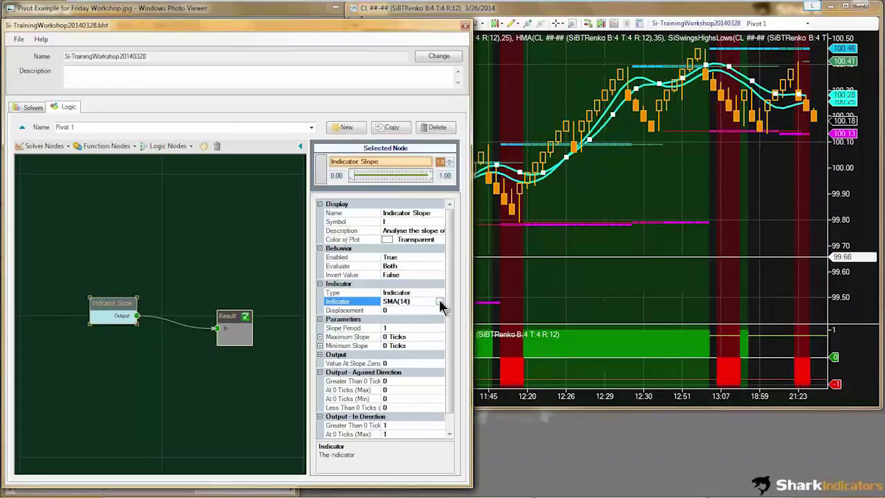
left_click(440, 302)
left_click(77, 215)
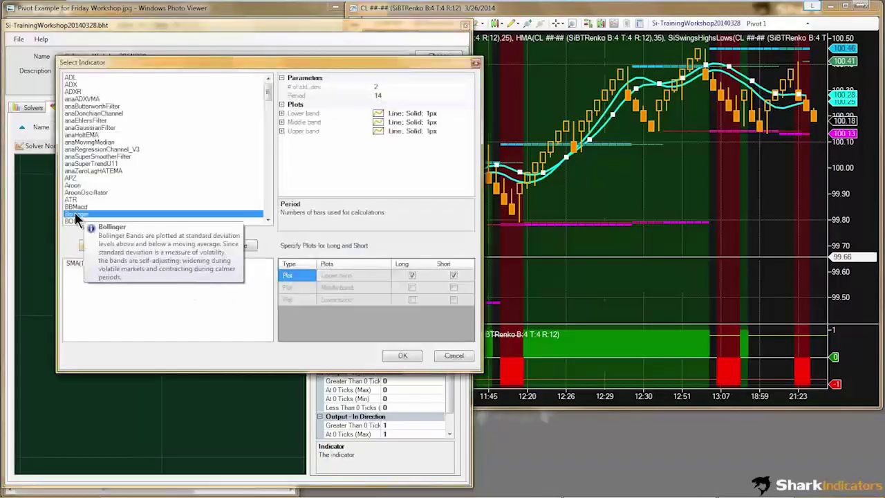
key("h")
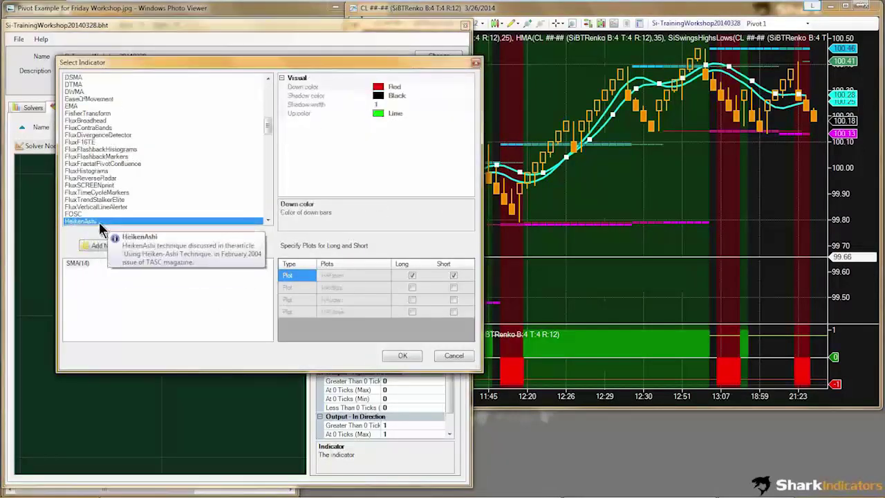
key("Down")
key("Down")
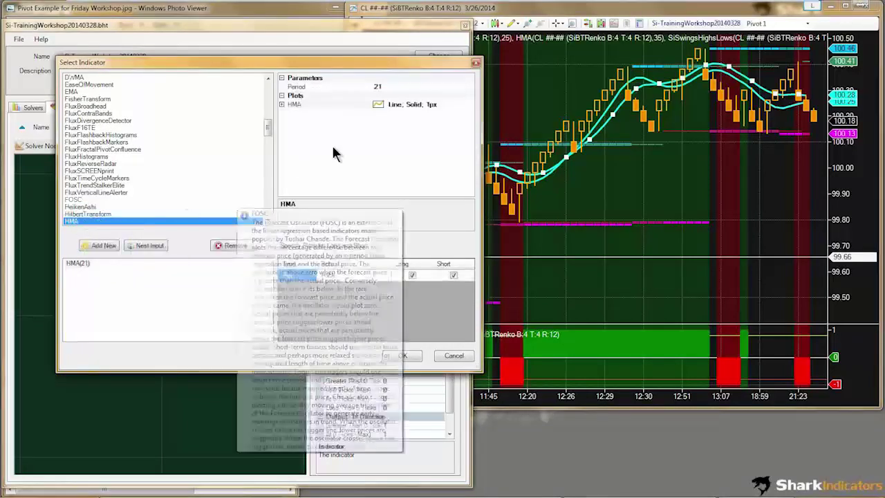
left_click(394, 85)
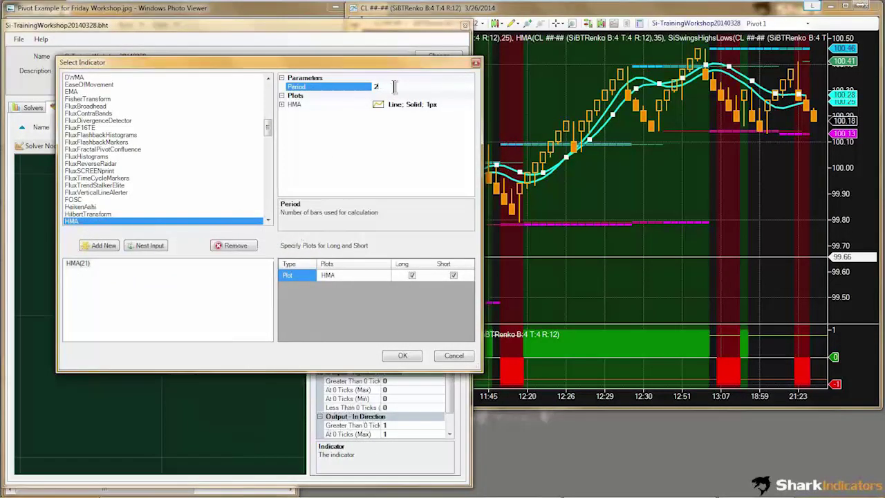
left_click(339, 276)
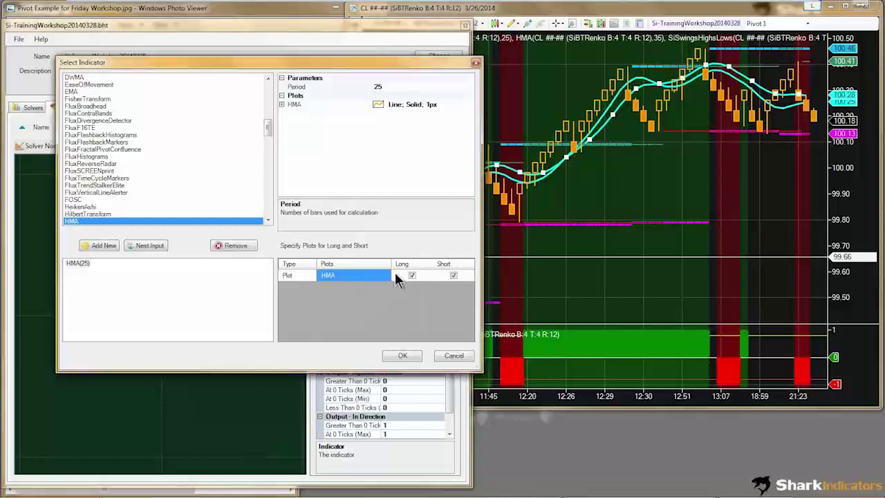
left_click(402, 356)
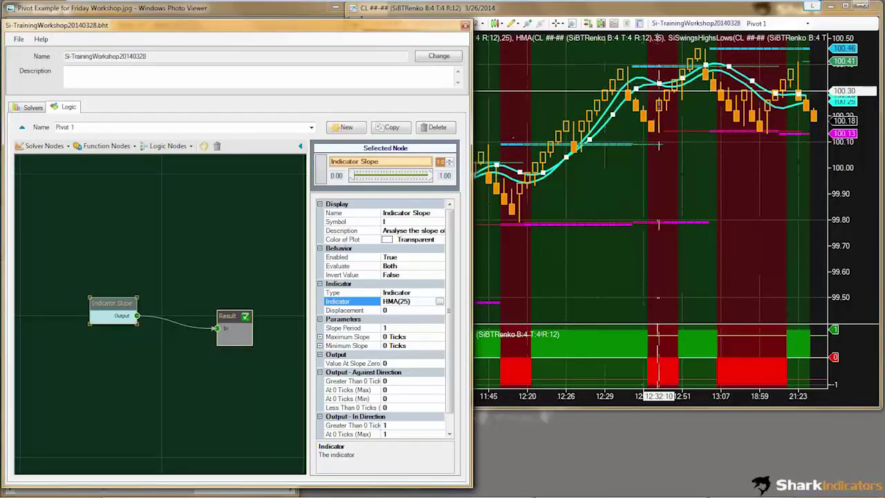
Rename the Indicator Slope node to HMA25 Slope.
left_click_drag(105, 302, 102, 301)
left_click(61, 153)
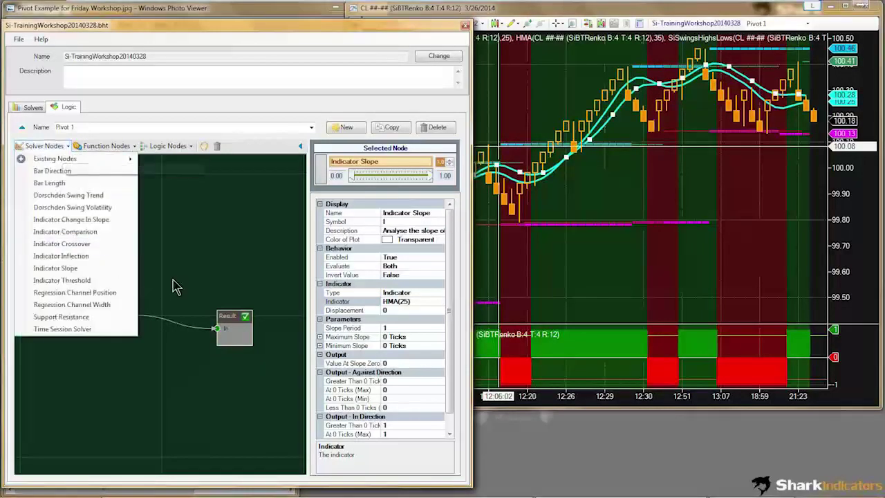
left_click(104, 308)
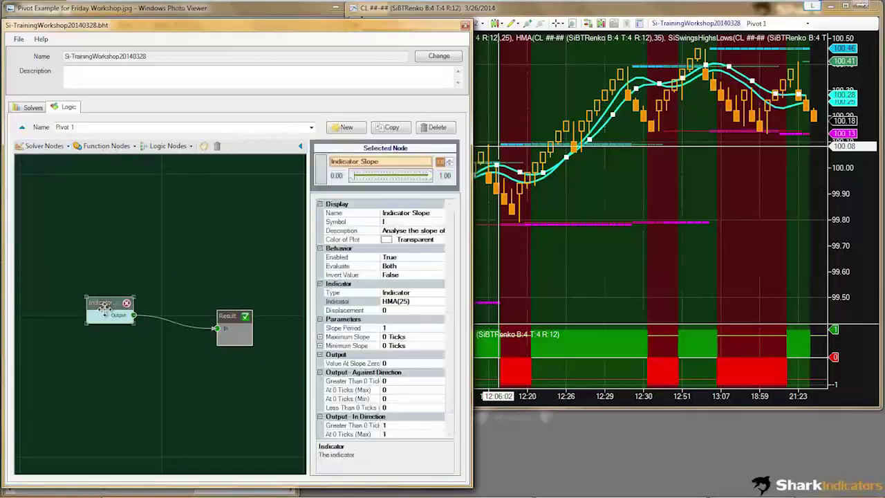
left_click(394, 212)
left_click_drag(411, 214, 377, 213)
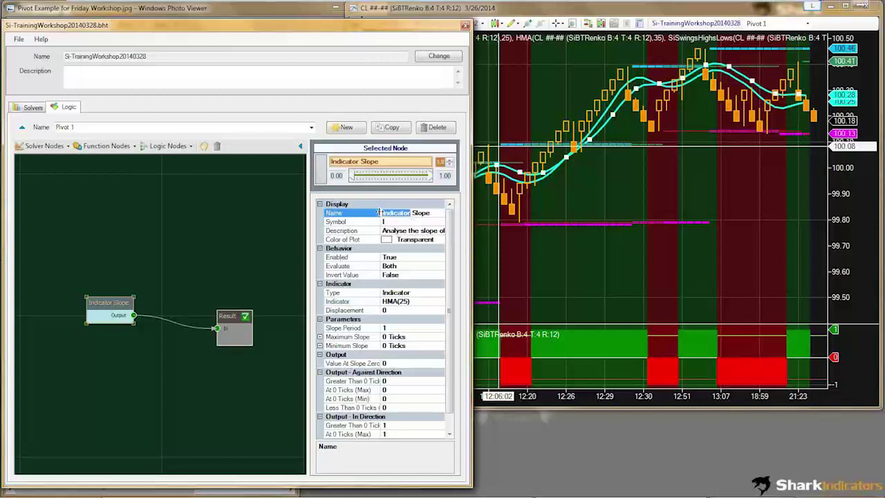
type("HMA25")
Add a second Indicator Slope solver node, place it below HMA25 Slope and connect its output to the Result input.
left_click(43, 146)
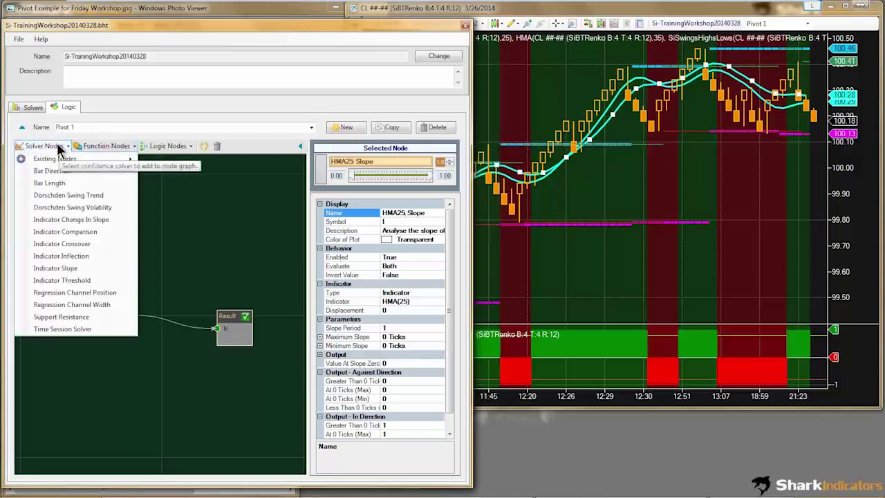
left_click(64, 271)
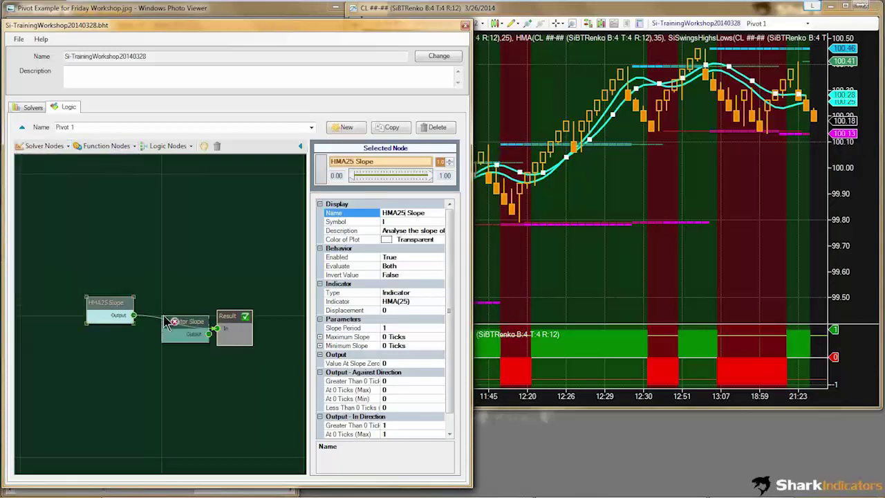
left_click_drag(174, 319, 218, 328)
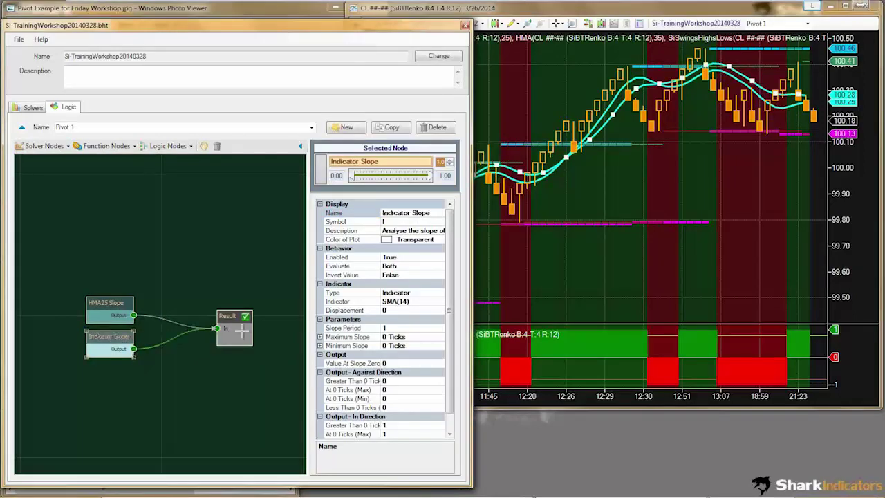
Rename the second Indicator Slope node to HMA35 Slope.
left_click(409, 212)
left_click_drag(411, 212, 369, 211)
type("HMA")
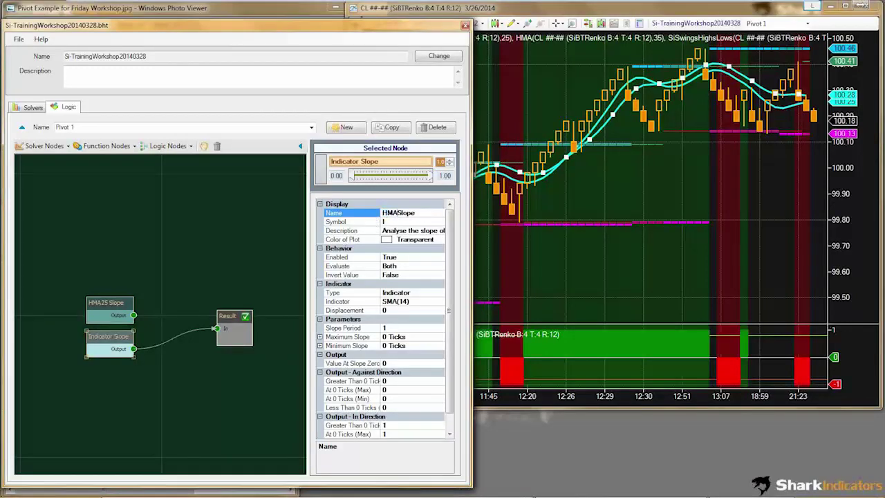
type("35")
Set the HMA35 Slope node's indicator to HMA with a period of 35.
left_click(418, 302)
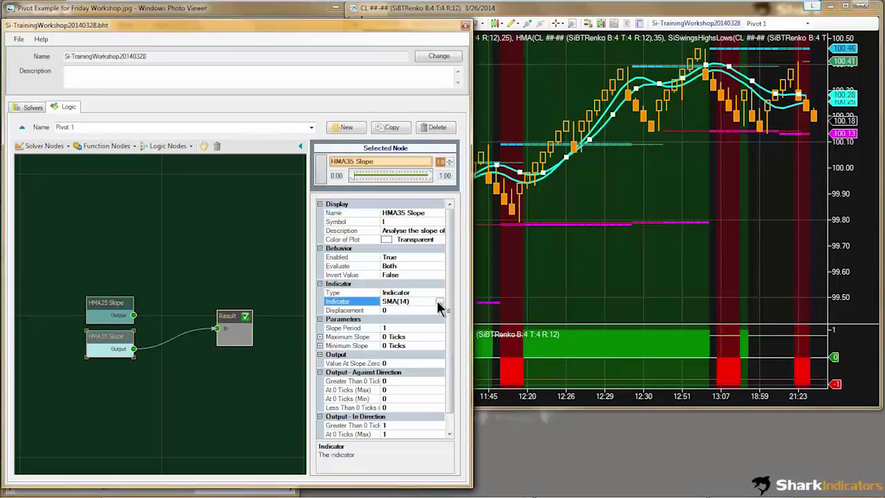
left_click(439, 302)
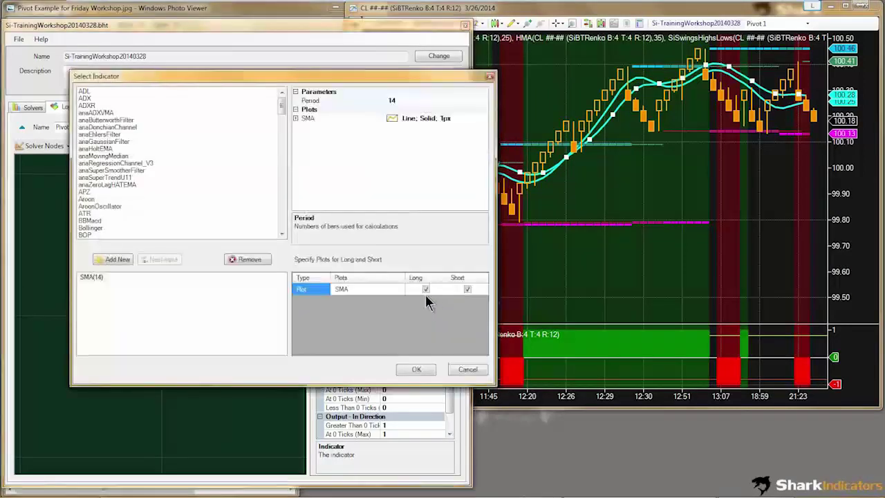
left_click(103, 186)
key("h")
key("m")
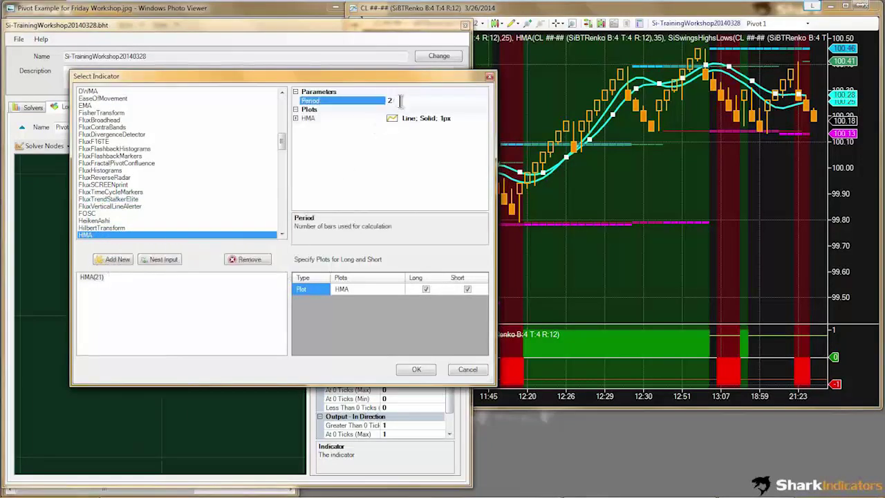
type("35")
left_click(415, 367)
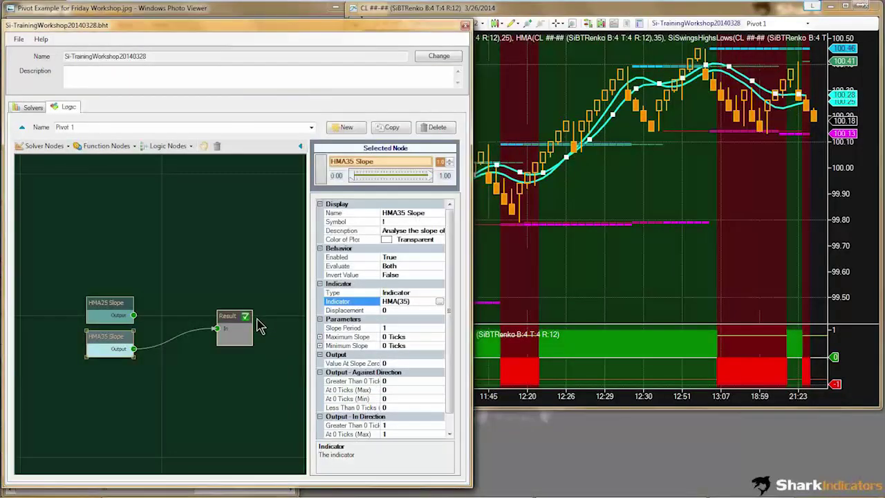
Move both slope nodes further away from Result, and review the note's pivot conditions beside the pivot example picture.
left_click_drag(123, 376, 56, 296)
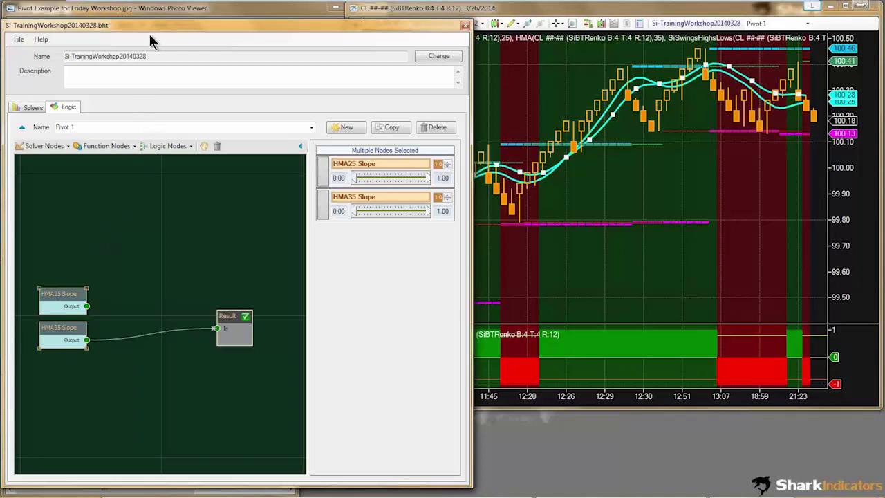
left_click_drag(147, 27, 454, 26)
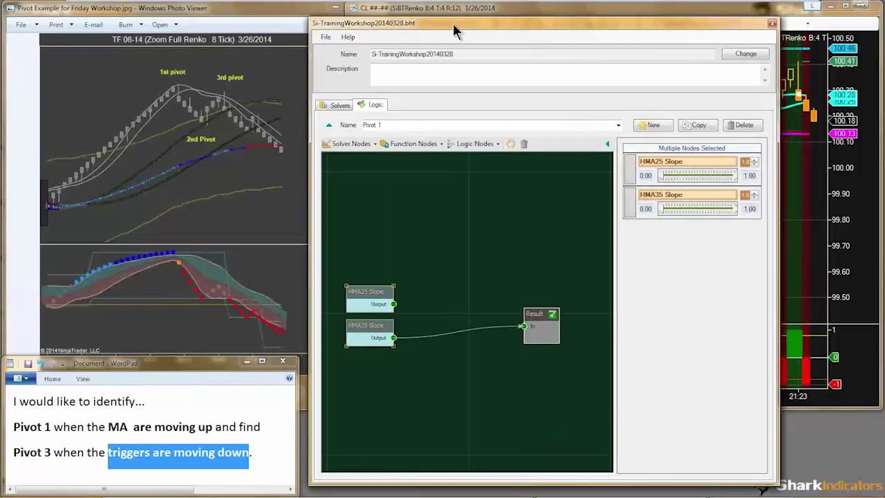
left_click_drag(453, 24, 450, 22)
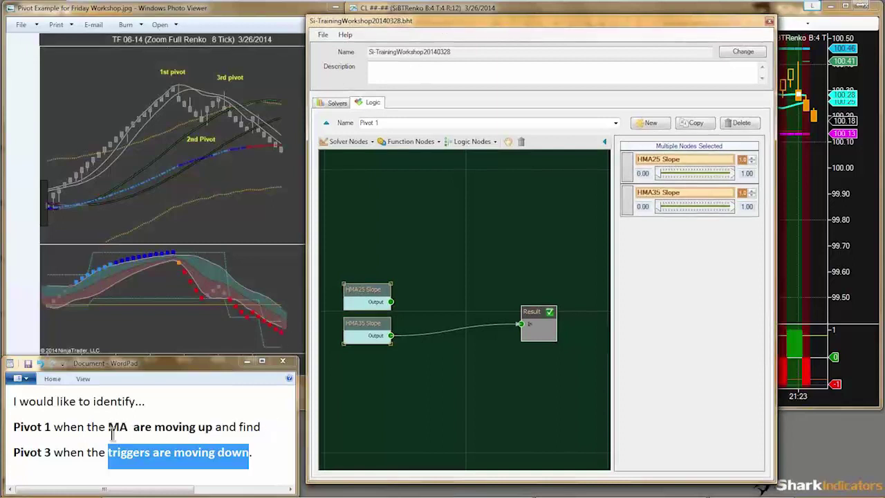
left_click(146, 456)
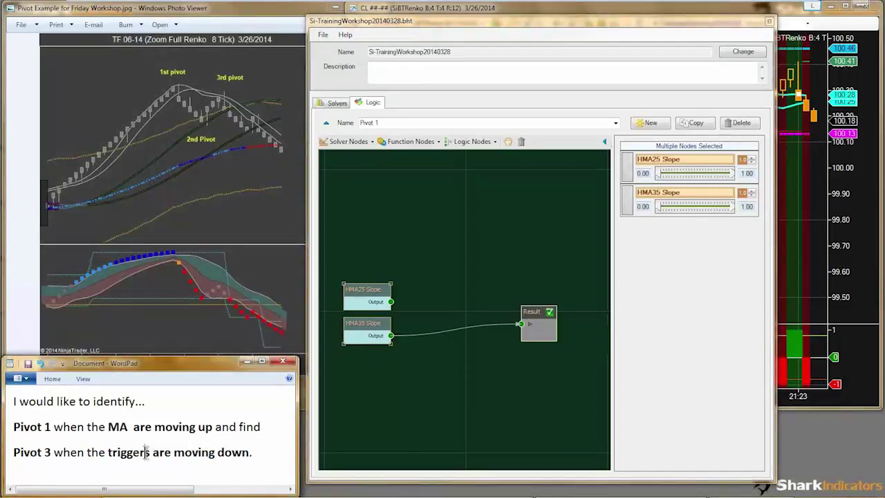
left_click_drag(147, 456, 150, 458)
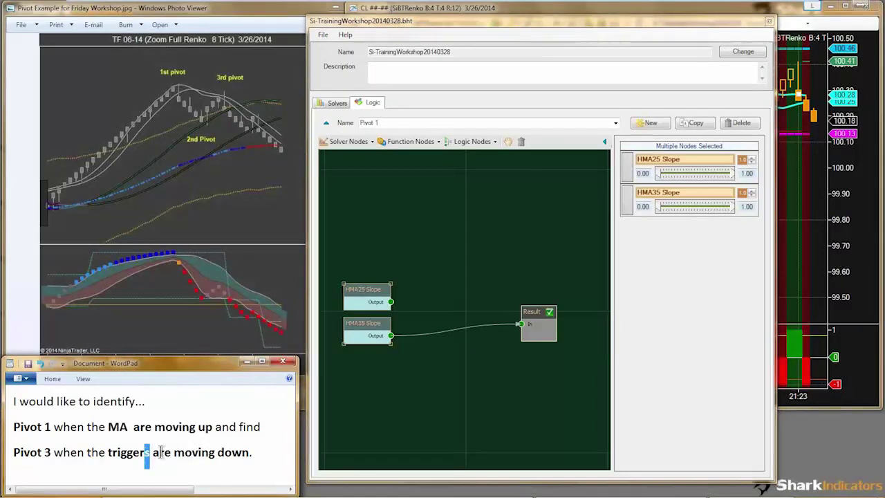
left_click_drag(516, 24, 236, 18)
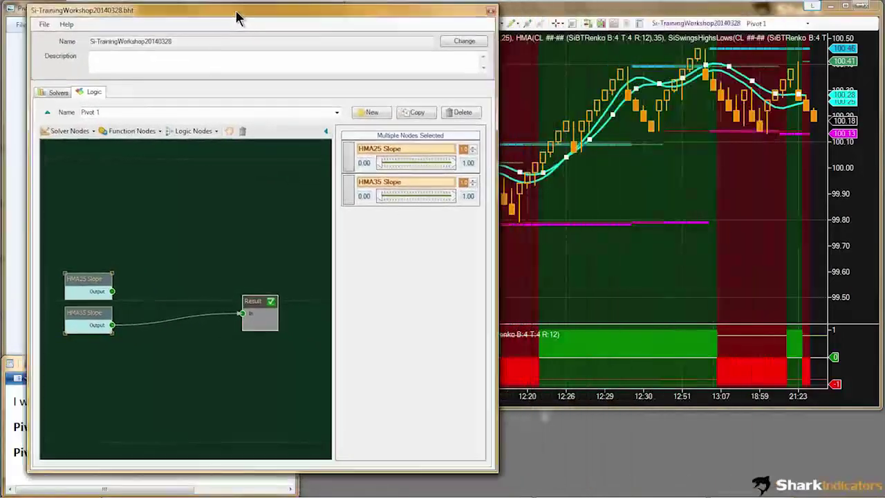
Add an And node, feed it from the HMA25 Slope and HMA35 Slope outputs, and connect its output to Result.
left_click(193, 131)
left_click(197, 168)
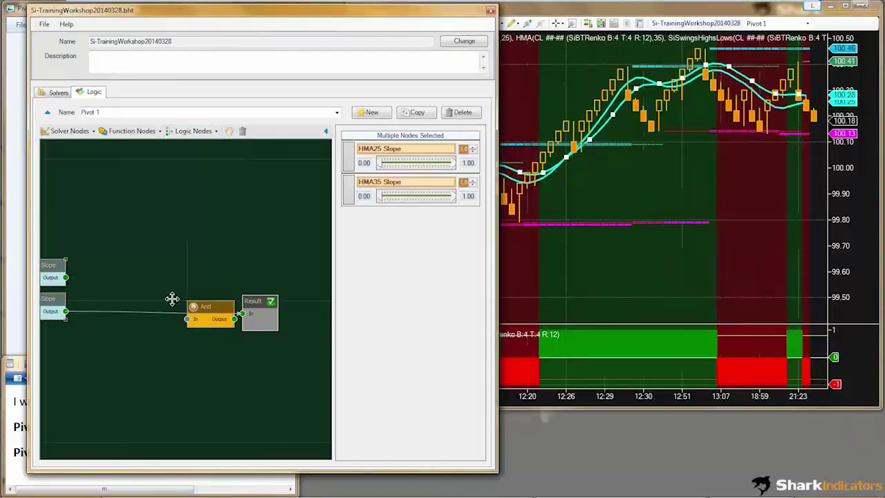
left_click(211, 301)
left_click_drag(211, 301, 175, 282)
left_click_drag(116, 287, 242, 313)
left_click_drag(114, 321, 150, 308)
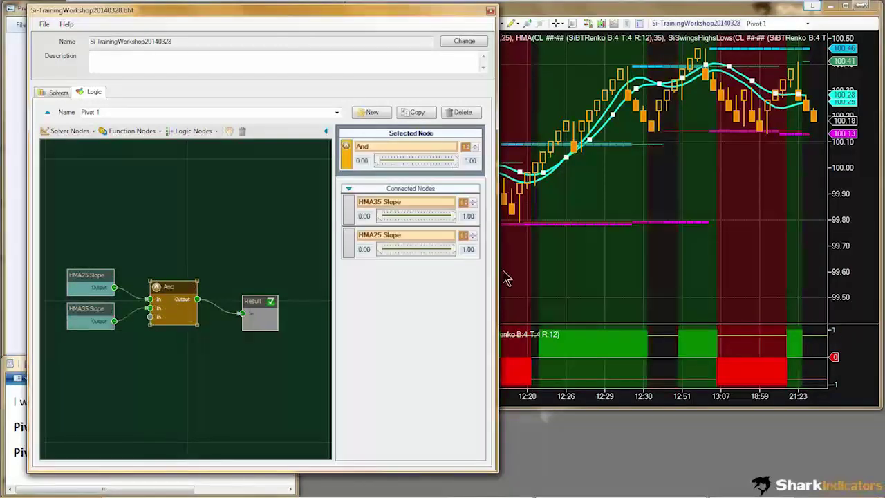
Enlarge the CL chart to examine the combined slope signals, and uncover the pivot example and note beside the editor.
left_click(667, 283)
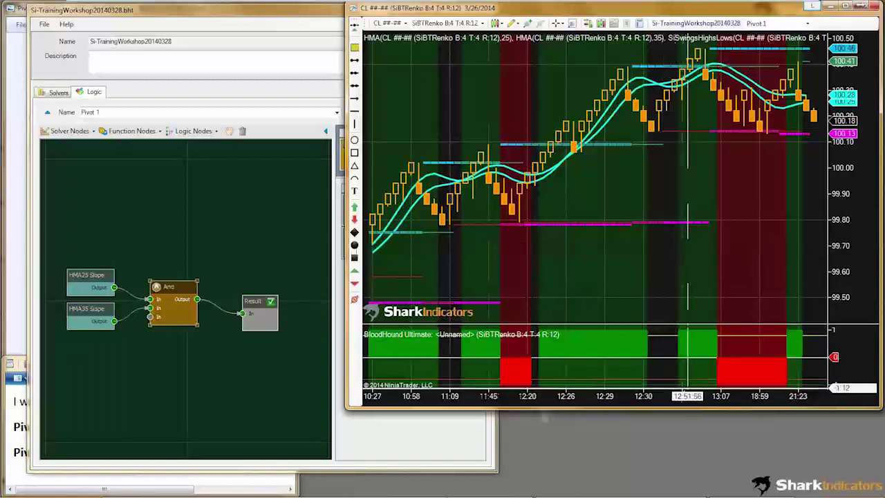
left_click_drag(684, 409, 688, 464)
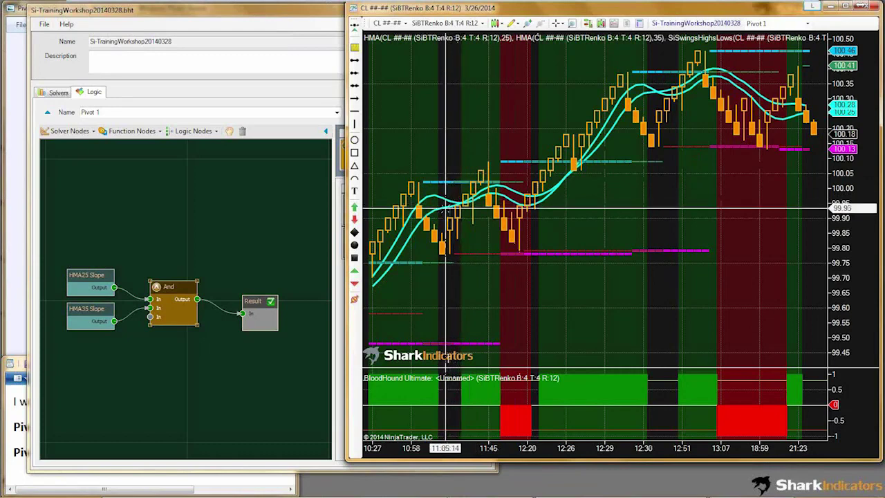
left_click(247, 161)
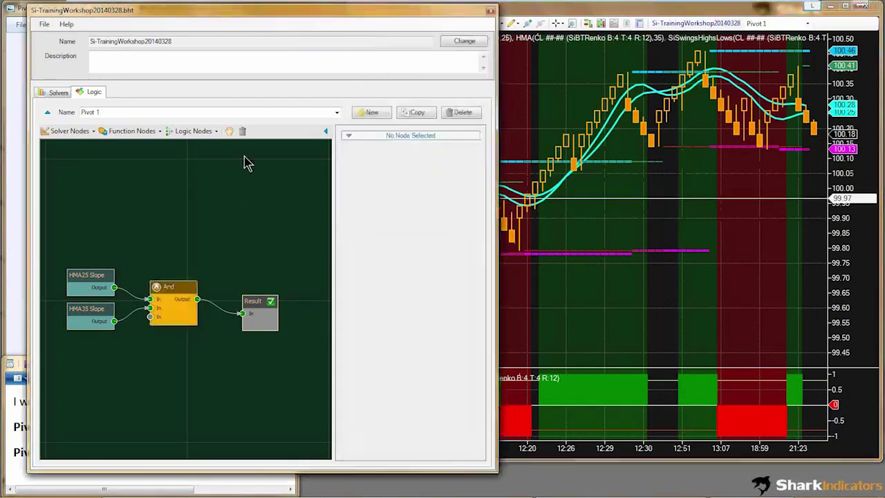
left_click_drag(205, 14, 432, 21)
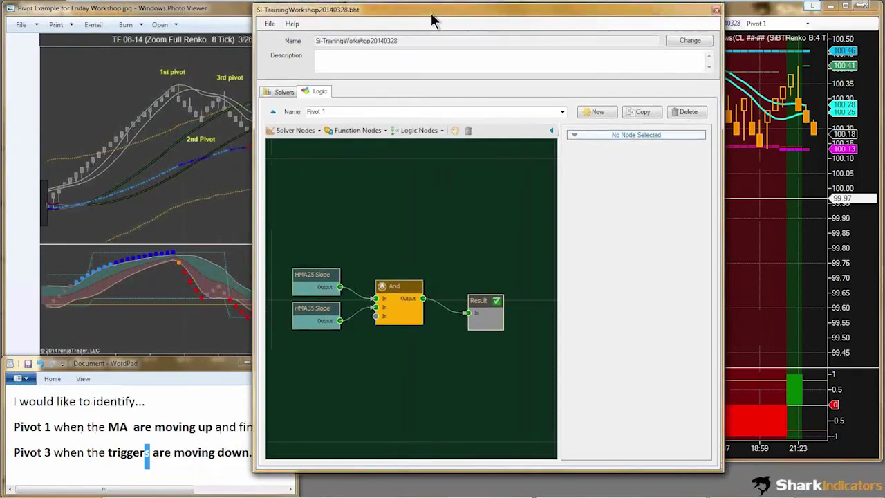
Highlight Pivot 1 and its "MA are moving up" condition in the note, and uncover the pivot example picture for comparison.
left_click(149, 426)
left_click_drag(109, 427, 214, 427)
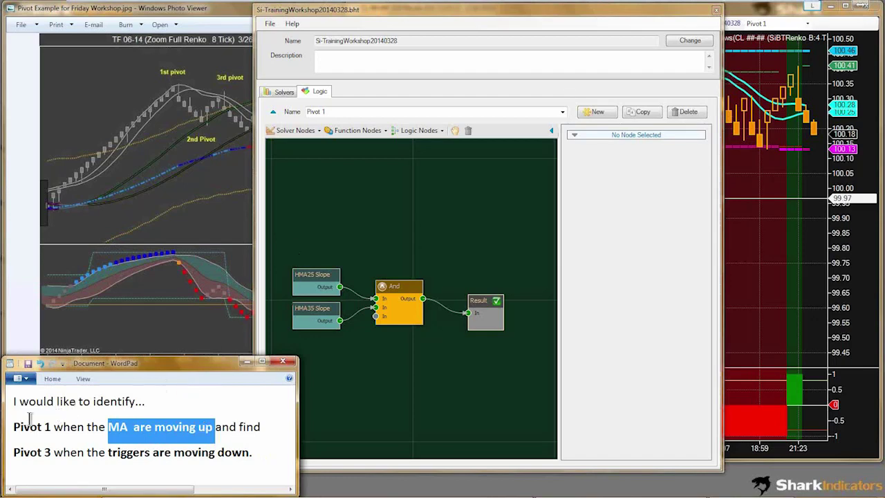
left_click_drag(15, 427, 53, 427)
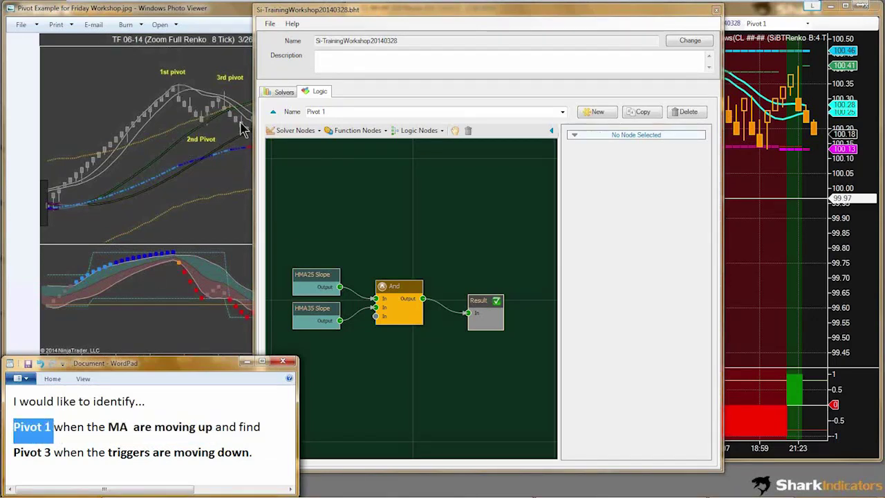
left_click(386, 196)
left_click_drag(424, 19, 505, 12)
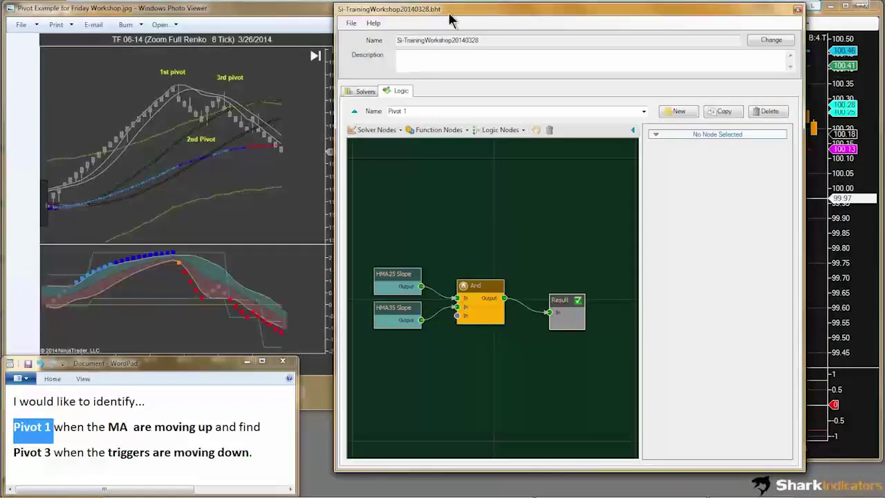
Bring the CL chart into view and mark the first down bar after each of the two highest swing highs with an up arrow.
left_click_drag(462, 11, 132, 25)
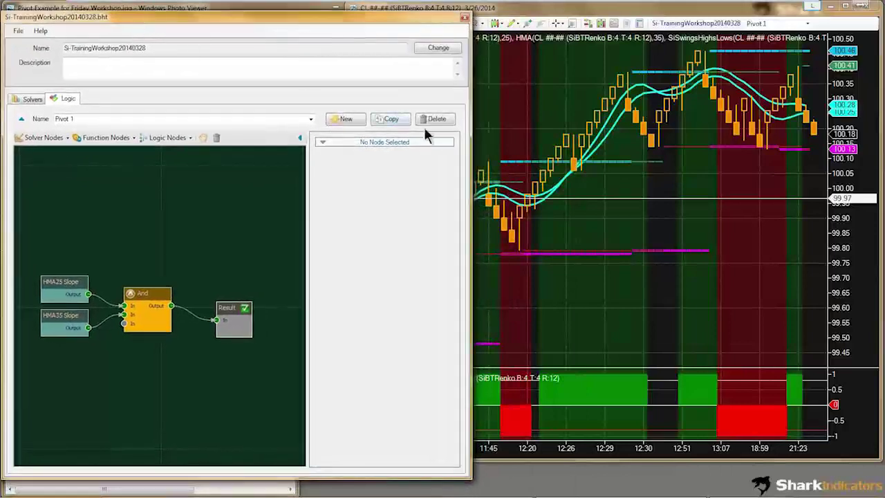
left_click(649, 190)
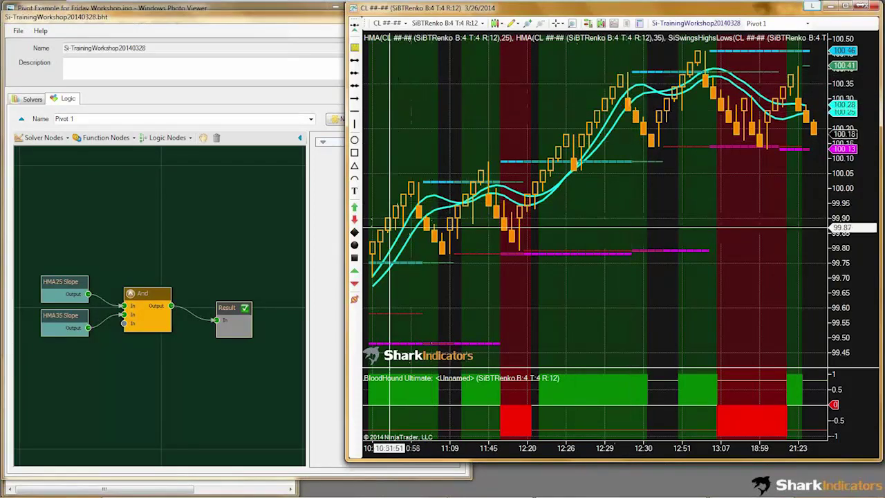
left_click(354, 206)
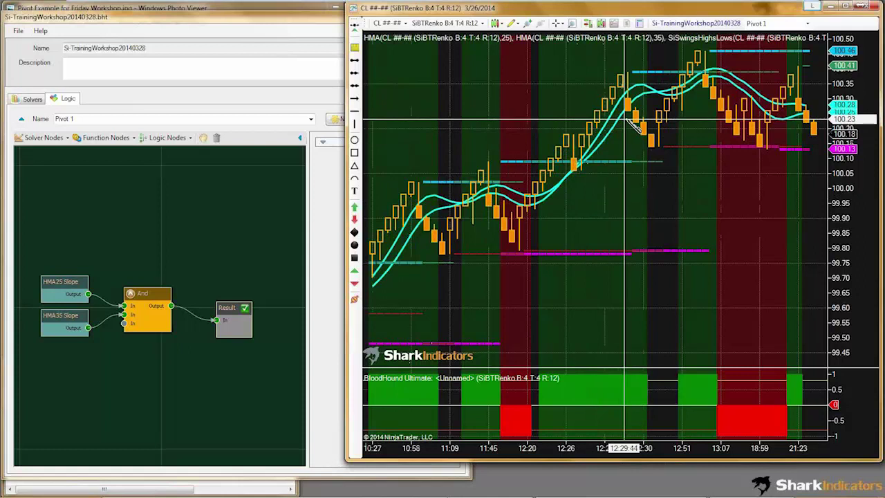
left_click(628, 123)
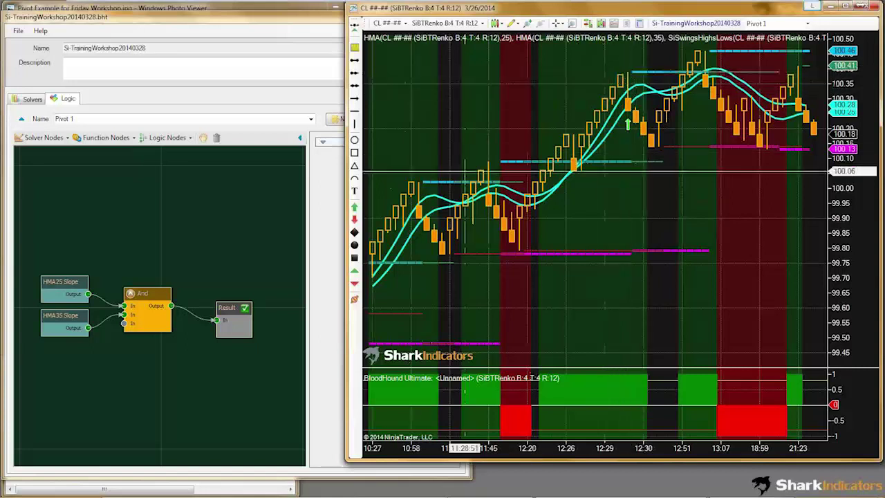
left_click(705, 94)
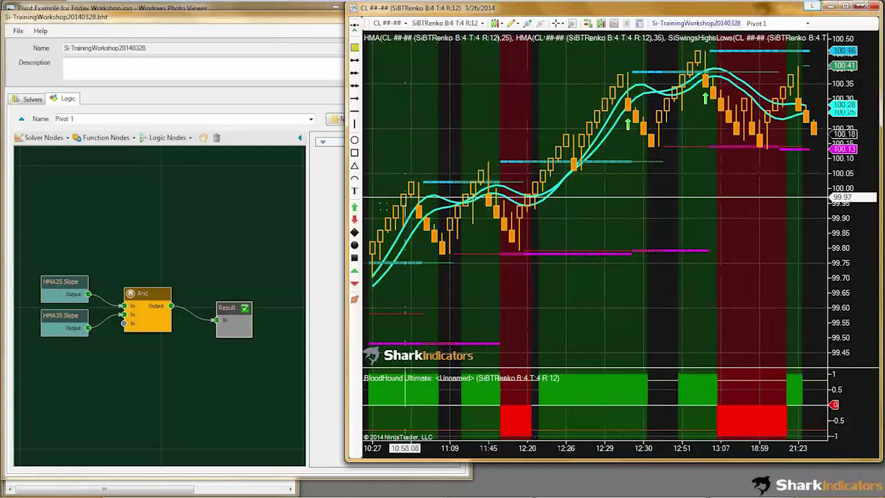
left_click(354, 207)
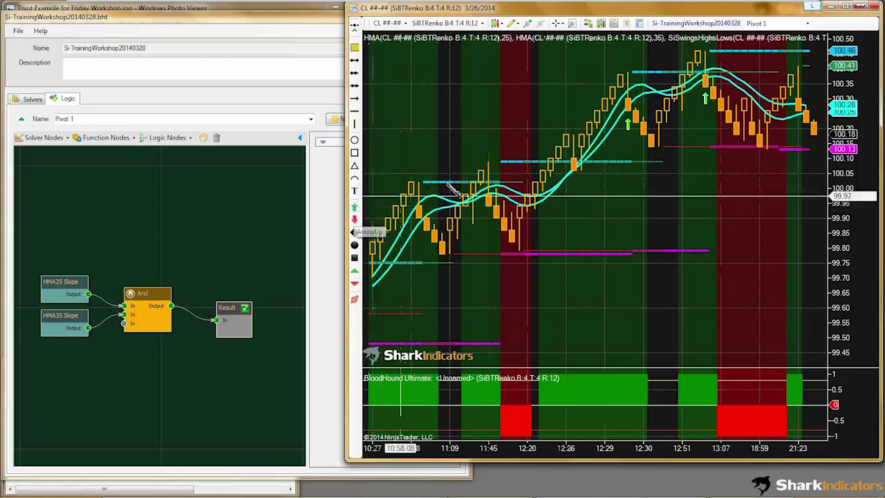
left_click(497, 167)
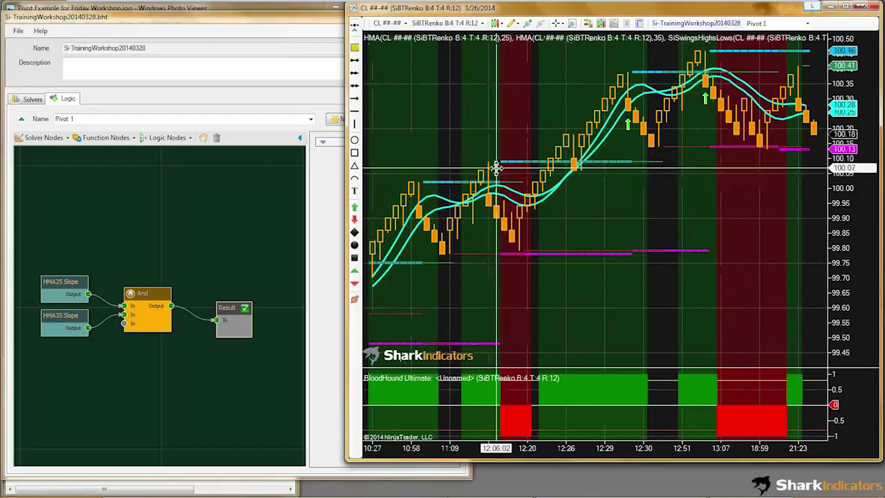
left_click(354, 220)
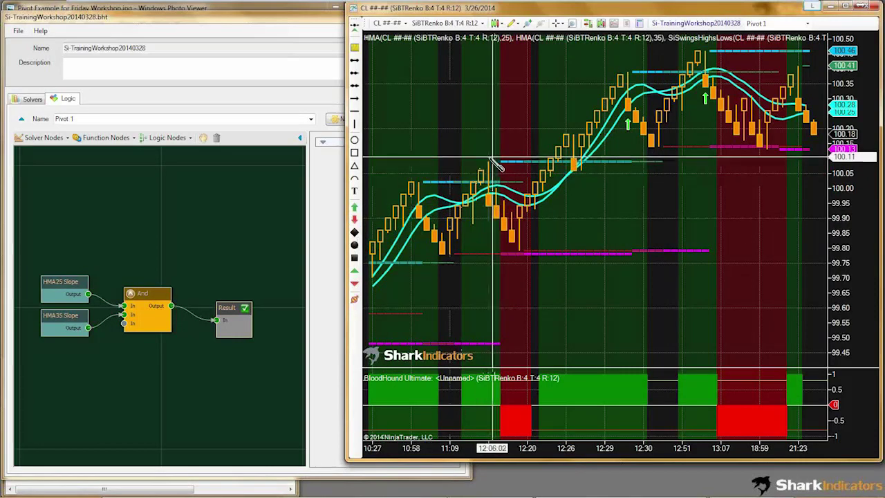
left_click(488, 158)
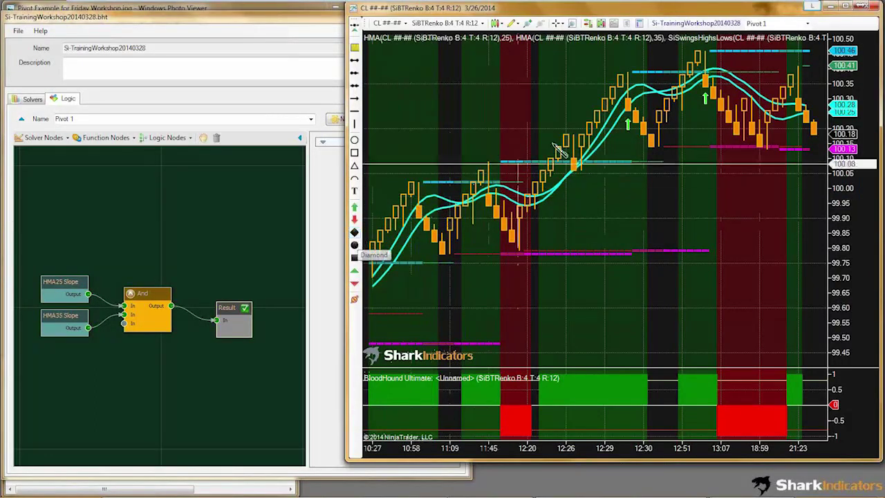
Mark the 100.39 swing high and the 99.48 swing low with a green dot and a red diamond each.
left_click(635, 71)
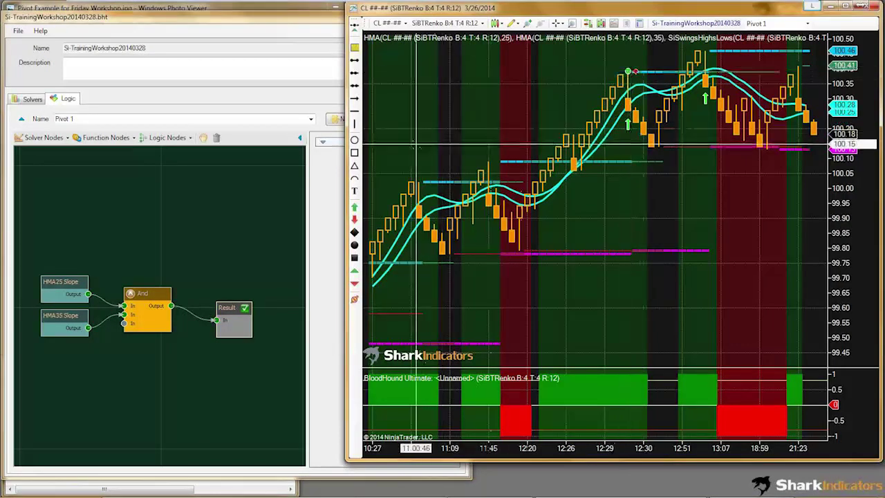
left_click_drag(490, 150, 536, 150)
scroll(536, 150, "up", 10)
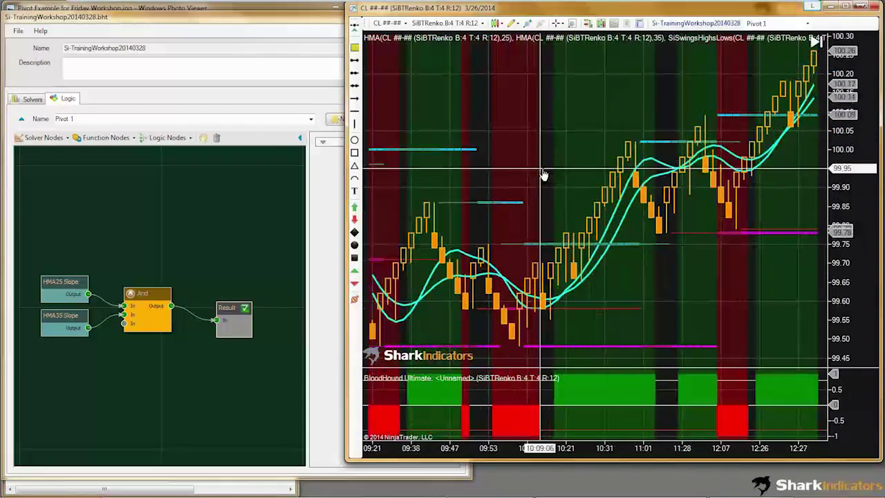
scroll(570, 170, "up", 3)
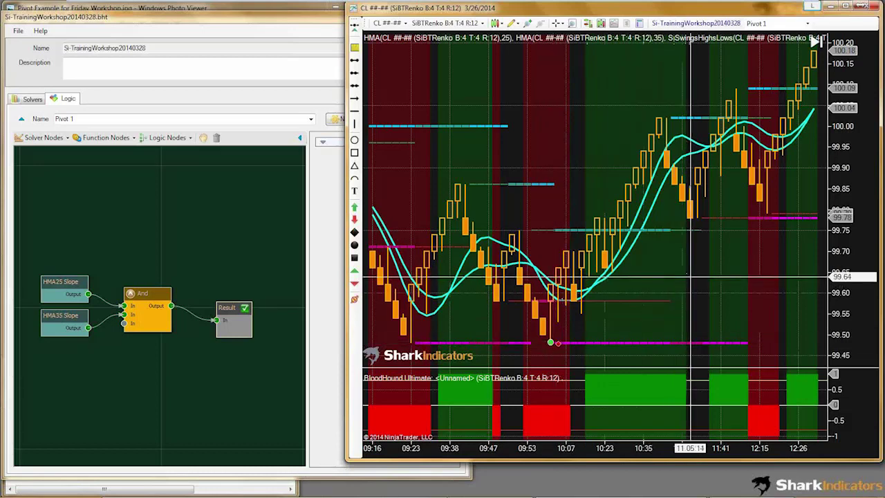
Examine the earlier price history back to 3/25/2014 for another example of the first and third pivots.
left_click_drag(689, 277, 578, 296)
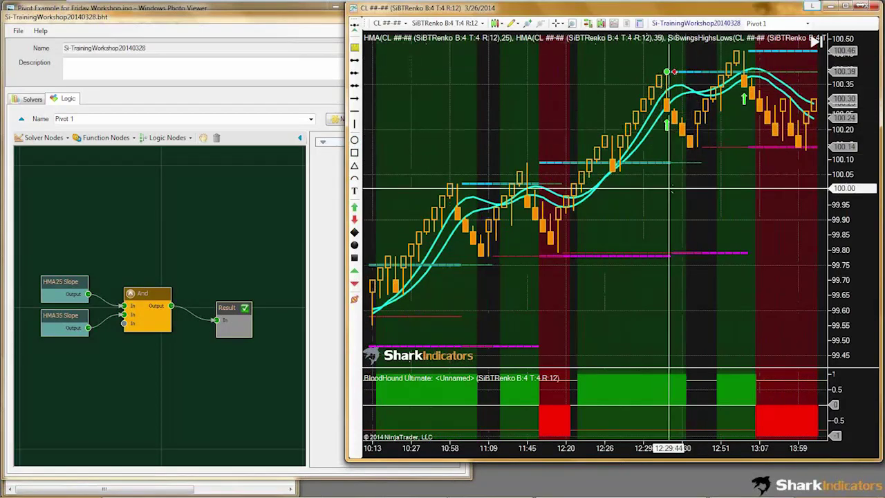
left_click_drag(632, 205, 623, 287)
scroll(621, 289, "up", 10)
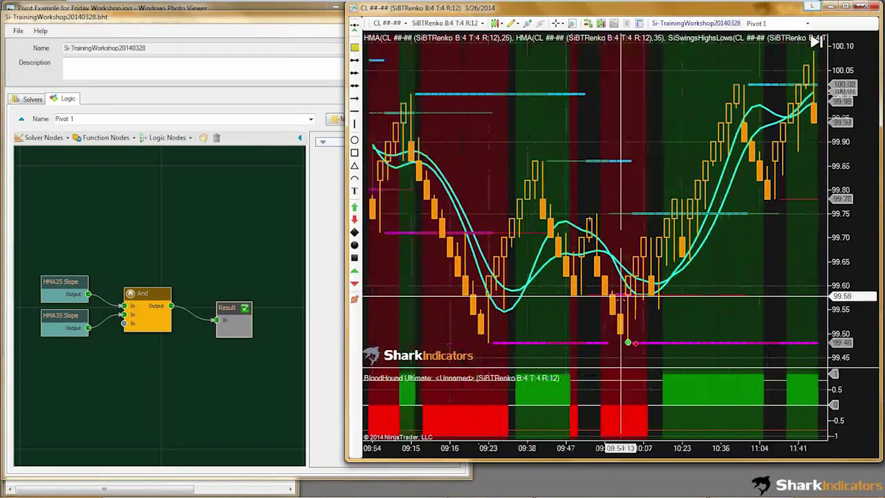
scroll(619, 297, "up", 10)
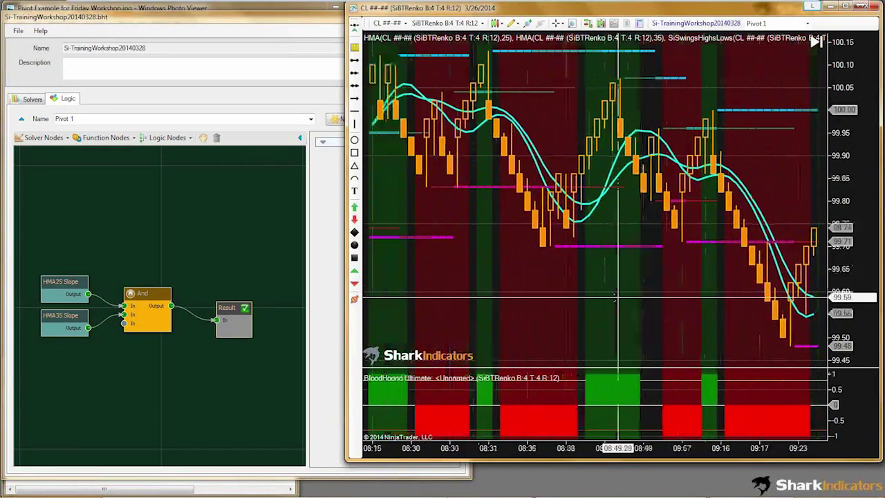
scroll(616, 297, "up", 5)
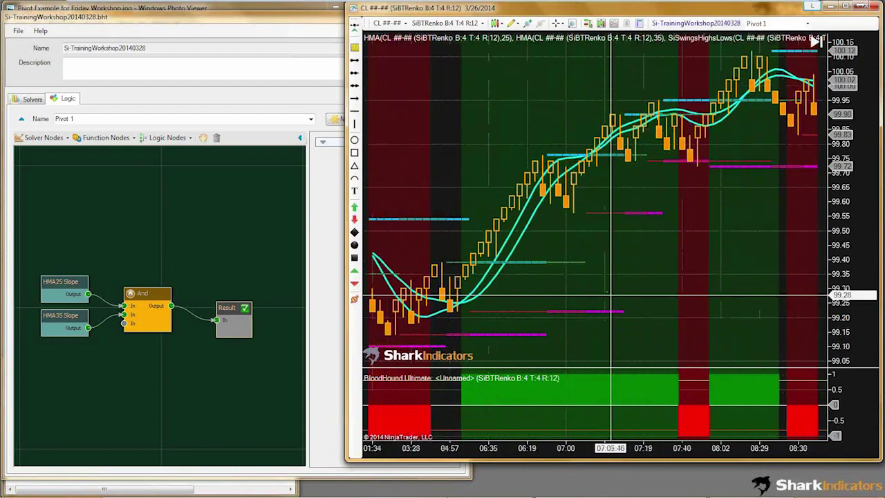
scroll(611, 298, "down", 3)
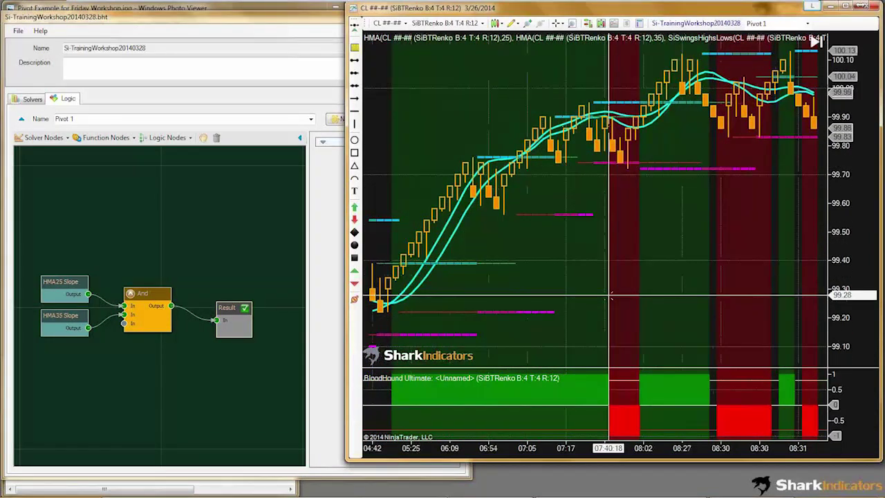
scroll(611, 298, "up", 10)
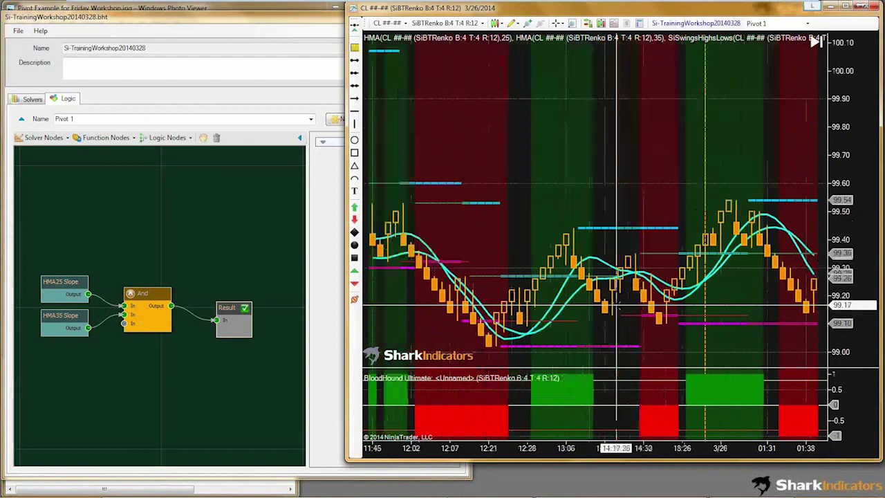
scroll(617, 304, "up", 10)
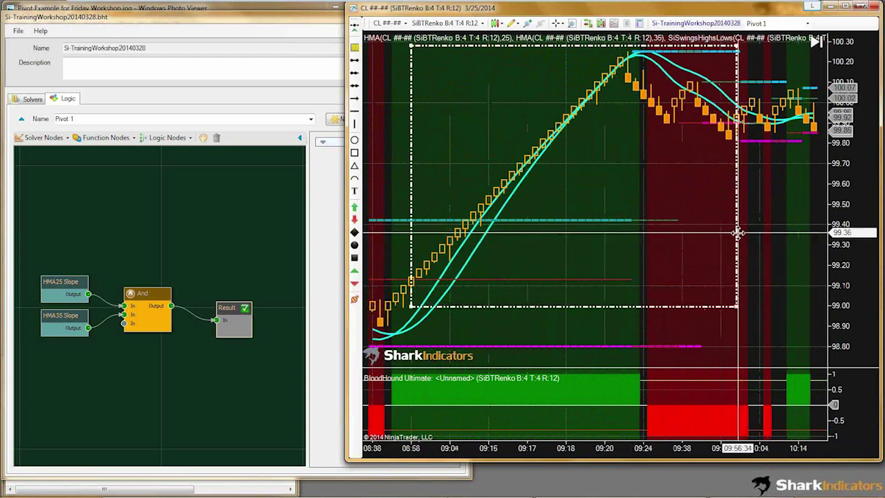
scroll(683, 242, "up", 2)
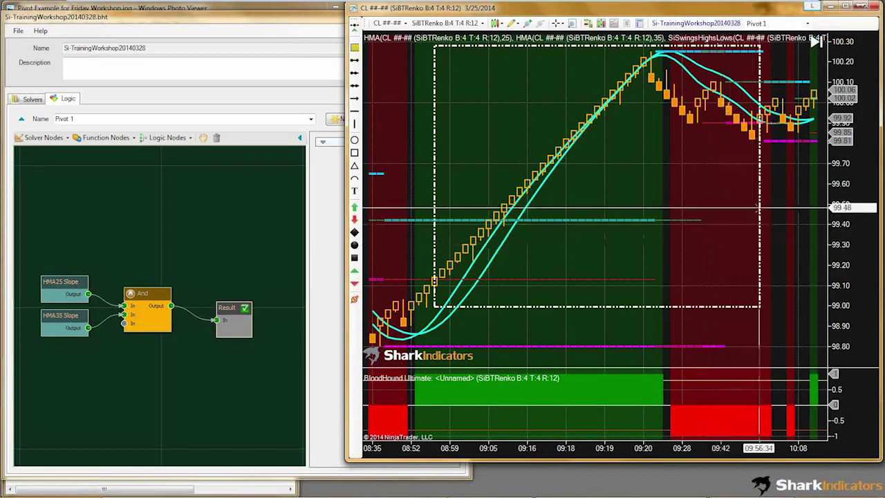
Lower the dashed rectangle's upper edge to about 99.20, and draw ellipses around the rally's peak and the following lower high.
left_click_drag(761, 45, 759, 264)
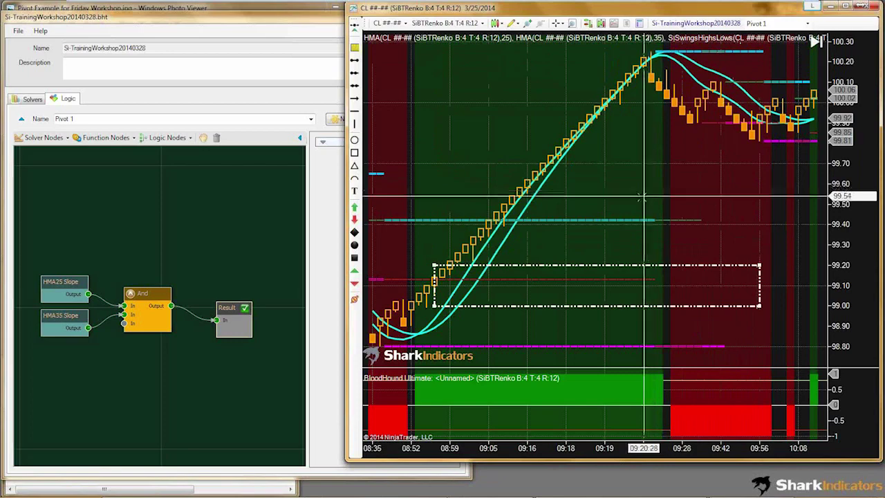
scroll(639, 197, "down", 5)
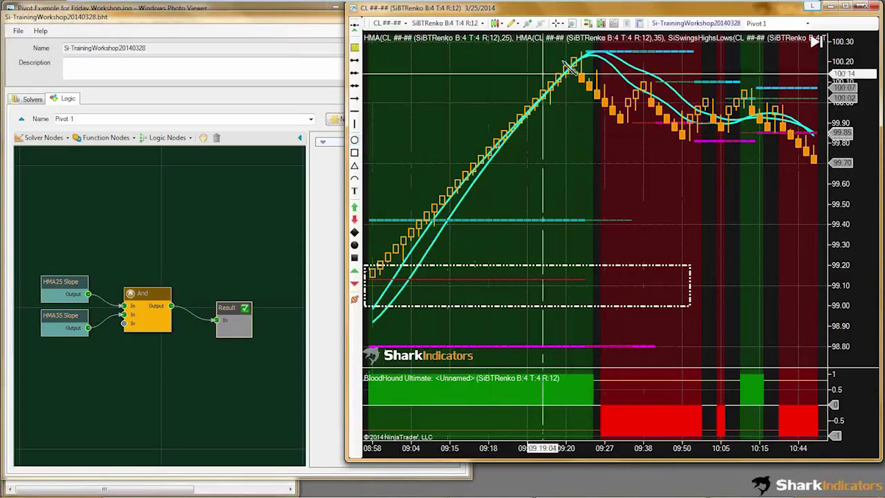
left_click_drag(566, 45, 602, 71)
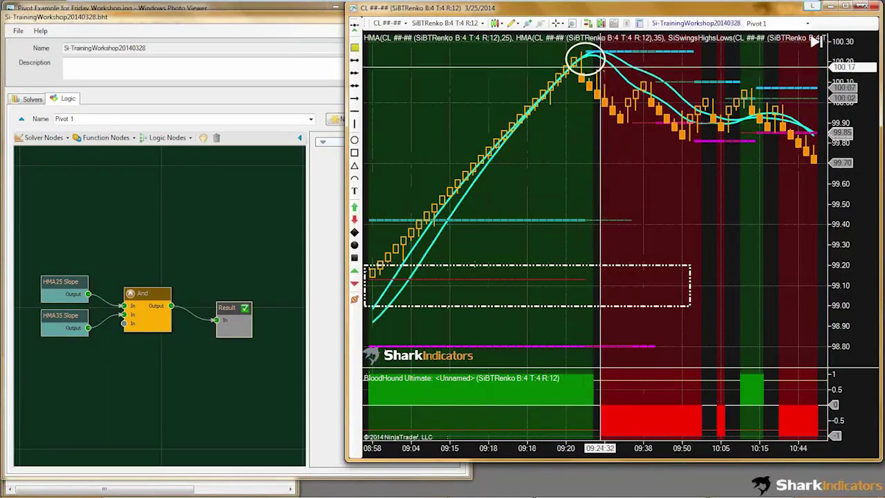
mouse_move(596, 65)
left_mouse_down()
mouse_move(591, 58)
mouse_move(614, 59)
left_mouse_up()
left_click(355, 140)
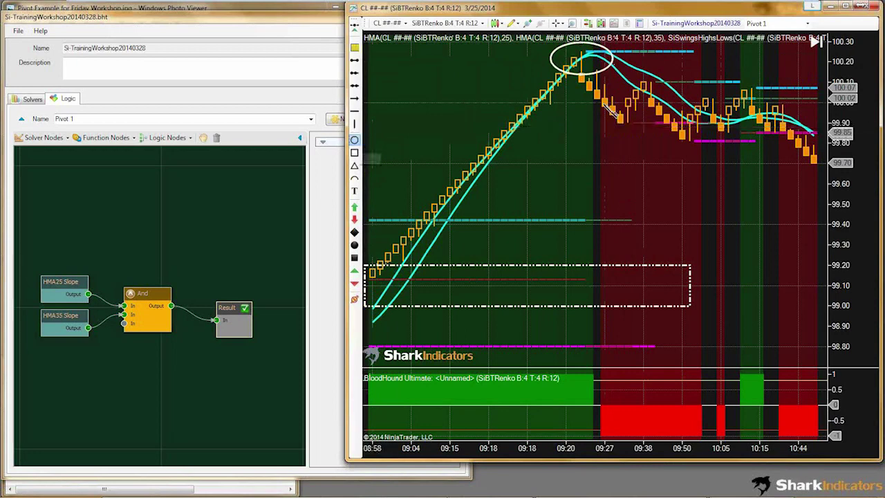
left_click_drag(628, 57, 703, 99)
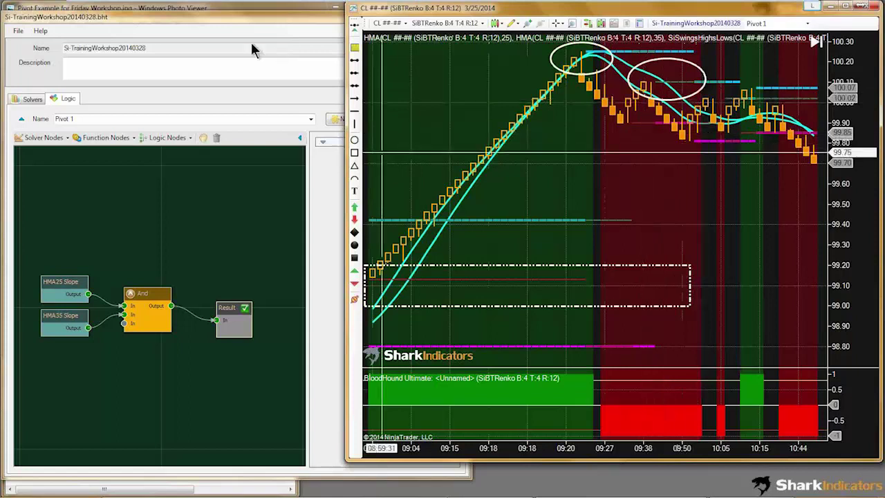
Compare the circled pivots with the pivot example picture, and mark the rally's peak with a green dot and a red diamond.
left_click(246, 10)
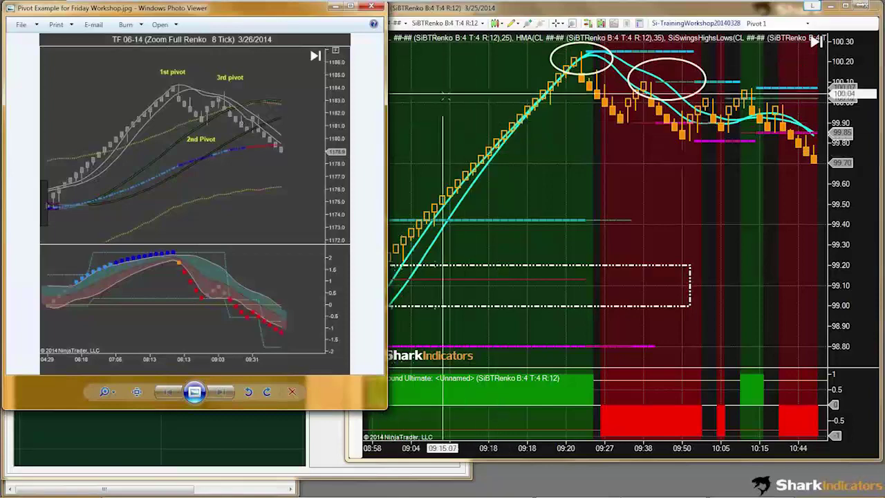
left_click(457, 124)
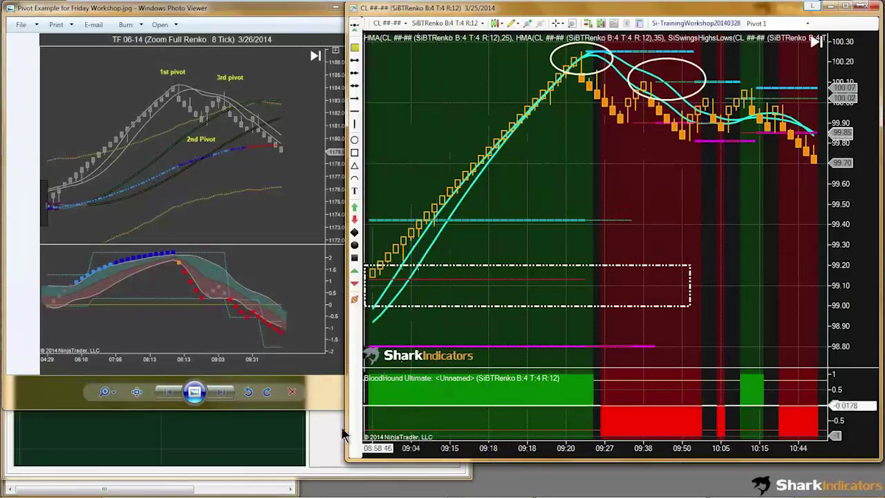
left_click(320, 439)
left_click(511, 197)
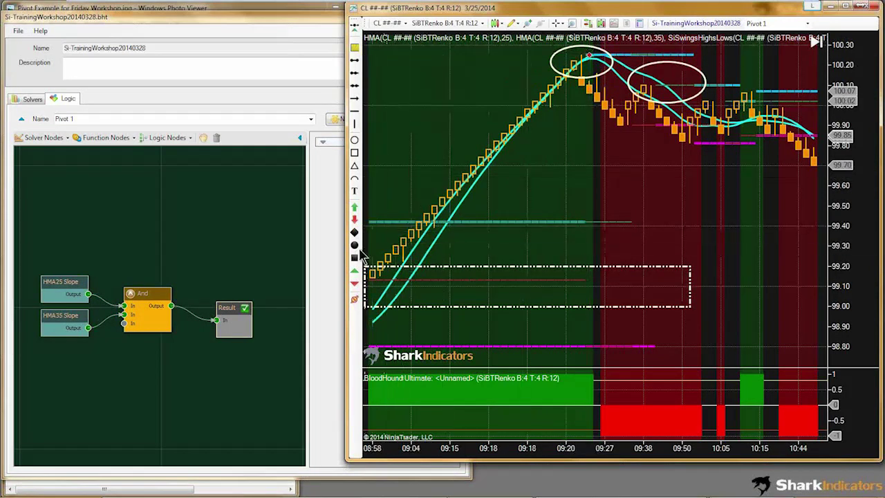
left_click(589, 54)
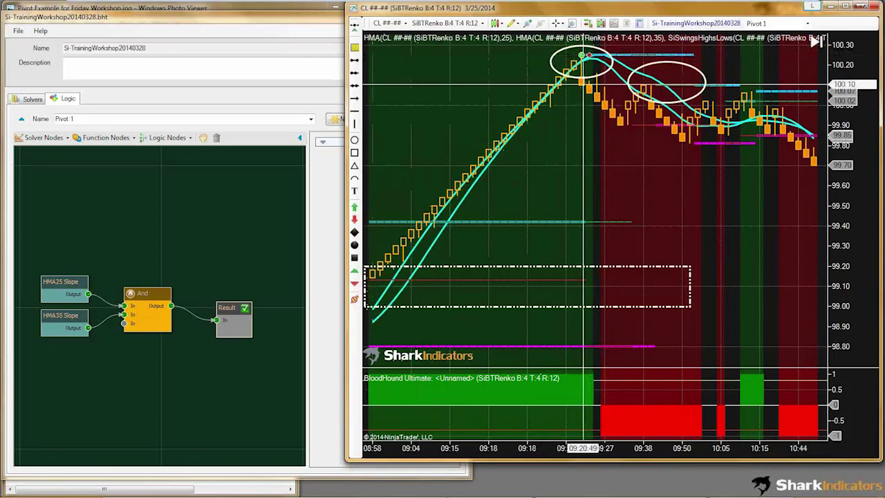
Add an Indicator Comparison solver node, place it below the slope nodes, and connect its output to Result.
left_click(60, 141)
left_click(55, 137)
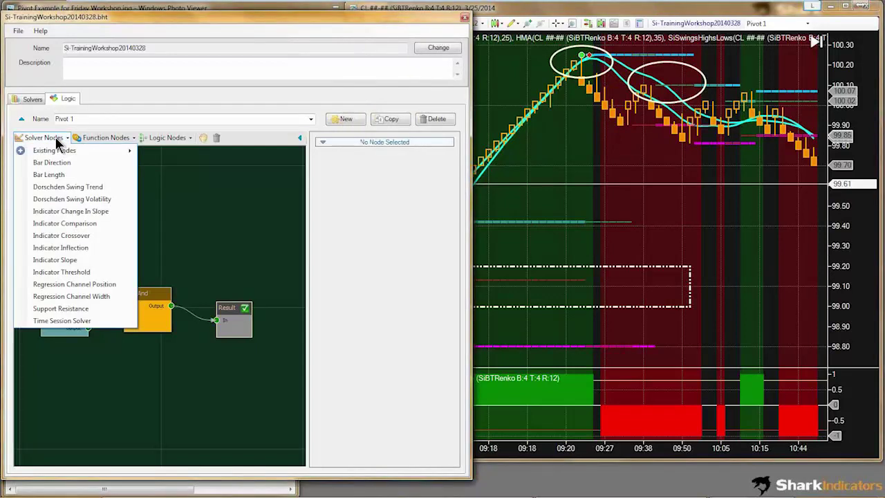
left_click(70, 223)
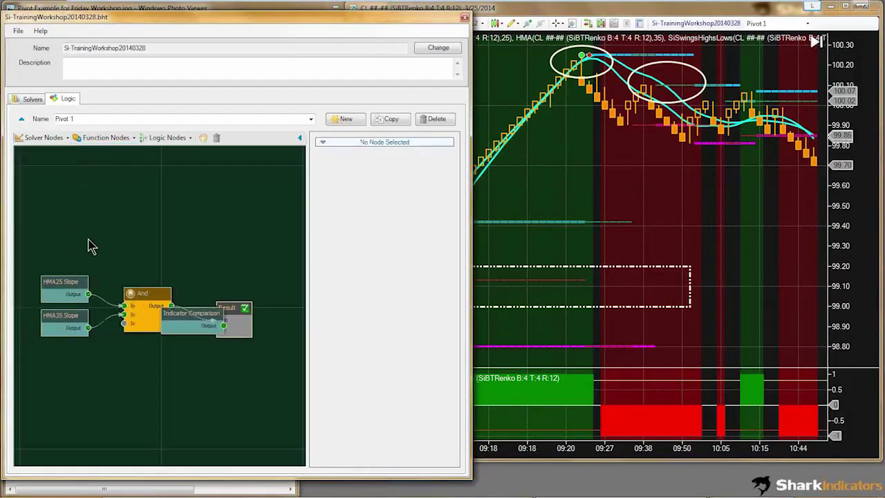
left_click_drag(178, 306, 91, 366)
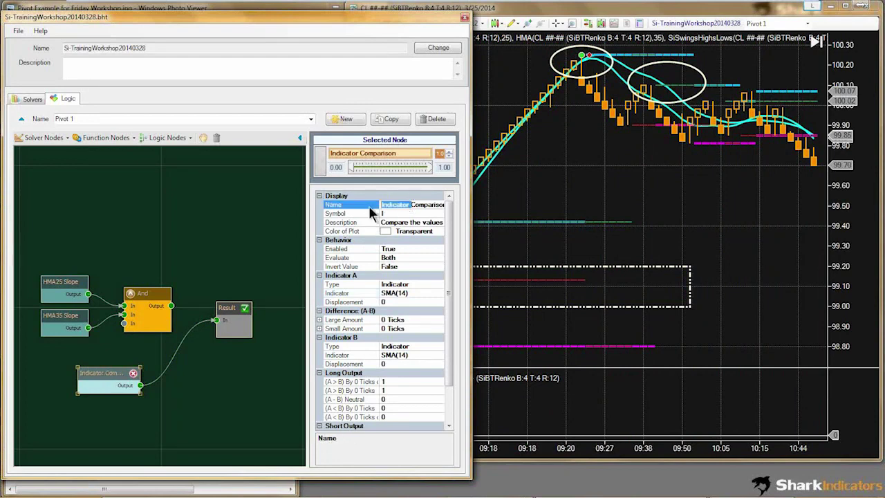
Rename the Indicator Comparison node as "HiLo/SwingHiLo Comp".
type("HiLo/SwingHiLoCom")
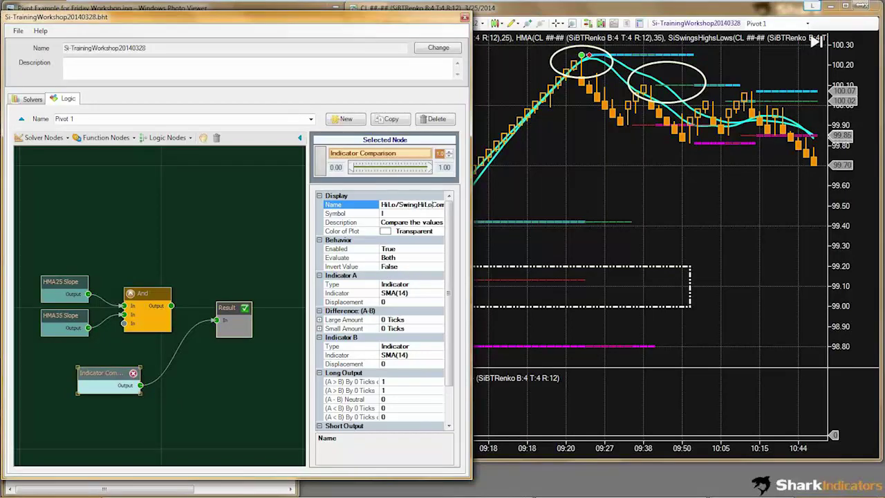
key("End")
key("Left")
key("Left")
key("Left")
key("Left")
key("Left")
key("Left")
key("Left")
key("Left")
key("Left")
key("Left")
key("Left")
key("Left")
key("Left")
key("Left")
key("Left")
key("Left")
key("Left")
key("Left")
key("Left")
key("Left")
left_click(413, 293)
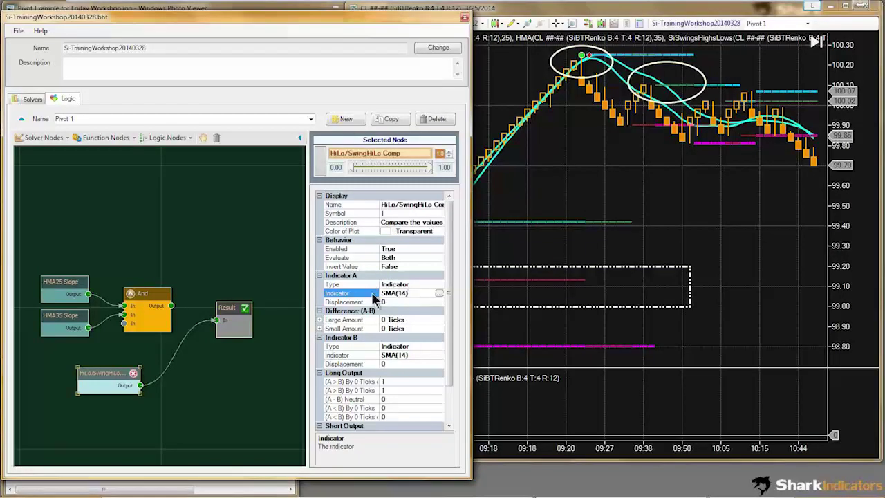
Narrow the CL Renko chart window so it sits beside the logic editor without overlapping the node settings.
middle_click(667, 83)
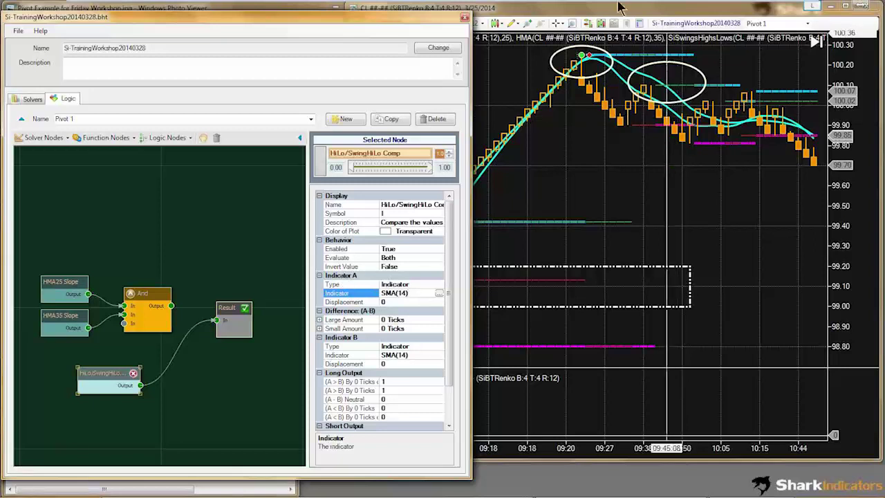
left_click(581, 54)
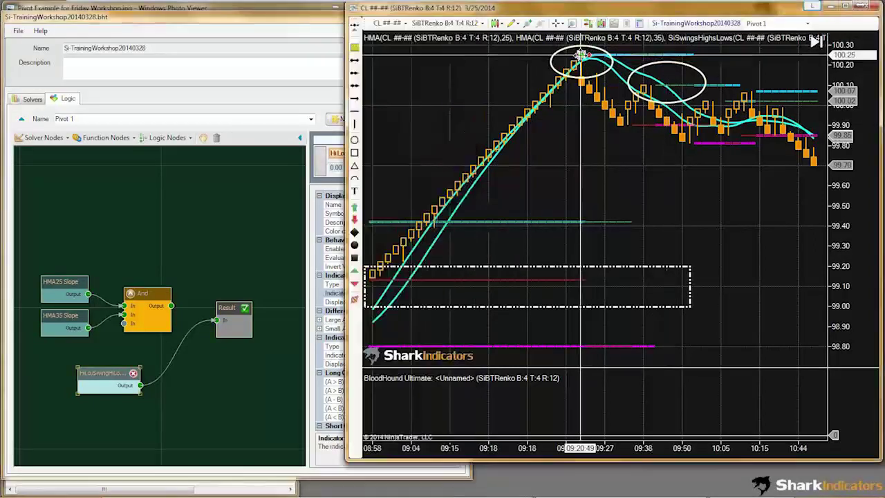
left_click(296, 219)
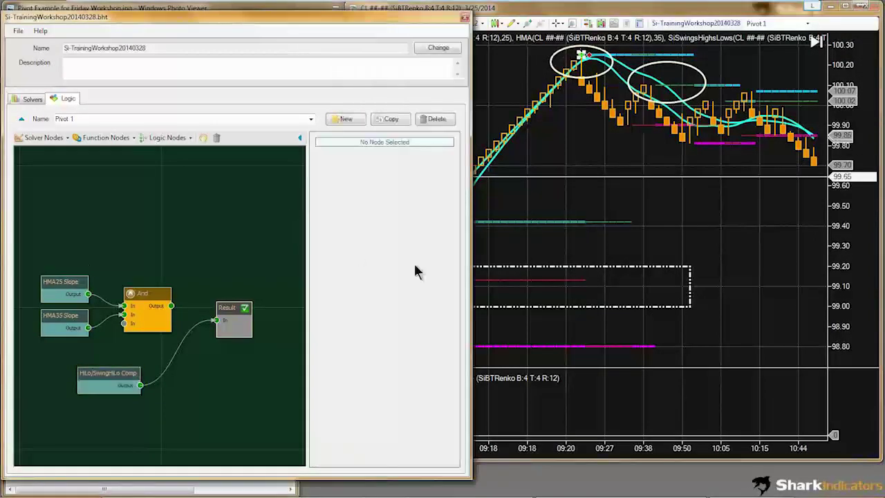
left_click(530, 221)
left_click_drag(346, 238, 474, 235)
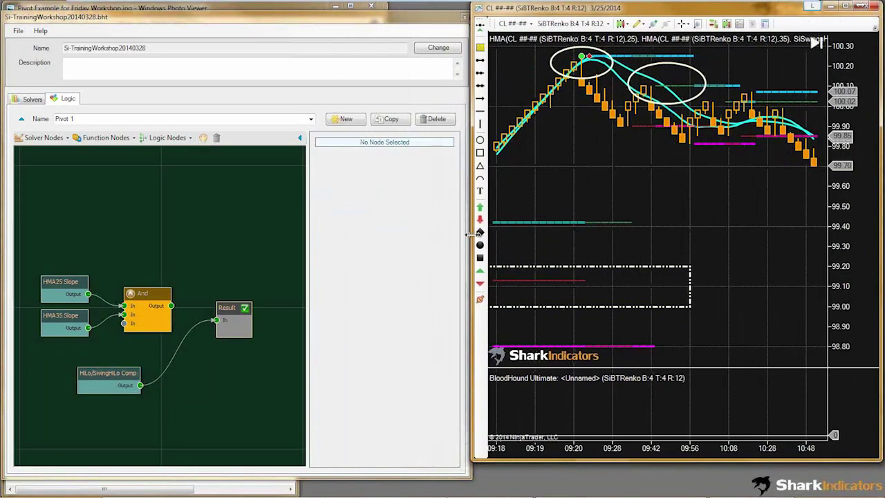
Choose SiChameleon as Indicator A of the HiLo/SwingHiLo Comp node.
left_click(90, 371)
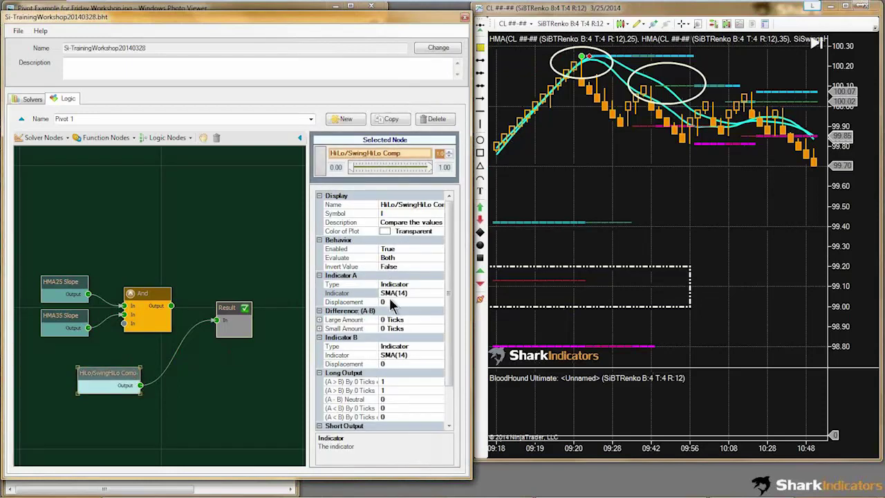
left_click(336, 276)
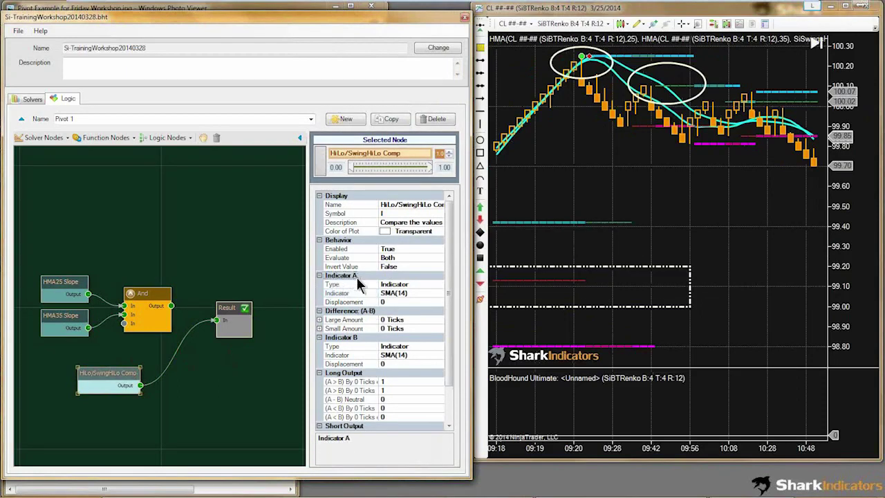
left_click(415, 293)
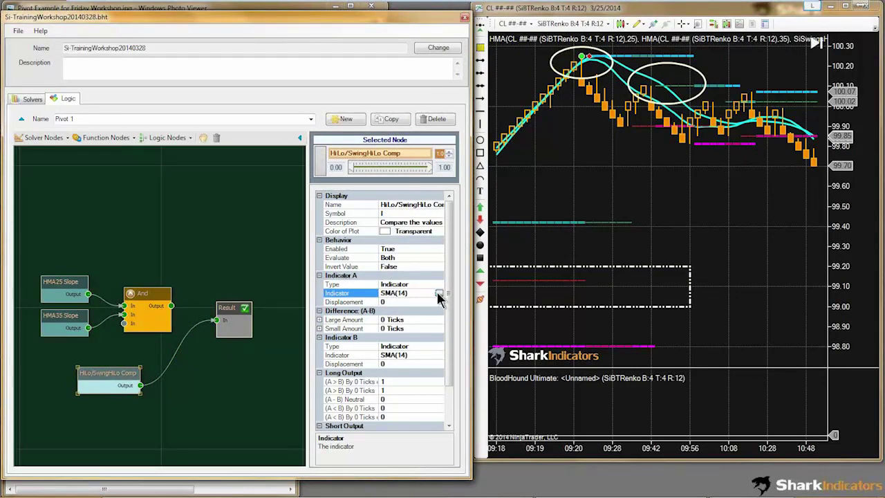
left_click(438, 294)
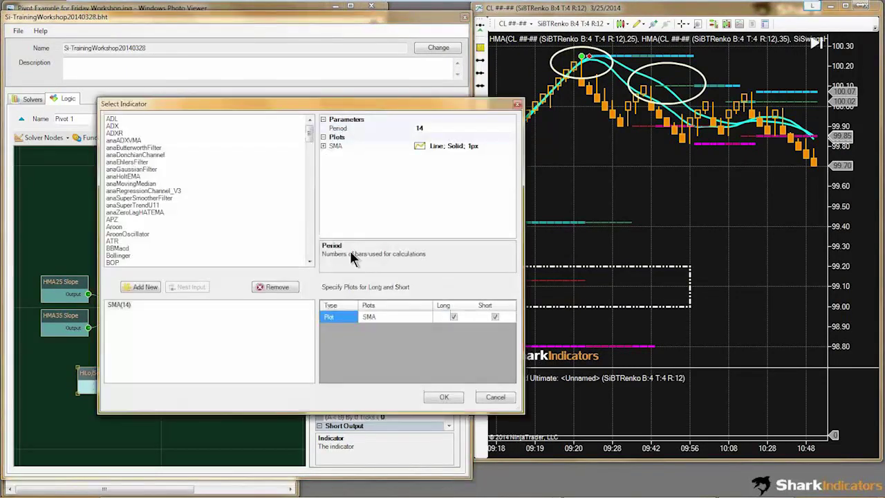
left_click(136, 213)
scroll(146, 225, "down", 10)
left_click(146, 226)
scroll(141, 231, "down", 1)
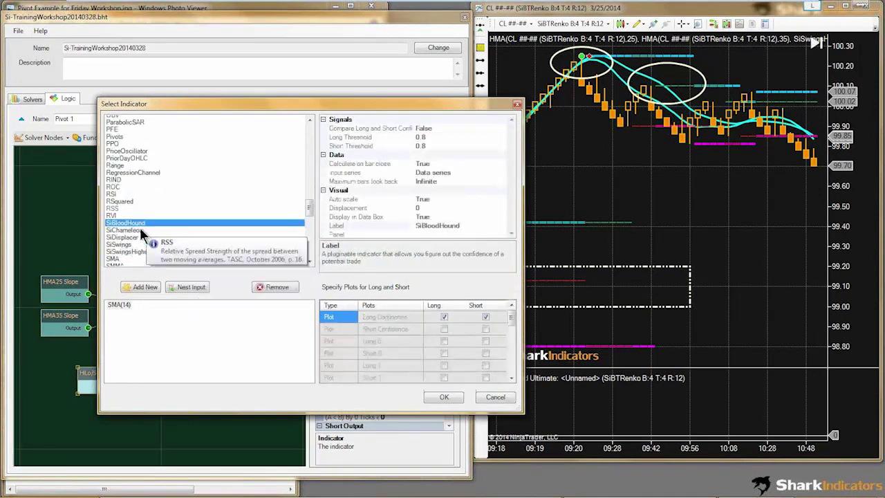
left_click(123, 228)
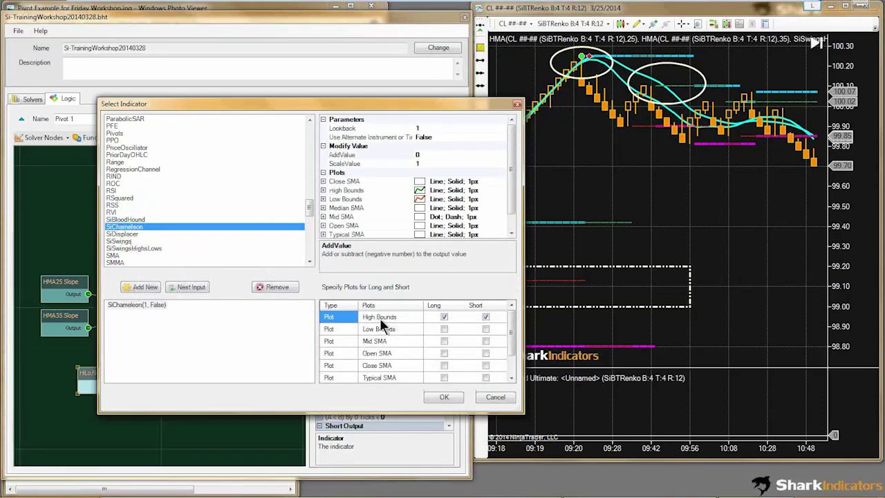
Use SiChameleon's Low Bounds plot for Long, keep High Bounds for Short, and accept the indicator selection.
left_click(367, 322)
left_click(369, 331)
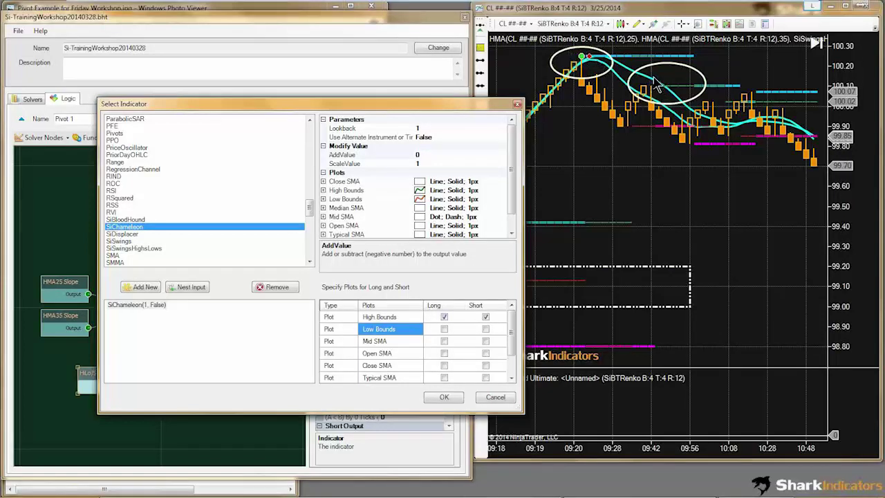
left_click(444, 330)
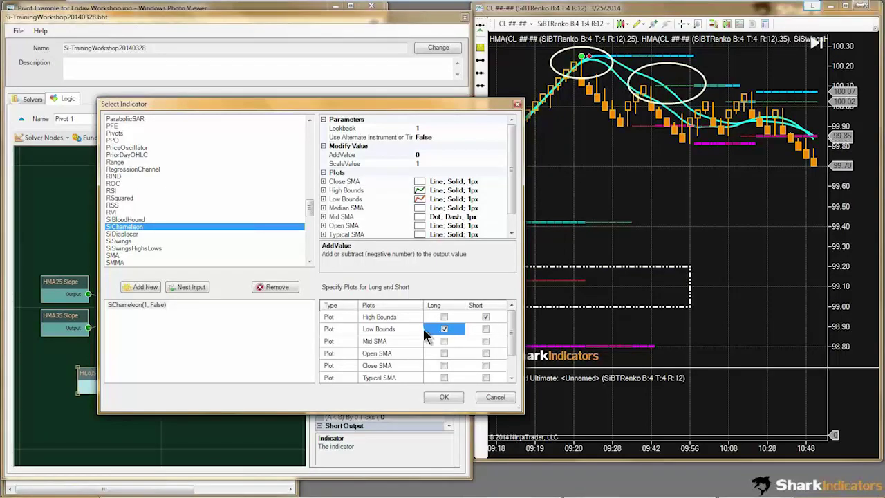
left_click(380, 333)
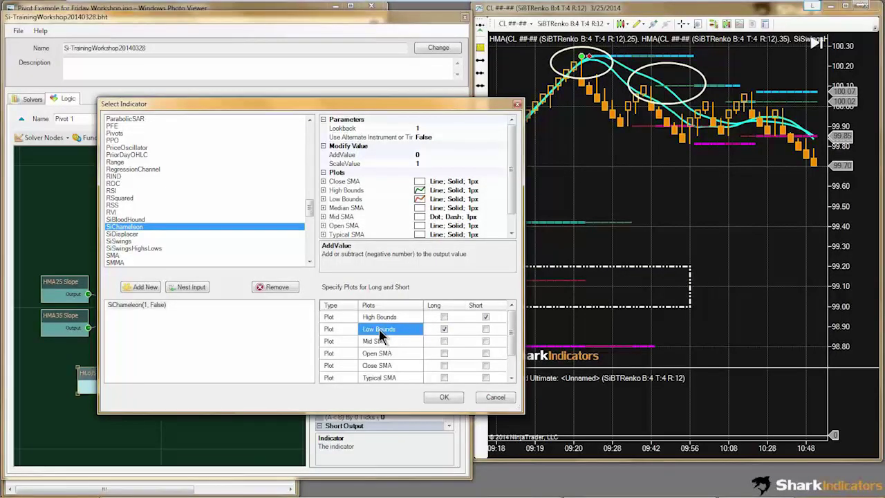
left_click(437, 332)
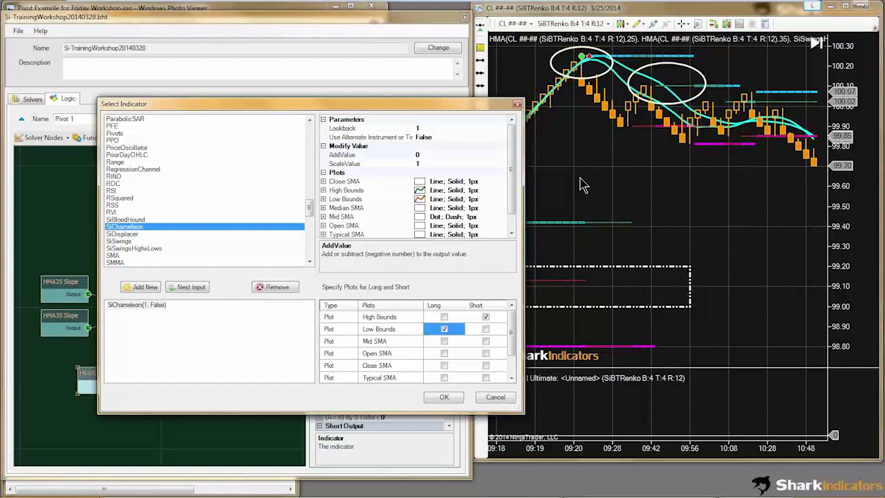
left_click(446, 399)
Set Indicator A's displacement to 1, and mark the bar just after the rally's peak with a green up arrow.
left_click_drag(538, 203, 732, 200)
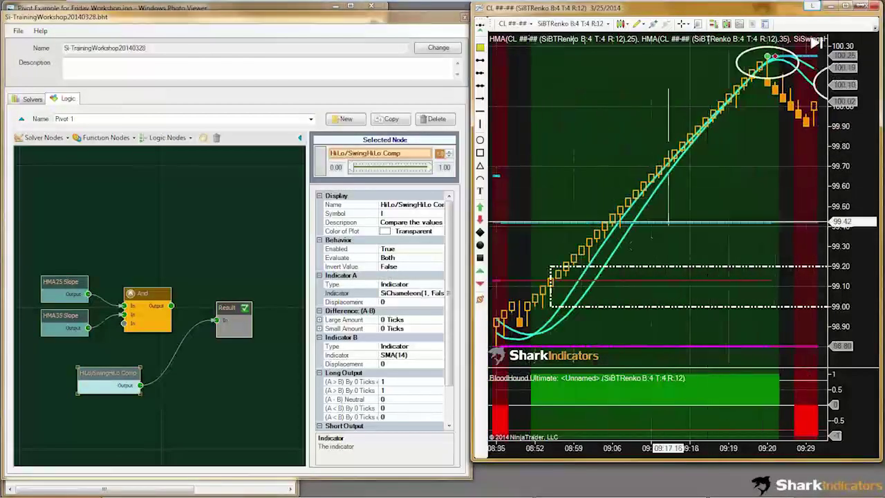
left_click_drag(607, 201, 726, 194)
left_click_drag(599, 310, 729, 310)
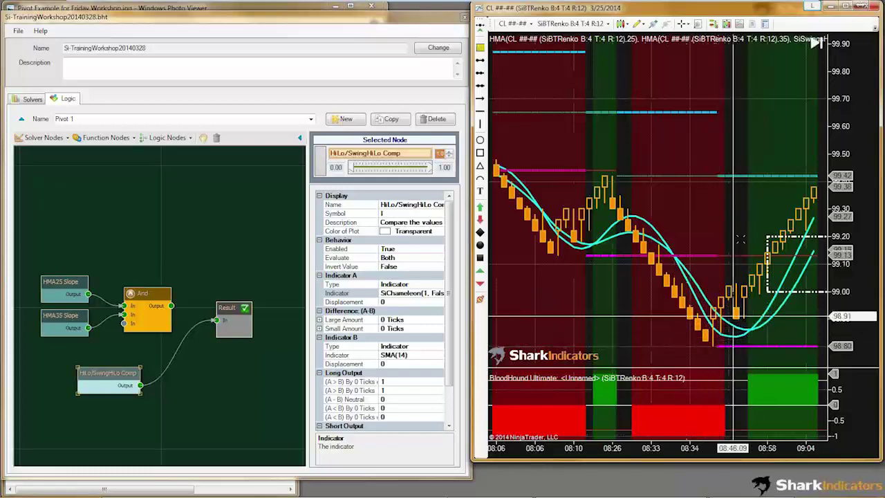
left_click_drag(756, 121, 647, 197)
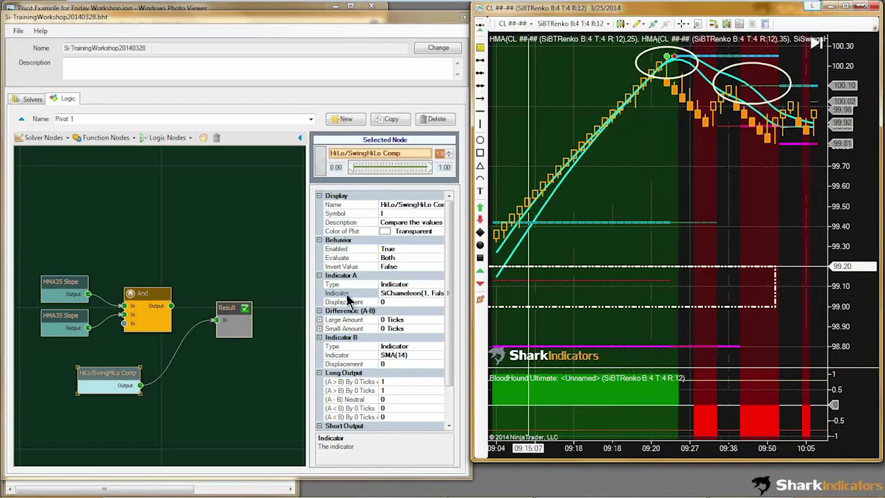
left_click(387, 301)
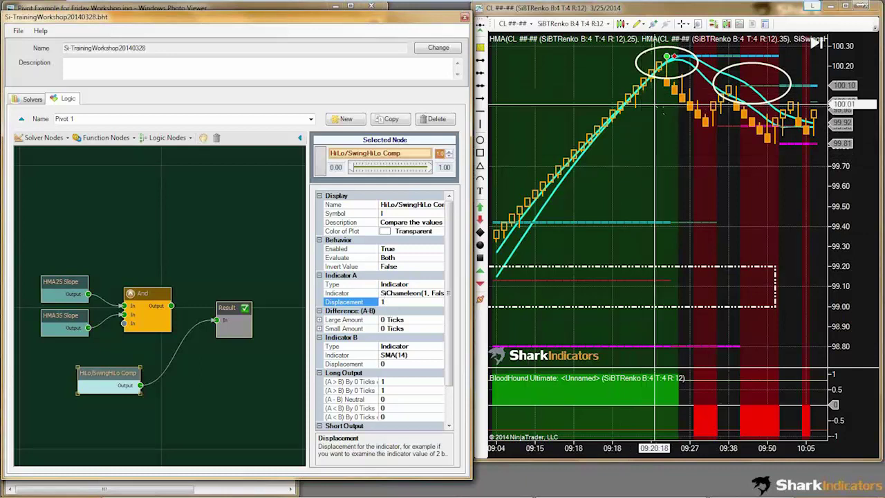
left_click(647, 136)
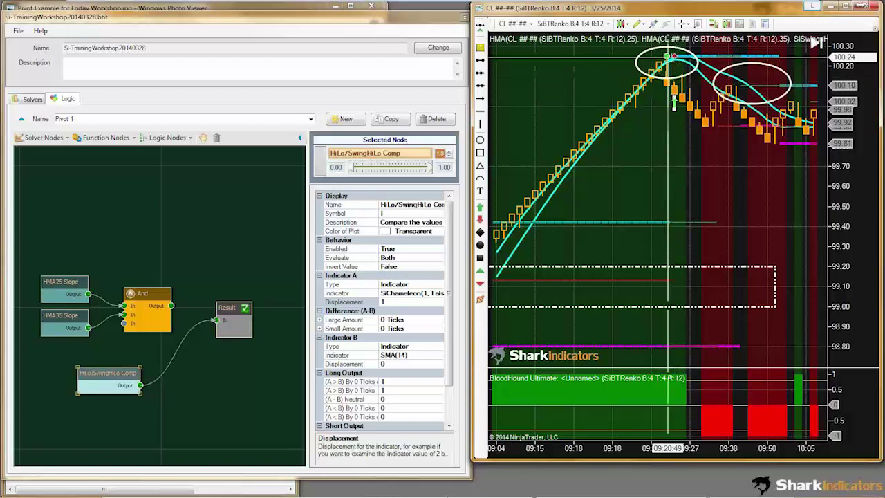
left_click(388, 302)
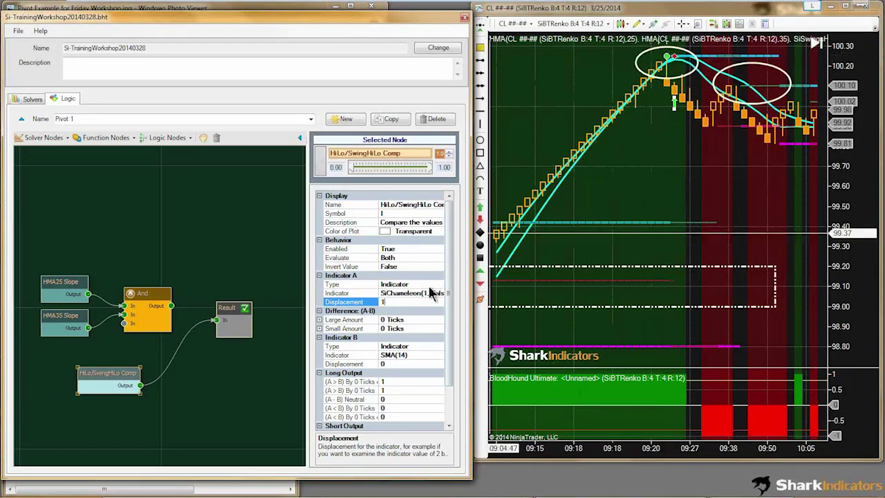
Choose SiSwingsHighsLows as Indicator B of the HiLo/SwingHiLo Comp node.
left_click(390, 355)
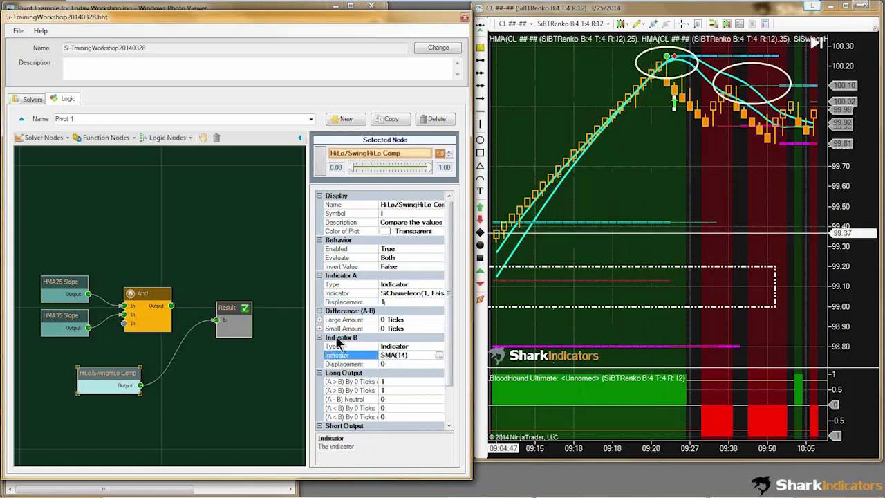
left_click(439, 354)
left_click(135, 262)
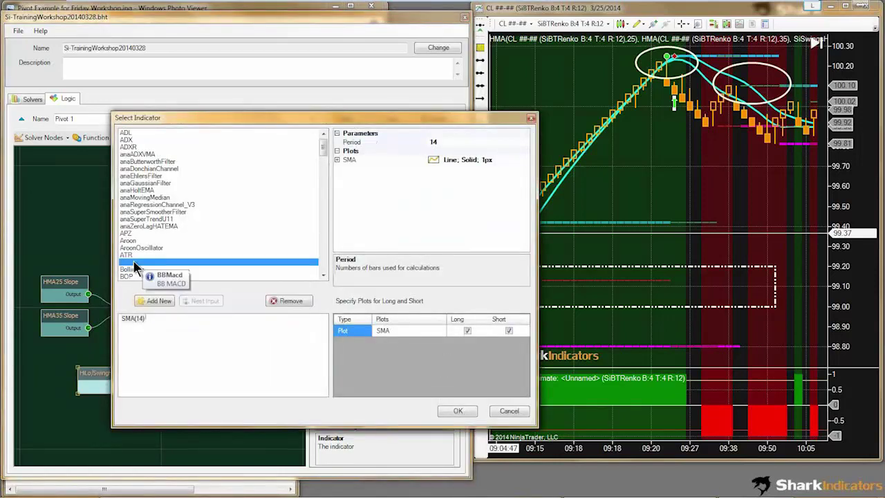
scroll(132, 262, "down", 10)
left_click(170, 275)
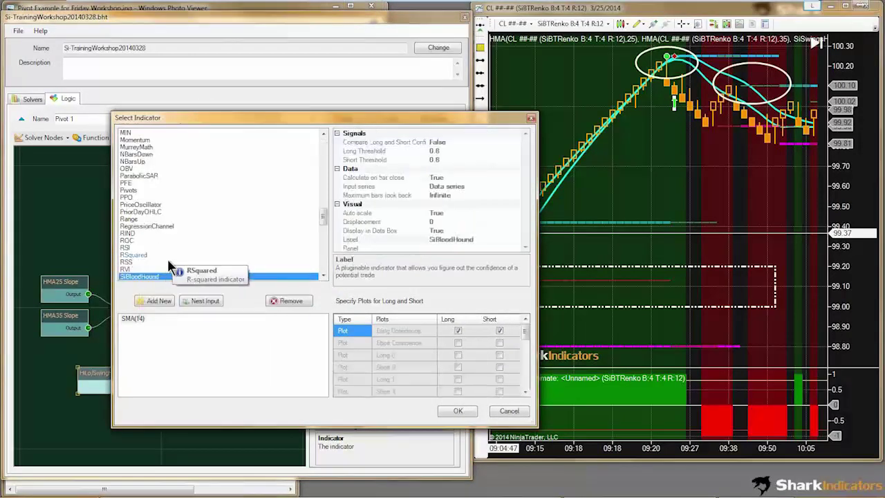
scroll(168, 277, "down", 1)
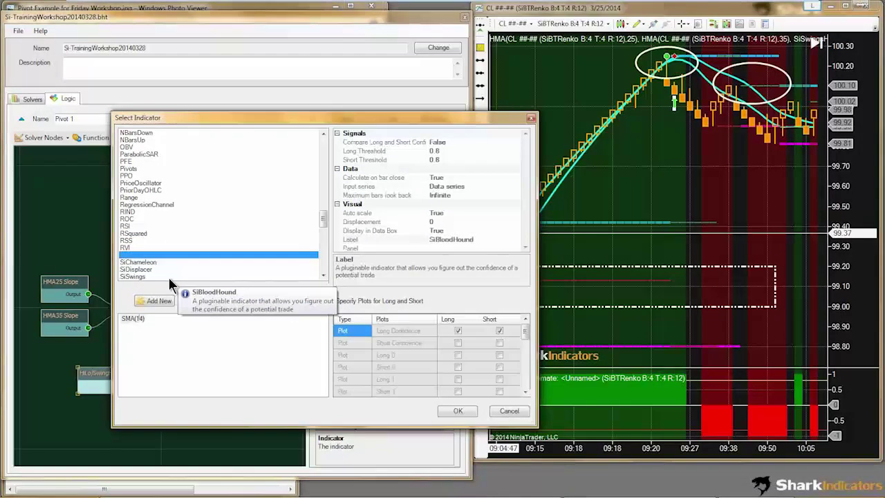
scroll(168, 275, "down", 1)
left_click(138, 262)
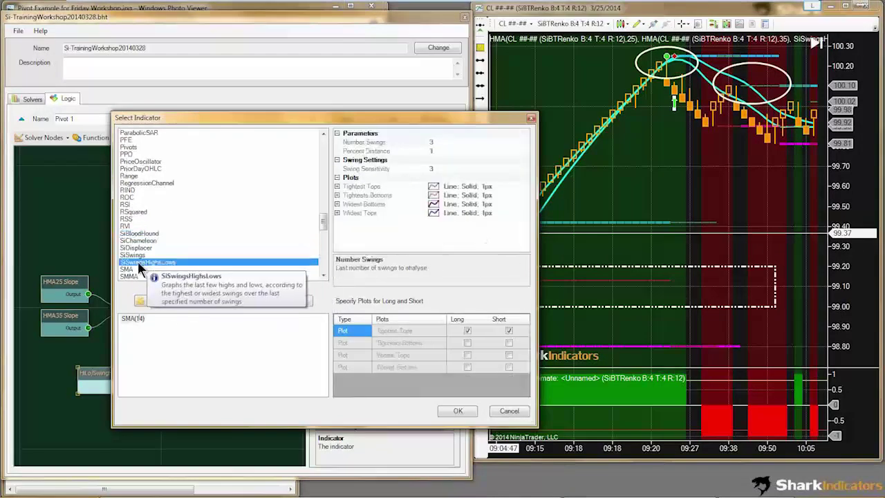
Assign SiSwingsHighsLows' Widest Tops plot to Short and Widest Bottoms to Long, and accept the indicator selection.
left_click(399, 330)
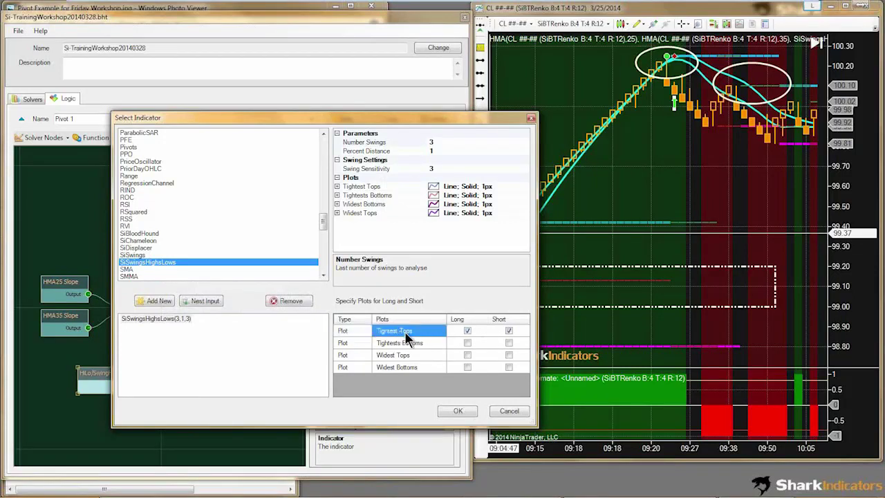
left_click(396, 355)
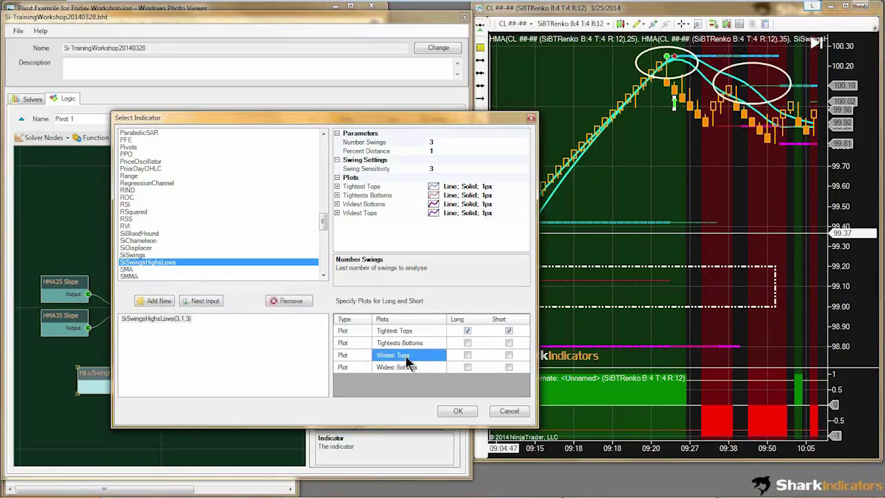
left_click(509, 356)
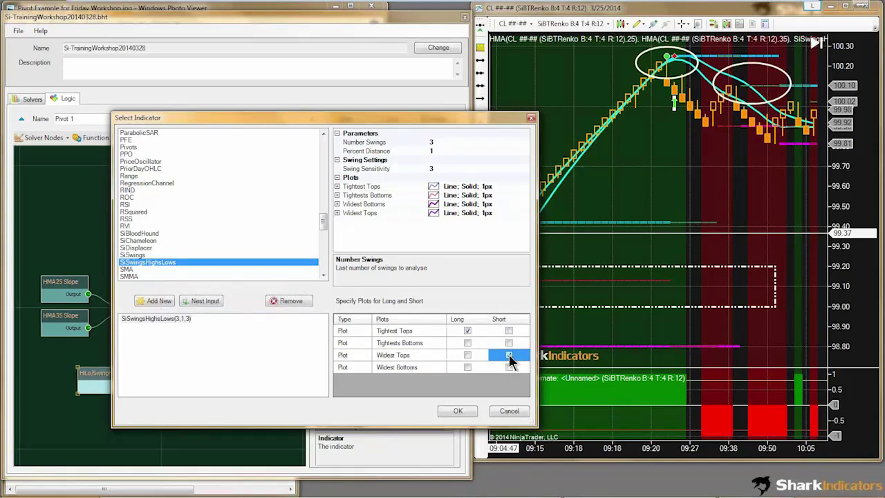
left_click(427, 368)
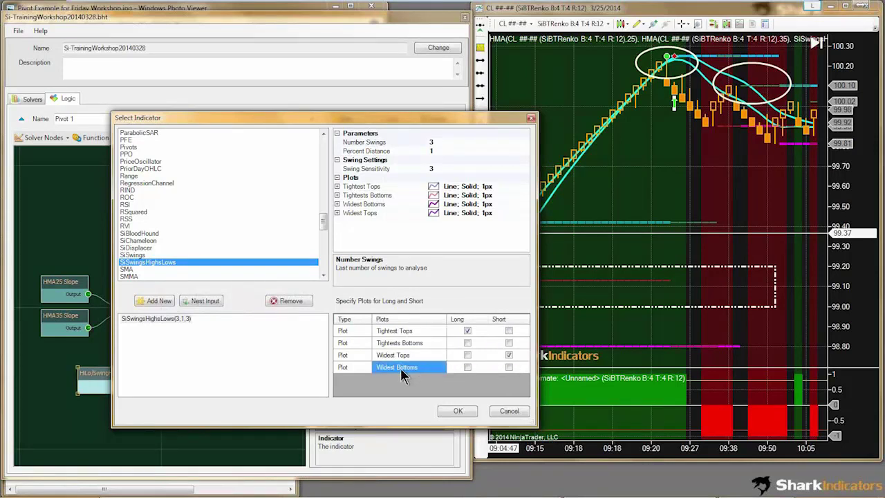
left_click(467, 369)
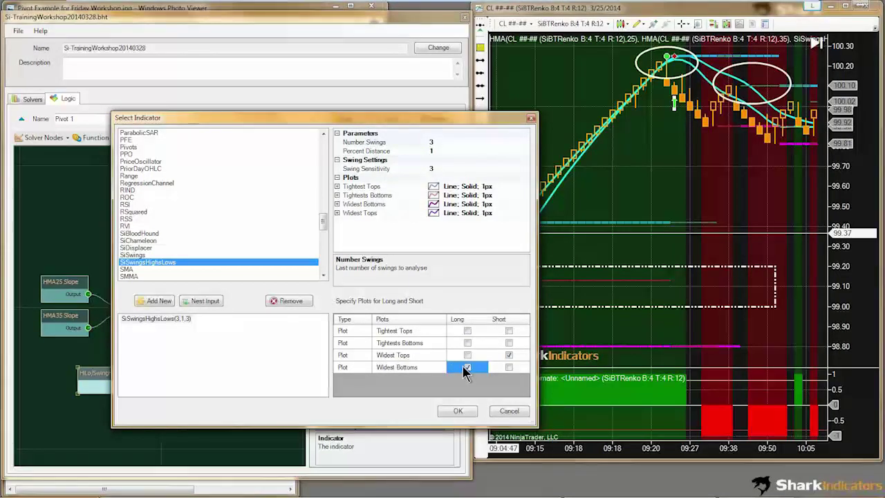
left_click(458, 411)
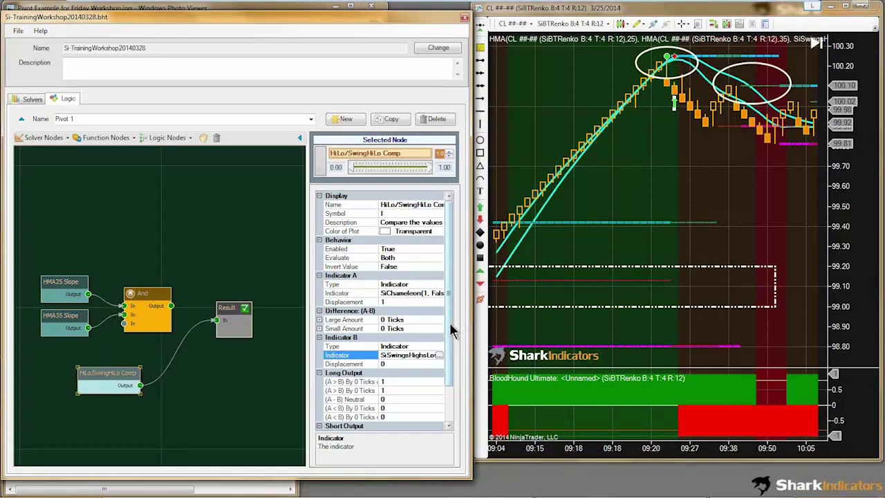
Examine the Long Output and Short Output values of the HiLo/SwingHiLo Comp node, with their full setting names readable.
left_click_drag(449, 331, 447, 364)
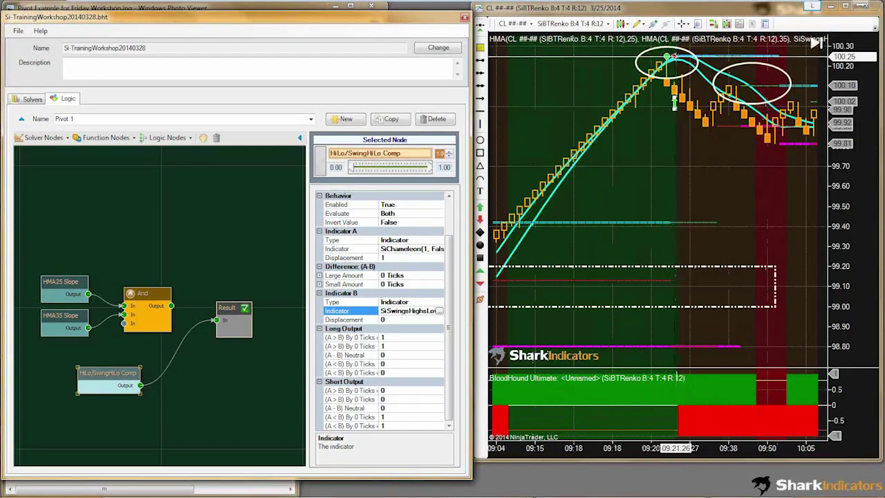
left_click(342, 329)
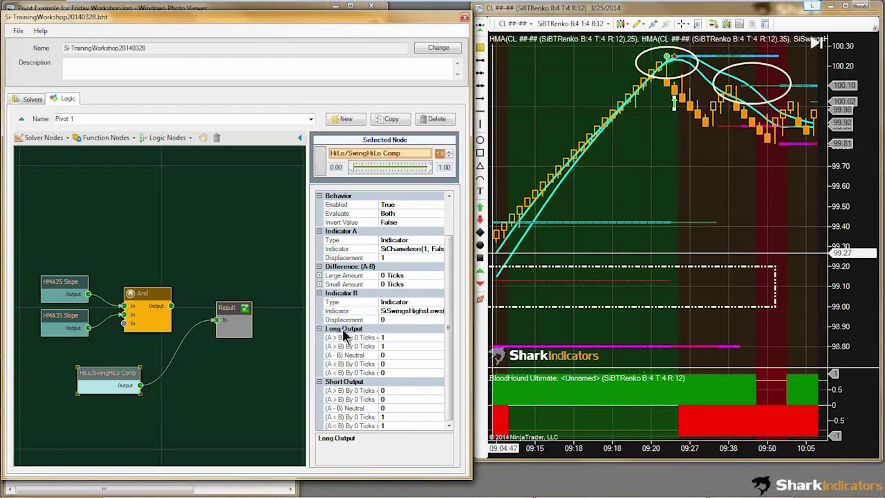
left_click(352, 382)
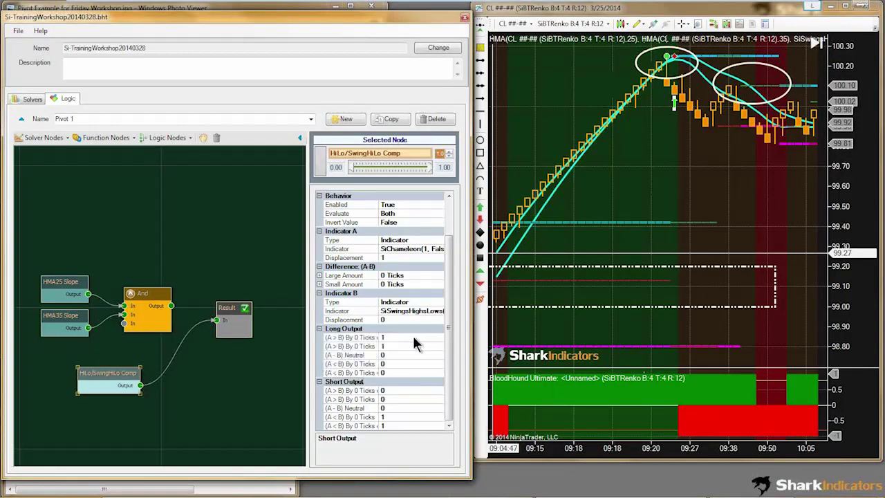
left_click_drag(379, 329, 401, 333)
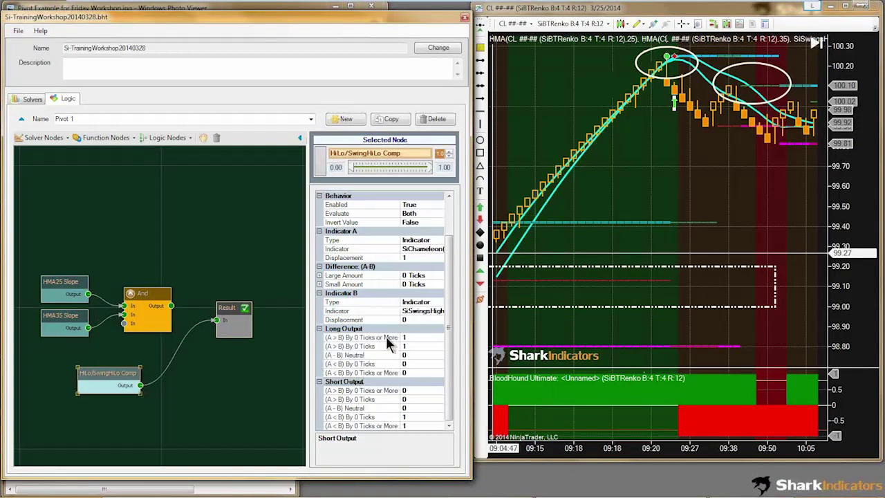
left_click(353, 249)
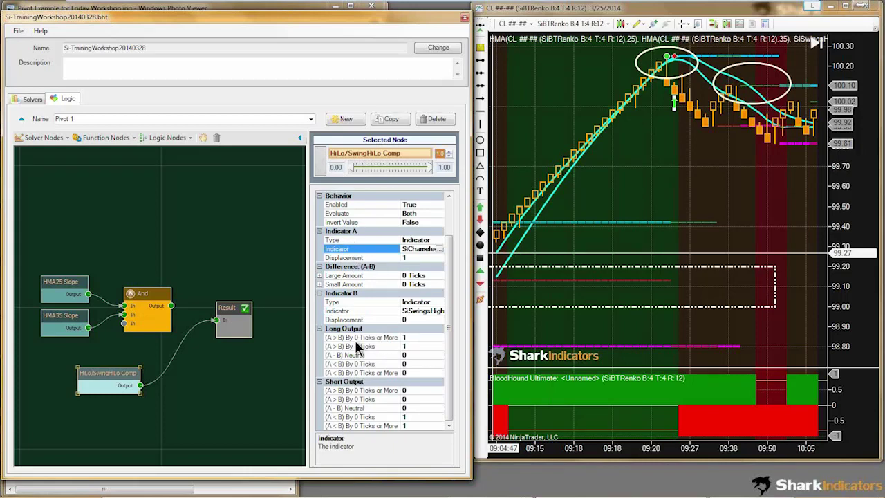
left_click(413, 338)
left_click(409, 346)
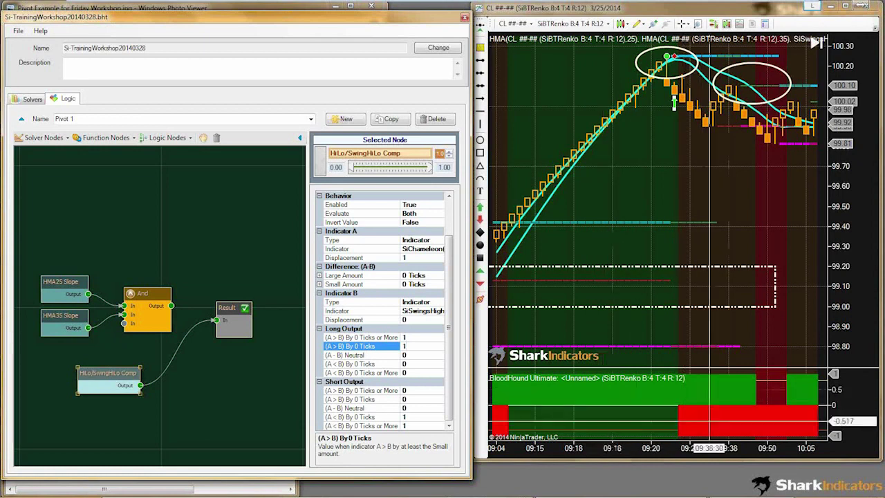
left_click(342, 355)
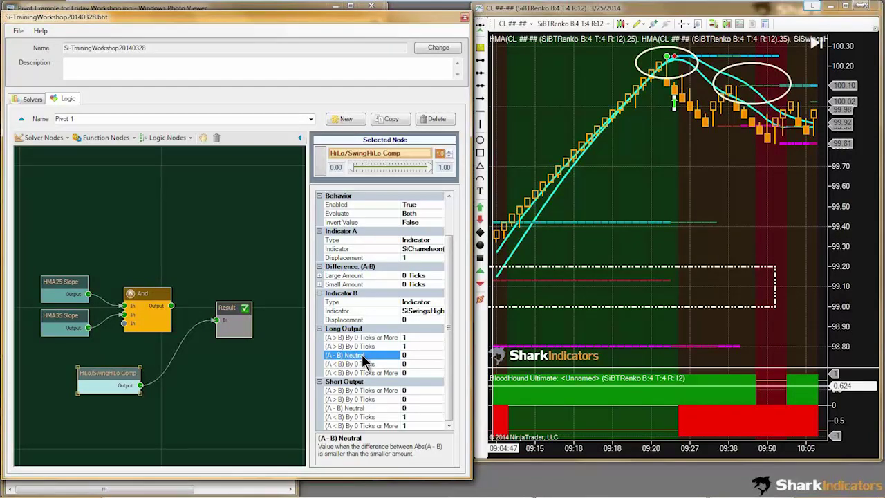
Set both (A > B) values under Long Output and both (A < B) values under Short Output to 0.
left_click(411, 337)
type("0")
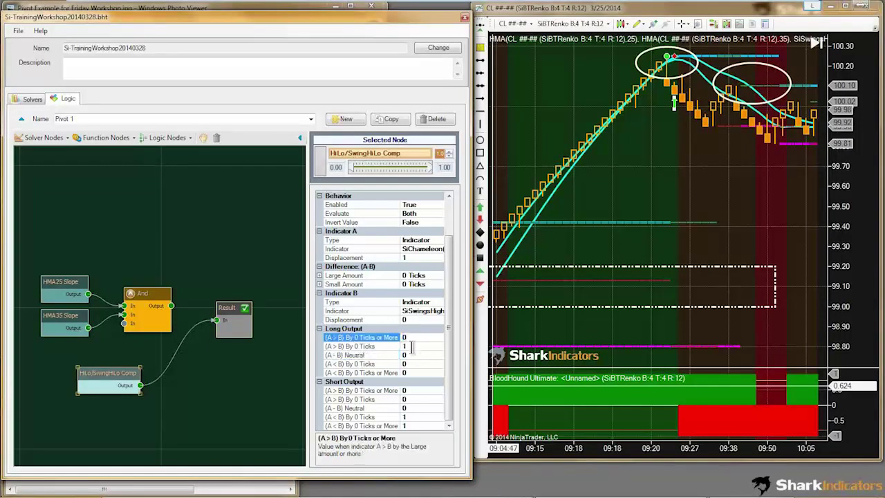
left_click(411, 346)
type("0")
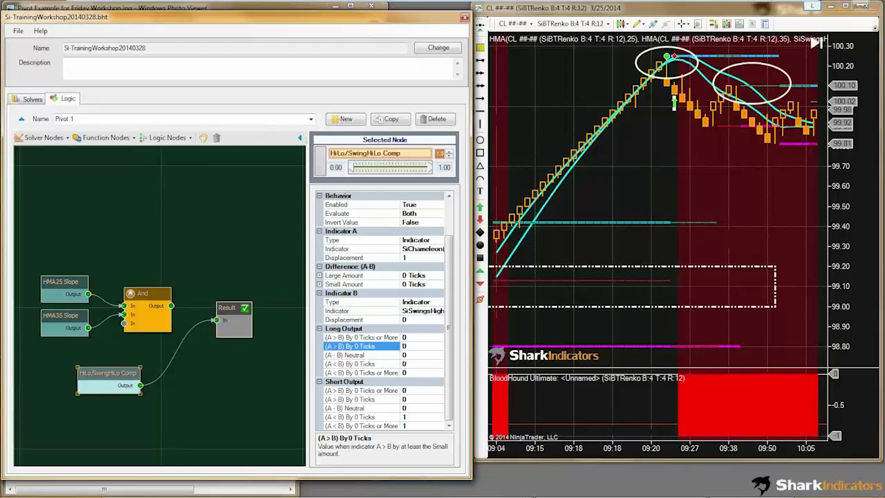
left_click(412, 417)
type("0")
left_click(414, 426)
type("0")
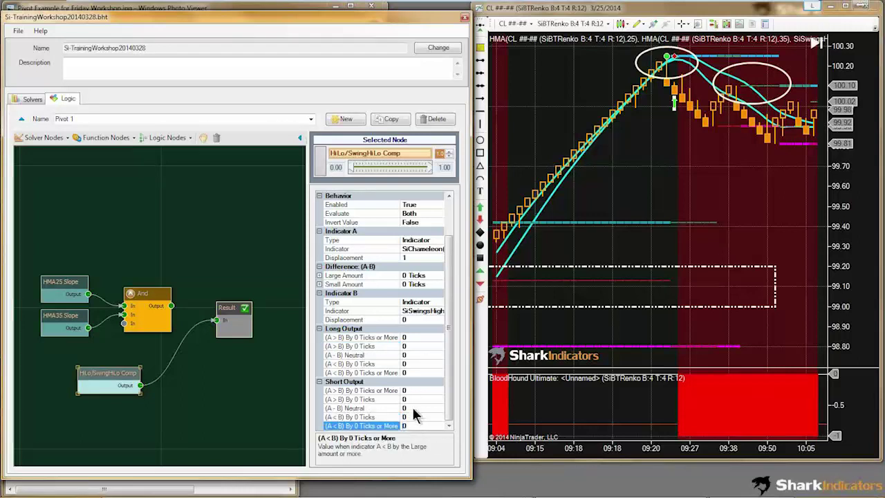
Set (A - B) Neutral to 1 for both the Long Output and the Short Output.
left_click(408, 355)
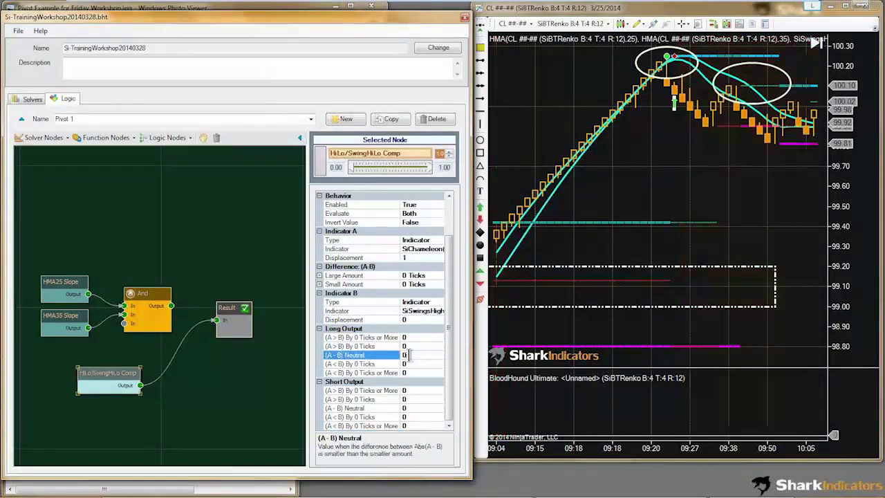
type("1")
left_click(412, 408)
type("1")
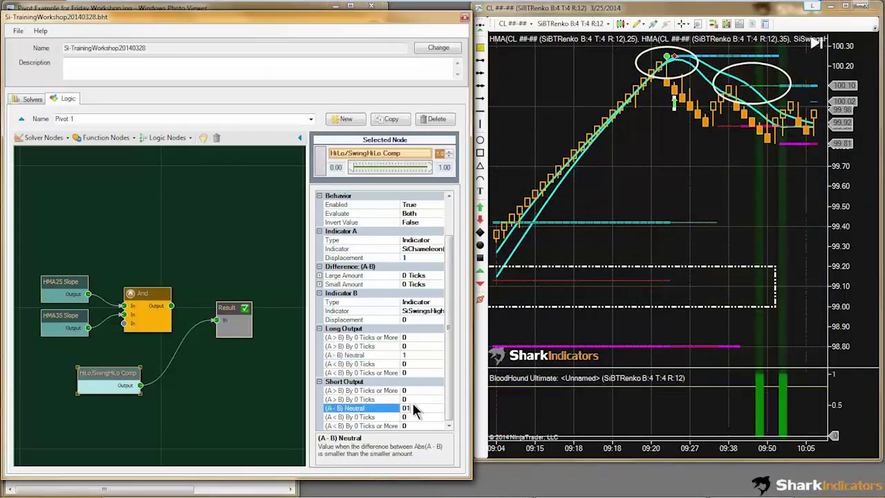
left_click(410, 399)
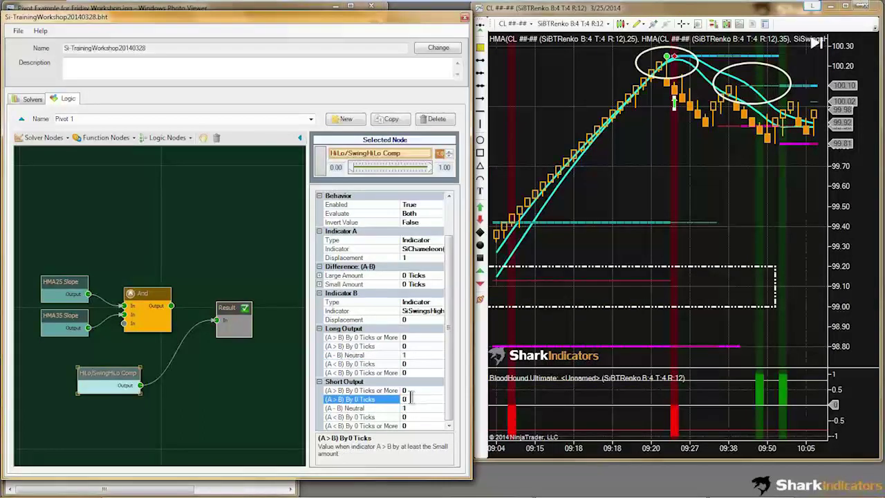
Bring earlier bars into the chart, then widen the node's properties area and fit the name column to the setting labels.
left_click(650, 147)
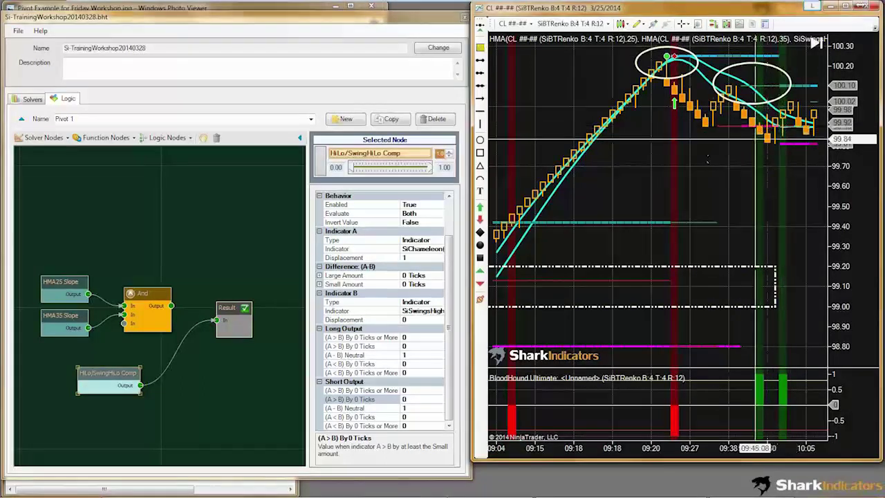
left_click_drag(616, 188, 761, 190)
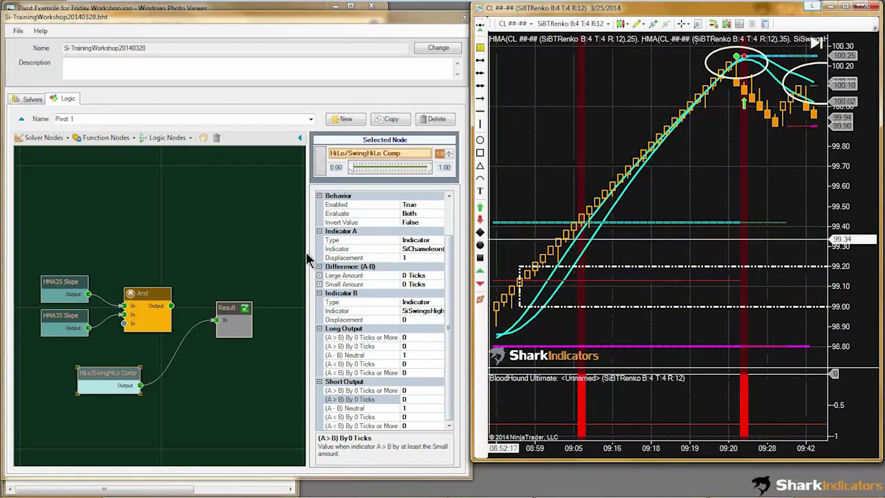
left_click_drag(308, 252, 273, 253)
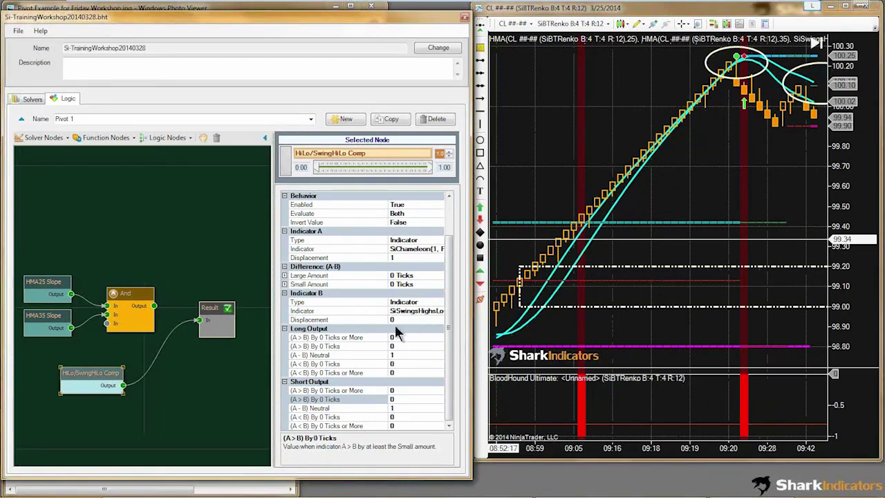
left_click_drag(388, 332, 374, 330)
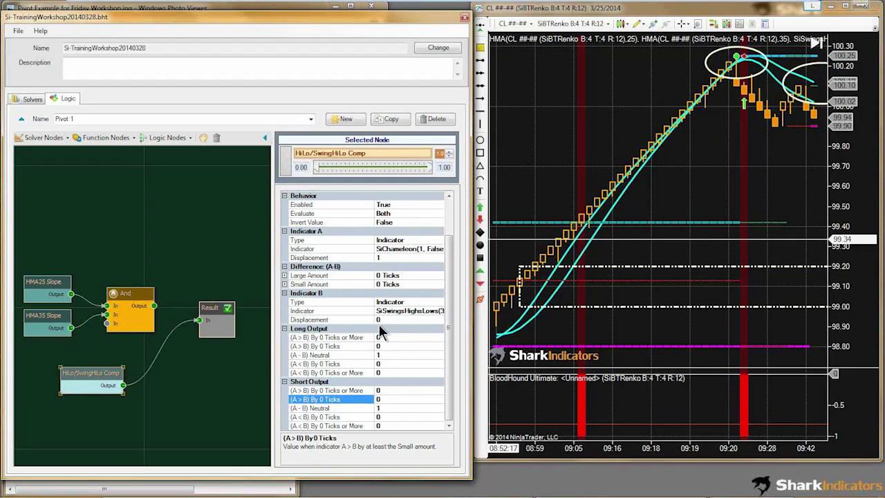
Set the Small Amount of the A-B difference to 0.1 ticks for the HiLo/SwingHiLo Comp node.
left_click(379, 354)
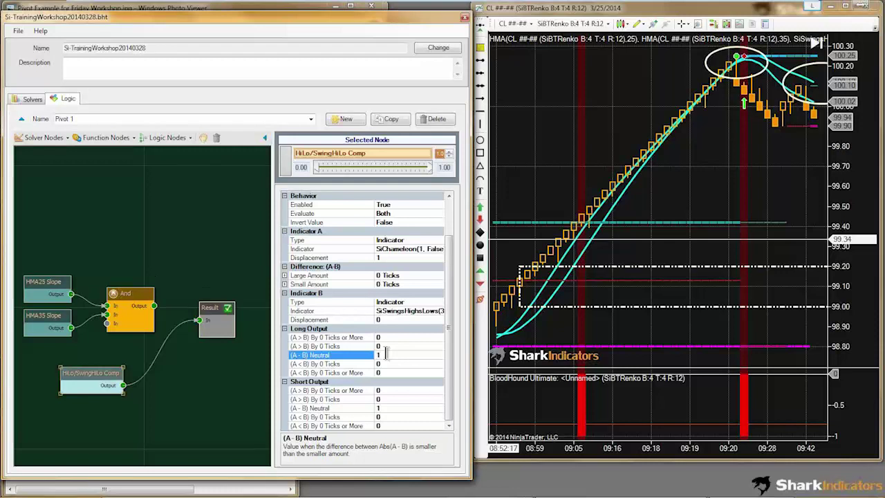
left_click(379, 275)
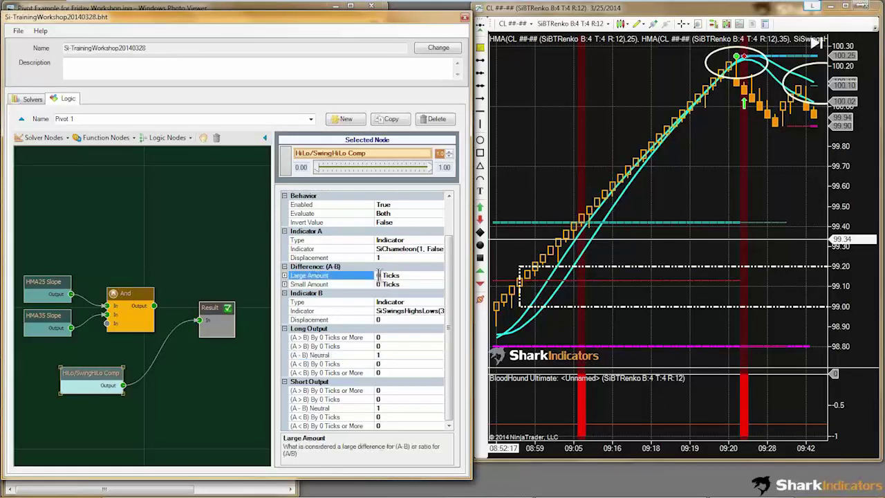
left_click(322, 355)
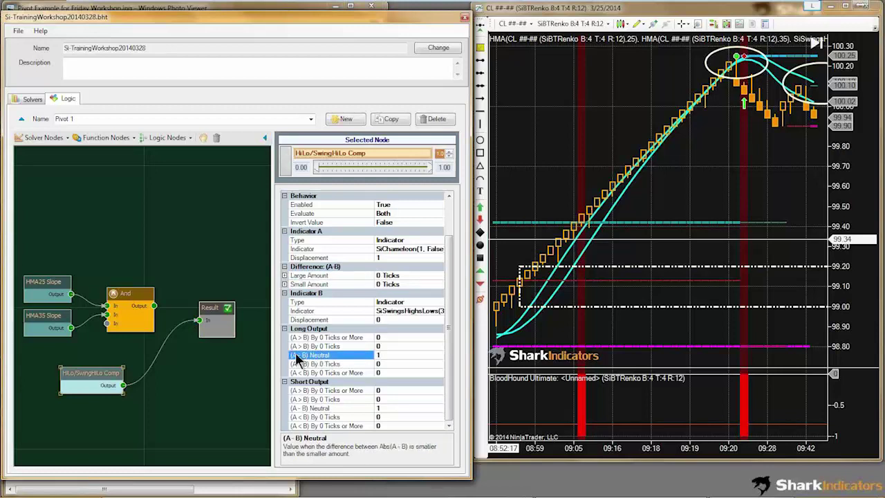
left_click(378, 283)
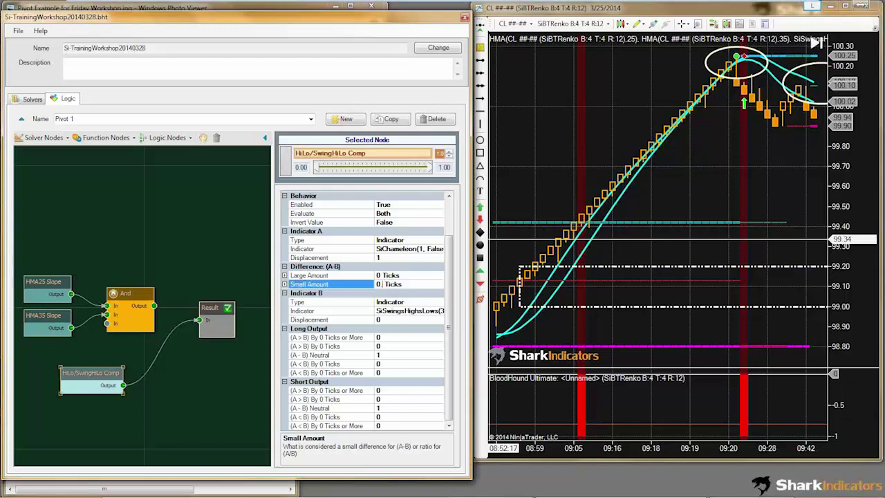
type("1")
left_click(385, 355)
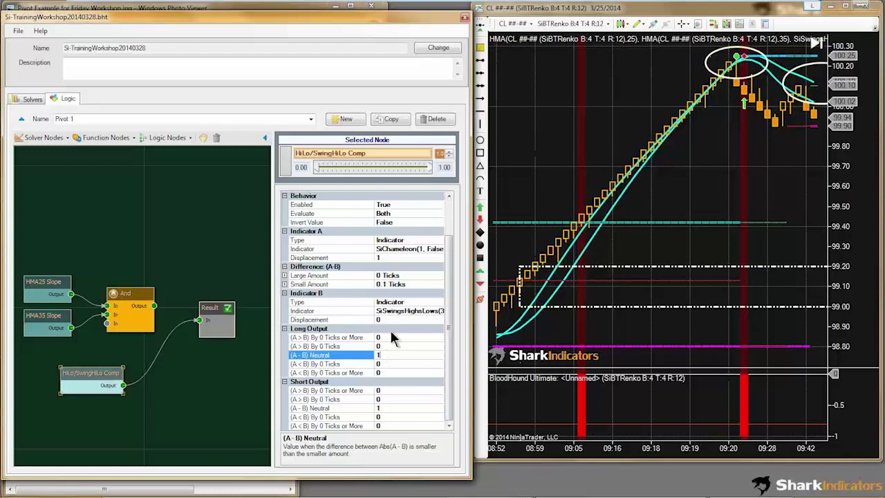
left_click(391, 286)
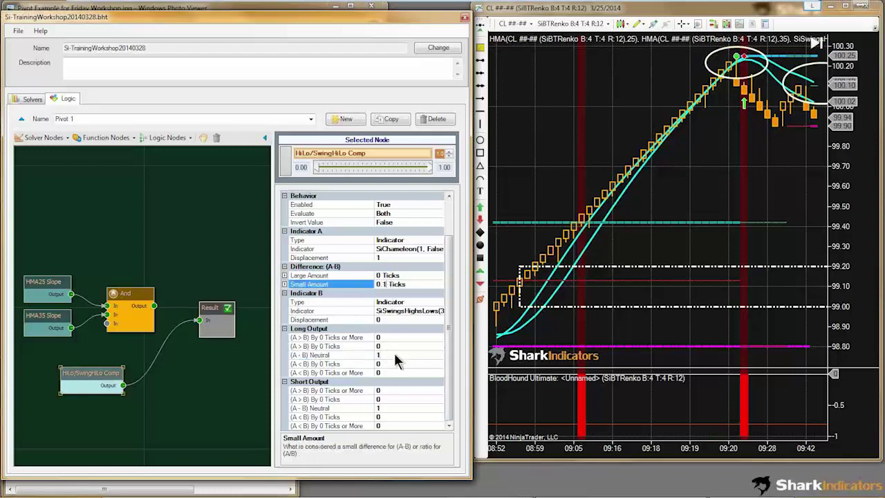
left_click(389, 354)
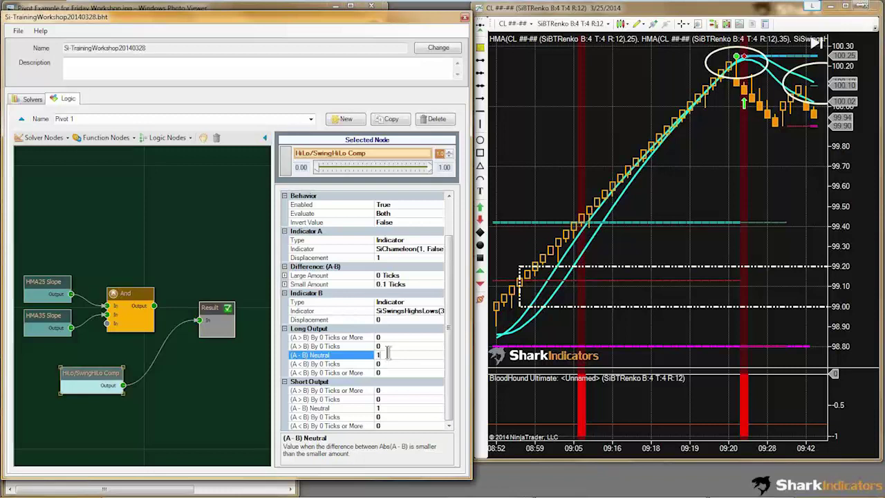
left_click(384, 284)
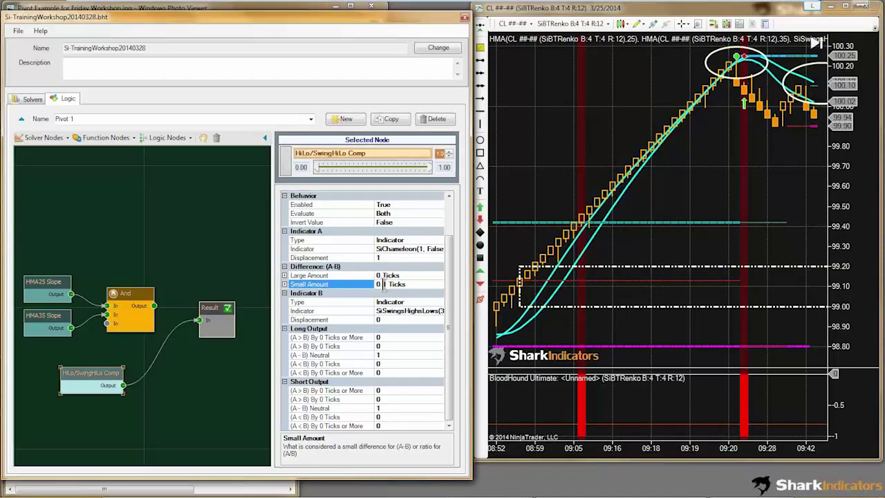
left_click(387, 354)
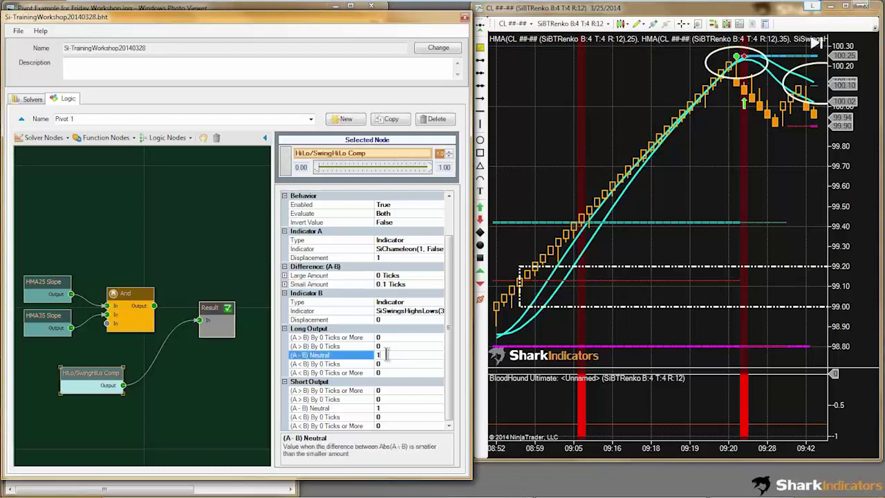
left_click(383, 284)
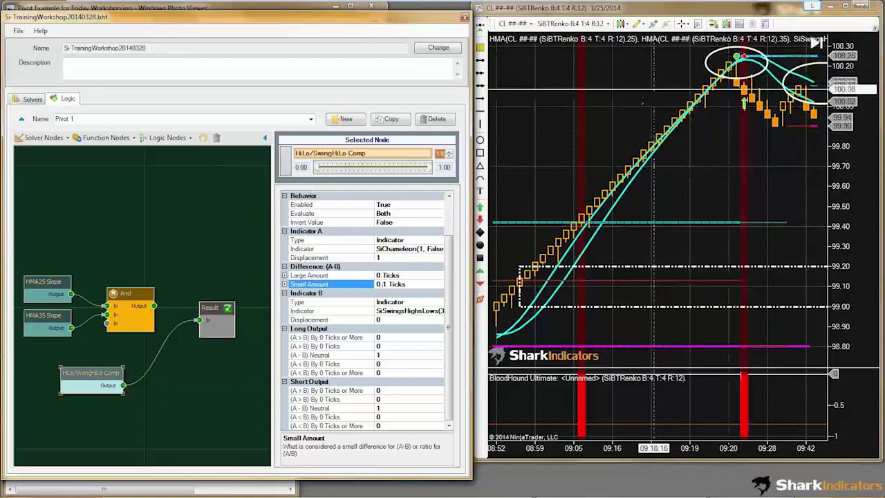
Draw a white triangle on the chart around the short signal at 09:06 and nudge it slightly upward.
scroll(588, 164, "left", 3)
scroll(589, 164, "left", 3)
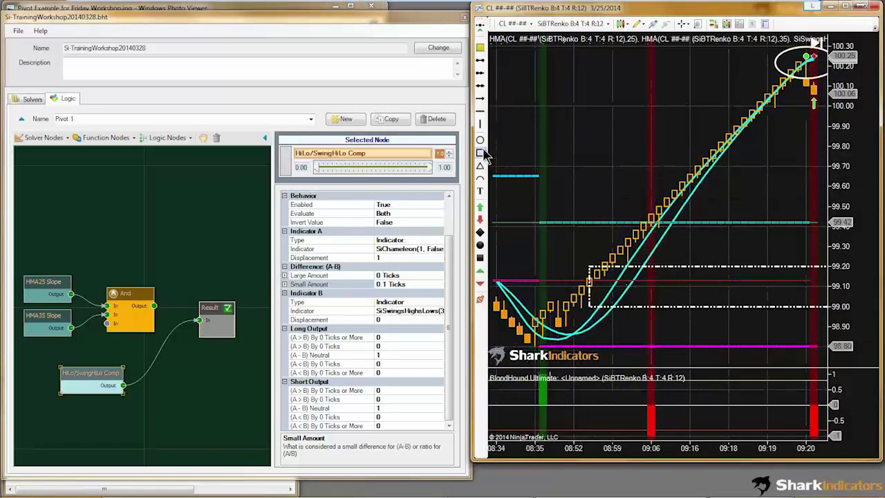
left_click(650, 190)
left_click(627, 247)
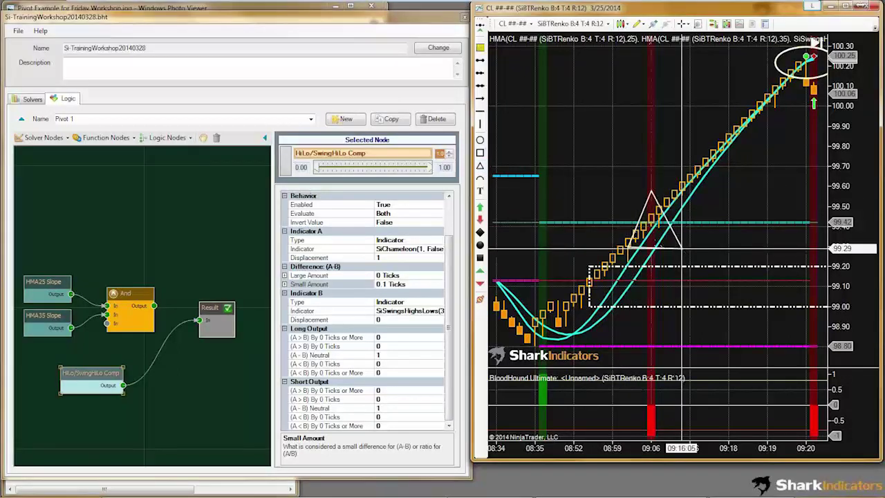
left_click(683, 248)
left_click_drag(639, 213, 639, 206)
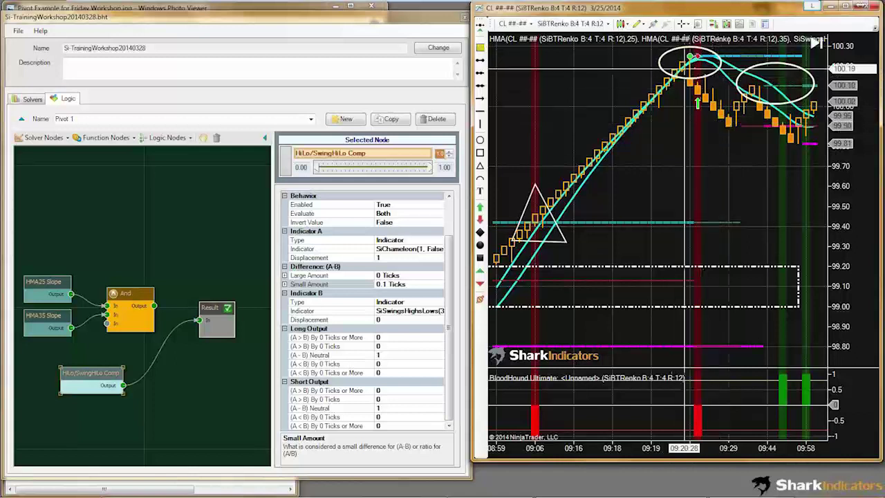
Add an Indicator Inflection solver node beneath the HiLo/SwingHiLo Comp node and name it Price Inf.
left_click_drag(602, 97, 640, 102)
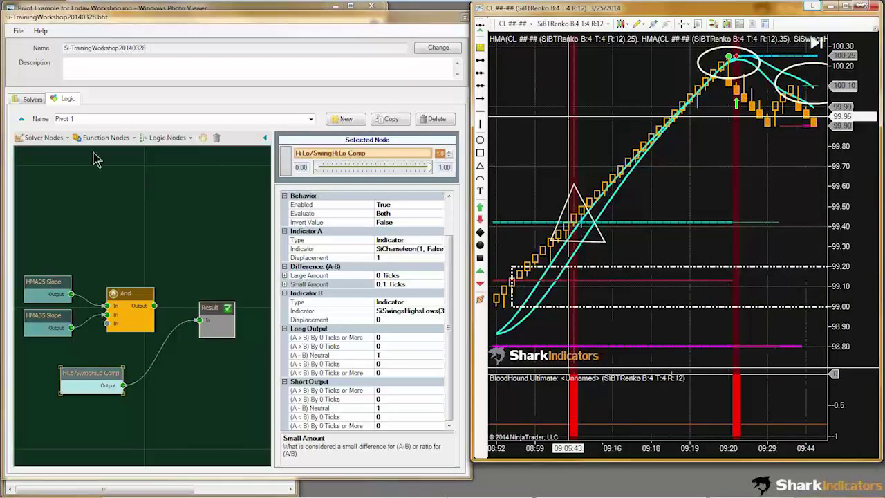
left_click(60, 140)
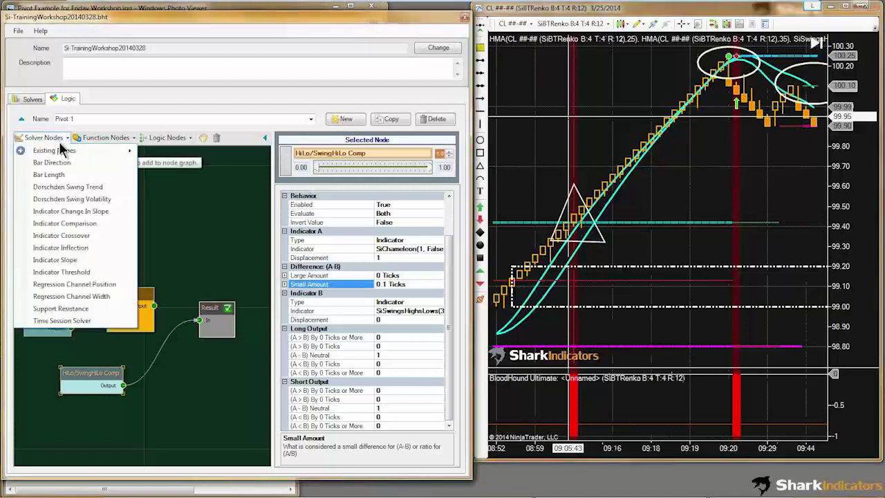
left_click(68, 248)
left_click_drag(123, 355, 82, 405)
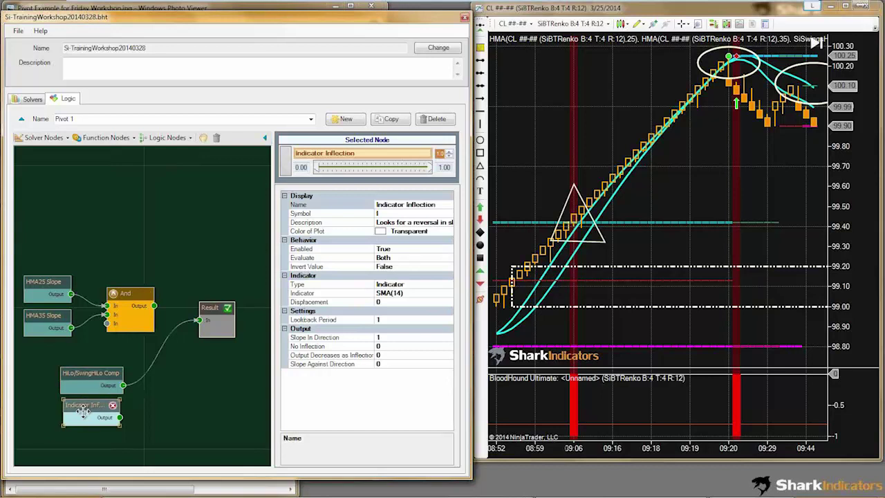
left_click(385, 204)
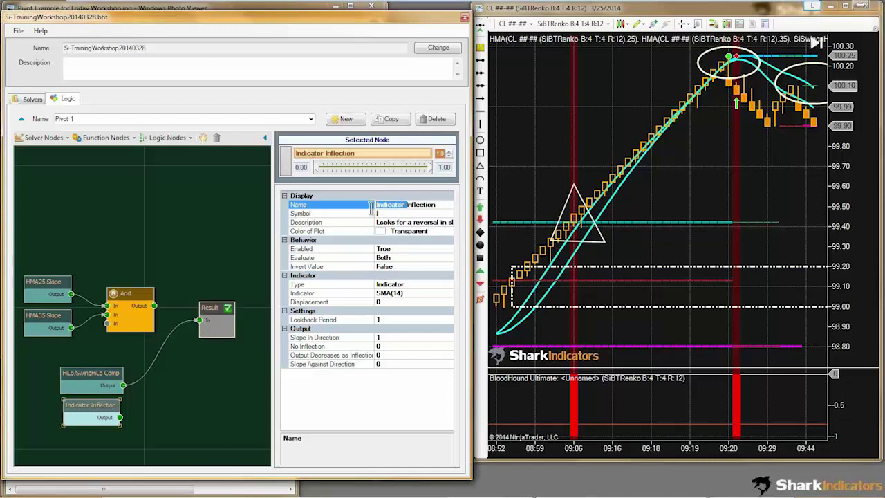
type("Price Inf")
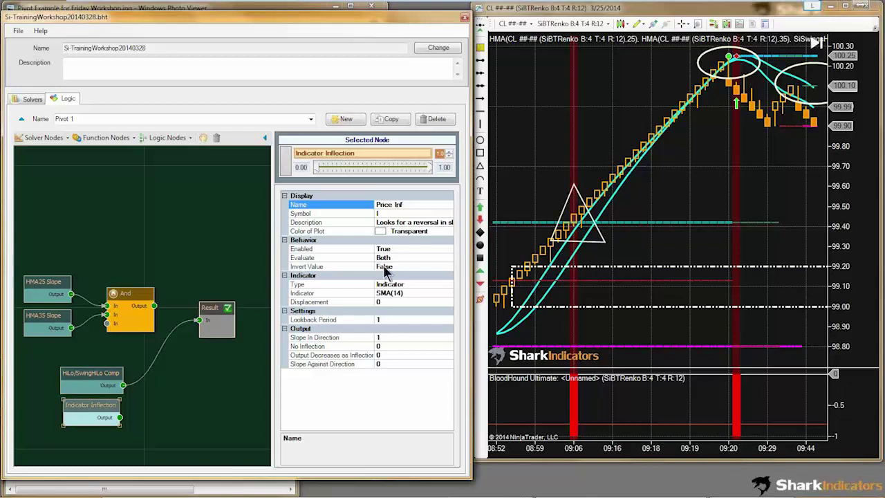
Set the Price Inf node's indicator type to Closing Price.
left_click(412, 291)
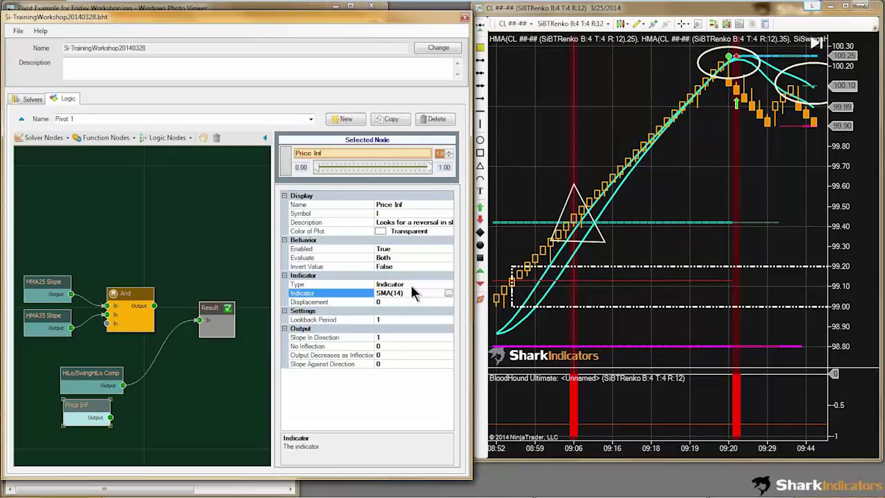
left_click(410, 283)
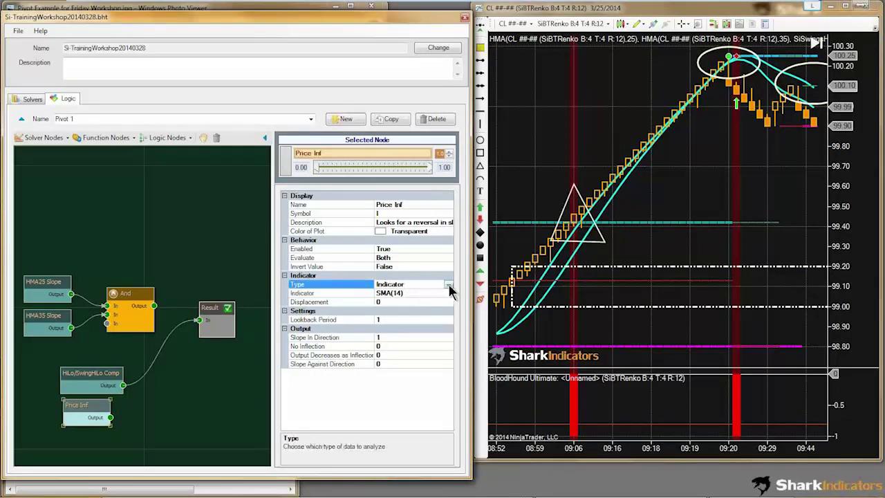
left_click(448, 285)
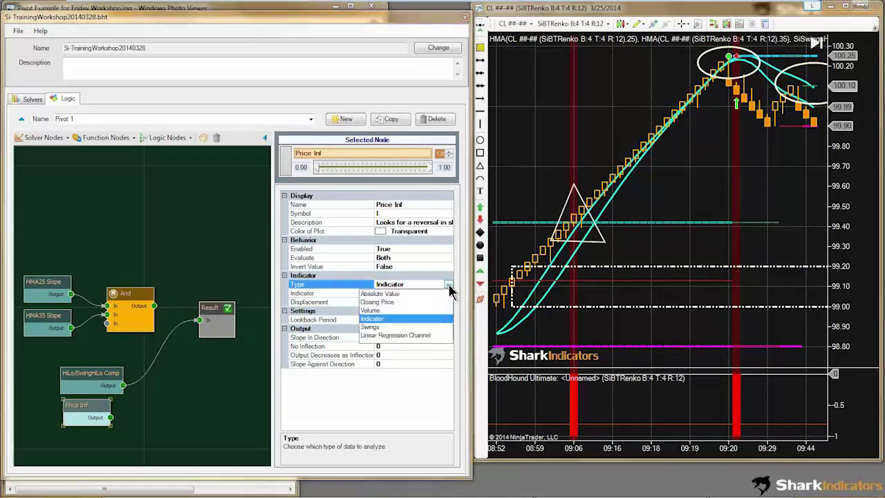
left_click(374, 303)
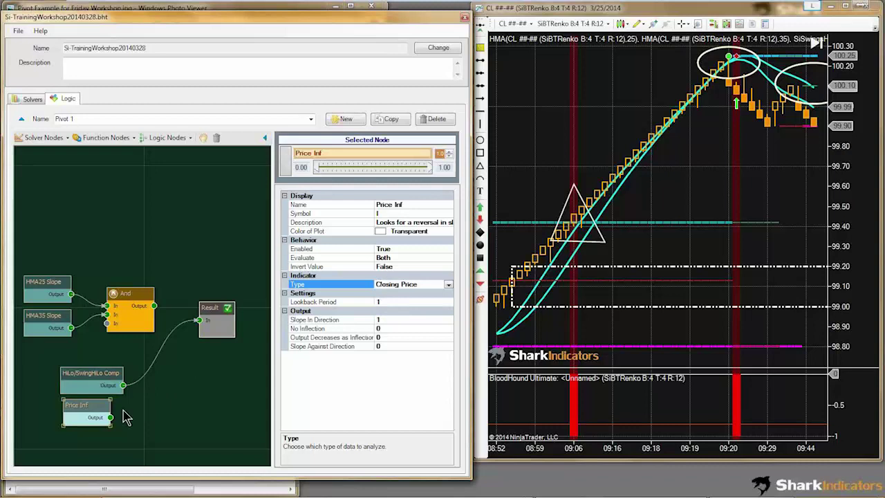
Connect the Price Inf output directly to the Result node and review its signals across the bars around both circled pivots.
left_click_drag(112, 417, 192, 371)
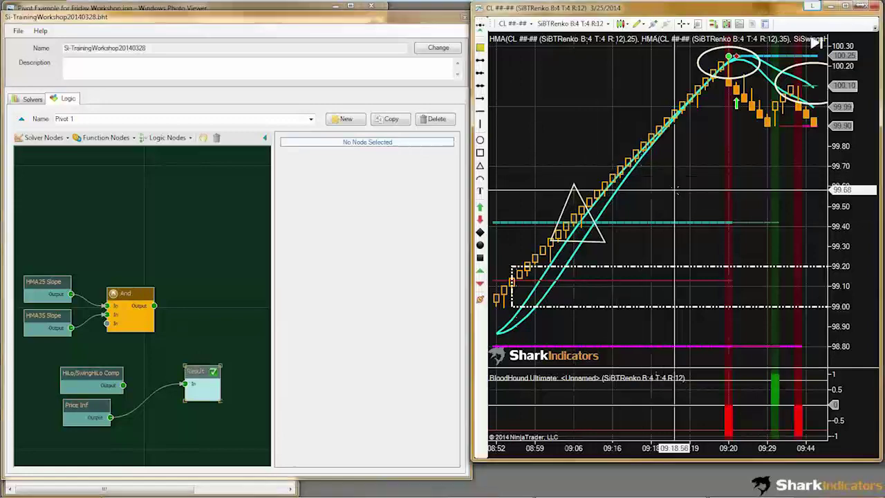
left_click_drag(671, 197, 619, 195)
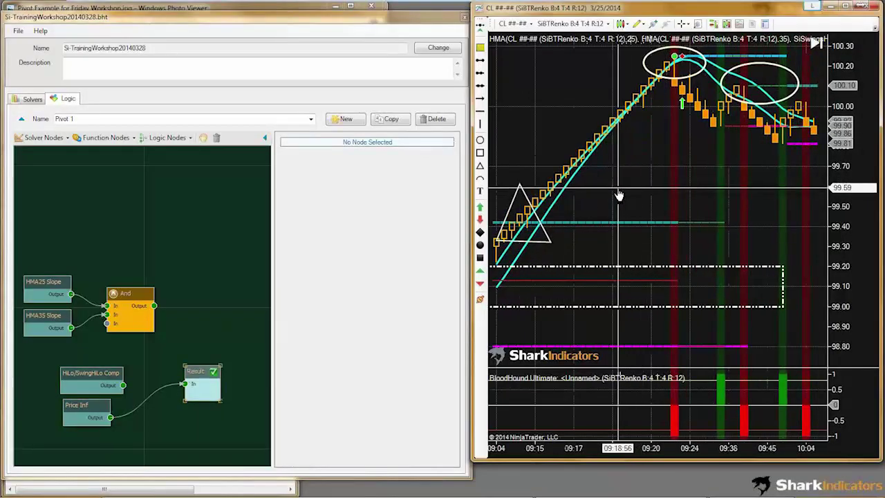
scroll(613, 192, "down", 3)
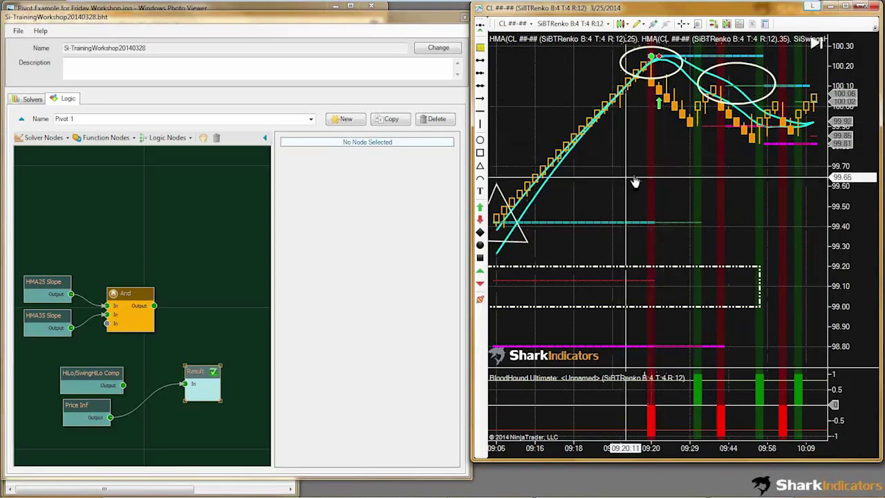
scroll(635, 181, "up", 4)
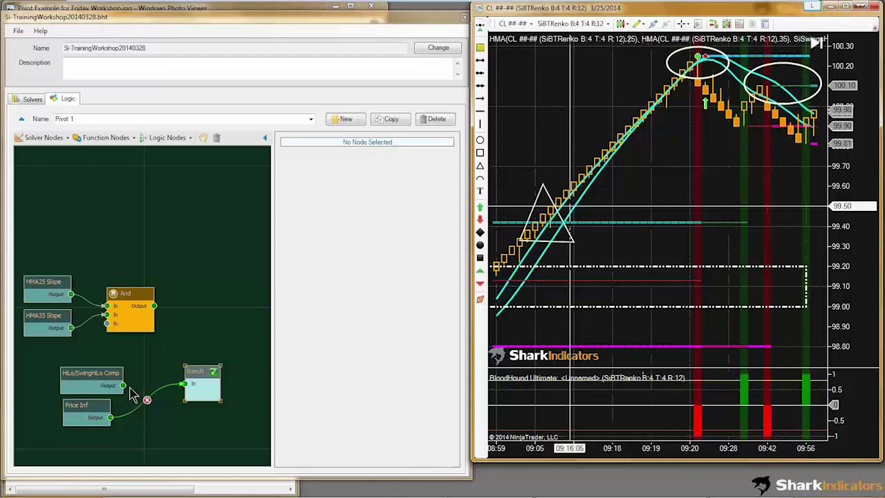
Feed the Result node from HiLo/SwingHiLo Comp, then from Price Inf again, to compare their signals near the 09:20 pivot.
left_click_drag(123, 385, 186, 383)
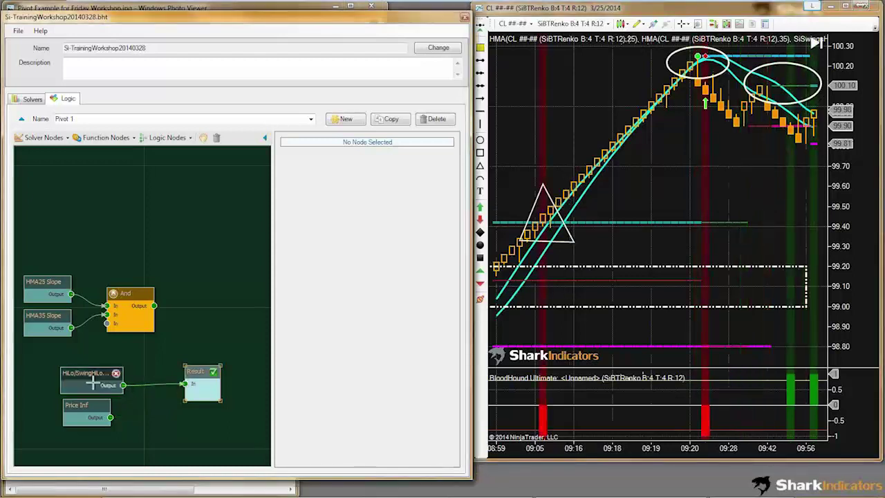
left_click(89, 374)
left_click_drag(89, 374, 90, 372)
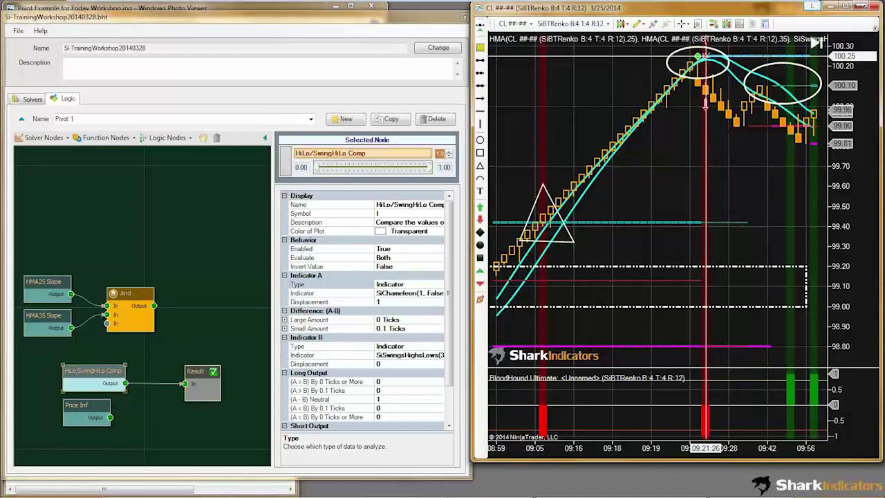
left_click_drag(110, 416, 89, 412)
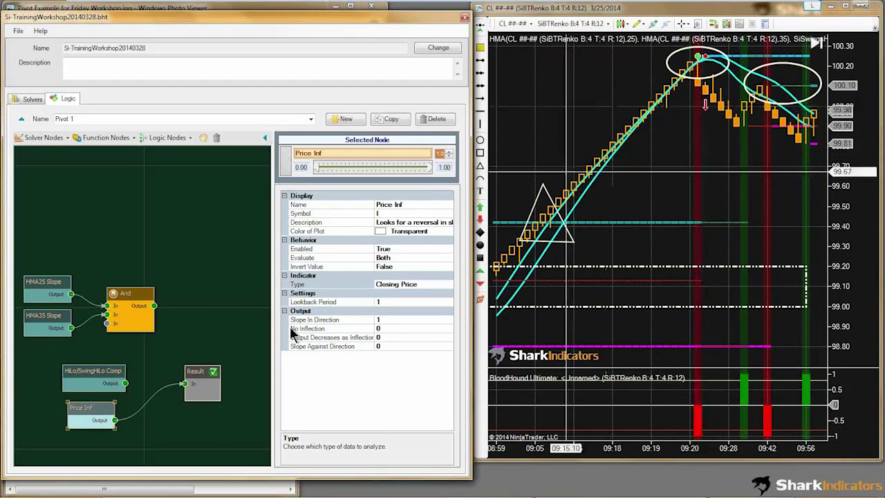
Add an And node between the solvers and Result, combining HiLo/SwingHiLo Comp with Price Inf and feeding its output to Result.
left_click_drag(152, 429, 60, 370)
left_click(128, 377)
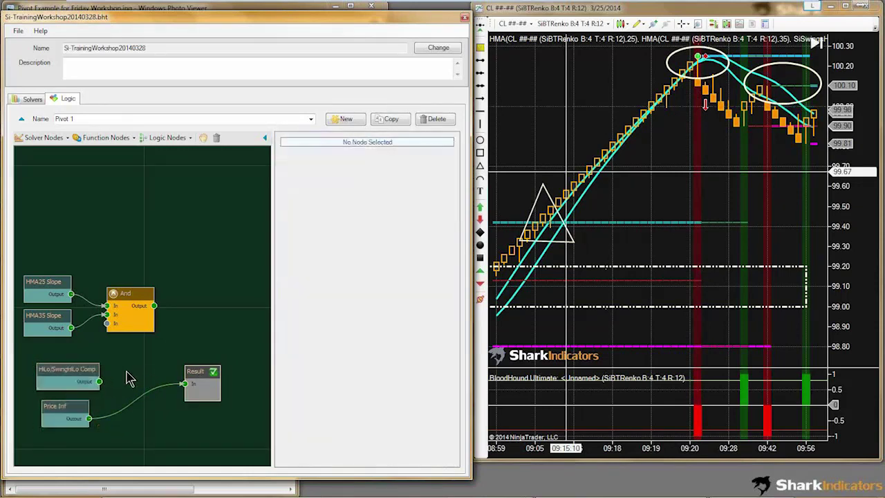
left_click(169, 137)
left_click(174, 176)
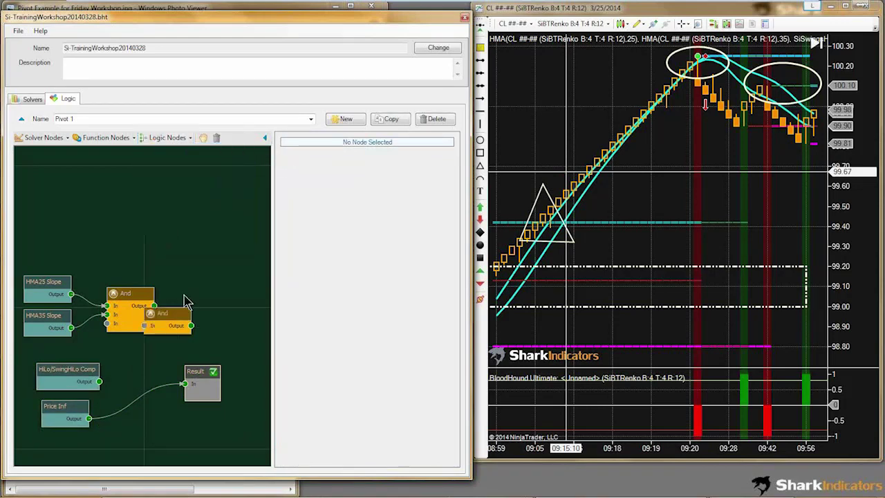
left_click_drag(168, 314, 185, 385)
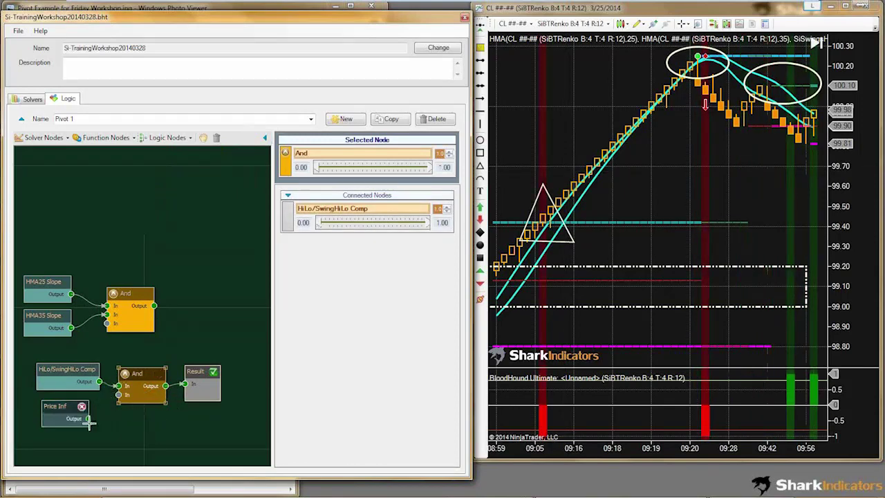
left_click_drag(90, 418, 119, 395)
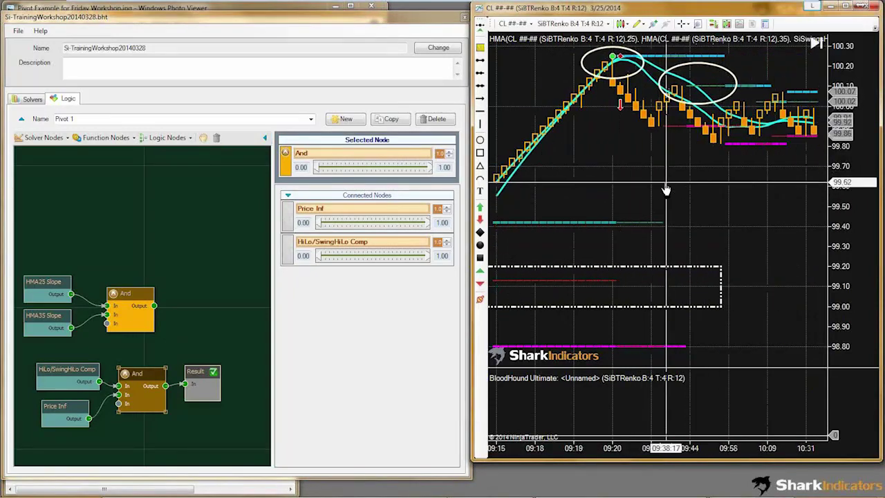
scroll(696, 191, "up", 4)
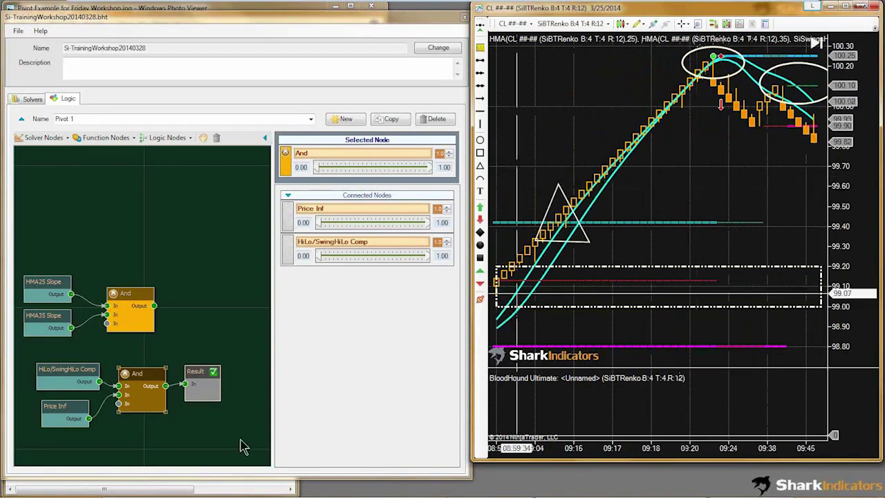
Move the Result node lower and connect Price Inf directly to it to isolate the inflection signals.
left_click(87, 420)
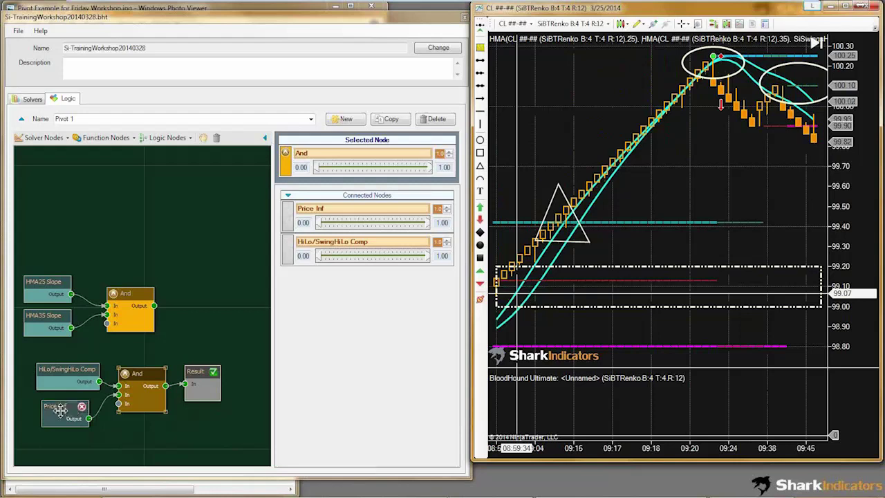
left_click_drag(166, 385, 194, 426)
left_click(196, 390)
left_click_drag(88, 418, 182, 422)
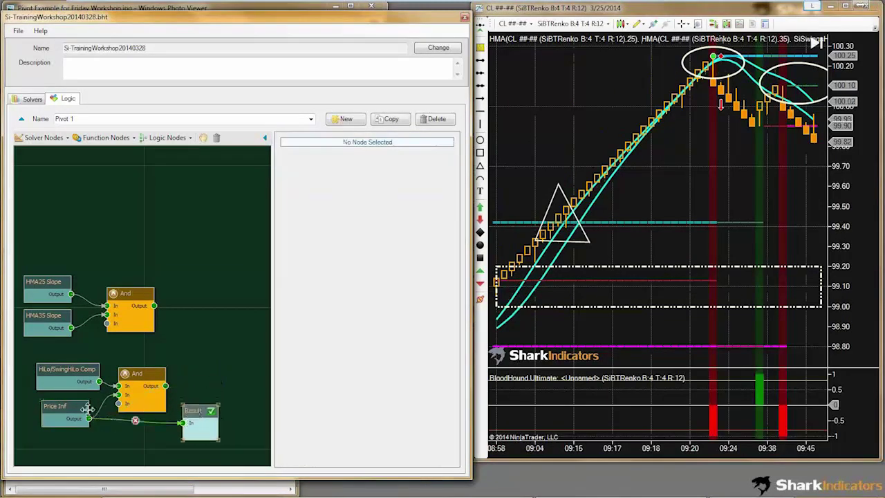
Set the Price Inf node's Lookback Period to 2 and inspect the bar at the chart's down arrow.
left_click_drag(65, 408, 69, 410)
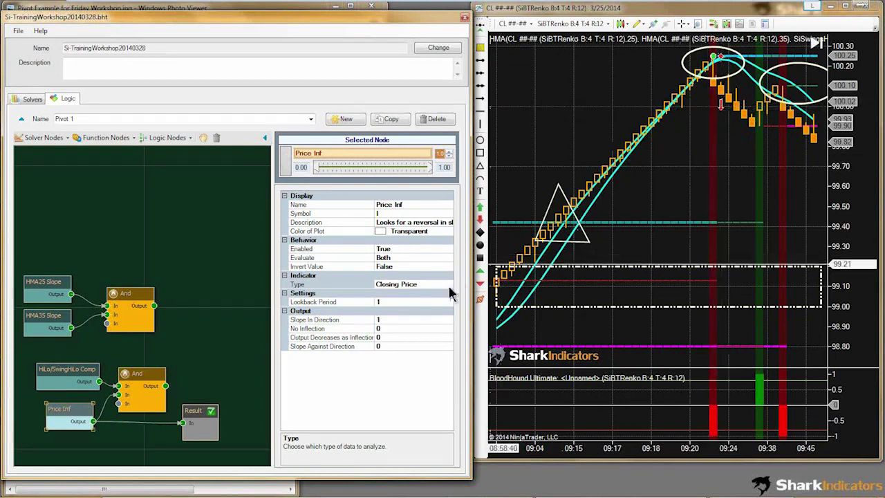
left_click(389, 301)
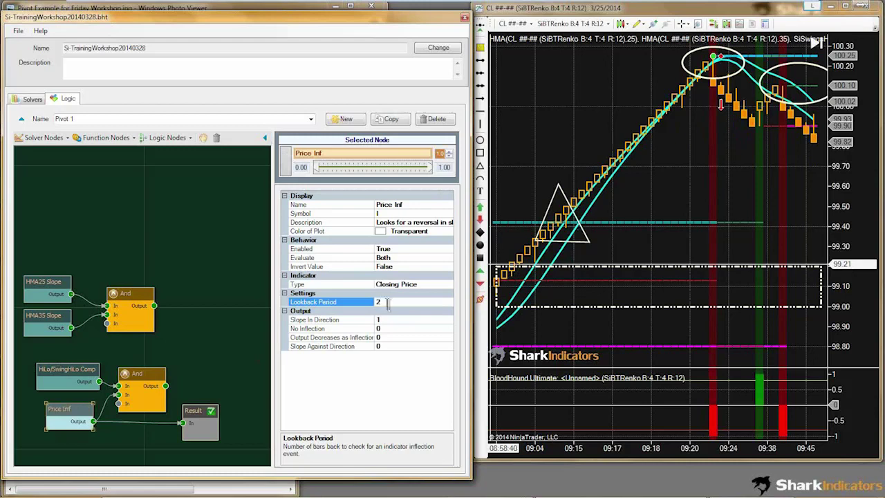
left_click(390, 321)
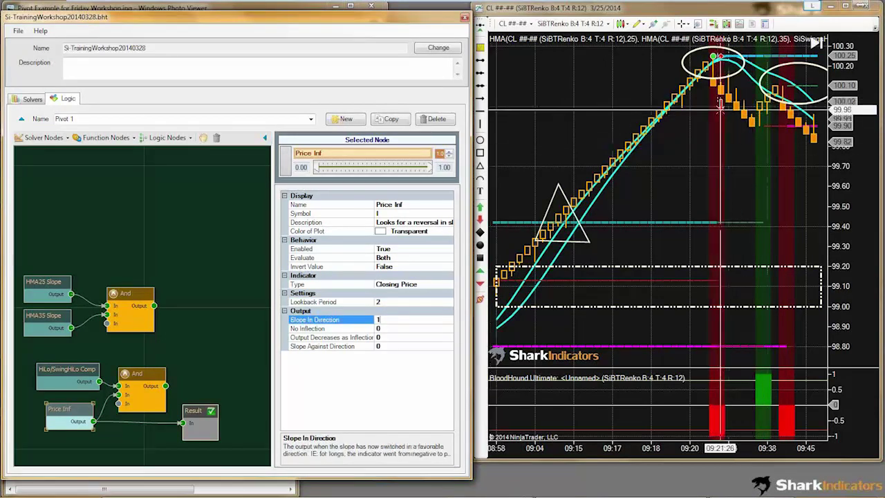
left_click(721, 109)
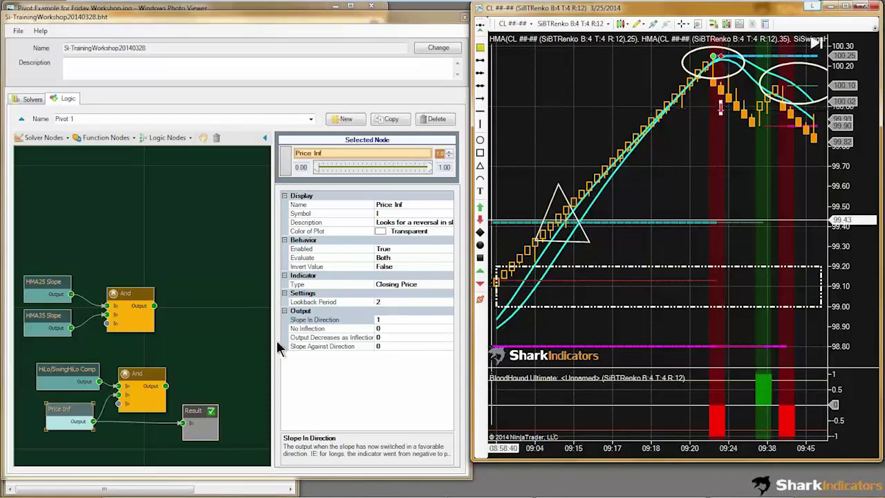
Connect the lower And node's output back to Result and space the two nodes apart.
mouse_move(192, 408)
left_mouse_down()
mouse_move(206, 394)
mouse_move(177, 395)
mouse_move(199, 408)
left_mouse_up()
mouse_move(142, 374)
left_click_drag(141, 374, 140, 383)
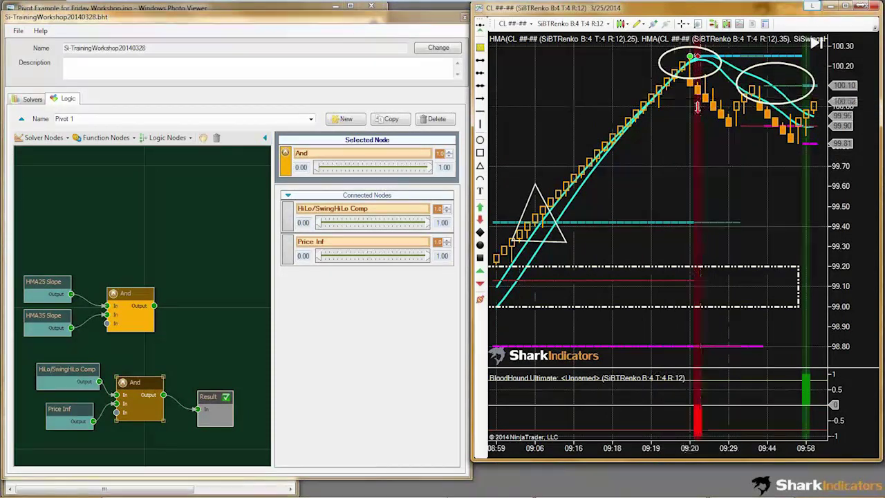
Delete the white triangle from the chart and return to the bars around the two circled pivots.
scroll(676, 119, "up", 10)
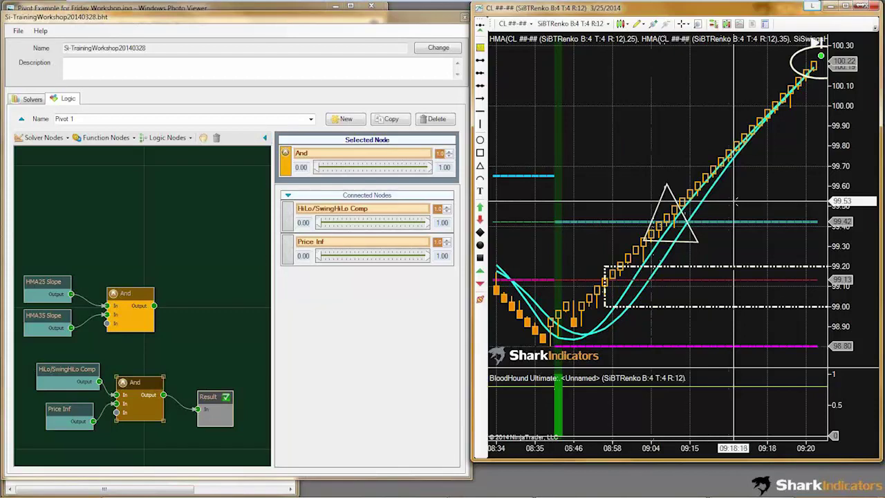
scroll(727, 210, "down", 1)
mouse_move(638, 195)
left_mouse_down()
mouse_move(627, 194)
mouse_move(637, 197)
left_mouse_up()
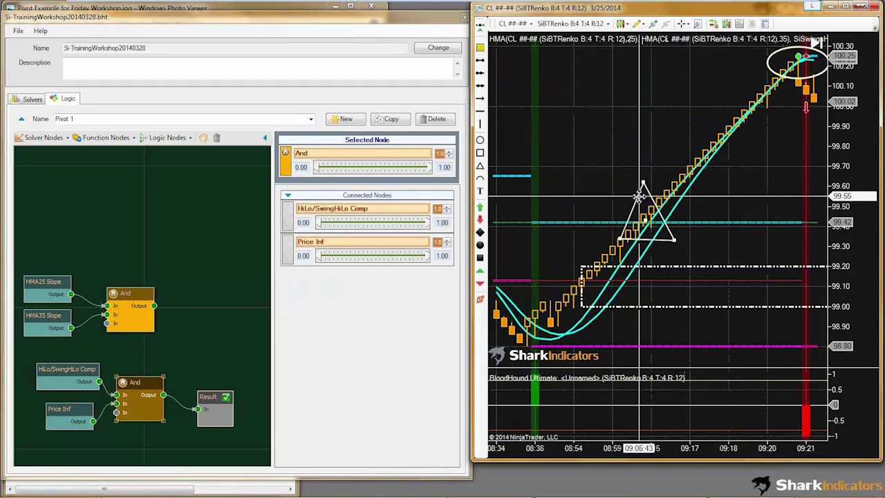
key("Delete")
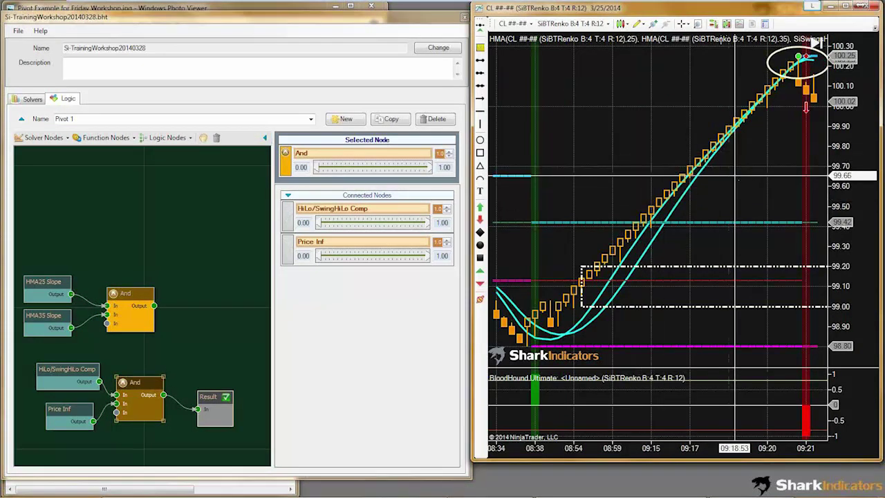
left_click_drag(663, 139, 553, 142)
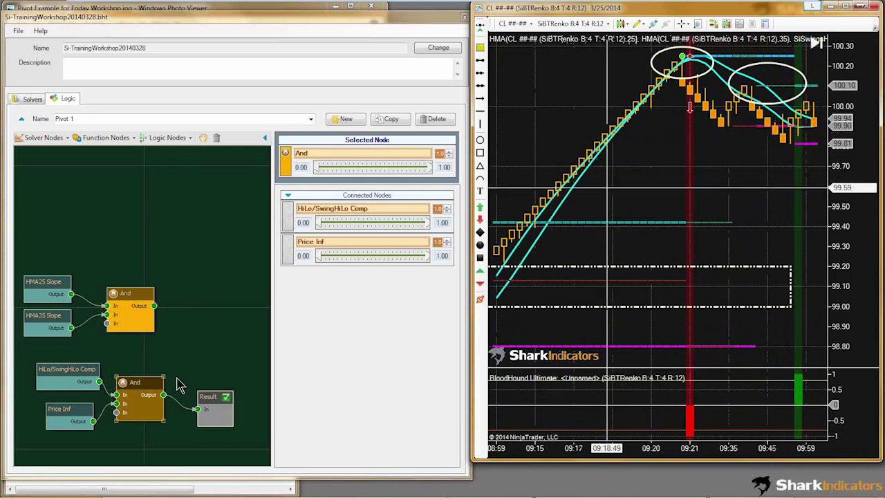
Shift the lower node group left, place Result midway between the branches, and connect the HMA slopes' And node to it.
left_click_drag(146, 434, 72, 377)
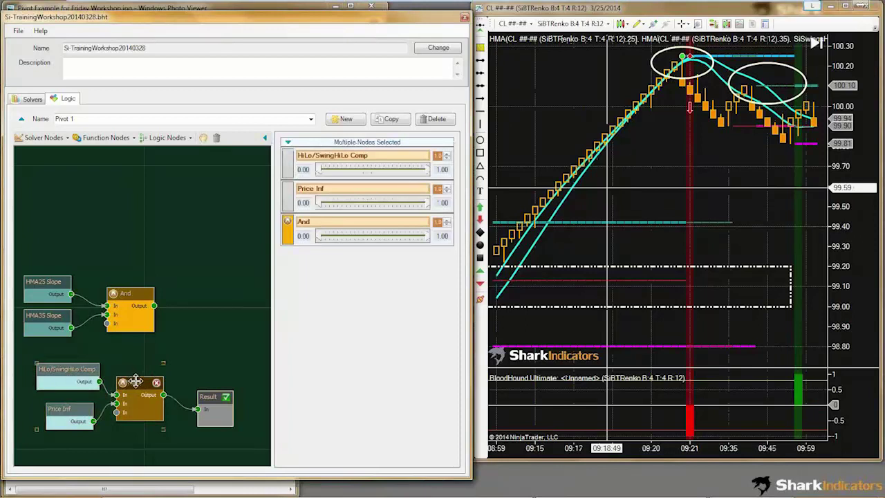
left_click_drag(135, 382, 125, 377)
left_click_drag(208, 396, 218, 330)
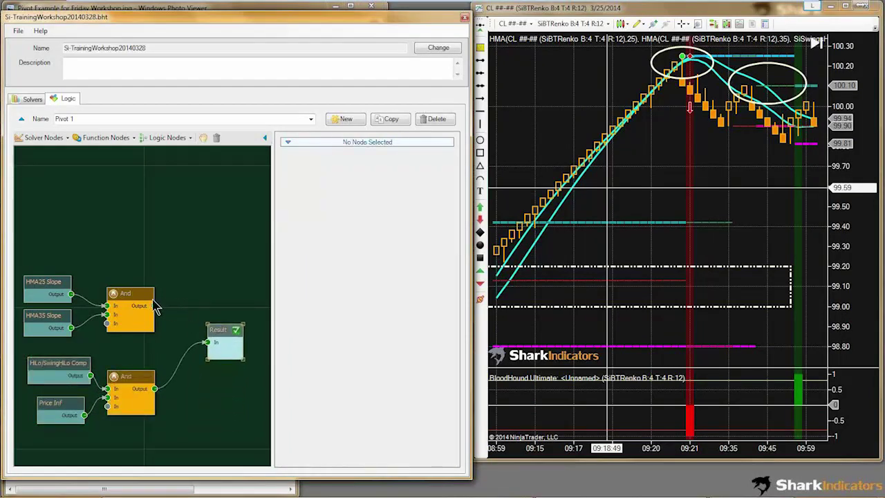
left_click(131, 295)
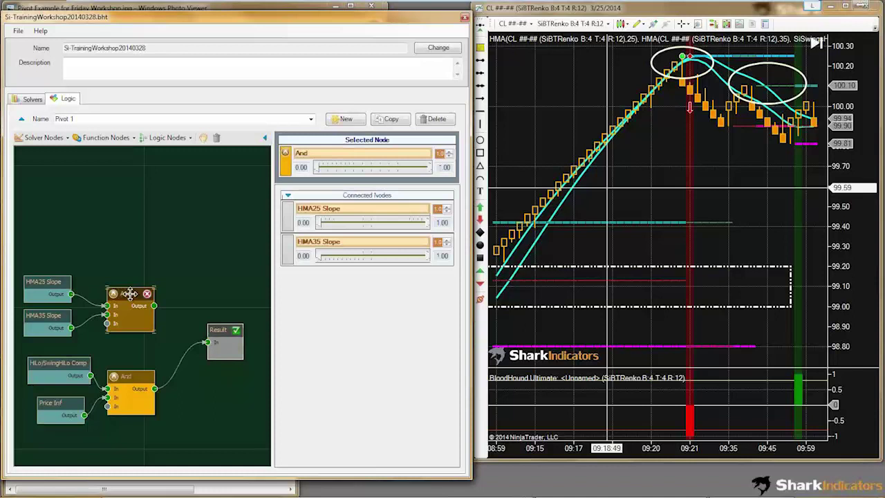
left_click_drag(154, 305, 207, 341)
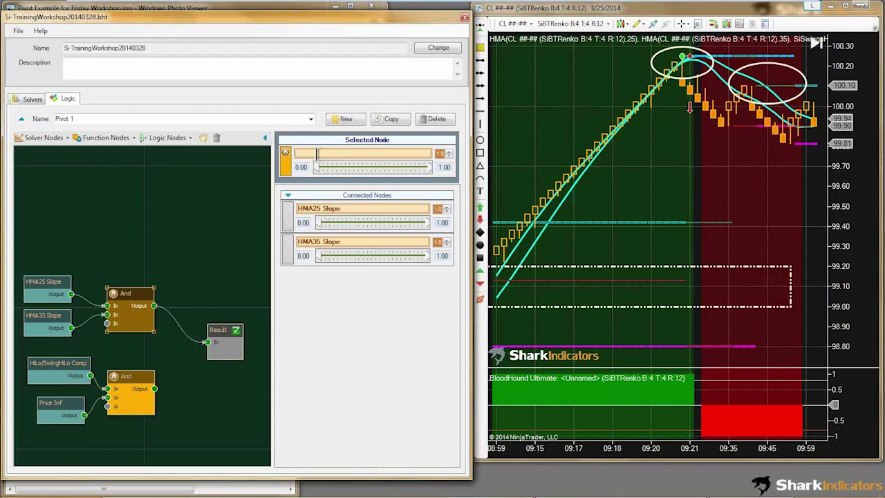
Rename the HMA slopes' And node as Trigger slope and move it closer to the two HMA slope nodes.
type("Trigger")
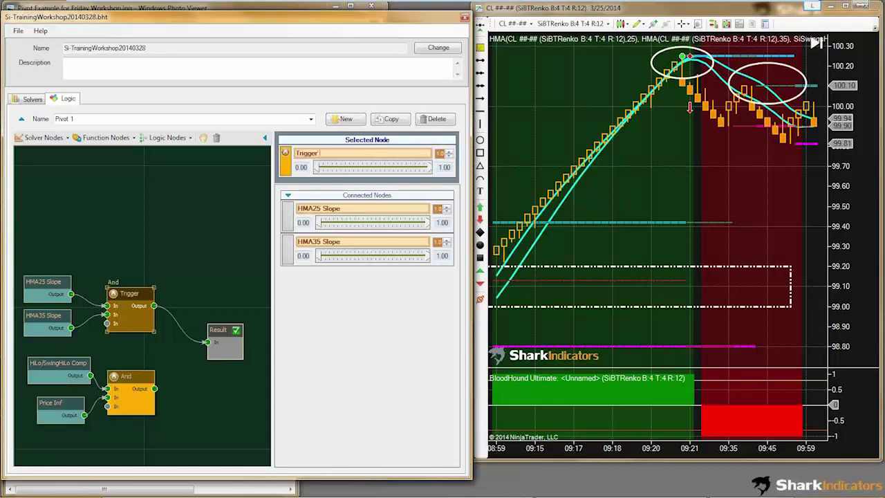
type("slope")
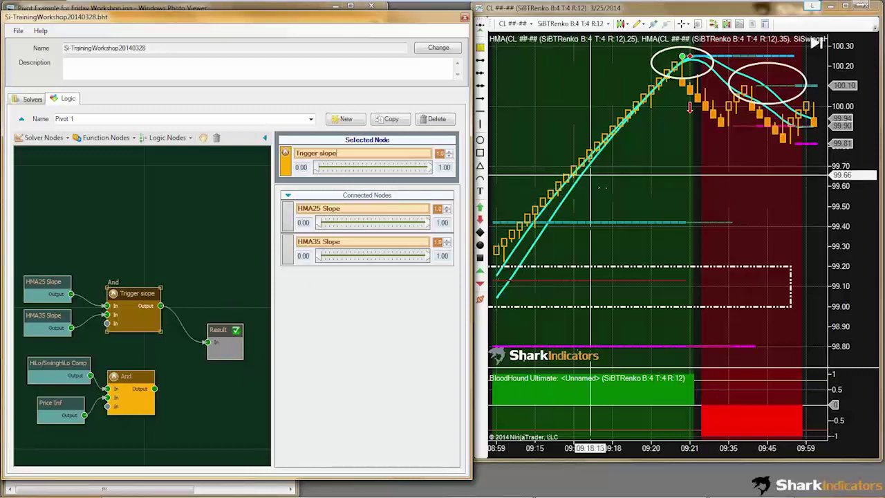
mouse_move(137, 291)
left_click_drag(135, 296, 123, 291)
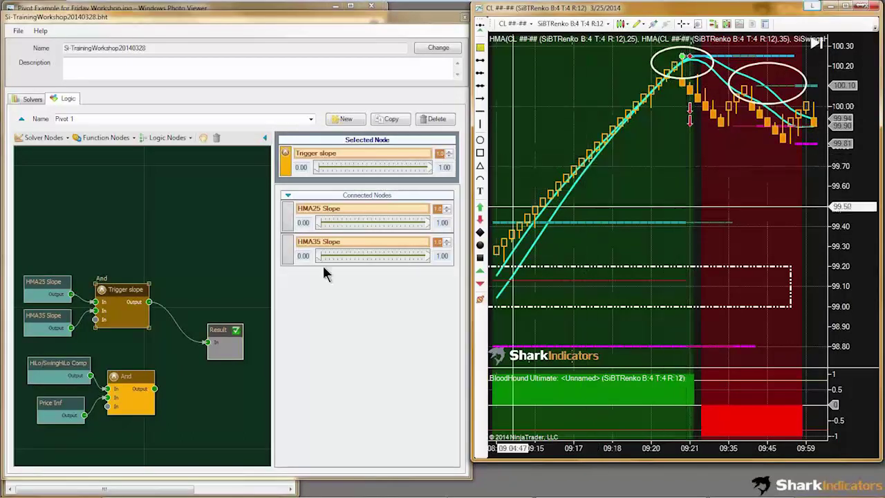
left_click_drag(123, 291, 118, 292)
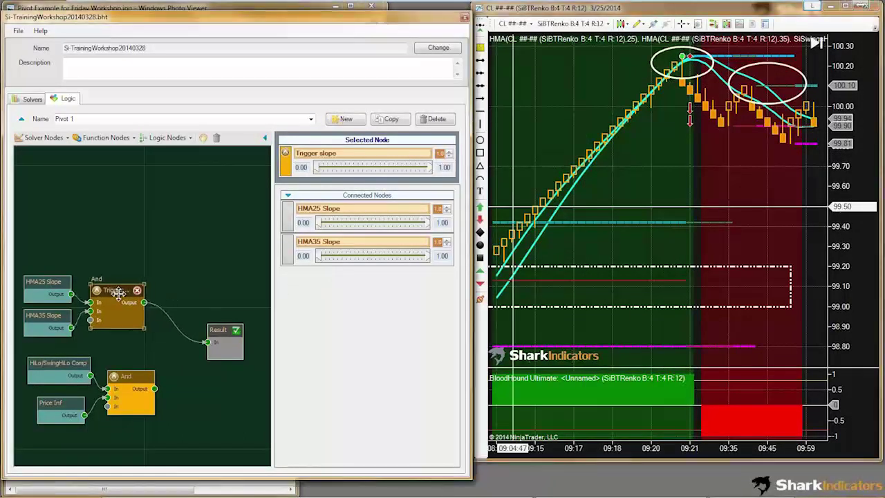
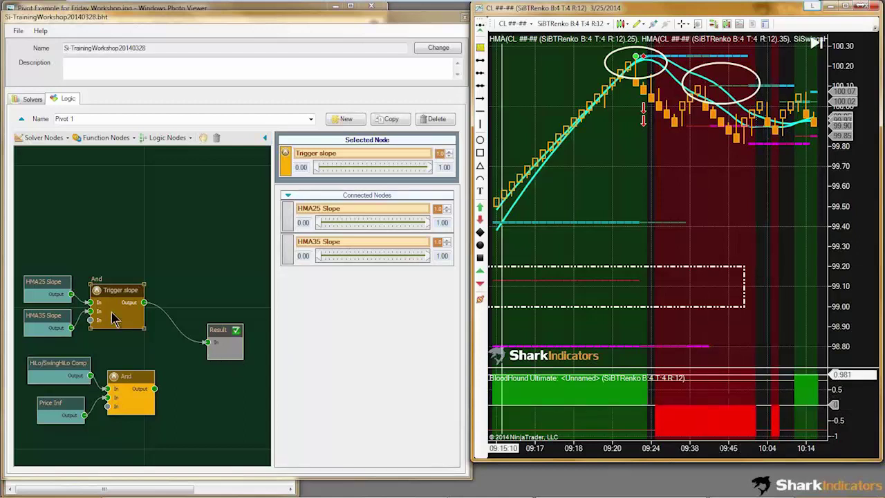
Check the Invert Value setting of the HMA25 Slope and HMA35 Slope nodes.
left_click(44, 282)
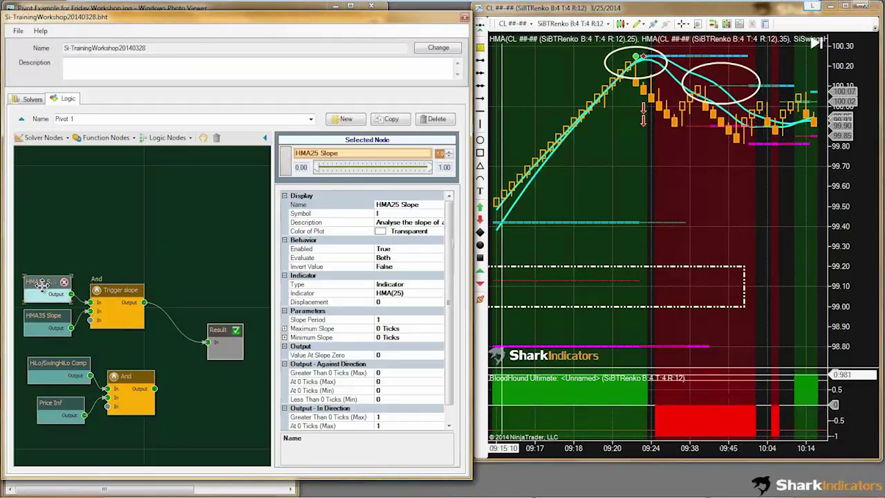
left_click(313, 268)
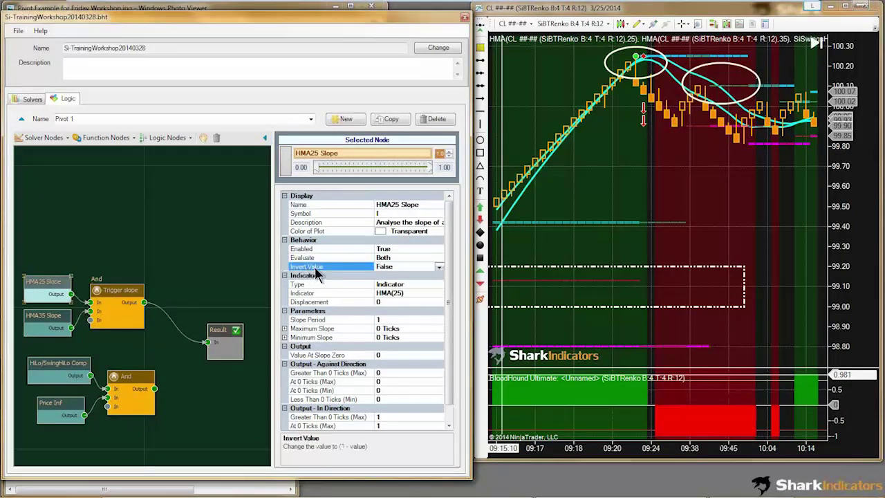
left_click(46, 318)
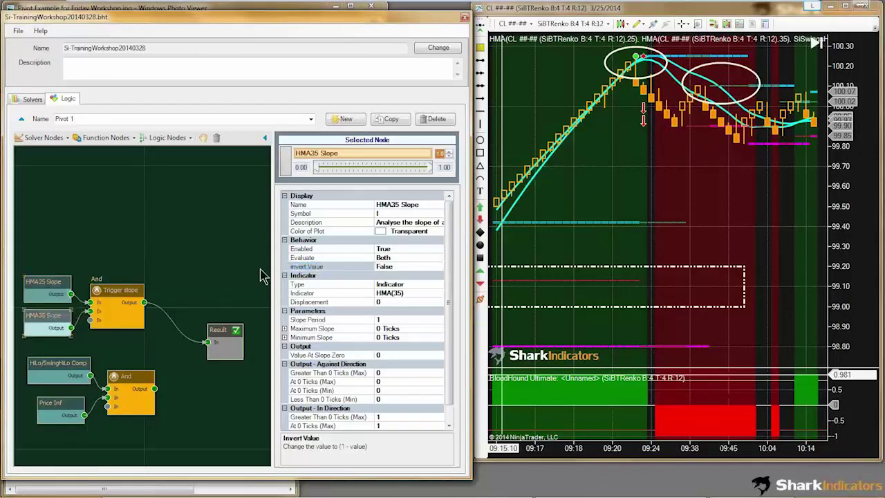
left_click(311, 270)
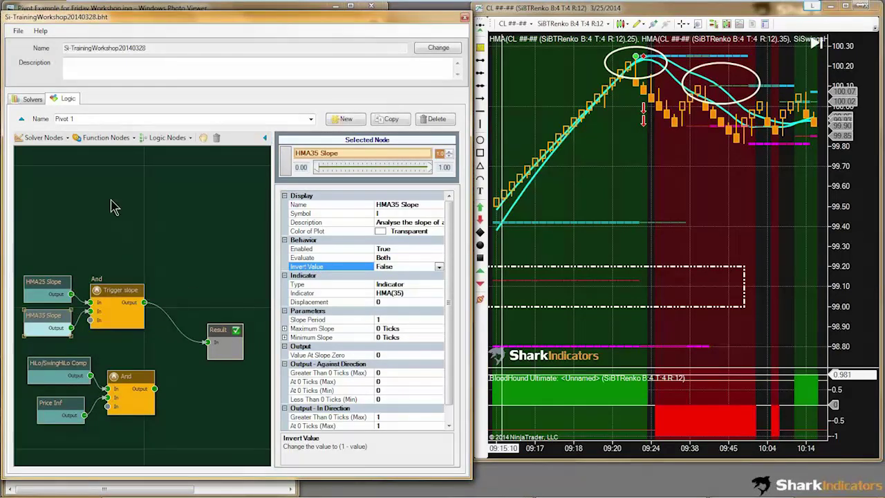
Add an Inverter function node above the branches and wire Trigger slope's output through it into Result.
left_click(104, 138)
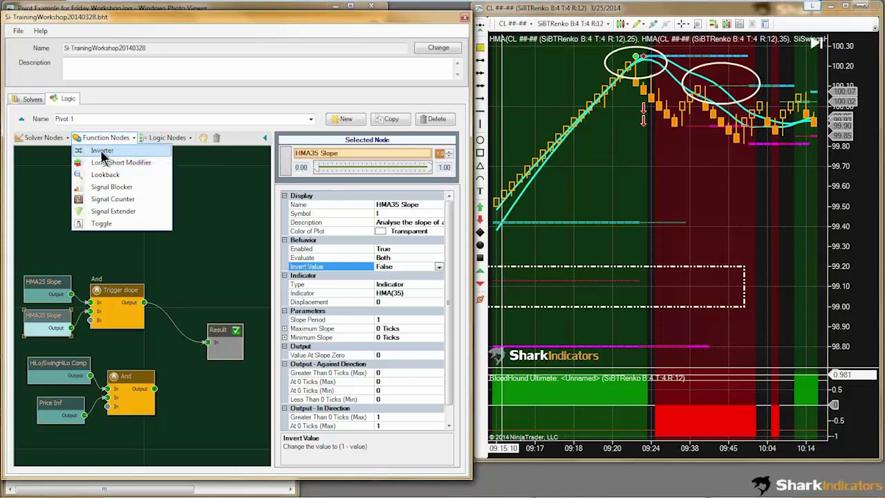
left_click(102, 151)
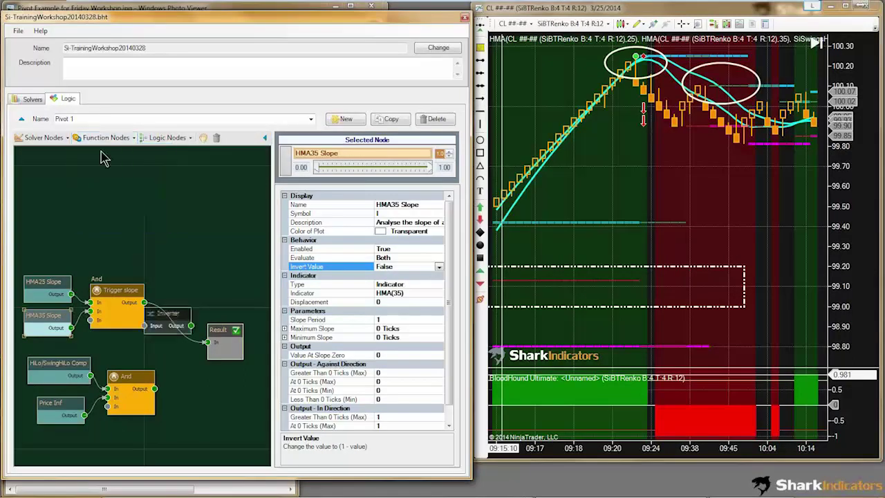
left_click(173, 303)
left_click_drag(185, 275, 184, 247)
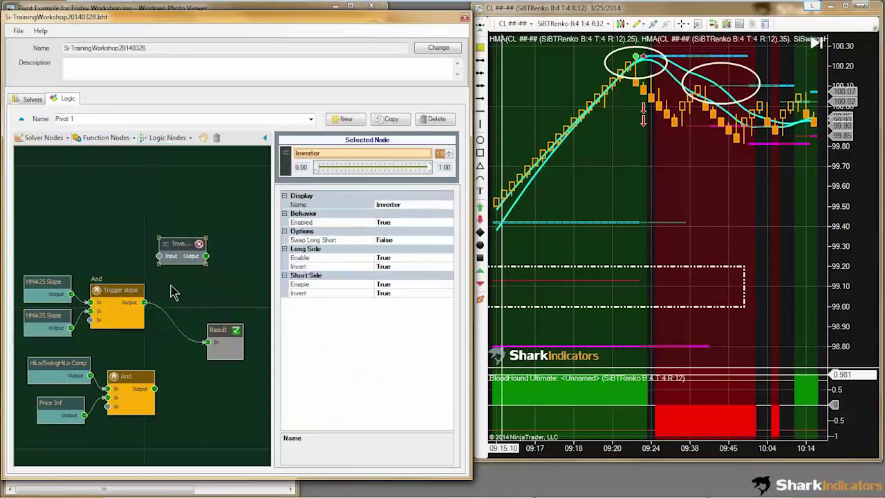
mouse_move(144, 303)
left_mouse_down()
mouse_move(160, 256)
mouse_move(207, 341)
left_mouse_up()
left_click_drag(183, 244, 180, 245)
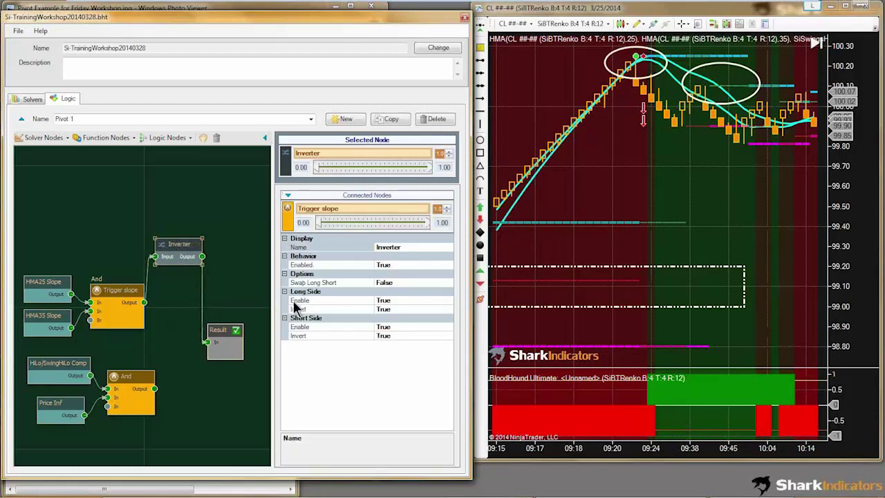
Set the Inverter's Swap Long Short to True and Invert to False for both the long and short sides.
left_click(306, 283)
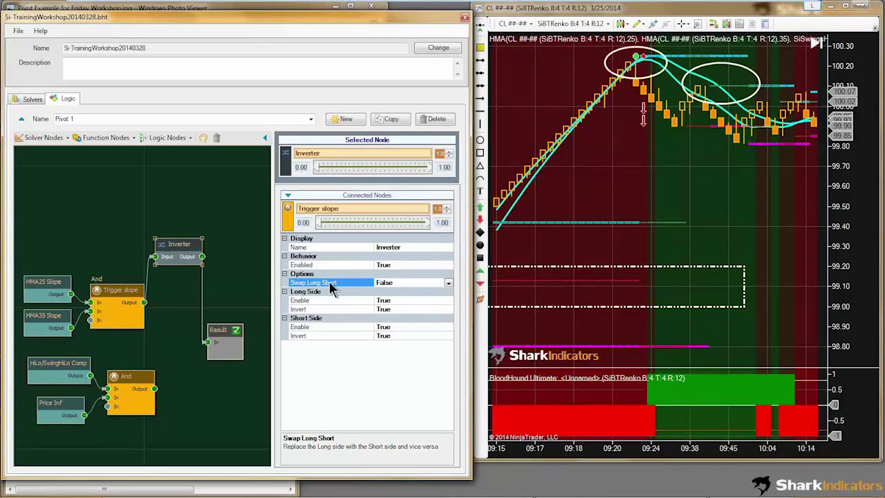
double_click(398, 282)
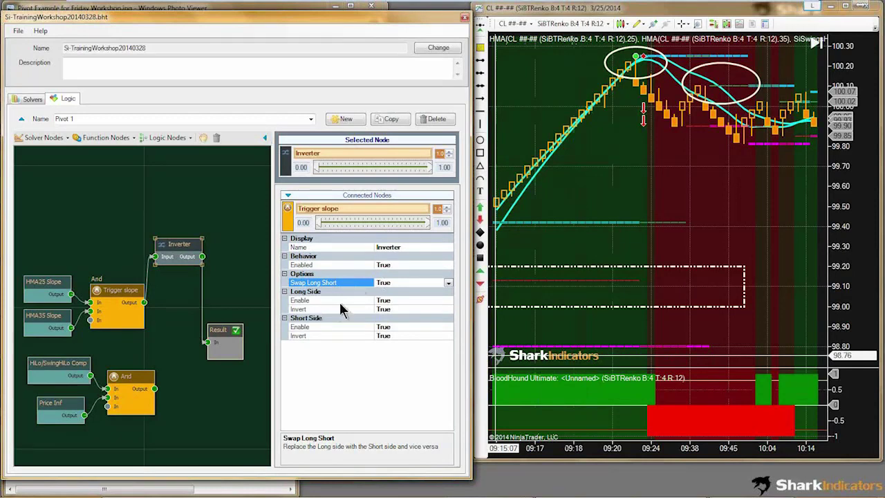
left_click(308, 311)
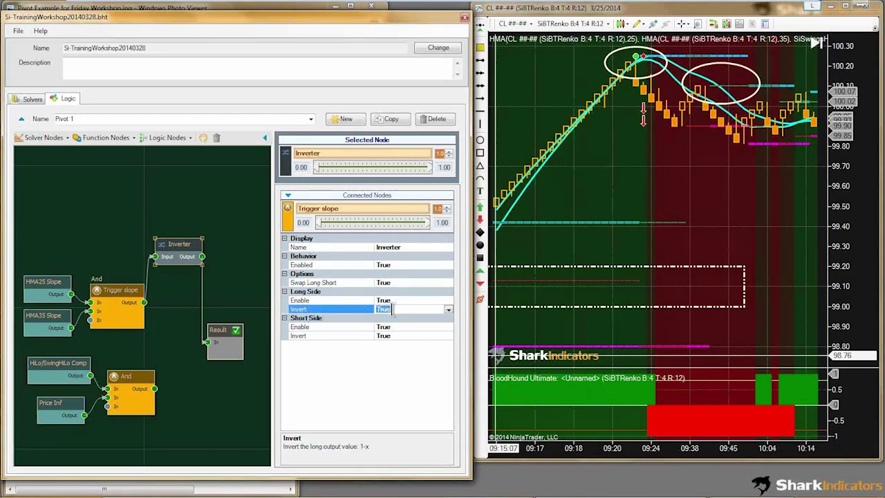
double_click(392, 309)
left_click(360, 336)
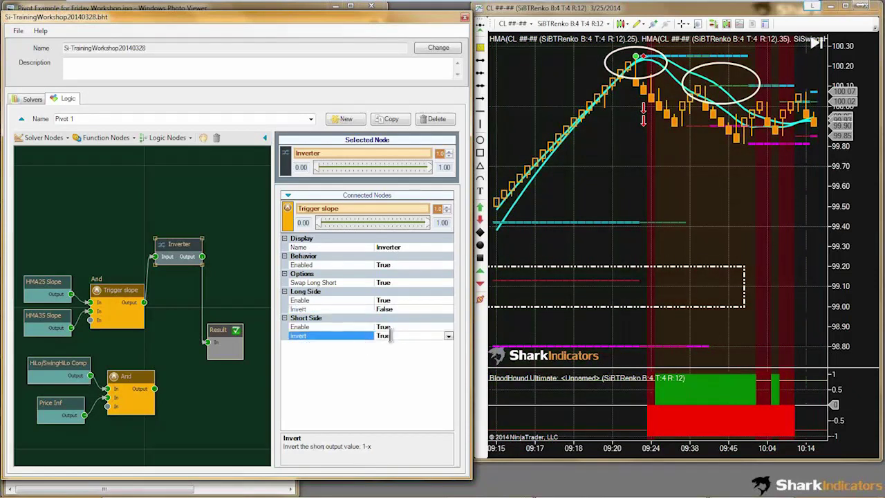
double_click(387, 338)
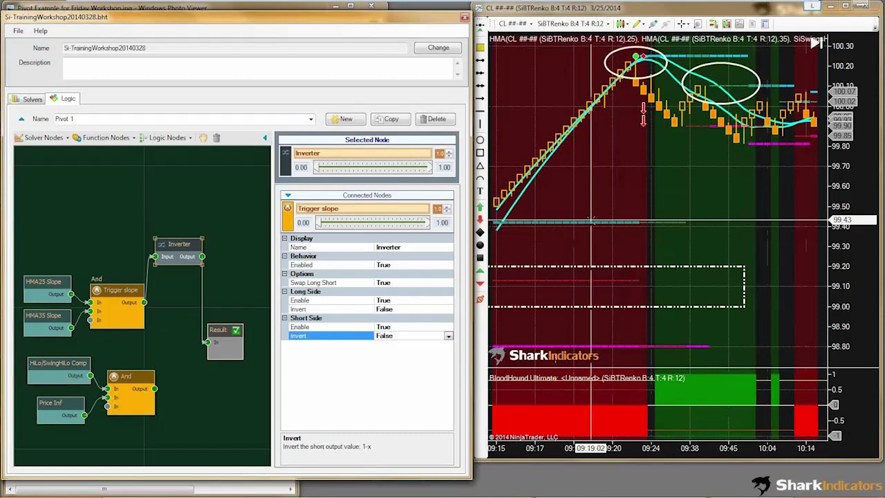
left_click(591, 187)
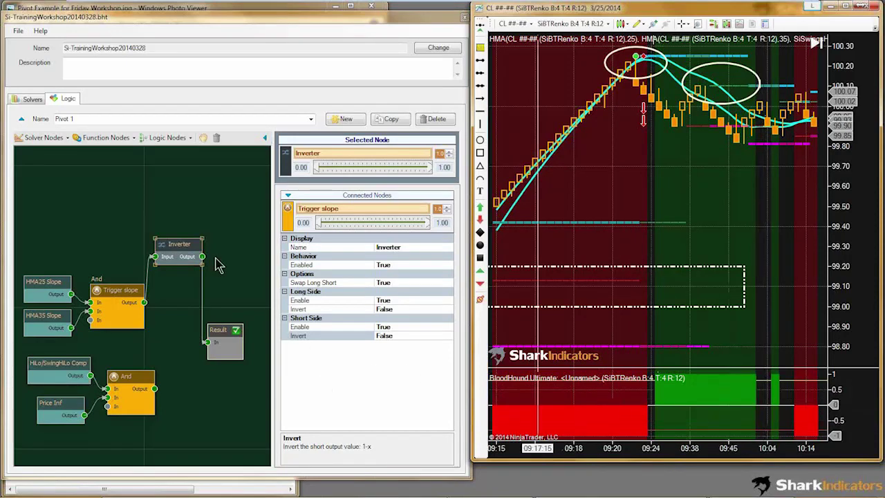
Line up the Inverter beside Trigger slope, shift both slightly left, and nudge Result away from them.
left_click_drag(177, 251, 175, 296)
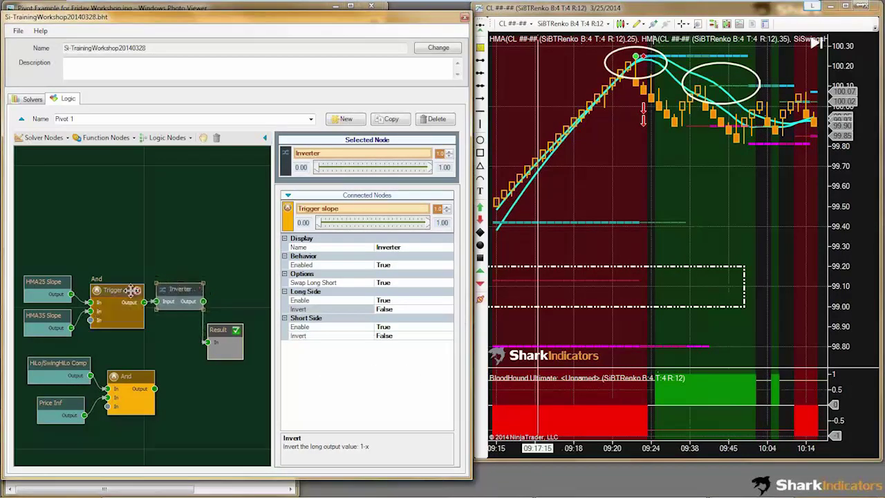
left_click_drag(117, 289, 110, 290)
left_click_drag(176, 291, 170, 291)
left_click_drag(225, 332, 228, 336)
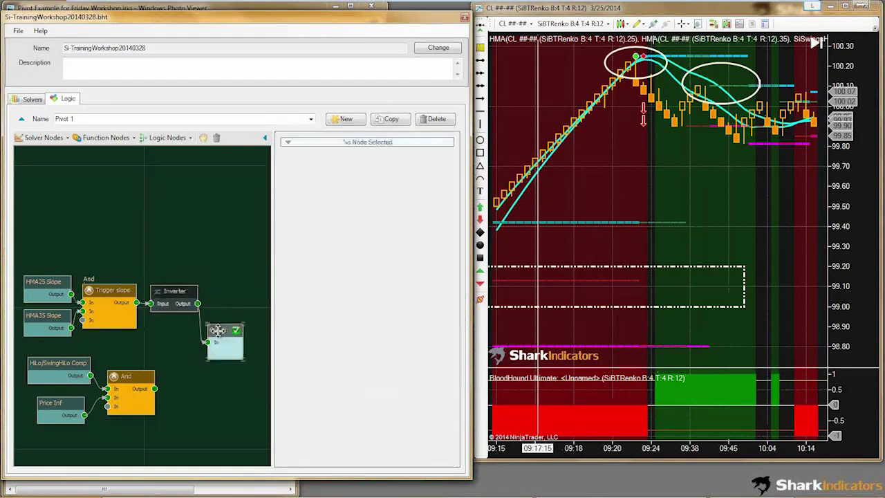
Rename the Inverter node as Reverse, move it closer to Trigger slope, and shift Result farther right.
left_click(166, 292)
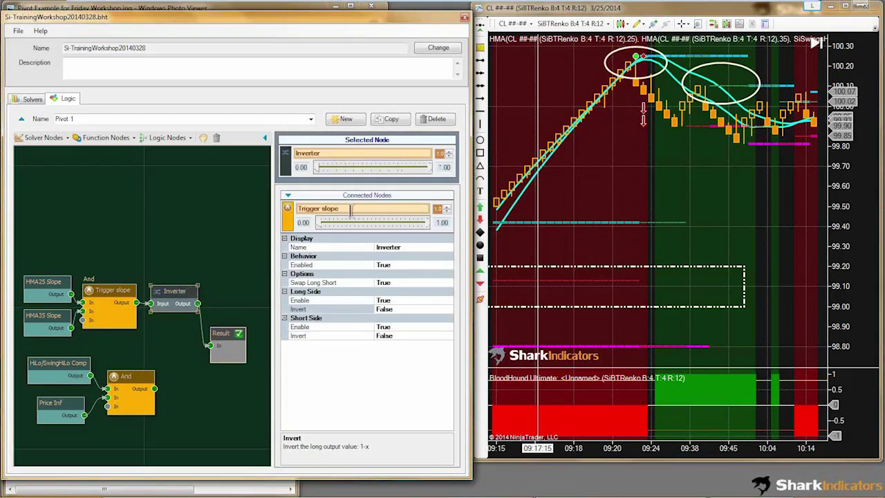
left_click(404, 247)
left_click(383, 247)
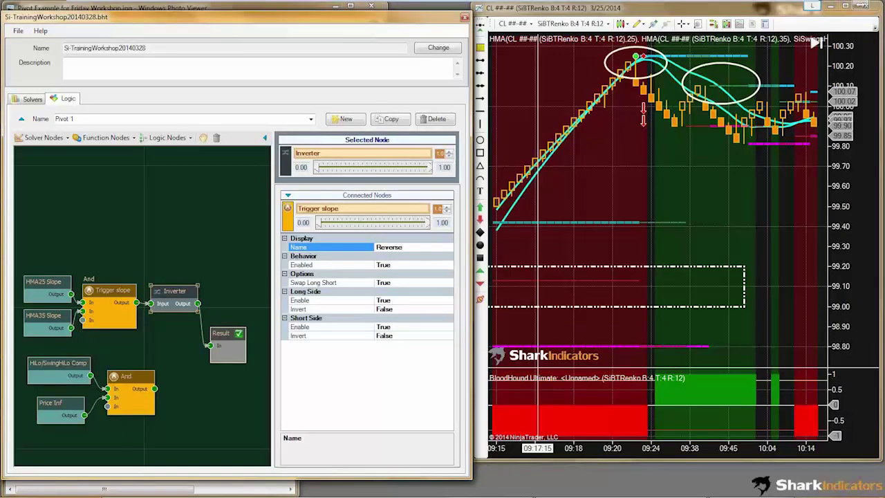
left_click(224, 289)
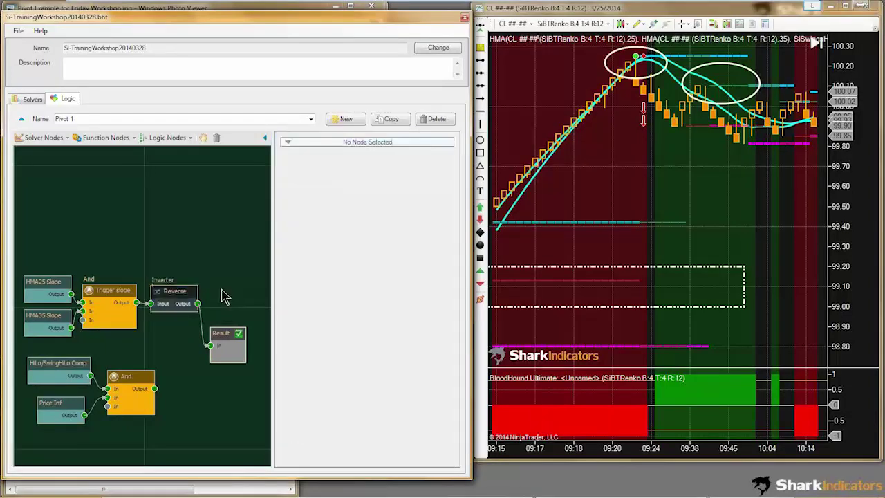
left_click(177, 291)
left_click_drag(177, 292, 173, 293)
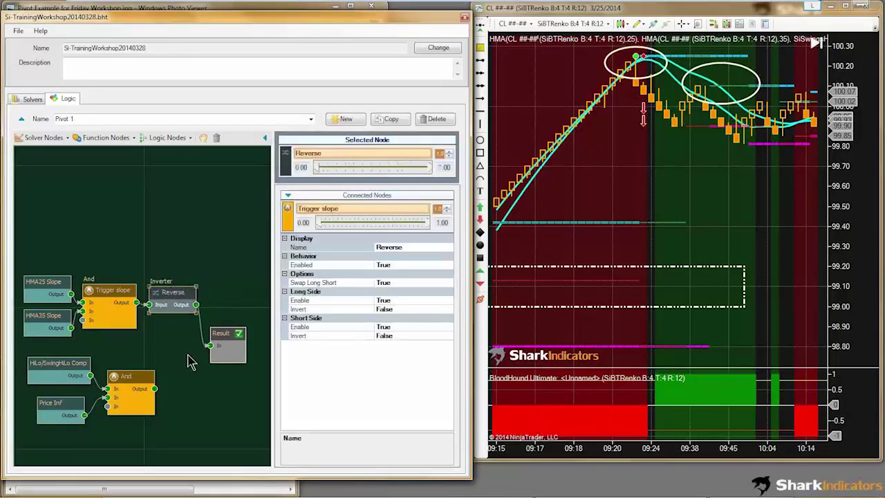
left_click_drag(223, 341, 233, 347)
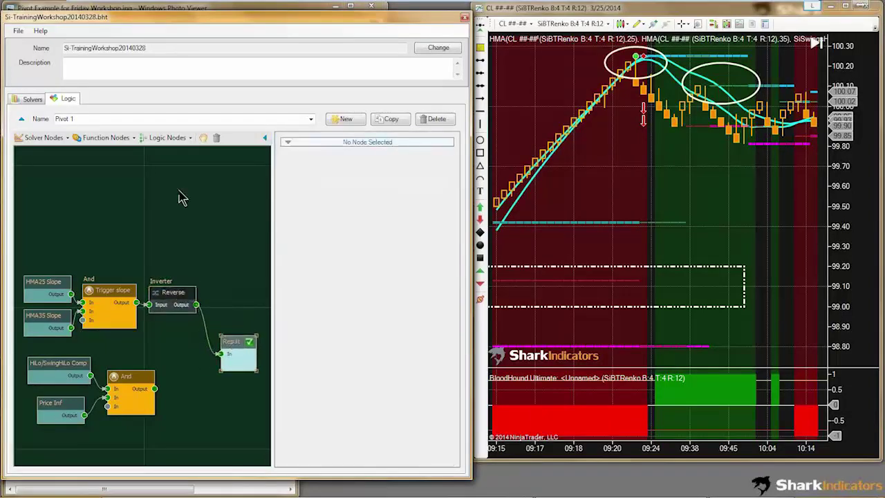
Add an And node between the two branches and Result, and widen the node canvas to make room.
left_click(181, 138)
left_click(179, 175)
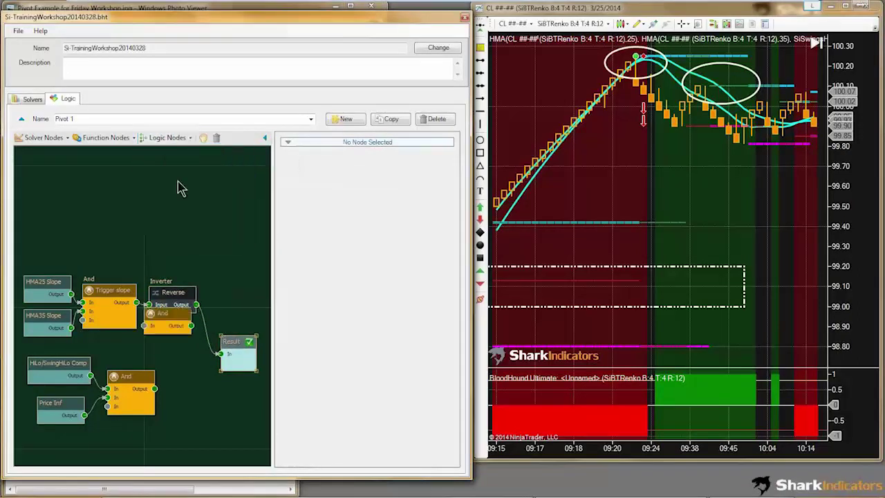
left_click_drag(168, 318, 191, 360)
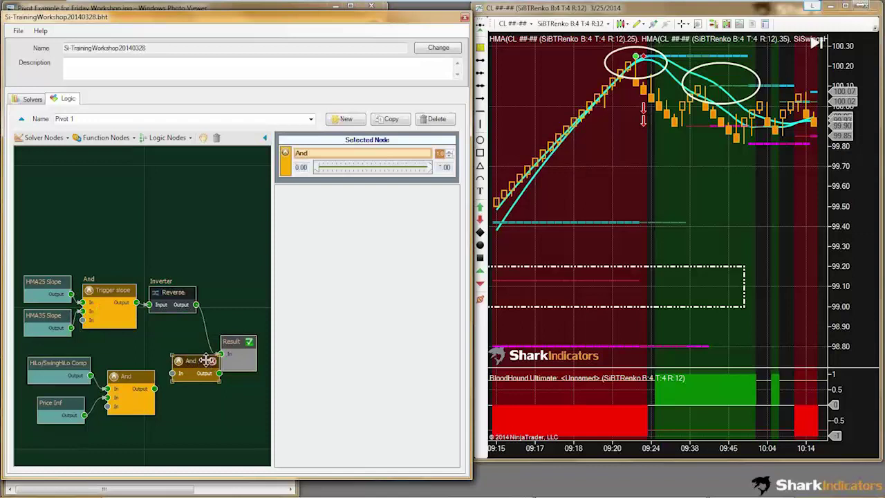
mouse_move(273, 335)
left_mouse_down()
mouse_move(304, 339)
mouse_move(268, 343)
left_mouse_up()
left_click(257, 343)
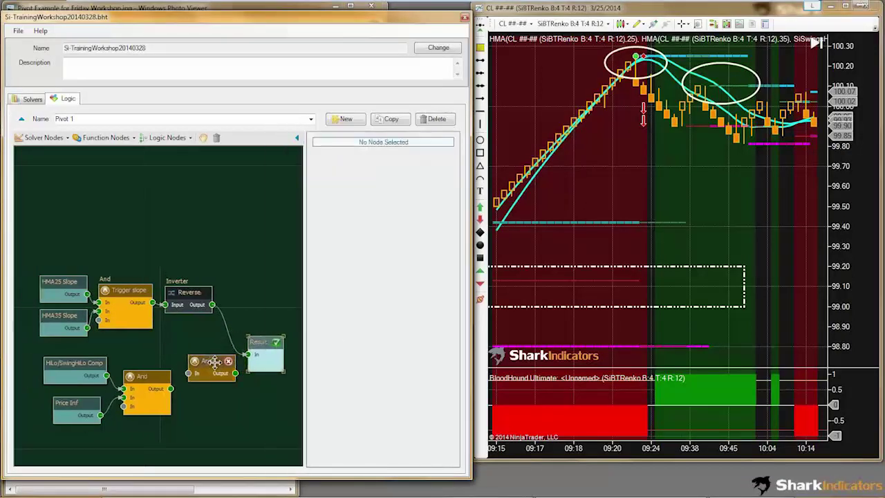
left_click_drag(199, 363, 208, 361)
Connect Reverse and the lower And node to the new And node, and feed its output into Result.
left_click_drag(213, 309, 228, 372)
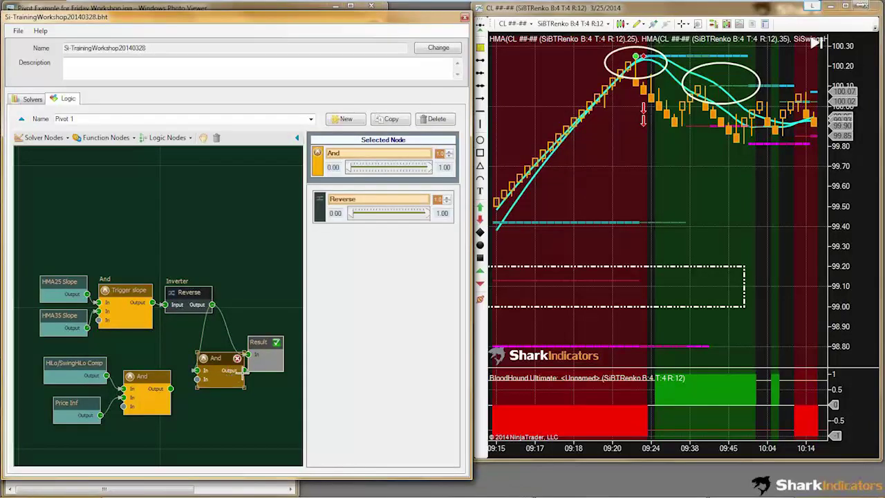
left_click_drag(253, 356, 206, 357)
left_click_drag(170, 389, 198, 369)
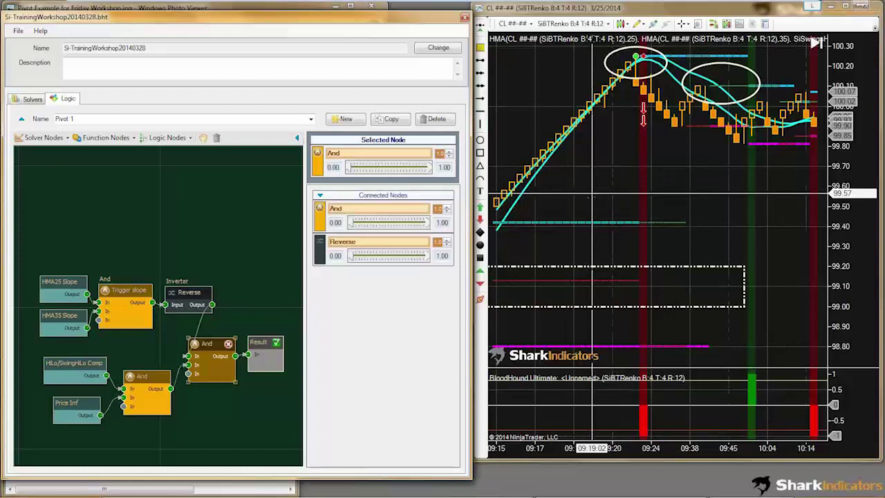
Widen the chart over the logic editor and examine the Pivot 1 signals against the swing levels and HMA slopes.
left_click_drag(468, 185, 208, 185)
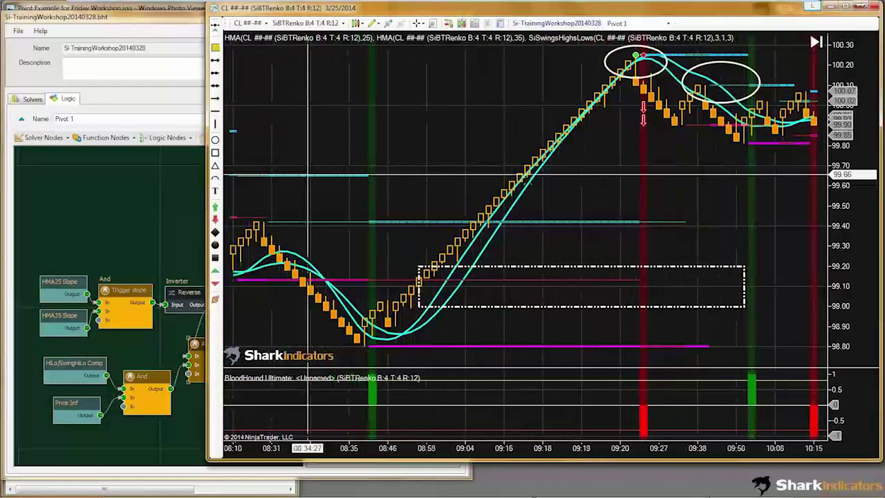
left_click_drag(589, 198, 518, 201)
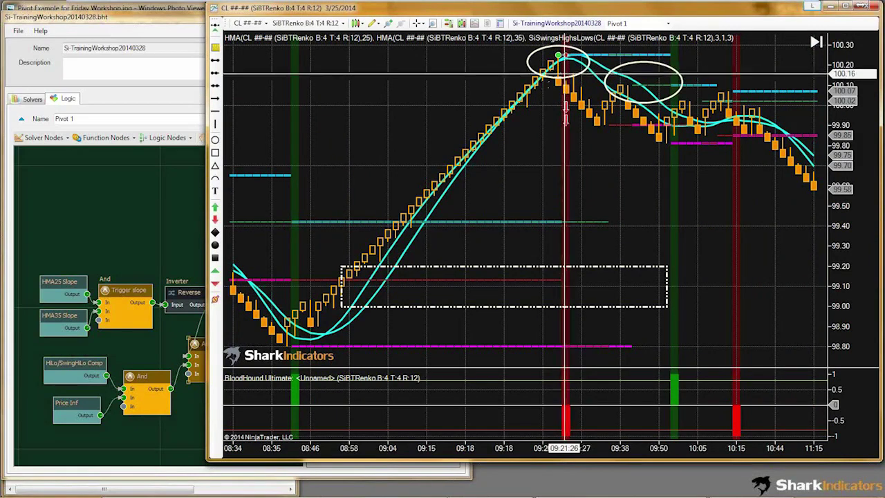
scroll(565, 74, "left", 10)
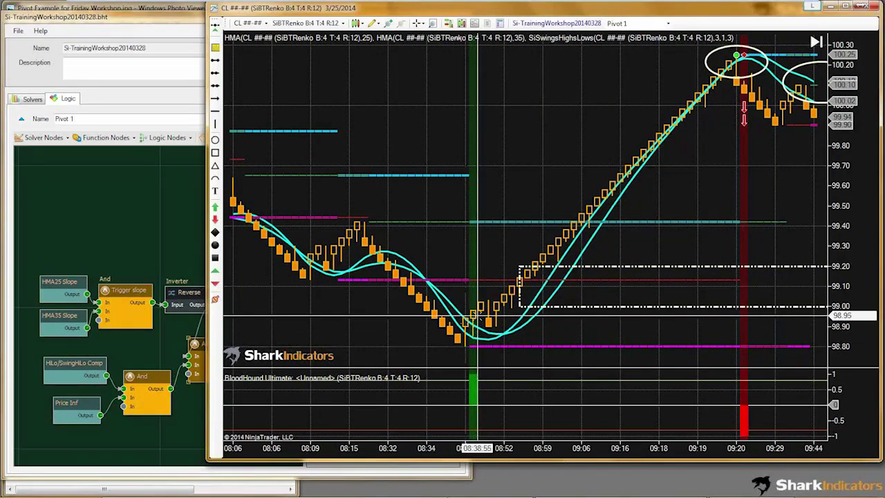
scroll(662, 200, "down", 5)
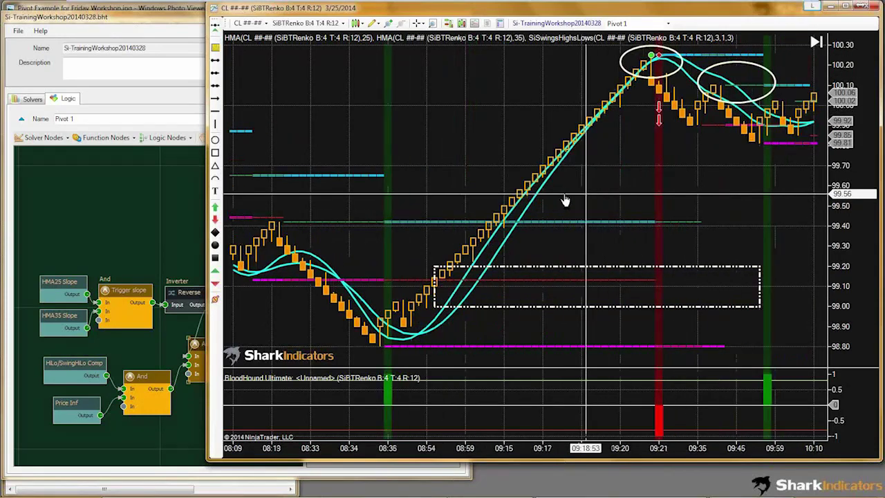
scroll(619, 199, "down", 3)
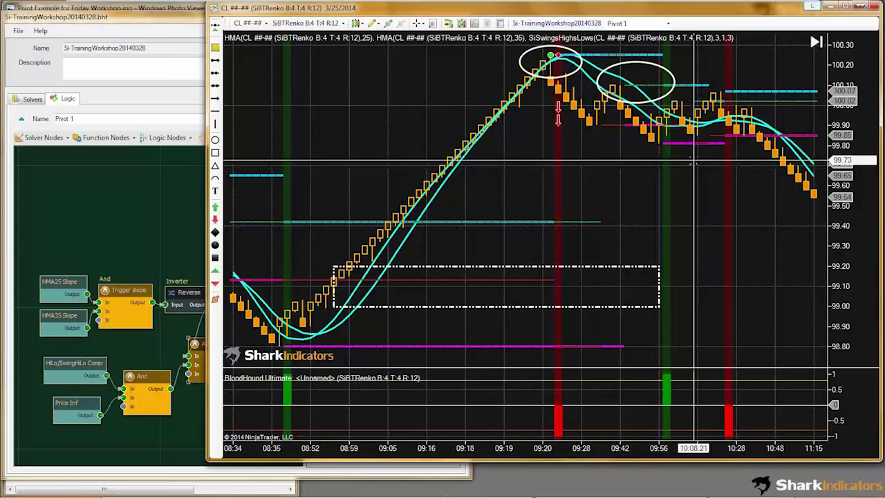
Delete the ellipse around the first pivot and narrow the remaining ellipse around the third pivot on the chart.
left_click(660, 62)
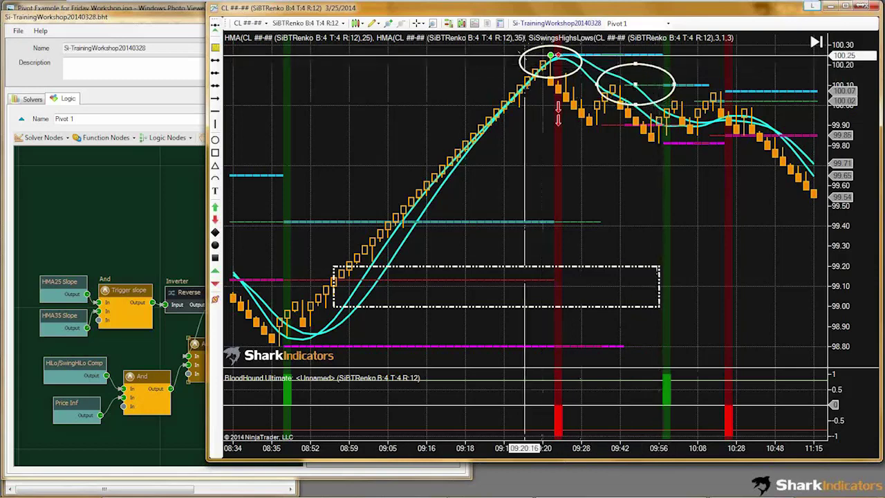
left_click(523, 59)
key("Delete")
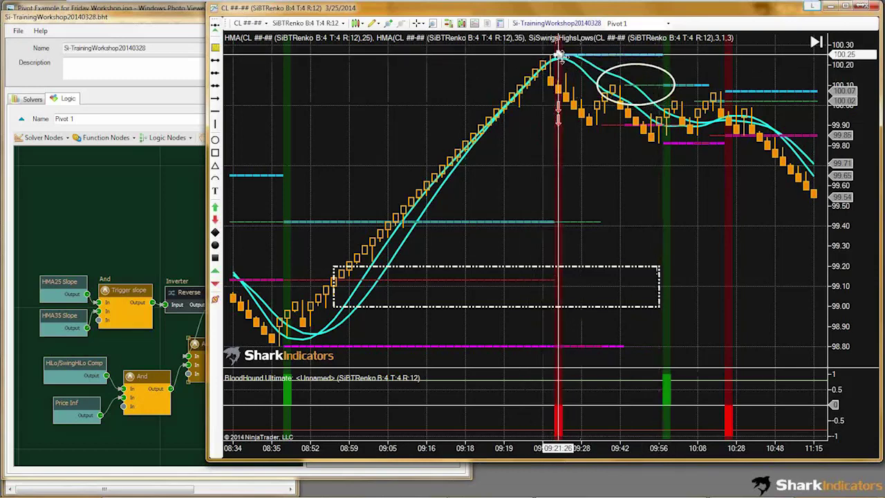
left_click(622, 61)
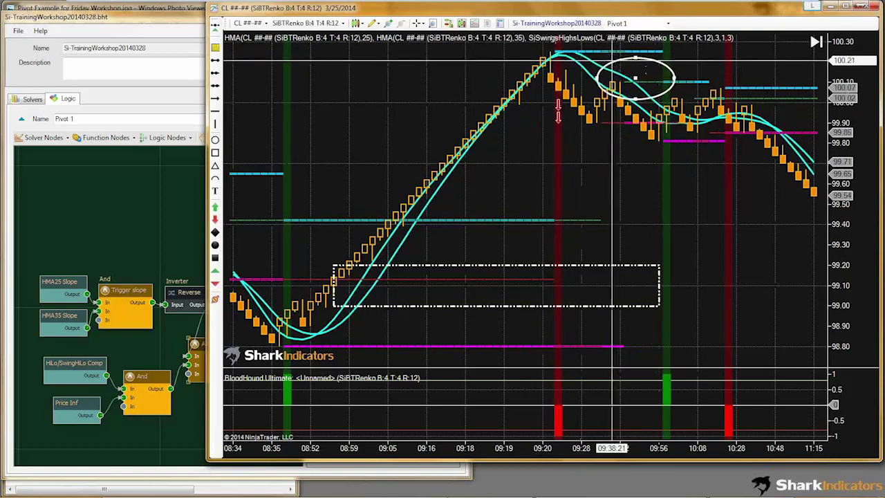
left_click_drag(676, 76, 649, 64)
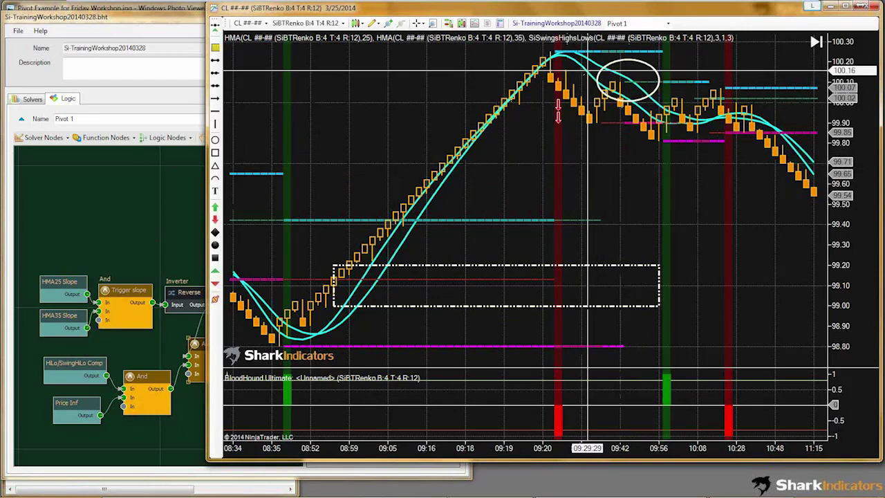
left_click(587, 70)
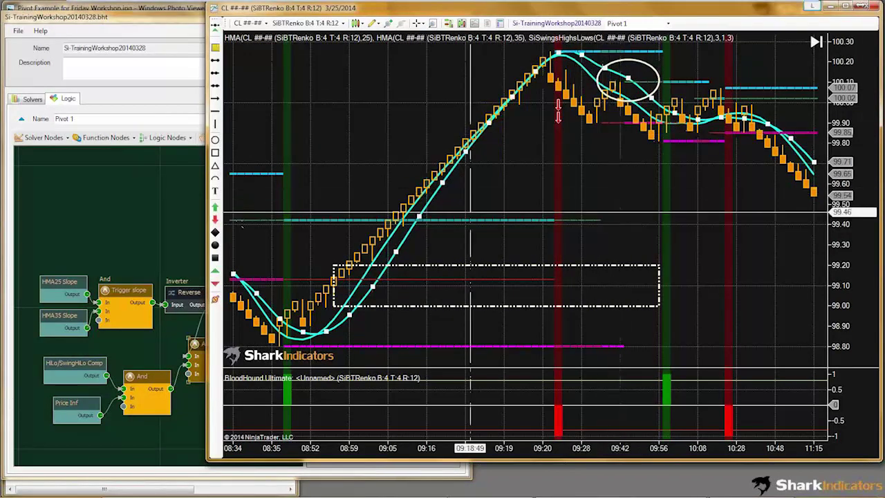
Copy the Pivot 1 logic and name the copy Pivot 3.
left_click(152, 227)
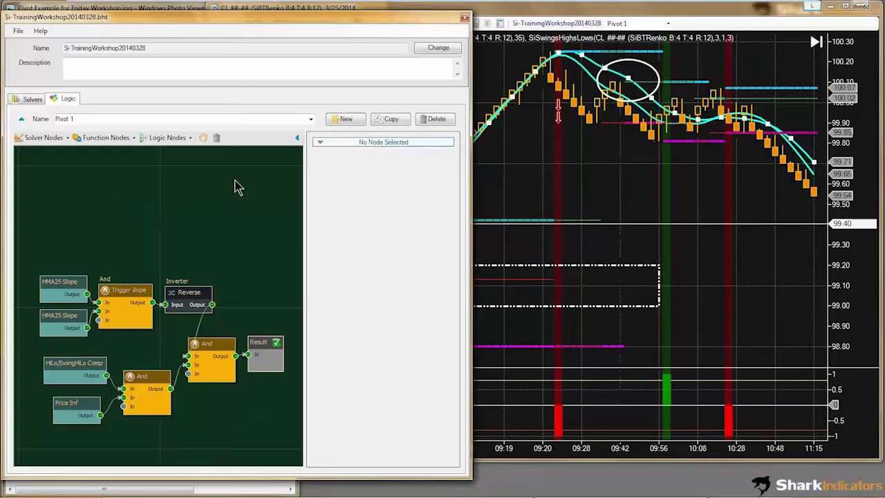
left_click(392, 121)
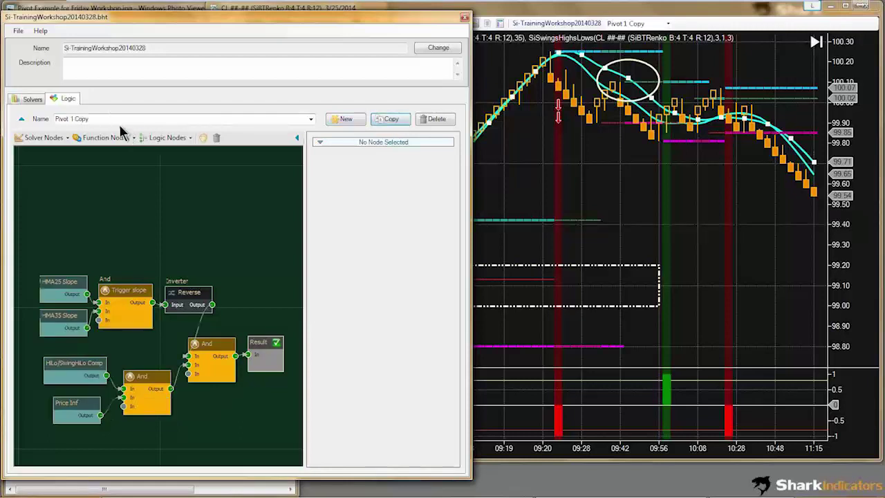
left_click(97, 118)
left_click(97, 118)
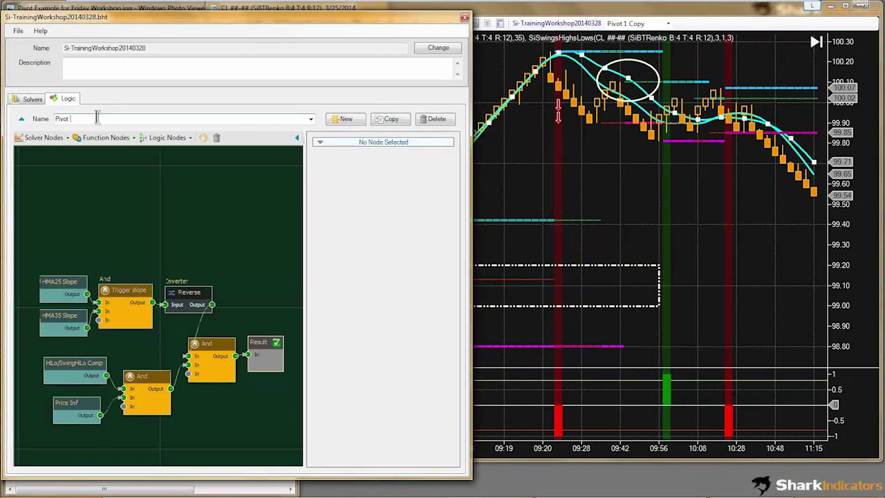
left_click(111, 235)
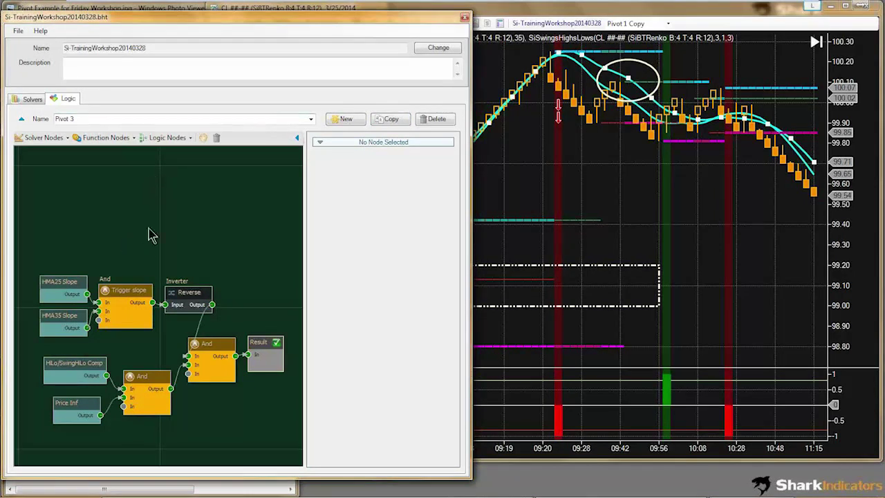
Uncover the pivot example image and the WordPad note, and review the trigger condition for Pivot 3.
left_click_drag(207, 16, 575, 17)
left_click(101, 120)
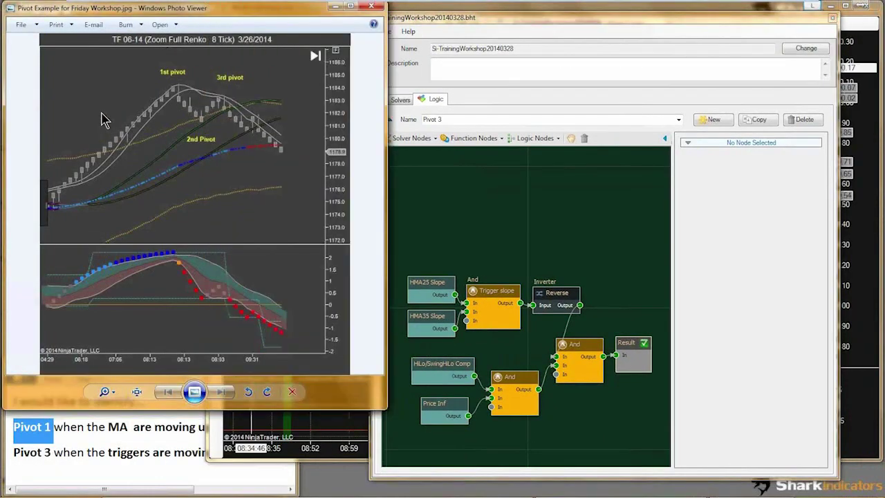
left_click(156, 472)
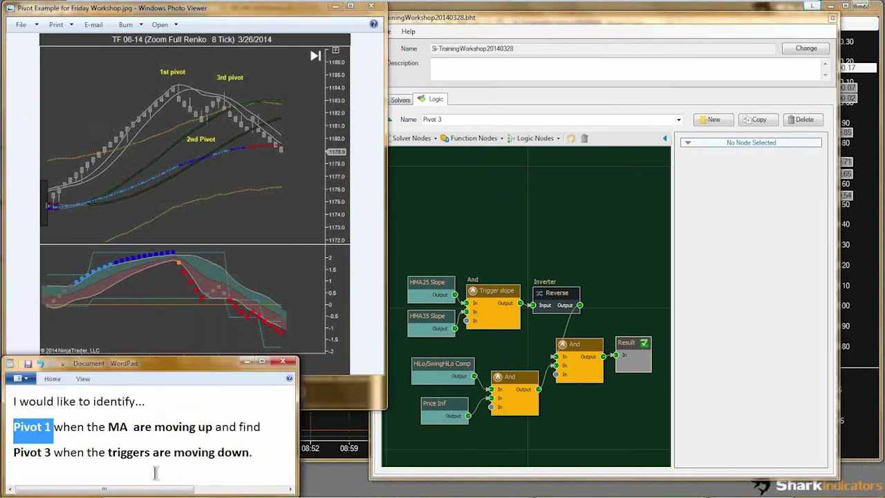
left_click_drag(159, 363, 193, 257)
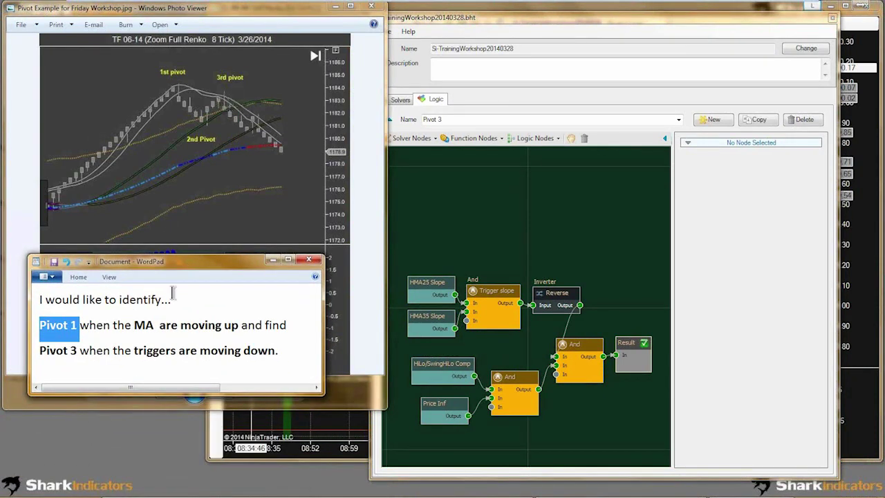
left_click_drag(41, 351, 76, 353)
left_click_drag(134, 350, 268, 352)
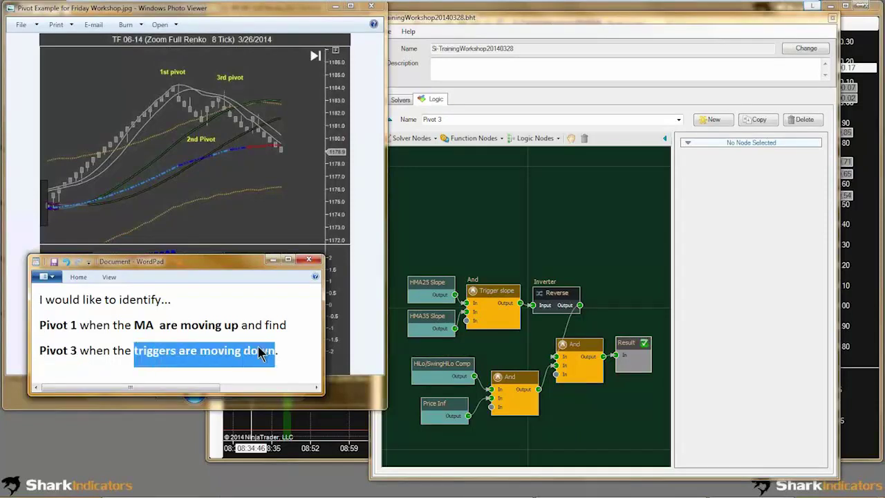
left_click(230, 351)
left_click_drag(215, 264, 190, 275)
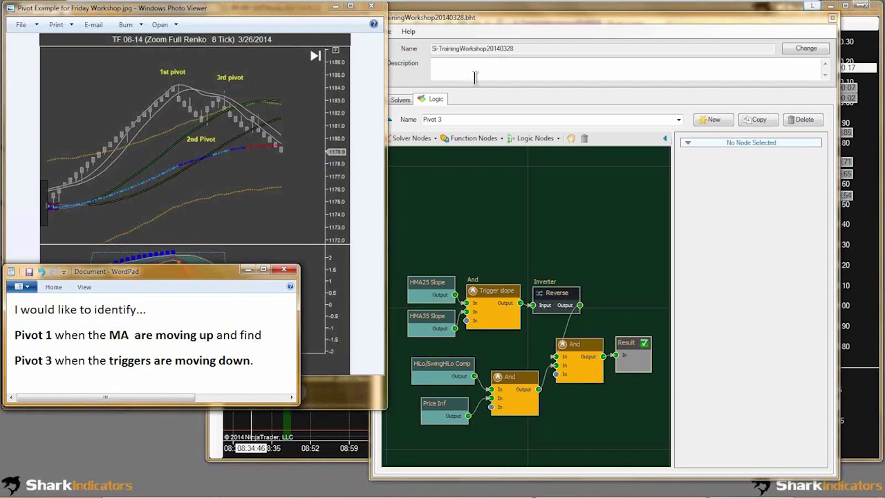
Arrange the logic editor and a narrowed CL chart side by side, with the circled third pivot in view.
left_click_drag(548, 22, 185, 35)
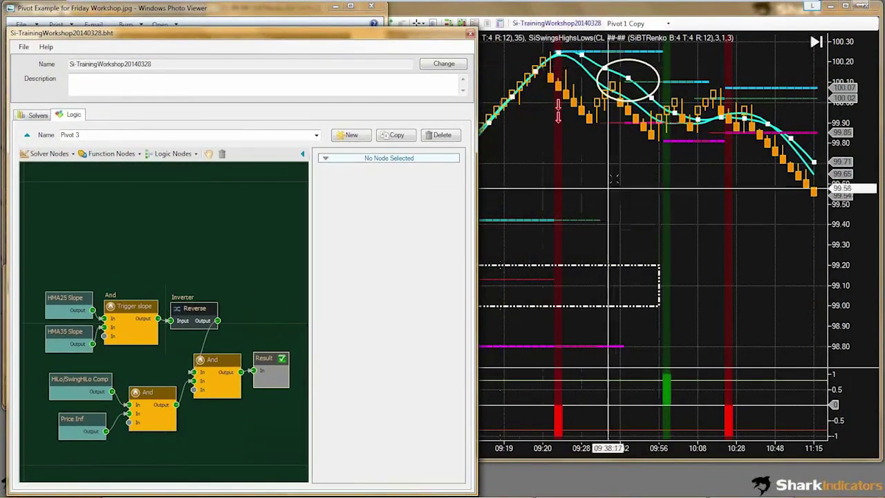
left_click(494, 232)
left_click(177, 275)
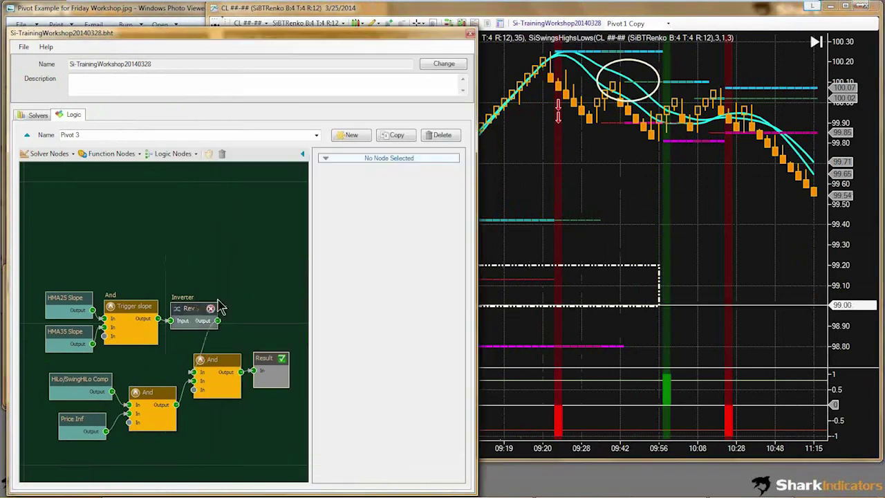
left_click(597, 204)
scroll(597, 205, "up", 5)
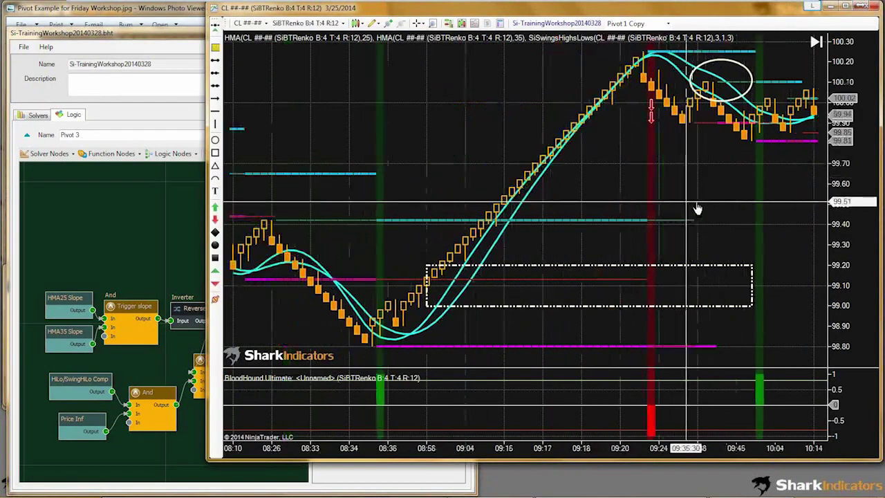
left_click_drag(204, 205, 474, 206)
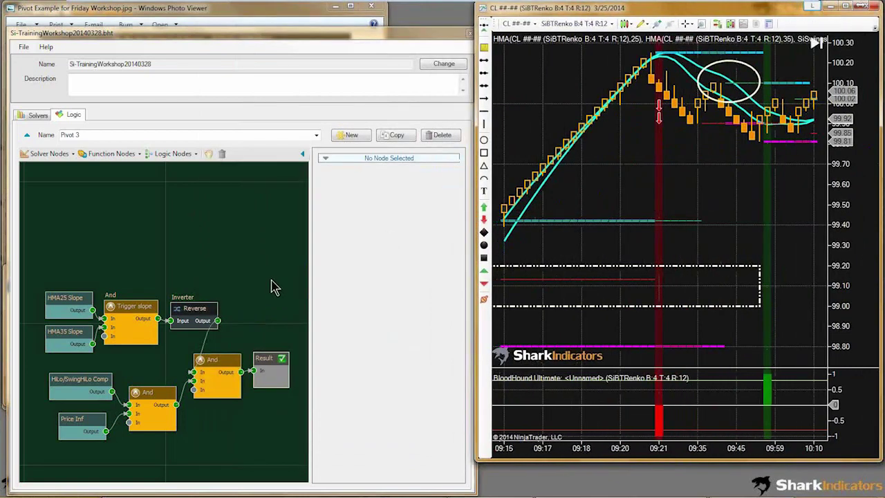
Spread out the final And, Reverse and Result nodes, and connect the Trigger slope output directly to Result.
left_click_drag(217, 361, 217, 386)
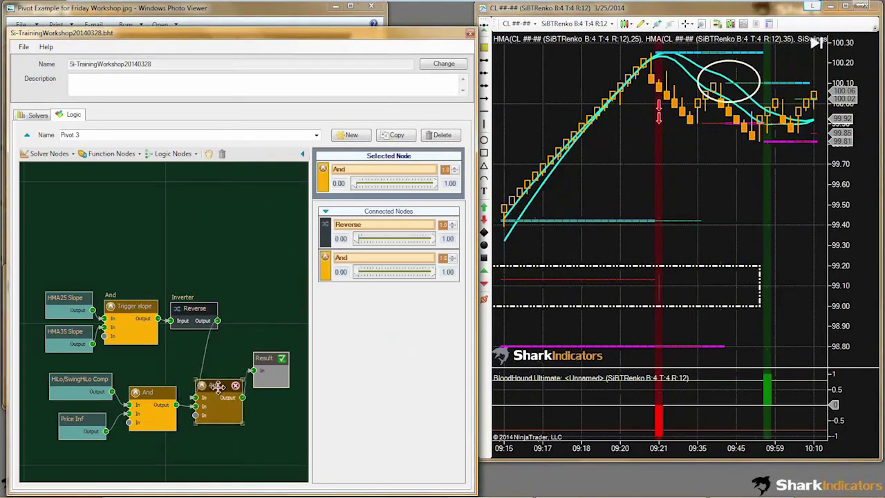
left_click_drag(197, 309, 209, 263)
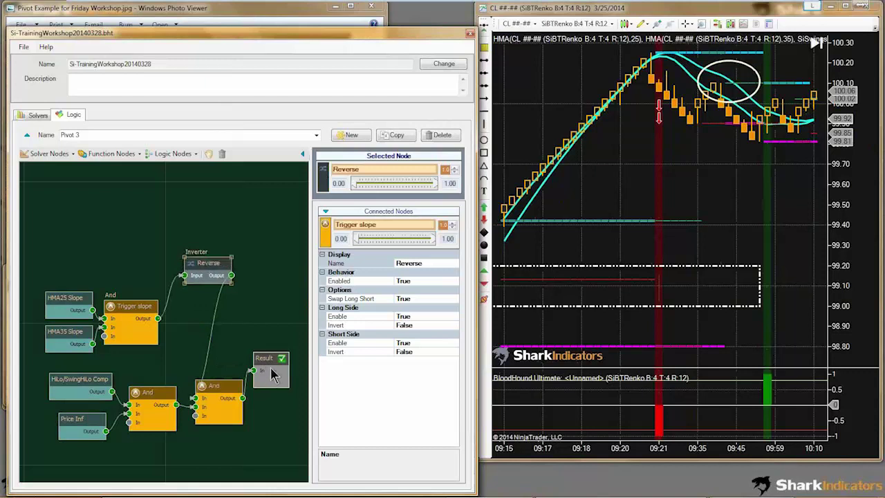
left_click_drag(268, 360, 252, 316)
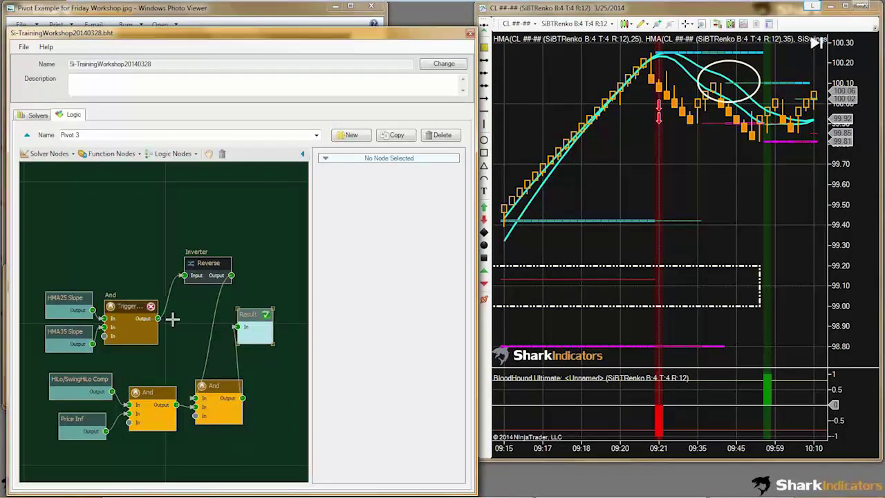
left_click_drag(159, 318, 248, 324)
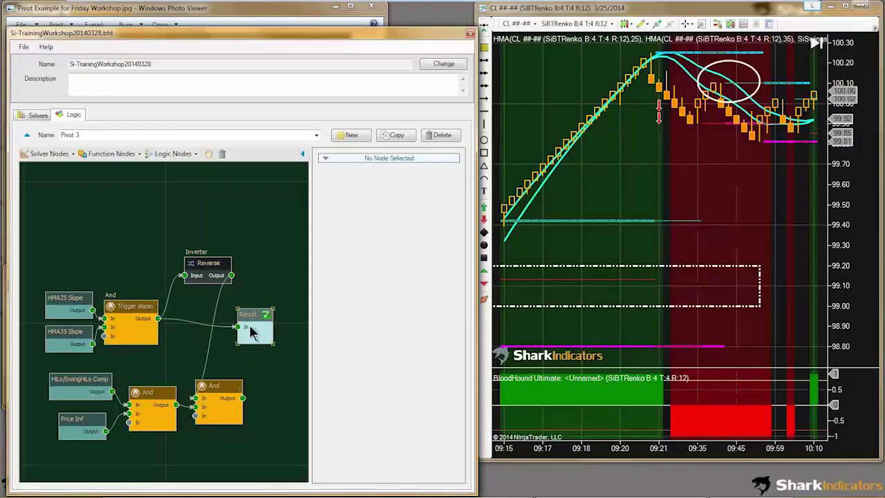
Shift Trigger slope slightly toward Result and delete the Reverse inverter node from the Pivot 3 logic.
left_click(129, 307)
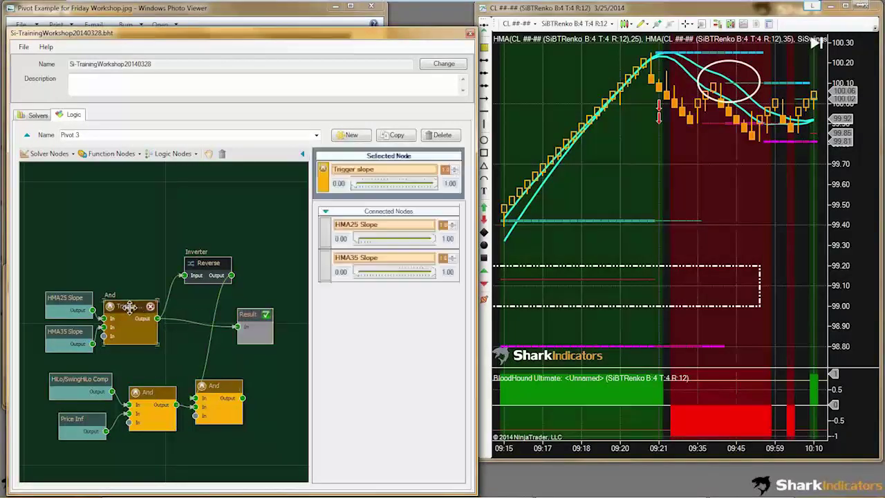
left_click_drag(129, 307, 136, 307)
mouse_move(175, 332)
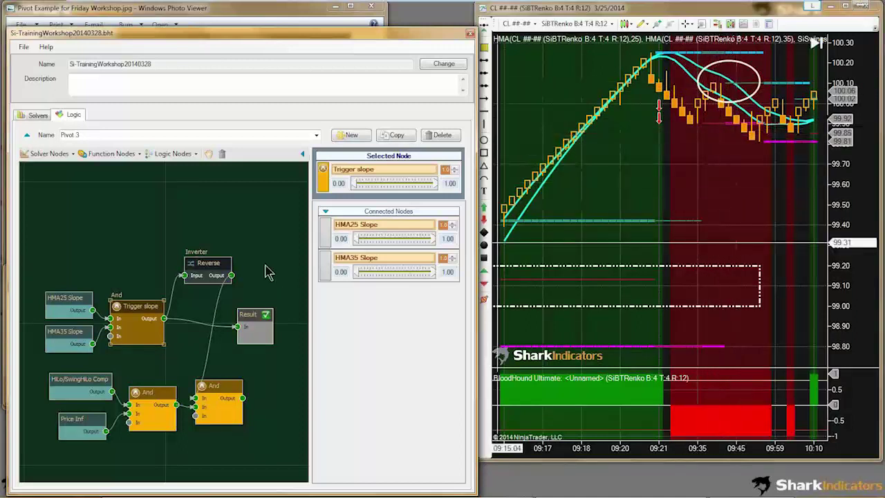
left_click_drag(206, 265, 204, 254)
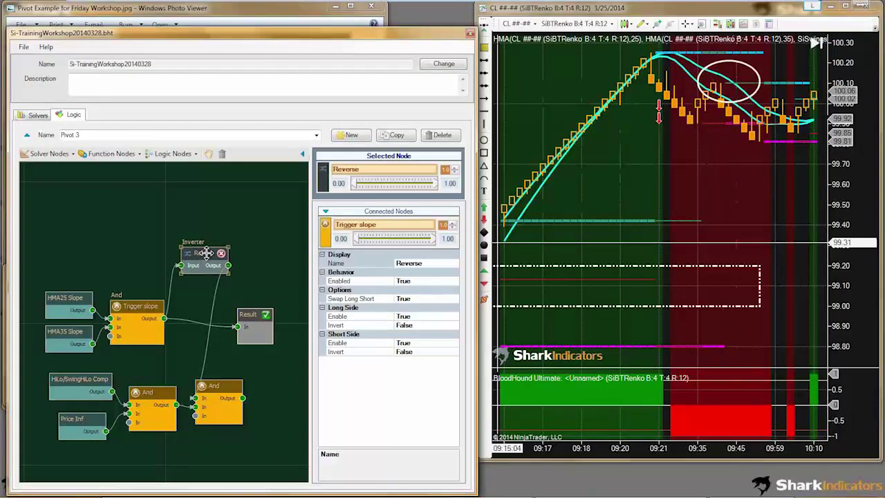
left_click(221, 254)
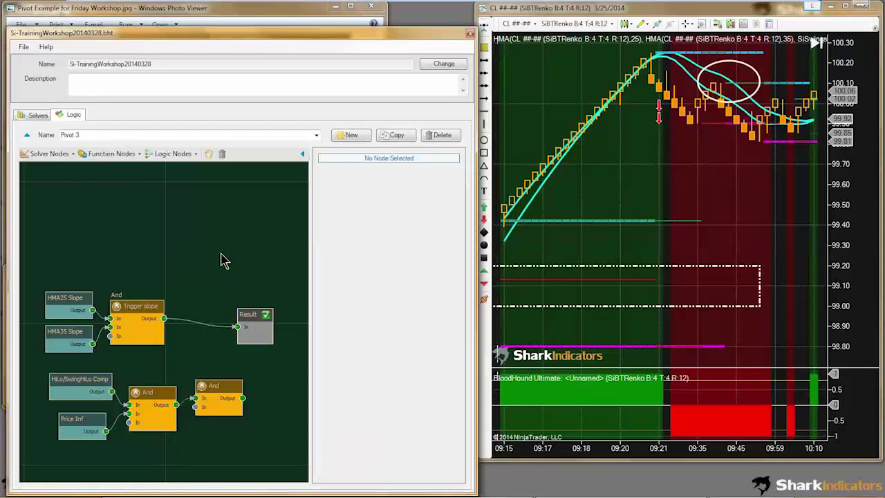
Move the HiLo/SwingHiLo Comp, Price Inf and And group left, and shift the Trigger slope group with its HMA slope nodes up and left.
left_click_drag(157, 456, 46, 373)
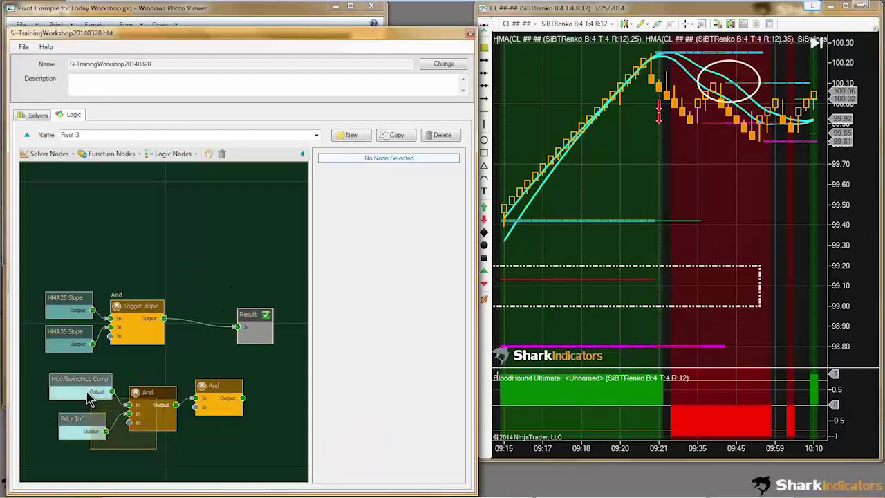
left_click_drag(149, 398, 139, 399)
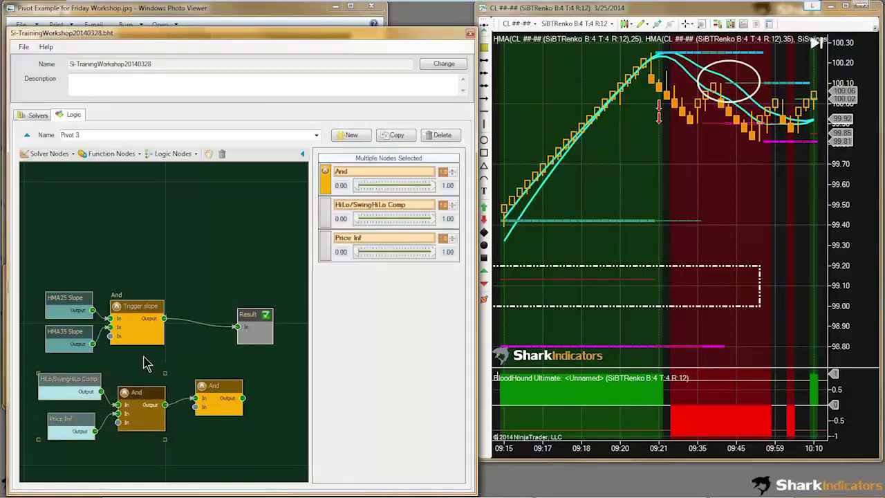
left_click_drag(147, 359, 41, 289)
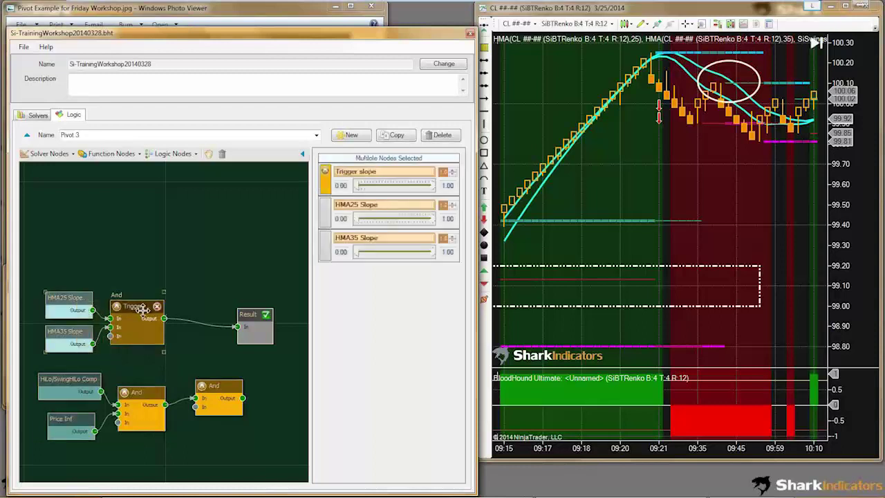
left_click_drag(143, 310, 132, 297)
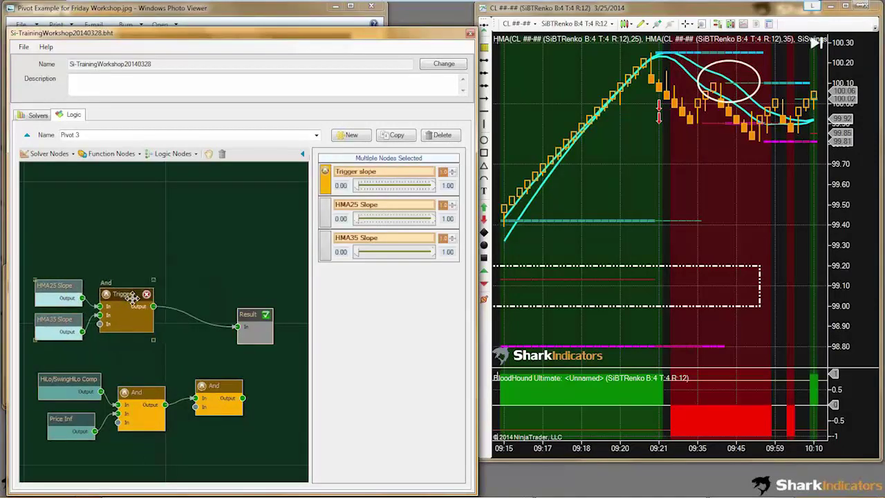
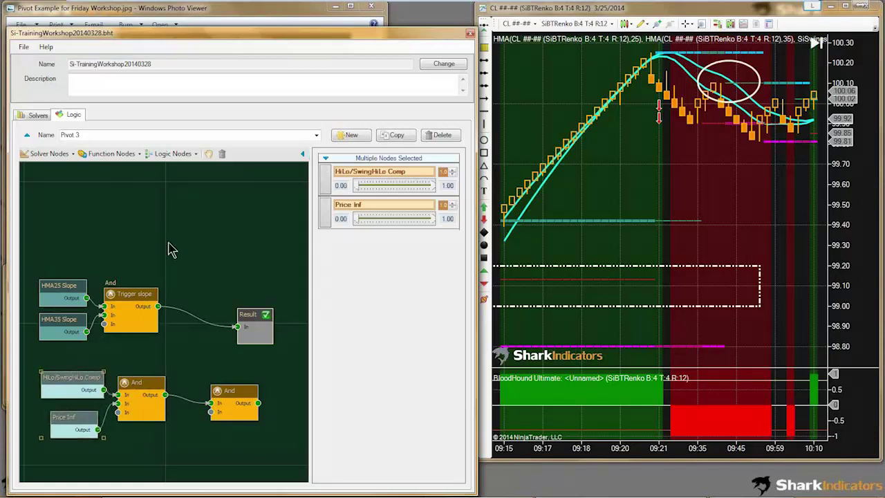
Look at the HiLo/SwingHiLo Comp node in the Pivot 1 logic, and return to the Pivot 3 logic.
left_click(316, 134)
left_click(90, 152)
left_click_drag(107, 375, 81, 383)
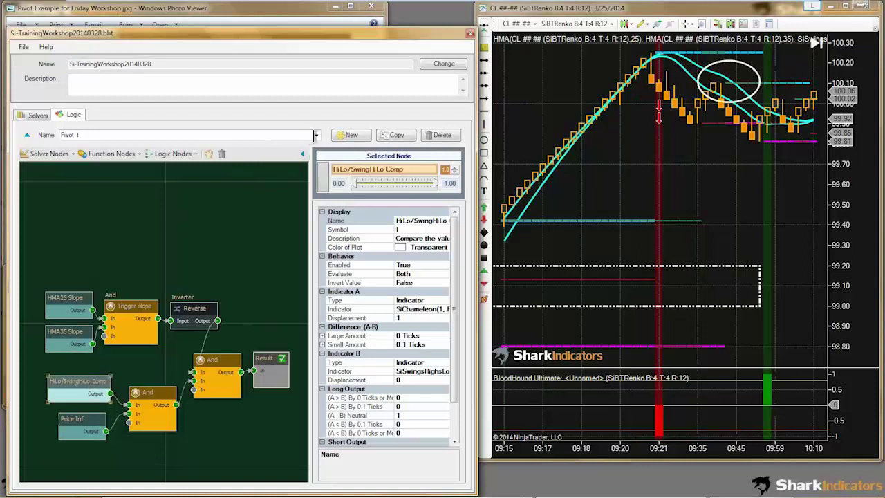
left_click(316, 135)
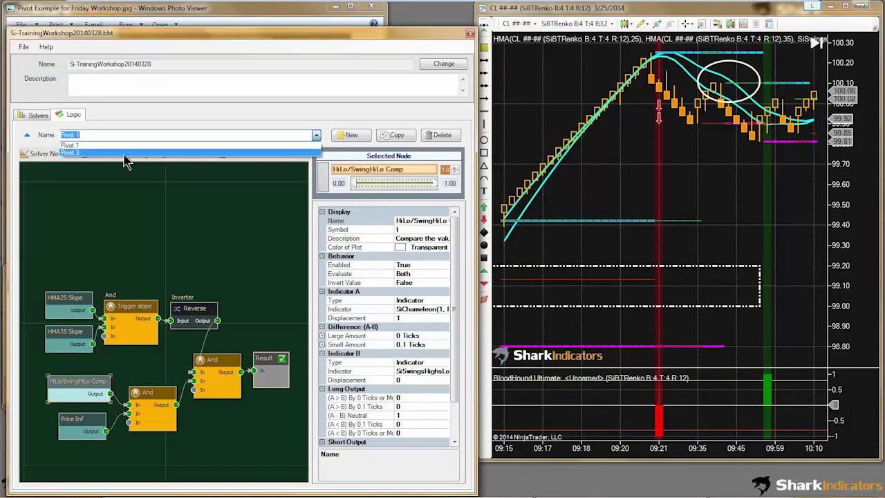
left_click(75, 153)
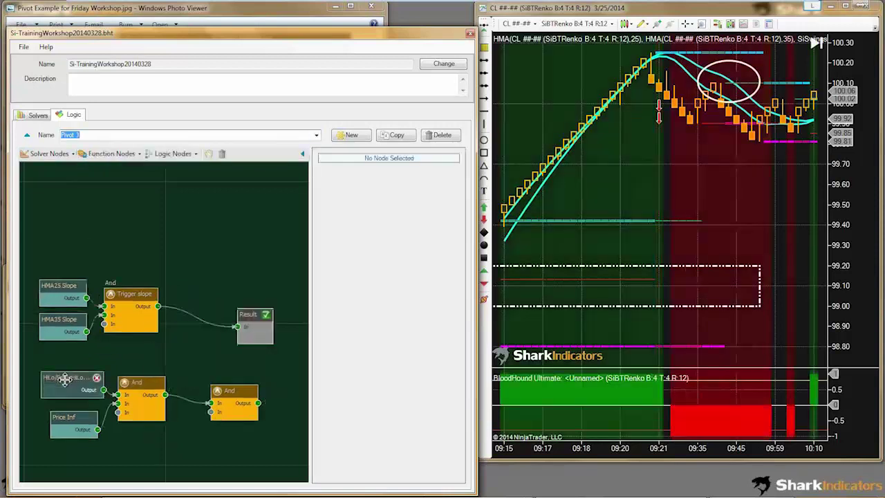
Reposition the HiLo/SwingHiLo Comp and Price Inf nodes slightly beside their And node in the Pivot 3 logic.
left_click_drag(66, 378, 69, 379)
left_click_drag(73, 417, 75, 425)
left_click_drag(70, 382, 67, 382)
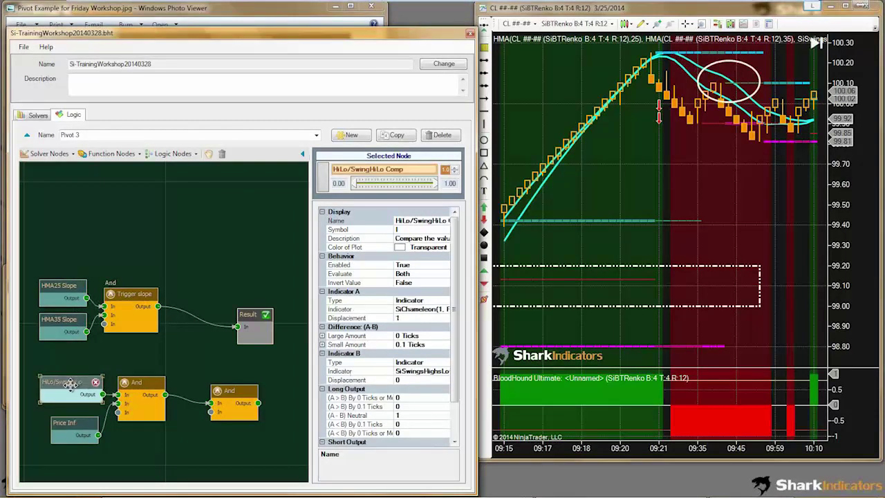
left_click_drag(65, 382, 63, 381)
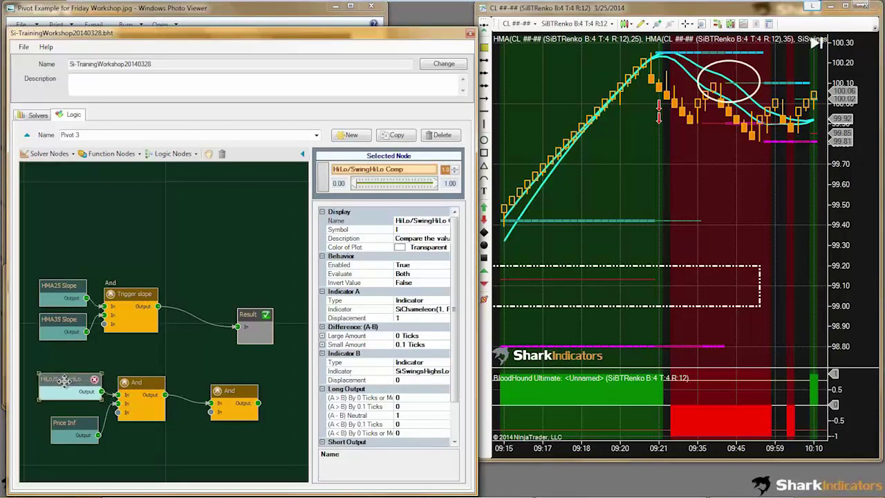
Examine the long and short plot assignments of Indicator B in the HiLo/SwingHiLo Comp node, without changing them.
left_click(409, 372)
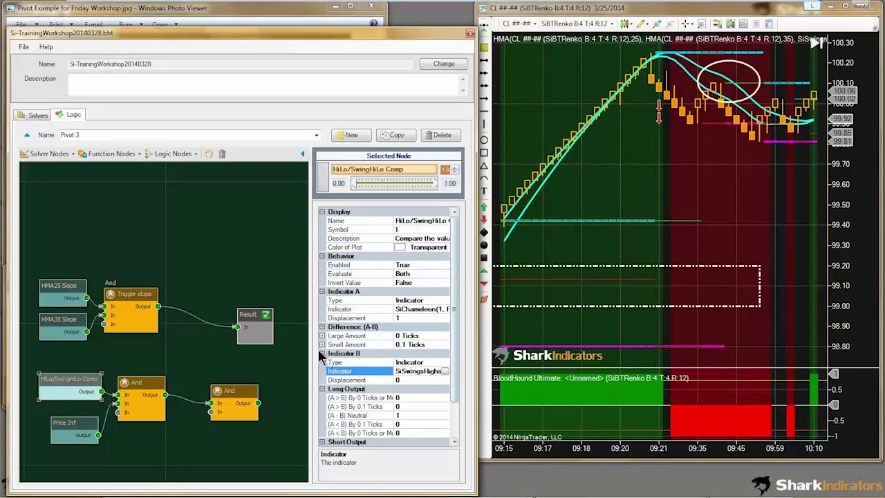
left_click_drag(312, 354, 281, 355)
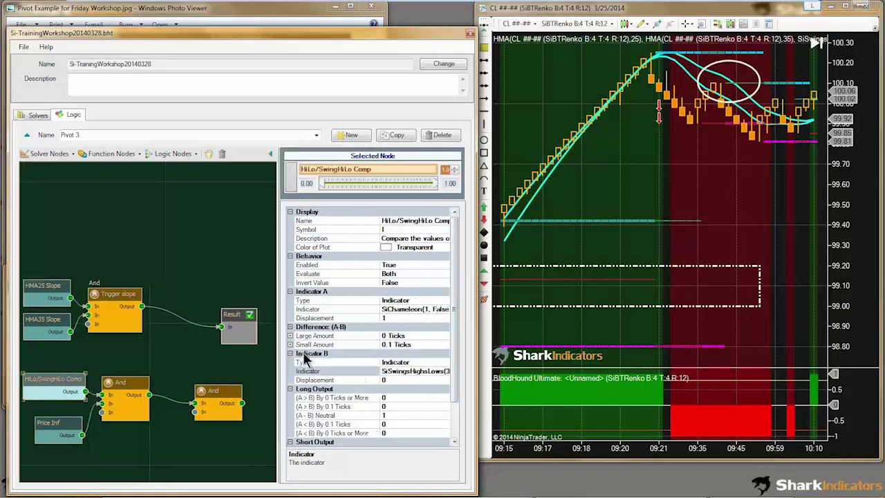
left_click(414, 372)
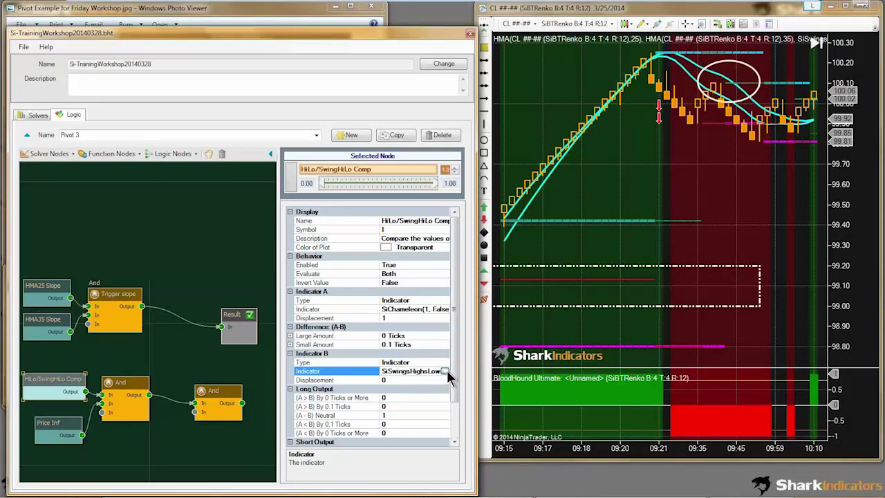
left_click(444, 372)
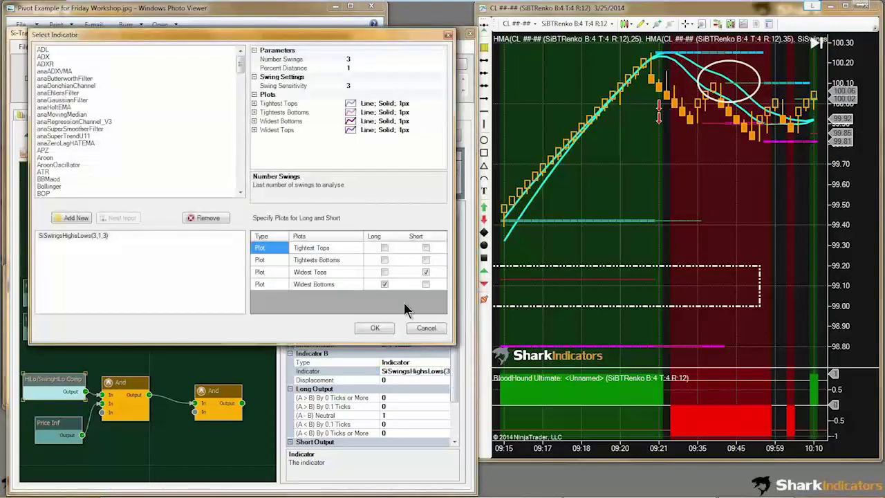
left_click(320, 277)
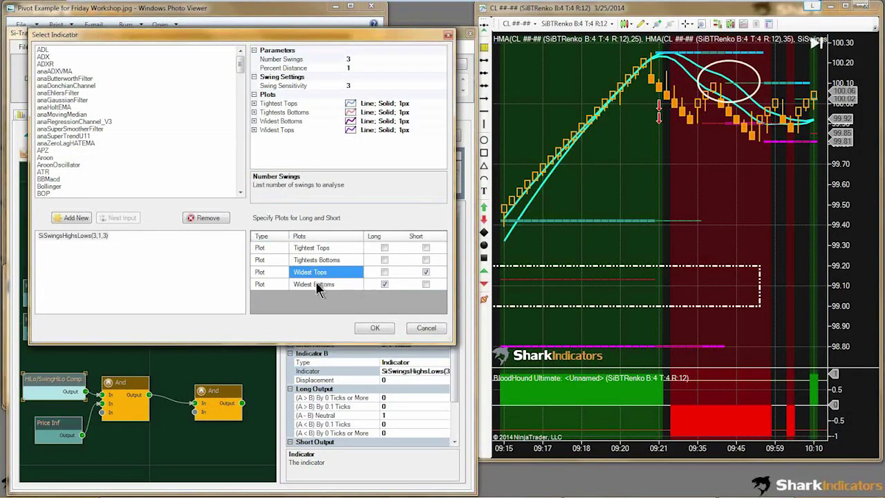
left_click(321, 289)
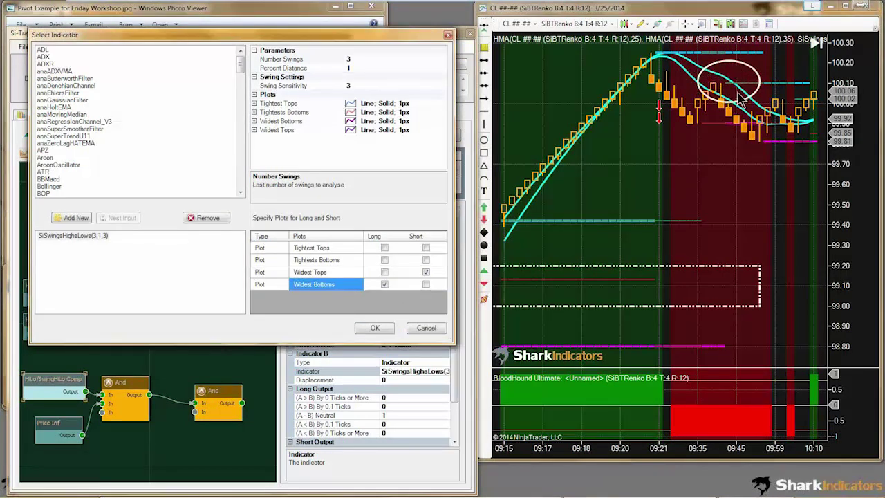
left_click(311, 249)
left_click(309, 259)
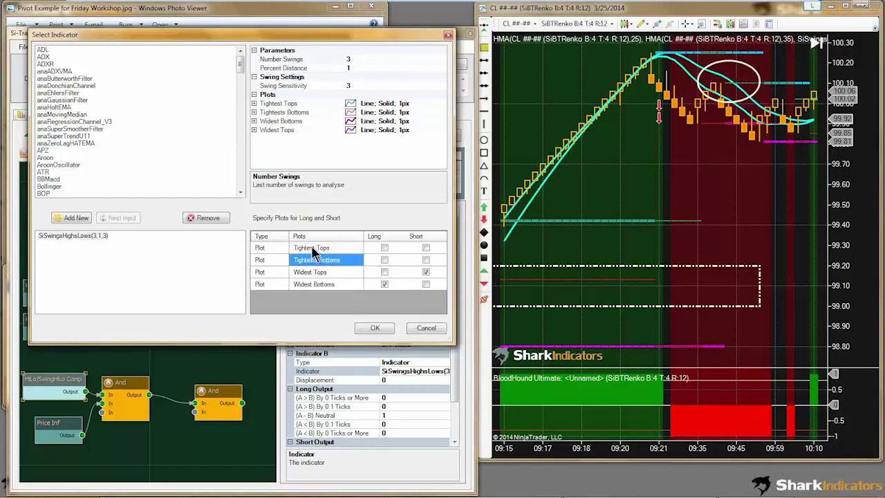
left_click(426, 330)
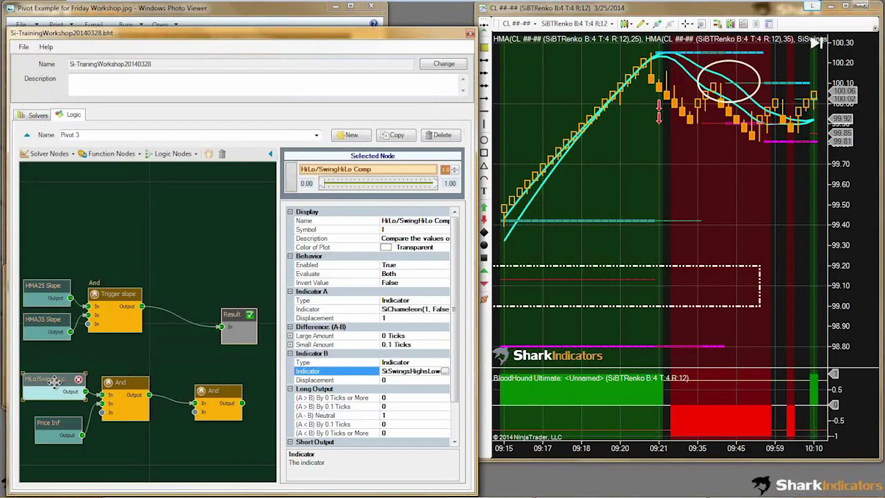
left_click_drag(52, 380, 54, 382)
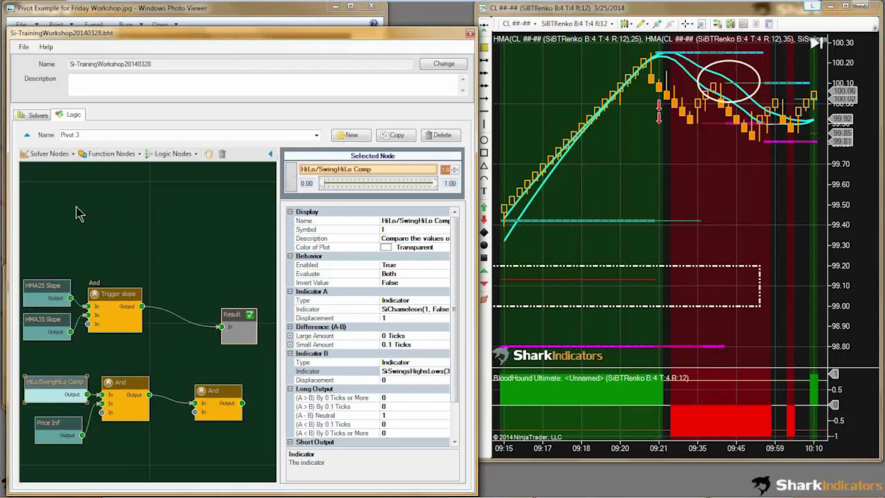
Review the neutral outputs and Indicator A of the HiLo/SwingHiLo Comp solver, and duplicate that solver under Default Timeframe.
left_click(38, 116)
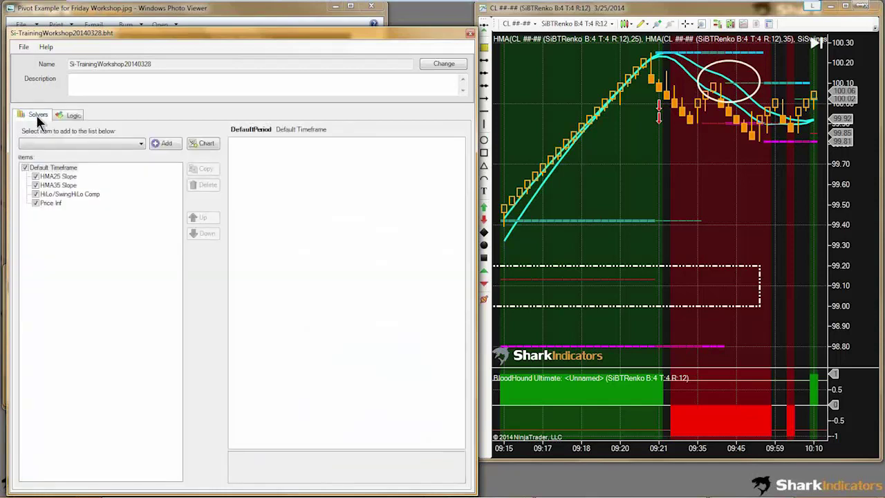
left_click(63, 195)
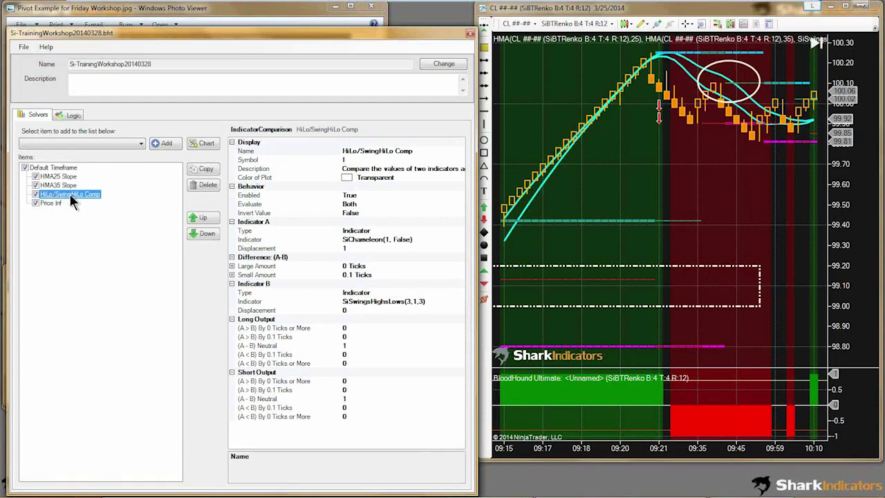
left_click(272, 345)
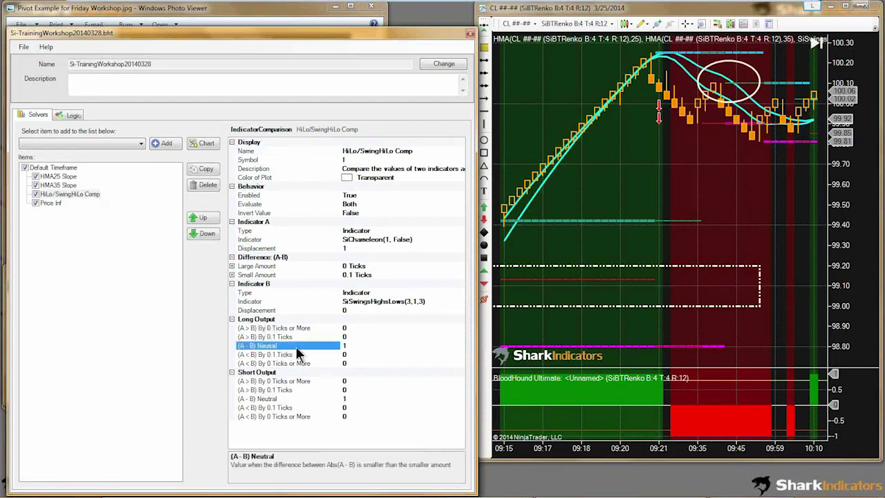
left_click(353, 397)
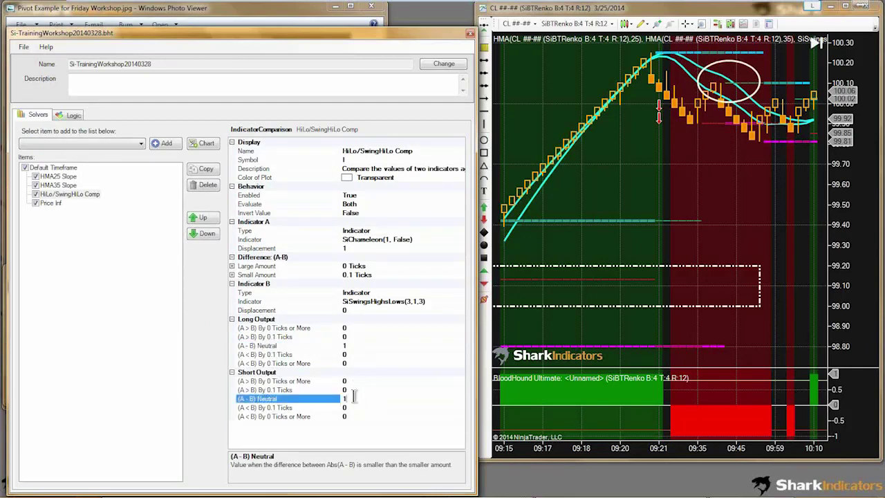
left_click(361, 239)
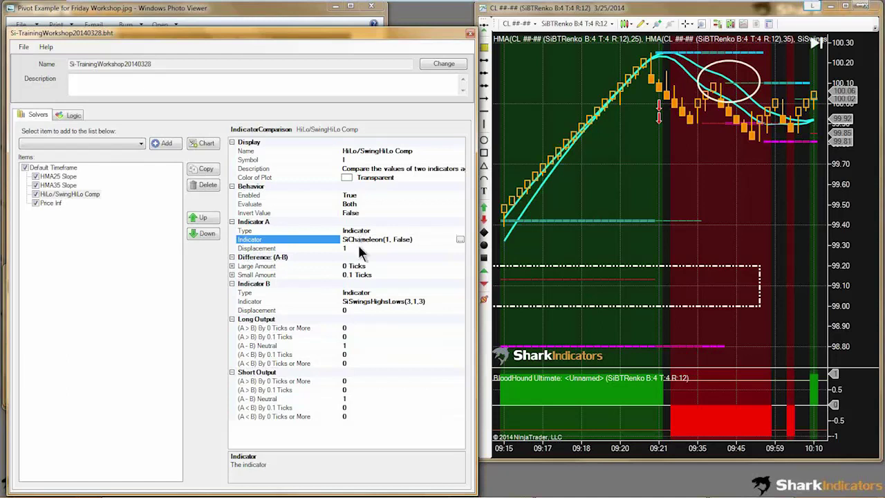
left_click(69, 194)
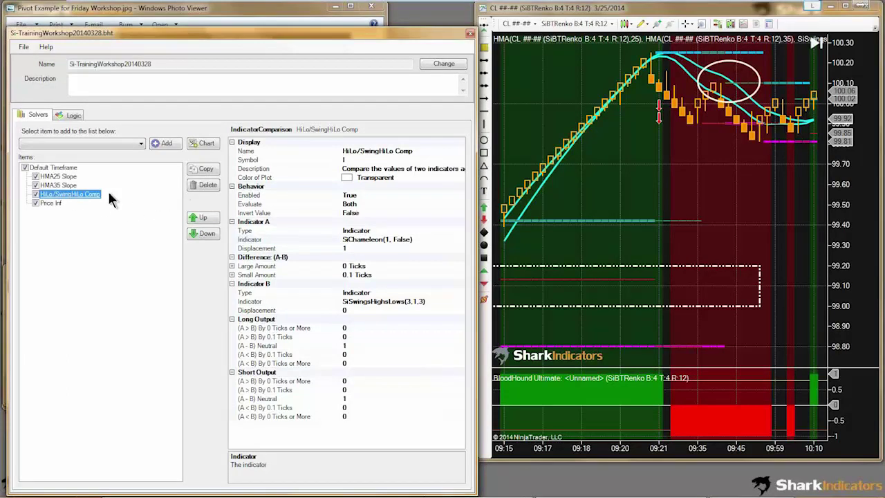
left_click(203, 169)
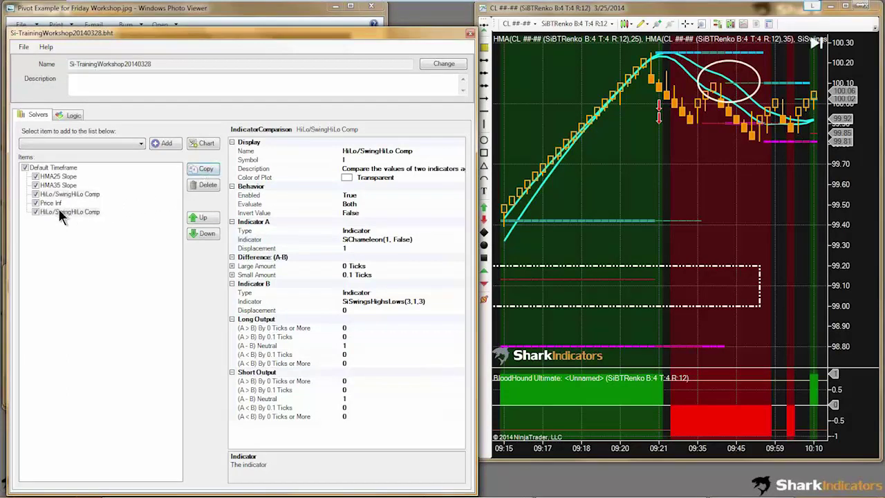
left_click(52, 211)
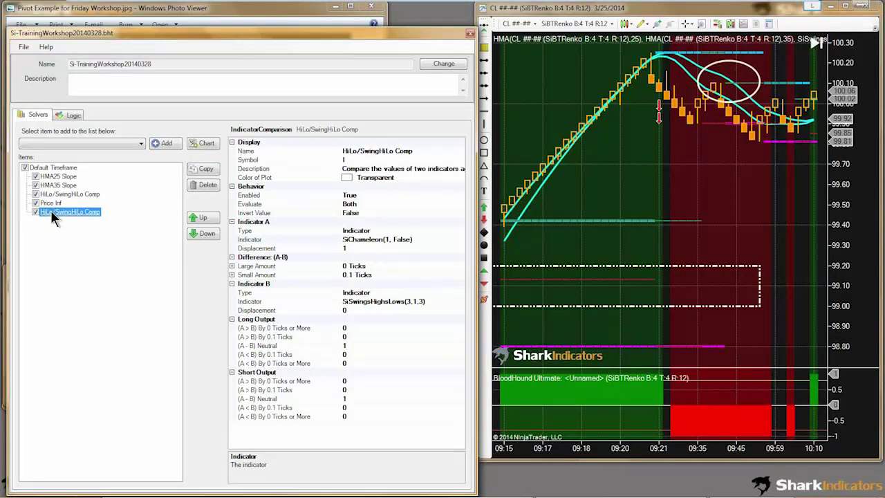
Rename the original HiLo/SwingHiLo Comp solver as P1 HiLo/SwingHiLo Comp.
left_click(74, 194)
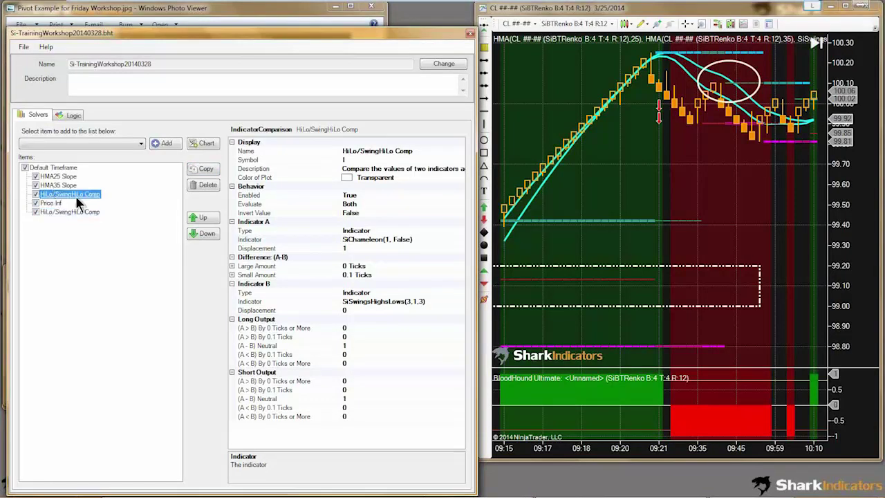
left_click(344, 151)
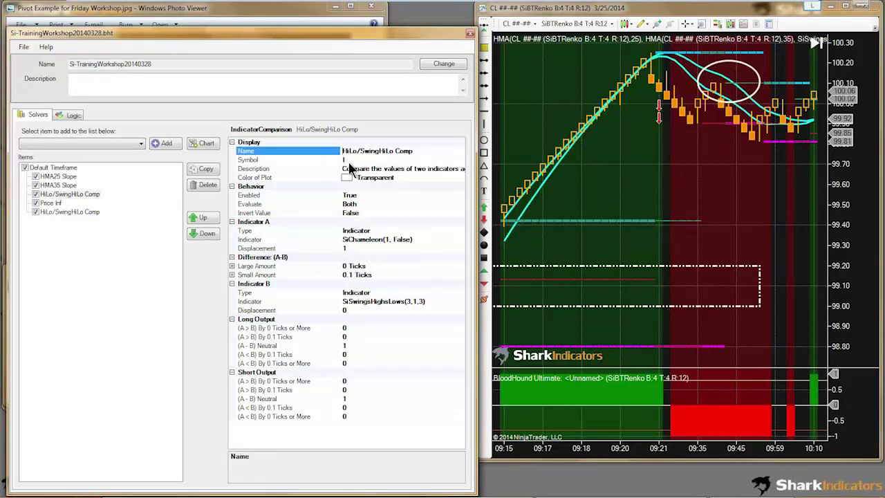
type("P1")
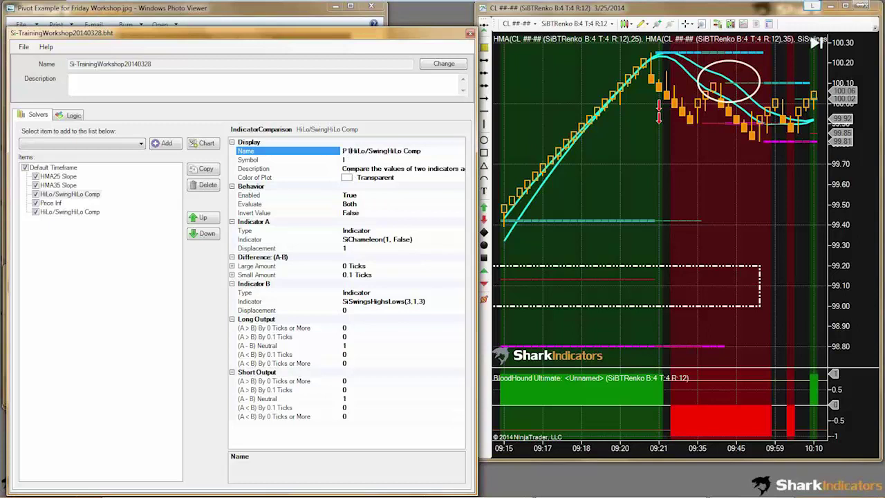
Rename the duplicated solver as P3 HiLo/SwingHiLo Comp and return to the logic diagram.
left_click(62, 211)
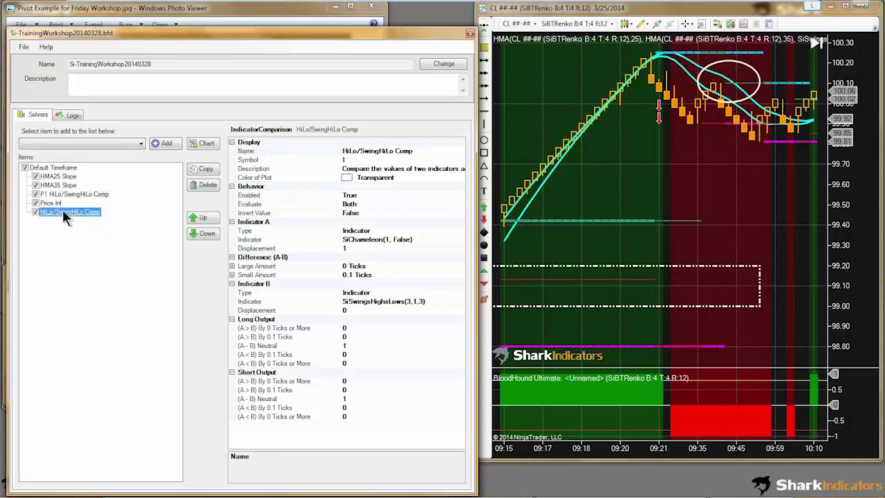
left_click(343, 150)
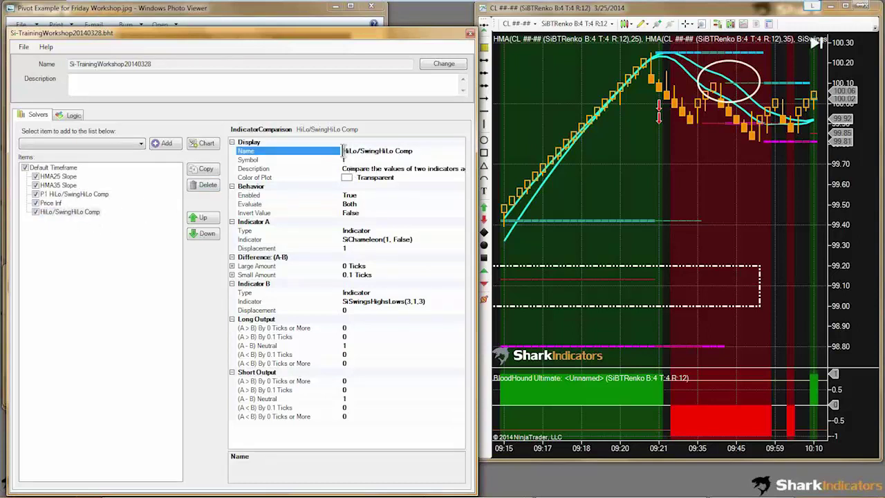
type("P3")
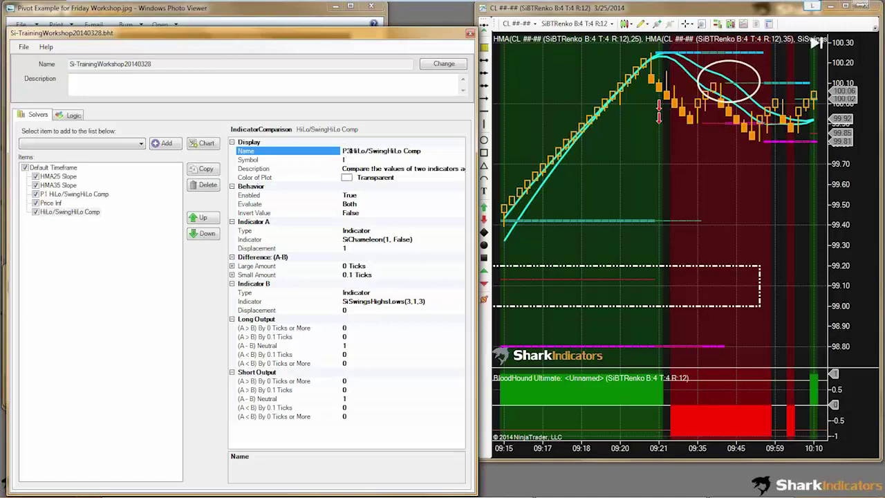
left_click(52, 210)
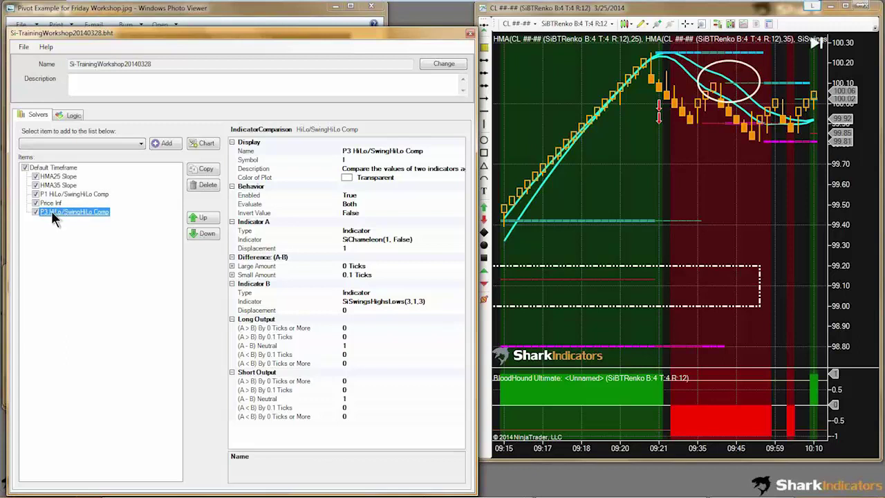
left_click(72, 116)
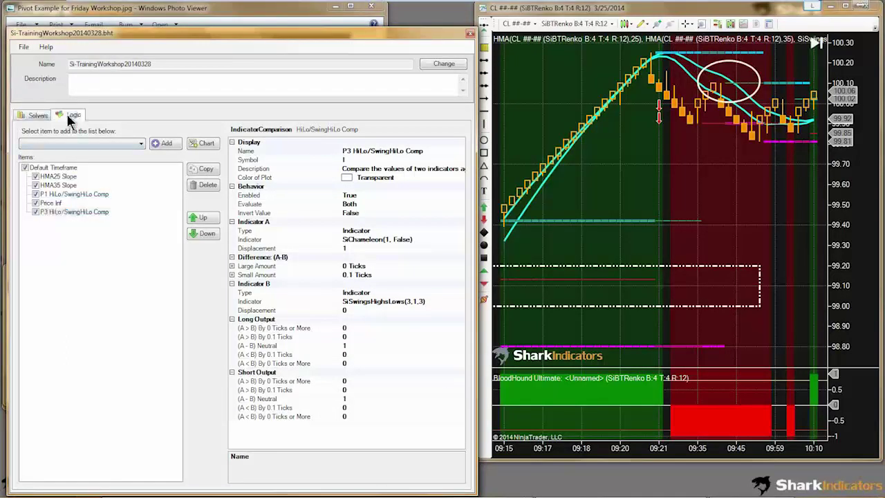
Replace the P1 HiLo/SwingHiLo Comp node in Pivot 3 with the existing P3 HiLo/SwingHiLo Comp solver, and connect it to Result.
left_click_drag(122, 386, 131, 395)
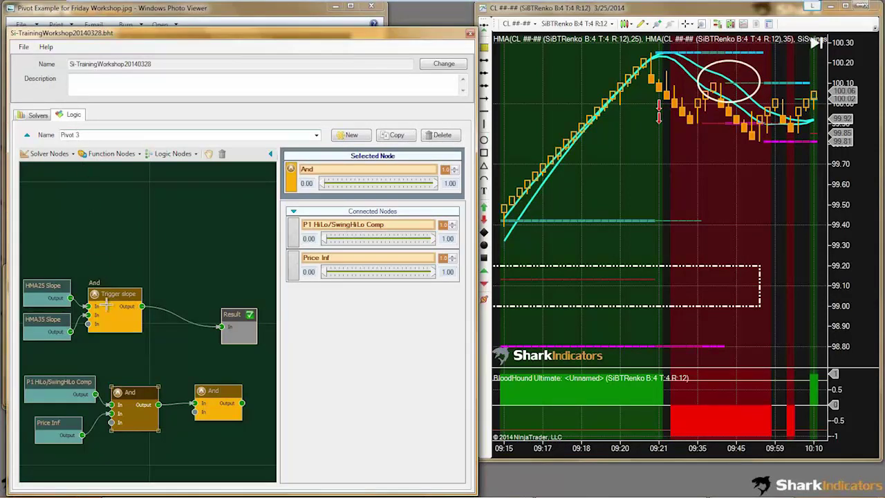
left_click_drag(59, 383, 66, 379)
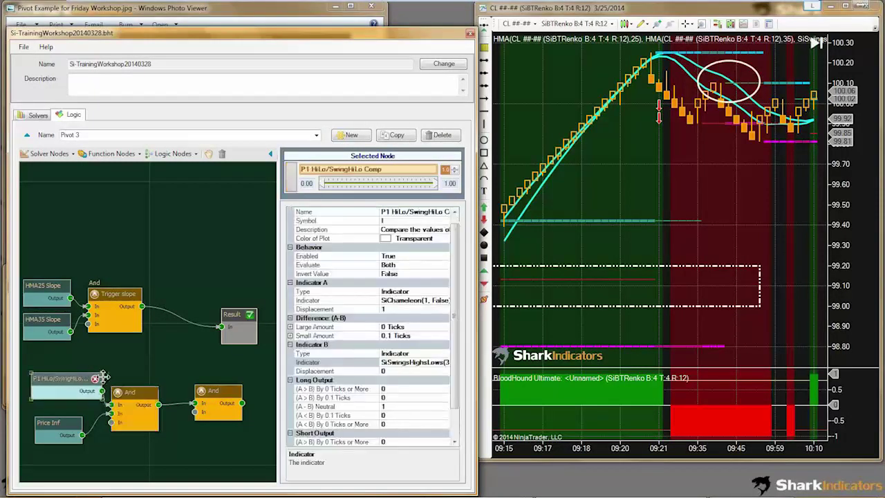
left_click(96, 381)
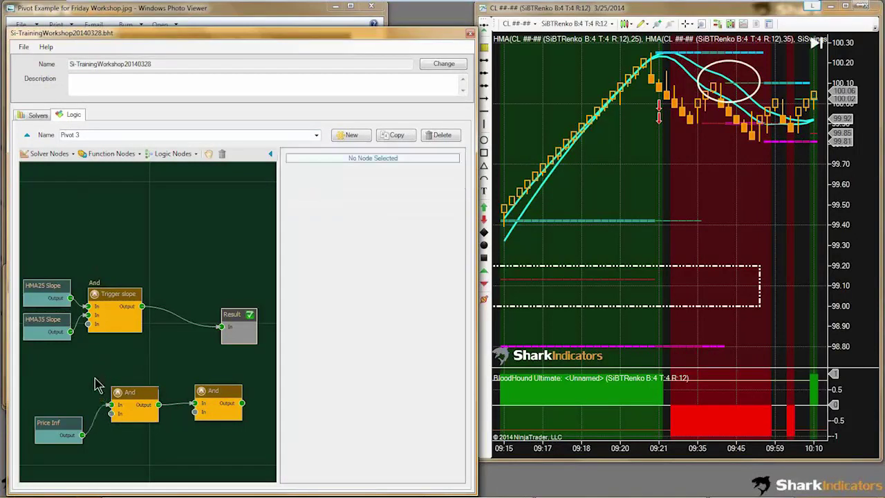
left_click(67, 155)
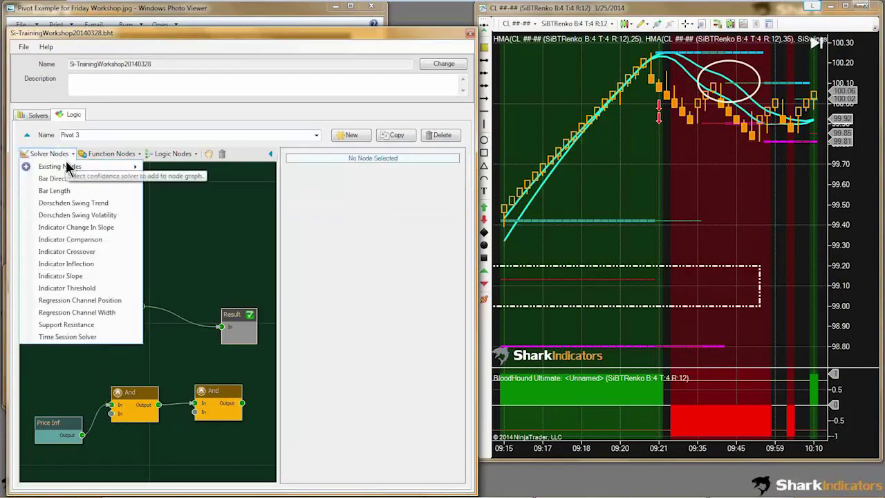
mouse_move(81, 166)
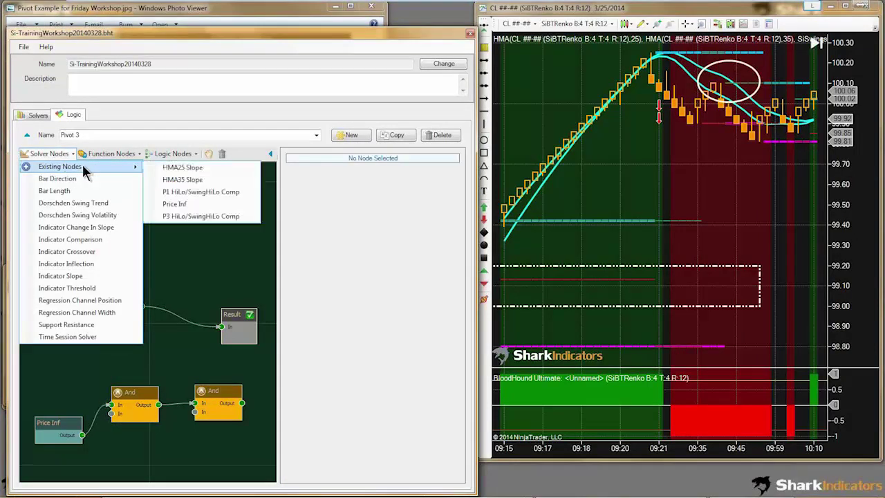
left_click(176, 216)
mouse_move(182, 329)
left_mouse_down()
mouse_move(83, 370)
mouse_move(55, 376)
mouse_move(49, 368)
mouse_move(208, 339)
mouse_move(221, 326)
mouse_move(181, 342)
mouse_move(190, 336)
left_mouse_up()
left_click_drag(63, 364, 70, 360)
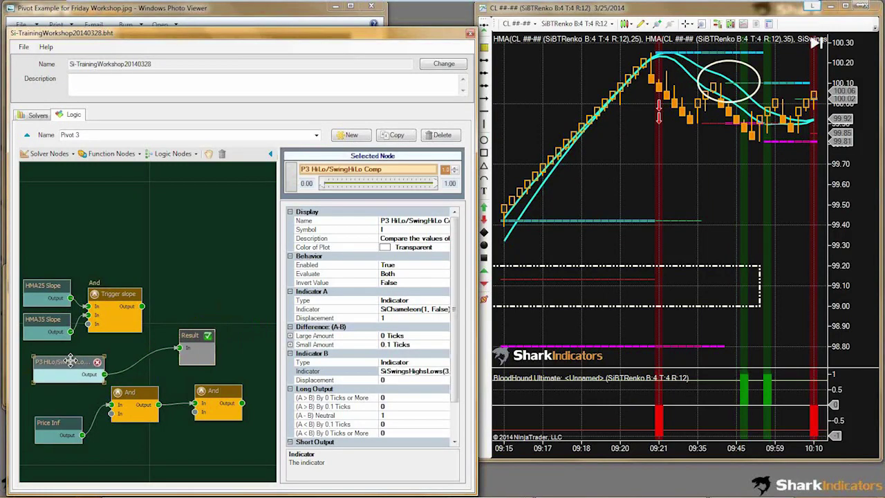
Set Indicator B of the P3 HiLo/SwingHiLo Comp node to use Tightests Bottoms for long and Tightest Tops for short.
left_click(401, 372)
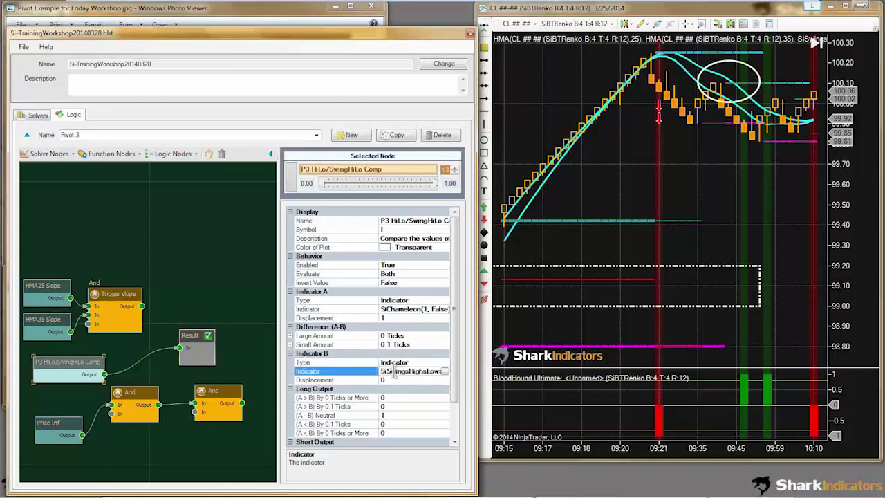
left_click(446, 372)
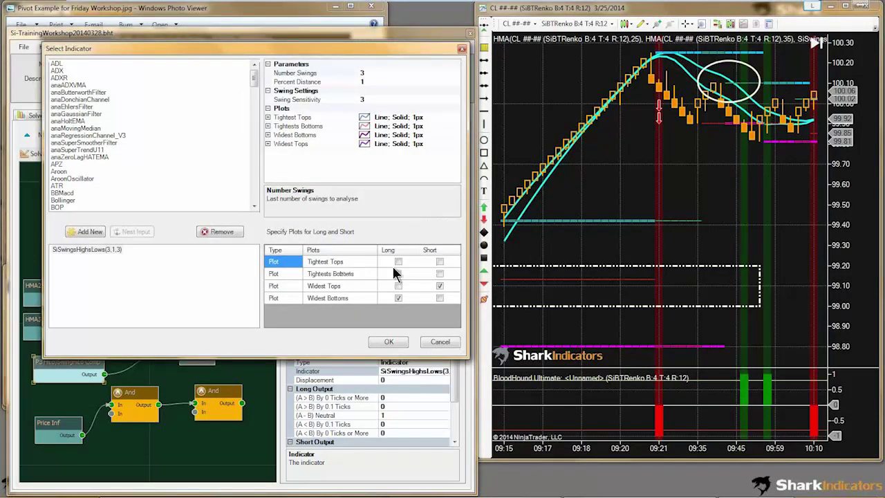
left_click(440, 261)
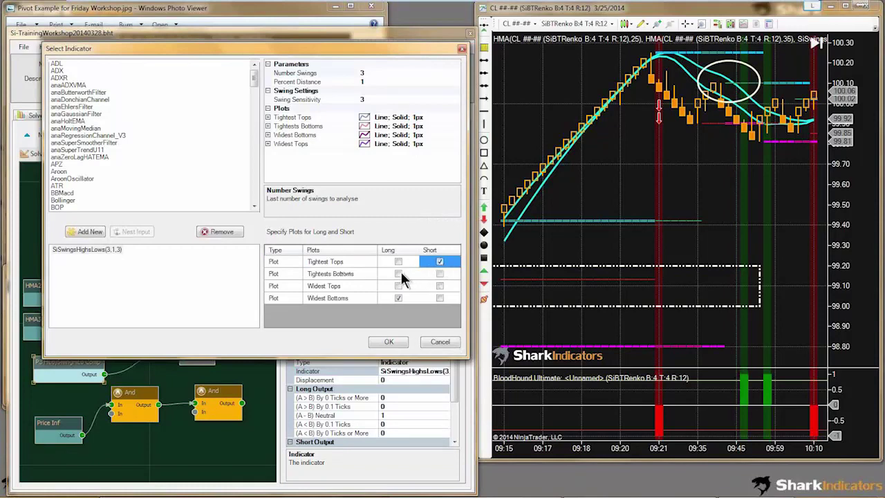
left_click(398, 274)
left_click(334, 277)
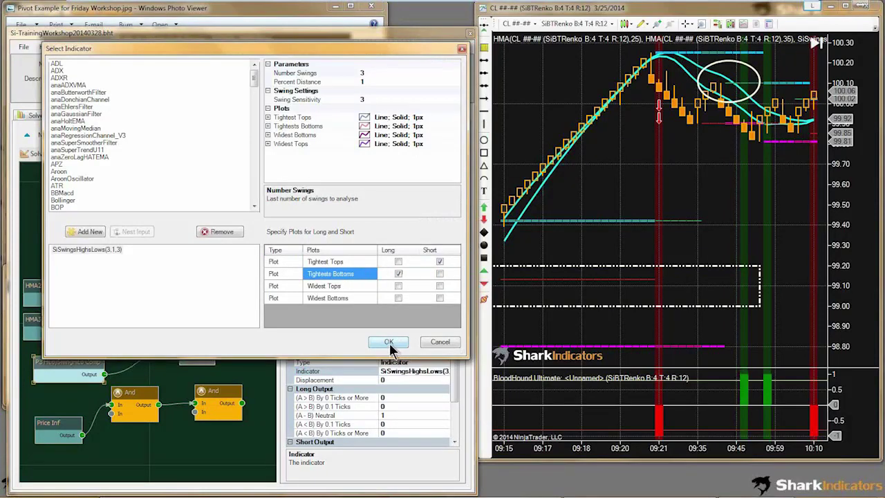
left_click(325, 263)
left_click(331, 277)
left_click(327, 262)
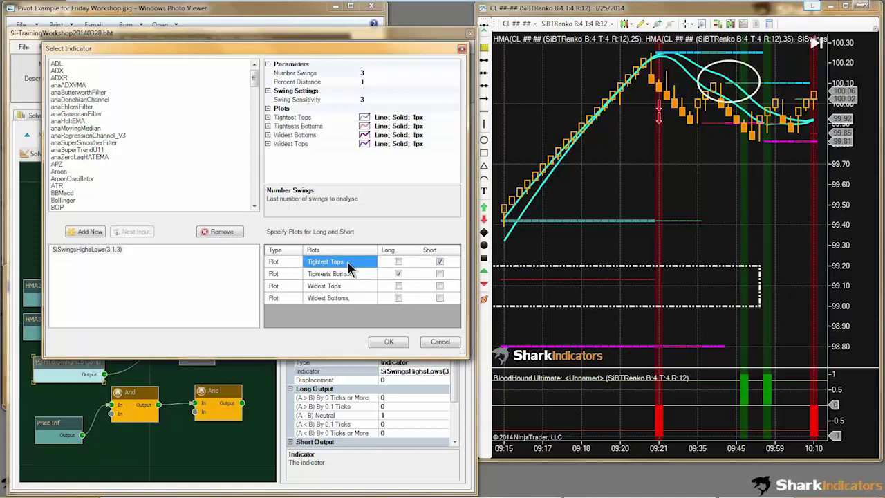
left_click(391, 342)
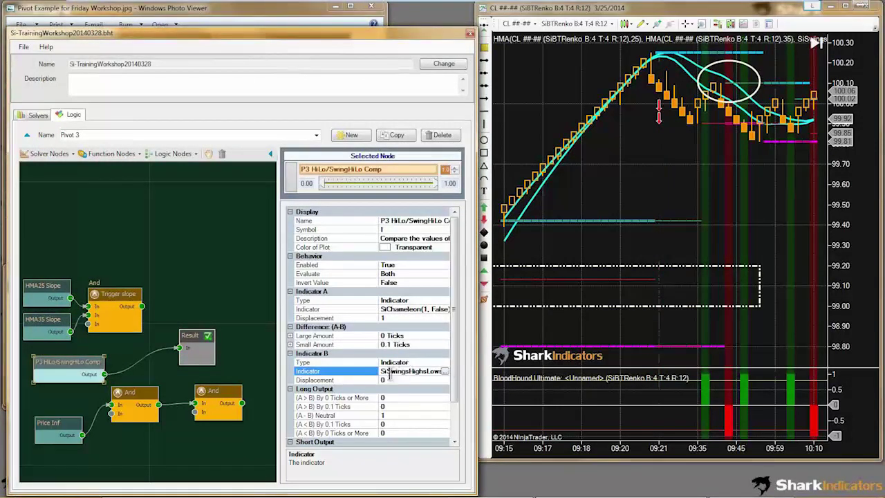
Review the P3 HiLo/SwingHiLo Comp signals against the swing levels on earlier and more recent chart bars.
left_click_drag(696, 159, 603, 157)
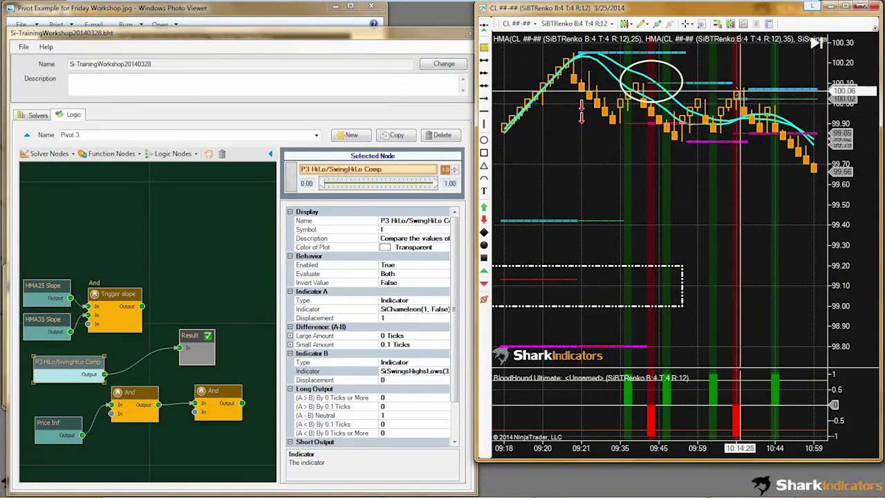
left_click_drag(584, 178, 634, 191)
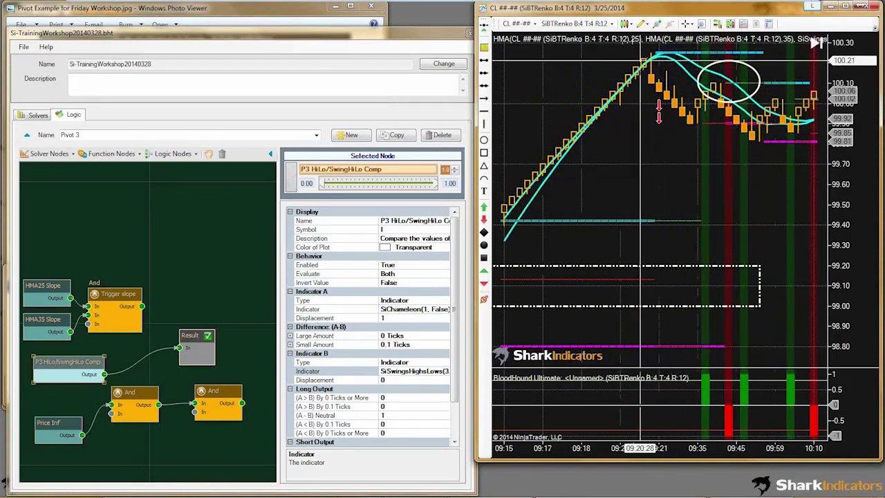
left_click_drag(655, 54, 731, 177)
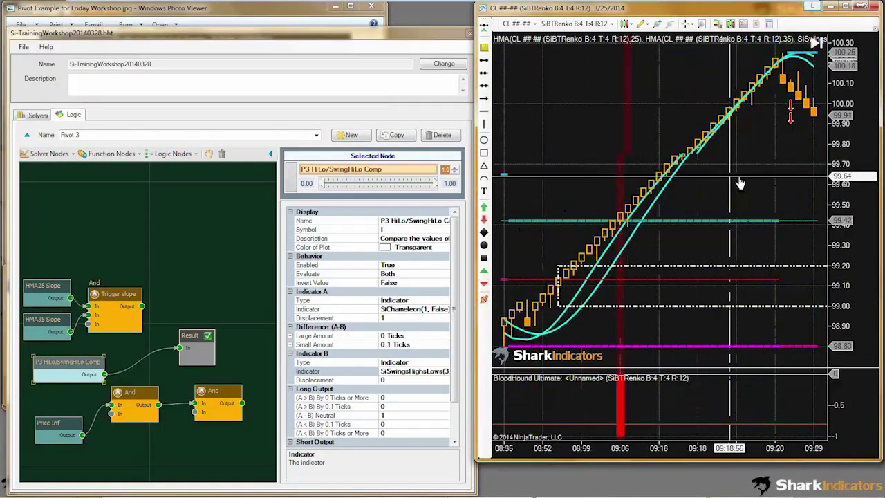
left_click_drag(520, 297, 598, 303)
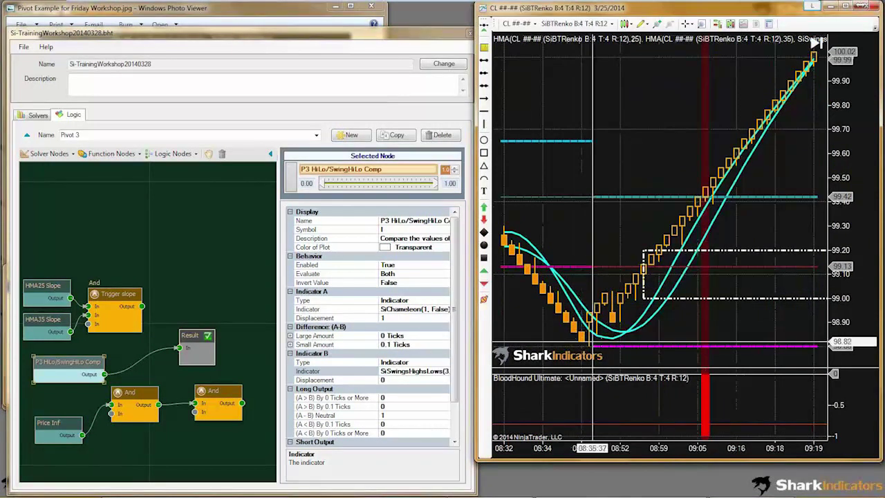
scroll(643, 277, "down", 5)
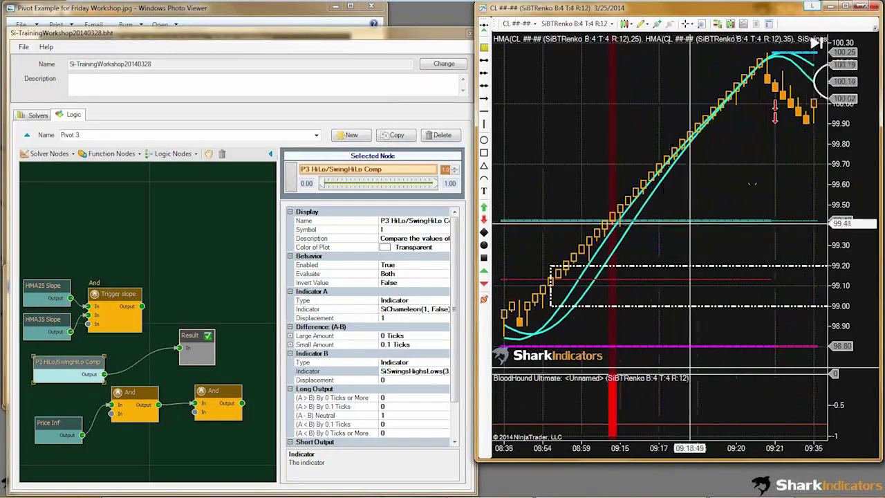
scroll(696, 193, "down", 5)
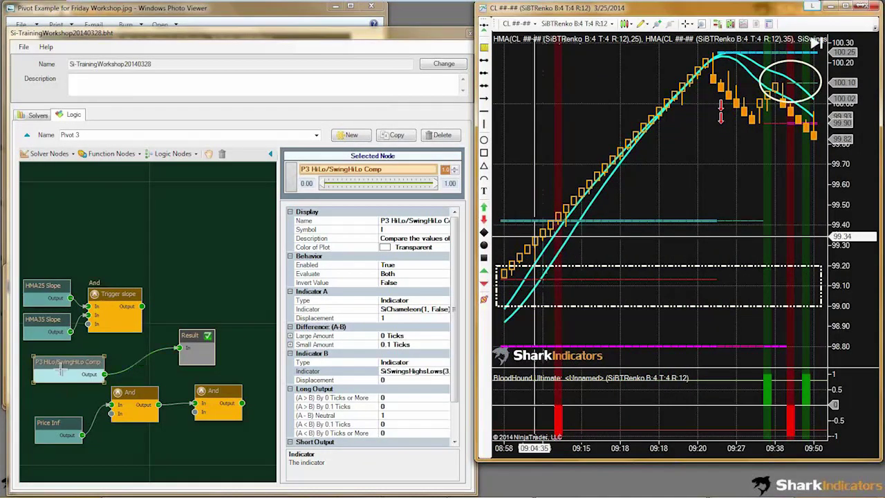
Connect P3 HiLo/SwingHiLo Comp to the And node shared with Price Inf, and route that And output to Result.
left_click_drag(61, 367, 55, 362)
left_click_drag(135, 403, 141, 402)
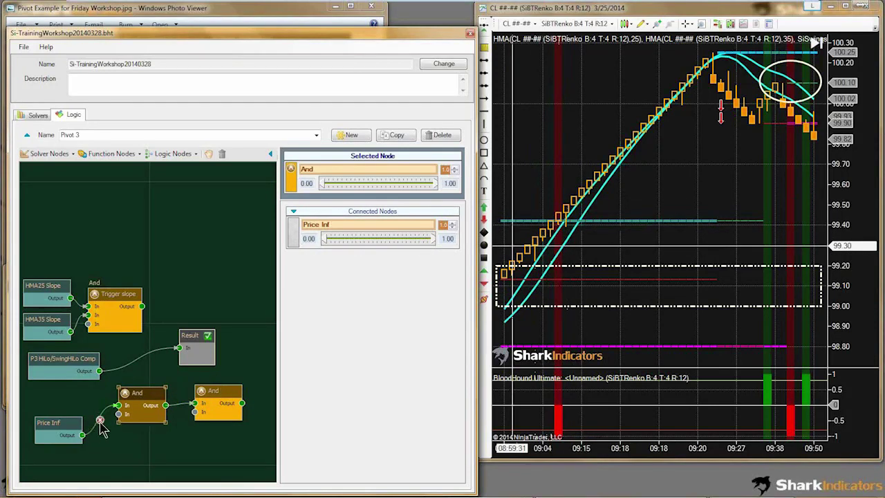
left_click(54, 429)
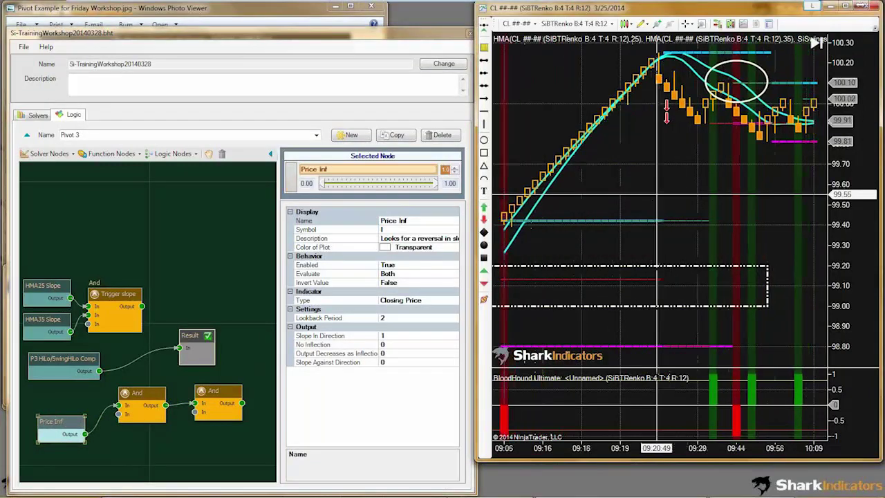
left_click_drag(100, 371, 119, 409)
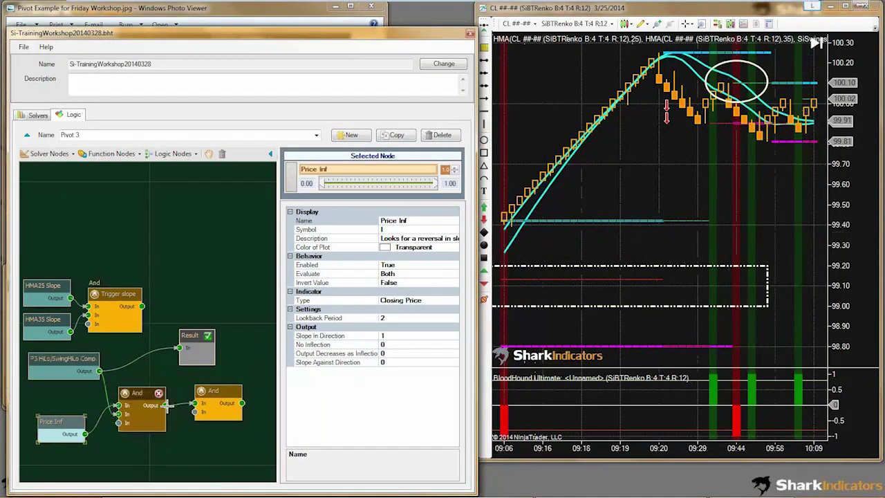
left_click_drag(191, 337, 210, 339)
left_click(72, 380)
left_click_drag(73, 382, 69, 392)
left_click(62, 422)
left_click_drag(62, 421, 66, 419)
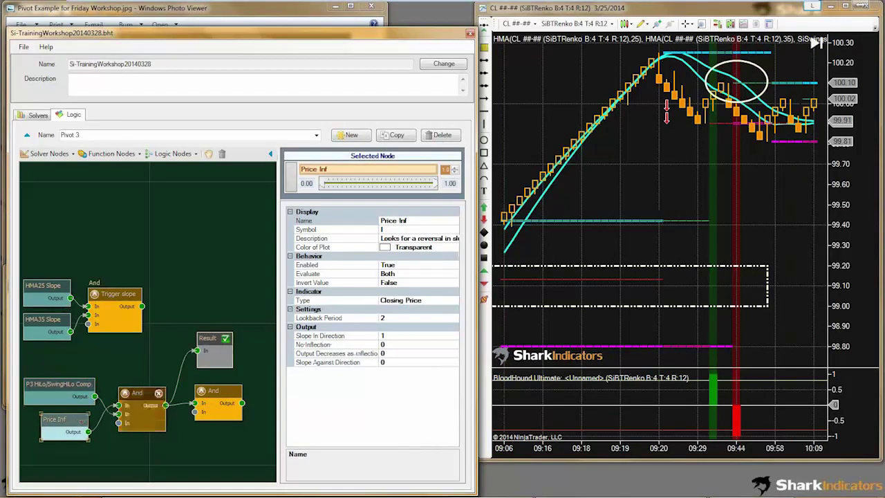
Check the chart for signals produced by combining P3 HiLo/SwingHiLo Comp with Price Inf.
scroll(702, 199, "up", 5)
scroll(701, 199, "up", 5)
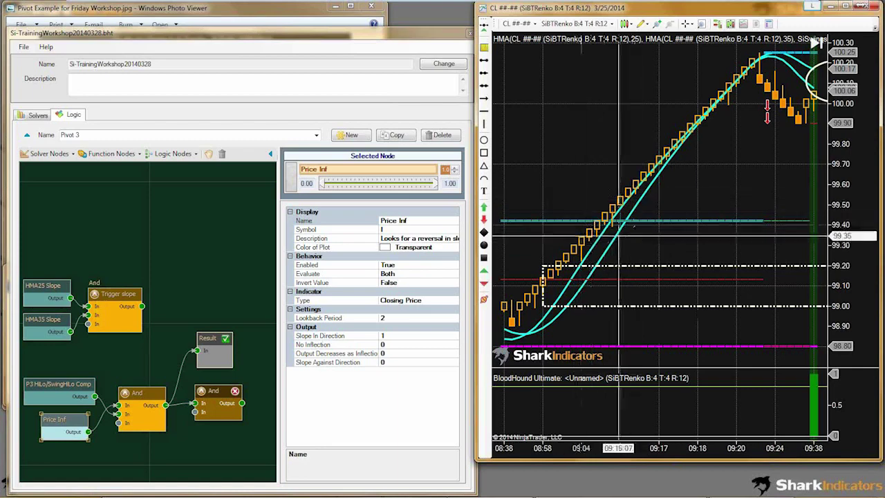
scroll(743, 188, "down", 10)
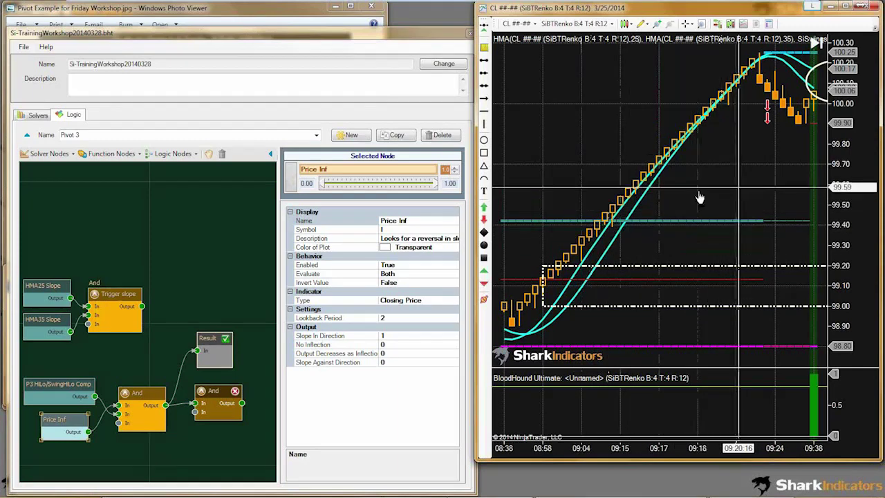
scroll(760, 207, "down", 4)
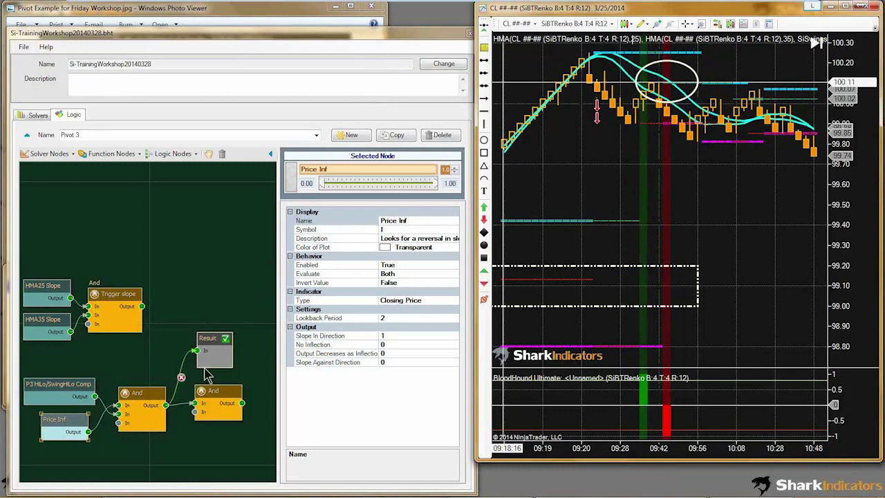
Feed Trigger slope into the final And node alongside the lower And, route its output to Result, and tidy the node layout.
left_click_drag(214, 340, 238, 317)
left_click_drag(217, 392, 196, 331)
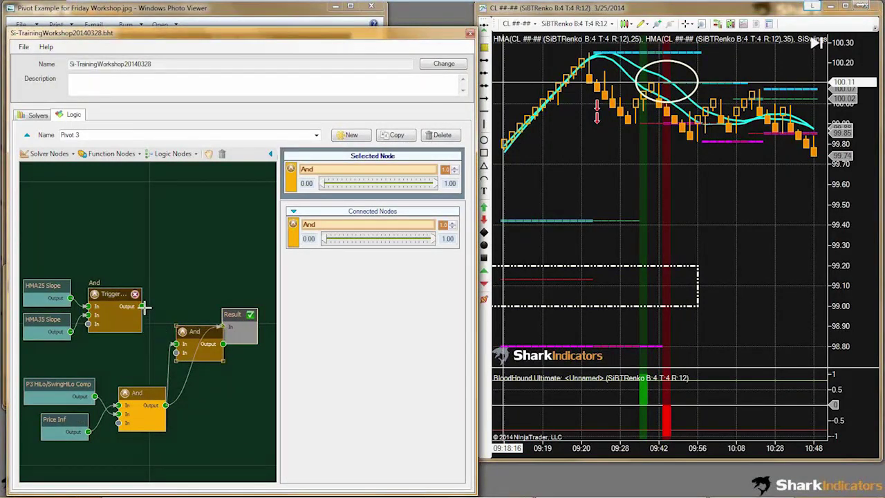
left_click_drag(142, 307, 175, 344)
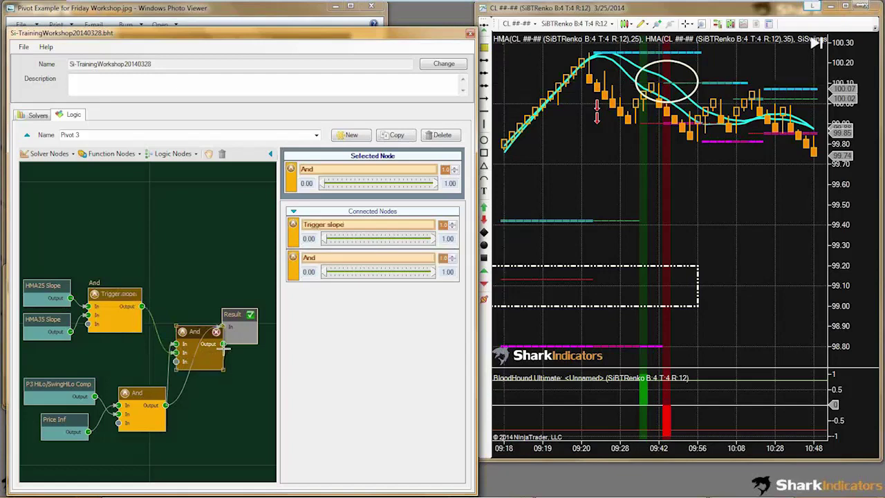
left_click_drag(235, 328, 250, 332)
left_click(197, 333)
left_click_drag(197, 333, 193, 332)
left_click(142, 393)
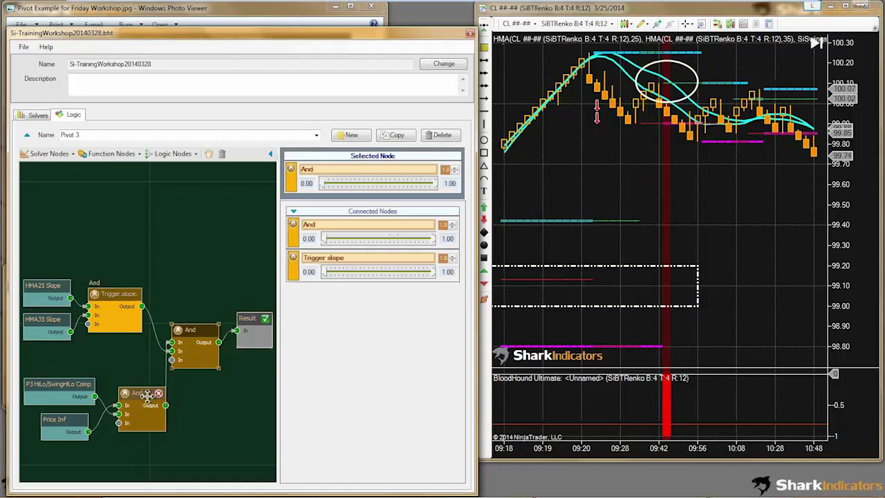
left_click_drag(141, 393, 137, 393)
Widen the chart window to cover more bars and review the Pivot 3 signals.
left_click(588, 200)
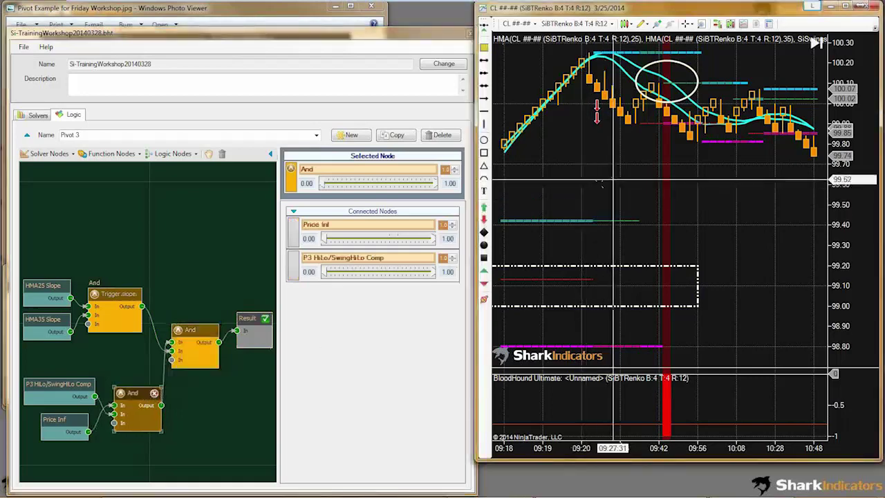
left_click_drag(470, 179, 229, 180)
mouse_move(640, 178)
left_mouse_down()
mouse_move(612, 181)
mouse_move(634, 180)
left_mouse_up()
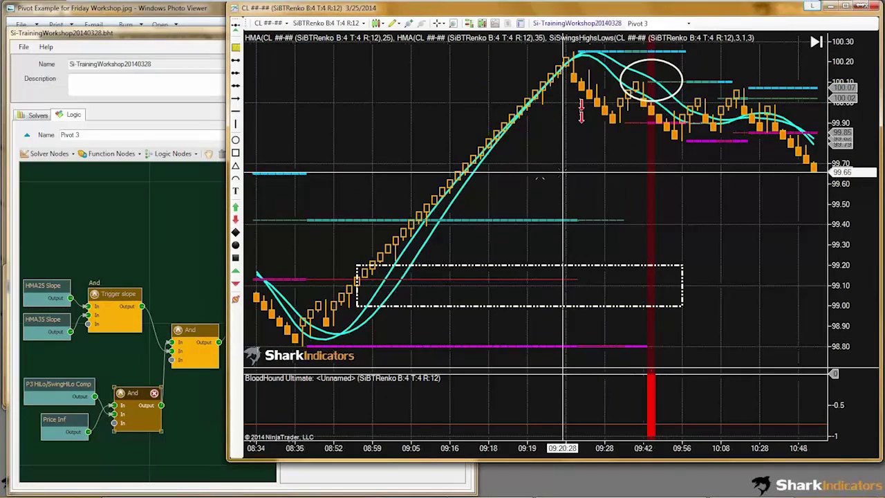
Bring the logic editor forward and shift Trigger slope, the P3 HiLo/SwingHiLo Comp solver and the lower And node to adjust spacing.
left_click(163, 248)
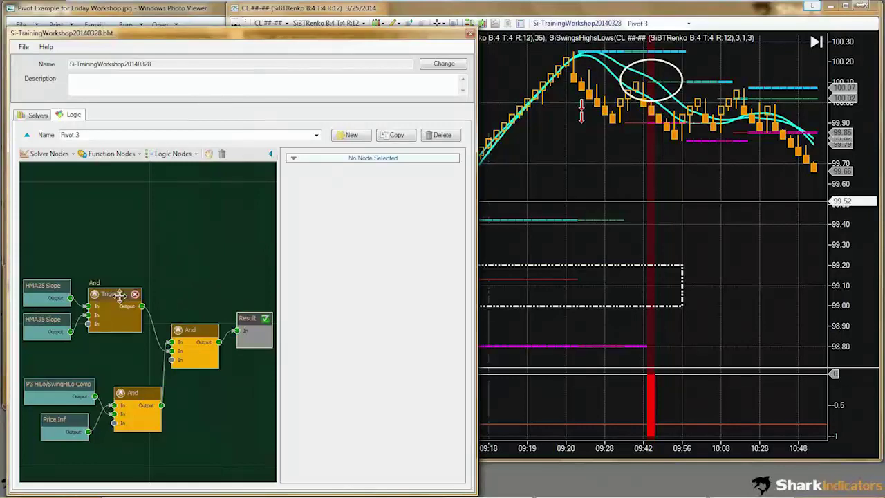
left_click_drag(118, 296, 126, 292)
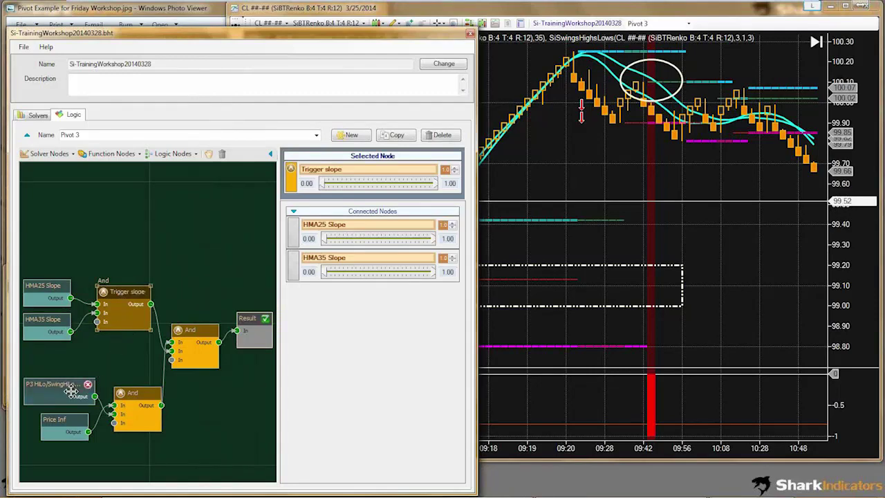
mouse_move(71, 391)
left_mouse_down()
mouse_move(50, 388)
mouse_move(69, 387)
left_mouse_up()
left_click_drag(48, 268, 90, 454)
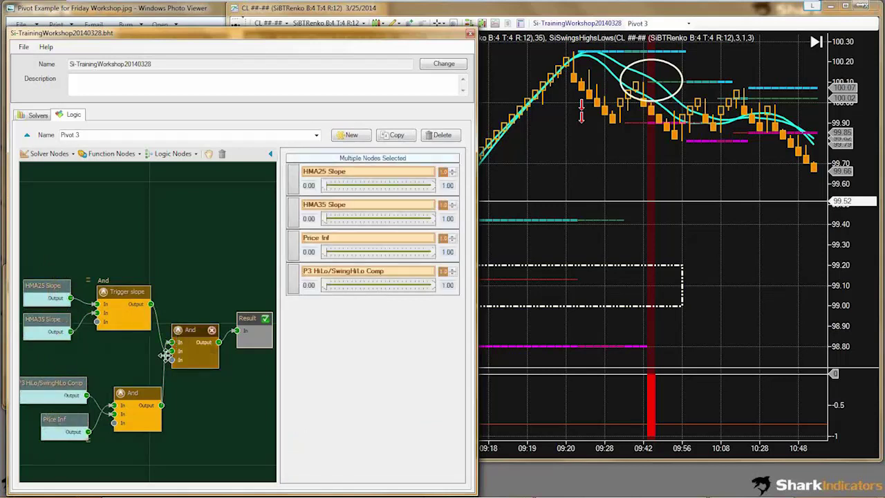
left_click_drag(131, 394, 125, 388)
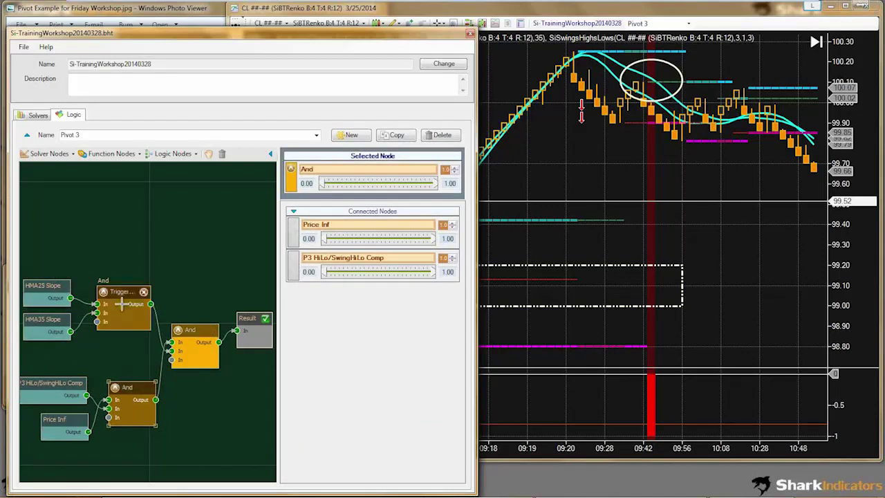
left_click(122, 299)
left_click(195, 333)
left_click_drag(155, 388, 216, 374)
left_click_drag(122, 293, 192, 287)
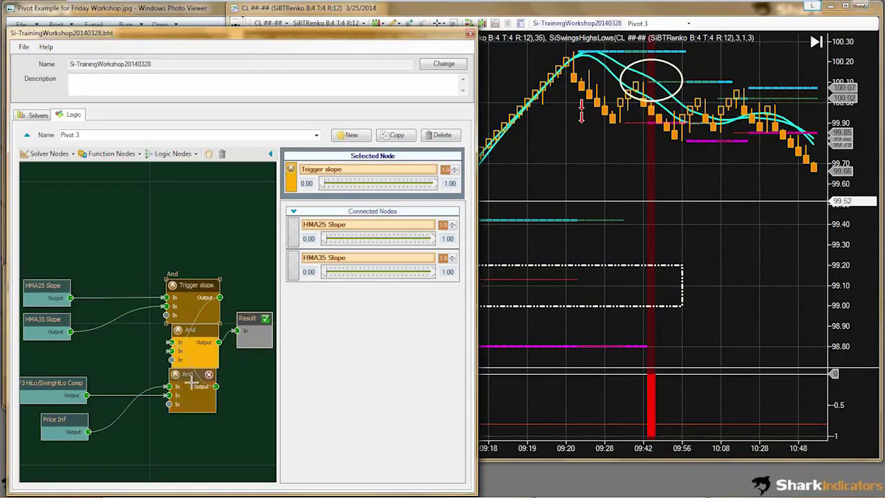
left_click_drag(197, 288, 124, 296)
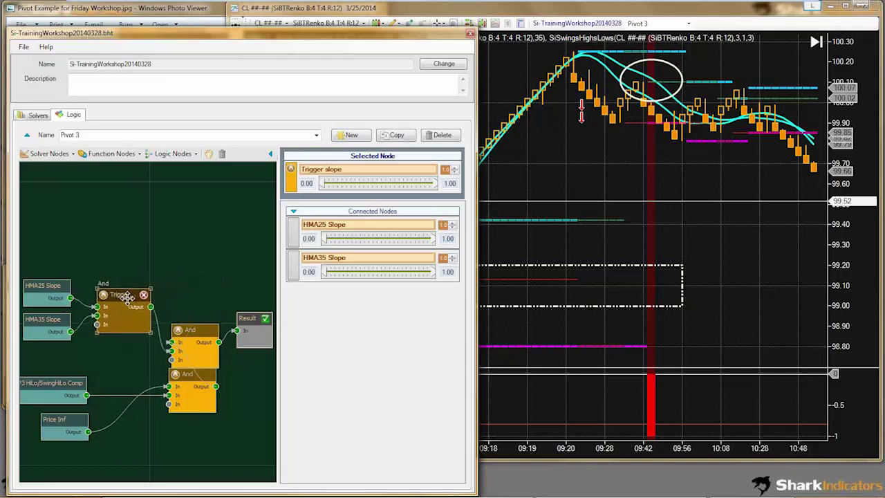
left_click_drag(170, 378, 127, 388)
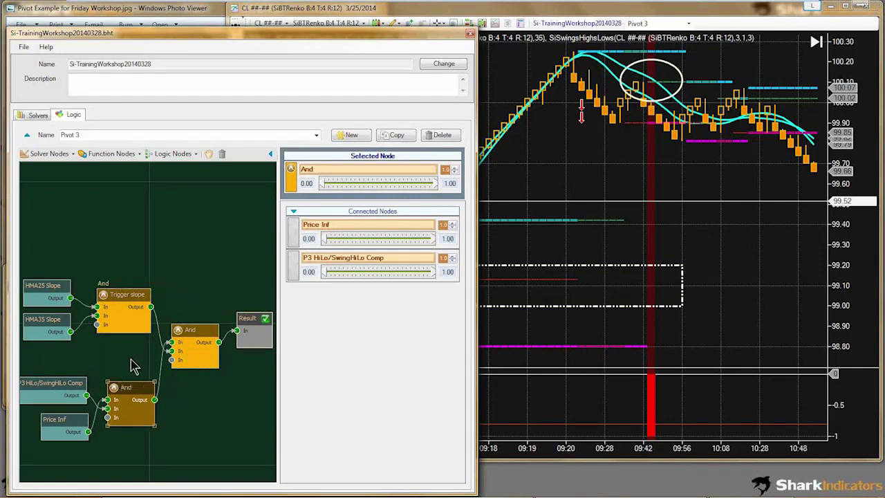
Rename the And node fed by P3 HiLo/SwingHiLo Comp and Price Inf as Pivot3, and nudge both input And nodes into place.
left_click_drag(133, 364, 77, 426)
left_click_drag(125, 389, 126, 389)
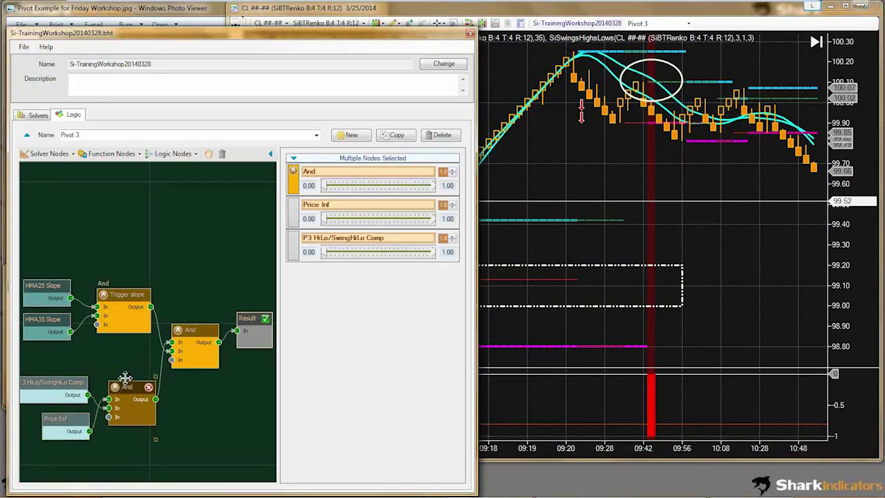
left_click_drag(113, 298, 121, 291)
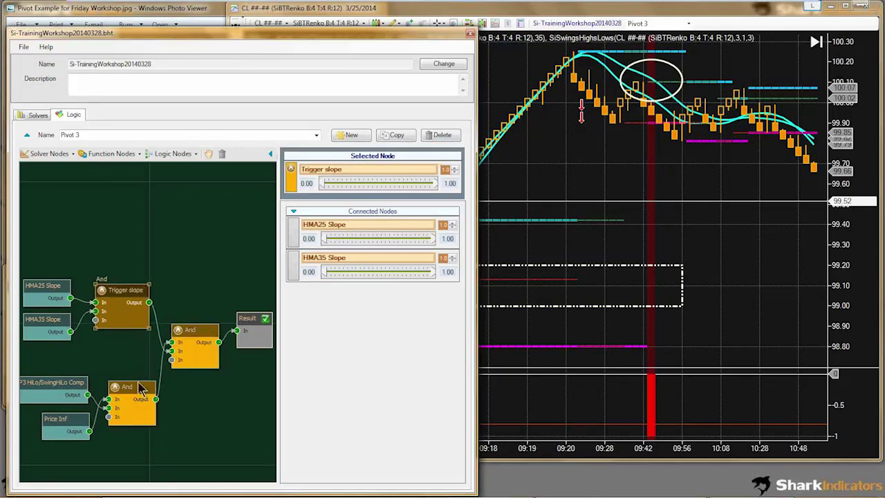
left_click_drag(127, 387, 133, 386)
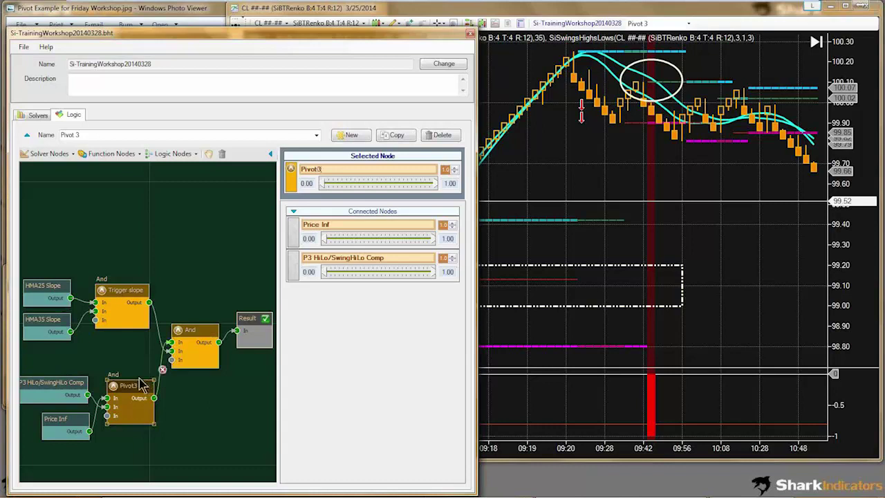
left_click_drag(125, 385, 125, 387)
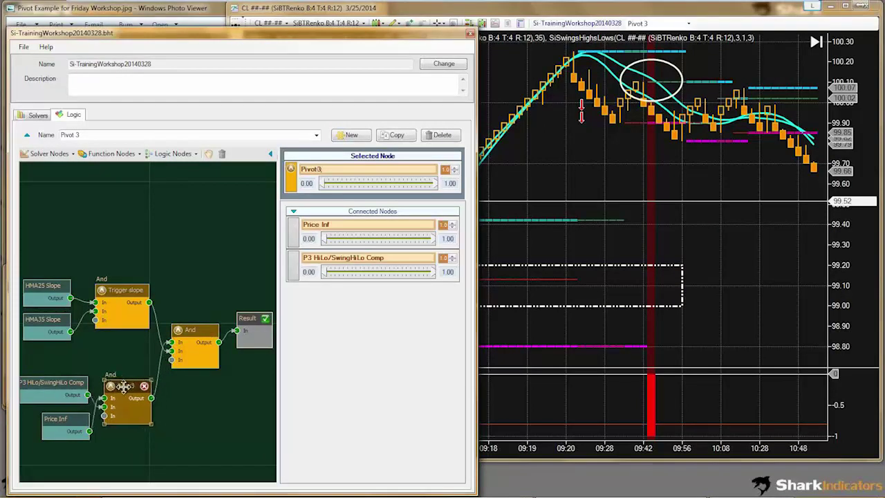
Open the Pivot 1 logic and rename the And node fed by P1 HiLo/SwingHiLo Comp and Price Inf as Pivot1.
left_click(320, 139)
left_click(78, 152)
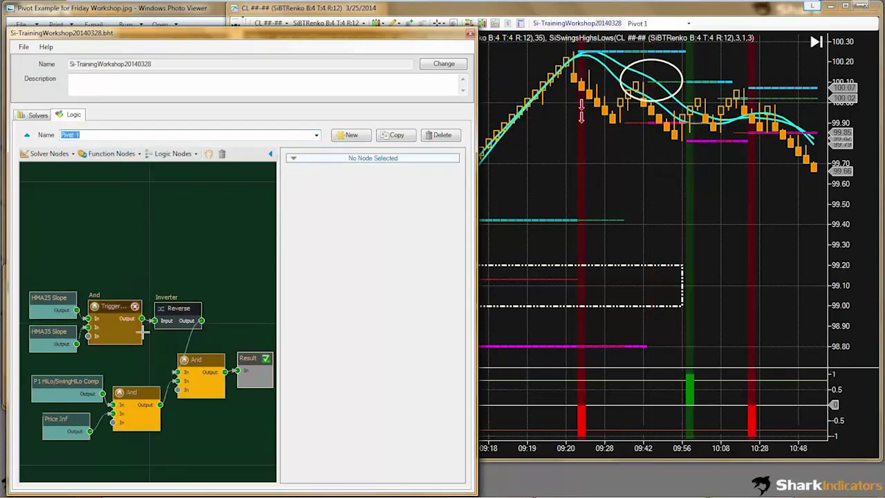
left_click(134, 393)
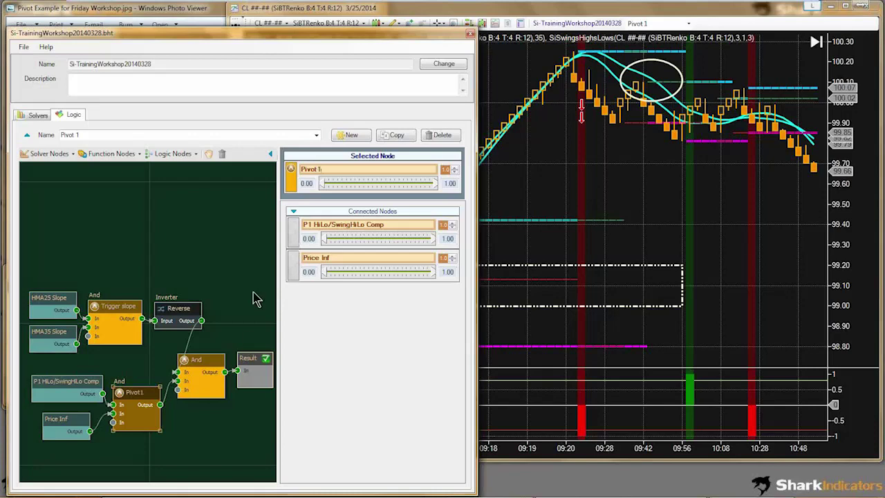
left_click(212, 358)
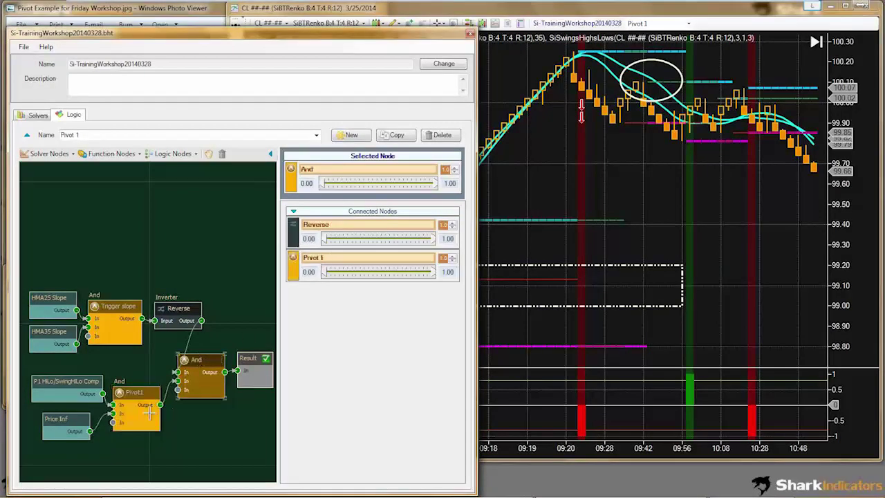
Examine the Pivot 1 logic group by group: the Pivot1 branch, the final And, the Reverse inverter and the four solvers.
left_click_drag(142, 449, 29, 373)
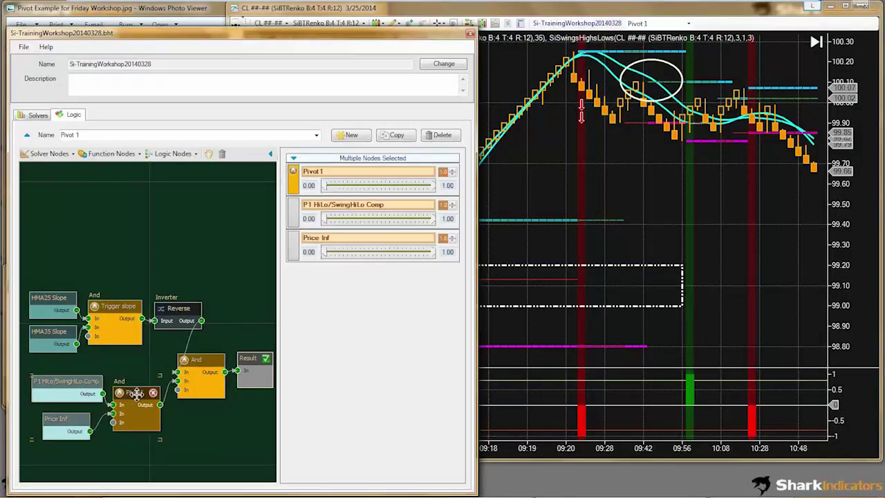
left_click_drag(127, 392, 135, 393)
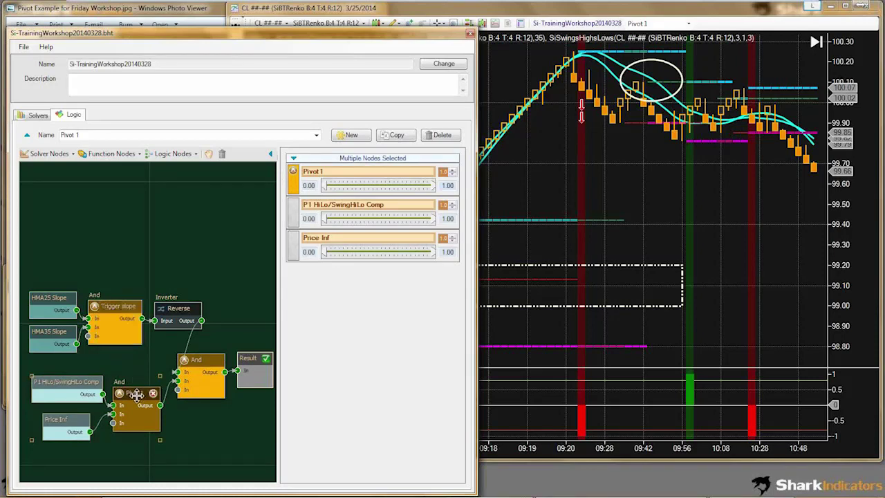
left_click_drag(139, 393, 135, 394)
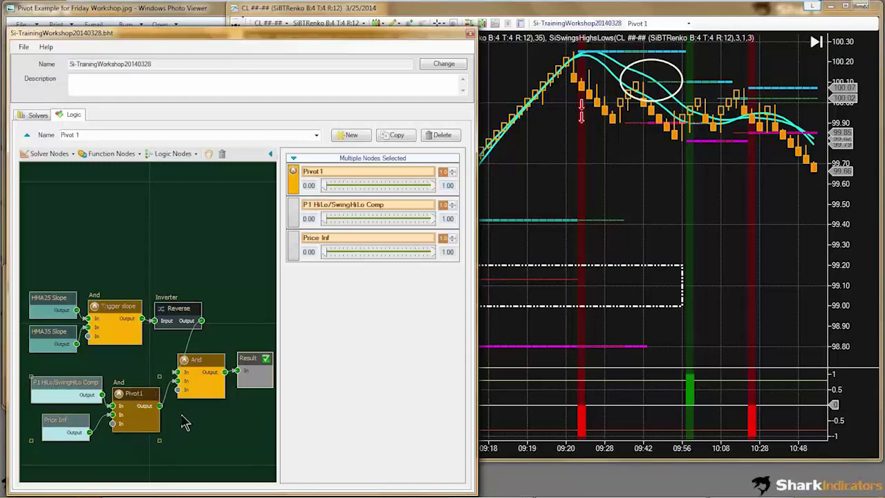
left_click(194, 433)
left_click_drag(202, 434, 105, 382)
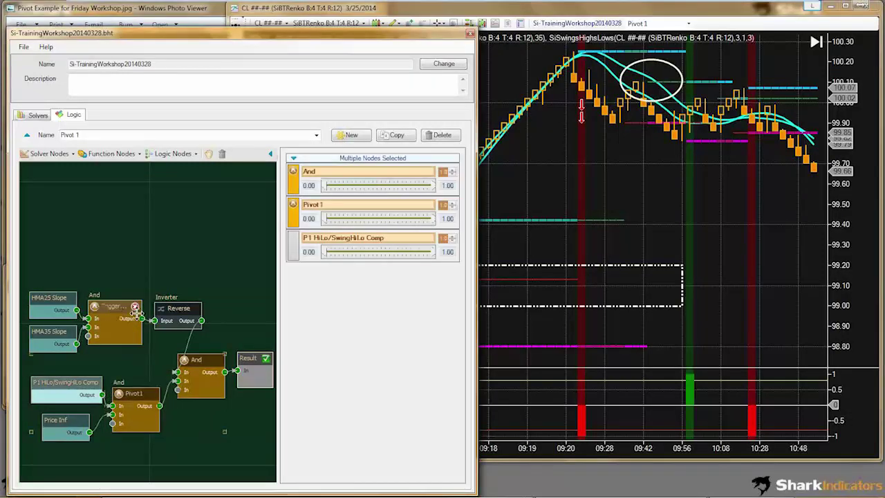
left_click_drag(179, 309, 187, 312)
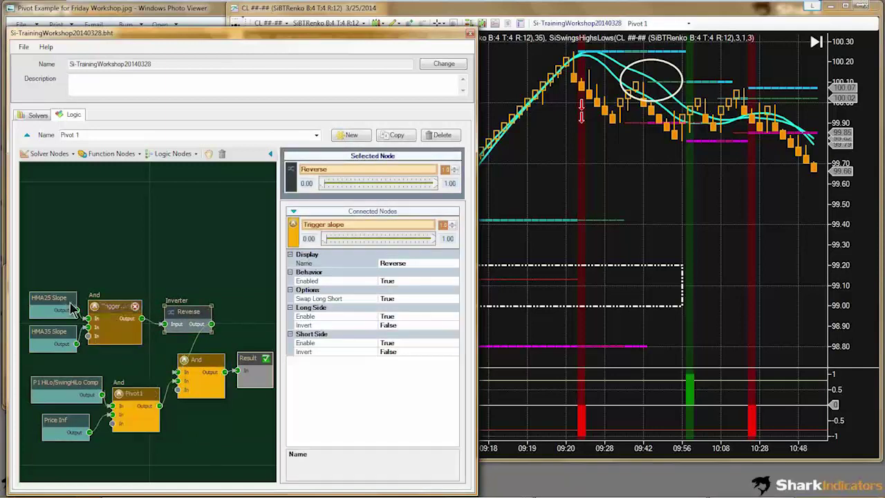
left_click_drag(61, 280, 47, 453)
left_click_drag(57, 416, 55, 418)
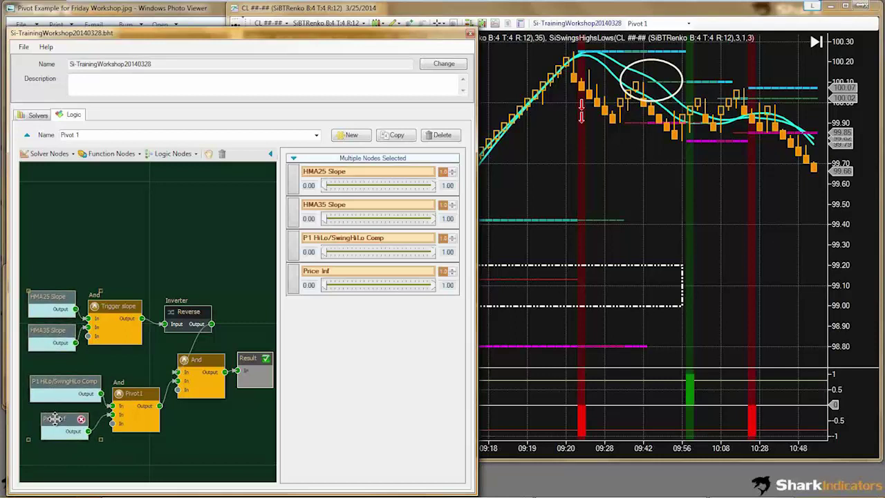
left_click_drag(184, 312, 179, 311)
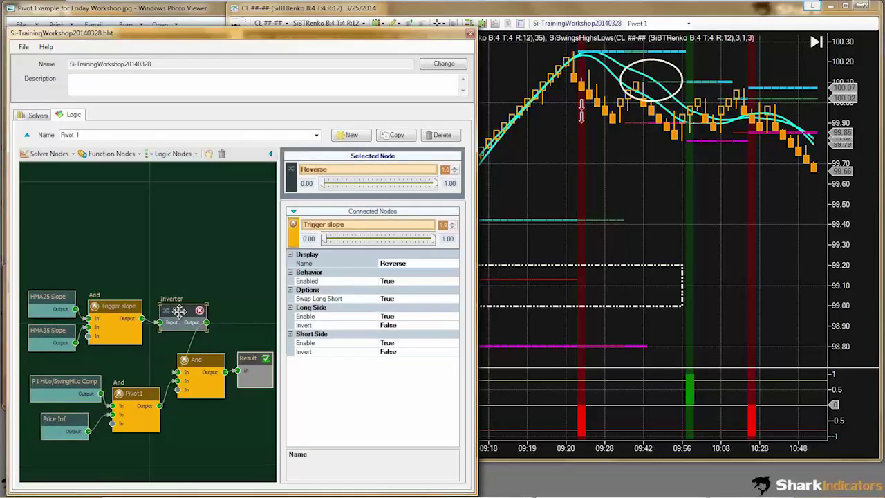
Switch back to the Pivot 3 logic for a look at its node structure.
left_click(316, 135)
left_click(196, 160)
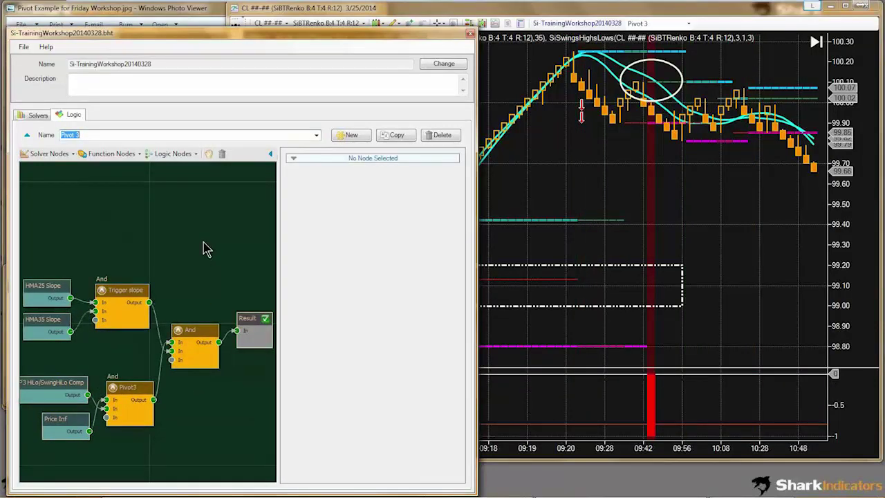
left_click(172, 224)
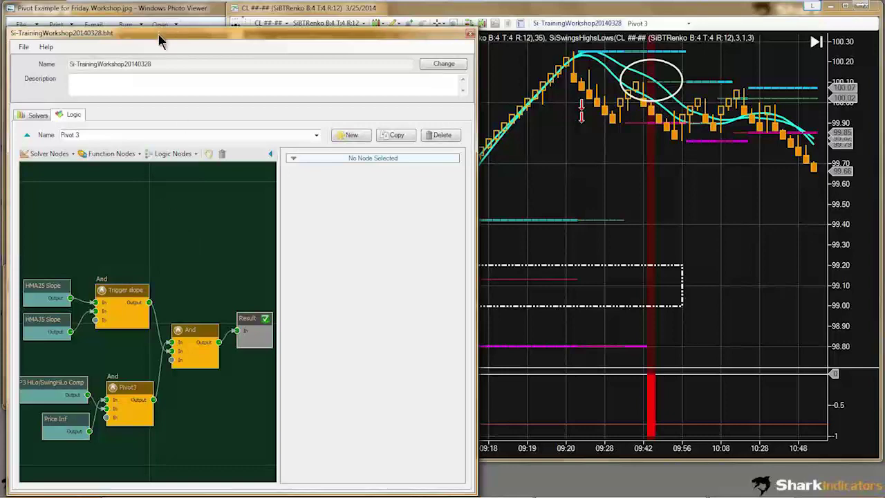
Move the template window aside and examine the pivots marked in the Pivot Example image.
left_click_drag(177, 39, 451, 27)
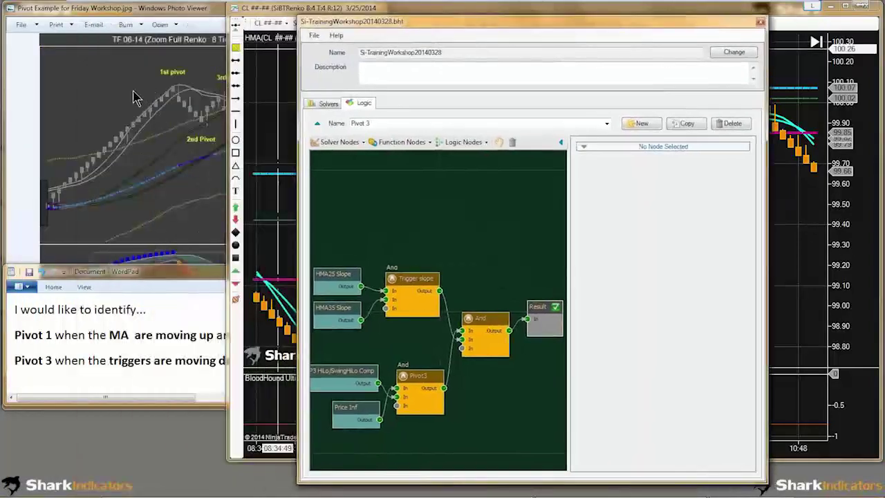
left_click(140, 95)
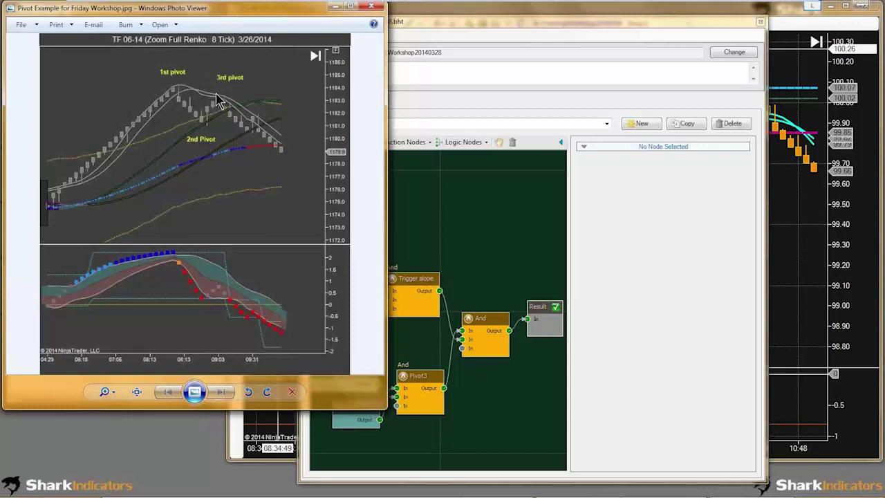
left_click(441, 223)
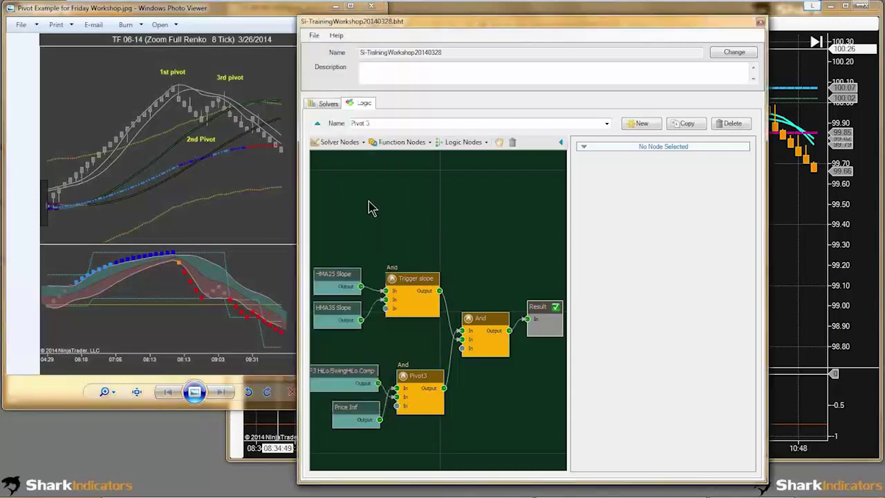
Widen and reposition the template window, open the Pivot 1 logic and make a copy of it.
left_click_drag(297, 186, 107, 187)
left_click_drag(329, 28, 253, 20)
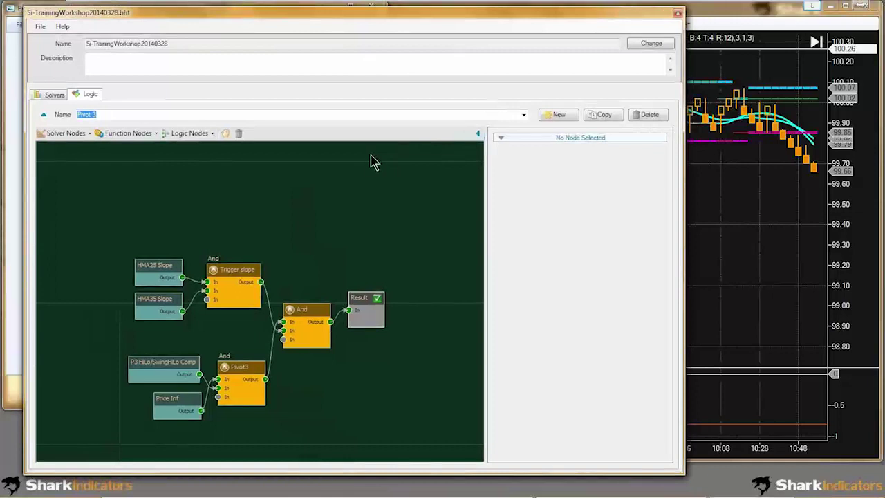
left_click(524, 115)
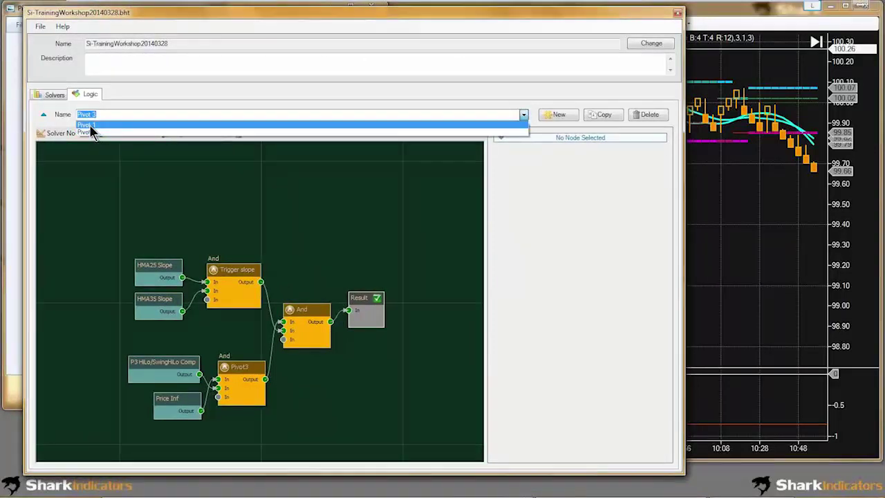
left_click(91, 130)
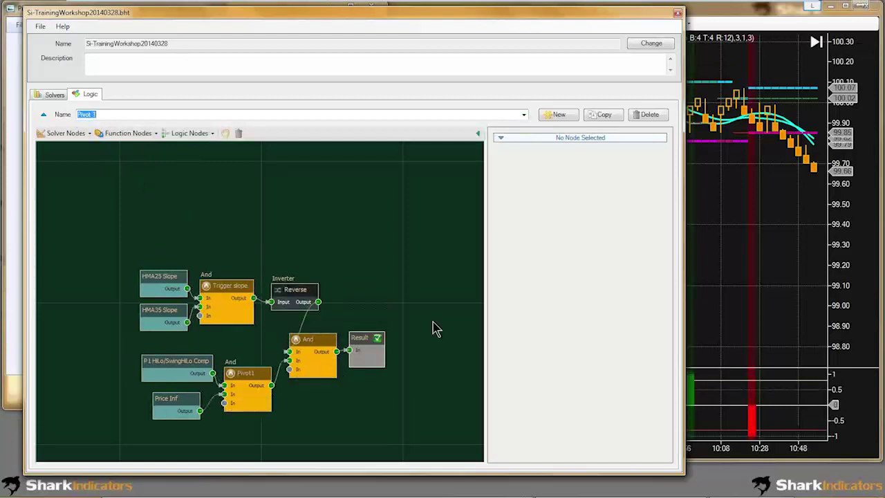
left_click(606, 121)
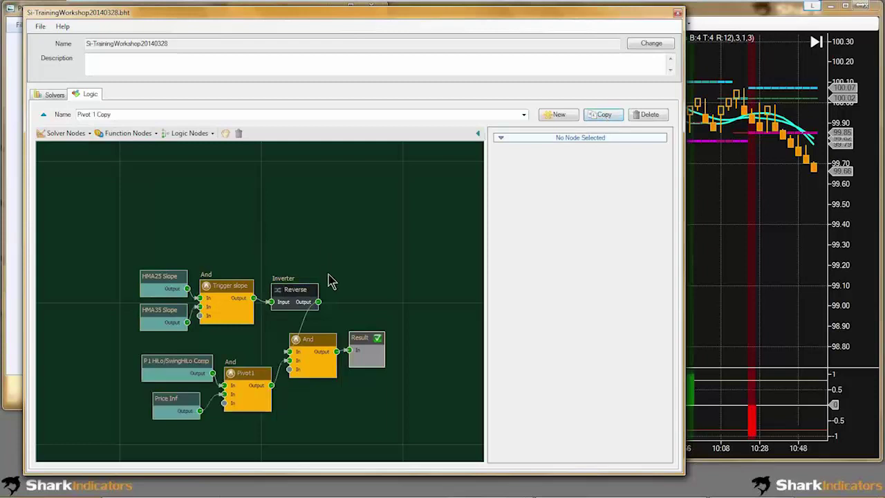
Rename the copied logic as Pivot 1+3.
left_click(122, 115)
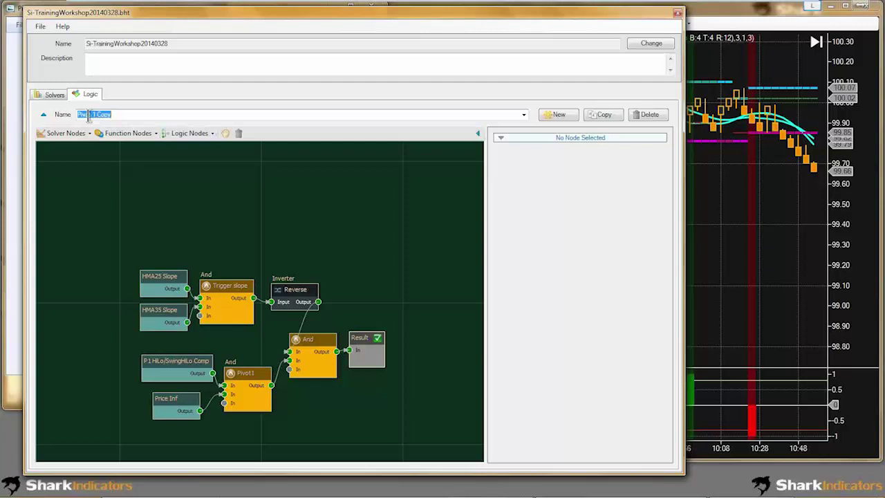
left_click(95, 115)
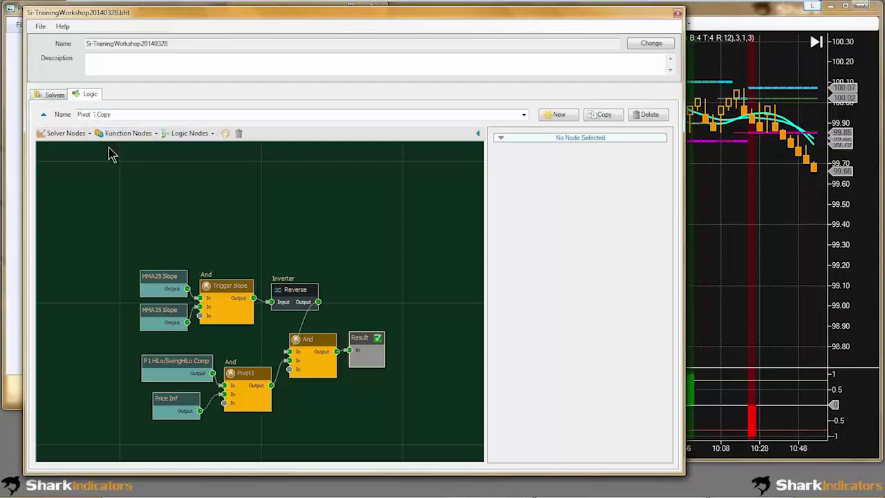
type("-a")
key("Delete")
key("Delete")
Shift the whole node group toward the canvas's upper area and move Result away from the final And node to make room.
left_click_drag(317, 416, 96, 195)
left_click_drag(358, 341, 366, 304)
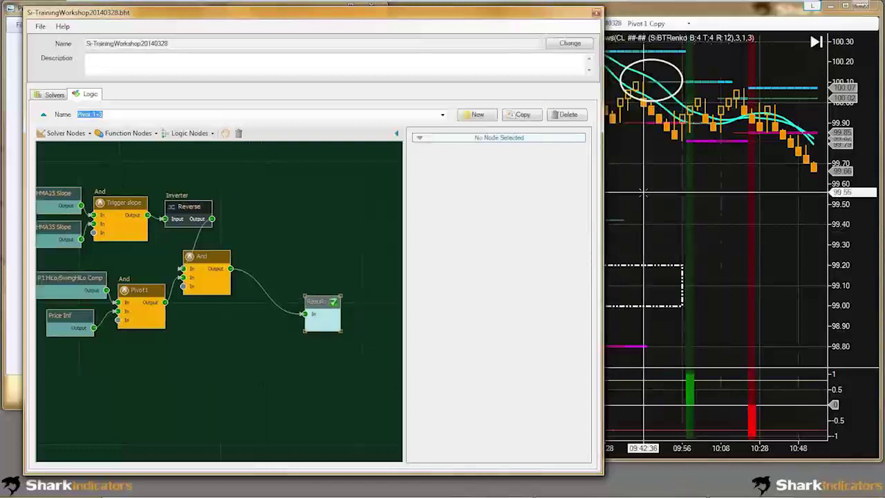
Display the Pivot 1 logic and then the Pivot 3 logic on the CL chart to compare their signals.
left_click(643, 193)
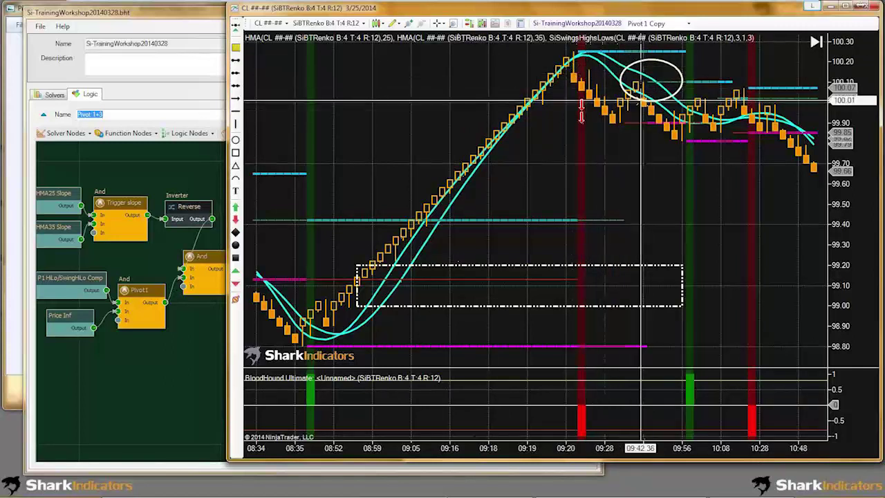
left_click(688, 24)
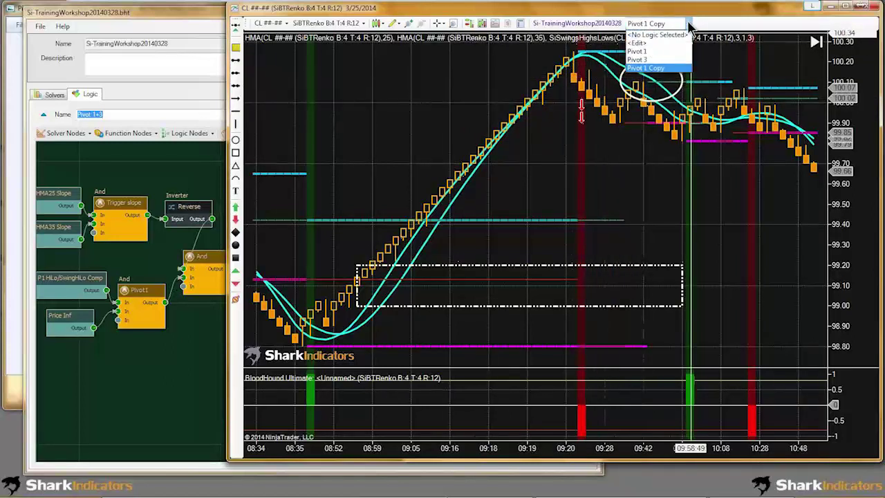
left_click(651, 51)
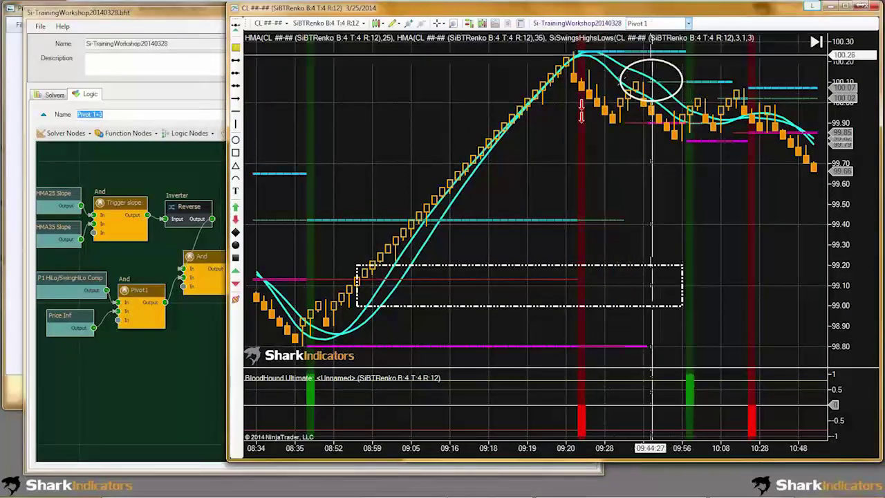
left_click(688, 25)
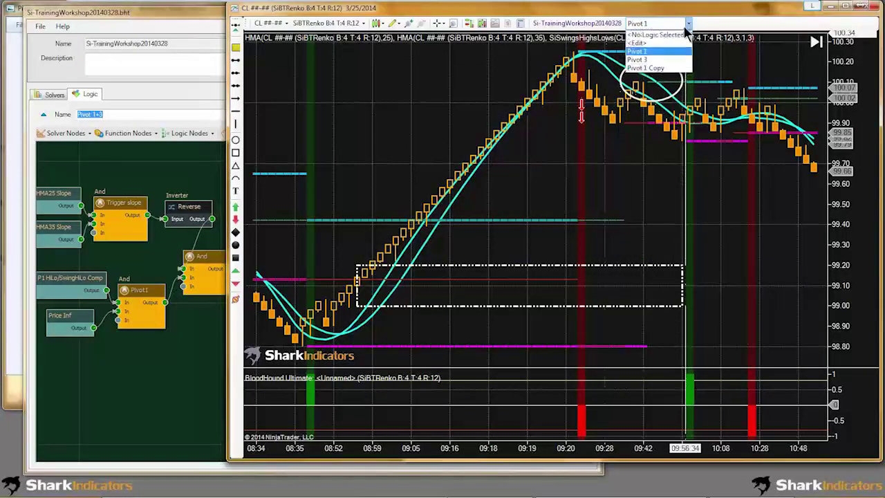
left_click(655, 60)
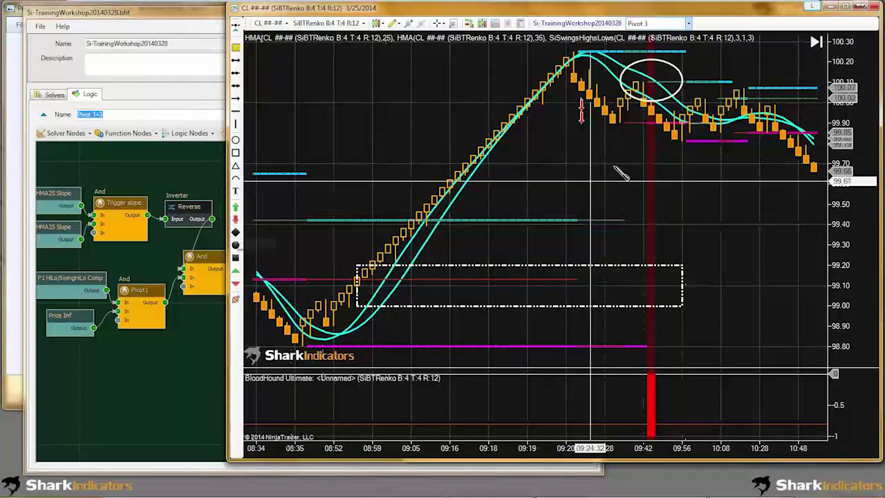
Mark the Pivot 3 signal bar with downward arrows and switch the chart back to the Pivot 1 logic.
left_click(650, 132)
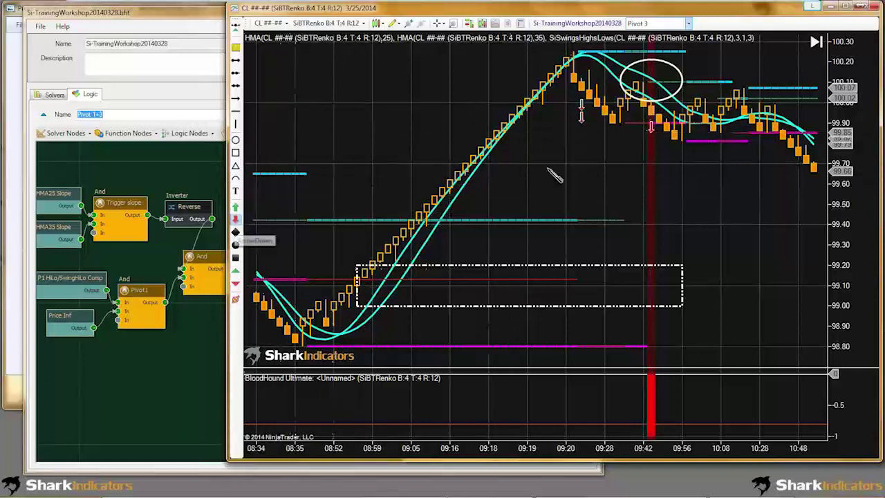
left_click(650, 144)
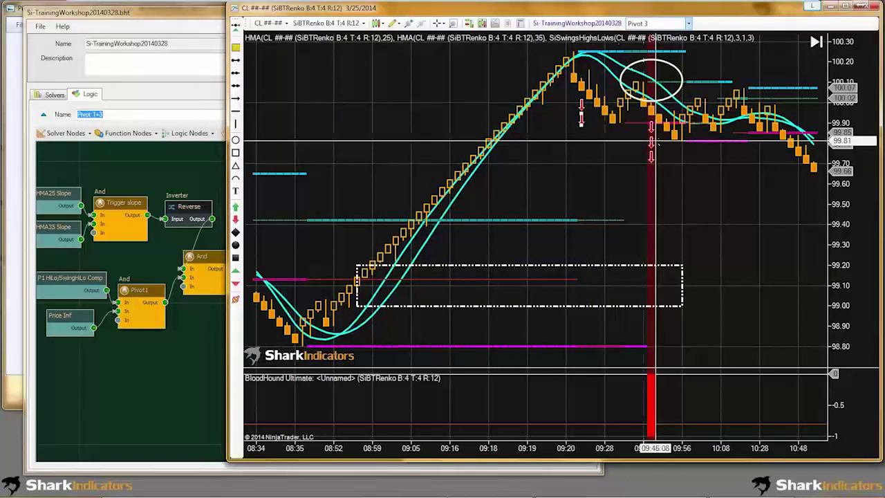
left_click(691, 25)
left_click(643, 59)
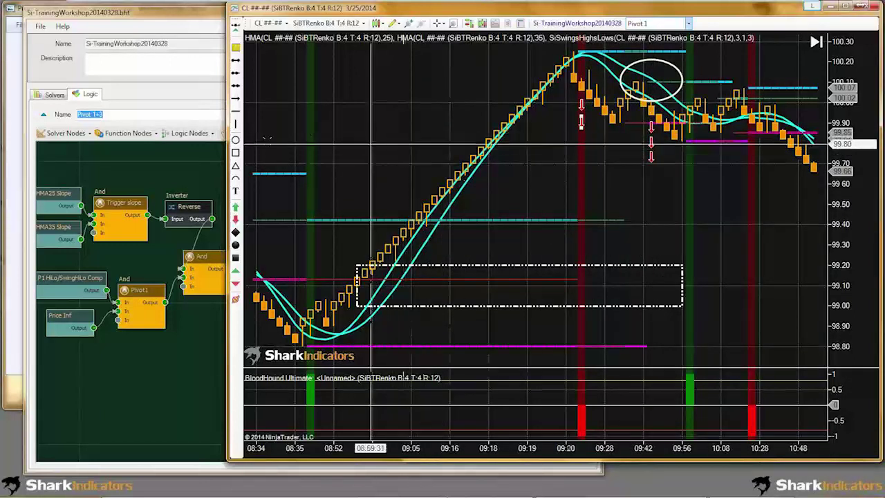
In the Pivot 1+3 logic, name both the final And node and the And node fed by P1 HiLo/Swing Comp as Pivot 1.
left_click(155, 138)
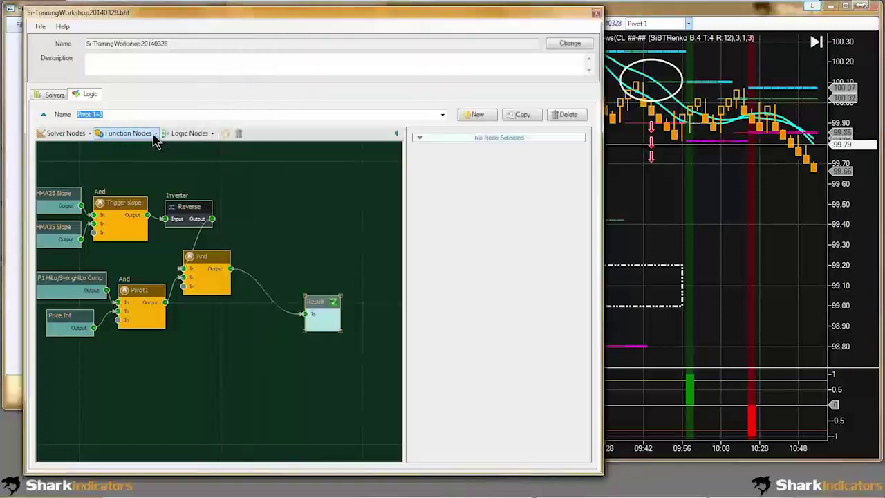
left_click(155, 135)
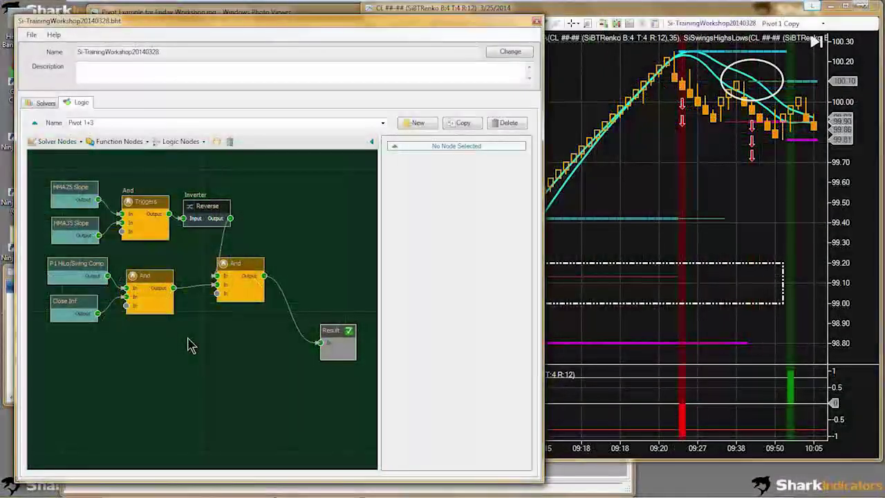
left_click(237, 263)
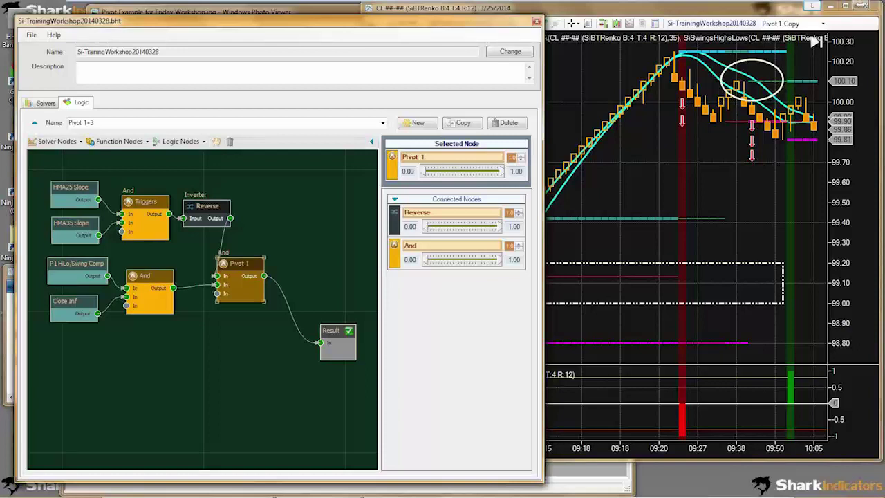
left_click(298, 262)
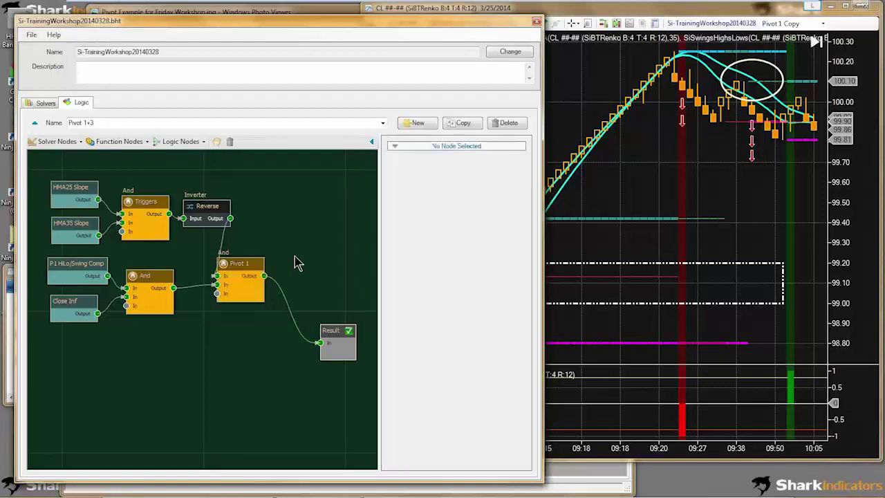
left_click(147, 278)
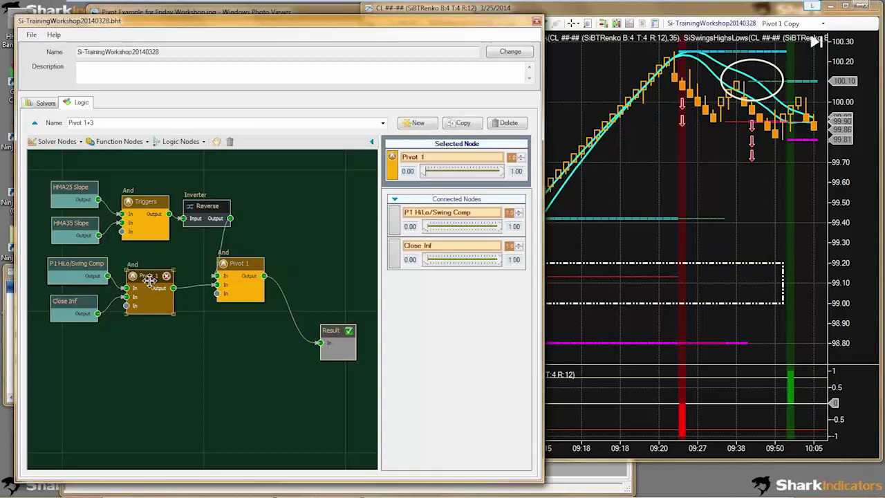
Nudge the final Pivot 1 node and the Reverse node apart to tidy their connection.
left_click_drag(235, 263, 244, 262)
left_click(202, 206)
left_click_drag(203, 205, 197, 210)
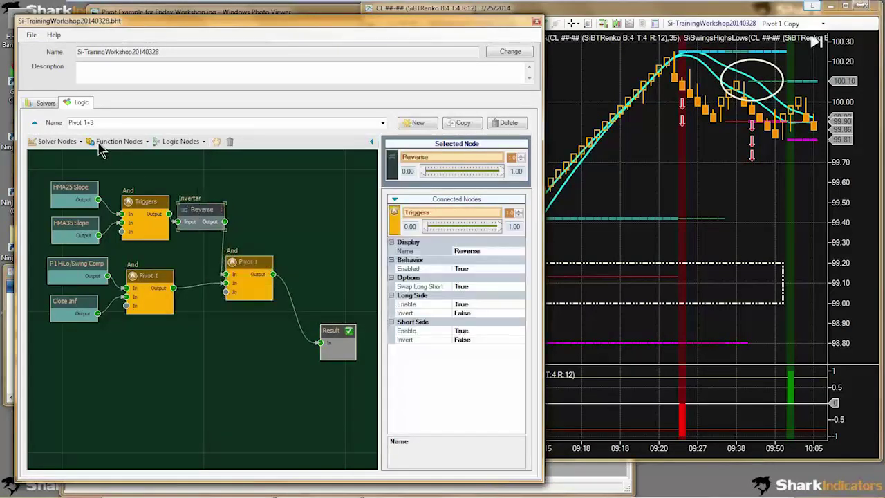
Open the Pivot 1 logic and name the And node fed by P1 HiLo/Swing Comp and Close Inf as Pivot 1.
left_click(383, 122)
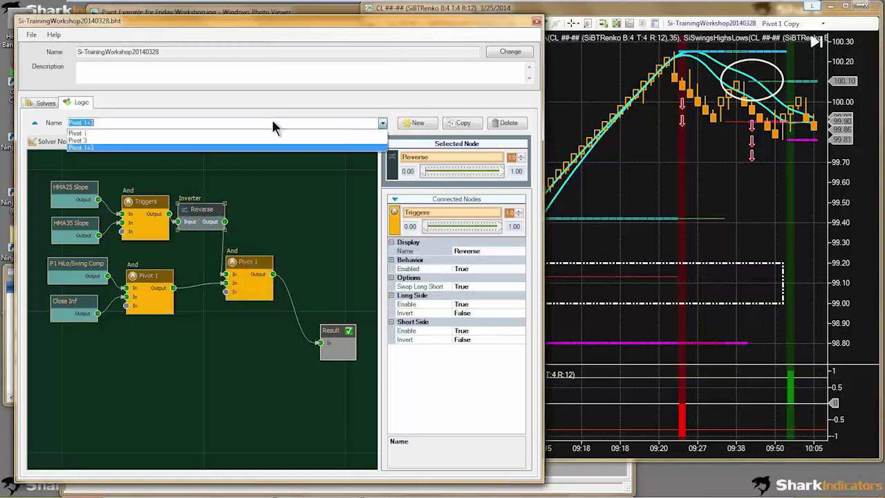
left_click(87, 138)
left_click(186, 335)
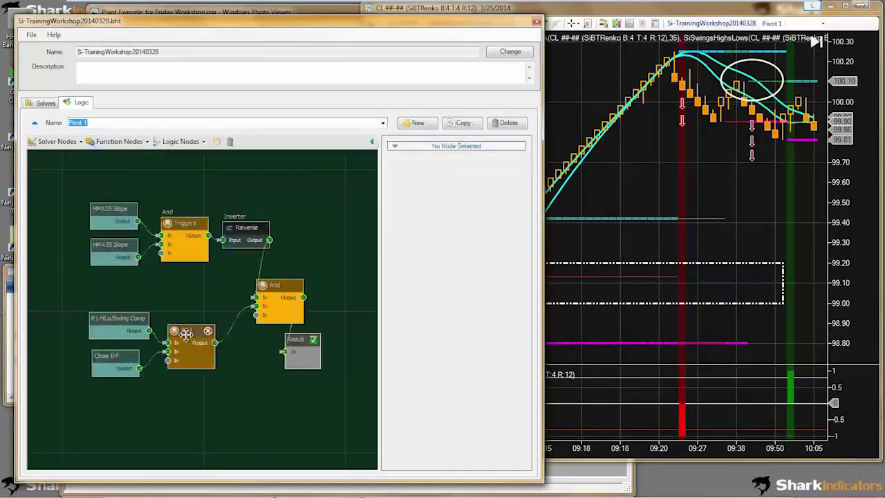
left_click(417, 157)
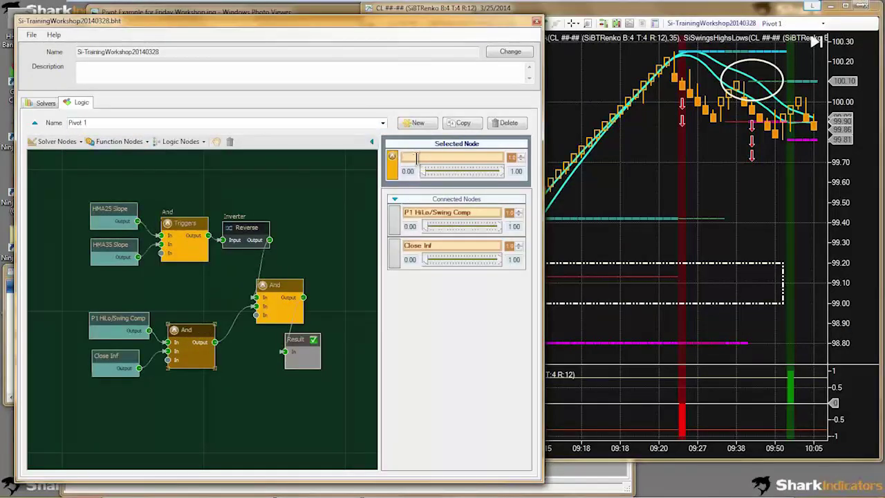
type("Pivot 1")
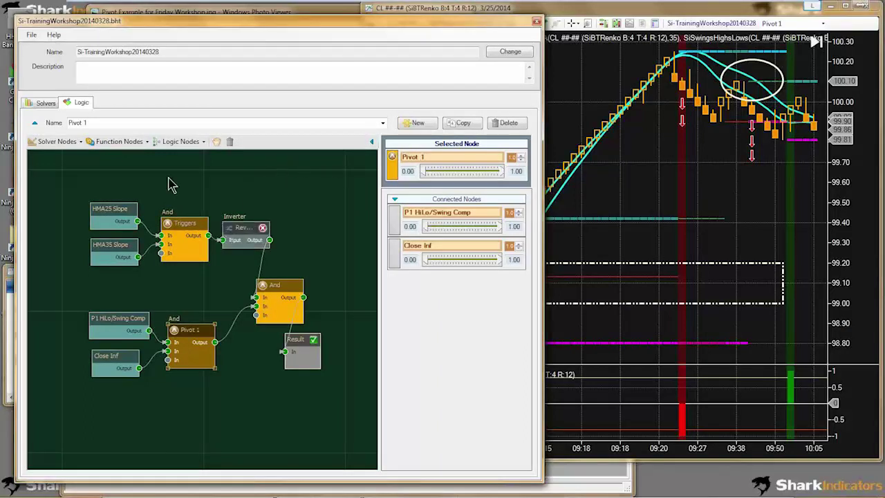
Open the Pivot 3 logic and arrange its solver and And nodes compactly beside the Result node.
left_click(382, 123)
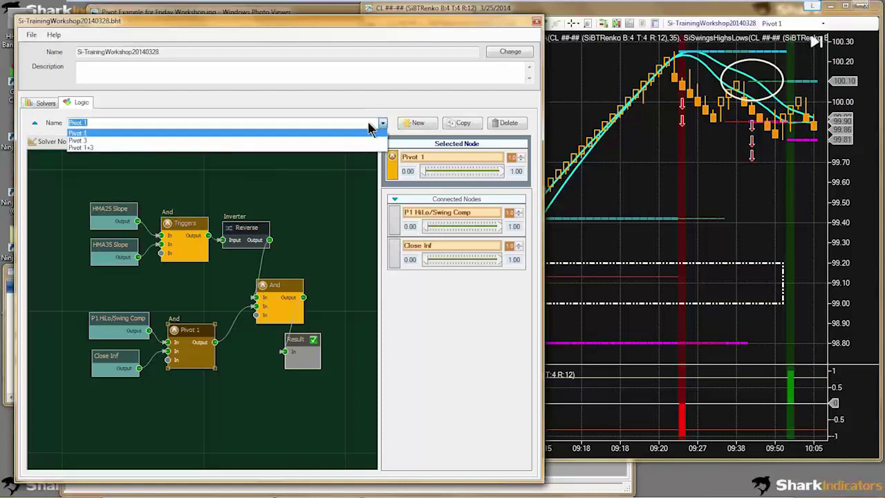
left_click(175, 141)
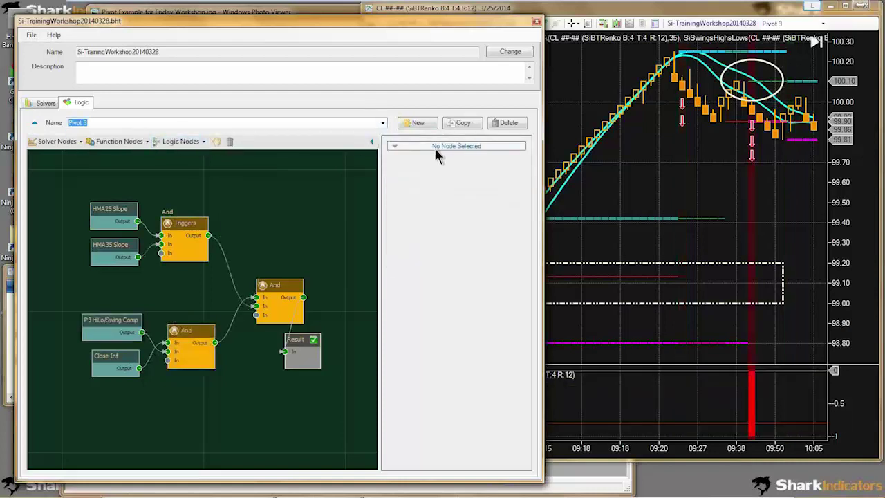
left_click(195, 327)
left_click_drag(212, 381, 177, 296)
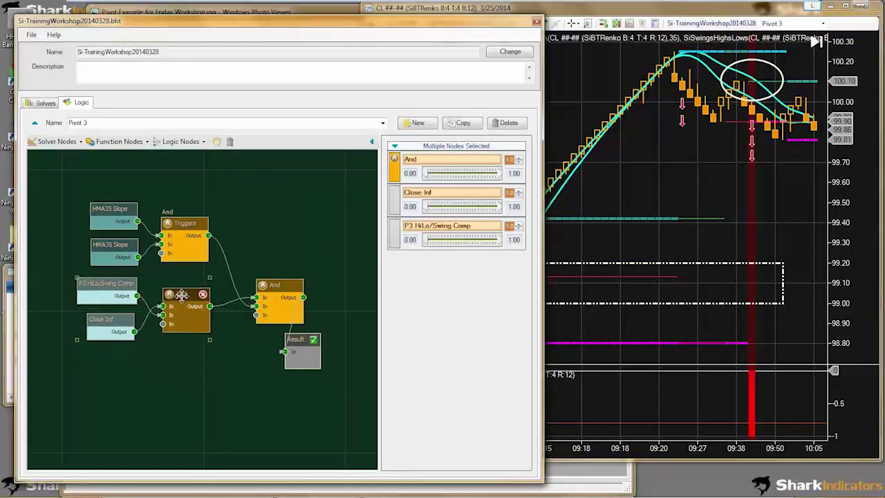
left_click(264, 285)
left_click_drag(263, 268, 242, 244)
left_click_drag(232, 362, 76, 200)
left_click_drag(171, 234, 164, 271)
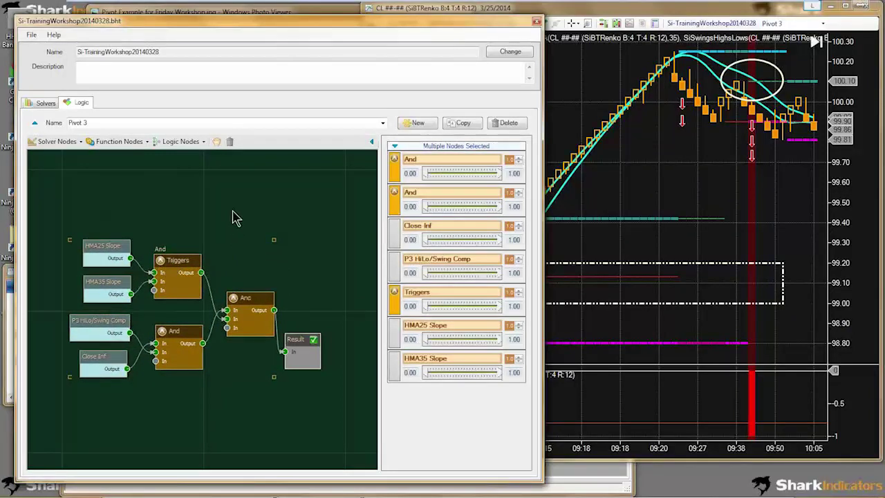
Name the And node fed by P3 HiLo/Swing Comp and the final And node as Pivot 3.
left_click(178, 316)
left_click(179, 339)
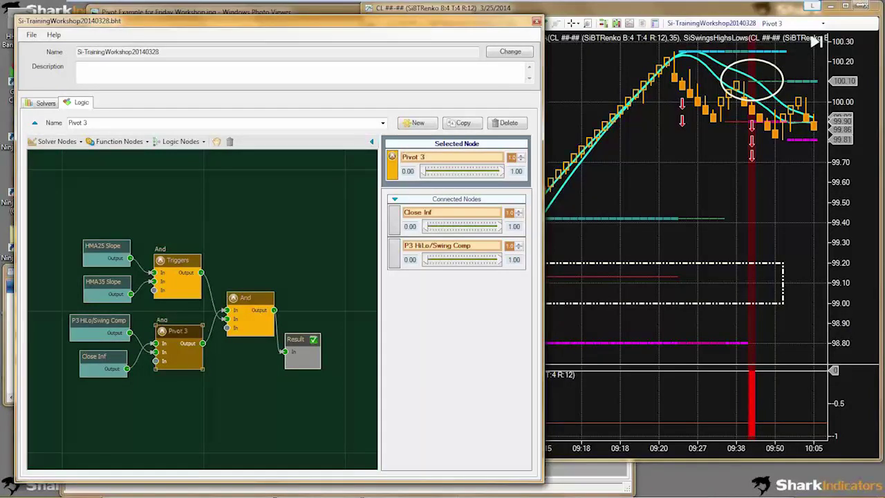
left_click(304, 250)
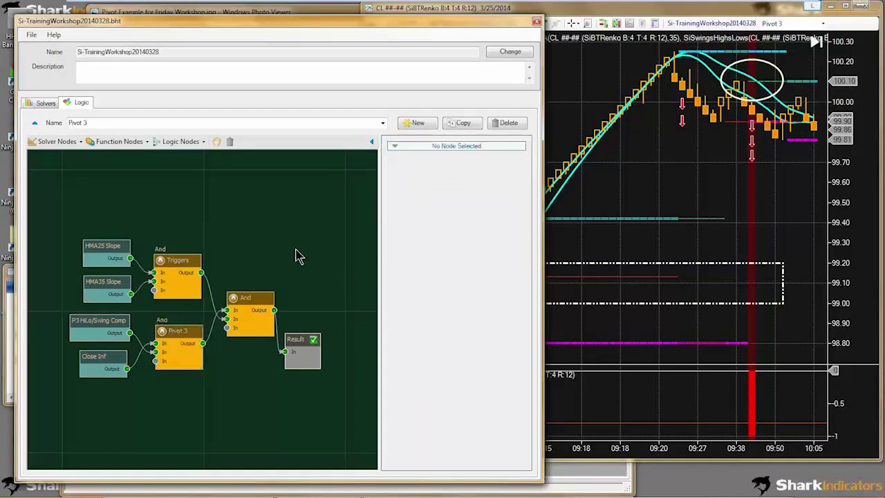
left_click(248, 298)
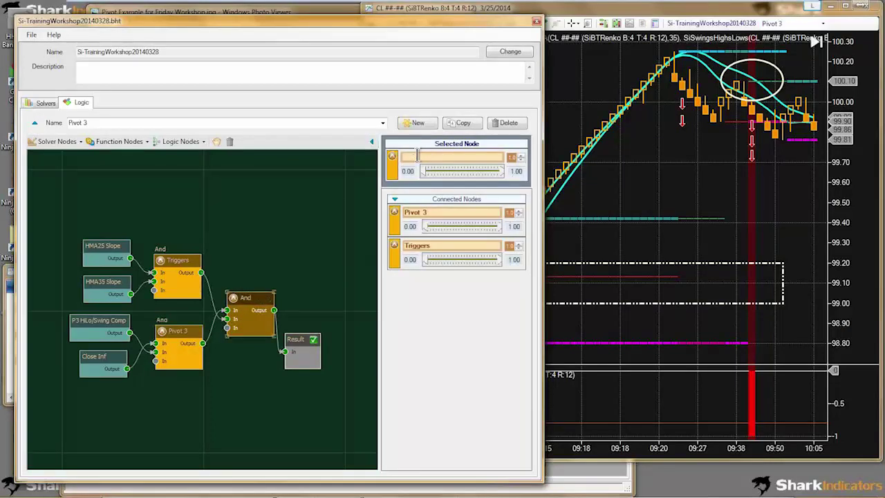
type("Pivot 3")
left_click(331, 251)
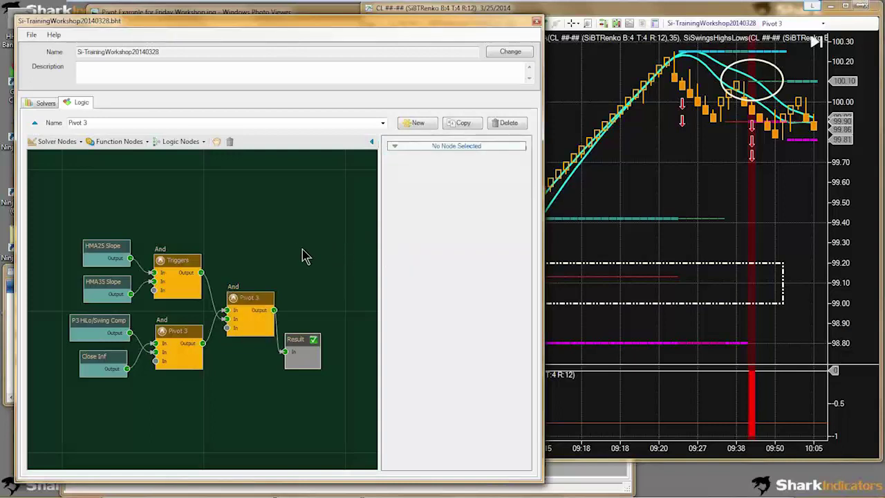
Open the Pivot 1+3 logic and place the Pivot 1 solver group above the Triggers group.
left_click(383, 122)
left_click(99, 148)
left_click_drag(47, 250, 174, 339)
left_click_drag(149, 279, 51, 179)
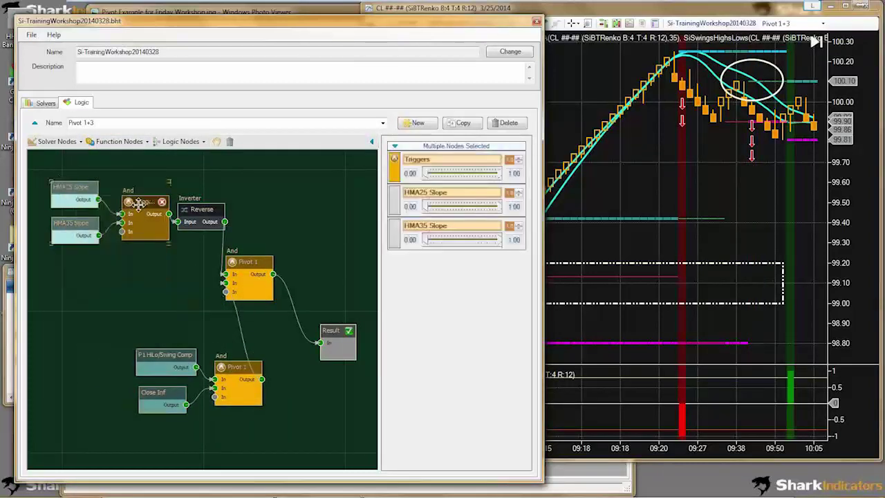
left_click_drag(143, 215, 135, 295)
left_click_drag(248, 422, 135, 348)
left_click_drag(196, 344, 142, 199)
Line up the Reverse and final Pivot 1 nodes beside Triggers and shift the Triggers group slightly away from Reverse.
left_click_drag(201, 203, 248, 274)
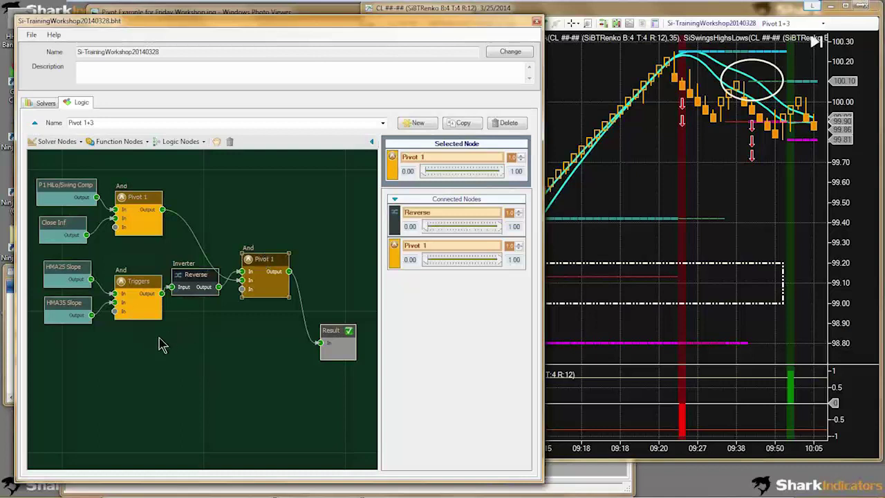
left_click_drag(134, 340, 43, 261)
left_click_drag(133, 283, 127, 287)
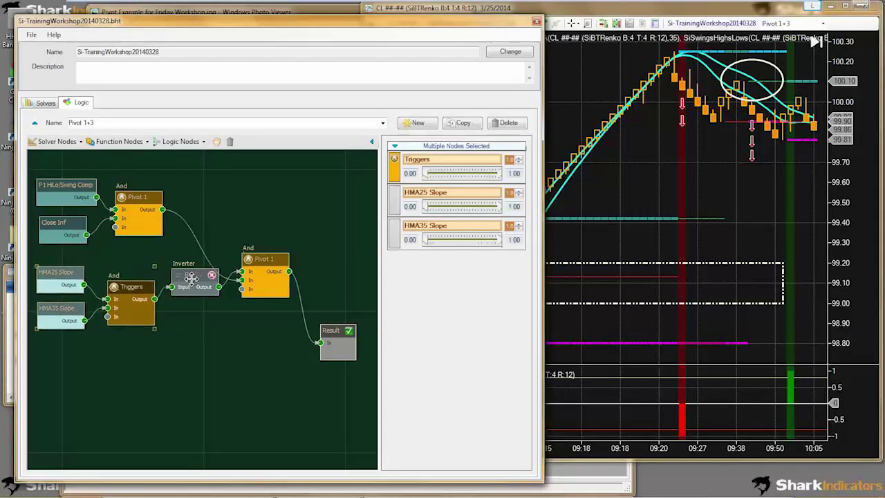
left_click(218, 340)
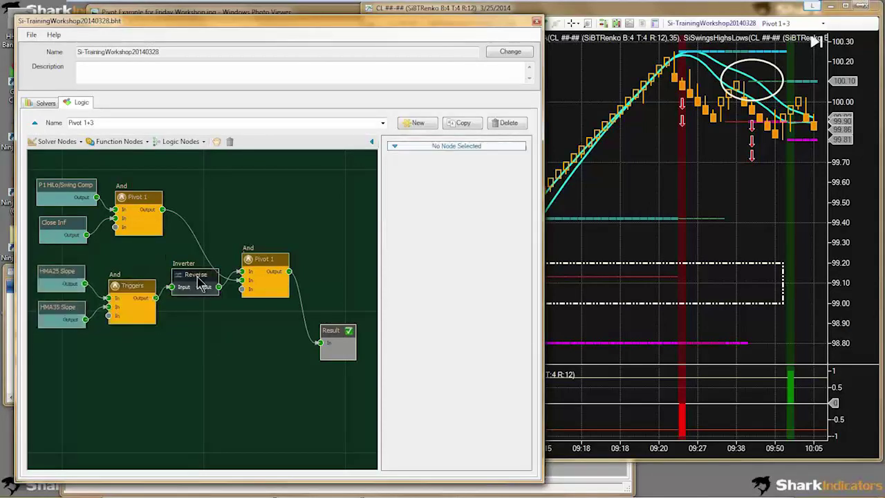
Add the existing P3 HiLo/Swing Comp and Close Inf solvers and stack them below the Triggers group.
left_click(71, 142)
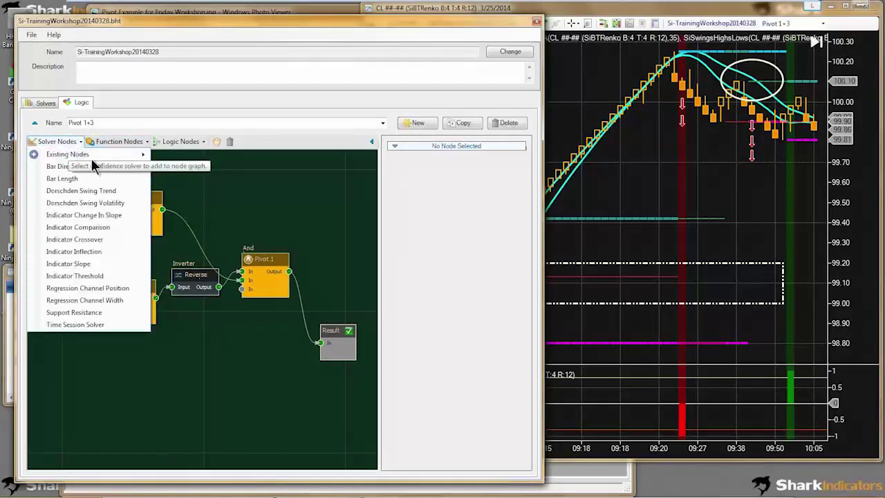
mouse_move(114, 158)
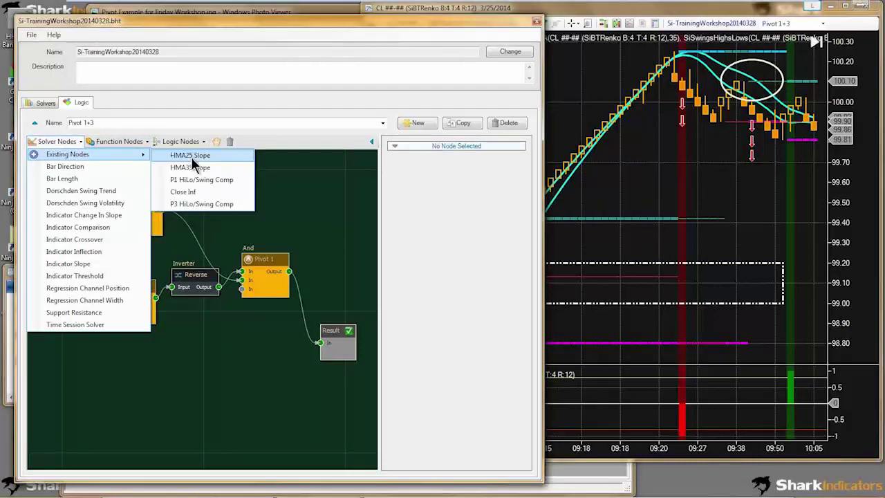
left_click(192, 204)
left_click_drag(228, 318, 69, 402)
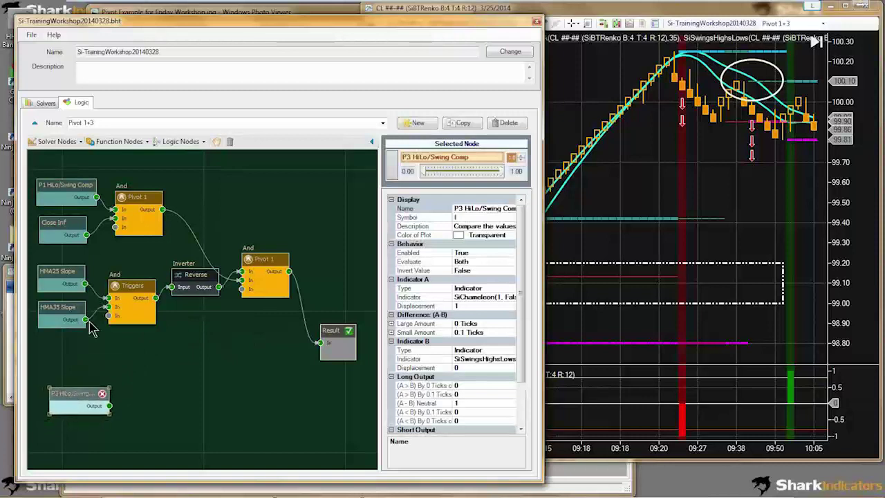
left_click(75, 143)
mouse_move(118, 154)
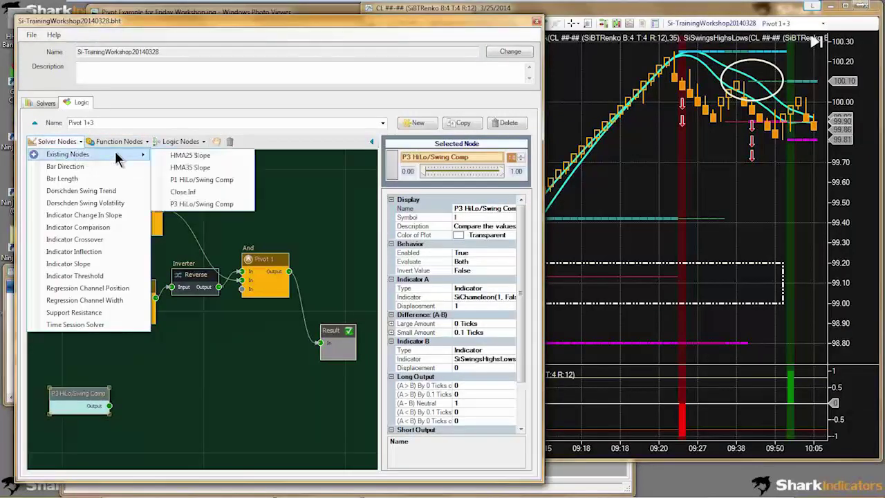
left_click(185, 194)
left_click_drag(228, 322, 80, 433)
Add an And node beside the P3 HiLo/Swing Comp and Close Inf solvers and connect both solvers to its inputs.
left_click(182, 142)
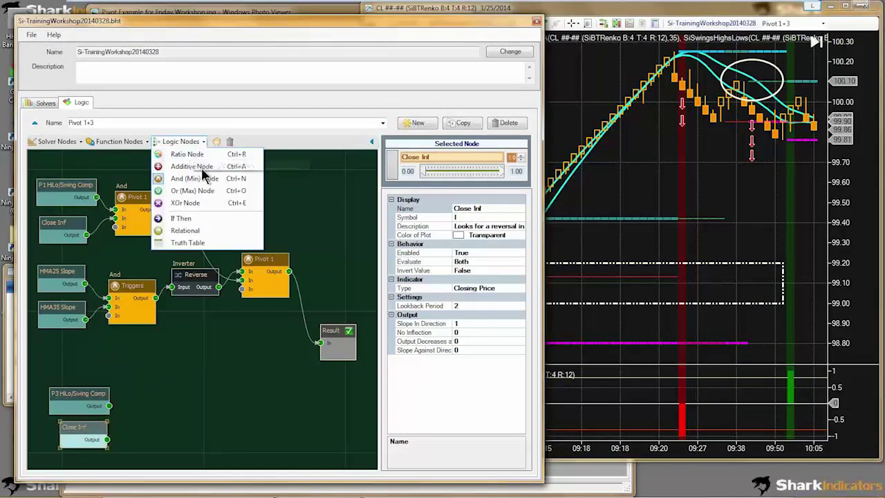
left_click(190, 179)
left_click_drag(228, 324, 161, 399)
left_click_drag(109, 405, 130, 422)
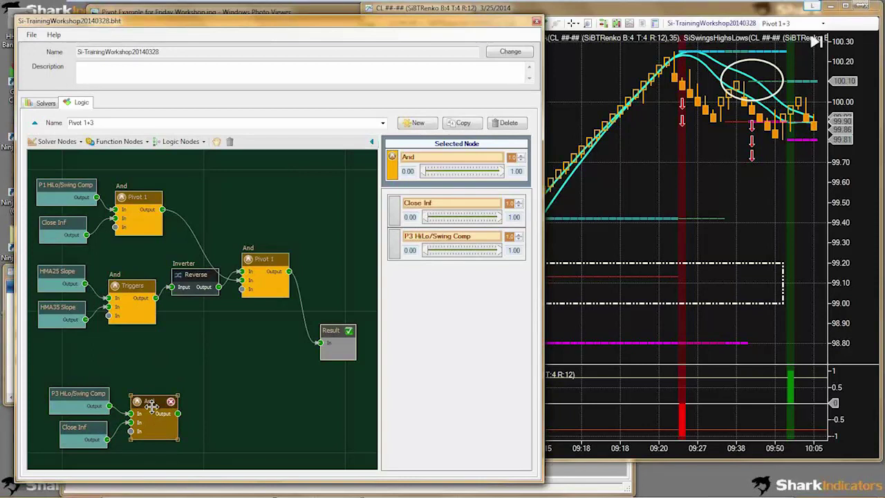
Name the And node fed by P3 HiLo/Swing Comp and Close Inf as Pivot 3 and connect its output to Result.
left_click(164, 407)
left_click_drag(240, 376, 319, 342)
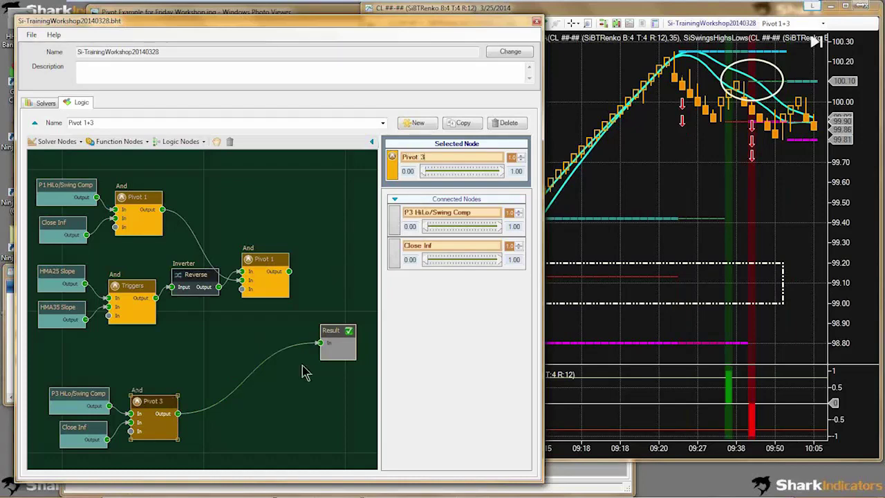
left_click(243, 426)
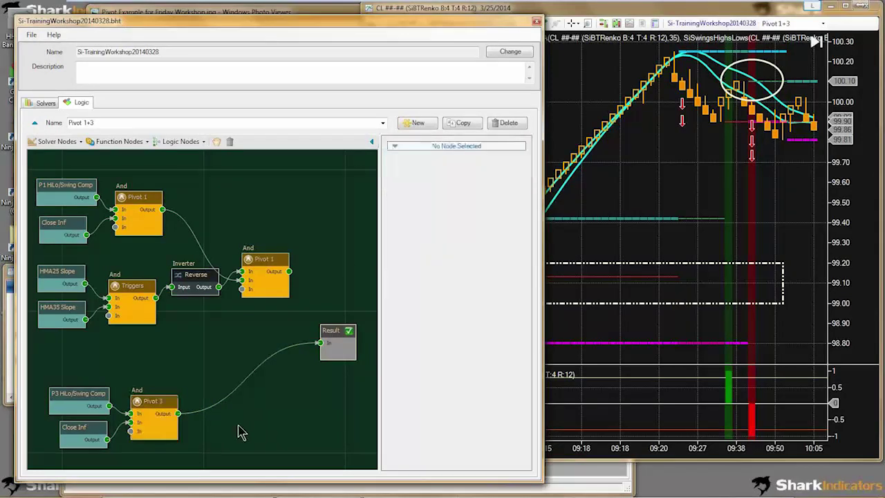
left_click(147, 409)
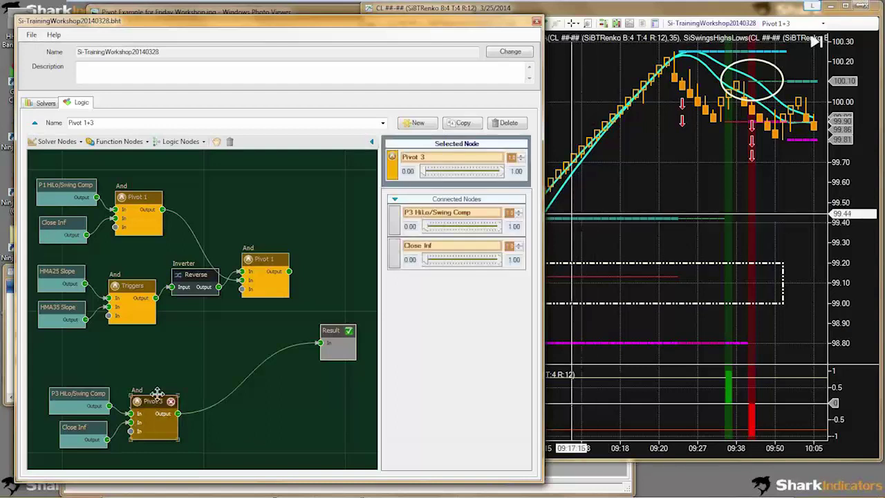
left_click_drag(158, 405, 148, 401)
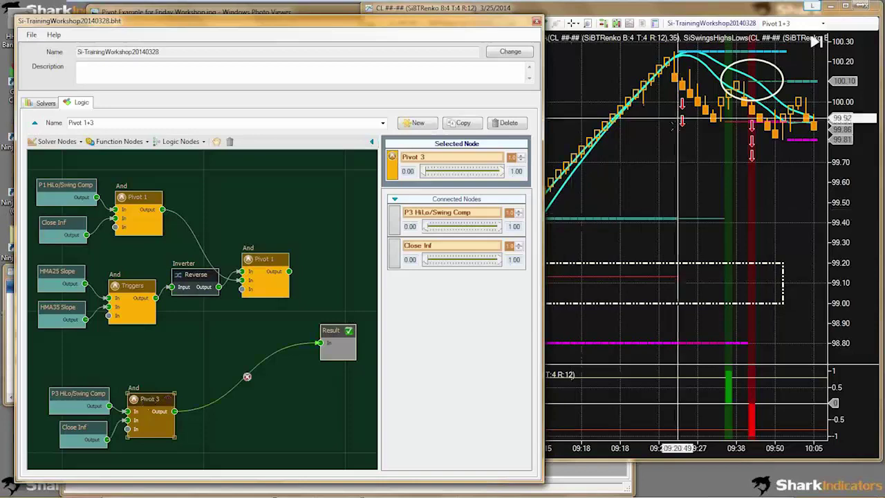
left_click(637, 181)
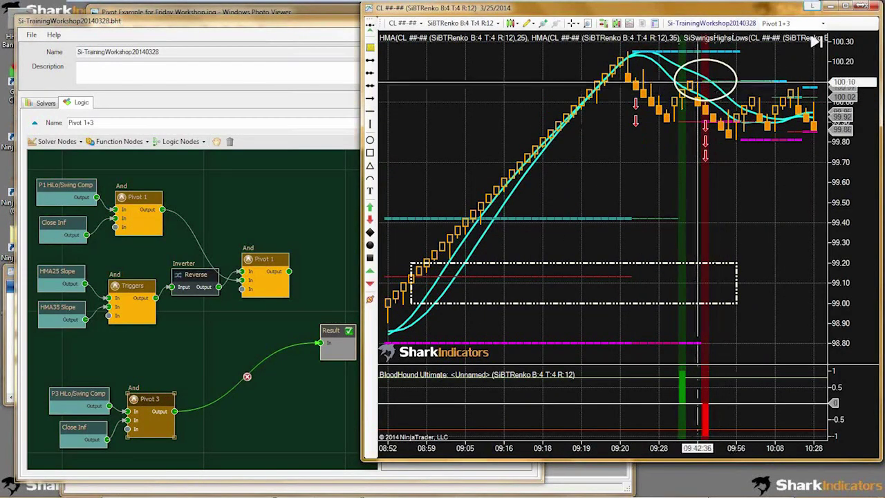
left_click(198, 357)
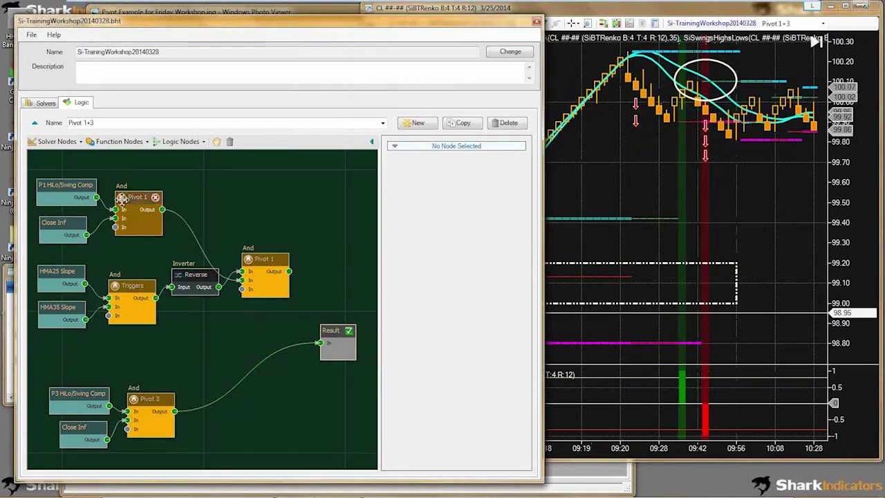
Shift the Pivot 3 solver group away from Result and lower the Triggers group slightly to make room for another node.
left_click_drag(256, 258, 258, 260)
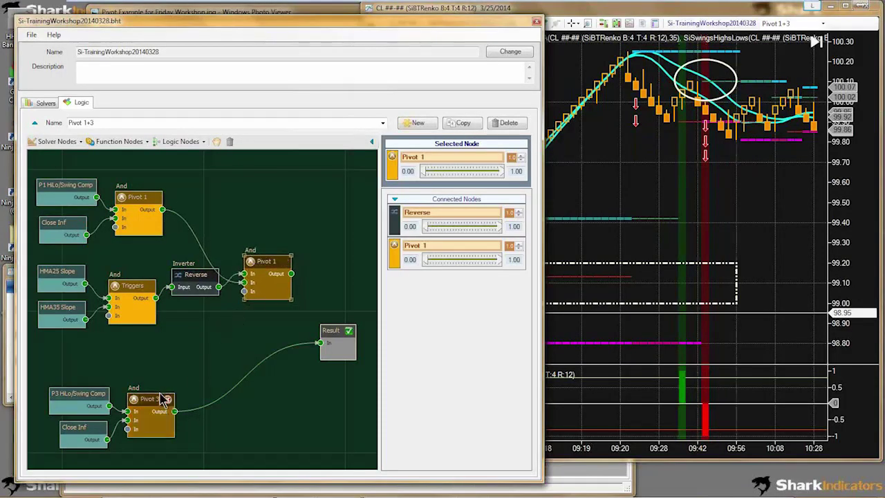
left_click_drag(173, 367, 49, 447)
mouse_move(136, 393)
left_mouse_down()
mouse_move(143, 383)
mouse_move(136, 390)
left_mouse_up()
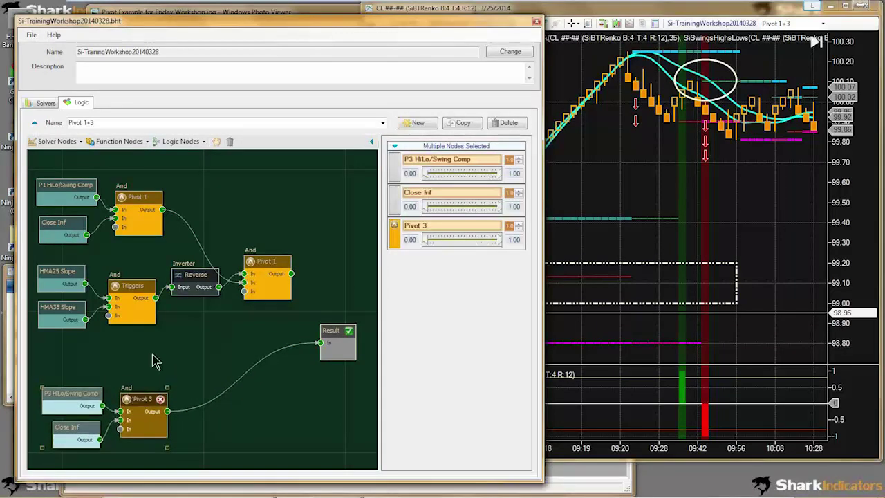
left_click_drag(134, 354, 38, 276)
left_click_drag(129, 290, 134, 300)
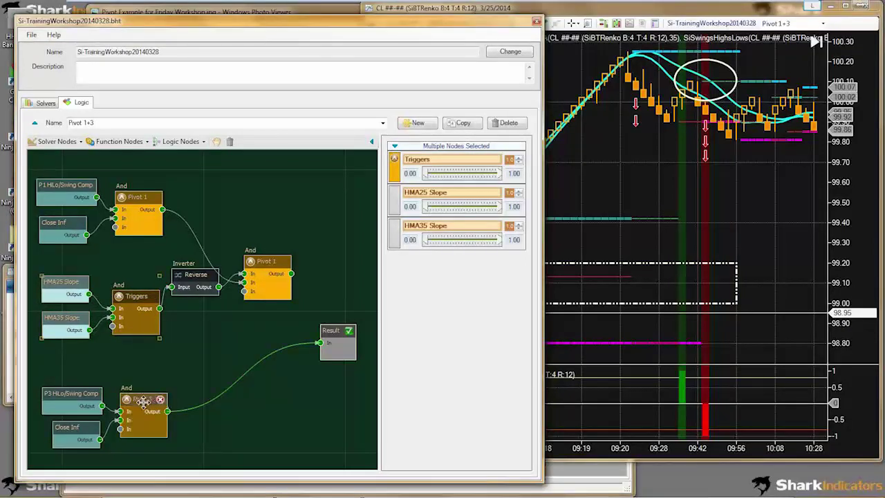
Add an And node between the Triggers and Pivot 3 nodes and Result, and connect both nodes' outputs to it.
left_click(178, 141)
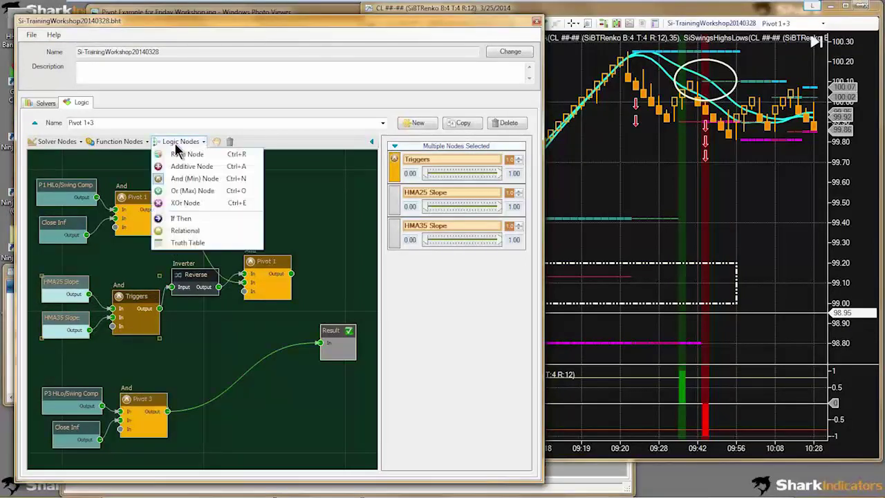
left_click(185, 180)
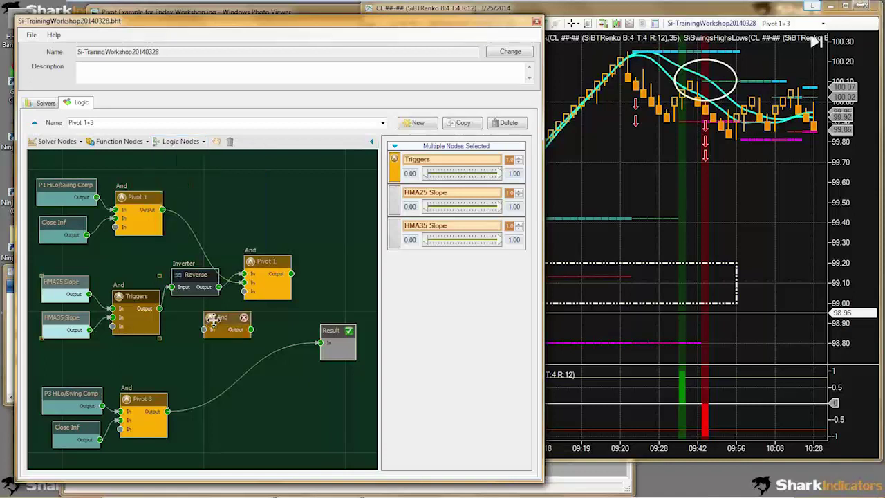
left_click_drag(223, 318, 225, 352)
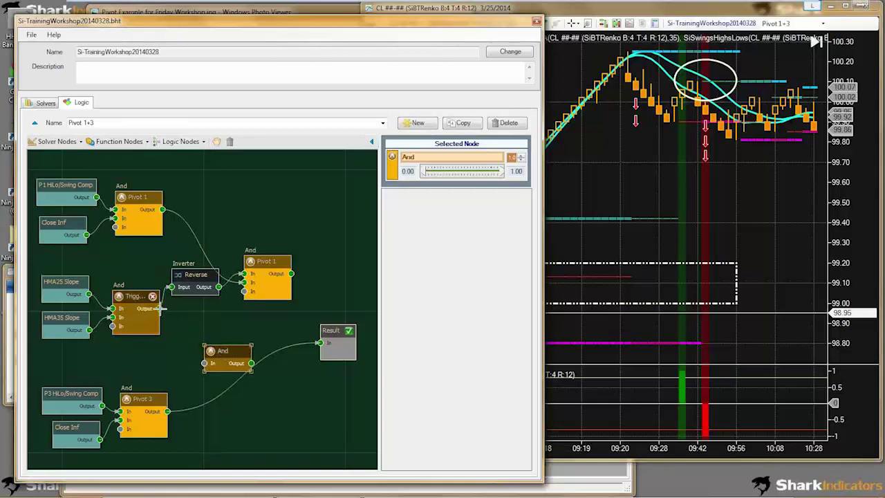
left_click_drag(159, 309, 212, 360)
left_click_drag(167, 411, 205, 372)
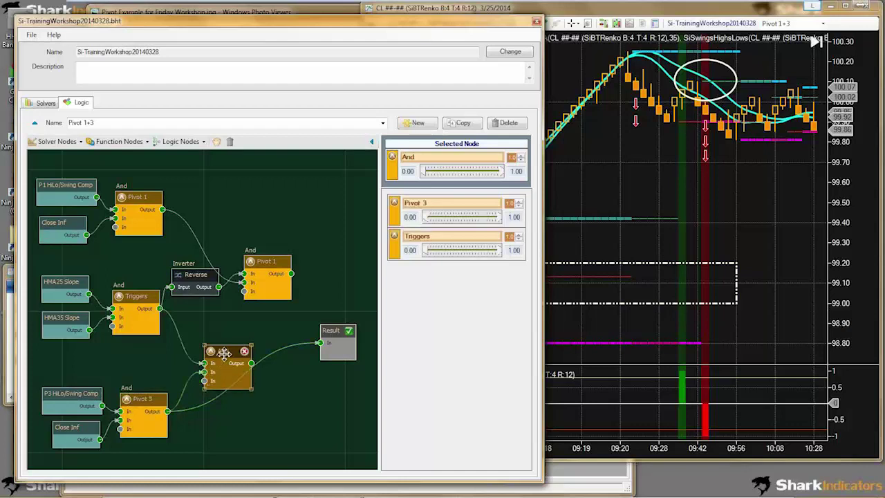
Connect the And node fed by Triggers and Pivot 3 to Result and name it Pivot 3.
left_click(223, 352)
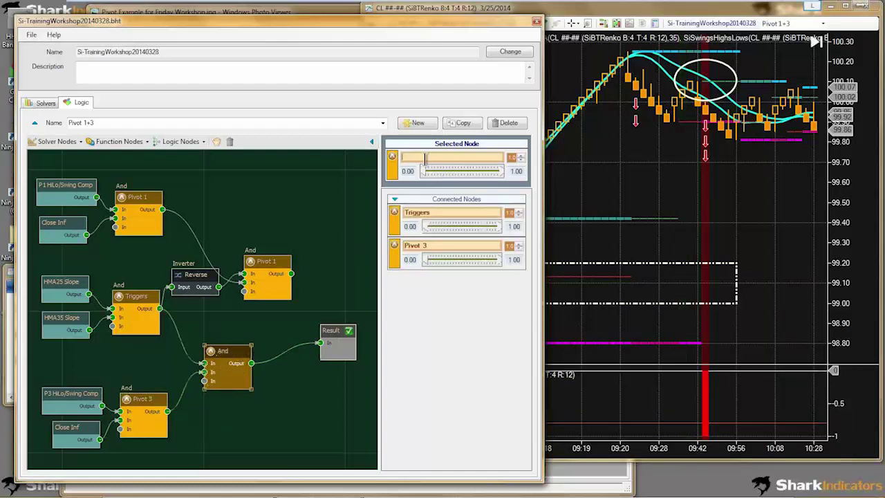
type("Pivot 3")
left_click(243, 418)
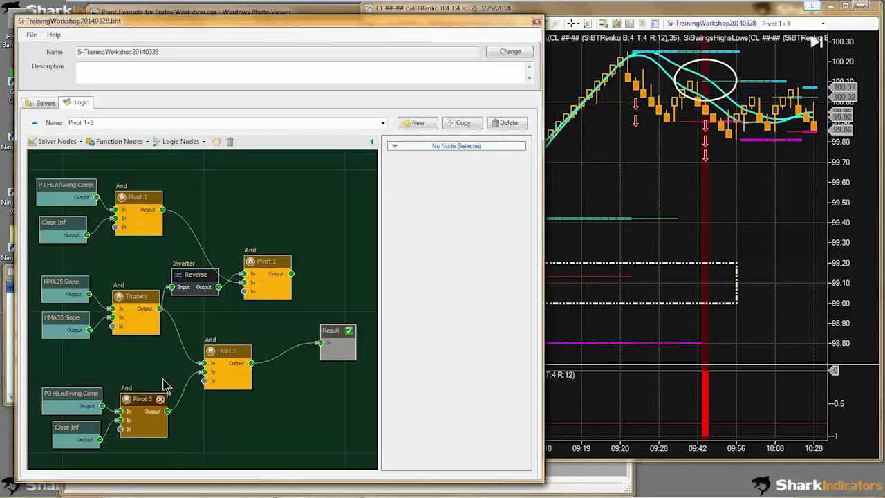
Move the Triggers node closer to its slope solvers and nudge the combined Triggers and Pivot 3 nodes slightly.
left_click_drag(140, 317, 133, 300)
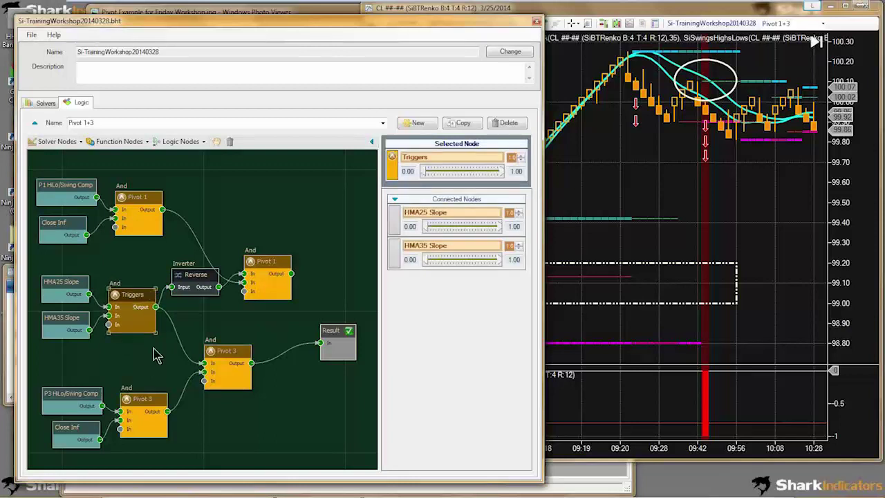
left_click_drag(221, 426, 41, 277)
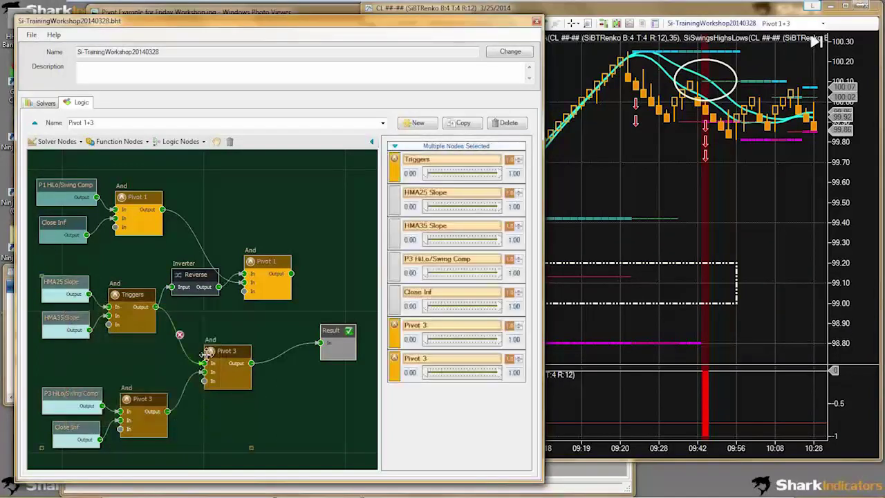
mouse_move(216, 351)
left_mouse_down()
mouse_move(226, 360)
mouse_move(231, 341)
mouse_move(219, 354)
left_mouse_up()
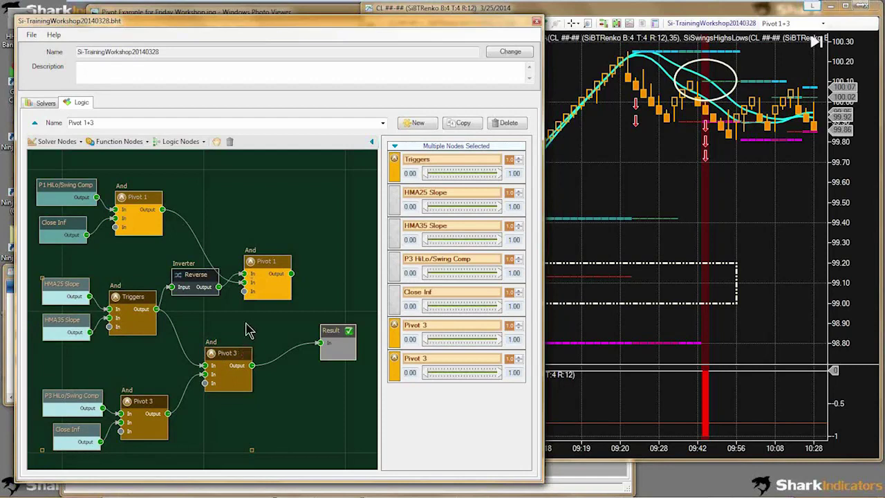
left_click(239, 326)
Review the complete node group in the Pivot 3 logic for comparison and return to the Pivot 1+3 logic.
left_click(383, 123)
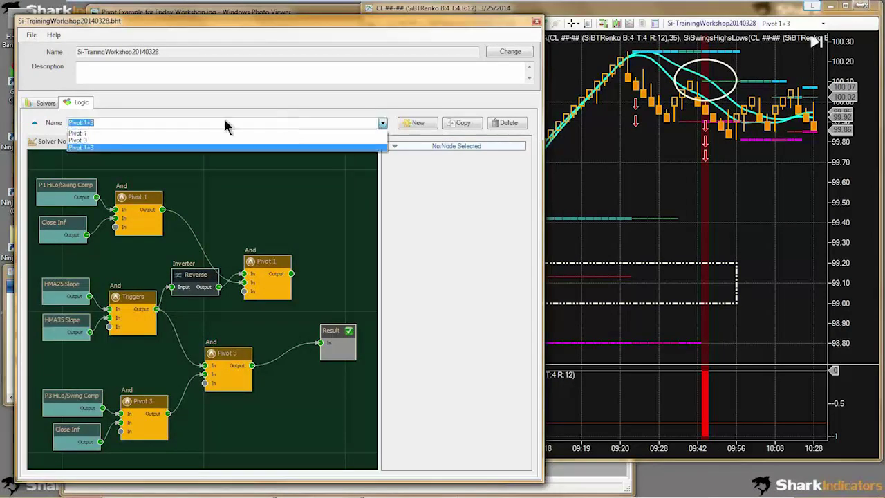
left_click(88, 141)
left_click_drag(68, 234, 275, 374)
left_click_drag(175, 335, 166, 339)
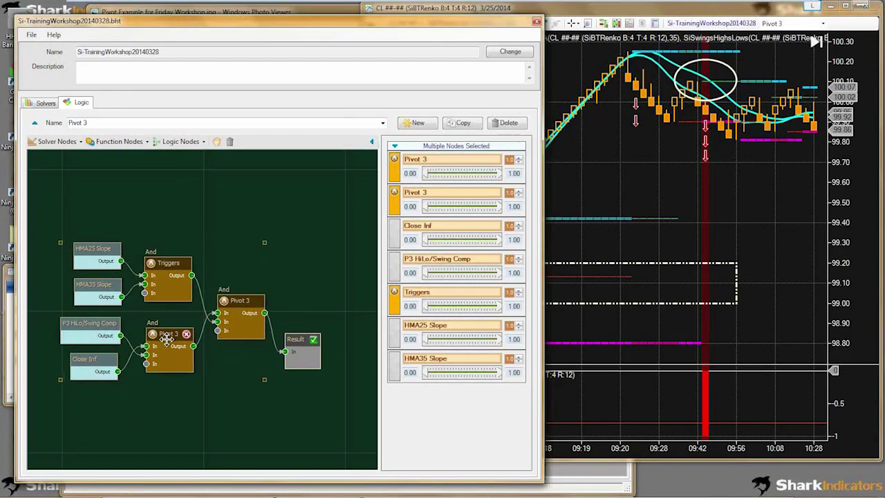
left_click(383, 123)
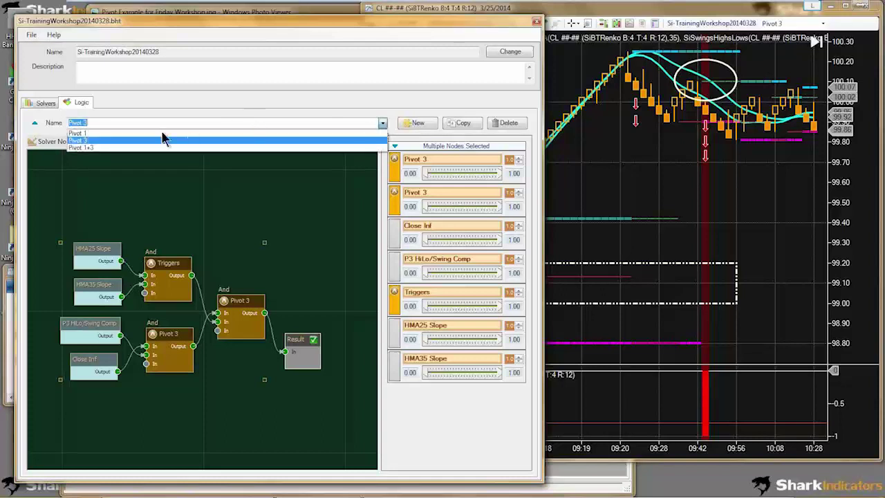
left_click(111, 148)
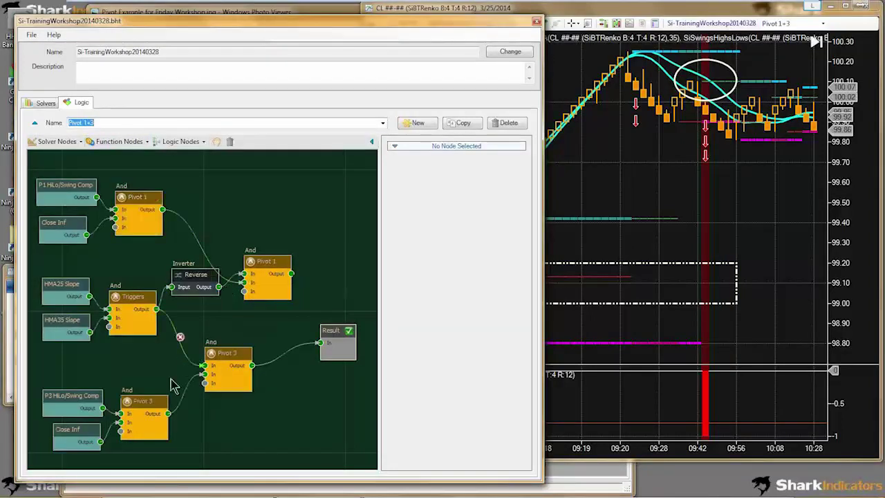
Rearrange the Pivot 3 solver group, the final Pivot 3 node and the Triggers group into a more compact layout.
left_click_drag(159, 462, 47, 388)
left_click_drag(145, 401, 144, 386)
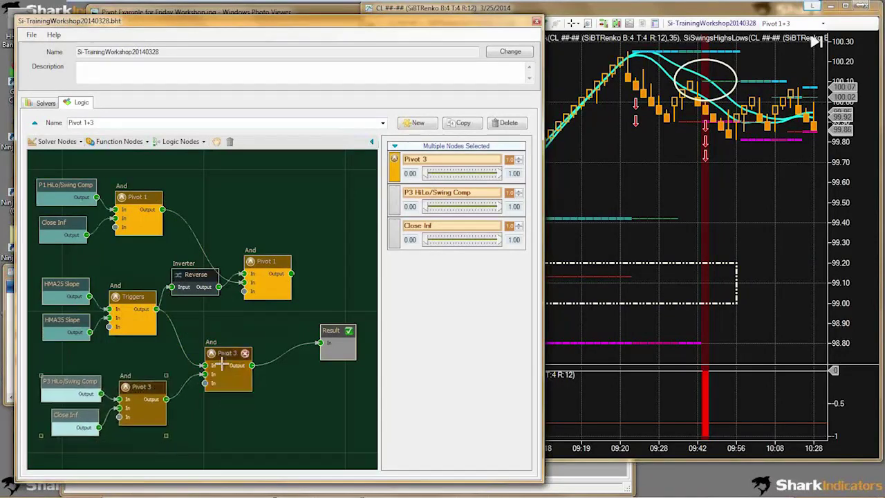
left_click_drag(218, 363, 215, 358)
left_click_drag(143, 351, 126, 297)
left_click(137, 198)
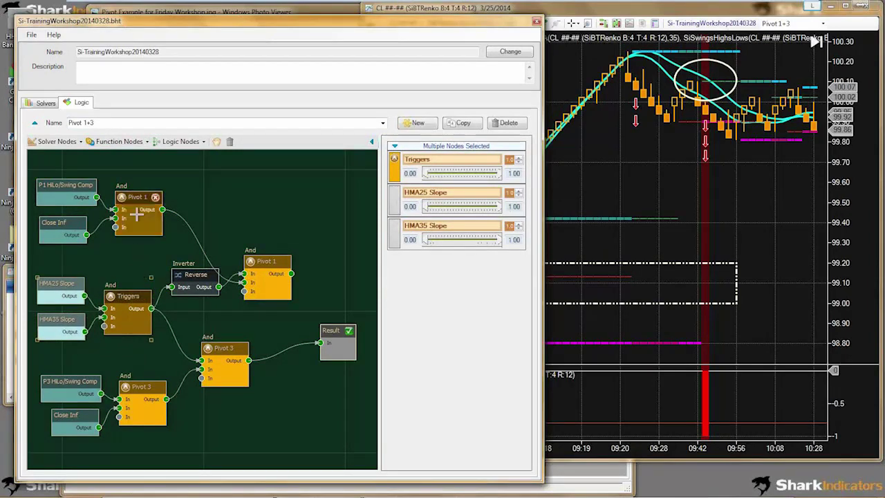
left_click(141, 387)
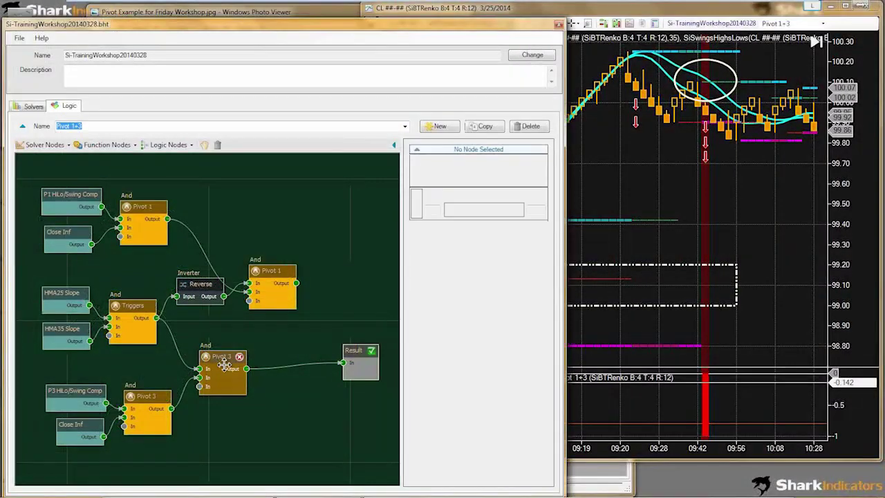
left_click(230, 372)
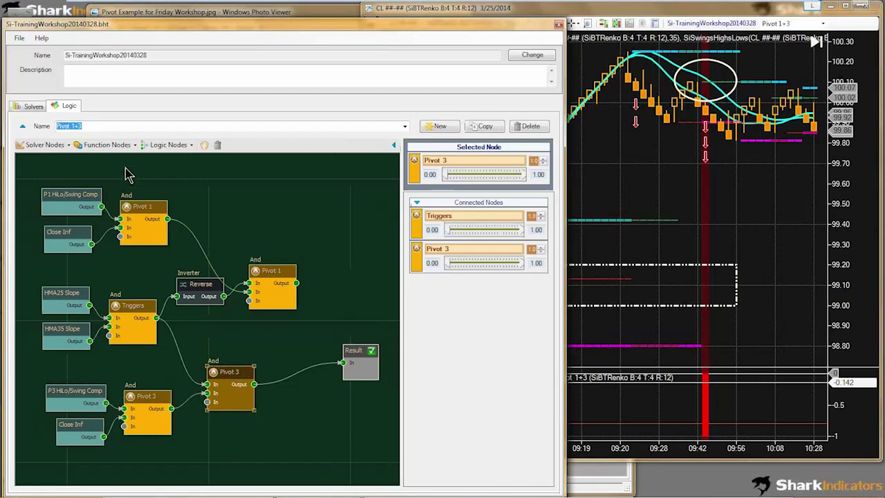
Add a Signal Extender node and link the final Pivot 1 node through it to Result, arranging the Pivot 1 nodes to fit.
left_click(114, 145)
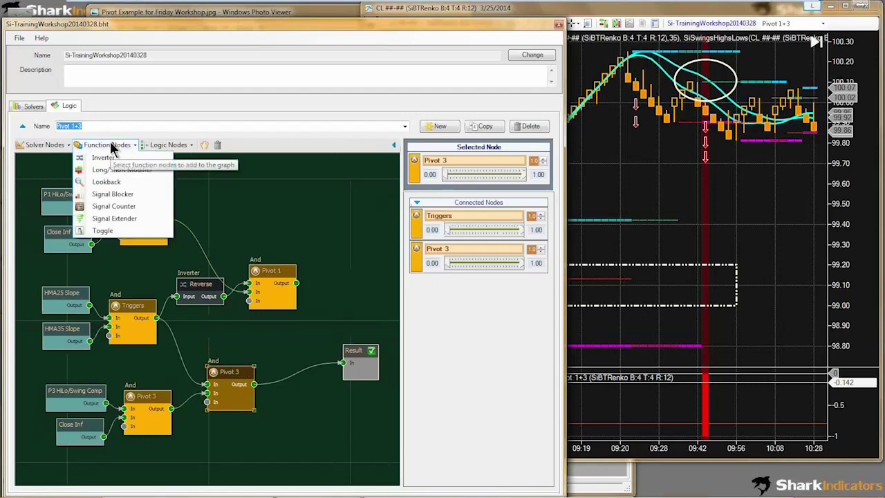
left_click(114, 218)
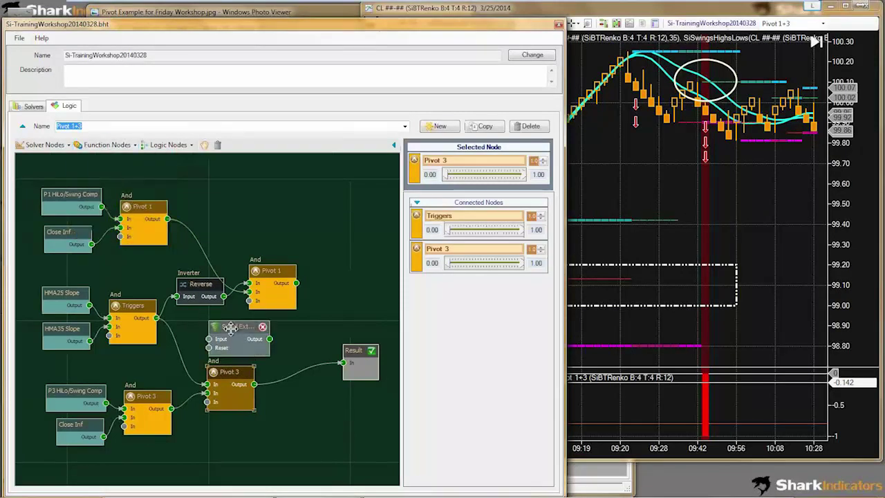
left_click_drag(230, 329, 329, 317)
left_click_drag(195, 325, 250, 253)
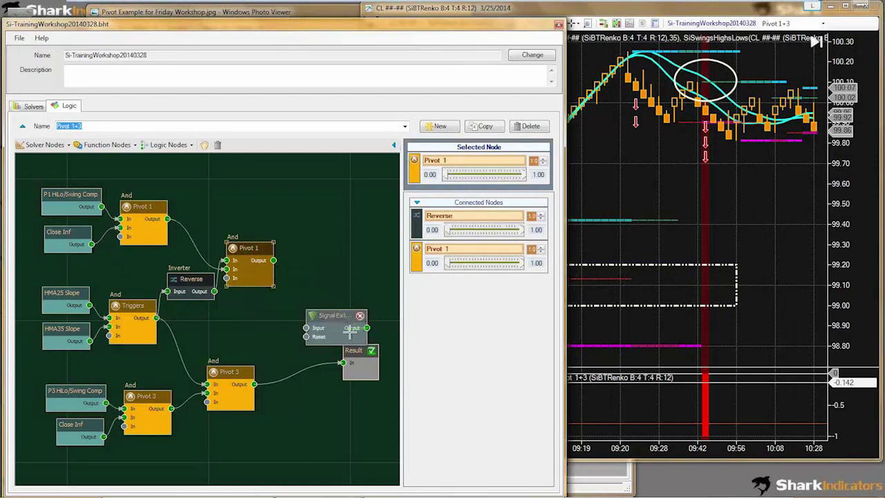
left_click_drag(336, 316, 325, 283)
left_click_drag(275, 260, 298, 296)
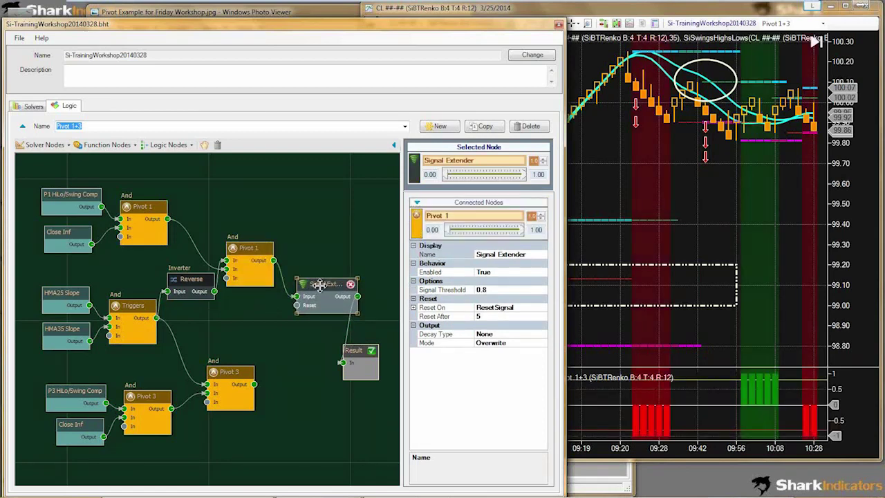
Nudge the Signal Extender node closer to the final Pivot 1 node and expand its Reset On conditions.
left_click(488, 316)
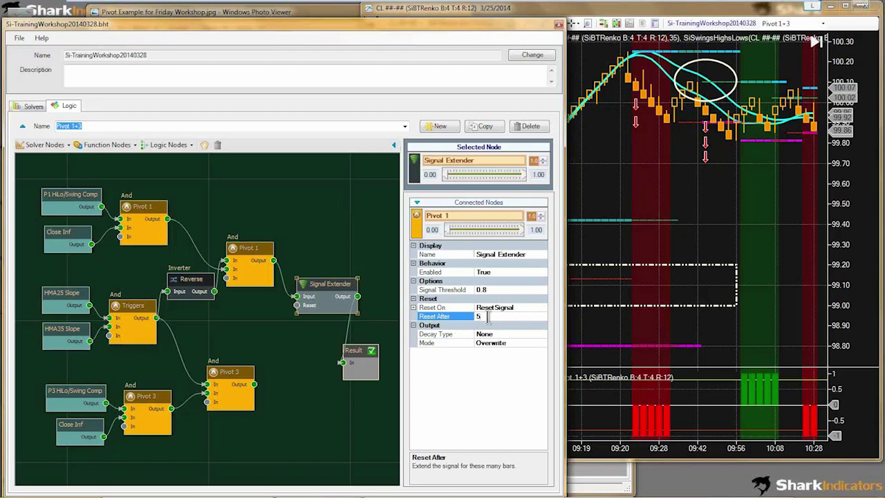
left_click_drag(350, 286, 342, 282)
left_click(489, 316)
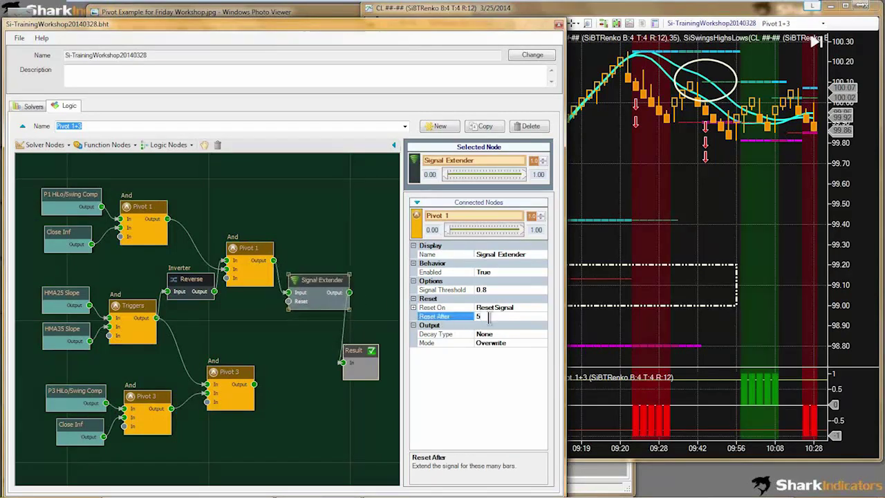
left_click(412, 307)
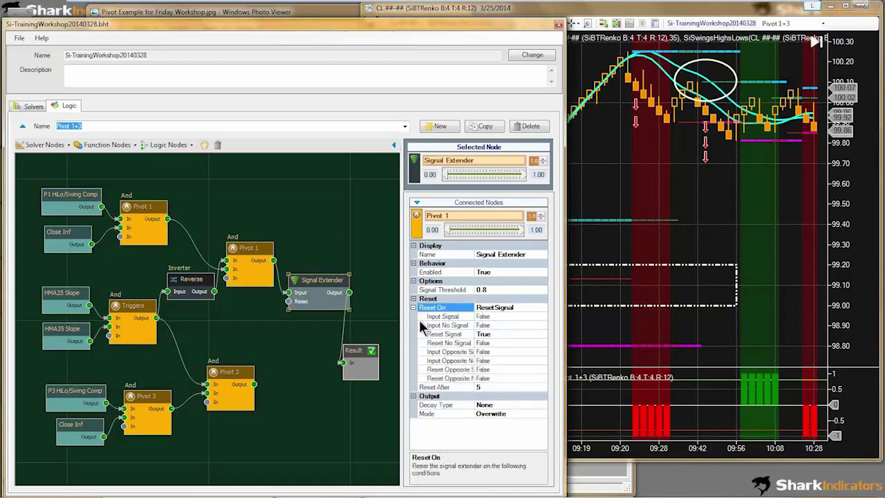
Set the Signal Extender's Reset After value to 10 bars.
left_click(481, 388)
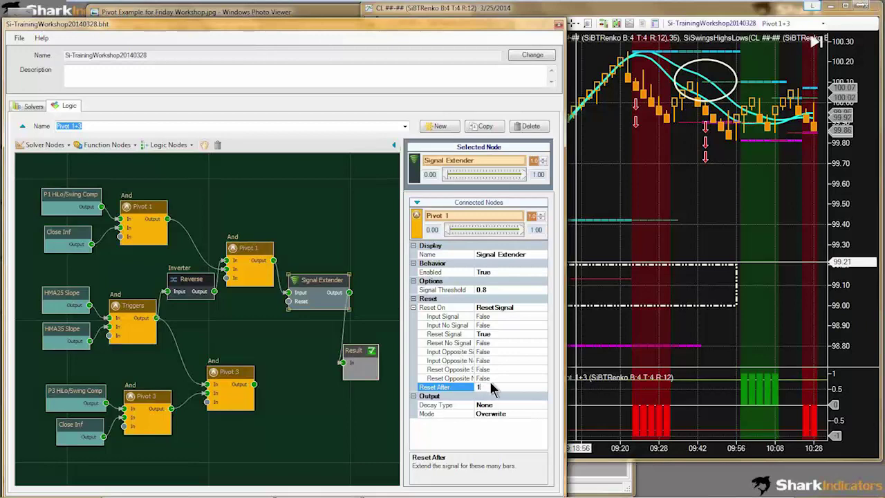
type("0")
left_click(488, 404)
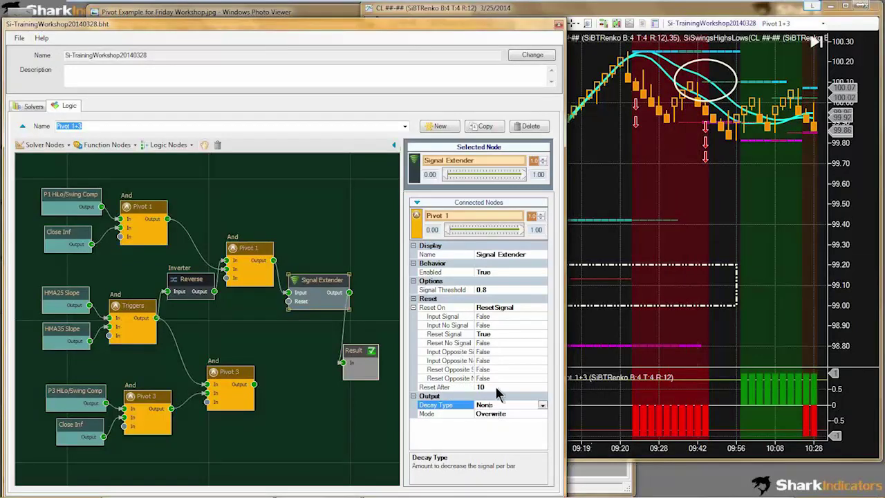
left_click(490, 387)
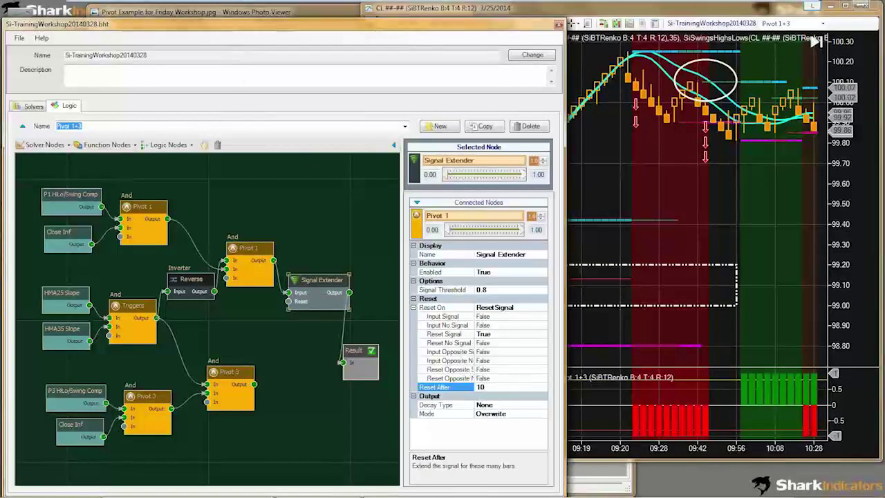
Consult the Pivot Example image, bring the BloodHound template back beside the chart and set the Signal Extender's Reset After to 15.
left_click_drag(114, 24, 292, 67)
left_click_drag(293, 18, 214, 15)
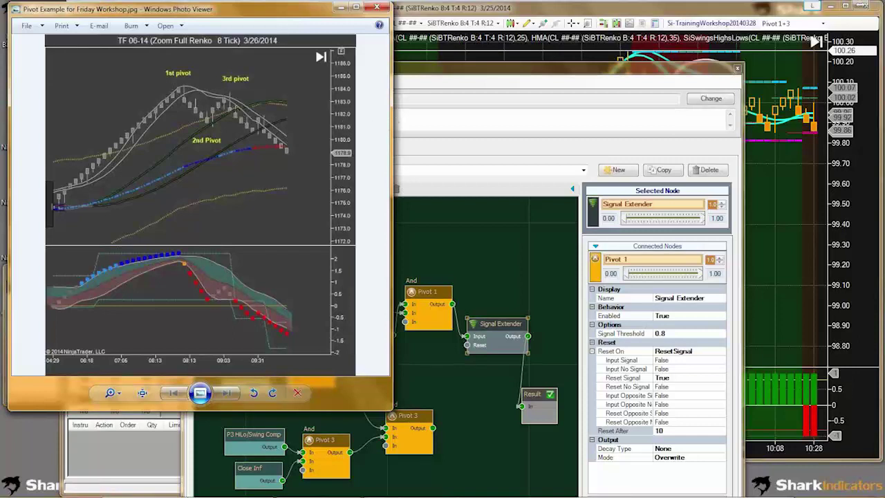
left_click_drag(391, 121, 347, 126)
left_click_drag(423, 75, 247, 18)
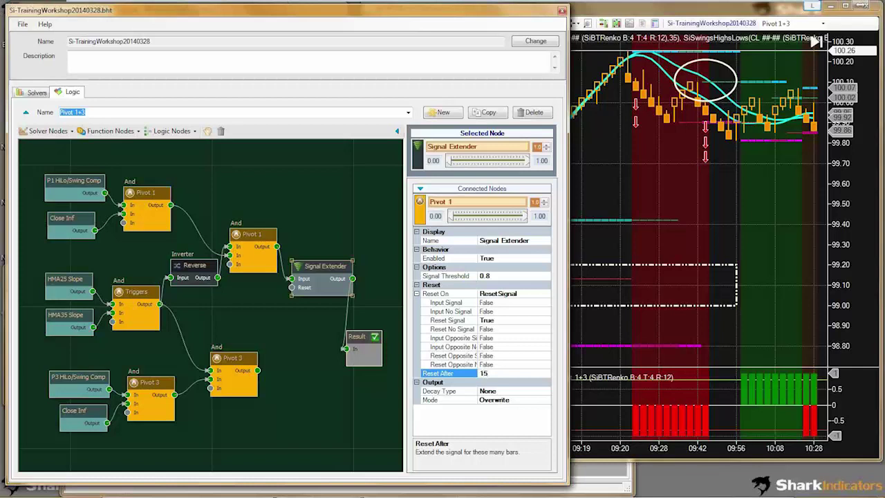
left_click(494, 390)
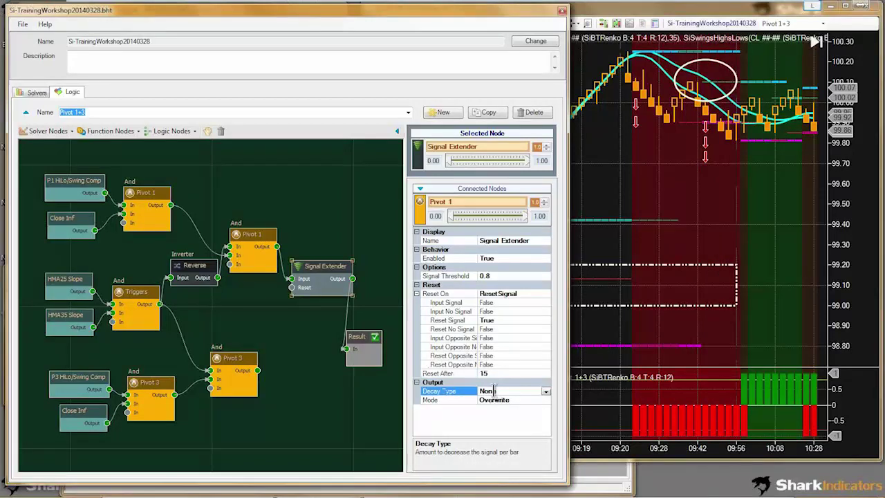
left_click(493, 373)
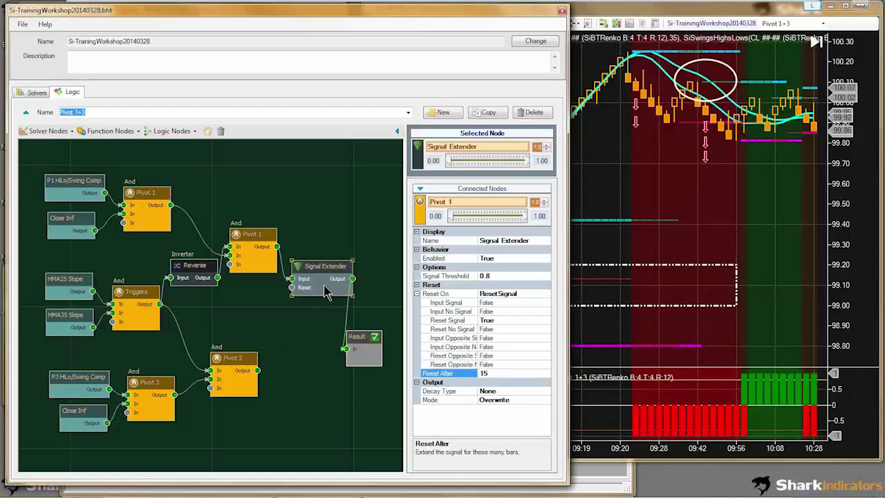
Add an And node, widen the template window and reposition the graph so the new node sits just before Result.
left_click(171, 131)
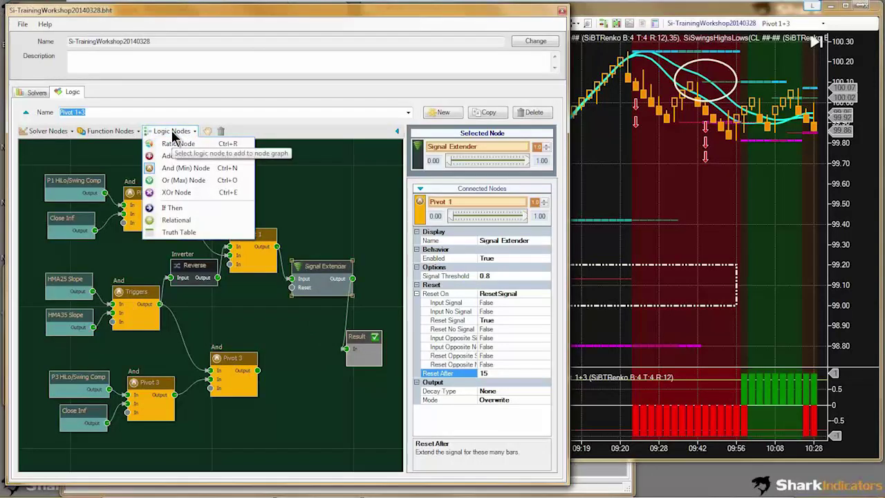
left_click(177, 168)
left_click_drag(236, 312, 325, 361)
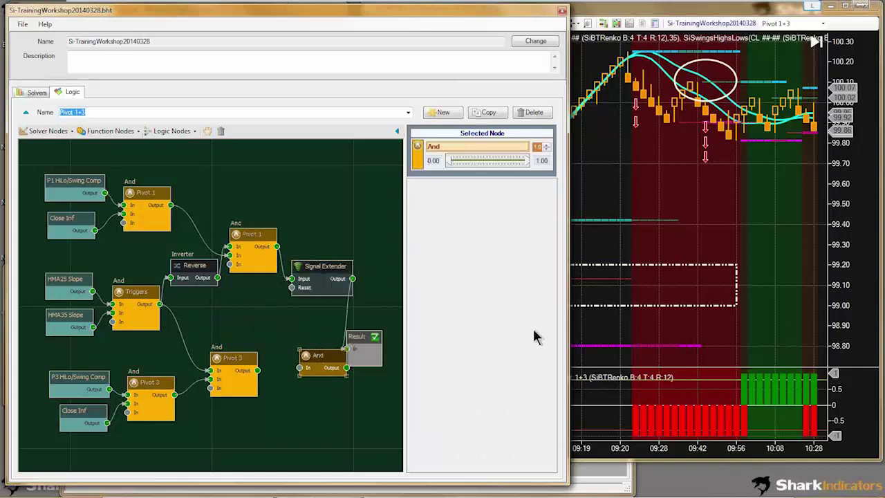
left_click_drag(566, 329, 677, 330)
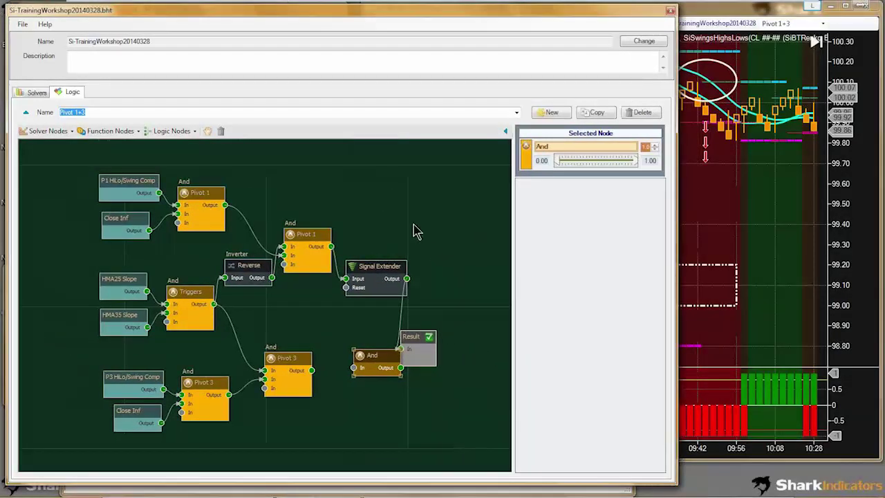
left_click_drag(409, 231, 353, 217)
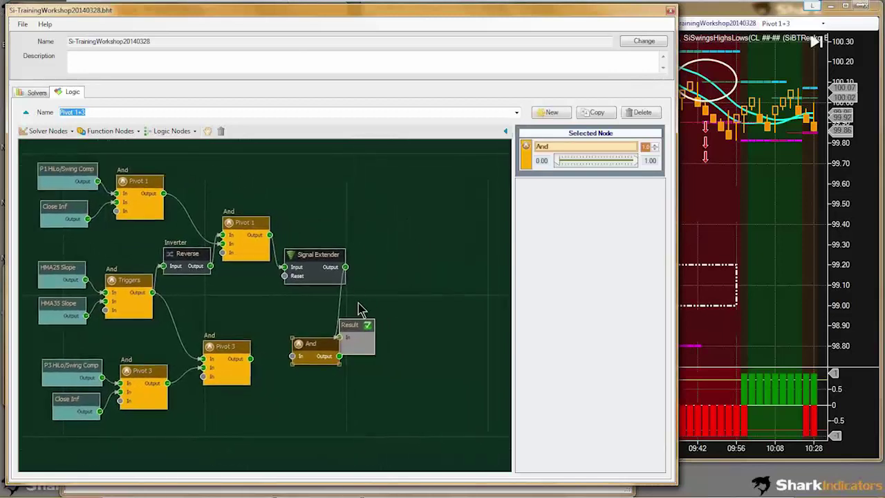
left_click_drag(350, 322, 415, 325)
left_click_drag(309, 345, 370, 326)
Link the Signal Extender and the final Pivot 3 node into the new And node, and its output to Result.
left_click_drag(345, 267, 354, 338)
left_click(372, 326)
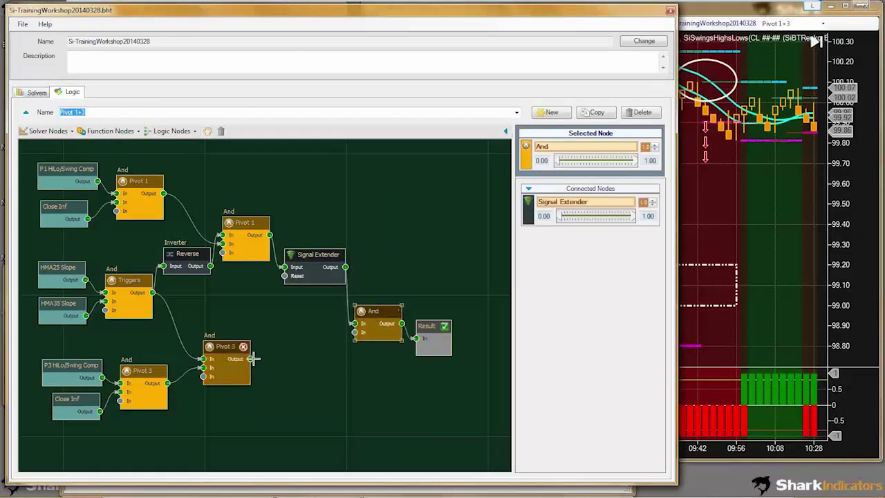
left_click_drag(250, 358, 361, 339)
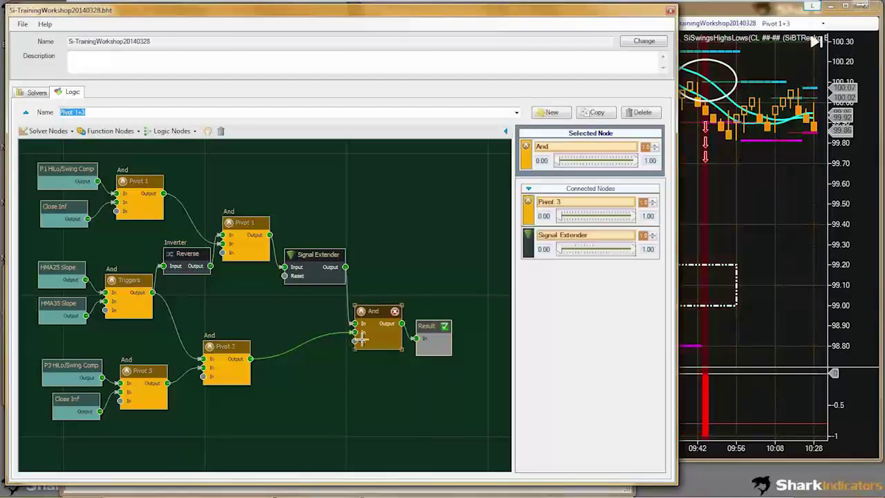
Examine where the combined Pivot 1+3 signal occurs on the 3/25/2014 CL chart.
left_click(755, 263)
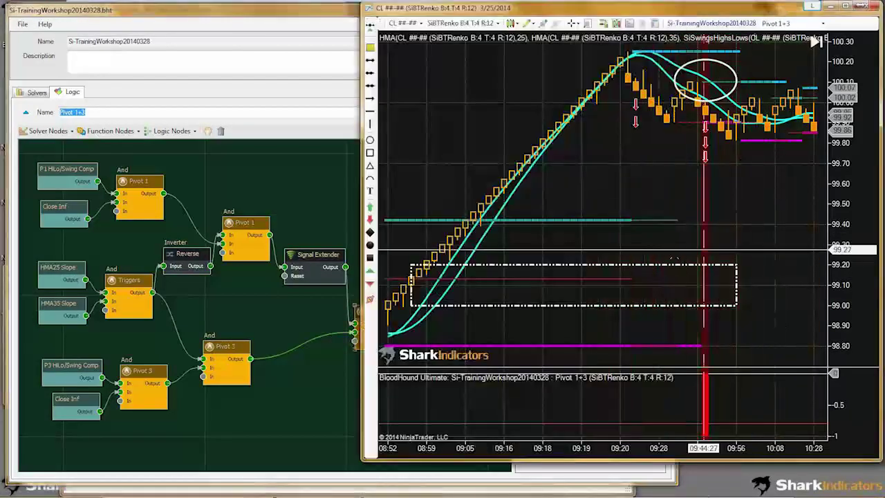
scroll(581, 265, "down", 10)
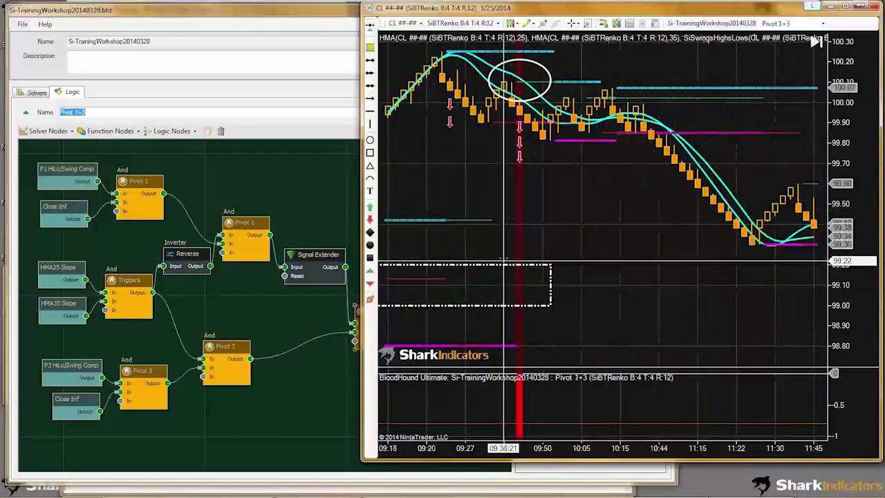
scroll(618, 264, "up", 7)
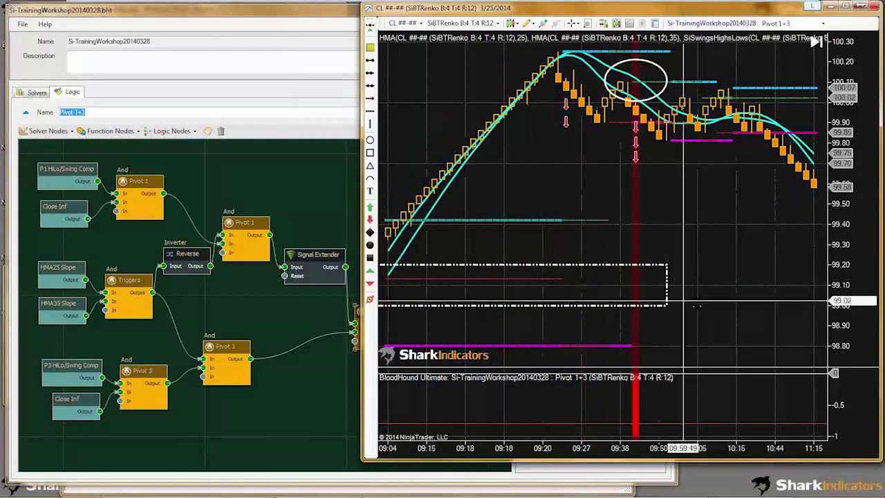
scroll(699, 300, "up", 5)
scroll(699, 301, "down", 8)
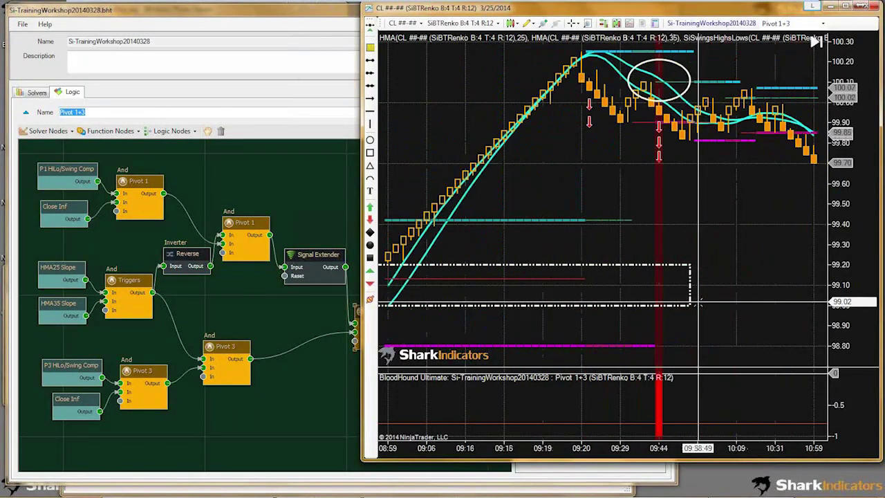
Link the final Pivot 3 node directly to Result, move Result below the And node and review the Pivot 3 signals on the chart.
left_click(296, 327)
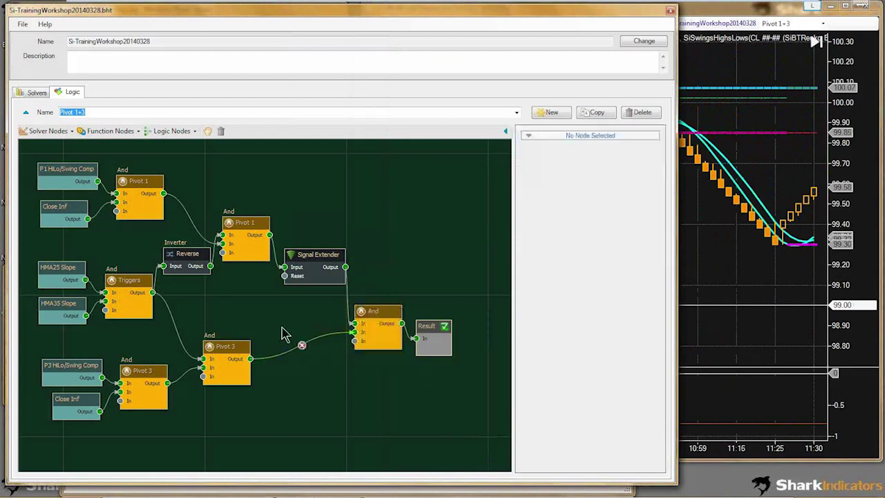
left_click_drag(255, 360, 413, 370)
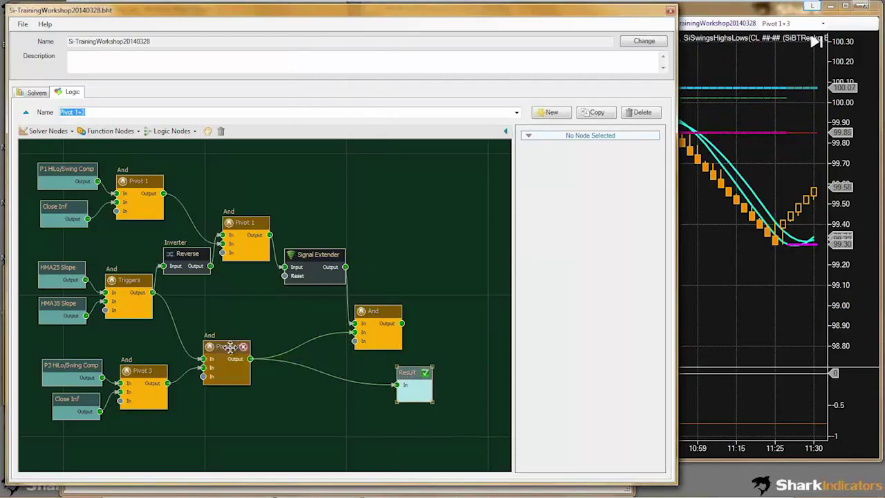
left_click_drag(231, 347, 235, 346)
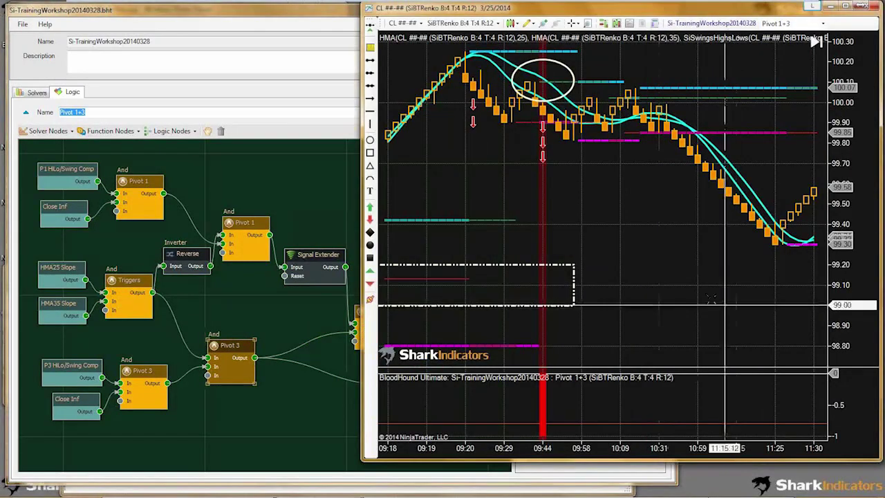
left_click(726, 279)
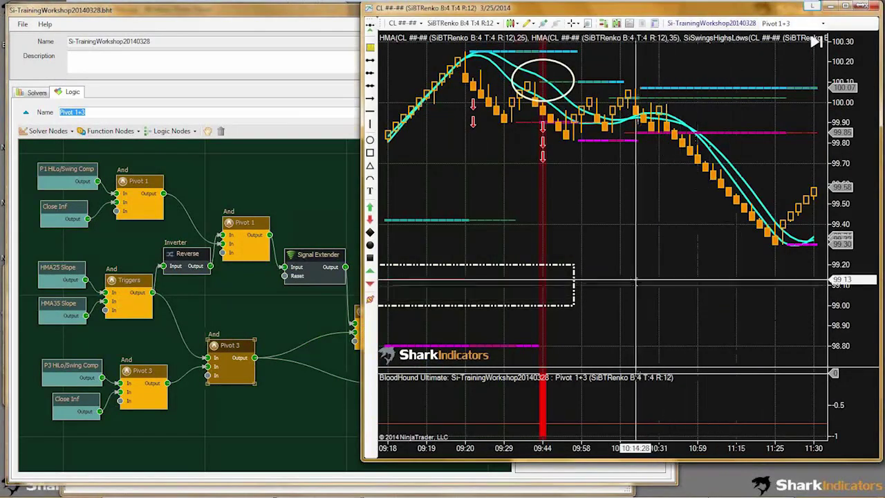
scroll(635, 279, "down", 15)
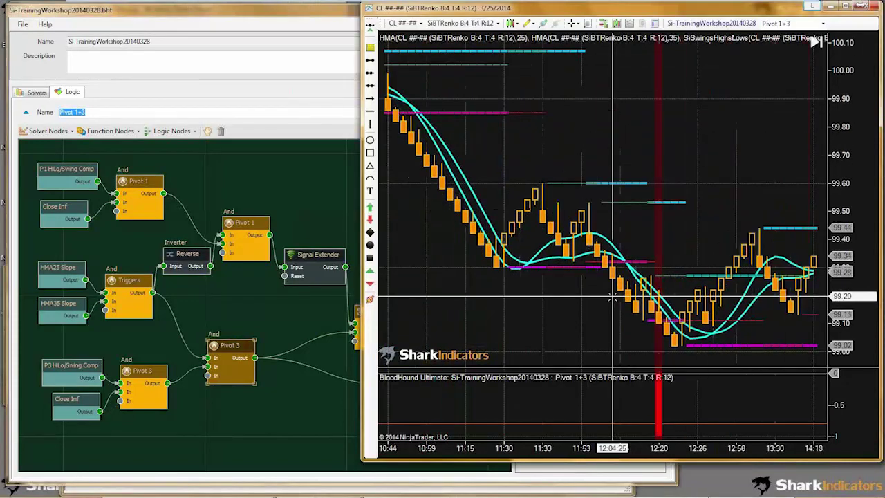
scroll(613, 297, "down", 8)
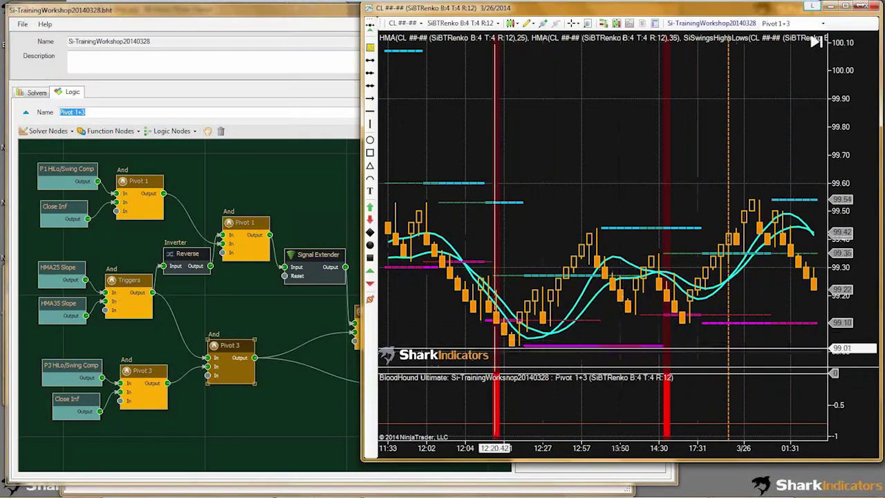
Show the Signal Extender's settings and relink the combining And node to Result in place of Pivot 3.
left_click(328, 407)
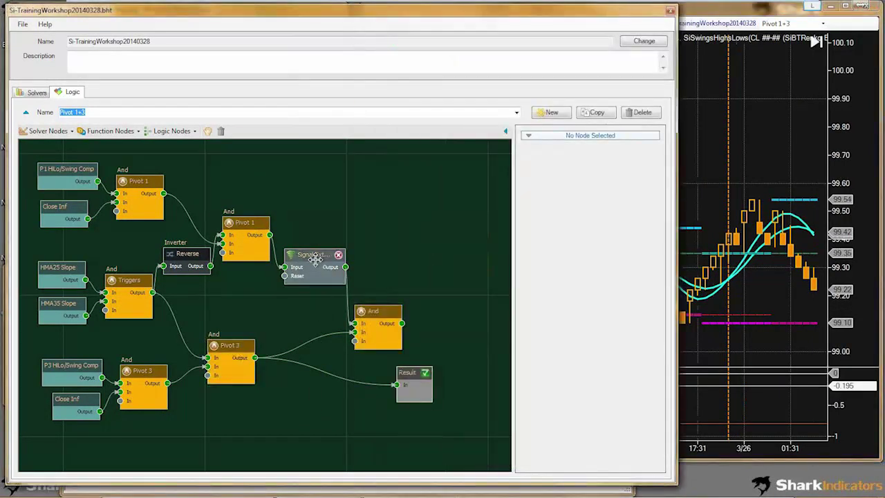
left_click_drag(316, 259, 315, 255)
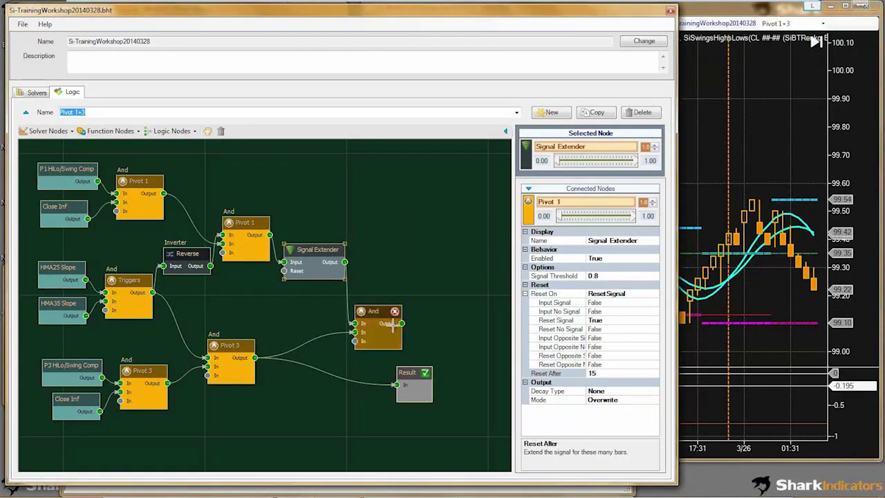
Examine the combined signals against the swing high and low lines on the chart between 3/25 and 3/26.
left_click(776, 344)
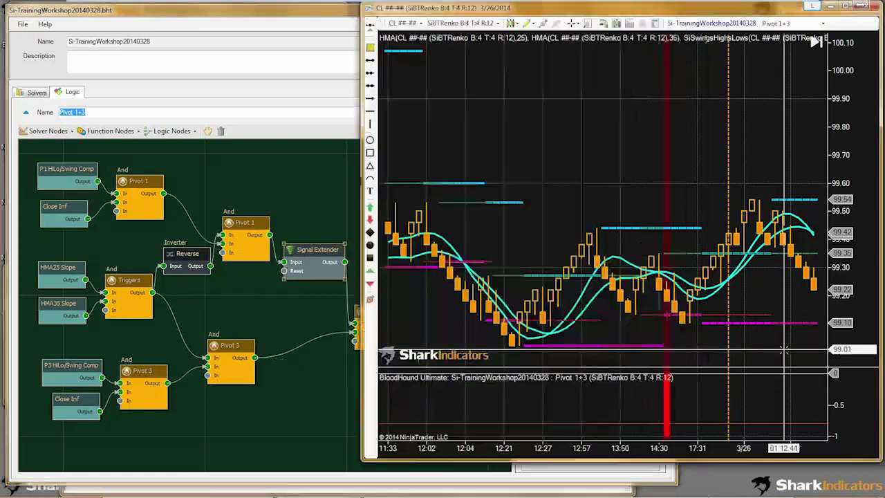
scroll(702, 337, "up", 5)
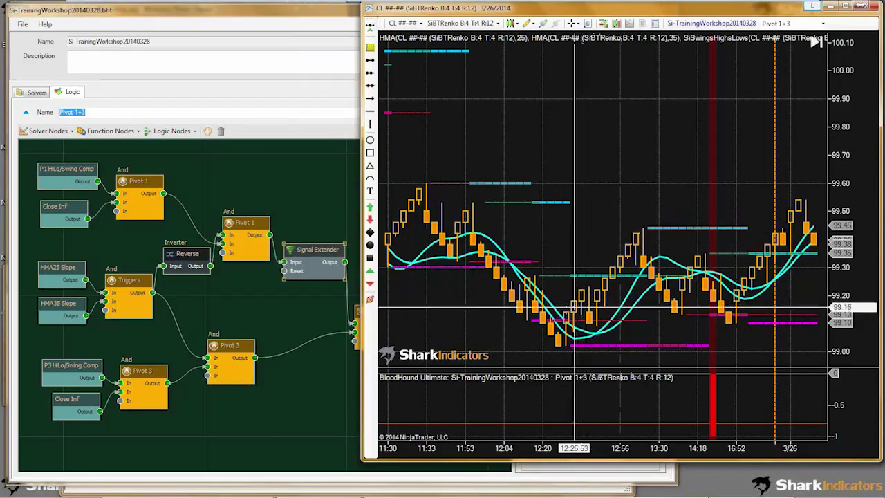
scroll(594, 232, "up", 5)
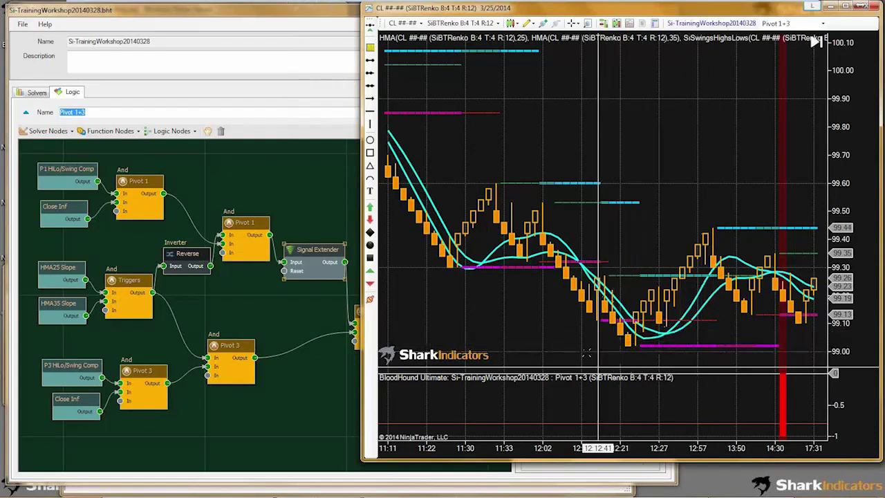
scroll(588, 353, "down", 3)
scroll(586, 354, "down", 3)
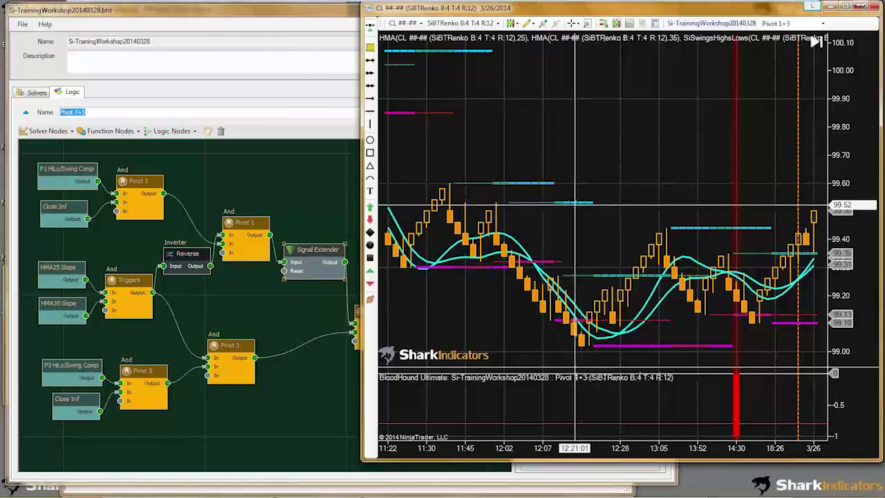
Set the number of swings in the SiSwingsHighsLows indicator to 5 and apply it to the chart.
key("ctrl+i")
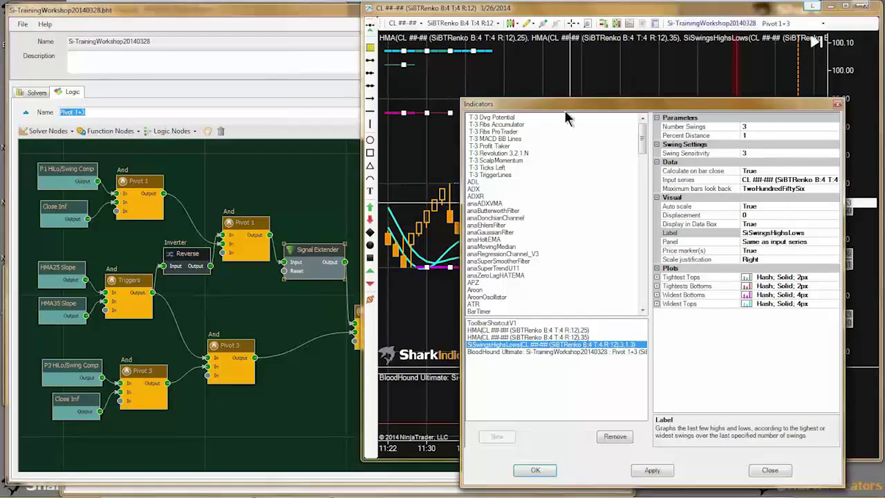
left_click_drag(560, 103, 109, 62)
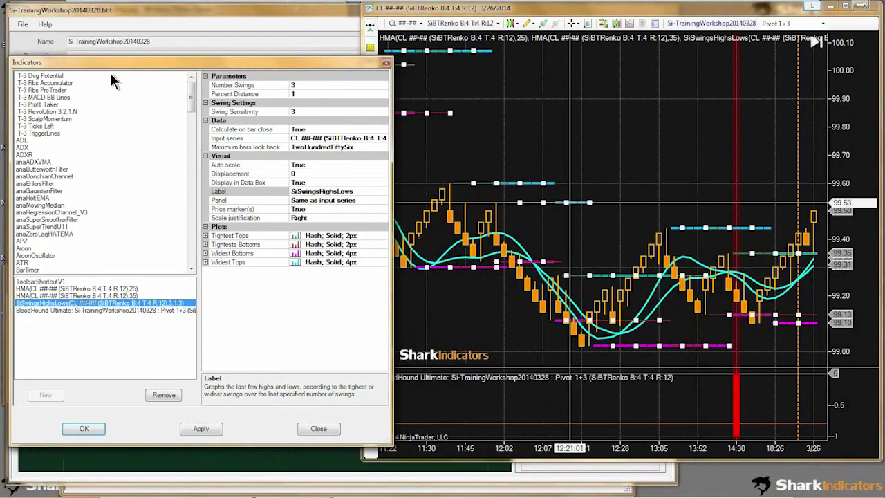
left_click(240, 111)
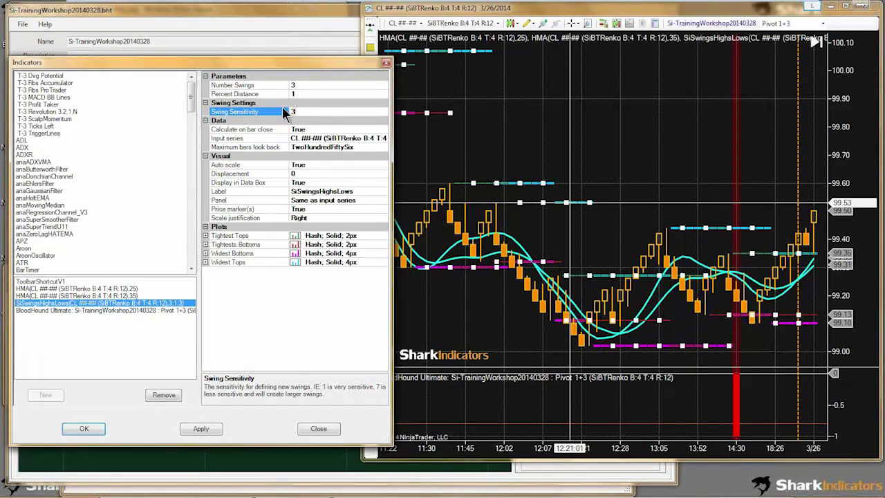
left_click(266, 85)
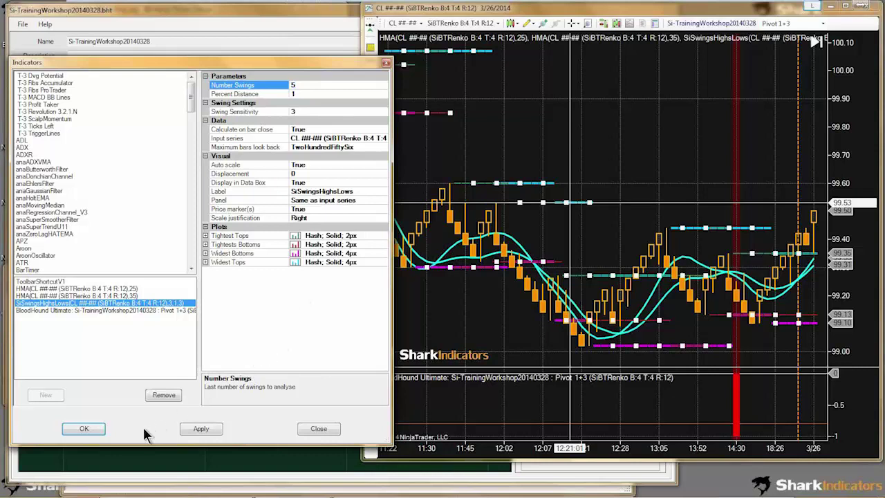
left_click(84, 429)
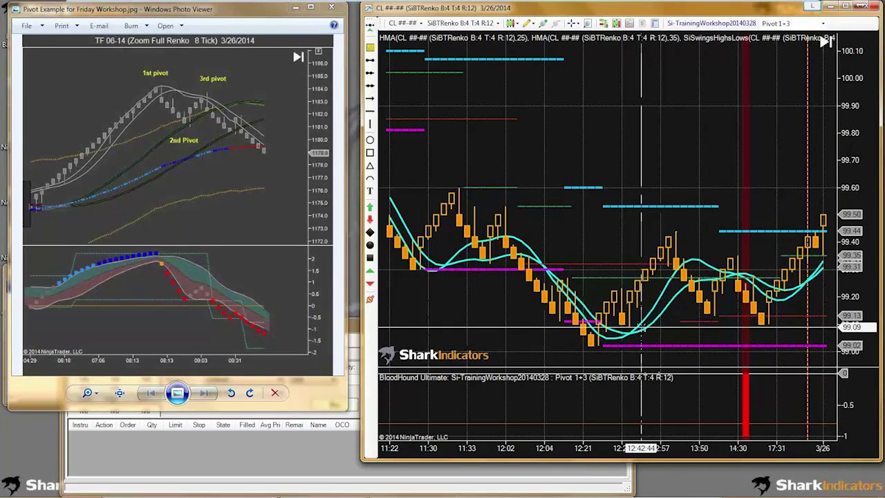
Go back to the Pivot 1+3 signal on 3/25 and shift the ellipse slightly later along the chart.
scroll(642, 326, "up", 10)
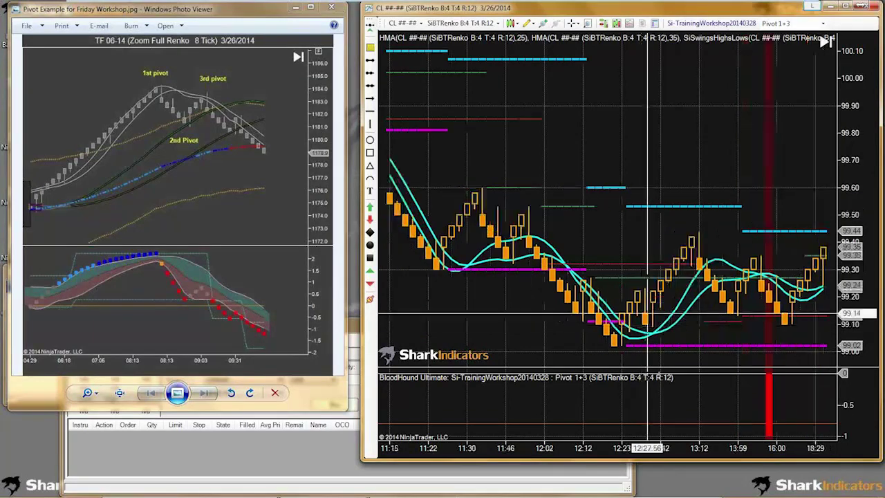
scroll(654, 296, "up", 10)
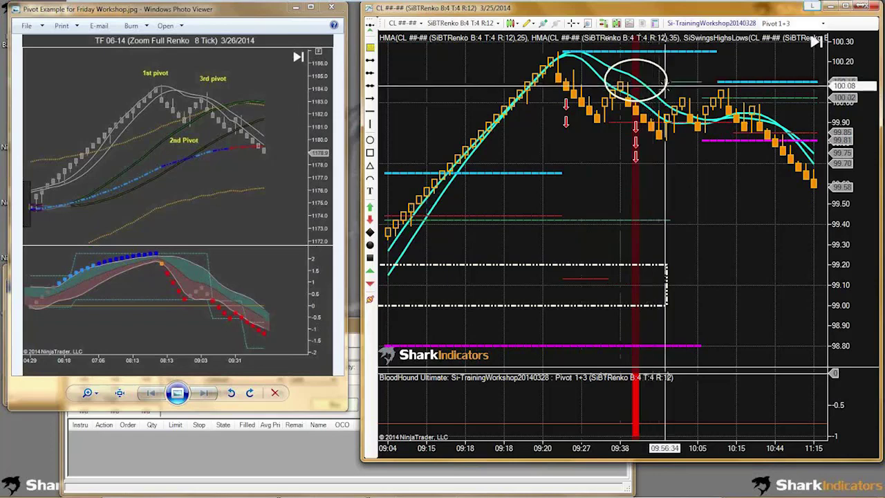
left_click_drag(670, 85, 675, 82)
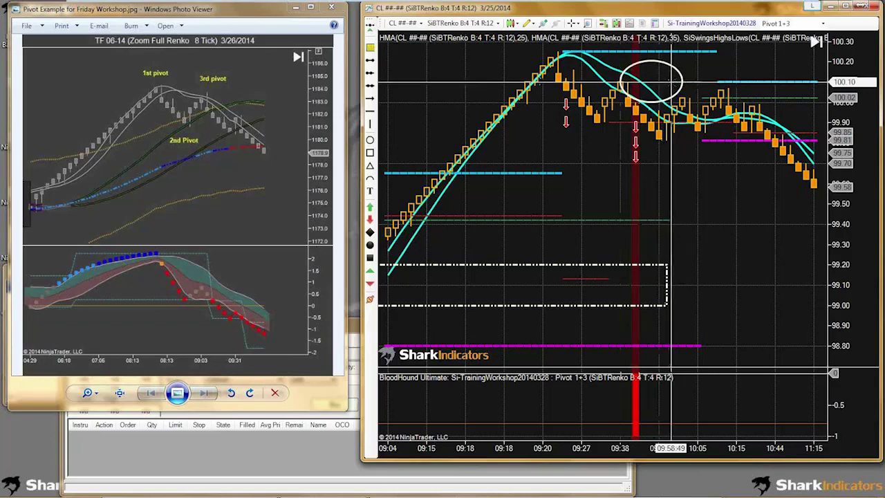
Set the number of swings in the SiSwingsHighsLows indicator to 4 and apply it to the chart.
double_click(612, 52)
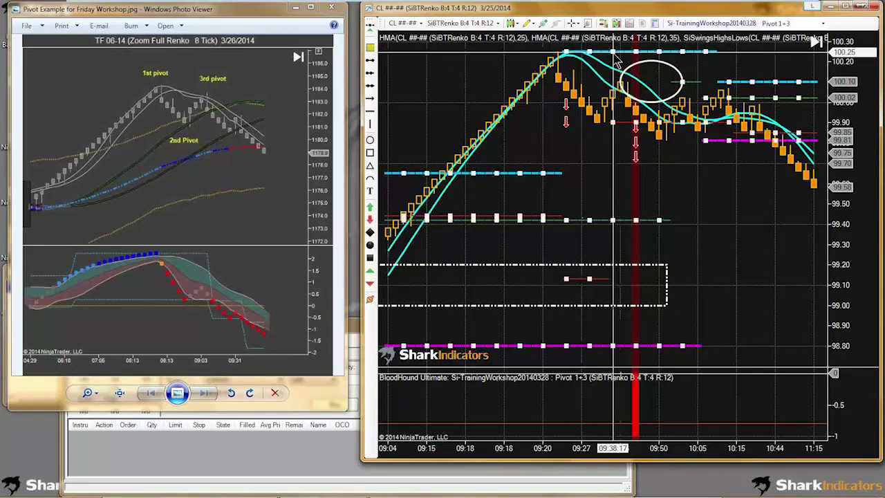
left_click_drag(576, 105, 168, 62)
left_click(343, 82)
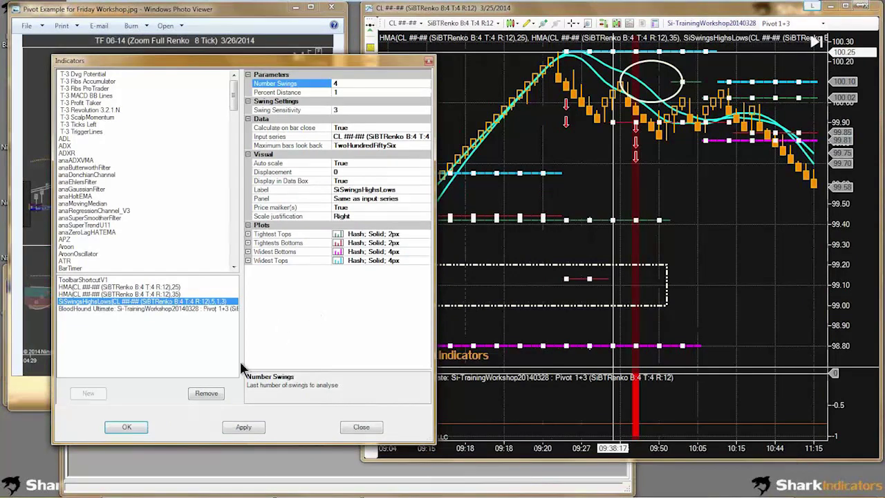
left_click(130, 426)
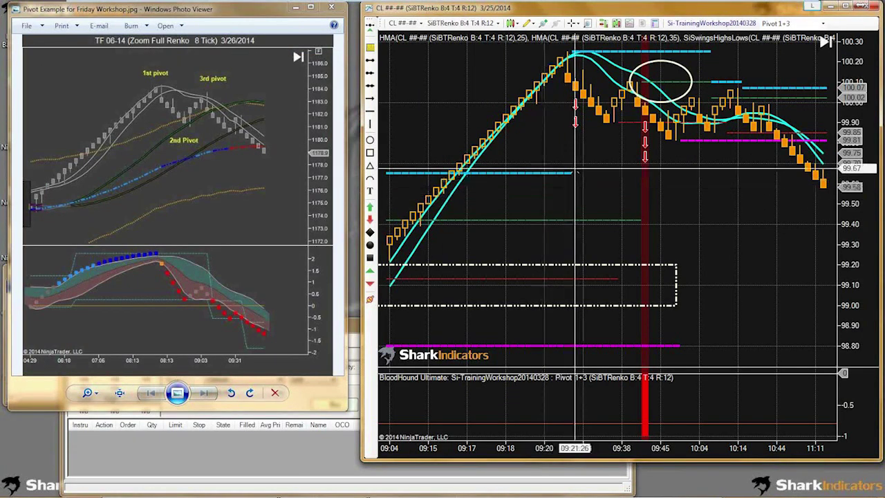
Examine the updated swing high and low lines against the Pivot 1+3 signals from 3/25 morning through 3/26.
scroll(576, 171, "right", 5)
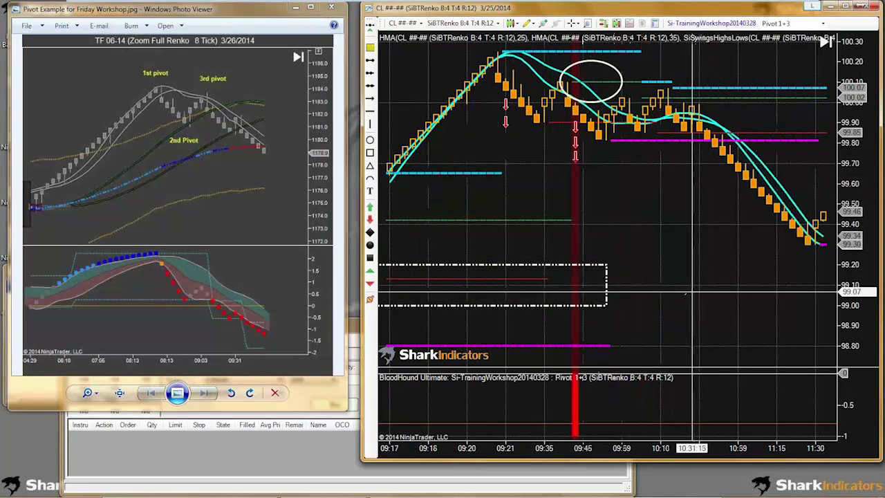
scroll(685, 294, "right", 12)
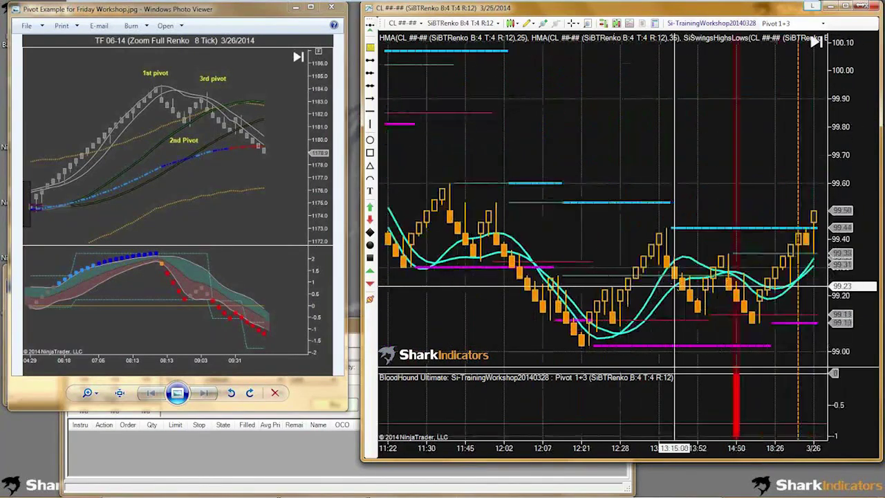
scroll(675, 285, "left", 3)
scroll(691, 297, "right", 3)
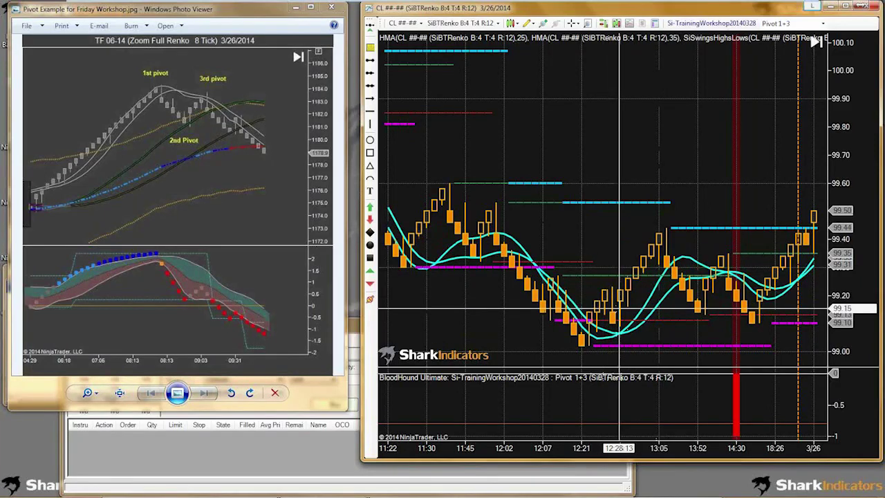
scroll(619, 309, "up", 5)
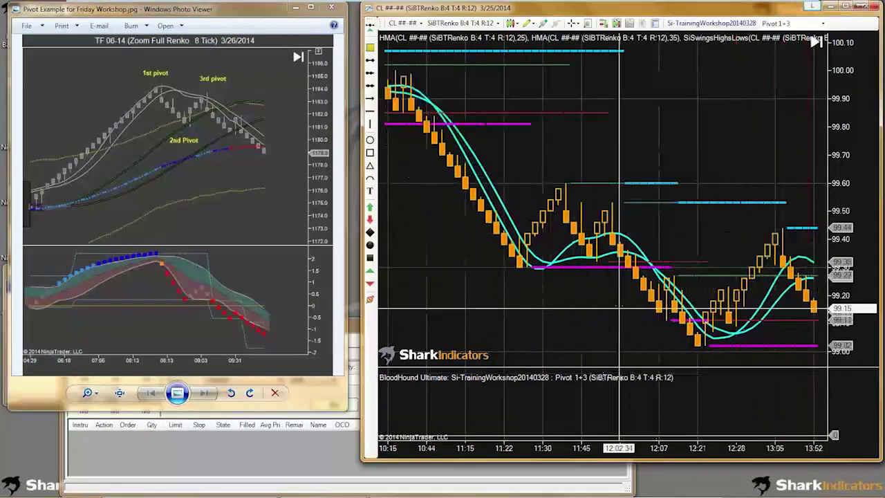
scroll(619, 309, "up", 10)
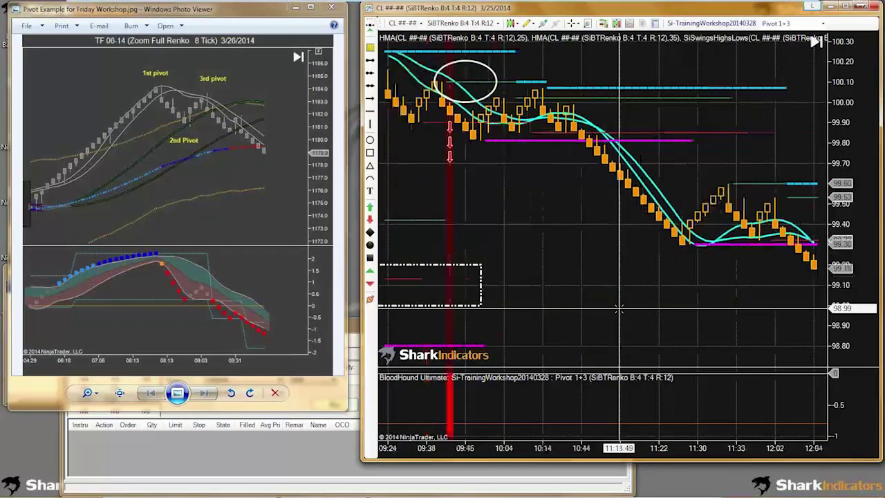
scroll(618, 309, "up", 8)
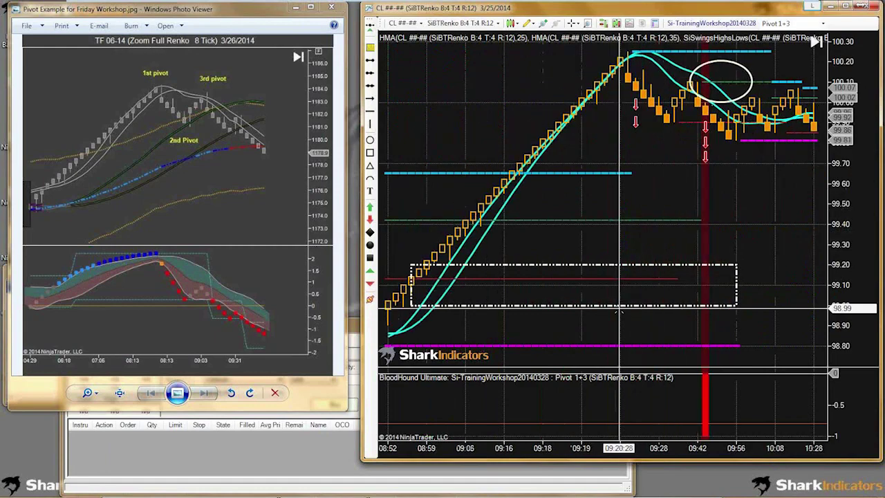
scroll(619, 312, "up", 4)
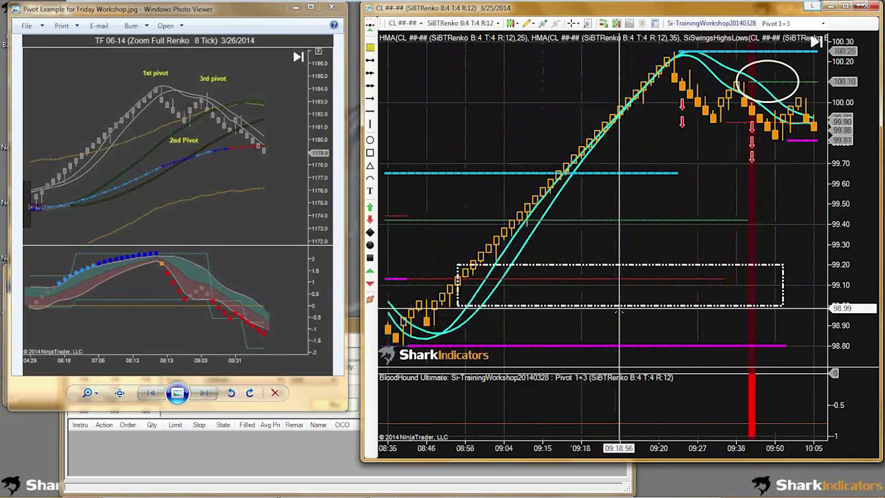
scroll(619, 312, "up", 1)
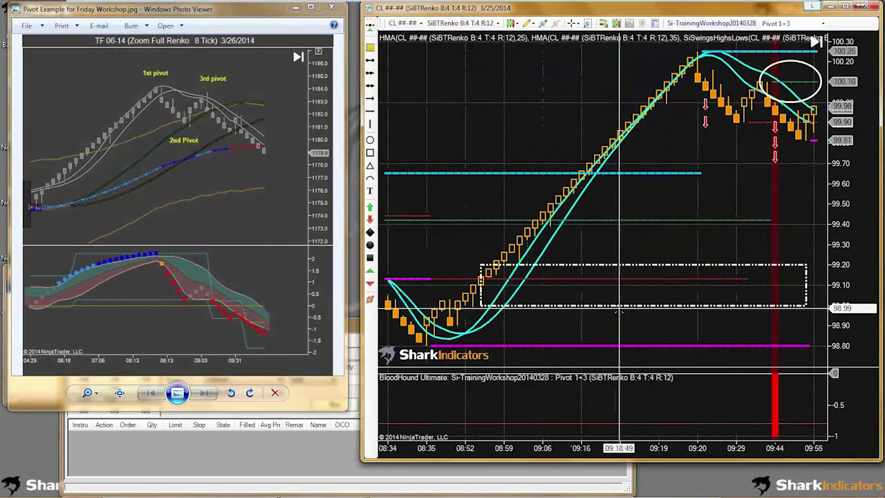
scroll(619, 312, "down", 8)
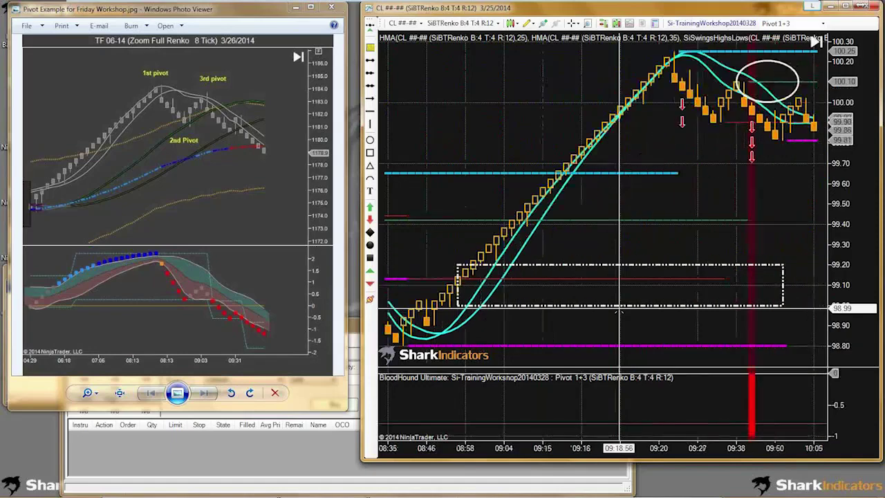
scroll(619, 313, "down", 10)
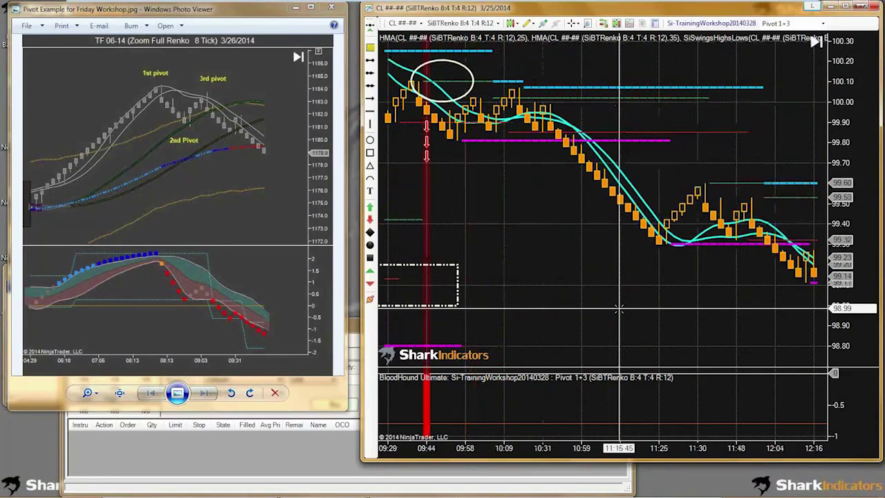
scroll(619, 312, "down", 3)
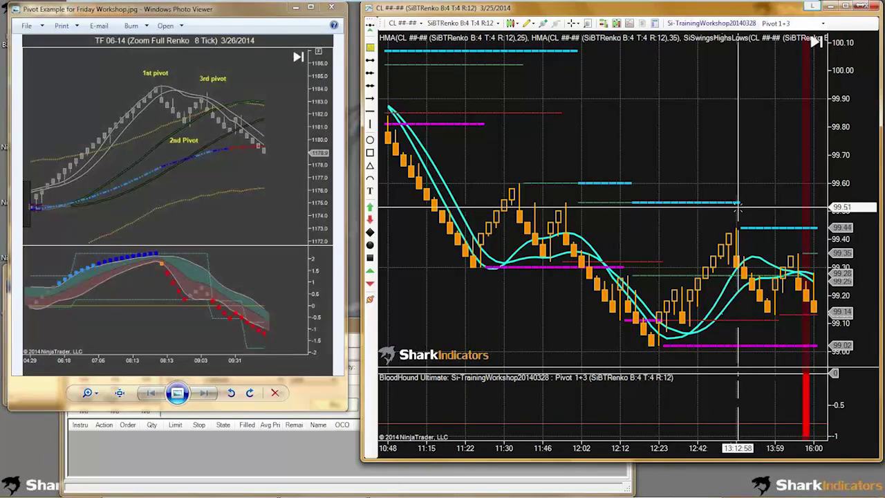
scroll(736, 187, "down", 7)
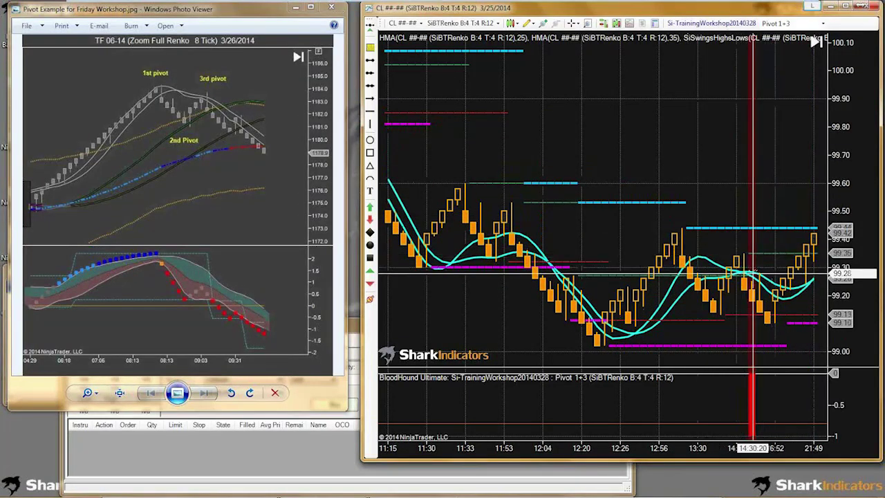
scroll(664, 263, "down", 3)
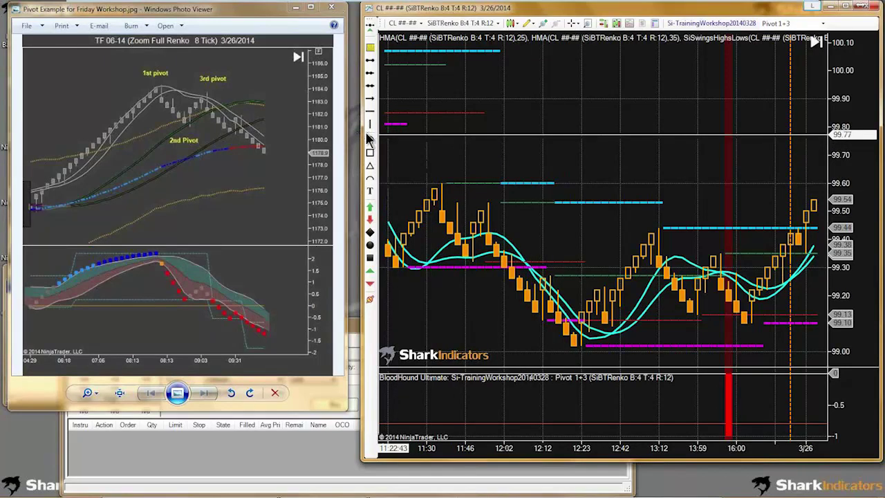
Widen the chart window, then move the ellipse onto the 9:20 swing high and back to the lower pivot high near 9:38.
left_click_drag(363, 133, 91, 132)
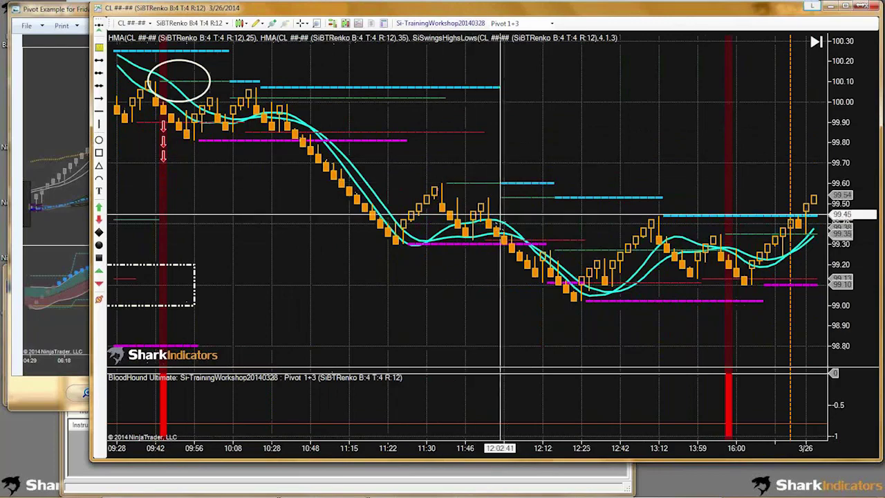
left_click_drag(350, 213, 656, 229)
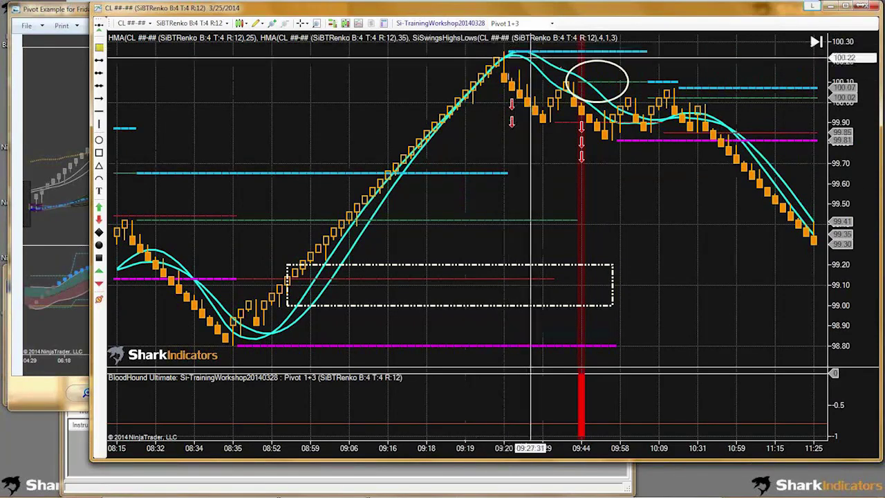
mouse_move(582, 78)
left_mouse_down()
mouse_move(504, 41)
mouse_move(497, 61)
left_mouse_up()
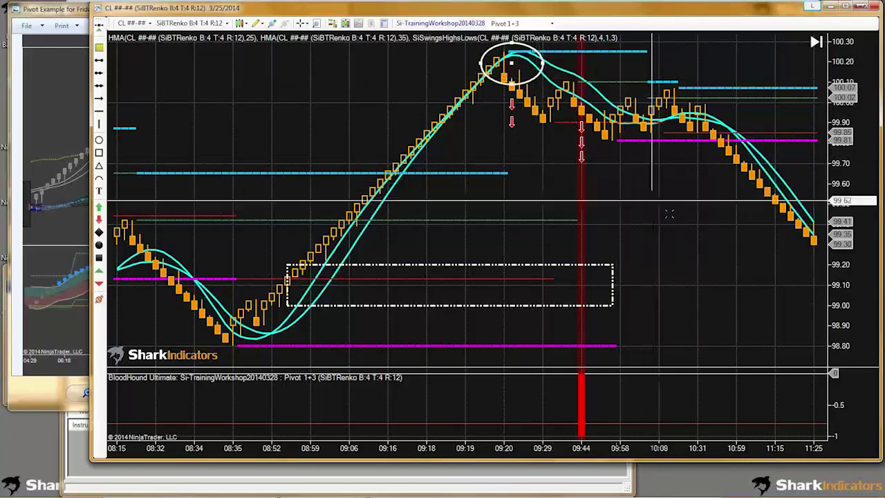
left_click_drag(618, 209, 497, 193)
left_click_drag(365, 74, 428, 81)
Draw two narrow ellipses around the step-downs of the widest tops line near 12:21 and between 12:57 and 13:50.
left_click_drag(568, 302, 302, 279)
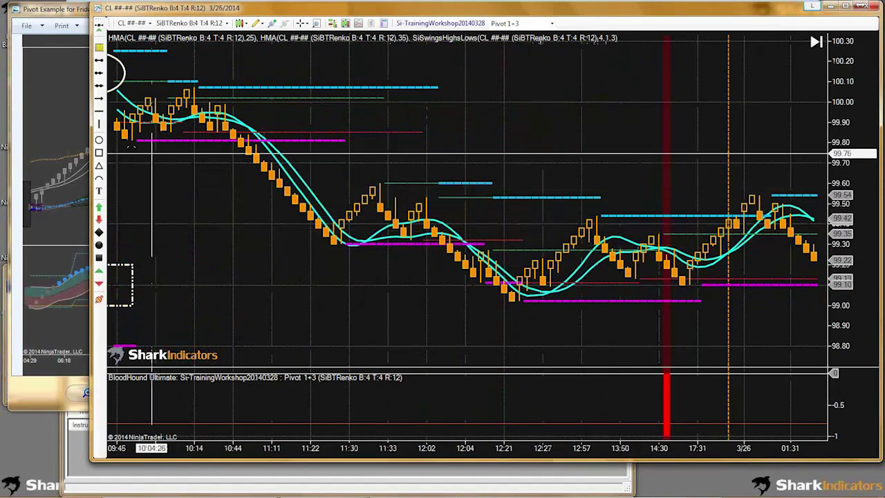
left_click_drag(489, 174, 503, 209)
left_click(513, 217)
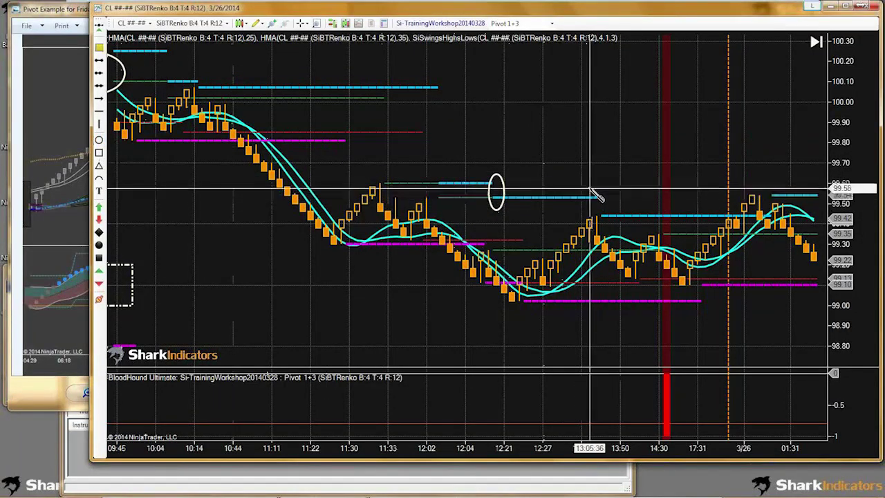
left_click_drag(589, 187, 611, 225)
left_click(612, 226)
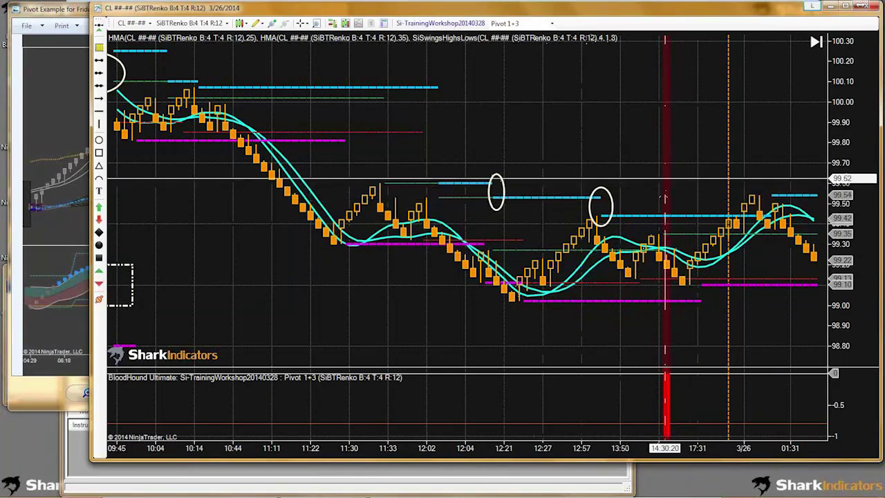
Draw a tall ellipse around the jump in the widest tops line near 9:21 on 3/25 and delete it.
scroll(376, 169, "up", 8)
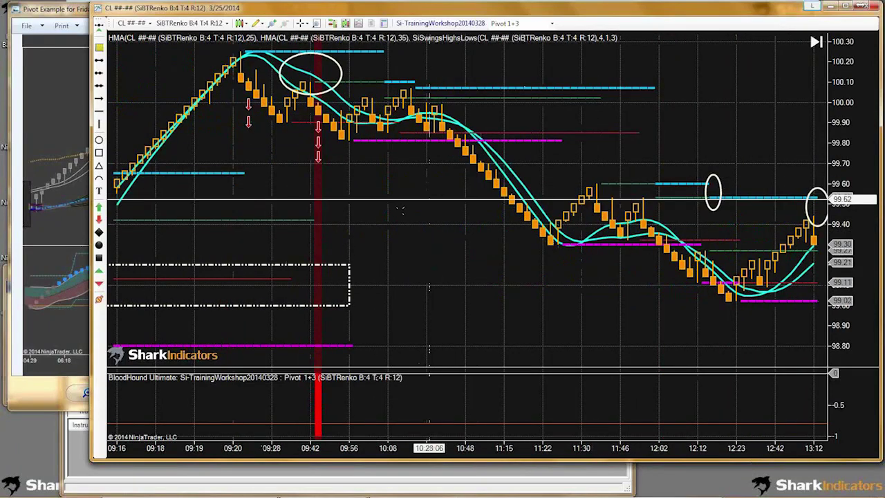
scroll(520, 236, "up", 5)
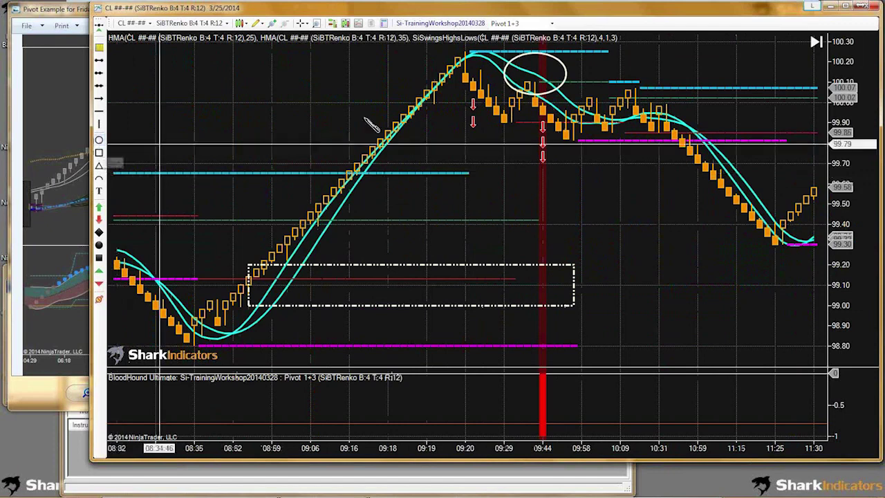
mouse_move(480, 52)
left_mouse_down()
mouse_move(461, 117)
mouse_move(462, 197)
left_mouse_up()
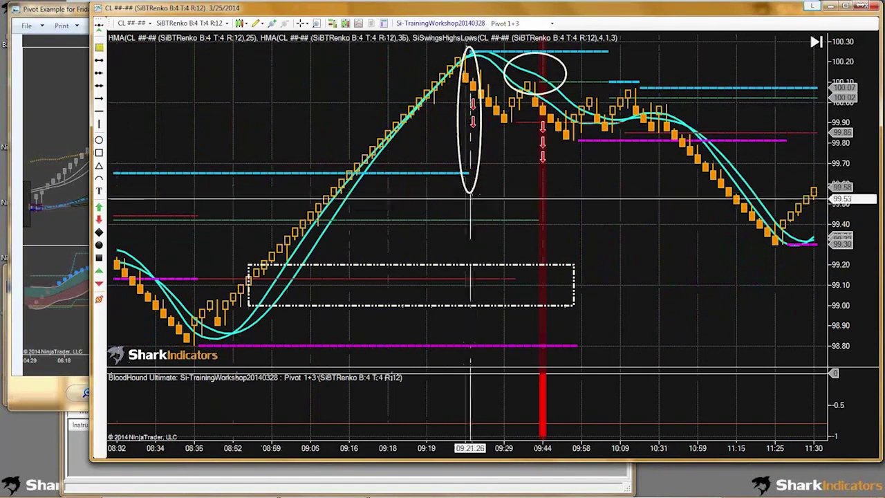
key("Delete")
Narrow the chart window to uncover the pivot example image and show the 3/25 morning signal beside it.
left_click_drag(89, 158, 339, 160)
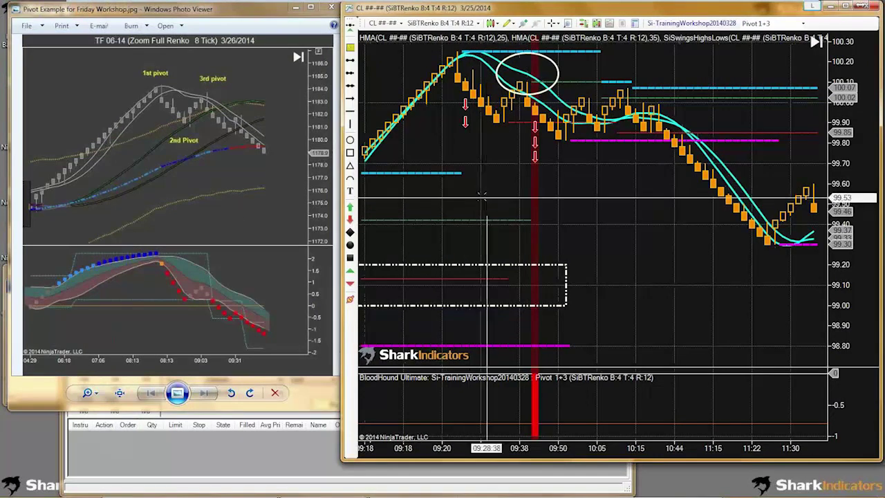
left_click_drag(474, 196, 556, 206)
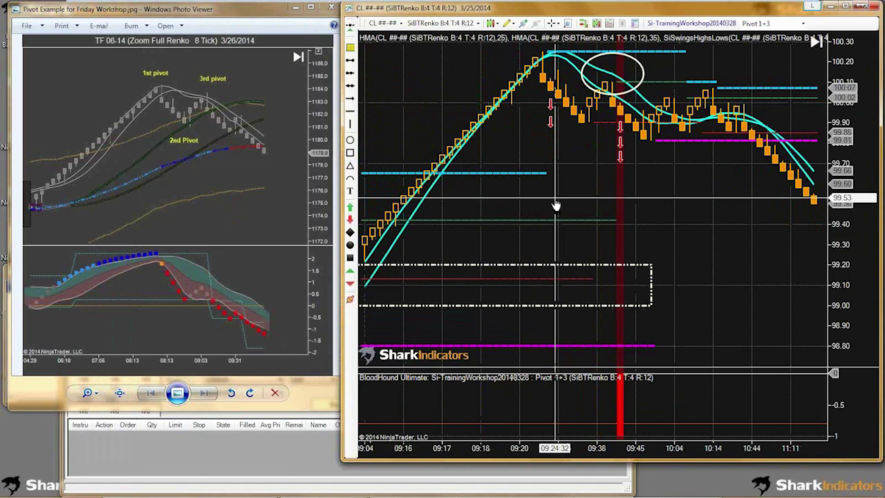
Shift the 3/25 chart to slightly earlier bars and minimize the pivot example image.
left_click_drag(574, 204, 603, 206)
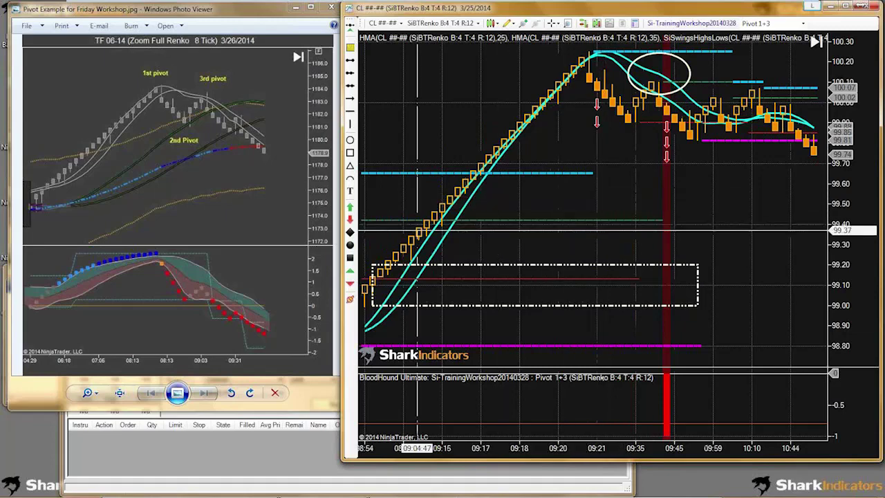
left_click(298, 9)
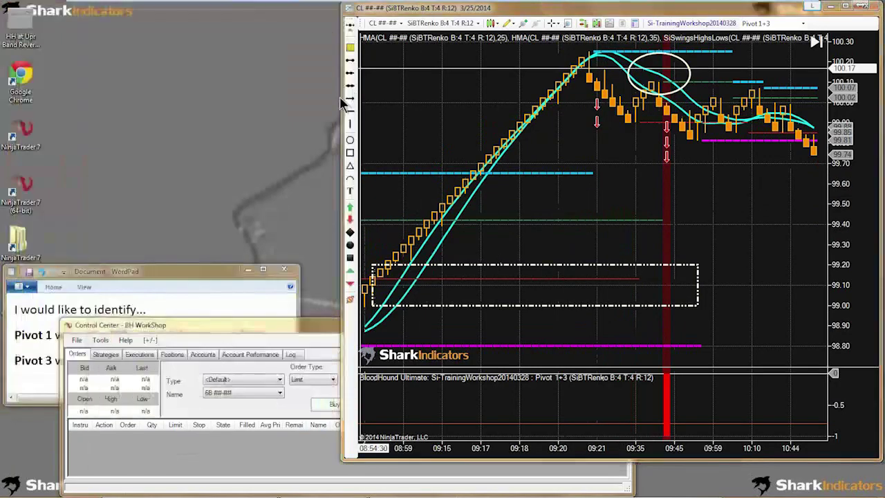
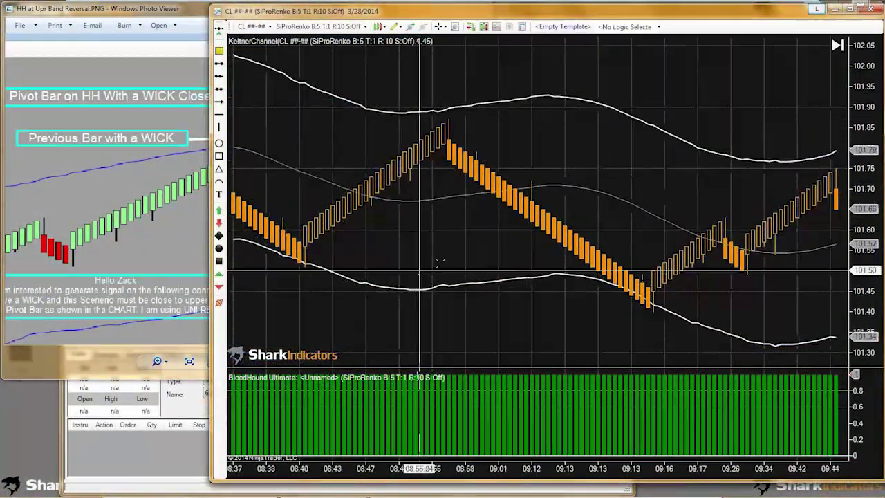
Draw an ellipse around the swing high touching the upper Keltner band near 04:04 on 3/28 and enlarge it slightly.
scroll(445, 257, "up", 10)
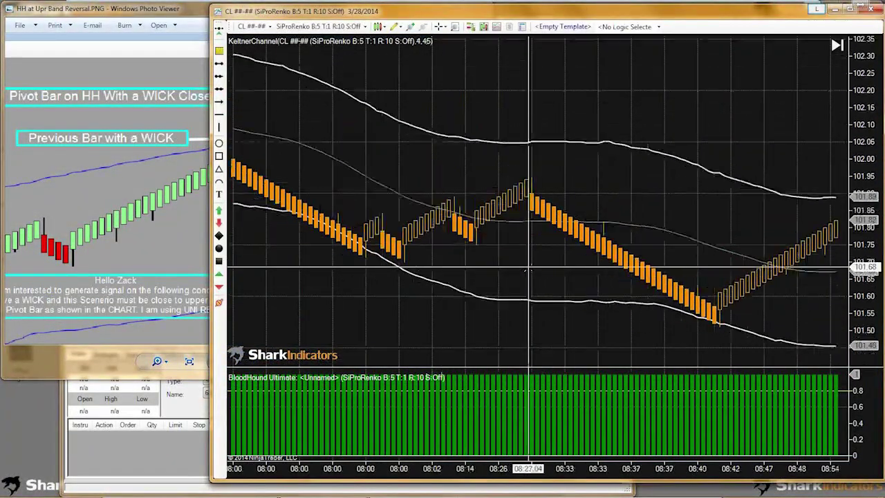
scroll(529, 266, "up", 10)
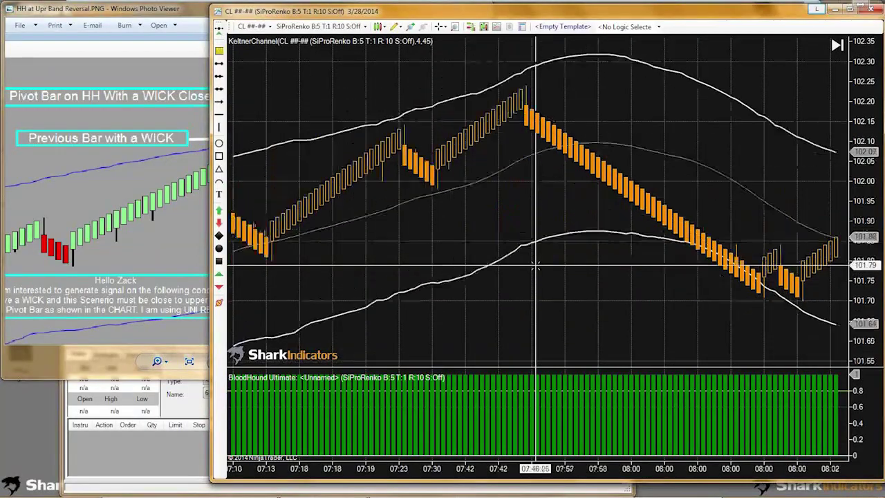
scroll(536, 266, "up", 10)
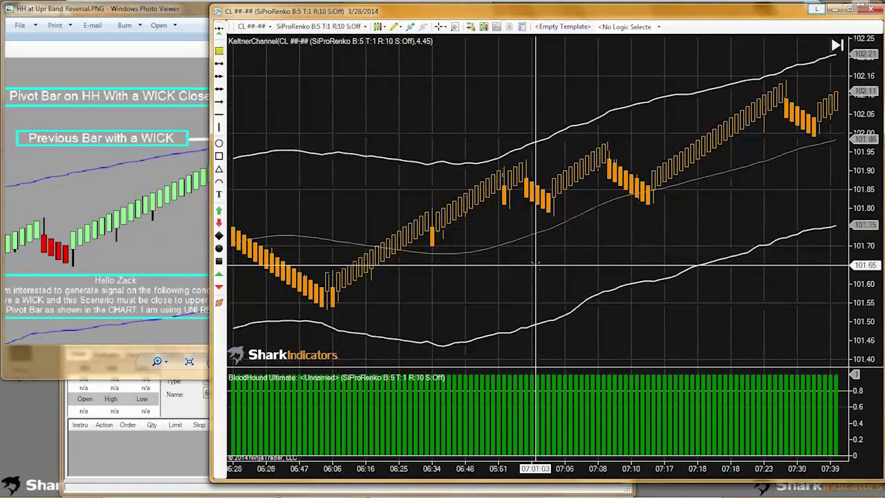
scroll(535, 266, "up", 10)
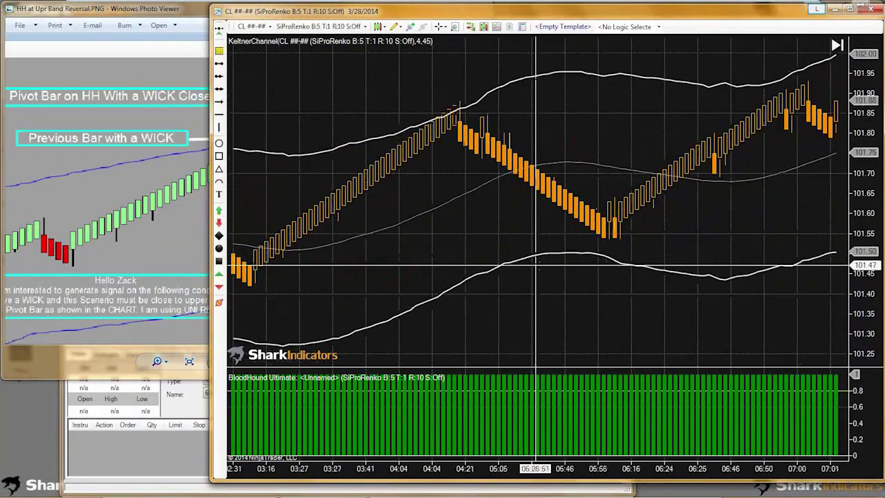
scroll(536, 266, "up", 5)
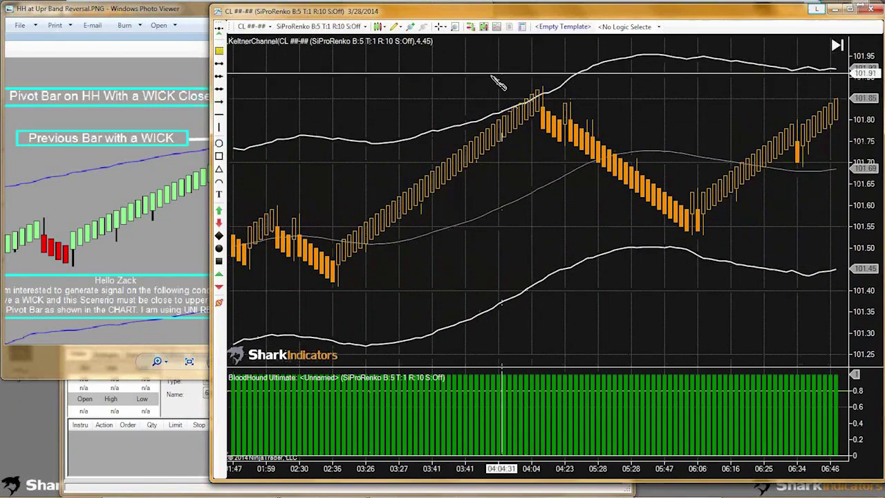
left_click_drag(487, 69, 598, 147)
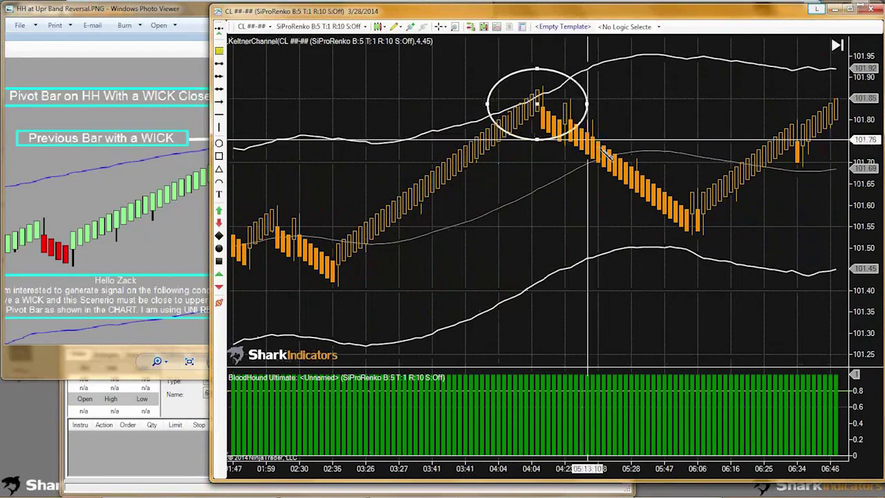
left_click(589, 83)
left_click_drag(590, 83, 584, 82)
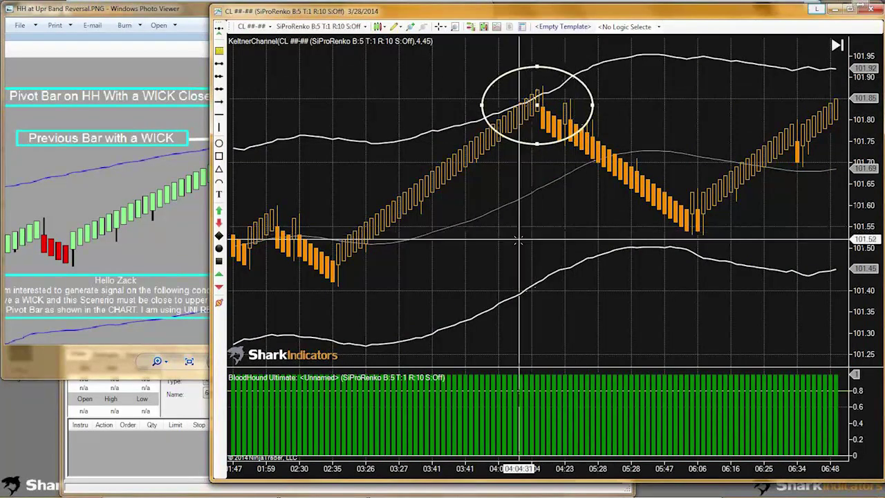
Save the empty BloodHound template as Si-TrainingWorkshop20140328B.bht in the BloodHound templates folder.
left_click_drag(558, 239, 598, 244)
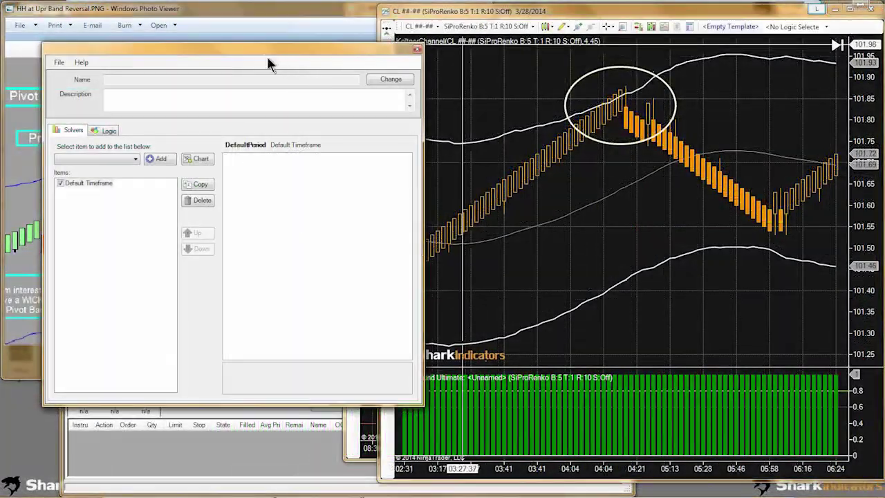
left_click_drag(252, 54, 244, 46)
left_click(379, 73)
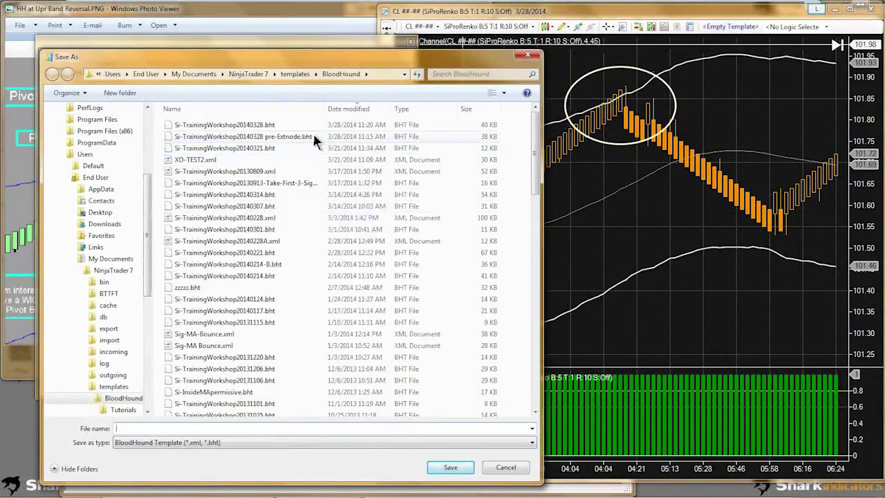
left_click(245, 123)
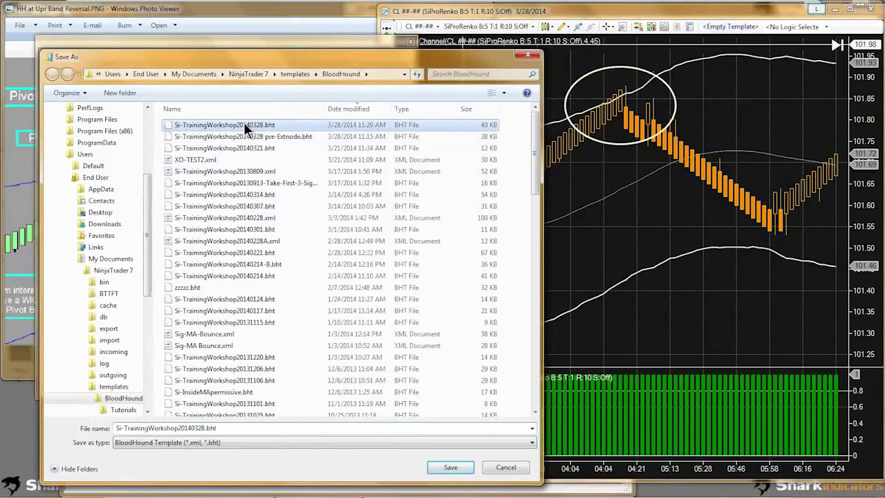
left_click(206, 429)
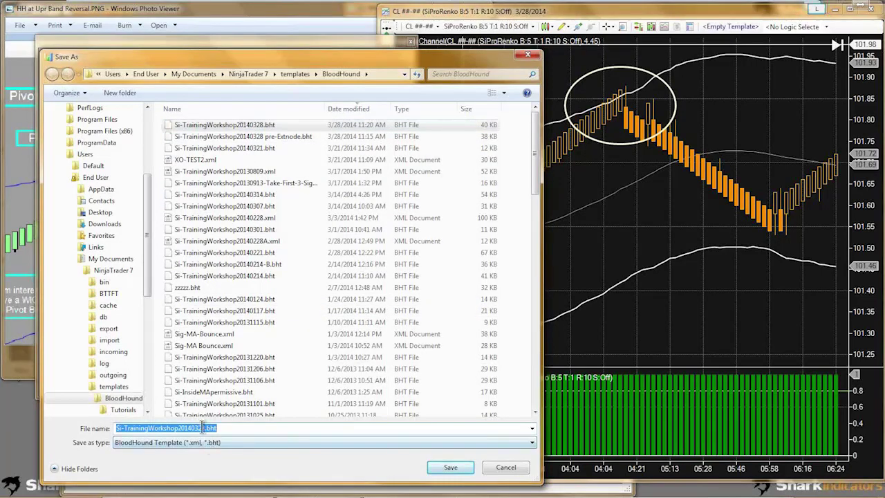
left_click(205, 429)
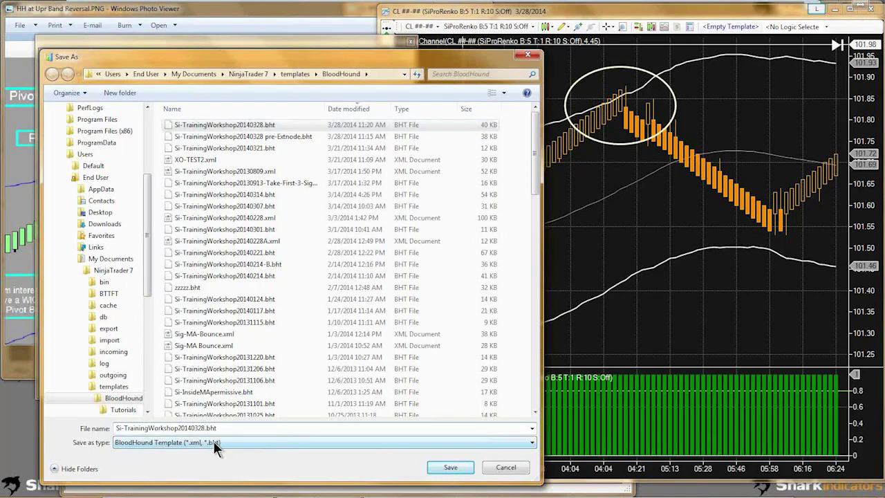
type("B")
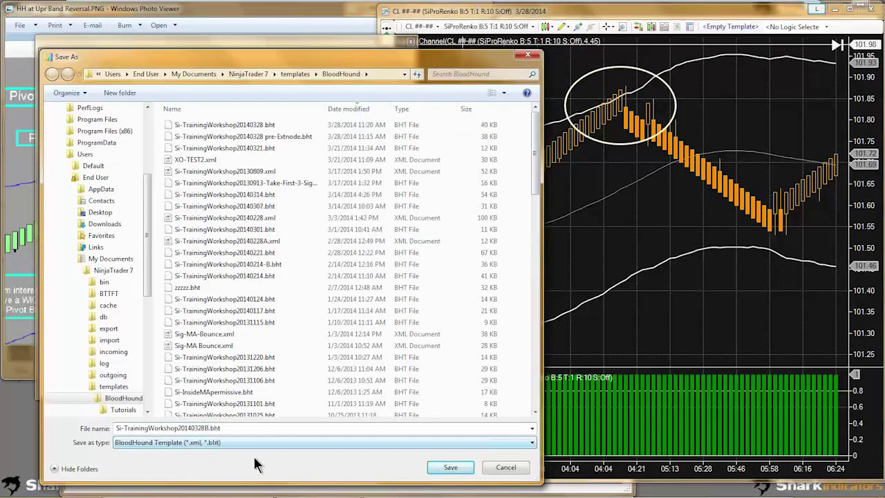
left_click(448, 467)
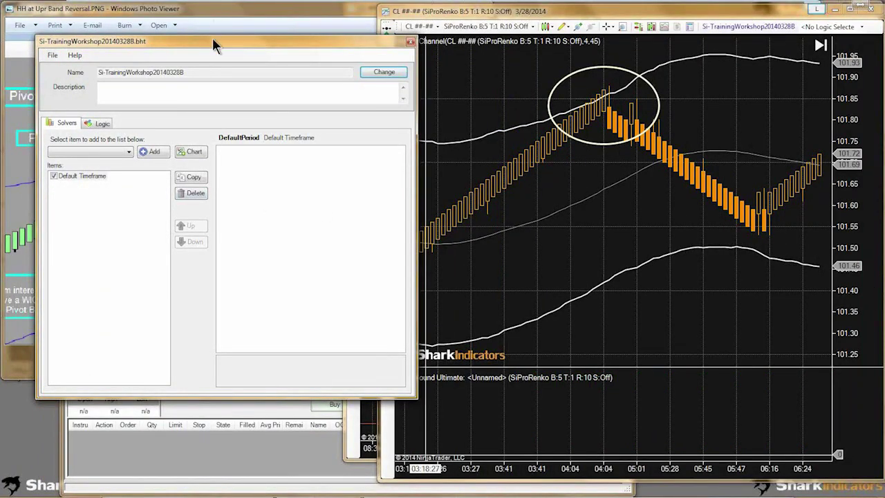
Uncover the example image for reference, then create a new logic named "Rev near K.Band" in the template.
left_click_drag(212, 38, 569, 104)
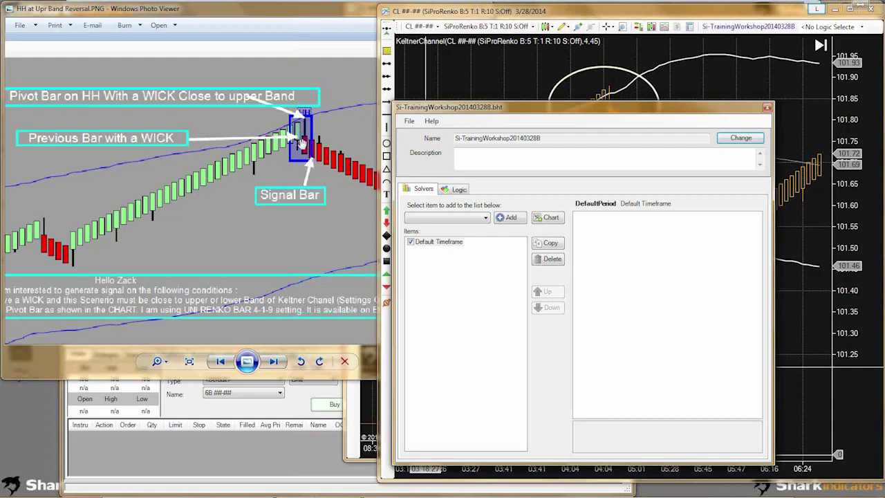
left_click_drag(477, 106, 157, 60)
left_click(141, 140)
left_click(333, 160)
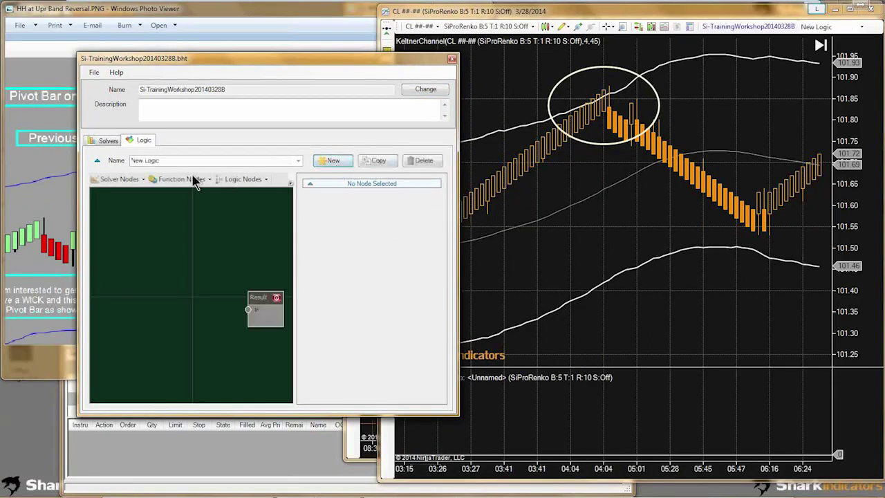
left_click(163, 161)
type("Rey")
type(" near")
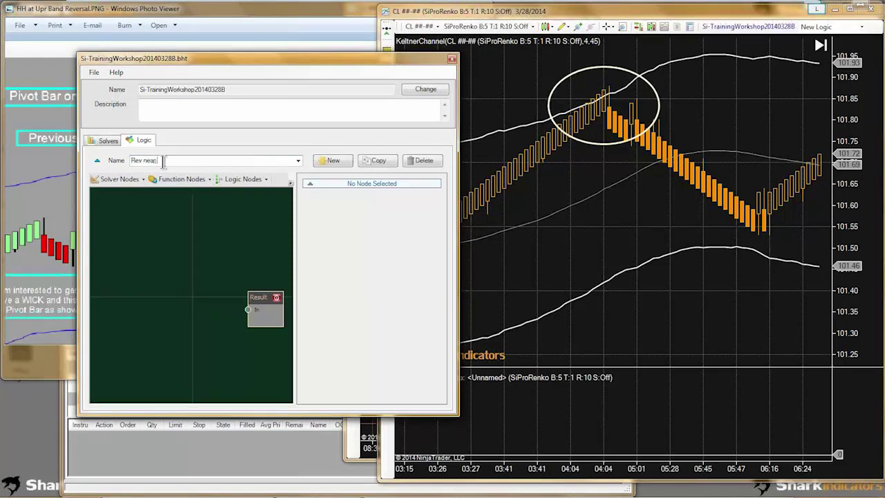
type("KBand")
left_click(162, 161)
Add an Indicator Inflection solver node to the logic and connect its output to the Result node.
left_click(142, 182)
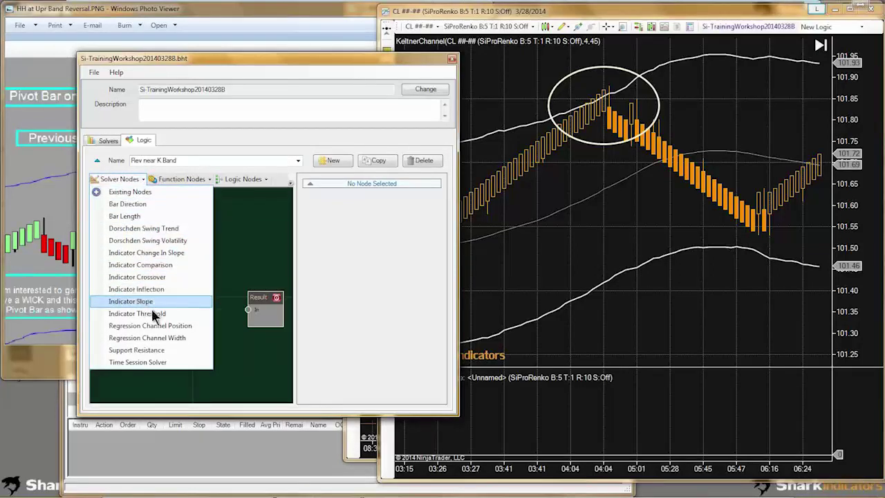
left_click(136, 289)
left_click(130, 299)
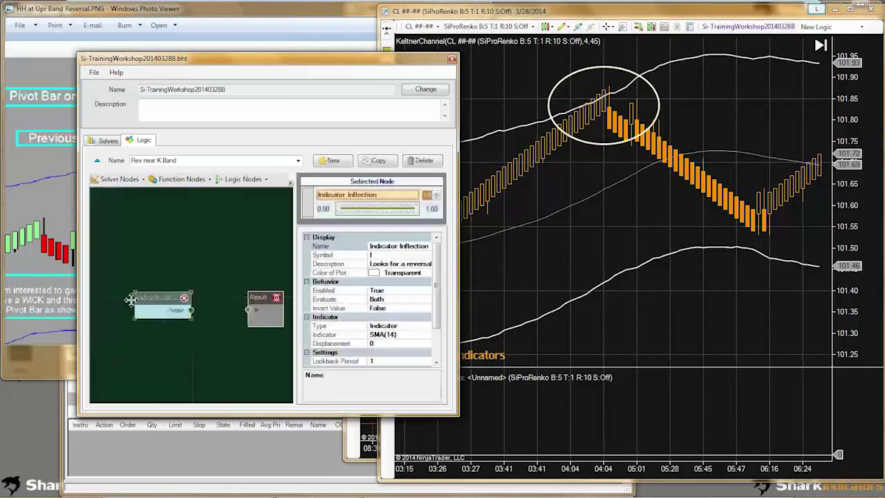
left_click_drag(130, 299, 98, 300)
left_click_drag(158, 310, 261, 315)
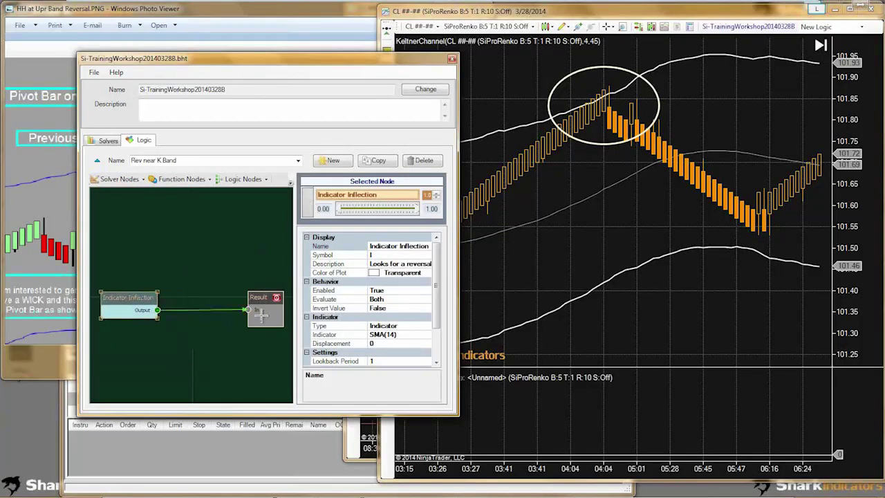
Enlarge the template window's height and set the Indicator Inflection node's input type to Closing Price.
left_click(388, 299)
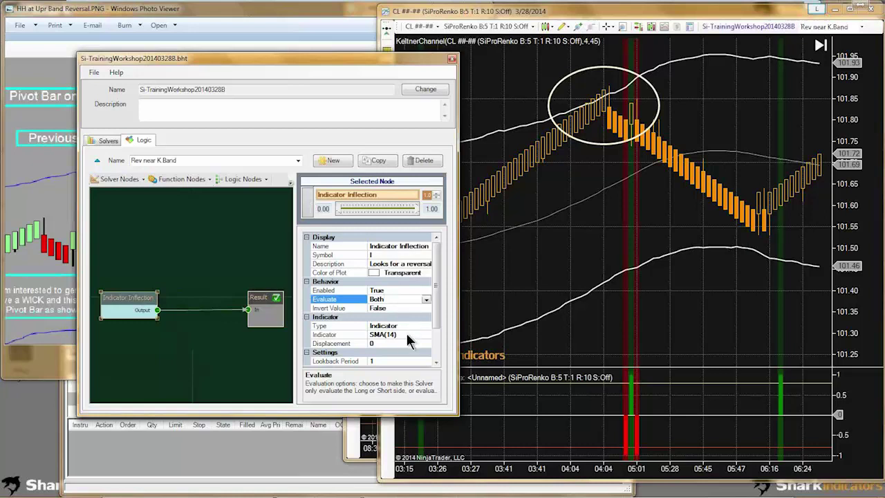
left_click(412, 335)
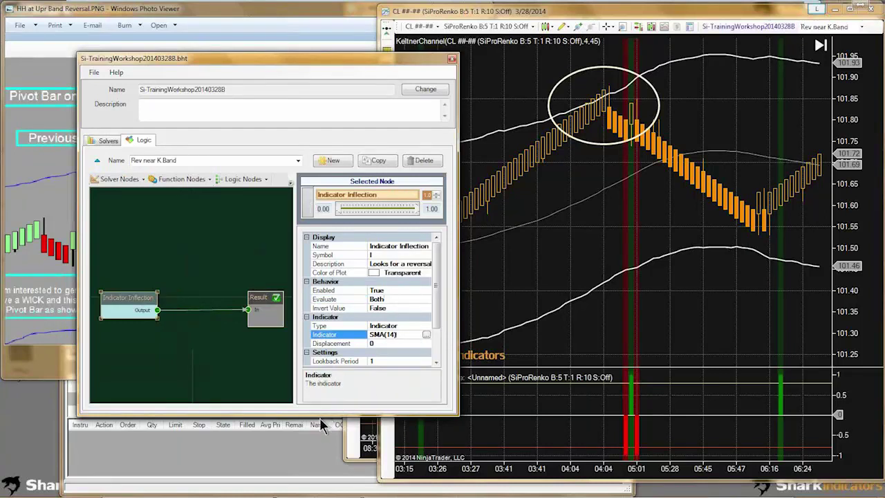
left_click_drag(320, 416, 317, 461)
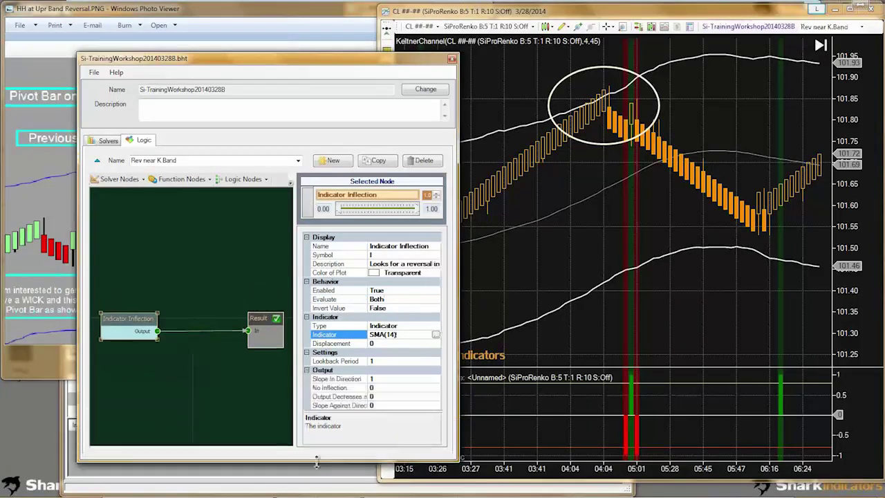
left_click(395, 325)
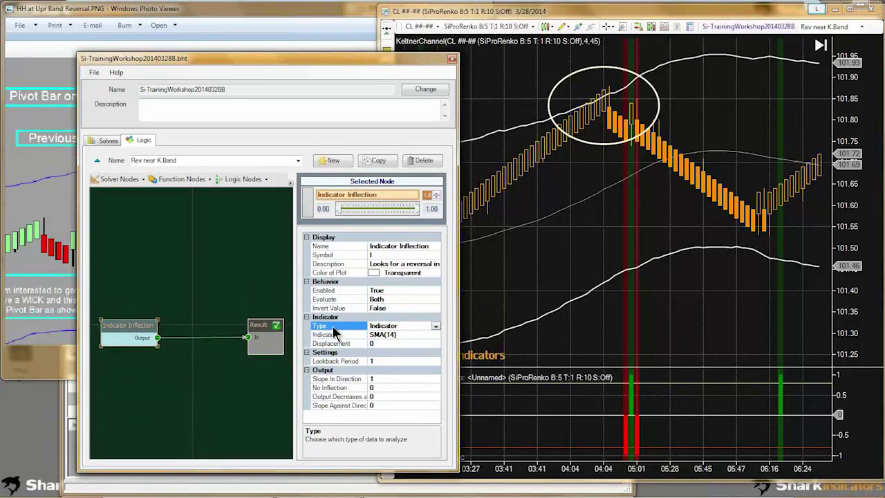
left_click(437, 327)
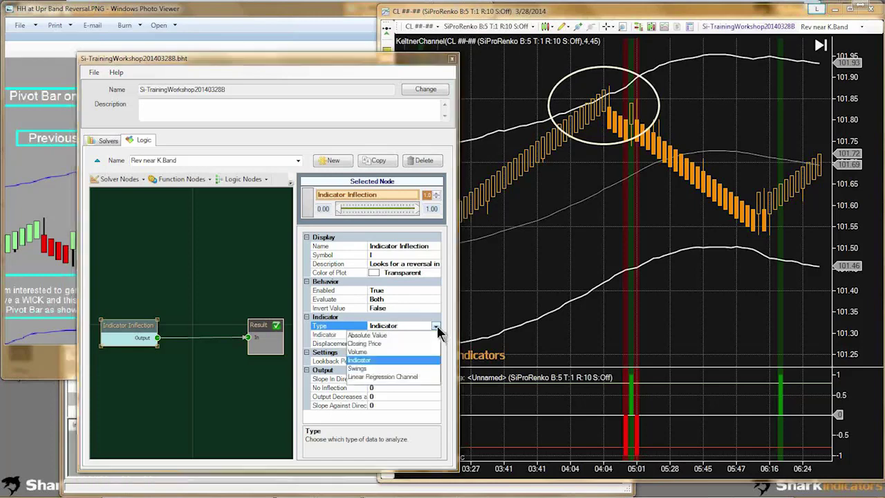
left_click(365, 343)
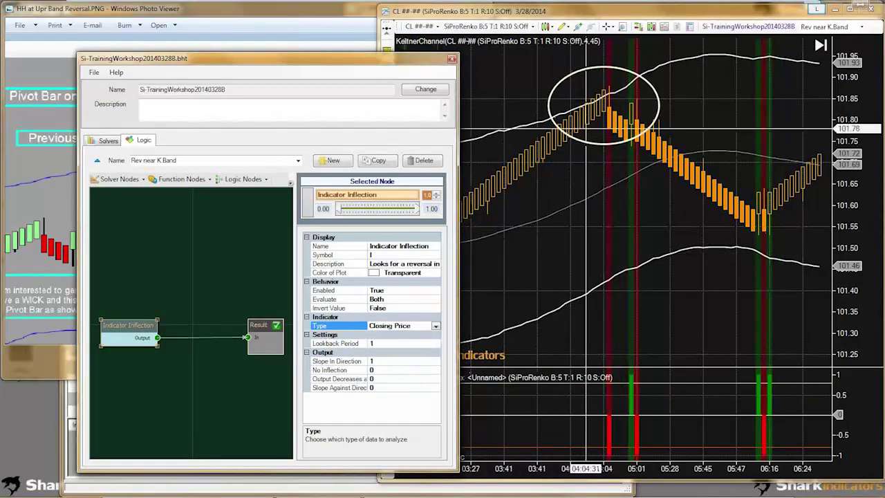
Bring the chart in front with its bars spread wider and stack three down arrows below the reversal bars after the circled high.
left_click_drag(173, 58, 486, 45)
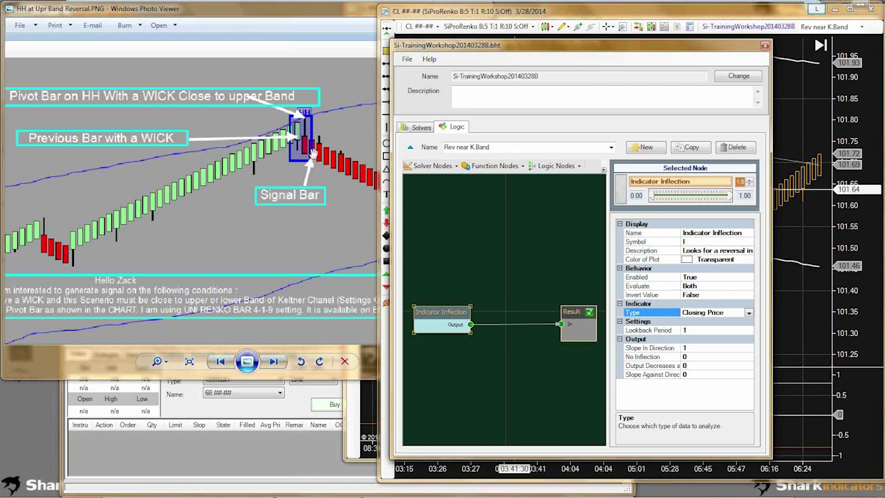
left_click_drag(520, 47, 163, 41)
left_click(671, 415)
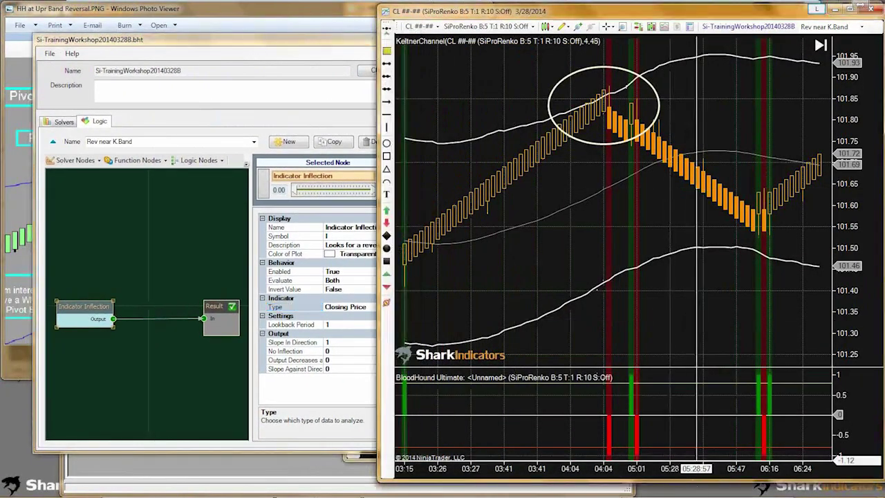
left_click_drag(685, 414, 540, 273)
left_click_drag(521, 241, 674, 242)
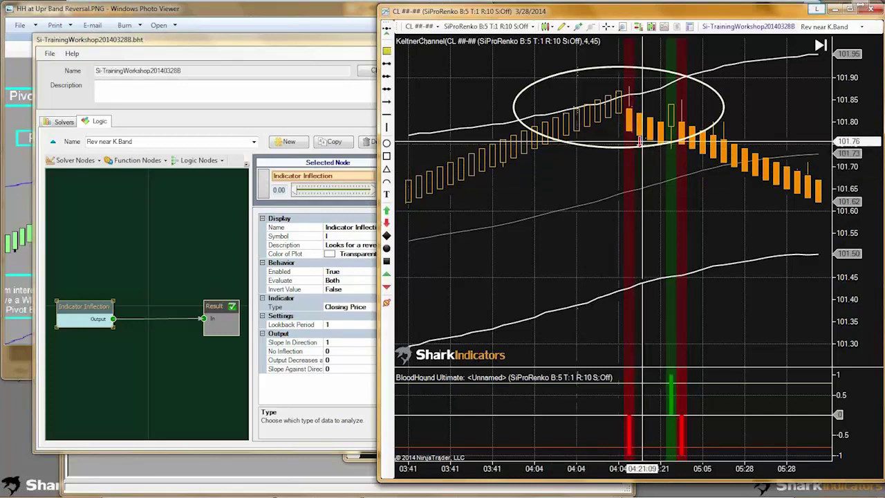
left_click(385, 224)
left_click(642, 167)
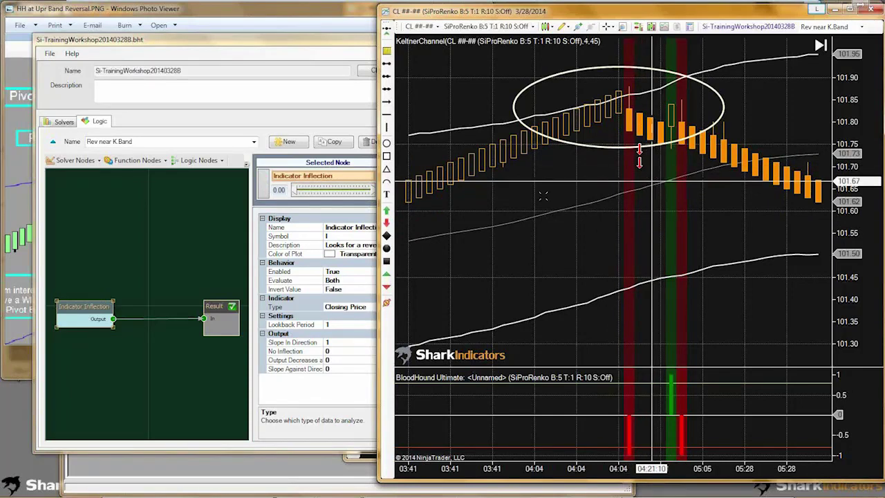
left_click(386, 223)
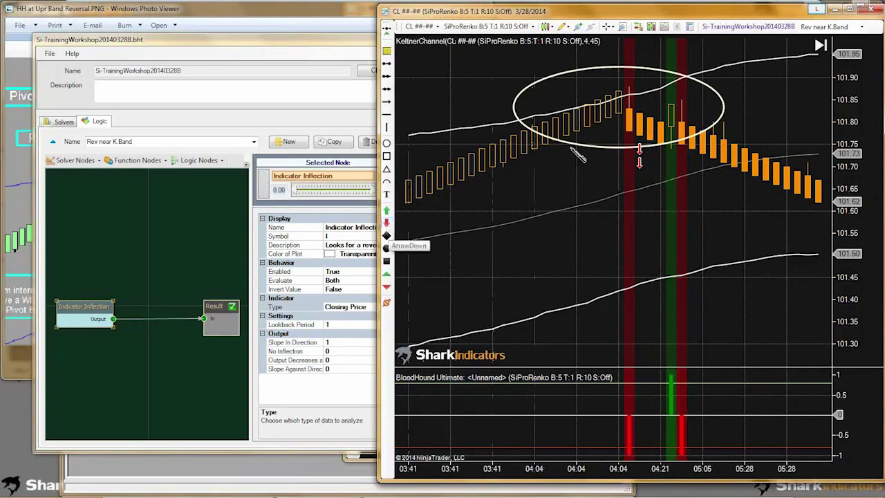
left_click(641, 183)
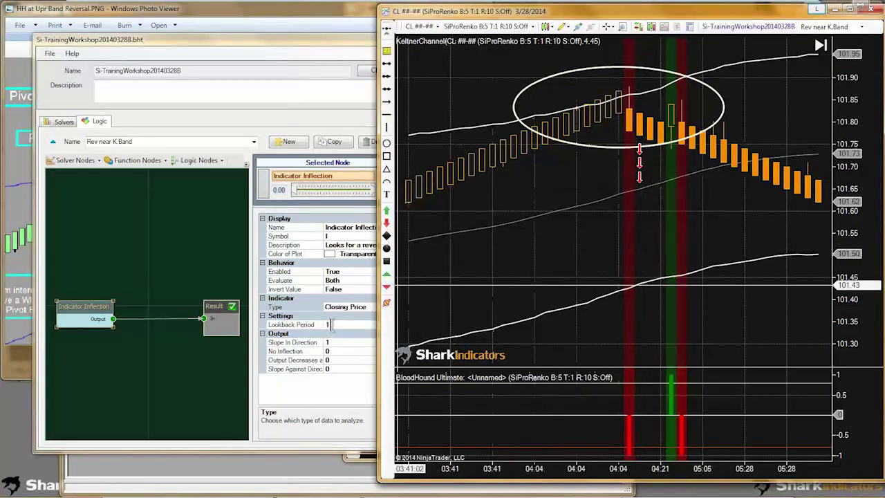
Set the Indicator Inflection node's lookback period to 2 and rename the node "Close Inf".
left_click(329, 324)
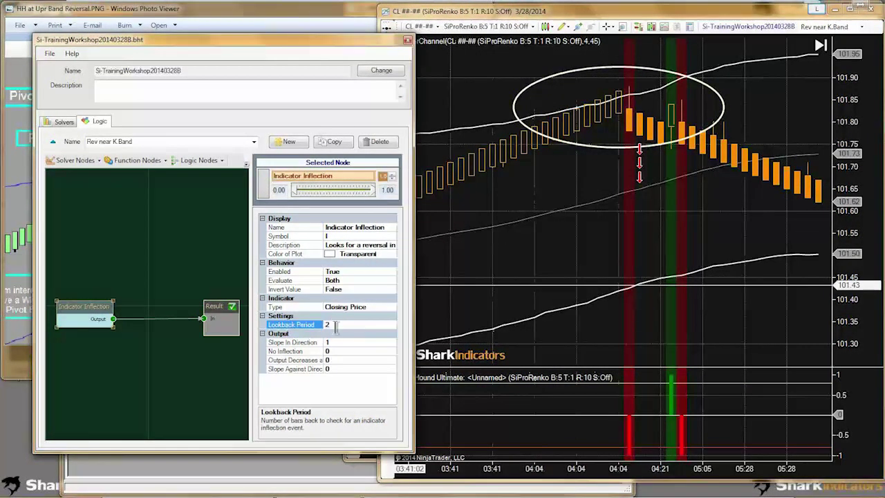
left_click(339, 342)
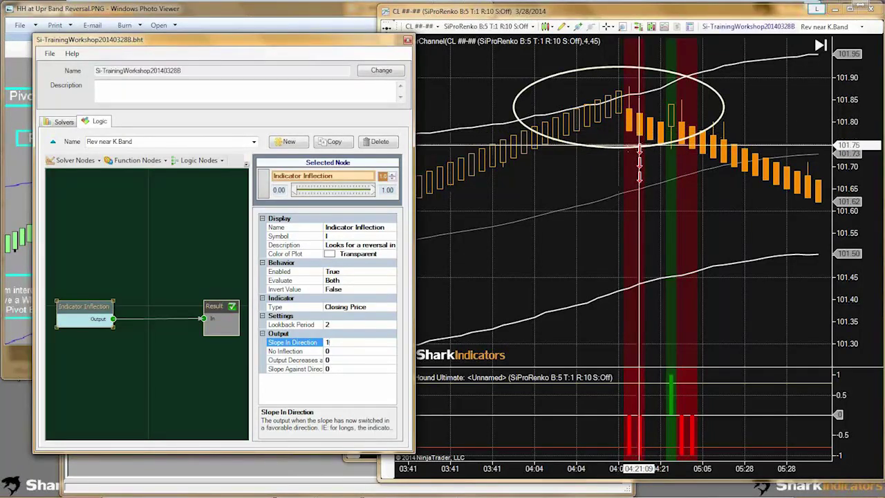
left_click(346, 229)
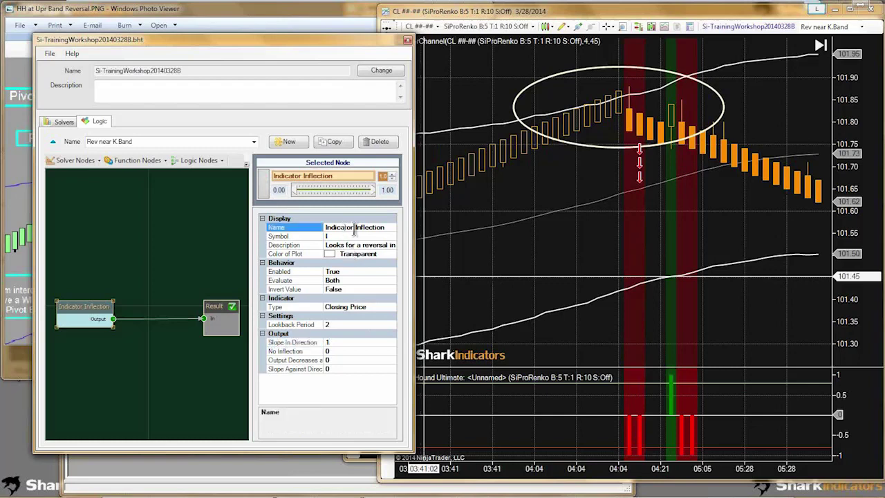
left_click_drag(352, 228, 304, 229)
type("Close Inf")
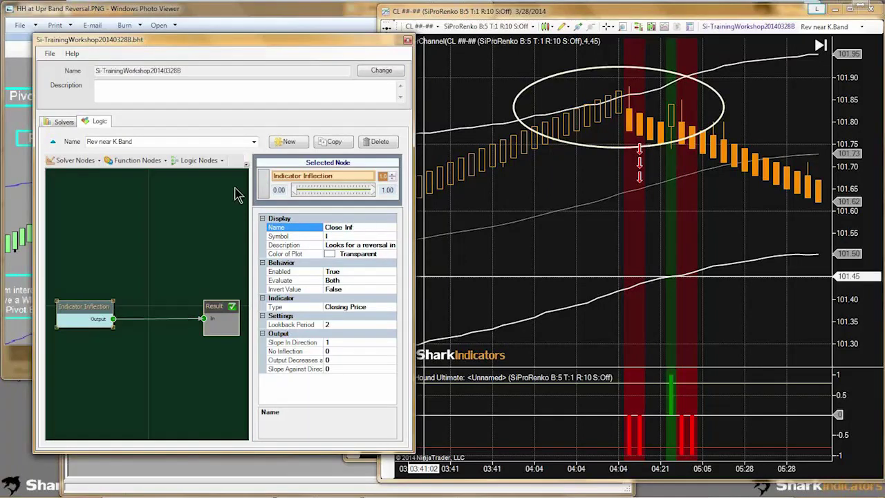
key("Return")
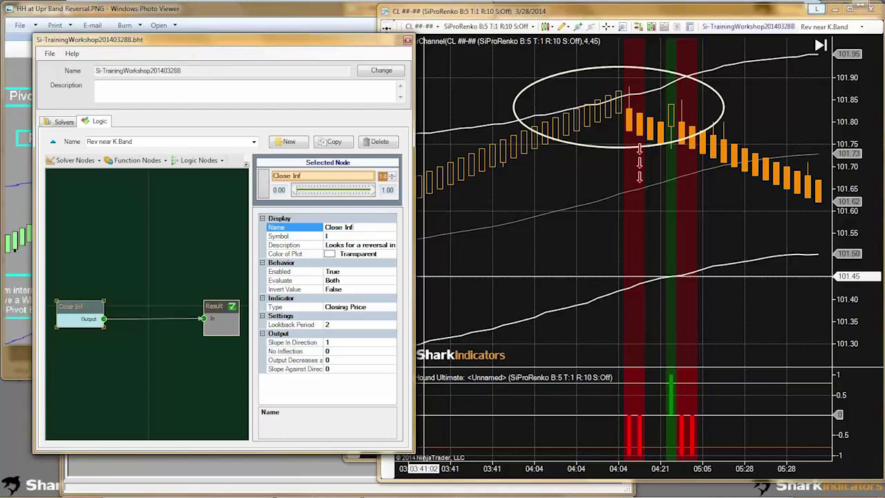
Uncover the example image to examine the pivot bar and previous bar wicks, then return the template window beside the chart.
left_click_drag(185, 39, 511, 32)
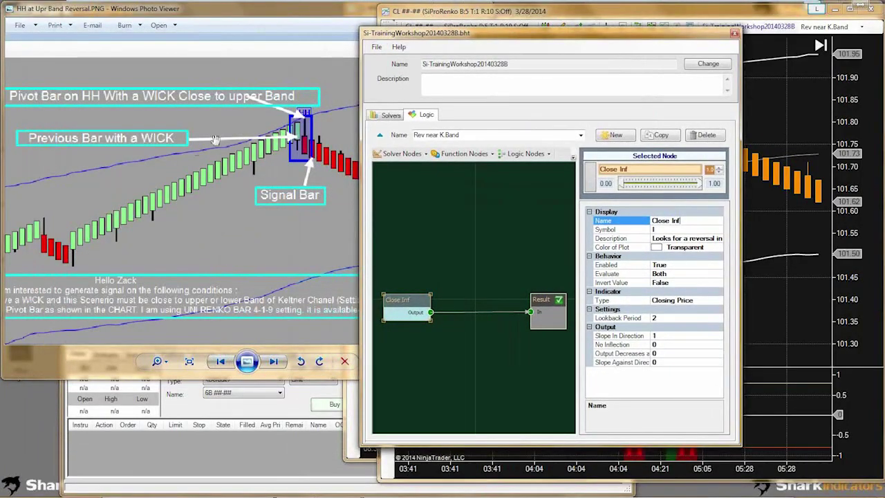
left_click(127, 140)
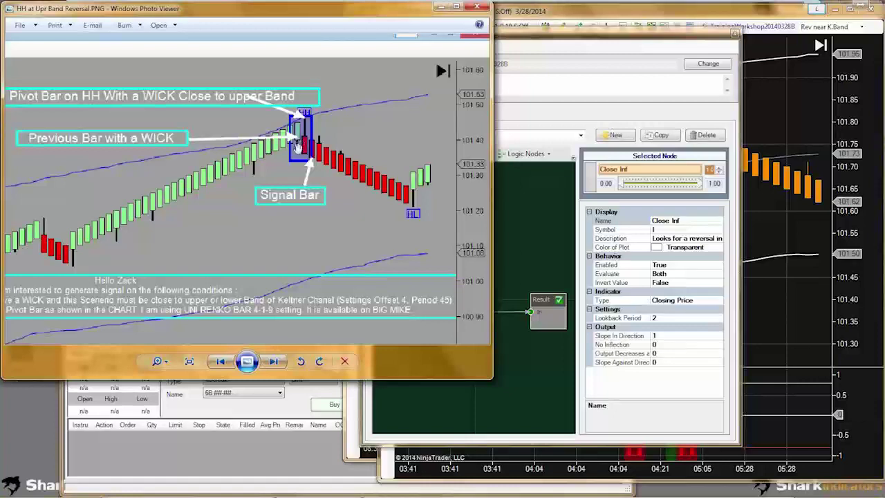
left_click_drag(543, 35, 631, 64)
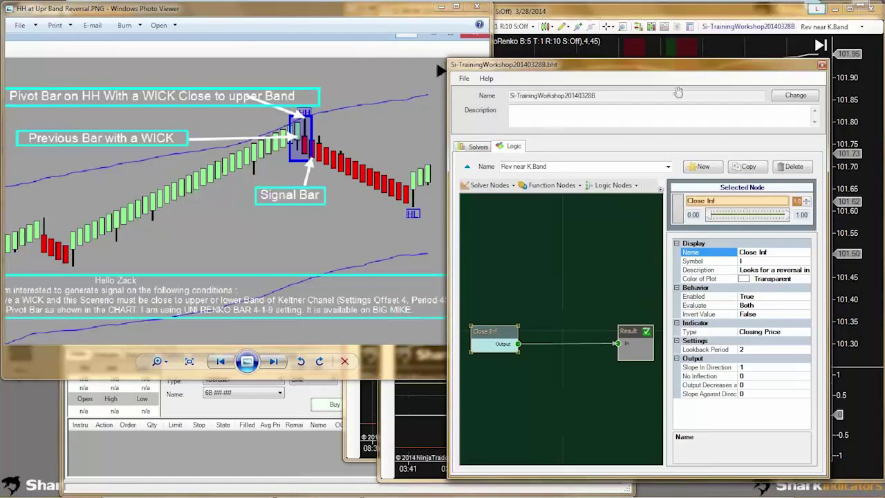
left_click_drag(653, 70, 220, 41)
Add an Indicator Comparison solver node below Close Inf, connect it to the Result node instead, and enlarge the template window.
left_click(65, 156)
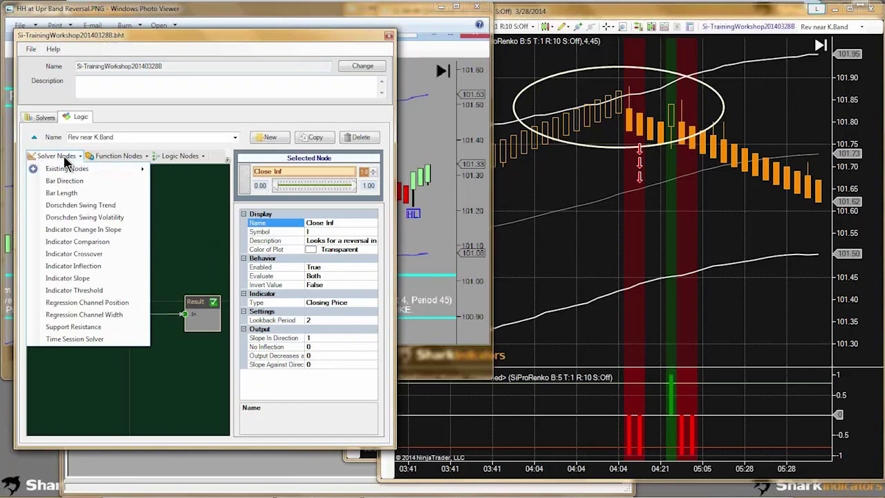
left_click(77, 241)
left_click_drag(56, 309, 60, 264)
left_click_drag(138, 309, 51, 321)
left_click_drag(109, 333, 183, 314)
left_click_drag(393, 448, 473, 488)
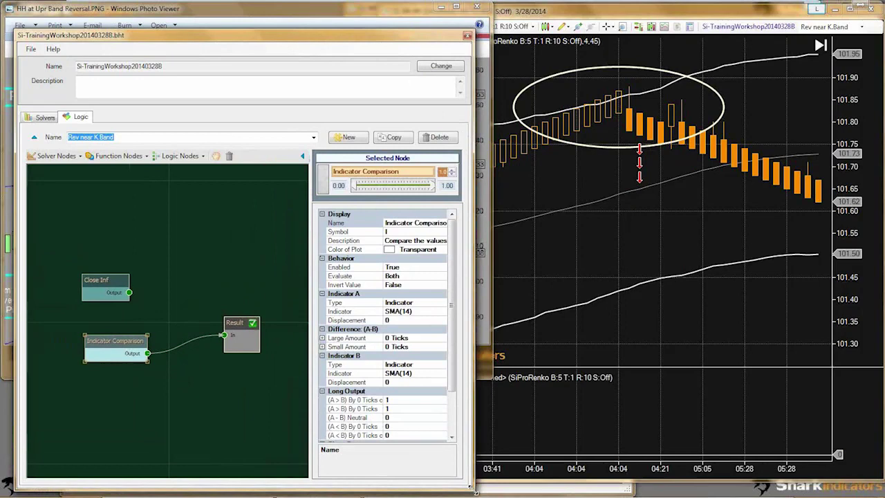
Set the candlestick wick width to 2 in the chart's data series.
left_click(564, 275)
left_click_drag(563, 275, 690, 271)
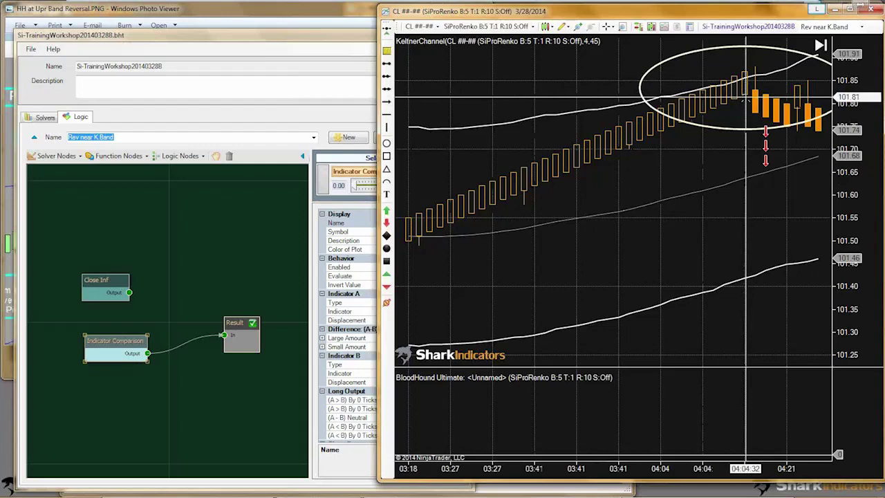
left_click(744, 131)
left_click(715, 134)
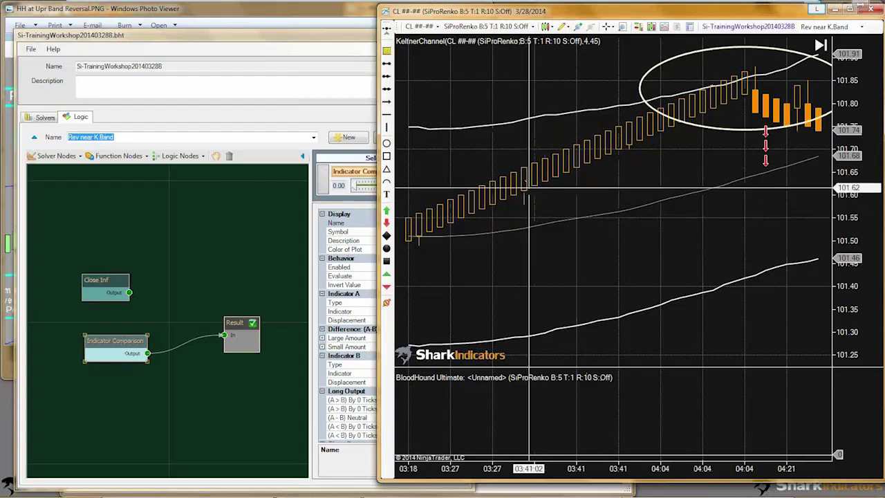
scroll(596, 200, "up", 2)
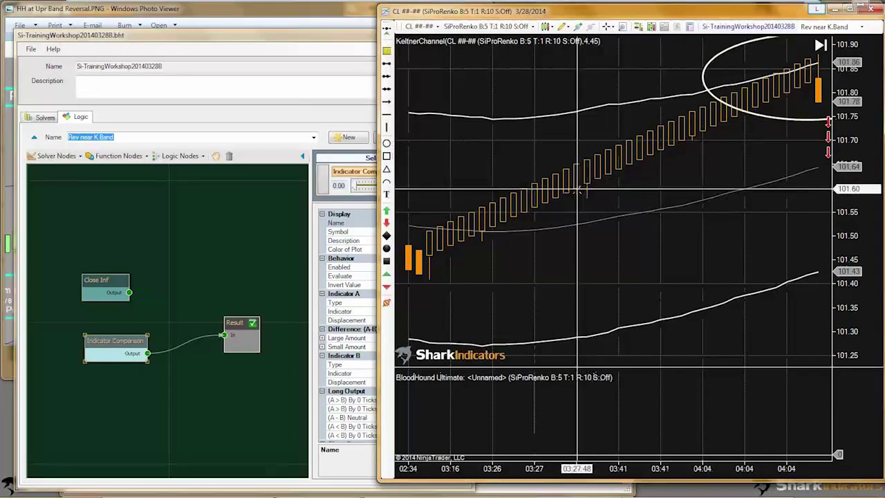
double_click(581, 197)
left_click_drag(593, 80, 461, 73)
double_click(562, 187)
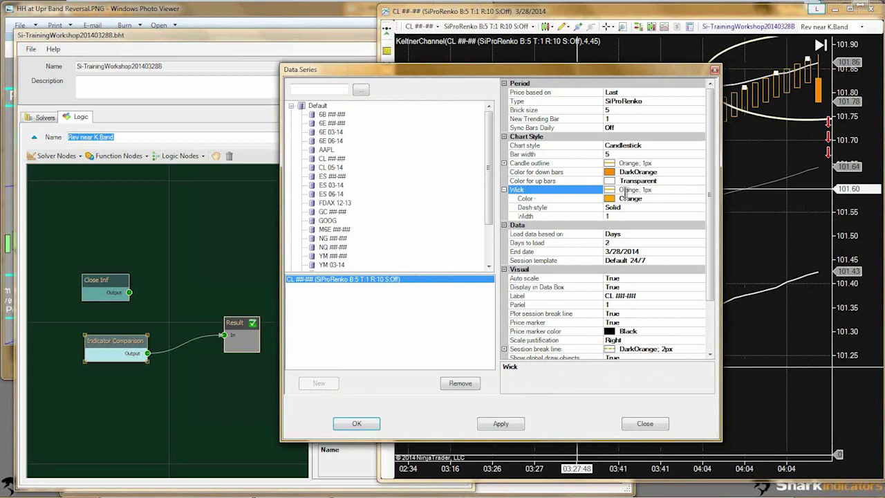
left_click(622, 216)
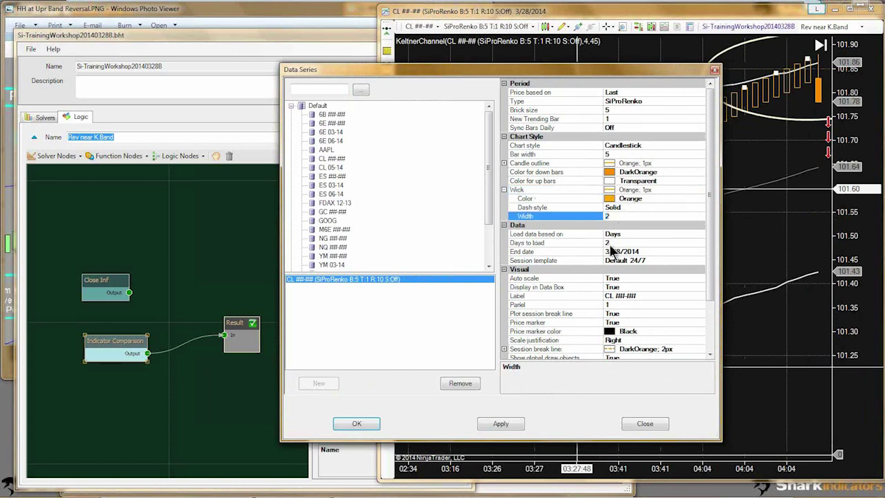
left_click(356, 423)
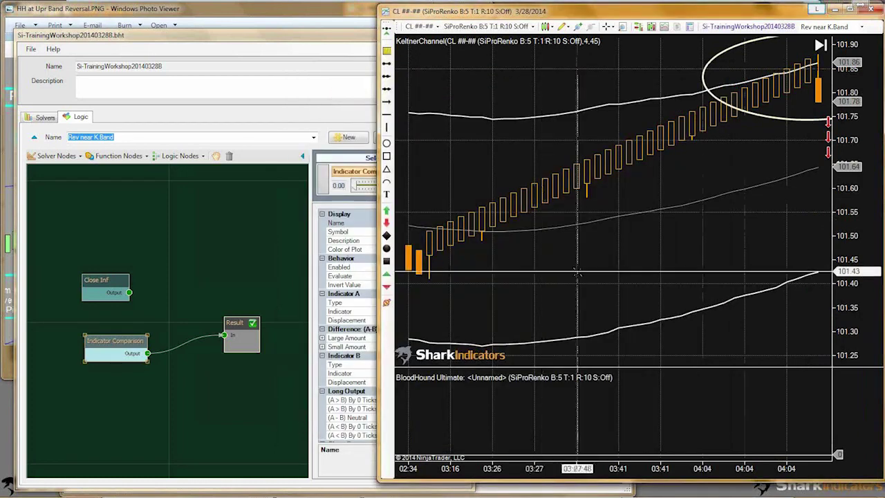
Draw a rectangle around the up bar with a lower wick midway through the uptrend before the circled high.
left_click(387, 157)
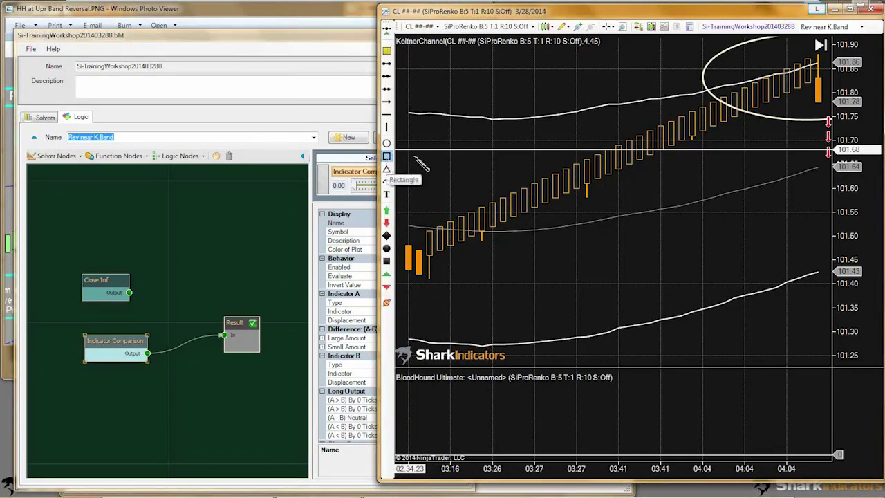
left_click(565, 144)
left_click(609, 213)
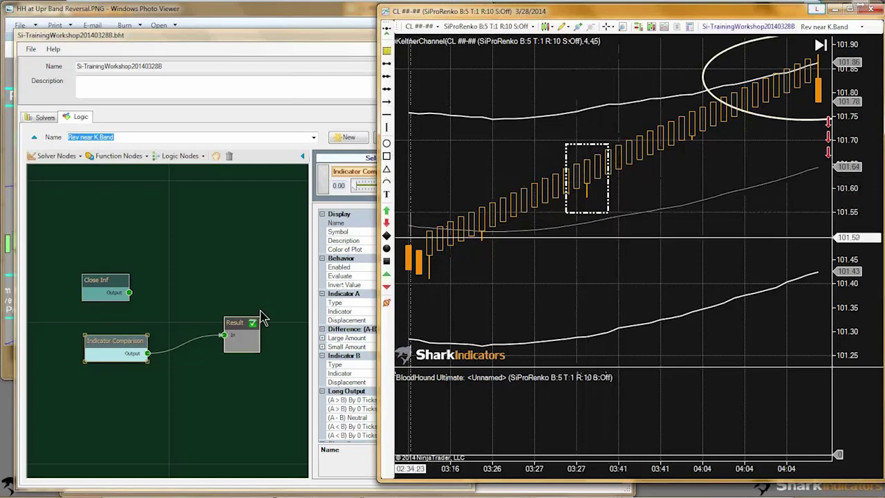
Examine the Indicator Comparison node's input and output settings against the chart's wick bars between the boxed area and circled high.
left_click(273, 266)
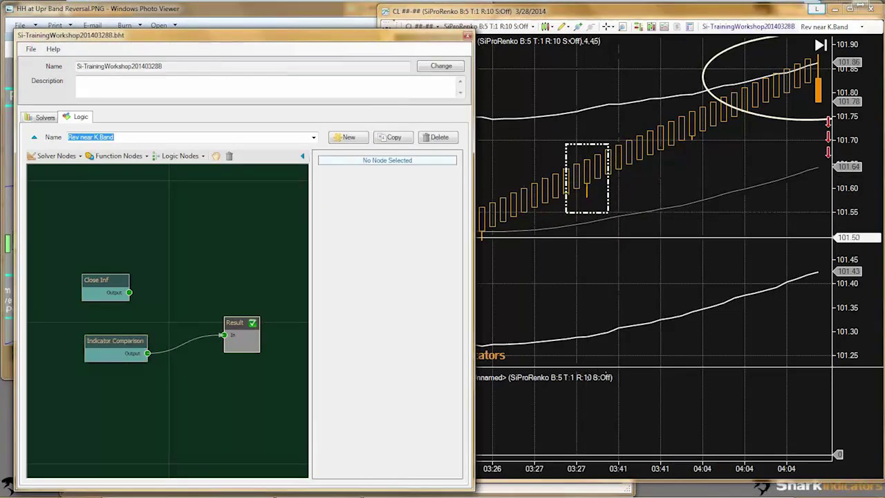
left_click_drag(201, 35, 187, 28)
left_click(98, 334)
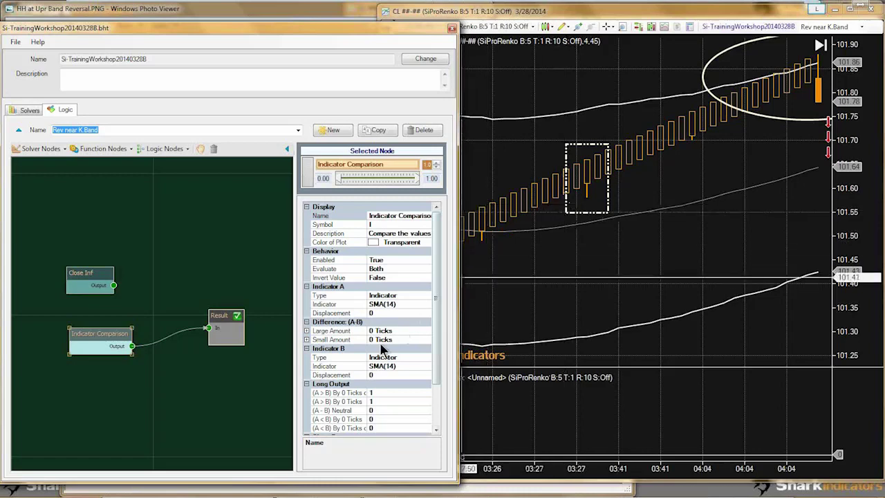
scroll(440, 341, "down", 2)
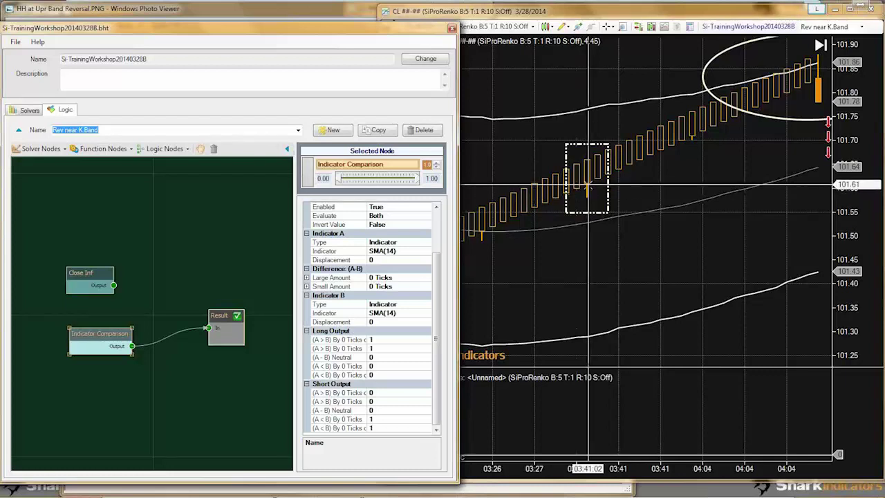
left_click(675, 181)
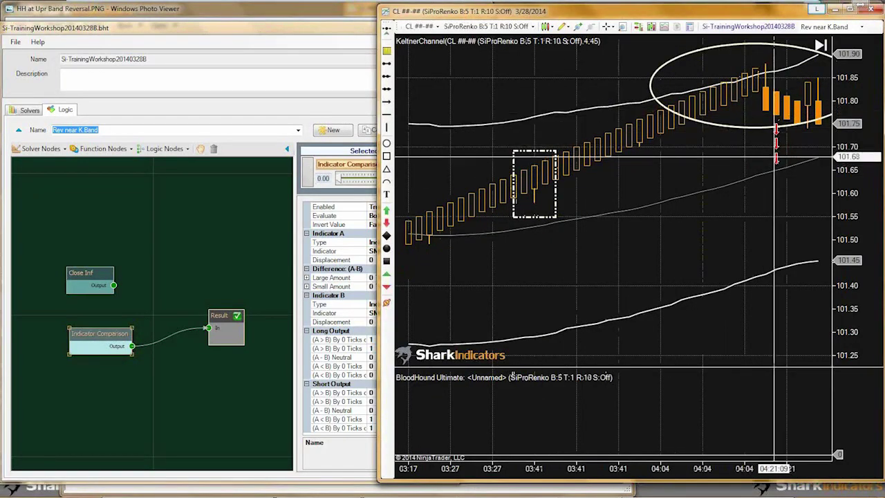
scroll(657, 187, "up", 1)
scroll(657, 187, "up", 5)
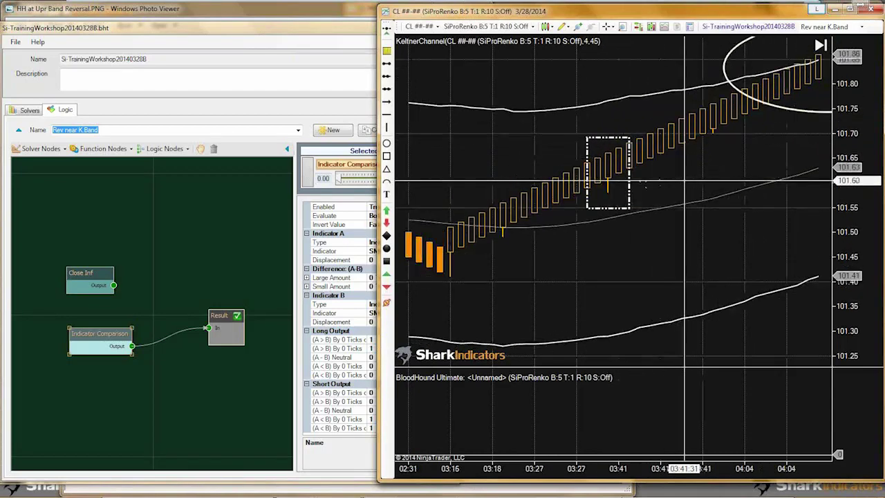
scroll(657, 186, "down", 3)
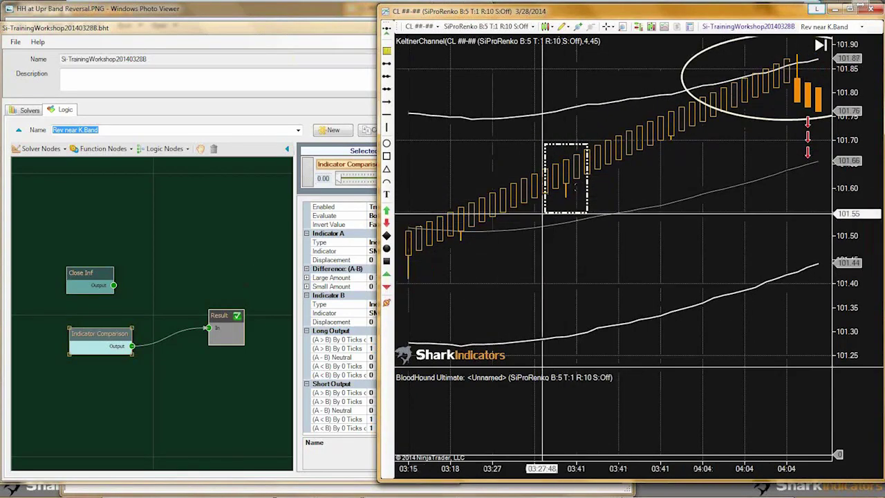
Widen the Indicator Comparison node's settings area and choose SiChameleon as the indicator for Indicator A.
left_click(295, 327)
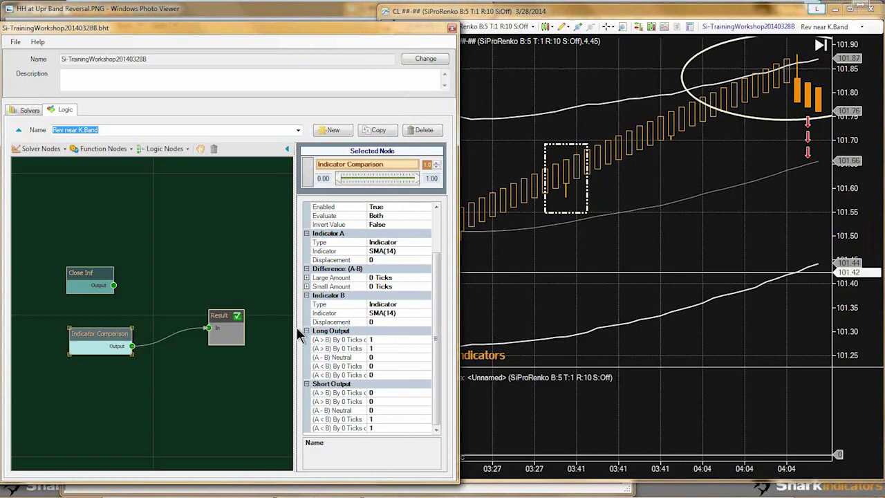
left_click_drag(295, 327, 267, 327)
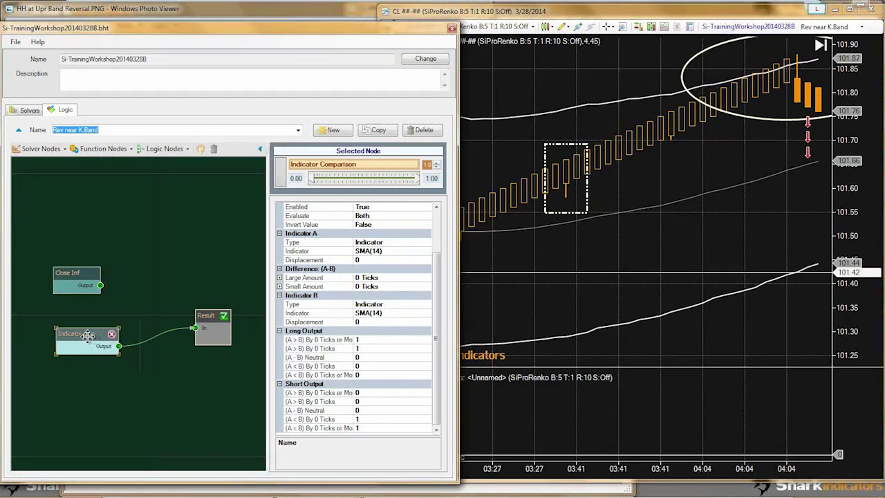
left_click(391, 250)
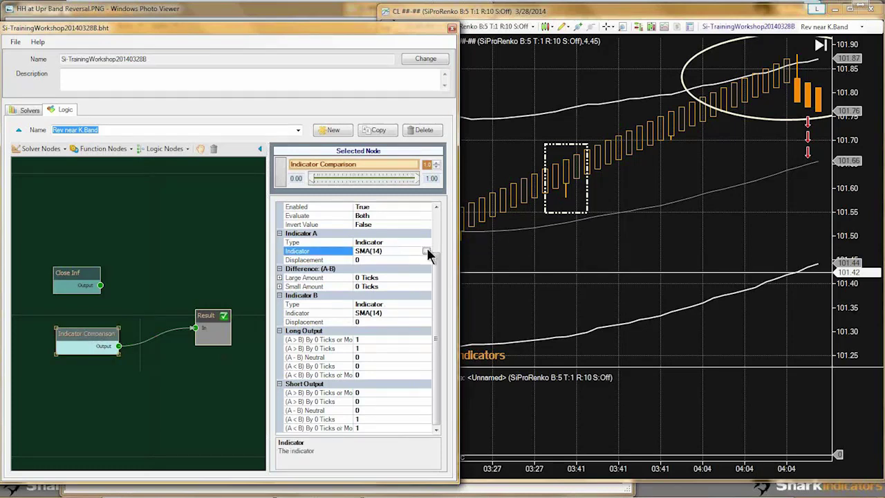
left_click(427, 252)
left_click(113, 220)
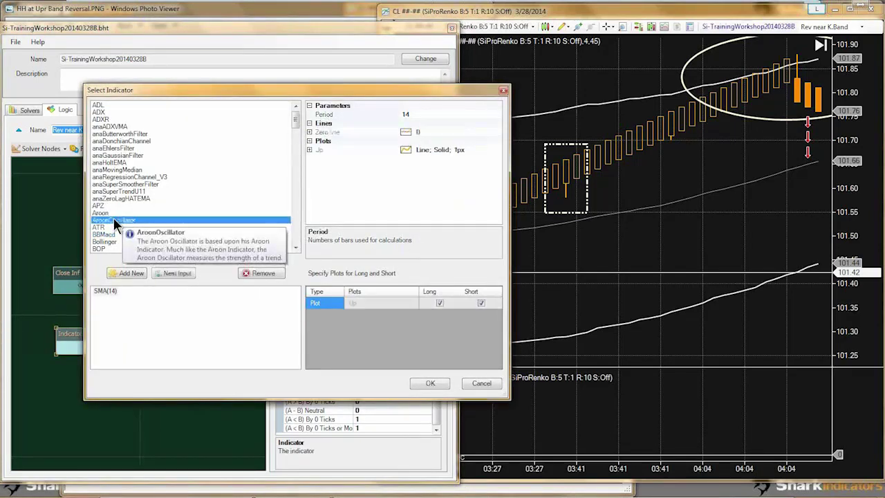
key("s")
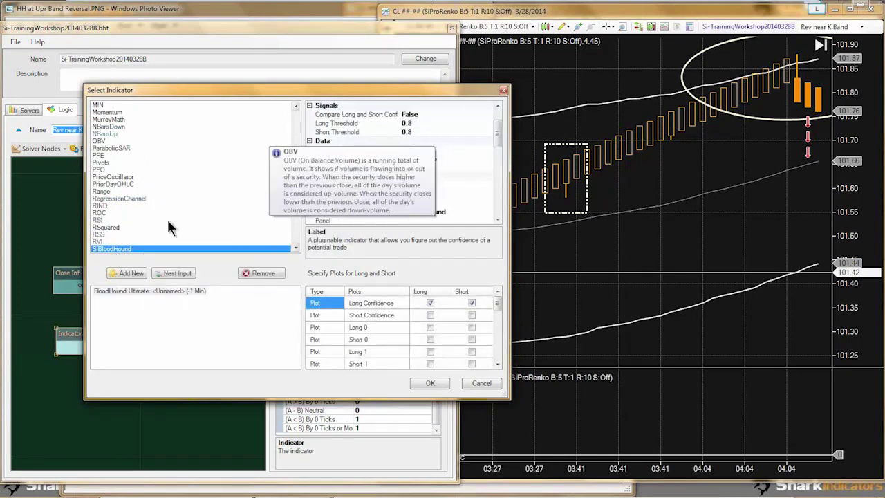
key("Down")
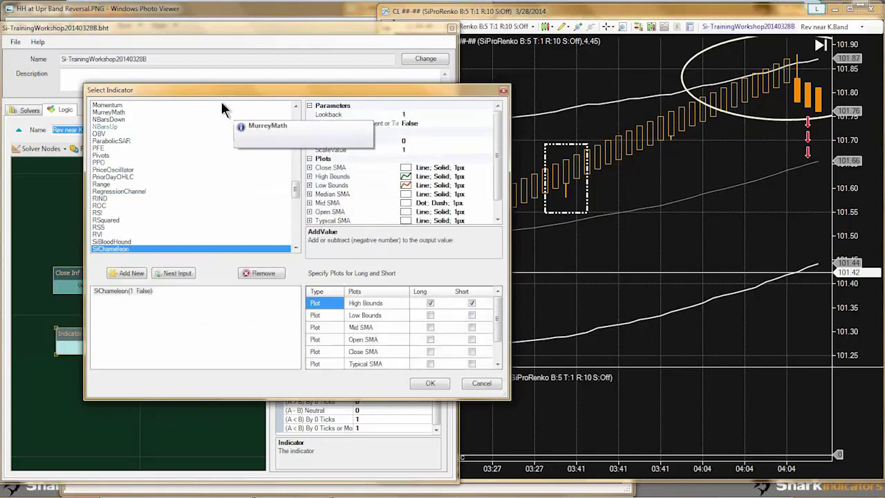
Use the Open SMA plot of SiChameleon for both long and short, and apply it to Indicator A.
left_click_drag(216, 86, 143, 85)
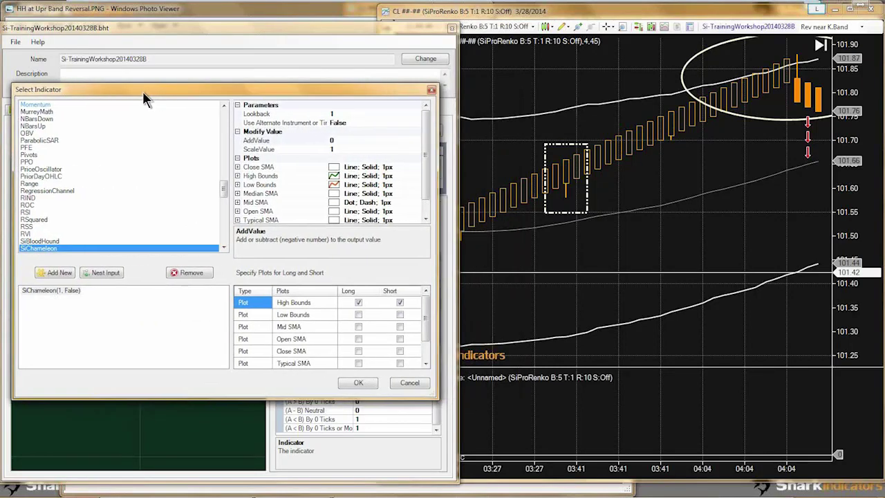
left_click(290, 340)
left_click(359, 339)
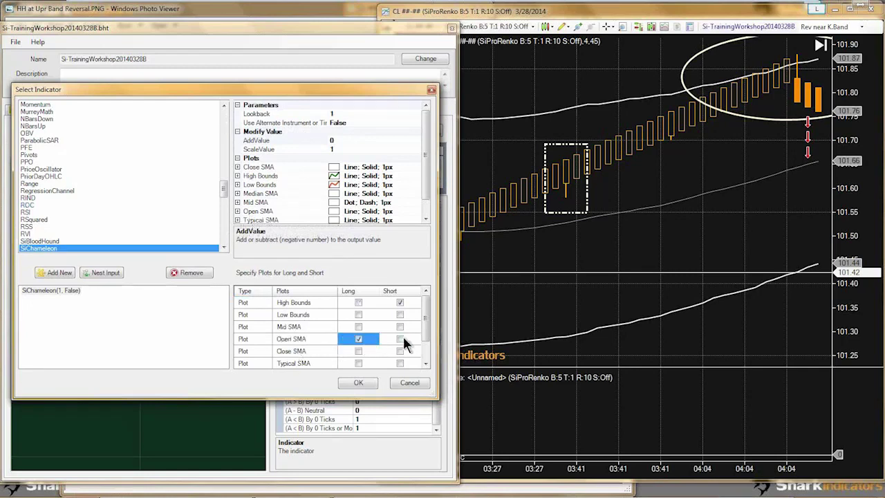
left_click(399, 339)
left_click(355, 382)
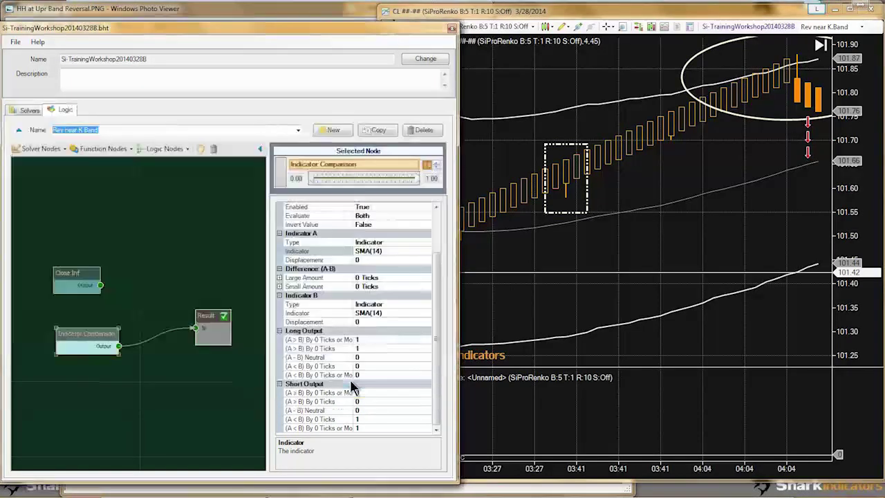
Select the indicator setting of Indicator B for editing.
left_click(383, 314)
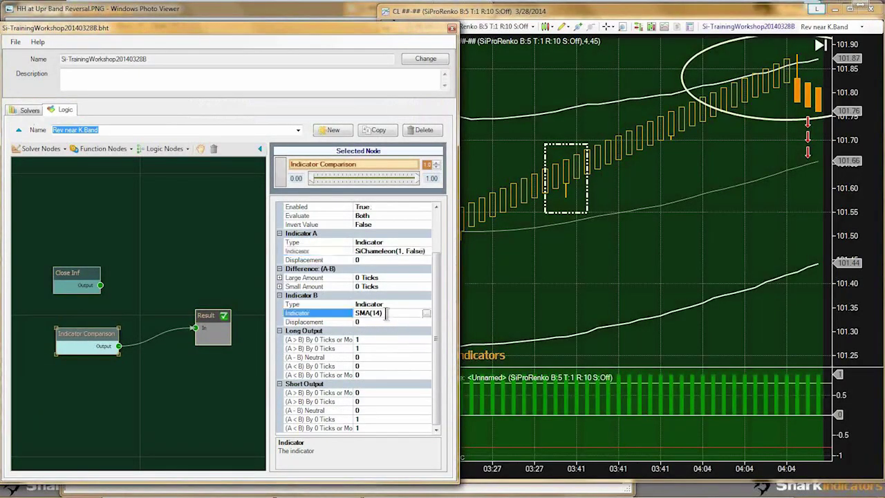
Replace the SMA(14) in Indicator B of the Indicator Comparison node with the SiChameleon indicator.
left_click(426, 314)
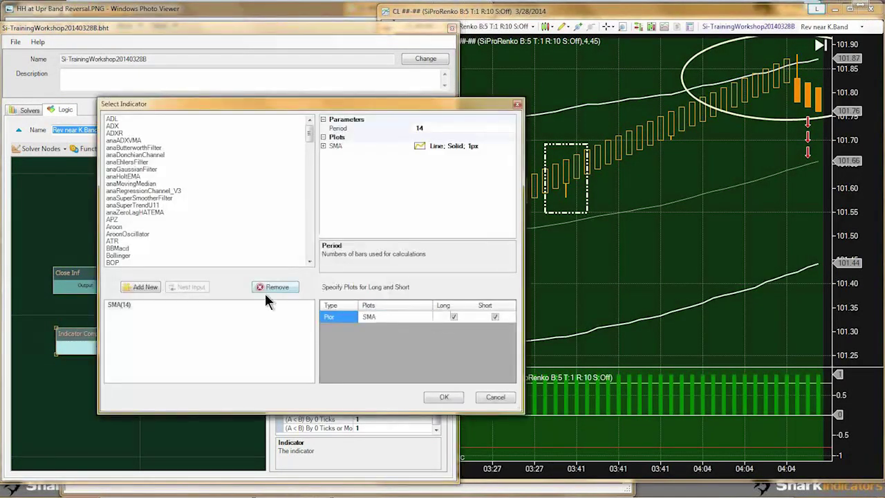
left_click(117, 248)
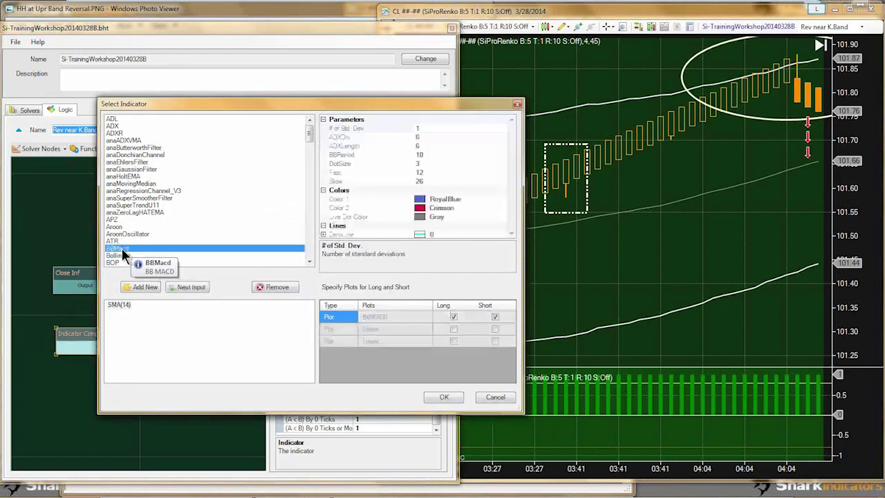
scroll(124, 256, "down", 15)
left_click(125, 263)
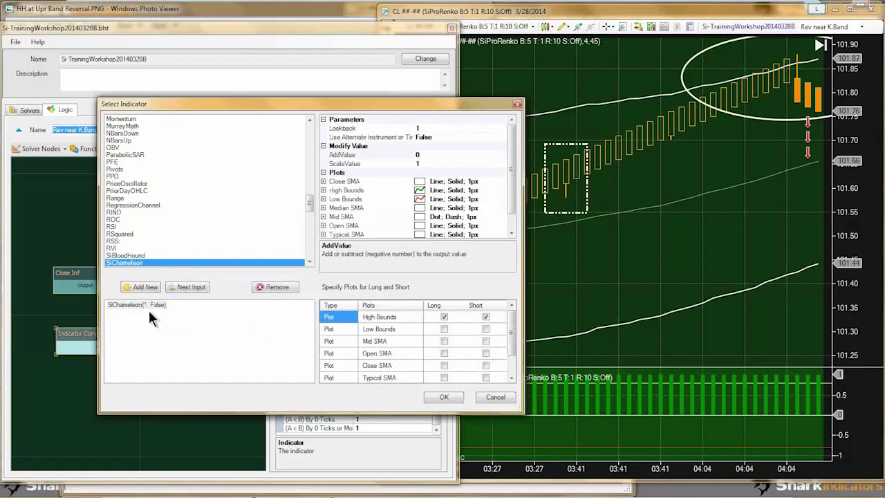
left_click(131, 305)
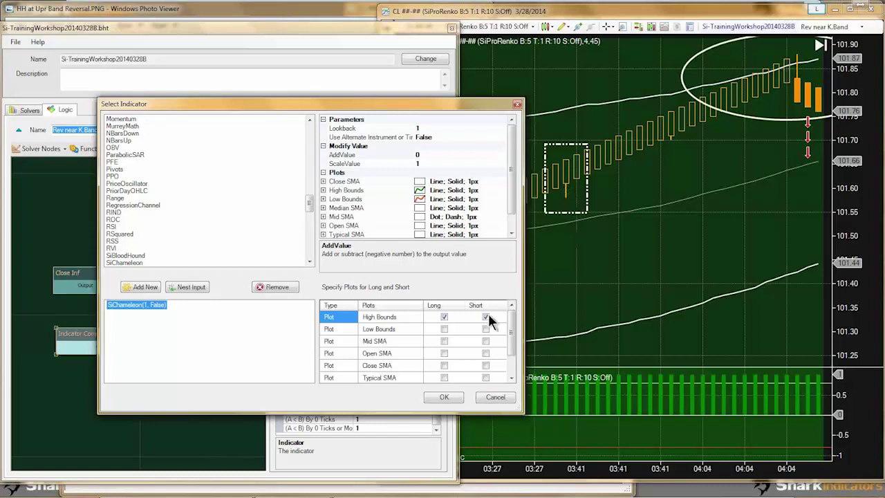
Assign SiChameleon's High Bounds plot to Long and its Low Bounds plot to Short, and accept the indicator selection.
left_click(387, 330)
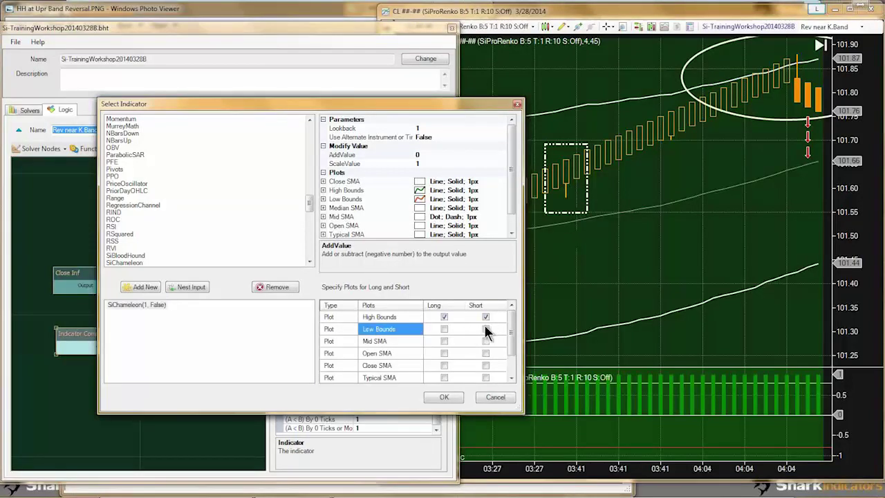
left_click(486, 329)
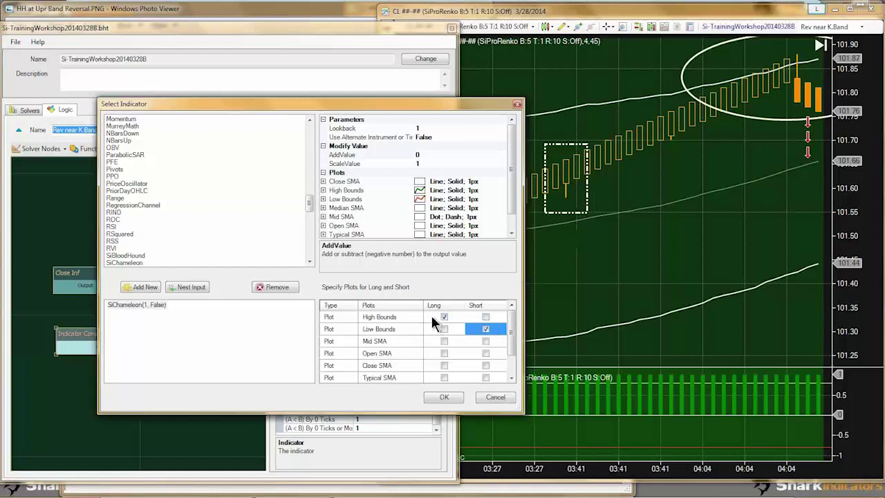
left_click(431, 316)
left_click(414, 315)
left_click(439, 316)
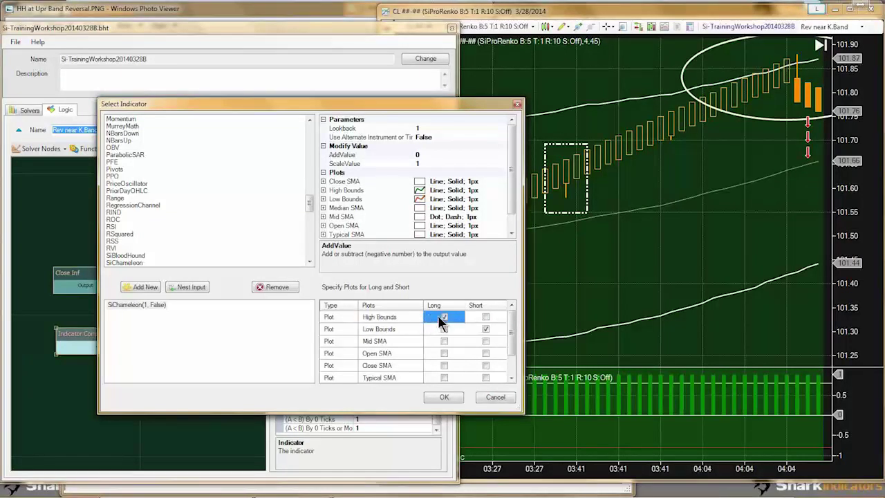
left_click(442, 399)
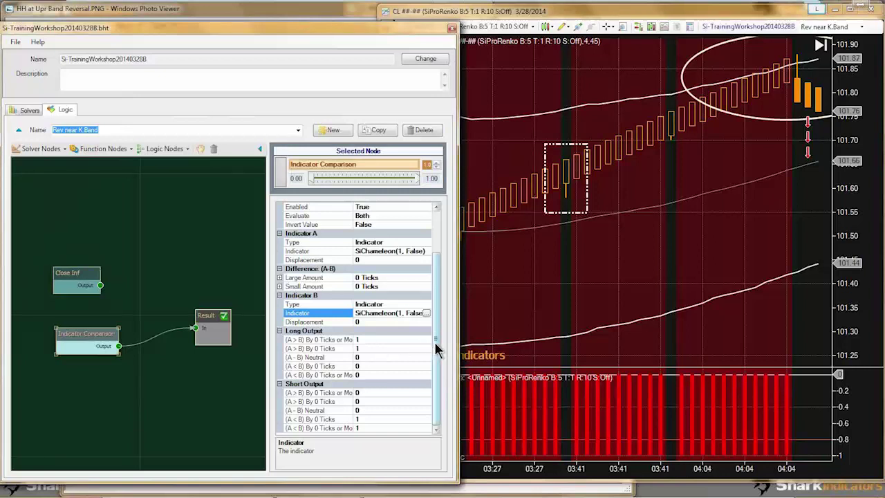
Set the Long Output values for (A > B) By 0 Ticks or More and (A > B) By 0 Ticks to 0.
left_click(364, 339)
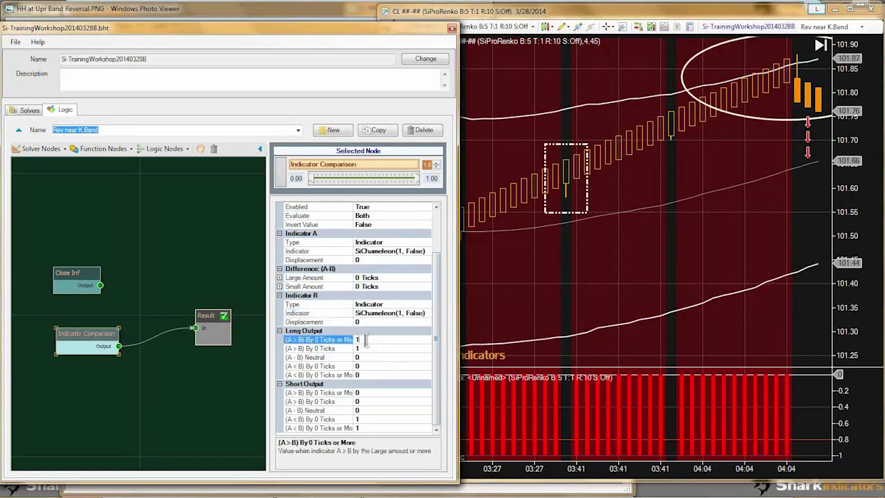
left_click(334, 349)
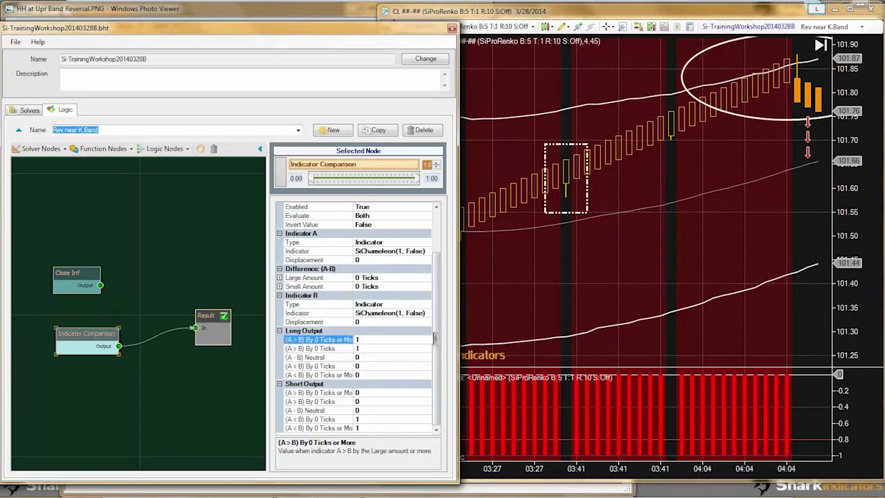
type("0")
left_click(364, 348)
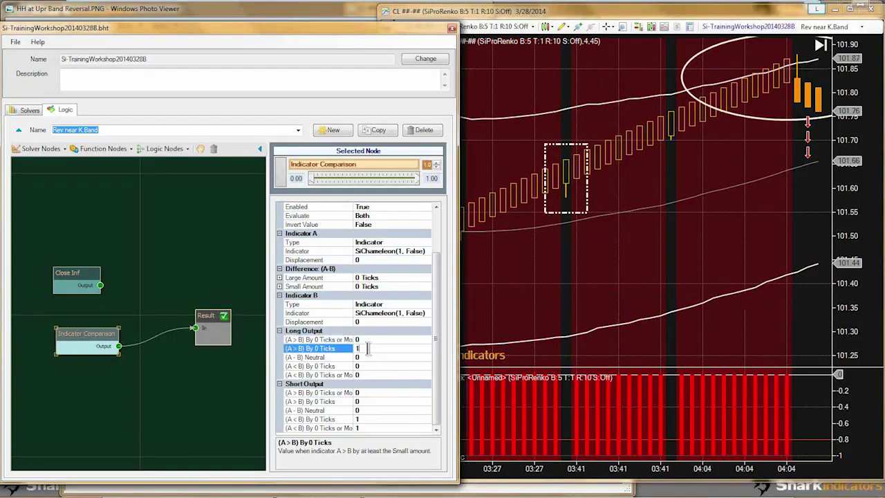
type("0")
Set the Short Output values for (A < B) By 0 Ticks and (A < B) By 0 Ticks or More to 0.
left_click(374, 419)
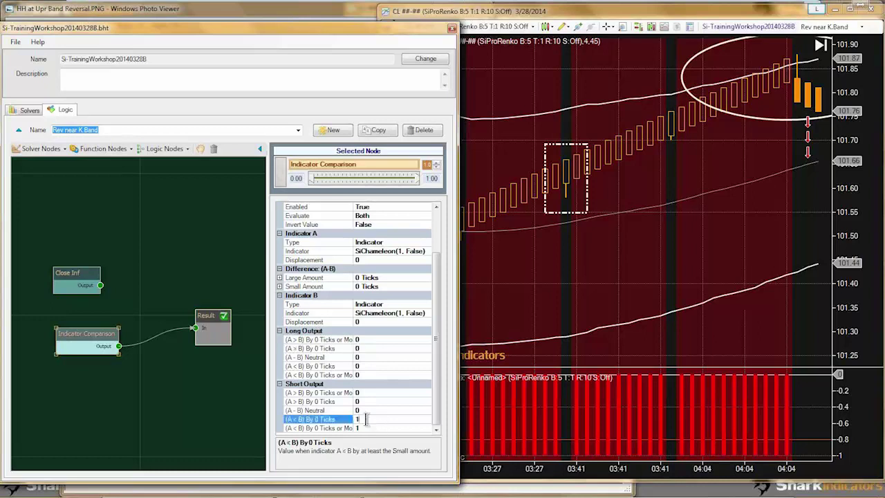
type("0")
left_click(366, 428)
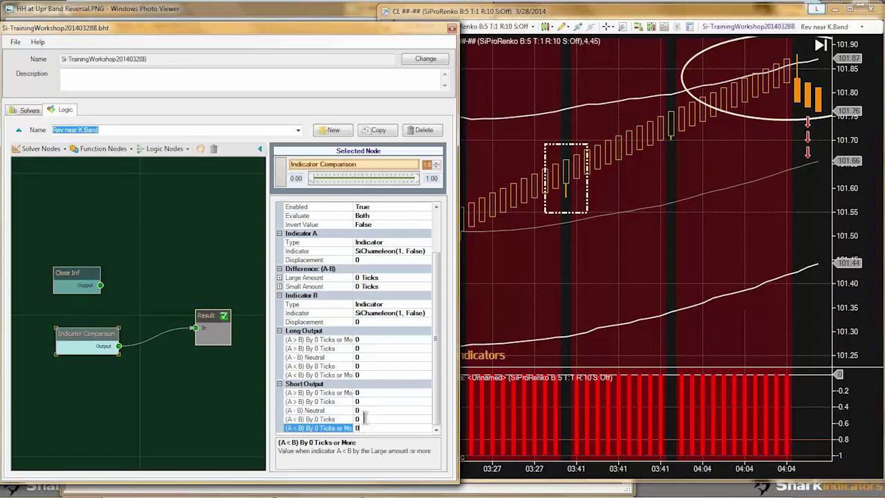
type("0")
Set (A > B) By 0 Ticks or More under Short Output and (A < B) By 0 Ticks or More under Long Output to 1.
left_click(360, 393)
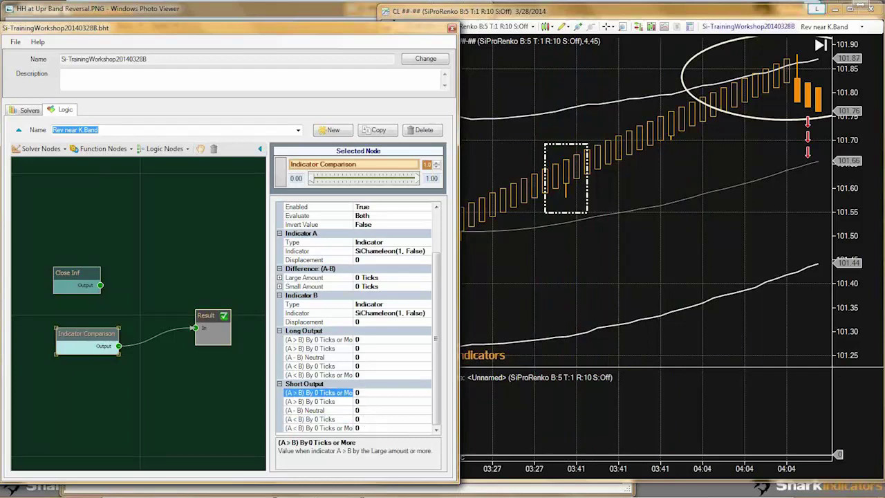
left_click(363, 375)
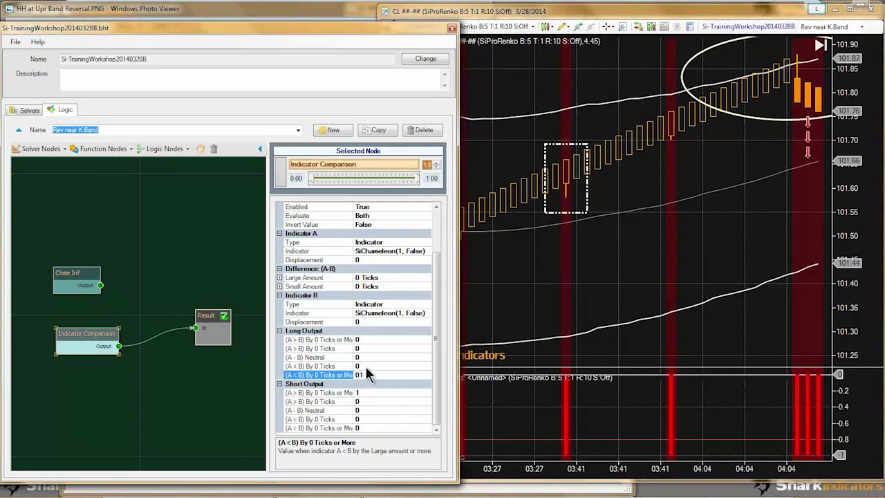
left_click(365, 367)
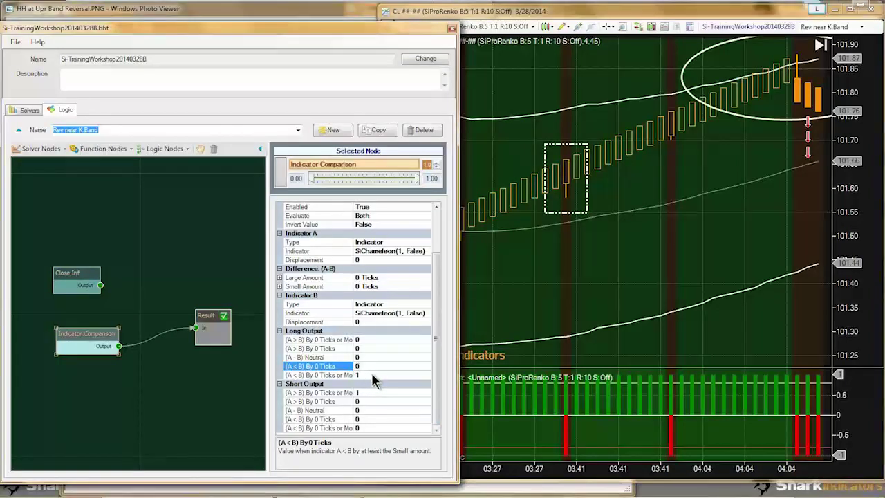
Add a Bar Direction solver node, connect it to Result in place of Indicator Comparison, and position it below that node.
left_click(733, 255)
mouse_move(733, 256)
left_mouse_down()
mouse_move(618, 266)
mouse_move(712, 261)
mouse_move(621, 253)
mouse_move(720, 244)
left_mouse_up()
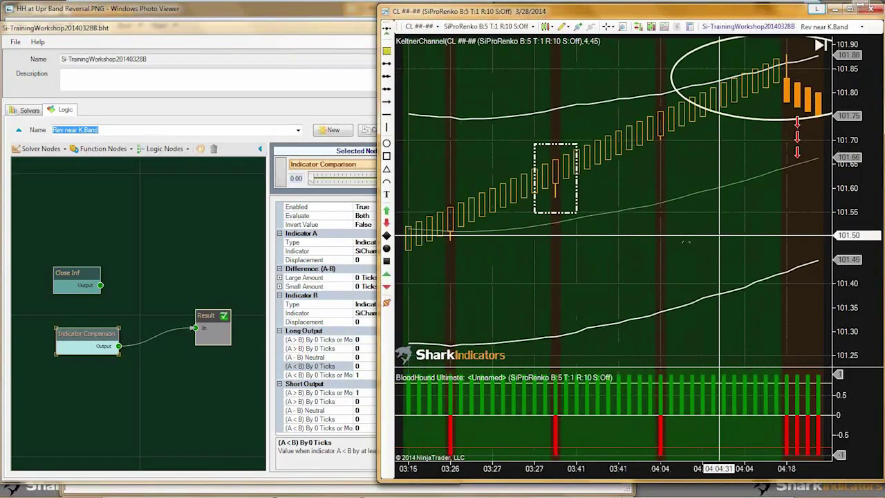
left_click(60, 153)
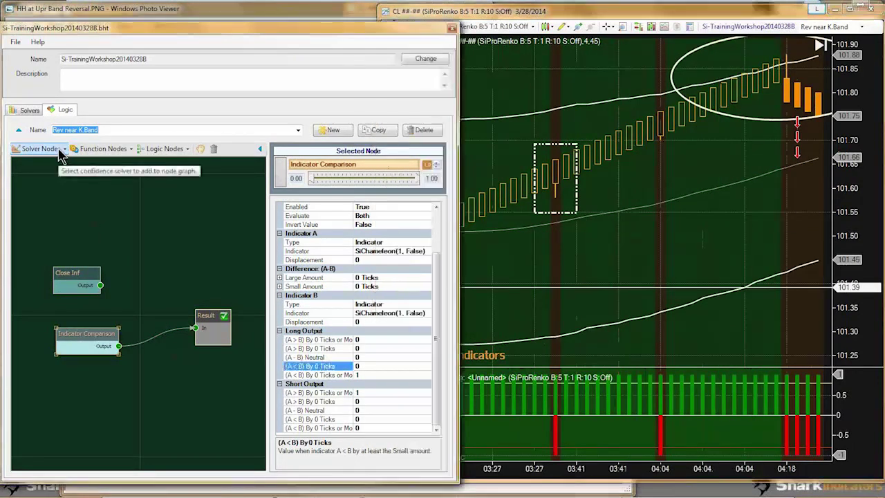
left_click(61, 154)
left_click(42, 173)
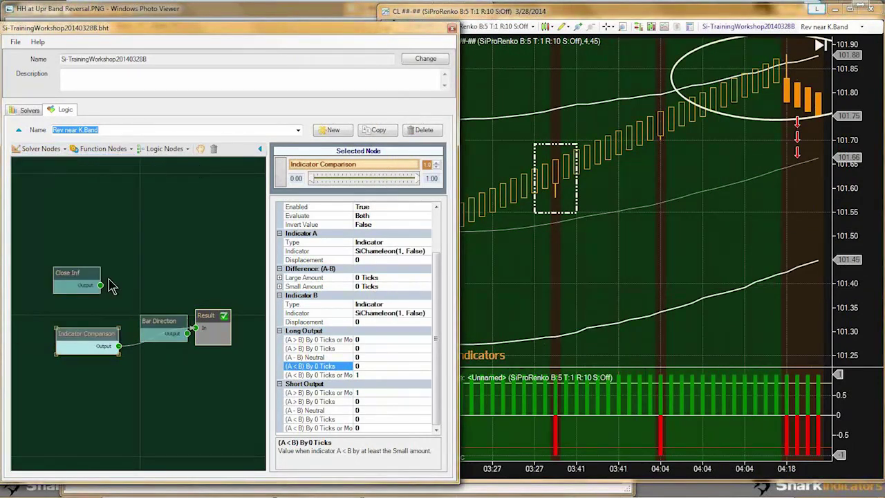
left_click_drag(155, 320, 196, 327)
left_click_drag(93, 372, 90, 378)
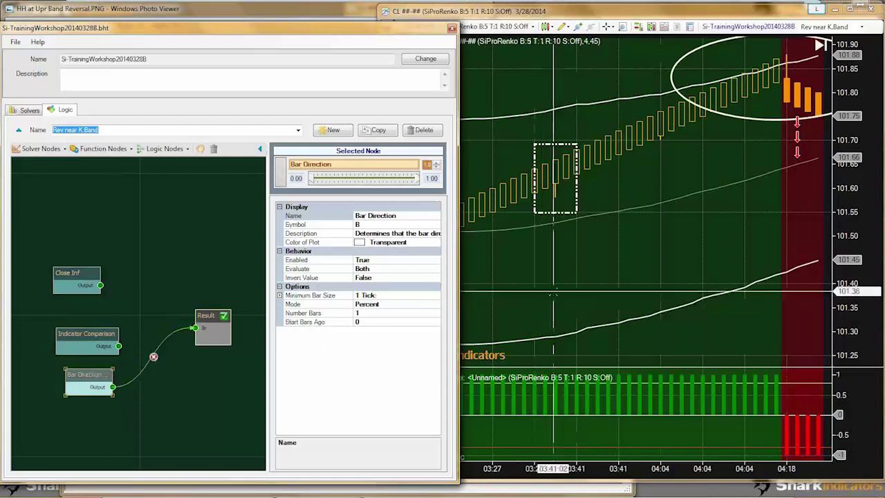
Examine the Bar Direction signals against the bars on the chart, including the earlier price swings.
left_click(558, 282)
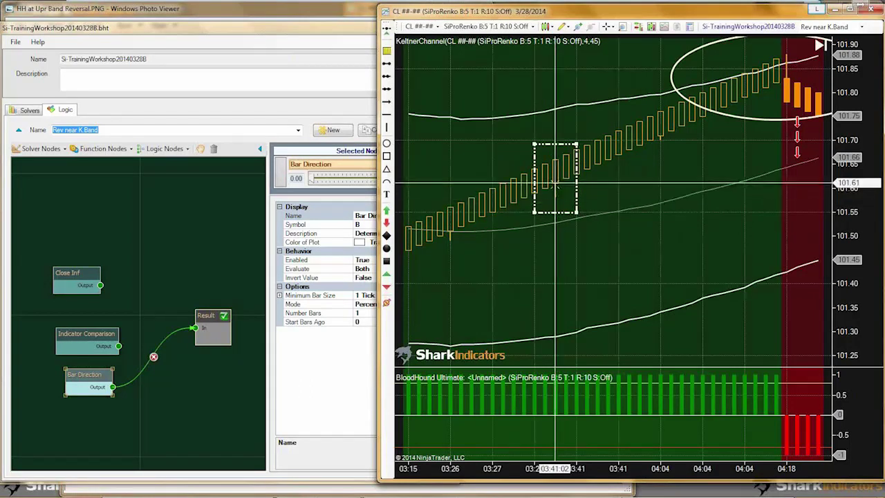
left_click(310, 278)
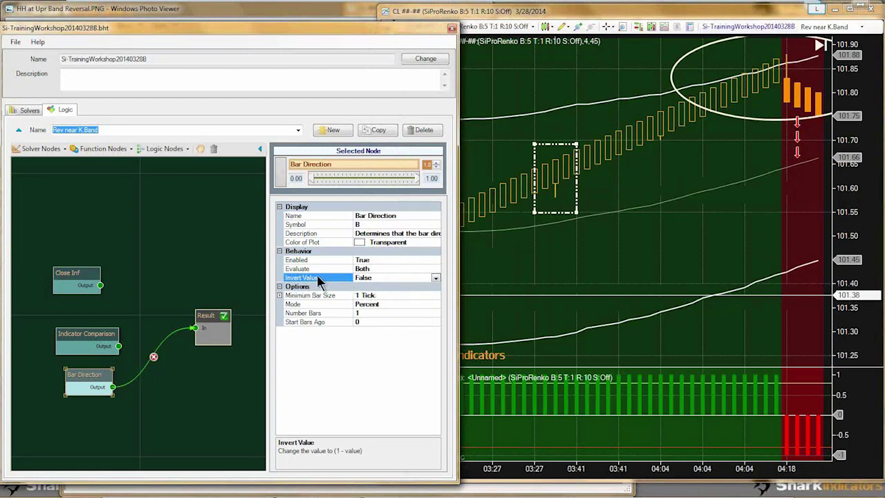
left_click(110, 149)
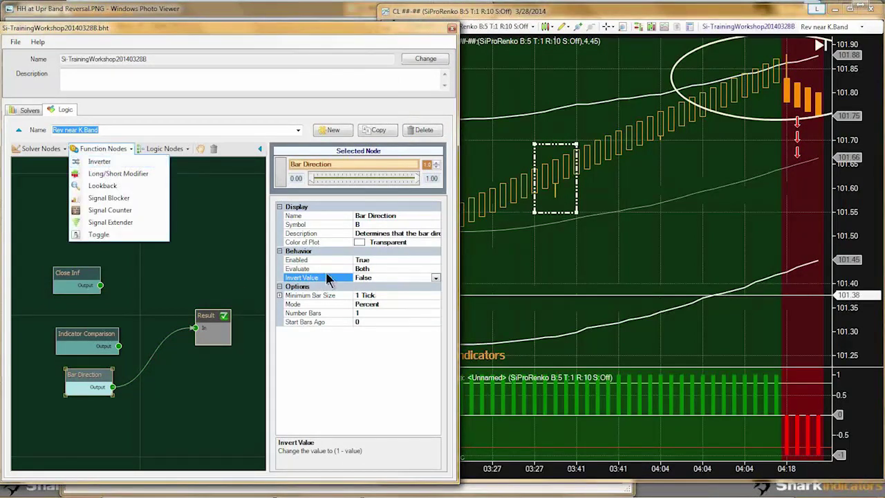
left_click(503, 238)
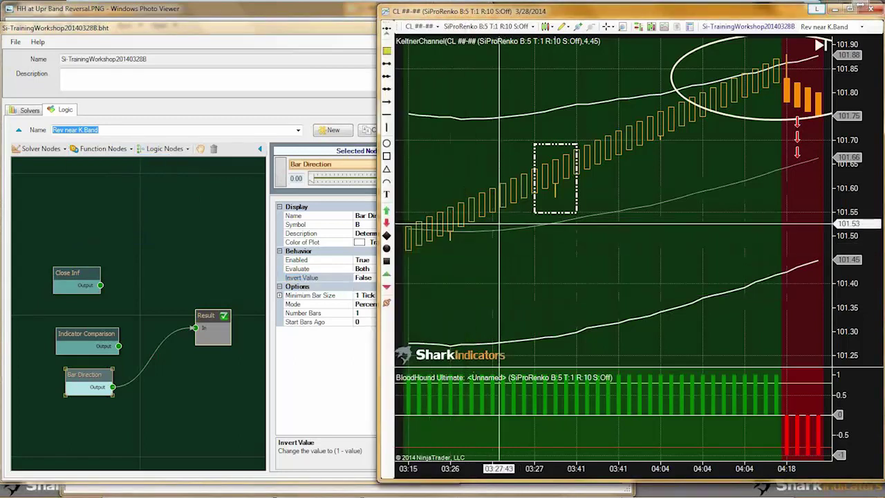
left_click(315, 277)
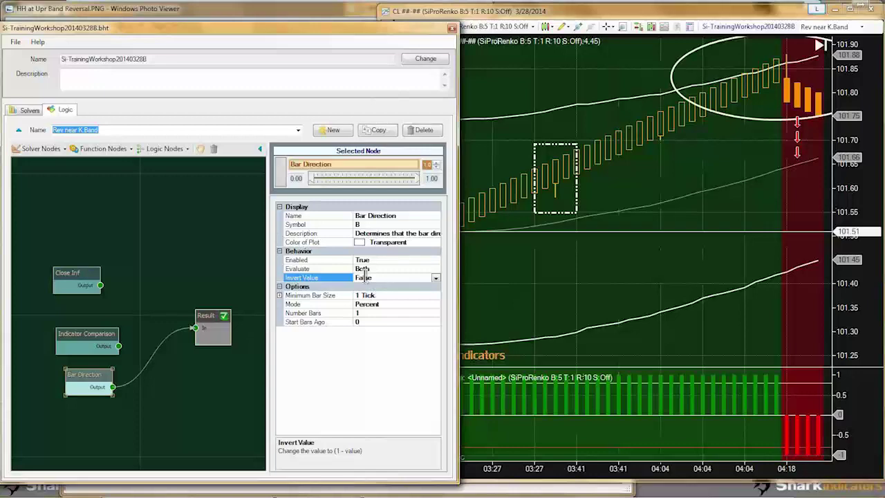
left_click(463, 256)
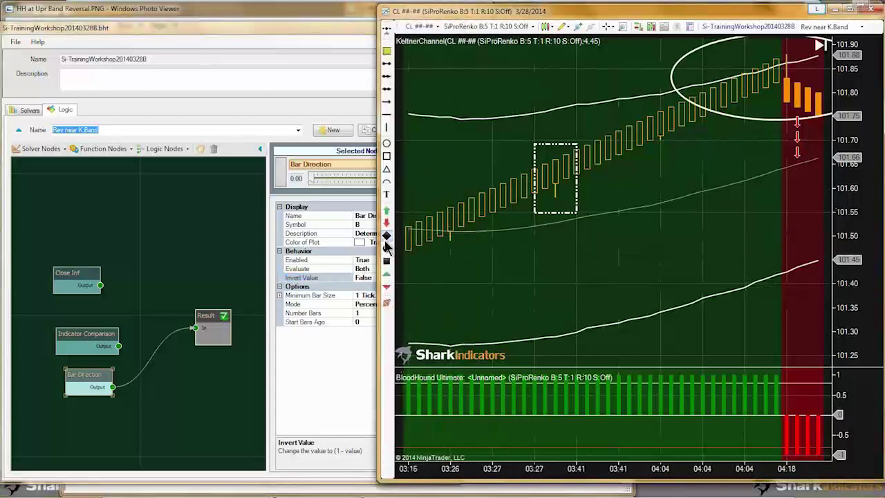
left_click_drag(379, 241, 103, 241)
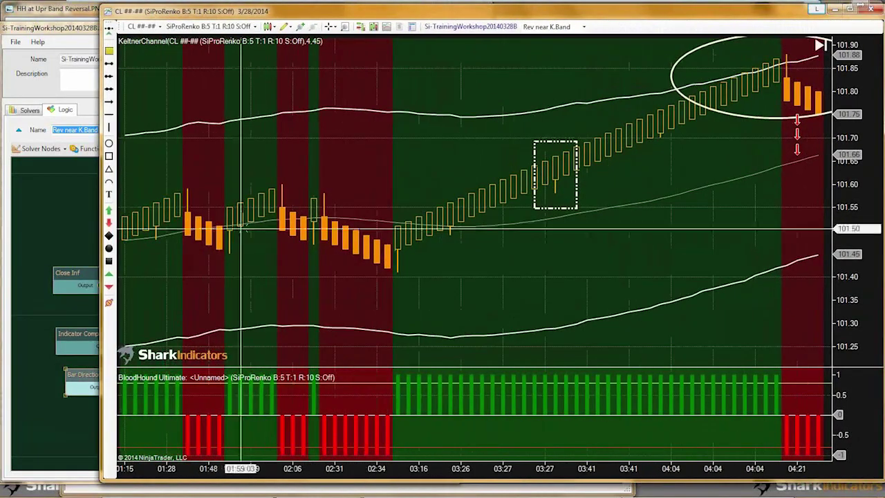
left_click_drag(276, 267, 348, 268)
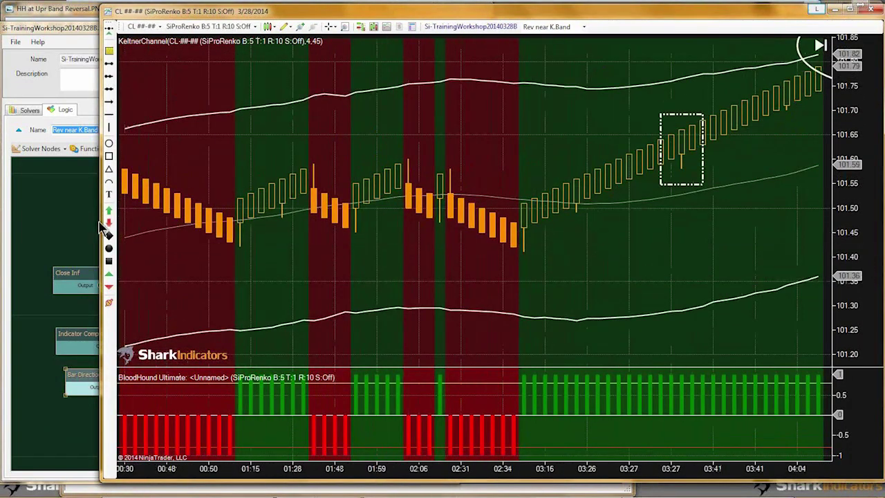
Resize the chart window and the logic editor window so they fit side by side without overlapping.
left_click_drag(99, 222, 439, 249)
left_click_drag(448, 249, 452, 250)
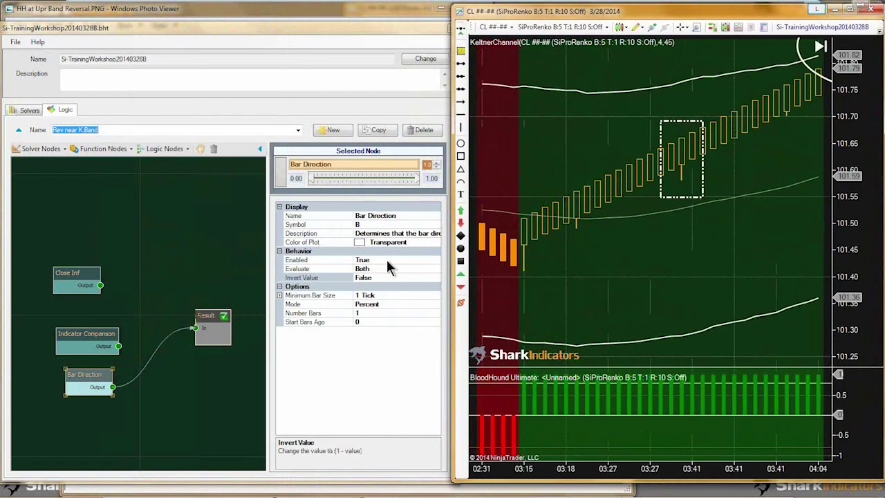
left_click(372, 276)
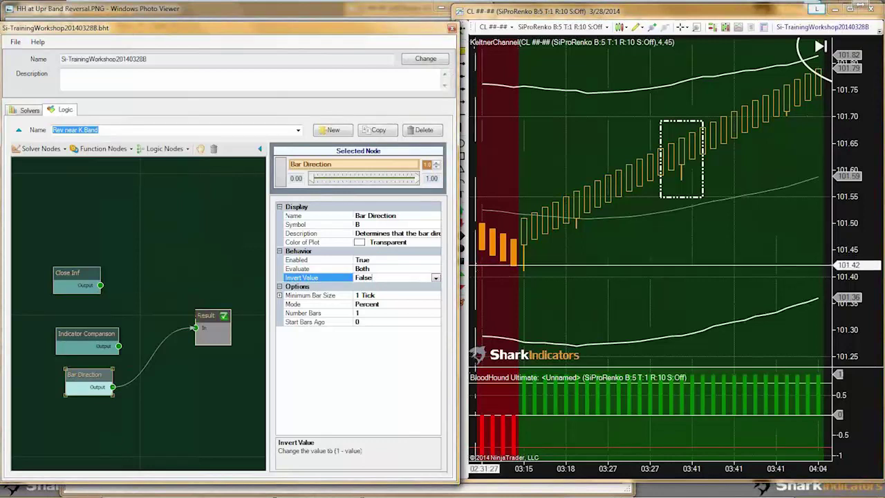
mouse_move(459, 260)
left_mouse_down()
mouse_move(439, 260)
mouse_move(453, 260)
left_mouse_up()
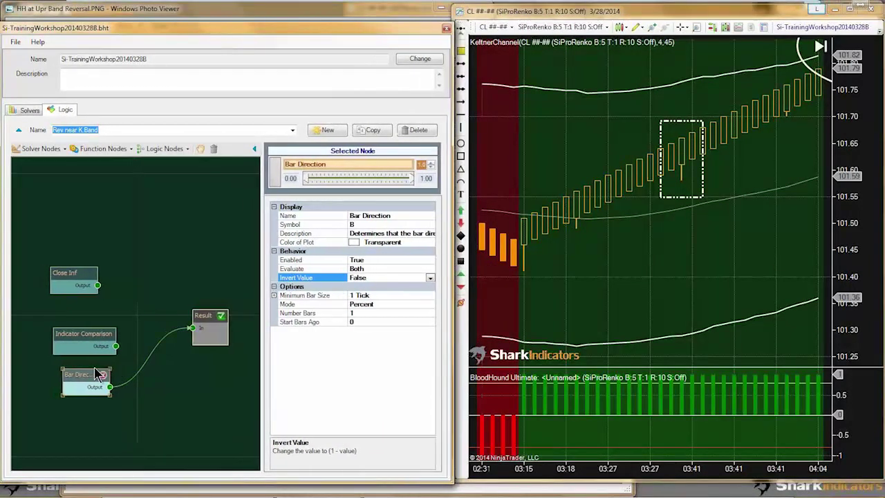
Add an Inverter function node and wire it between the Bar Direction output and the Result input.
left_click_drag(99, 374, 92, 372)
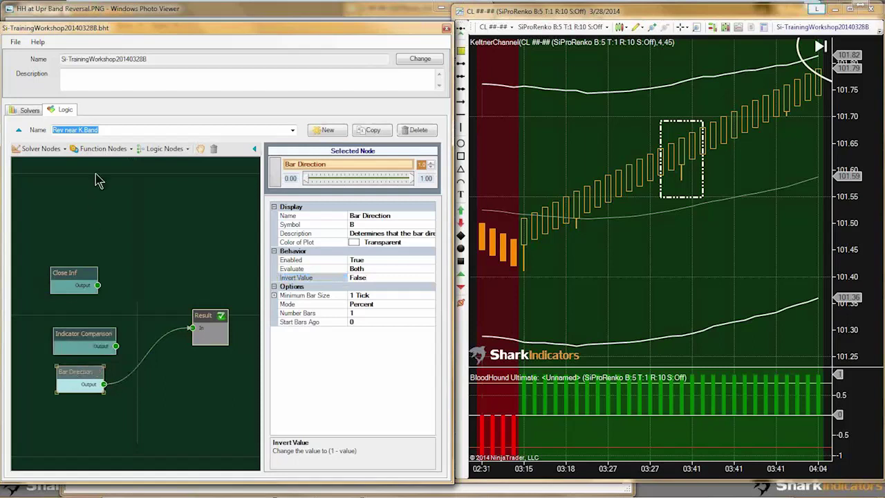
left_click(101, 148)
left_click(116, 211)
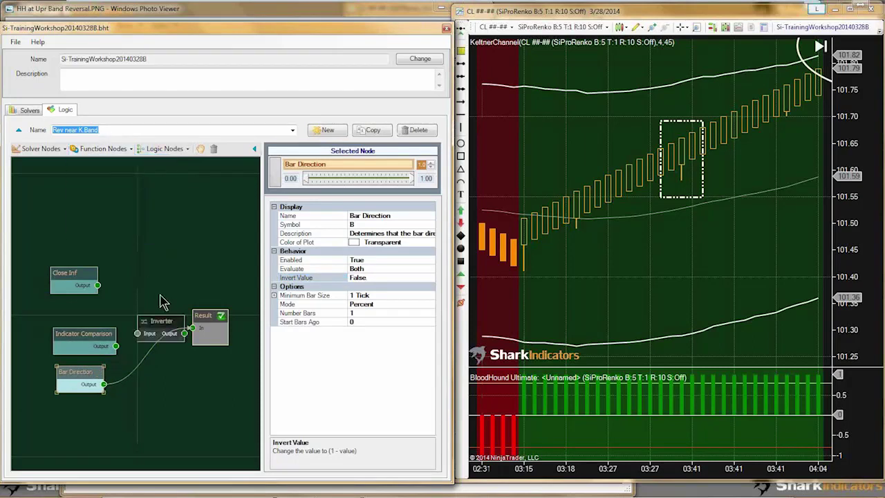
left_click_drag(160, 322, 204, 335)
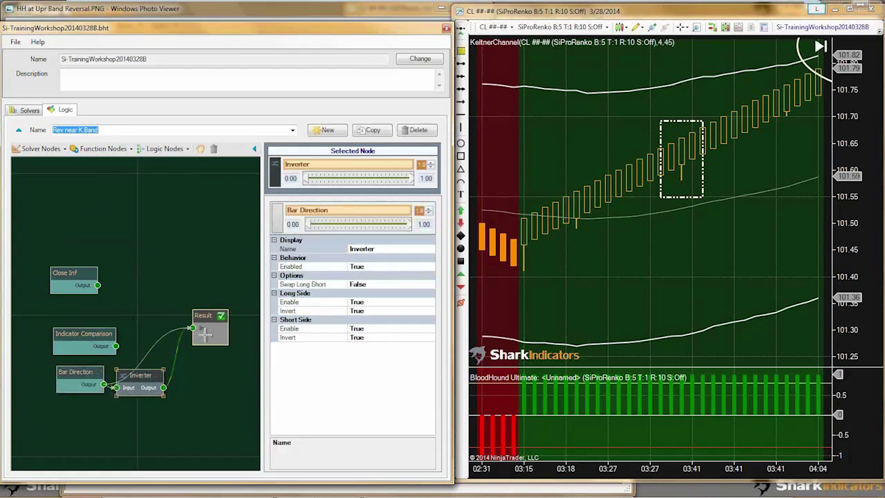
Set the Inverter node's Swap Long Short option to True and Invert to False for both the Long Side and Short Side.
left_click(367, 293)
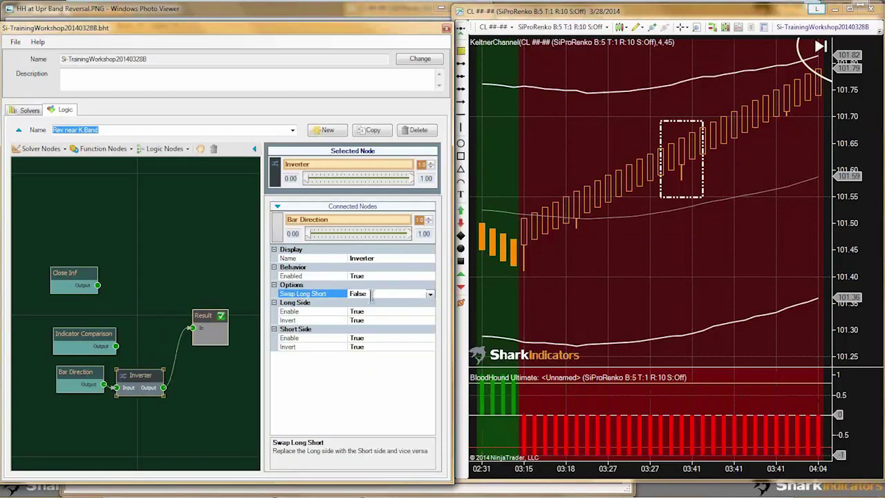
double_click(372, 293)
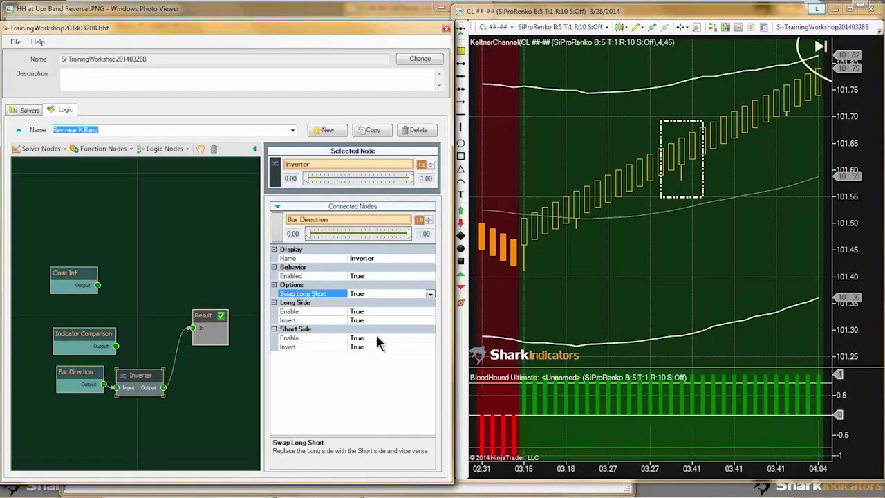
double_click(360, 320)
left_click(364, 346)
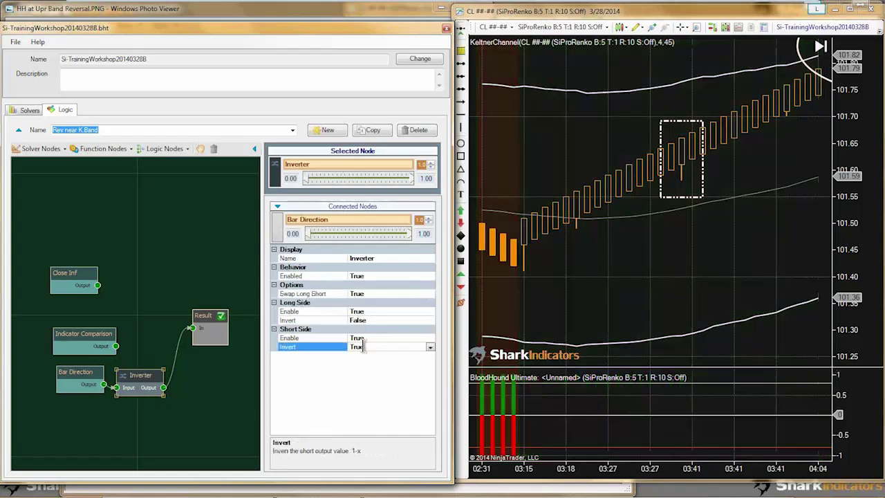
double_click(363, 347)
Rename the Inverter node as Reverse and move it together with Bar Direction to make room before Result.
double_click(360, 258)
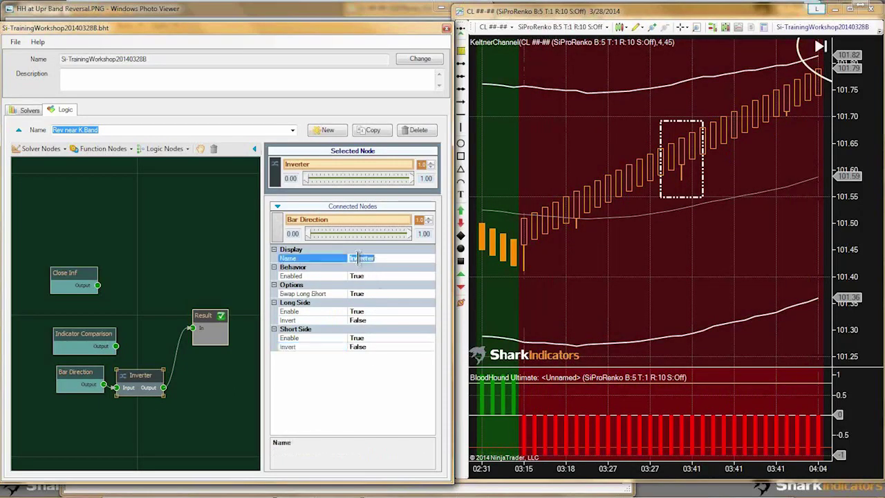
type("Re")
left_click_drag(142, 402, 49, 376)
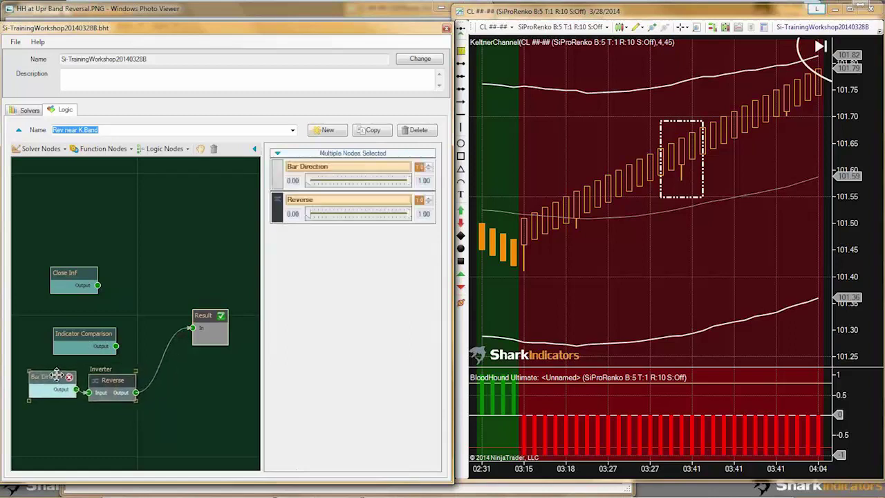
Add an And logic node, wire Indicator Comparison and Reverse into its inputs, and connect its output to Result.
left_click(159, 148)
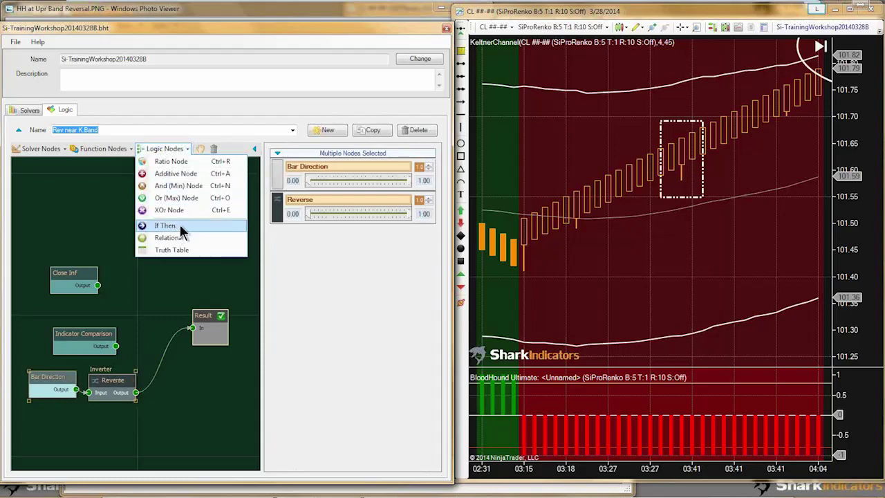
left_click(178, 185)
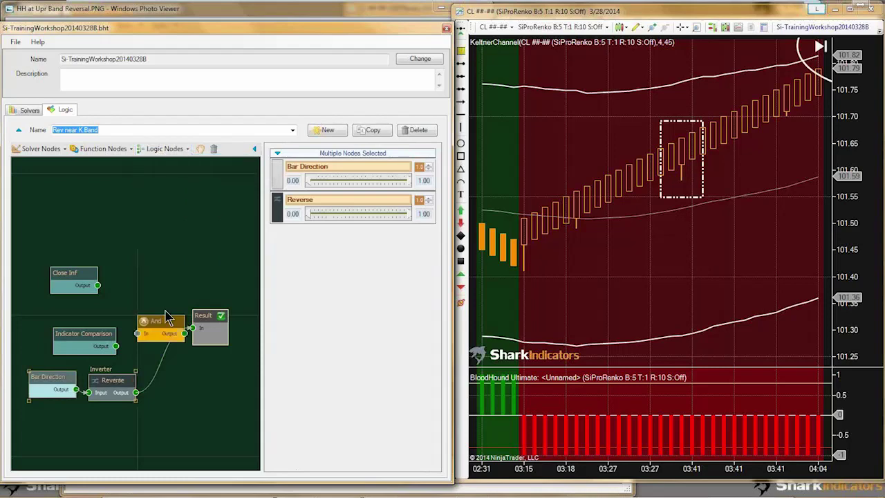
left_click_drag(158, 325, 174, 352)
left_click_drag(122, 406, 87, 372)
left_click(160, 314)
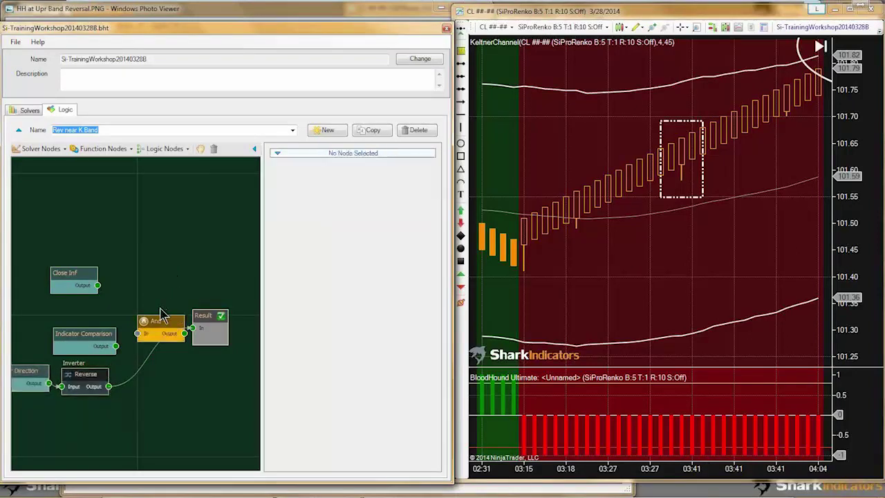
left_click_drag(160, 314, 159, 358)
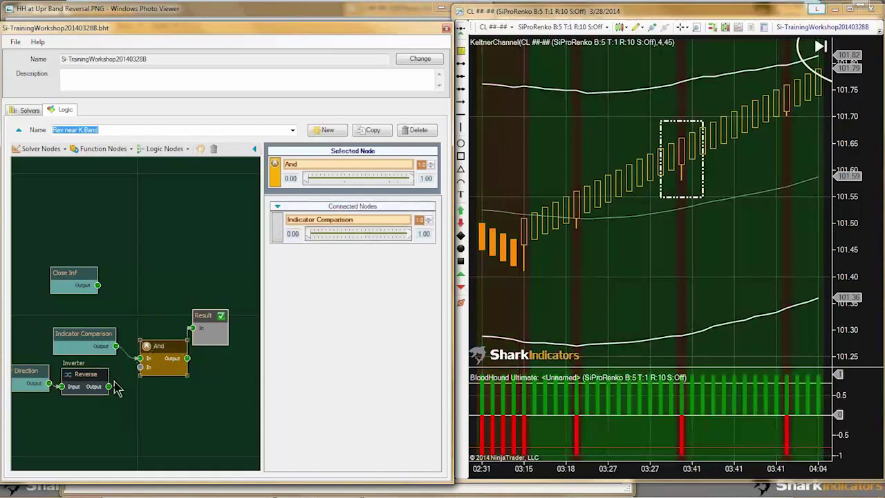
left_click_drag(157, 351, 146, 352)
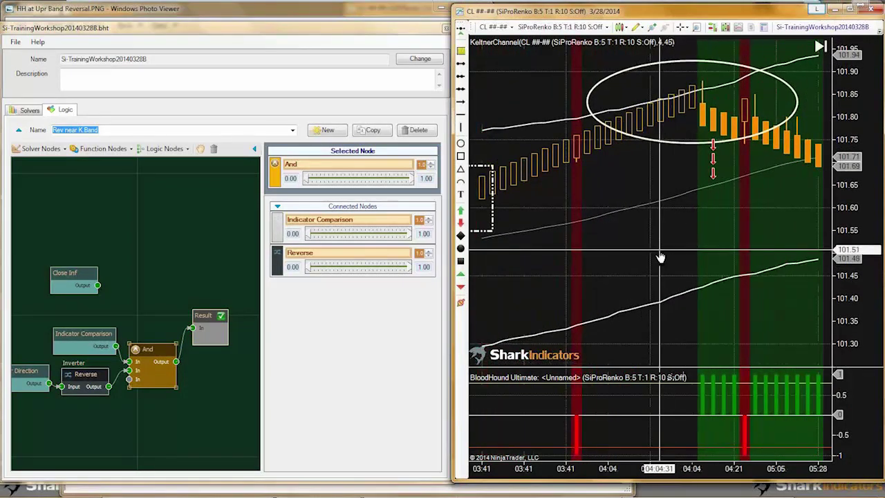
Widen the chart window and examine the And node's signals on the bars around the circled reversal and before it.
left_click_drag(660, 257, 527, 261)
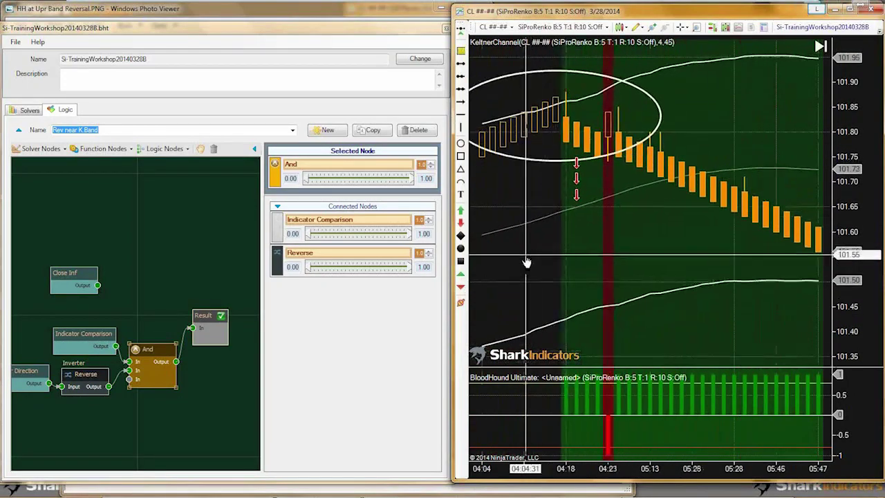
left_click_drag(526, 262, 796, 238)
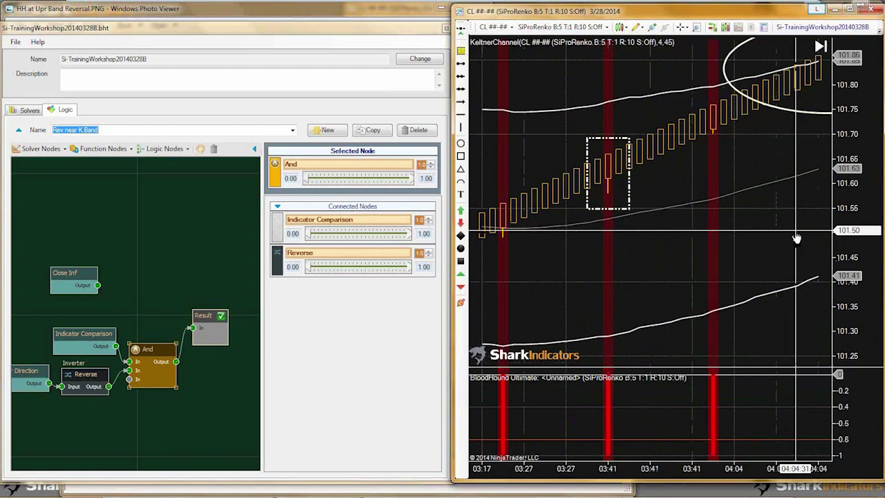
left_click_drag(452, 219, 311, 218)
left_click_drag(714, 238, 498, 229)
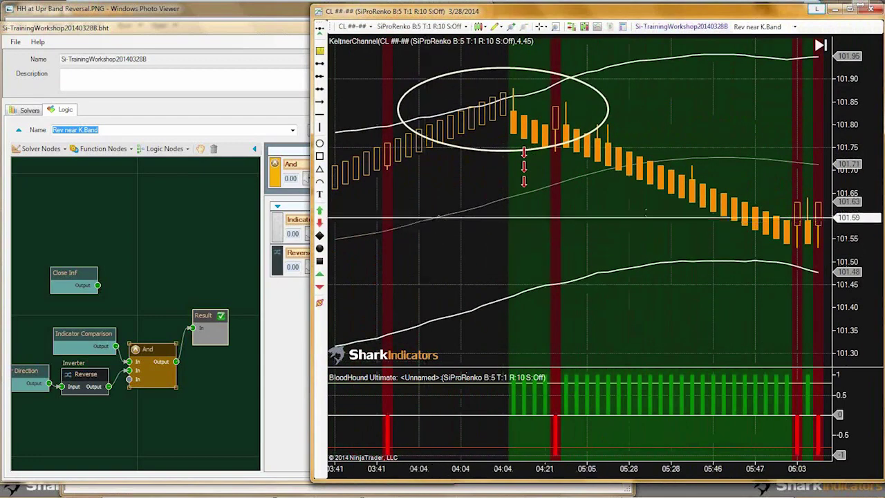
Move Indicator Comparison slightly away from the And node and connect its output directly to Result.
left_click(155, 254)
left_click_drag(86, 330, 73, 328)
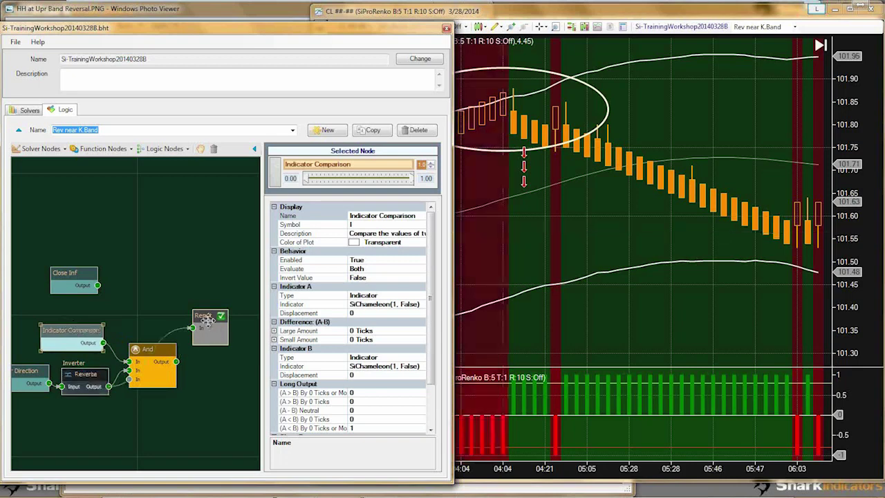
left_click_drag(205, 317, 207, 406)
left_click_drag(213, 371, 206, 312)
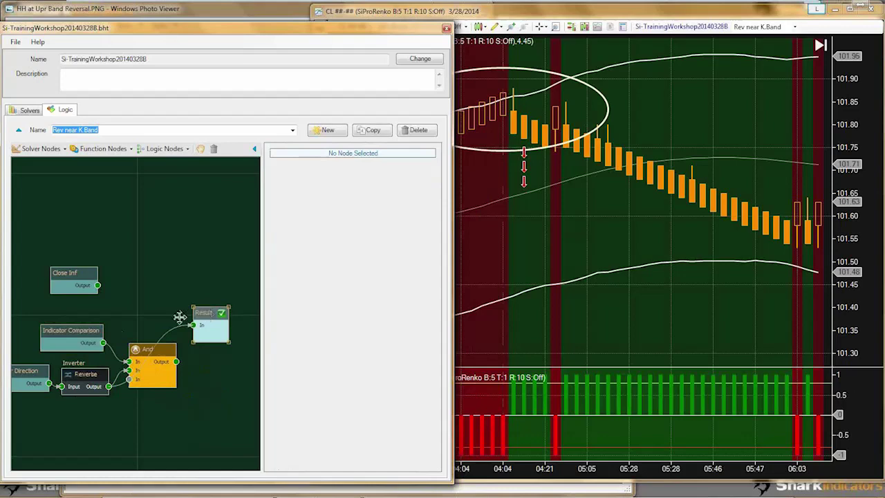
left_click_drag(101, 343, 201, 325)
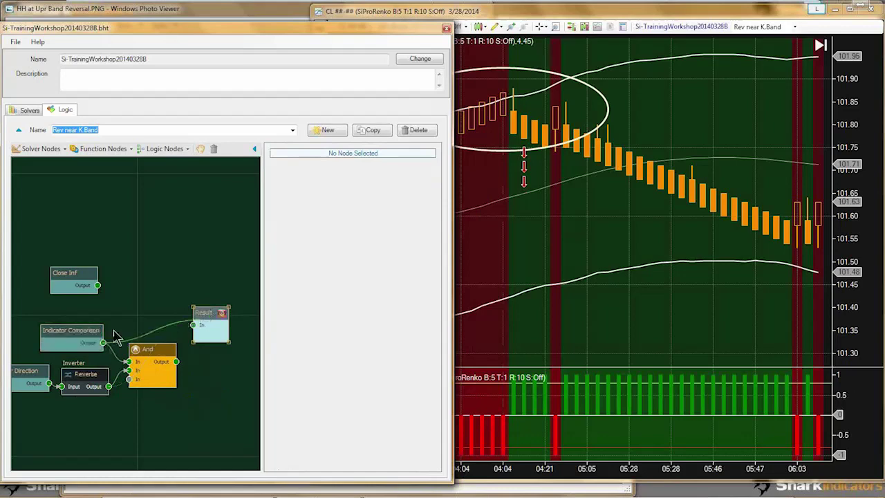
Rename the Indicator Comparison node as Open/HiLo Comp.
left_click(71, 329)
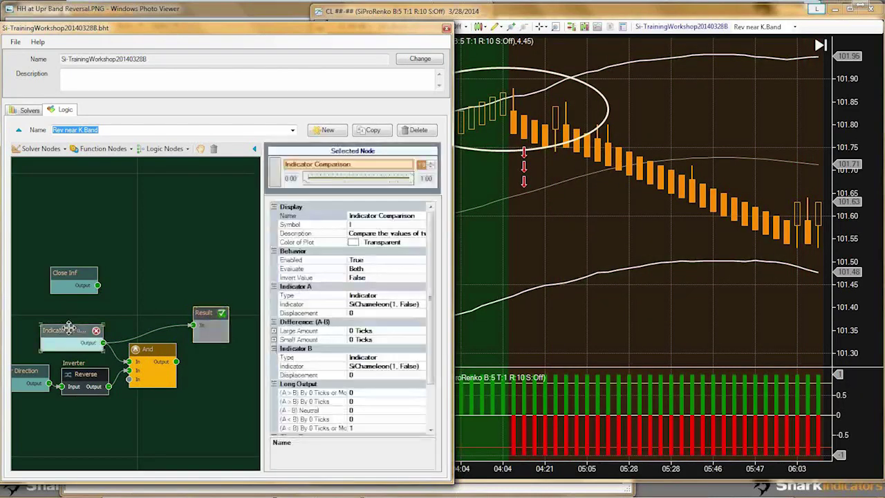
left_click(375, 216)
left_click_drag(379, 216, 341, 216)
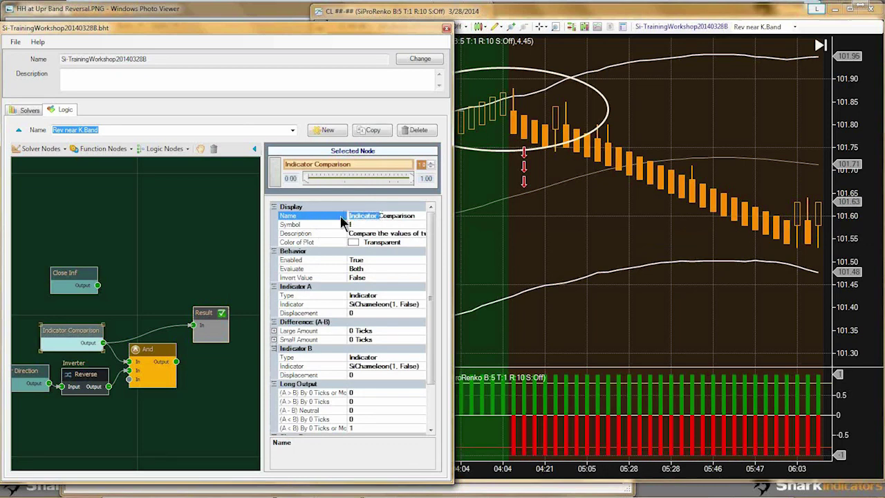
type("Open")
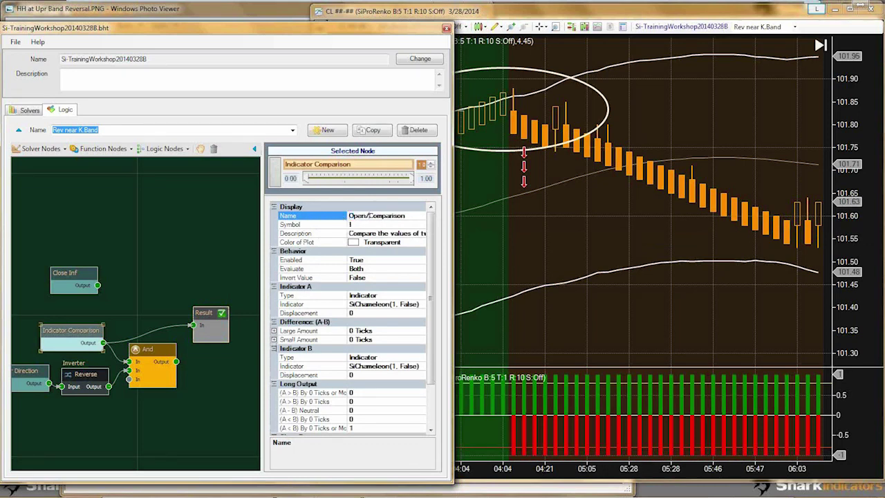
type("/HiLo")
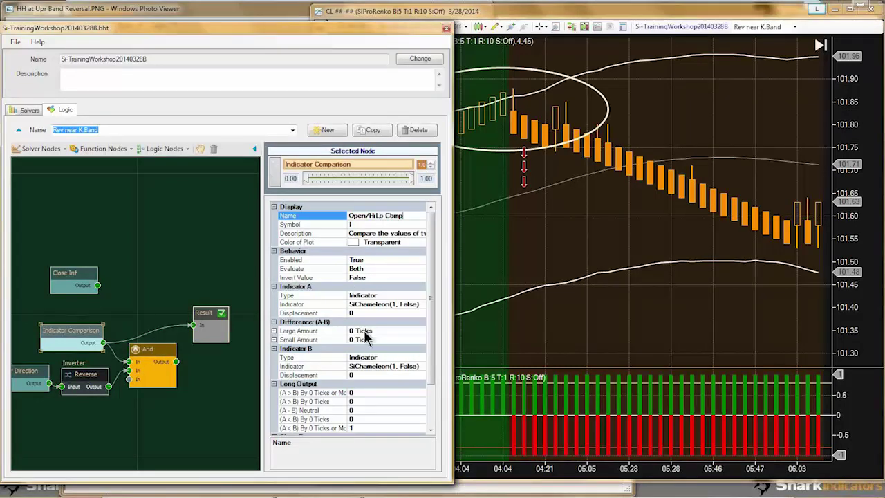
Set the Long Output value for (A < B) By 0 Ticks or More to 0 in the Open/HiLo Comp node.
left_click_drag(430, 339, 430, 378)
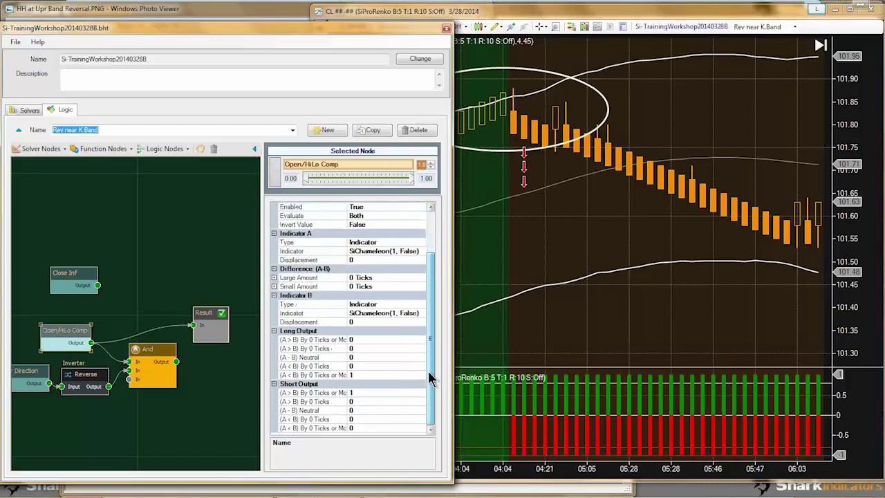
left_click(359, 374)
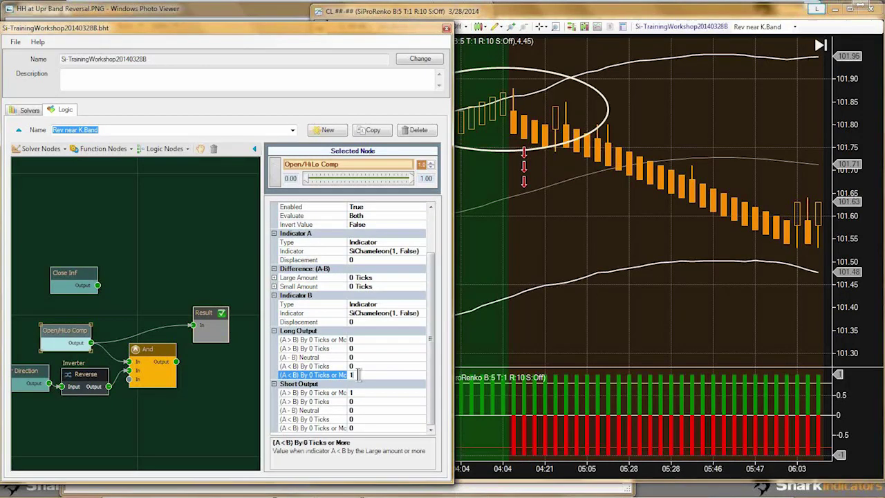
key("BackSpace")
type("0")
left_click(357, 365)
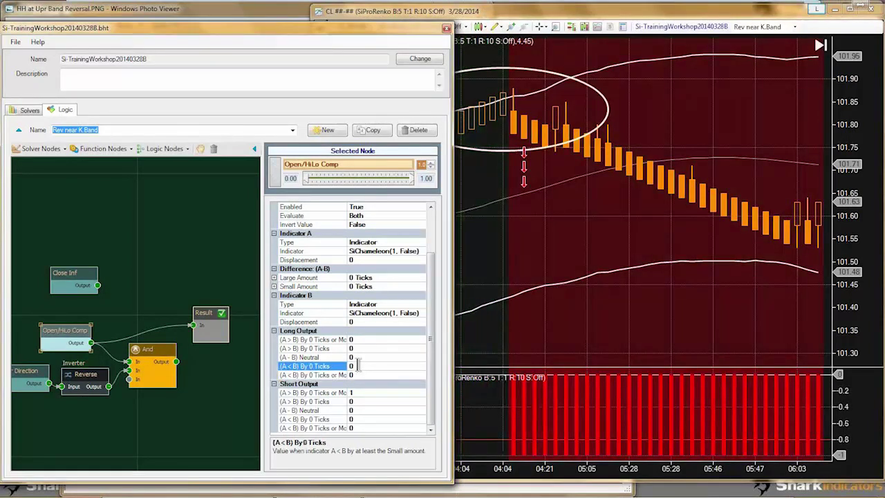
Set the Long Output value for (A > B) By 0 Ticks or More to 1 in the Open/HiLo Comp node.
left_click(479, 275)
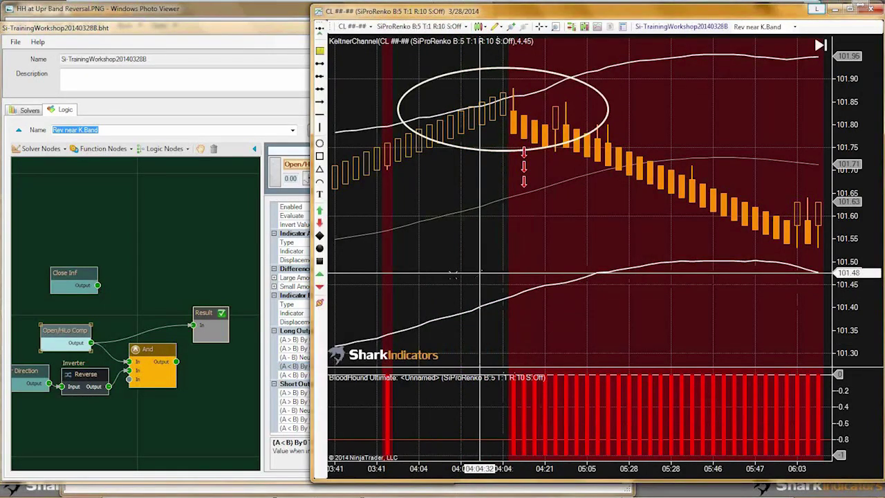
left_click(233, 385)
left_click_drag(63, 327, 57, 321)
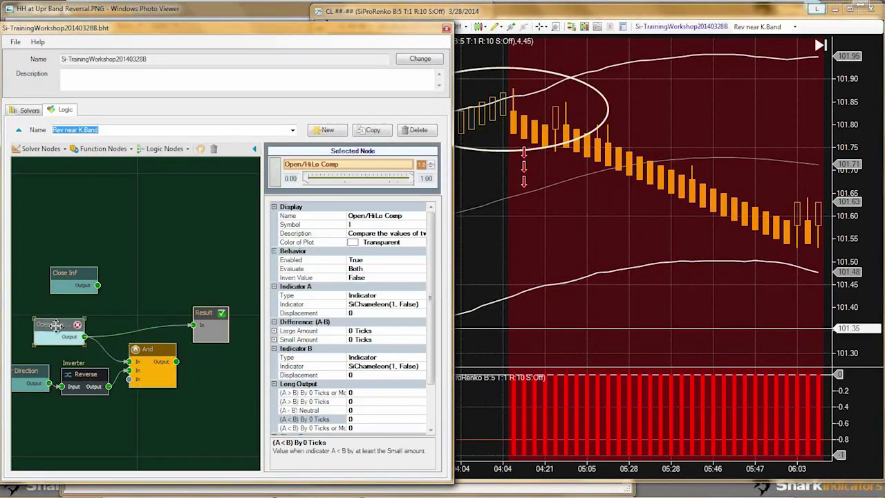
left_click(351, 392)
type("1")
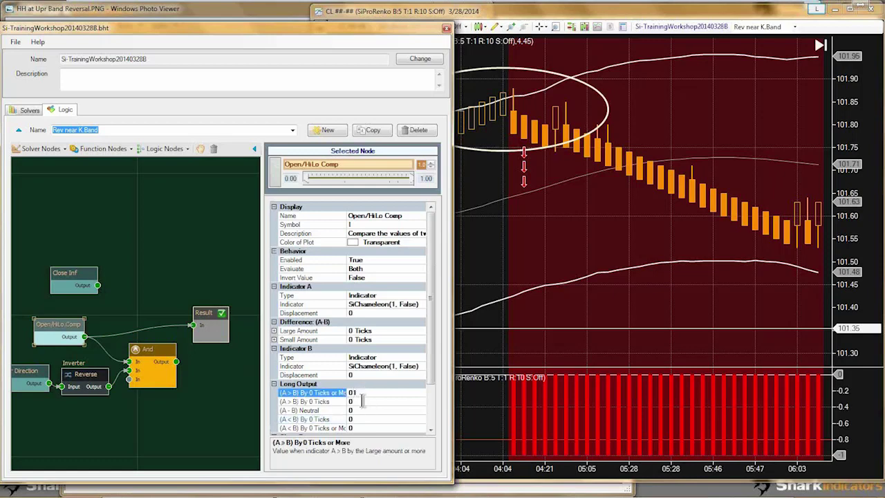
left_click(361, 401)
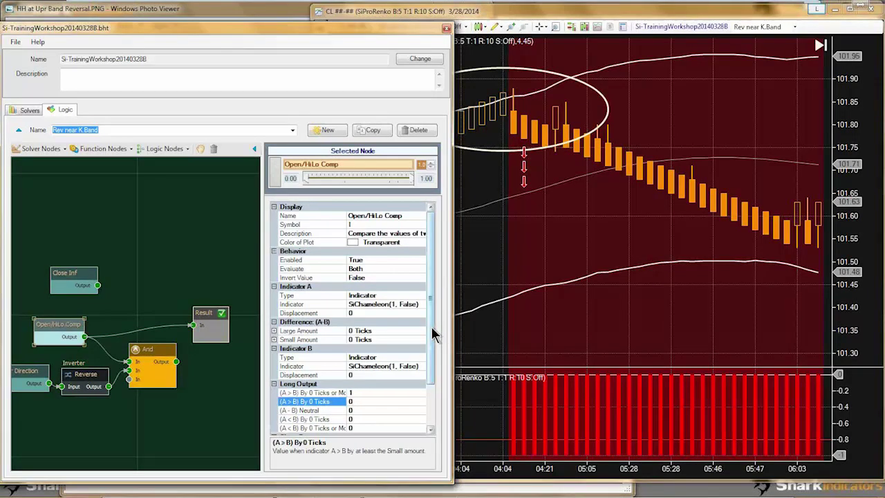
Set the Short Output value for (A > B) By 0 Ticks or More to 0.
scroll(432, 342, "down", 2)
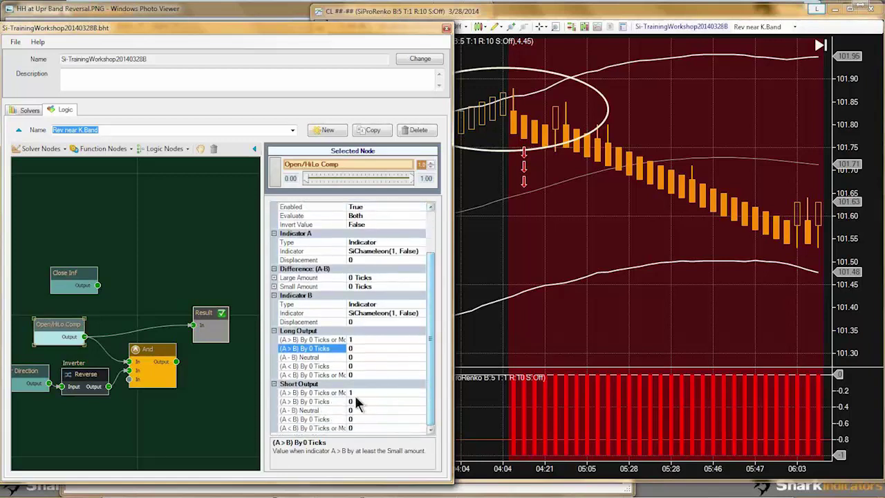
left_click(352, 393)
type("0")
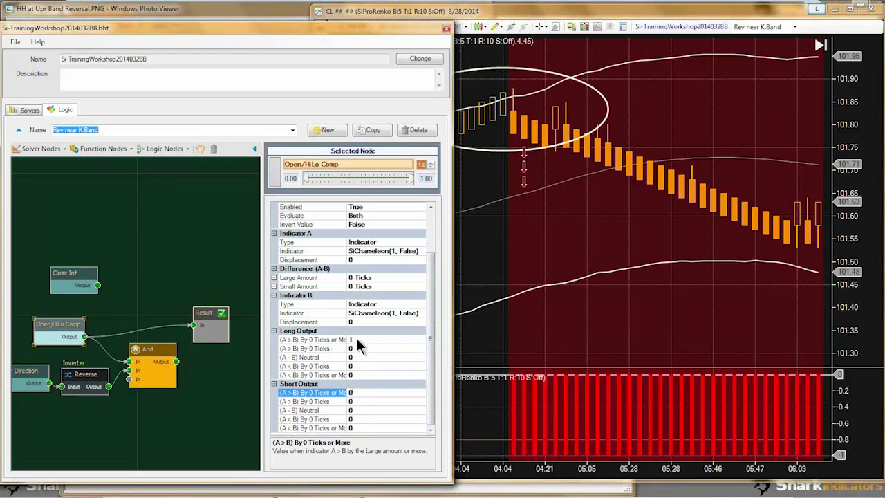
In Long Output, set (A > B) By 0 Ticks or More to 0 and (A < B) By 0 Ticks or More to 1.
left_click(358, 340)
type("0")
left_click(355, 375)
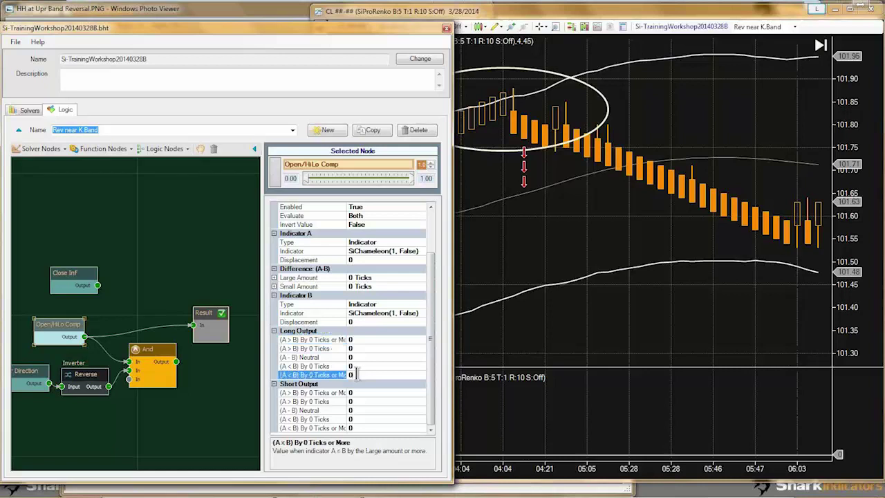
type("0")
left_click(356, 366)
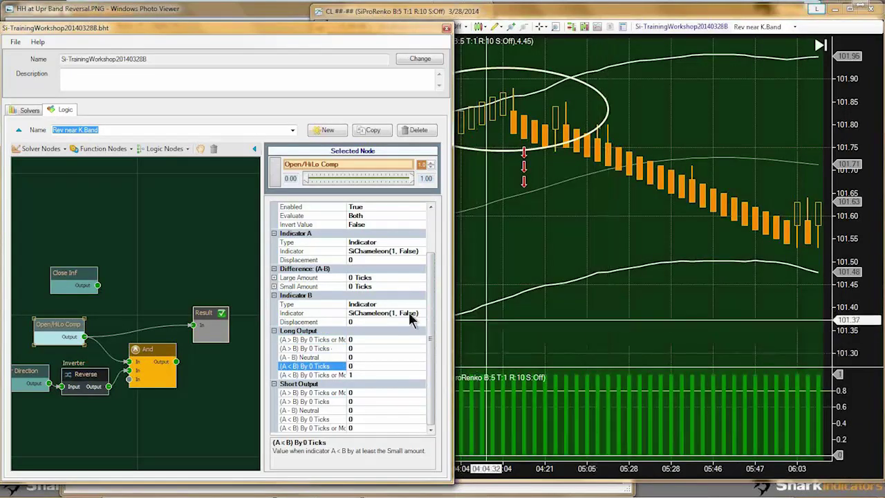
Check which SiChameleon plots Indicator B of Open/HiLo Comp uses for Long and Short.
left_click(374, 313)
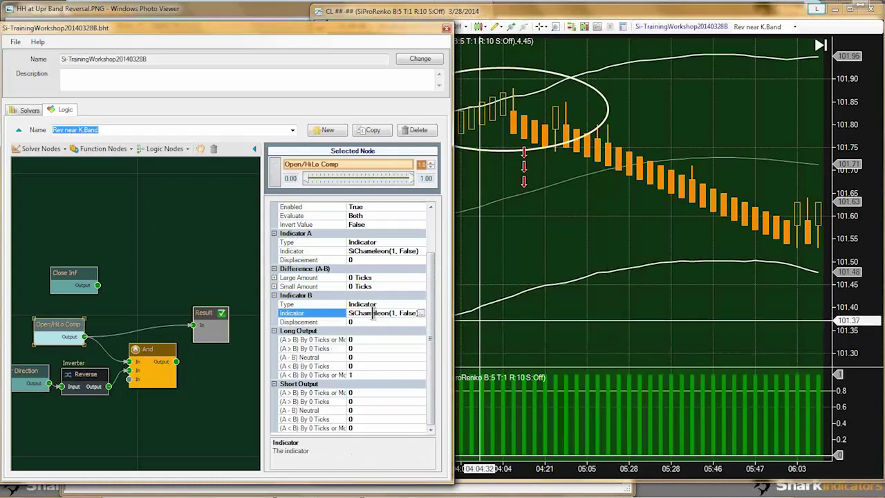
left_click(421, 313)
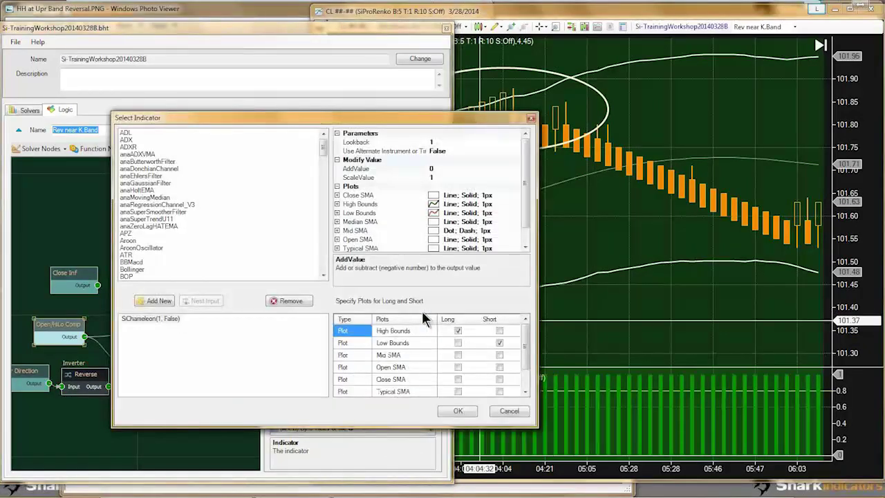
left_click(422, 331)
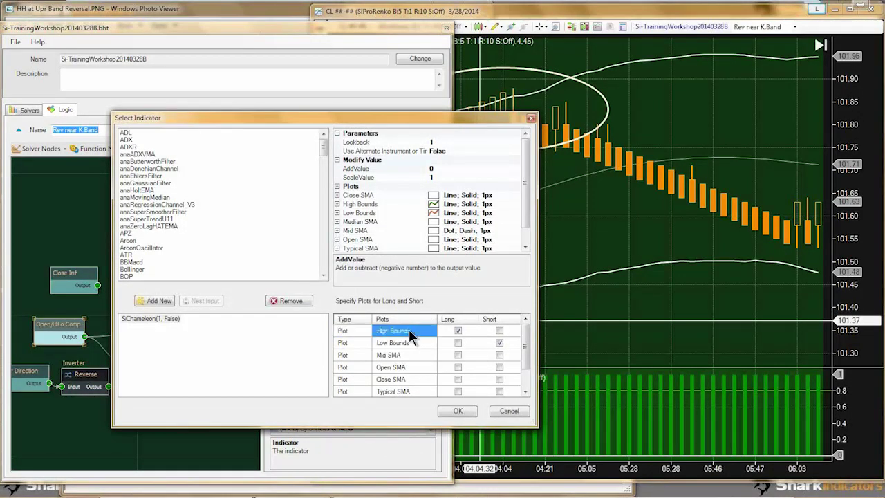
left_click(484, 343)
left_click(456, 413)
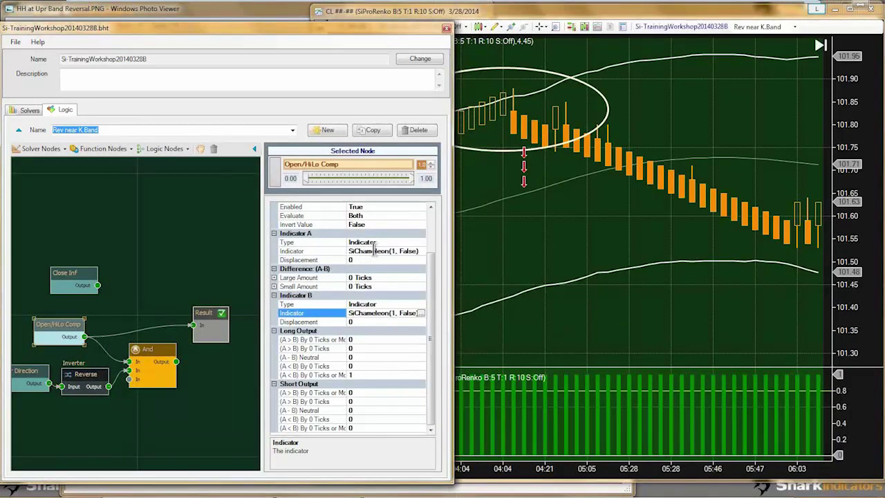
Check which SiChameleon plots Indicator A of Open/HiLo Comp uses for Long and Short.
left_click(377, 250)
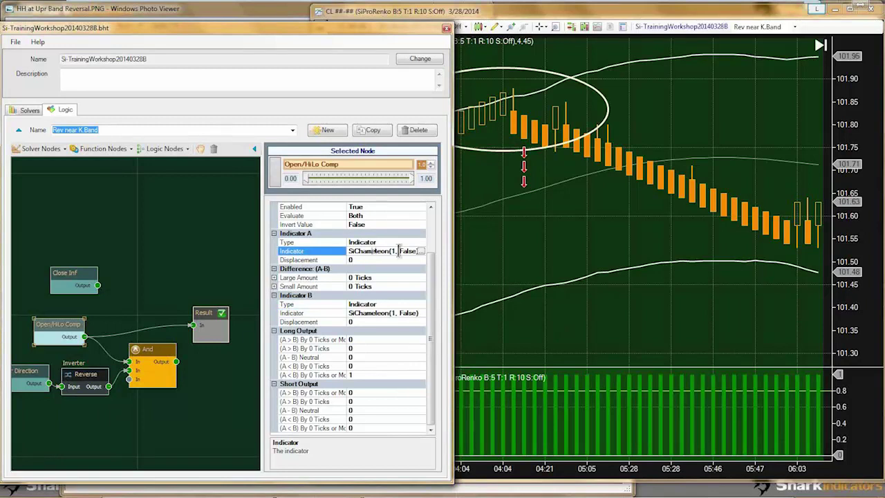
left_click(420, 251)
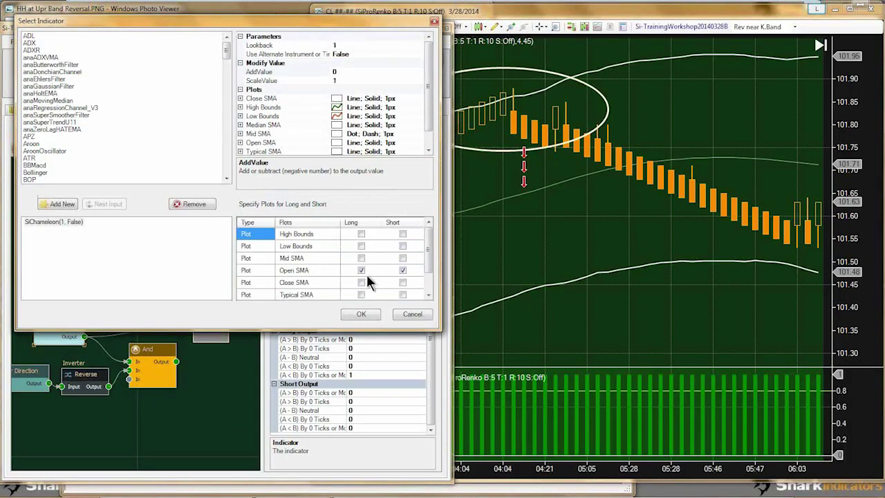
left_click(305, 271)
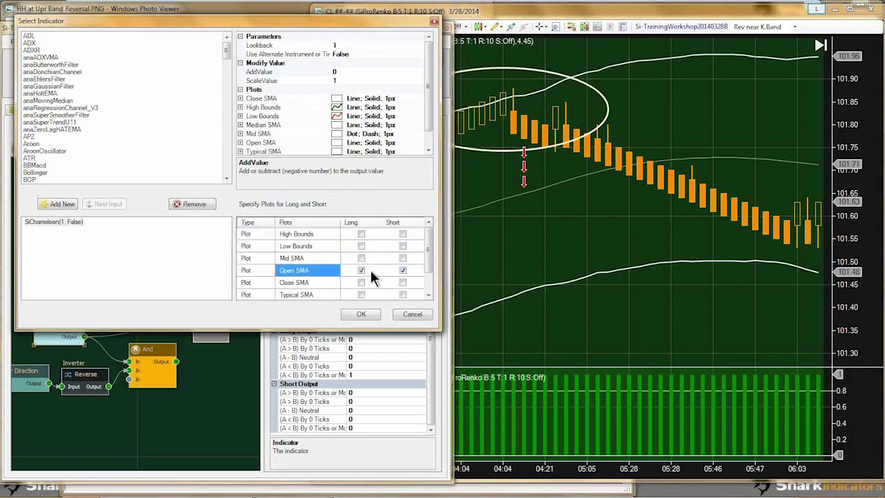
left_click(360, 315)
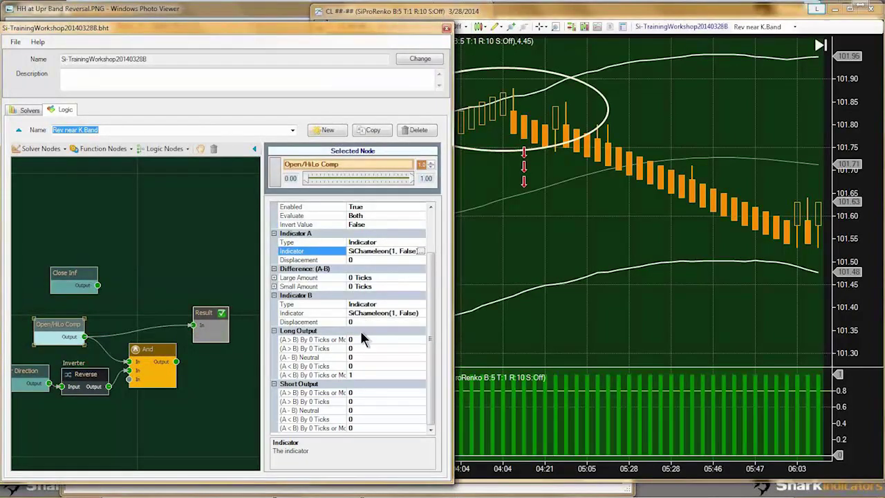
Set the Large Amount under Difference: (A-B) of Open/HiLo Comp to 1 Tick.
left_click(353, 287)
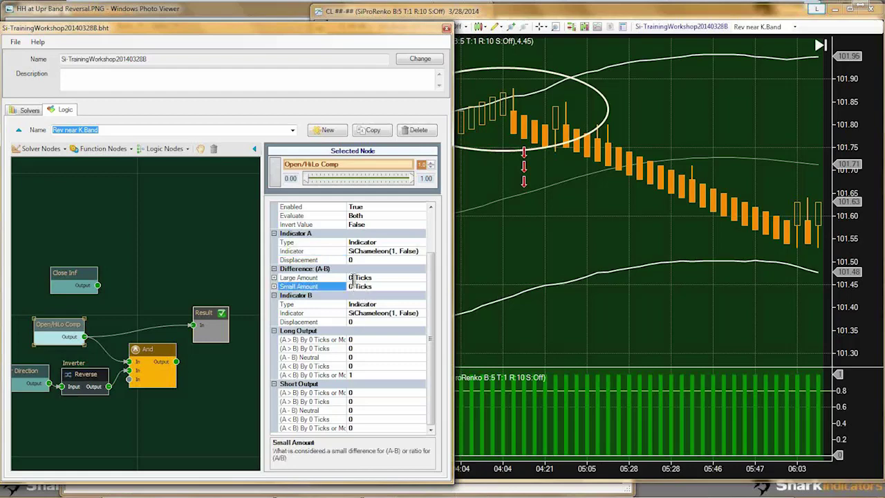
left_click(352, 278)
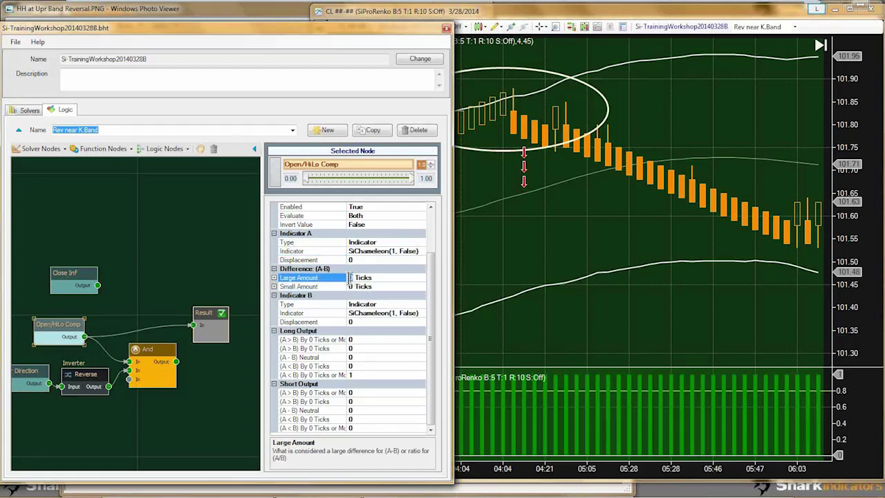
type("1")
left_click(357, 373)
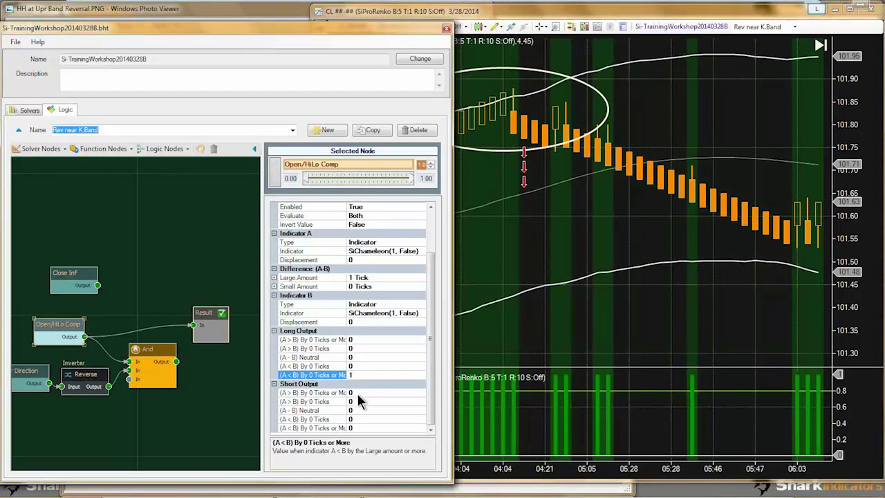
Set the Short Output value for (A > B) By 0 Ticks or More to 1 and view earlier bars on the chart.
left_click(359, 392)
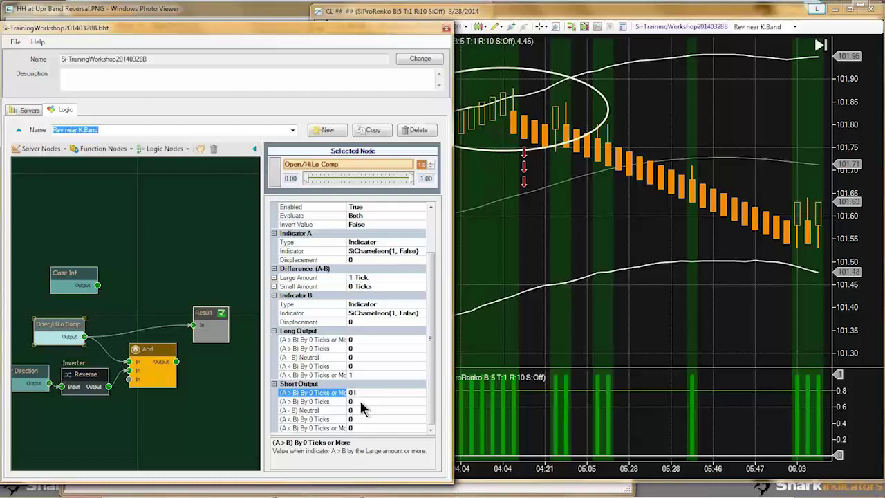
left_click(359, 398)
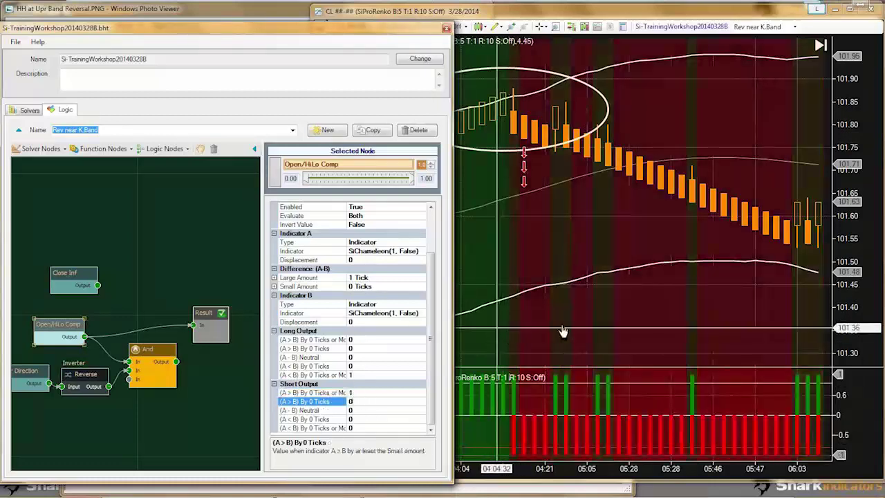
left_click(695, 316)
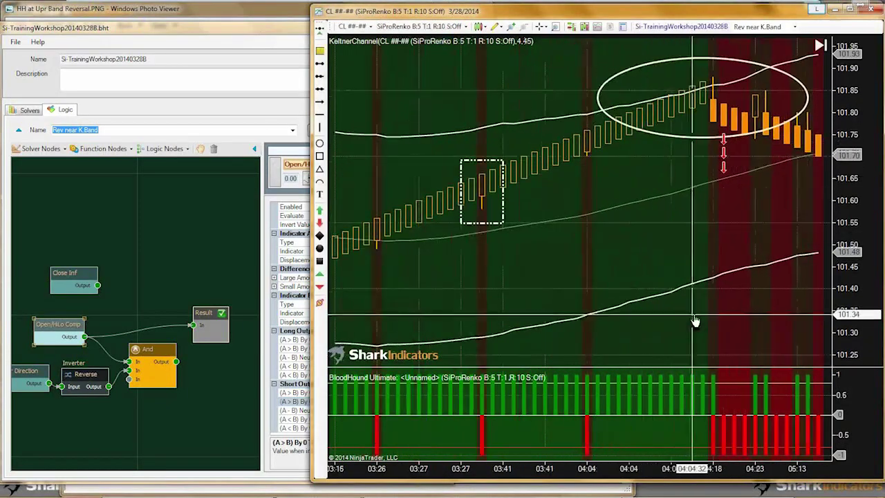
Reselect the Open/HiLo Comp node and set its Long Output value for (A < B) By 1 Tick or More to 0.
left_click(210, 407)
left_click(55, 327)
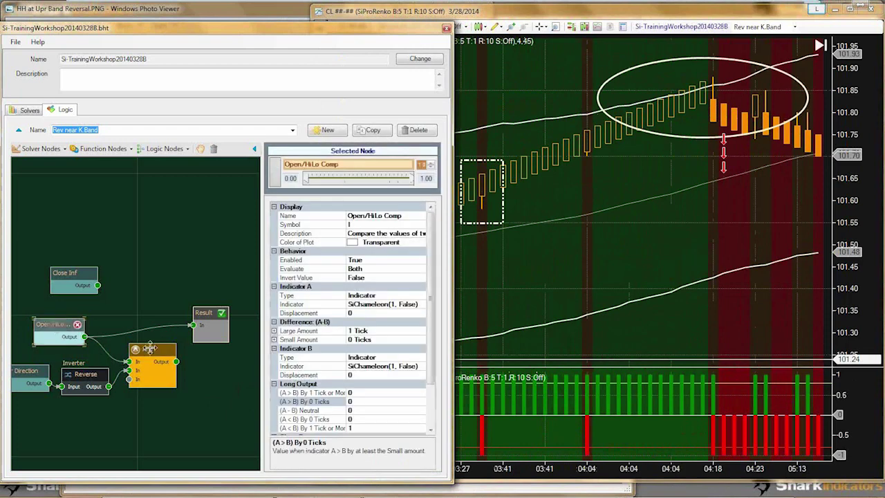
left_click_drag(434, 360, 439, 401)
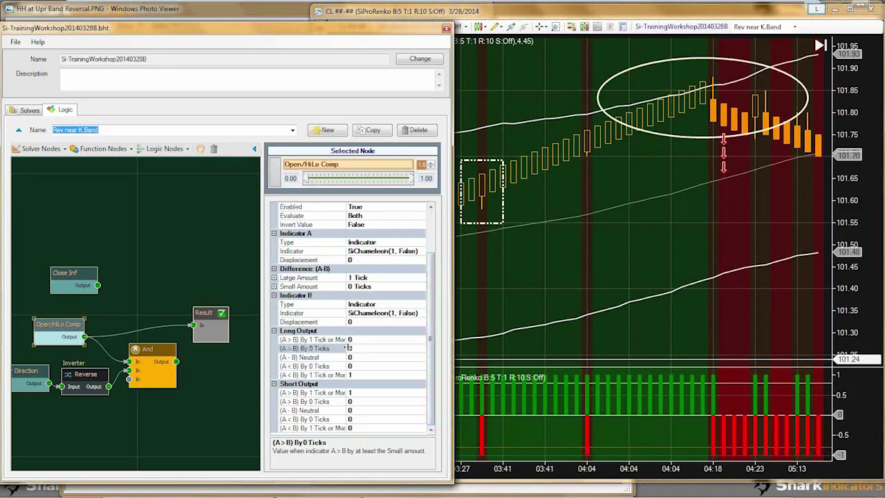
left_click(355, 375)
type("0")
left_click(355, 364)
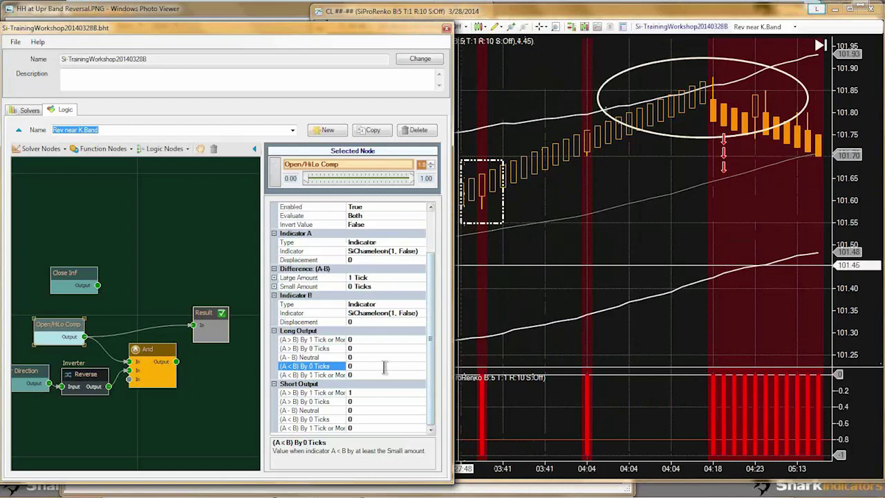
Widen the node properties to read the full labels and review the Large Amount, both indicators and Short Output (A > B) By 1 Tick or More.
left_click(355, 392)
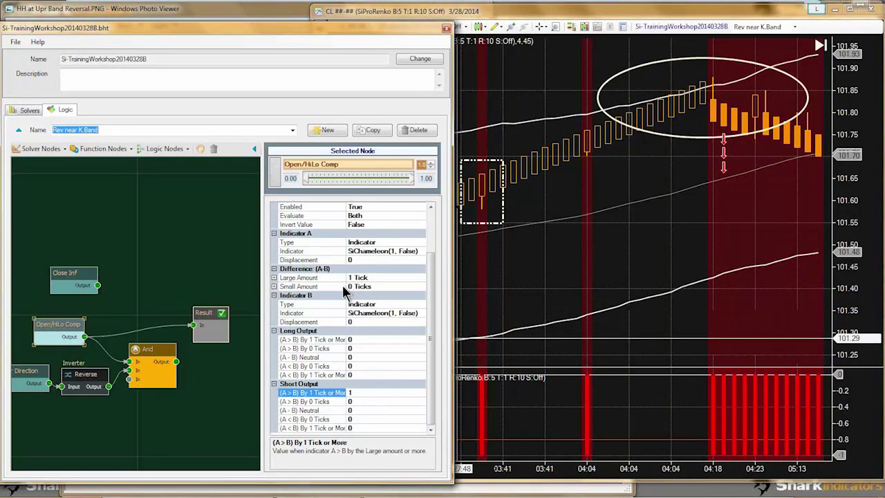
left_click(302, 278)
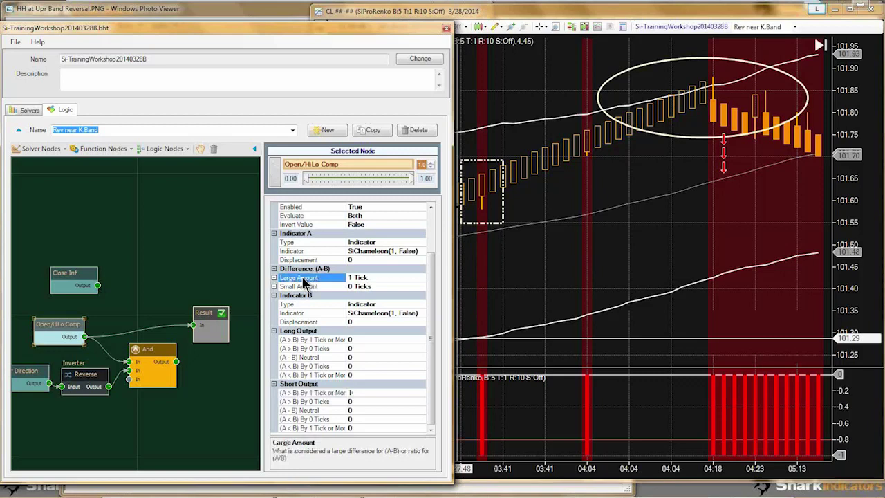
left_click(256, 366)
left_click_drag(257, 366, 239, 366)
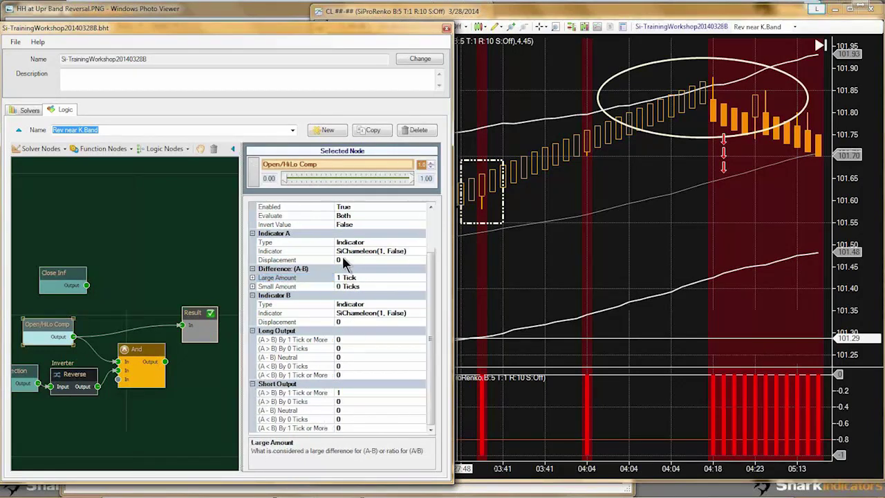
left_click(288, 251)
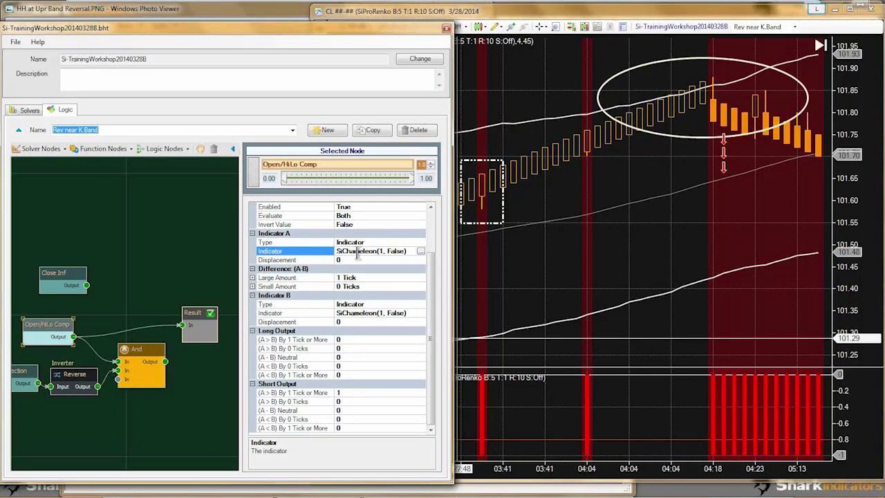
left_click(293, 314)
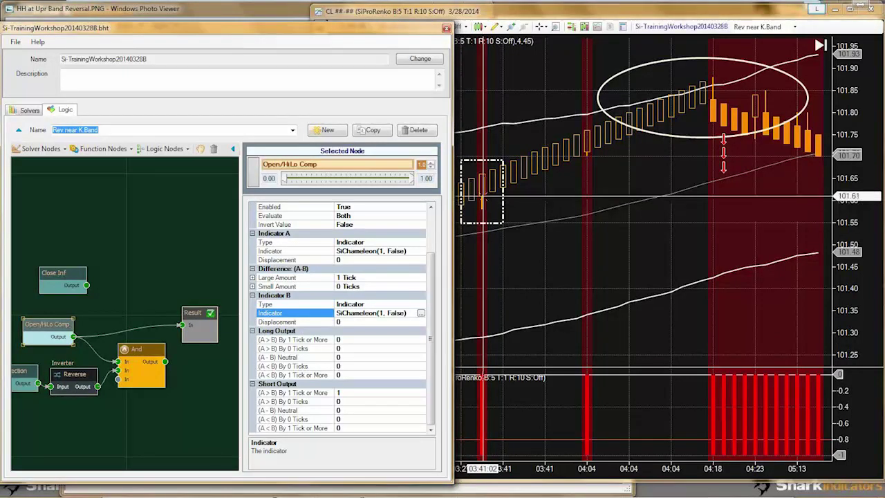
left_click(221, 391)
left_click_drag(221, 390, 216, 391)
left_click(273, 392)
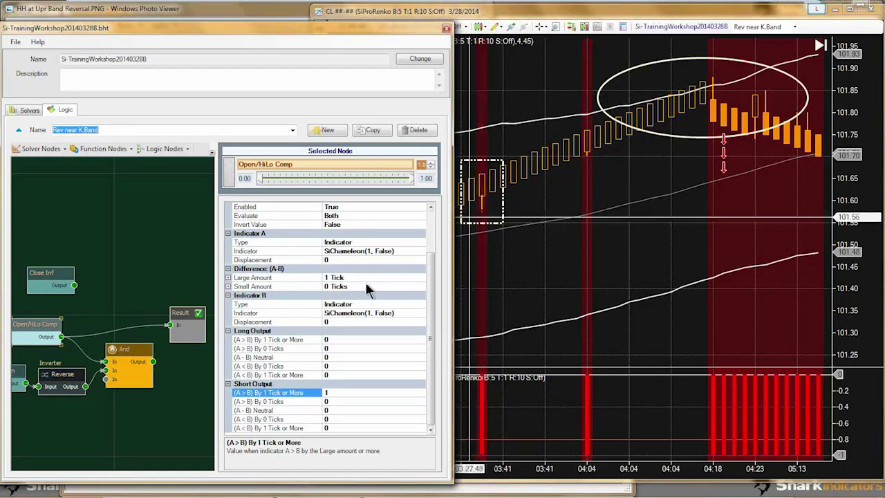
Set the Large Amount of Open/HiLo Comp to 0 Ticks and check the signals on the chart.
left_click(330, 278)
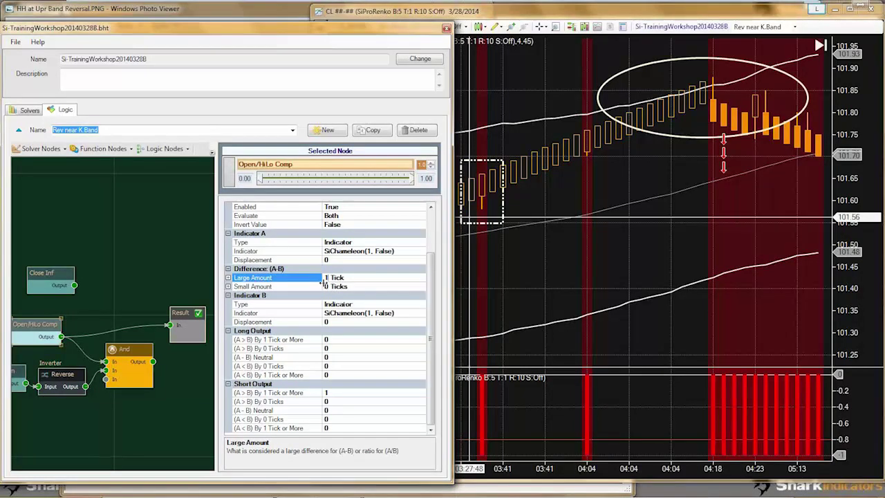
type("0")
left_click(335, 286)
left_click(520, 284)
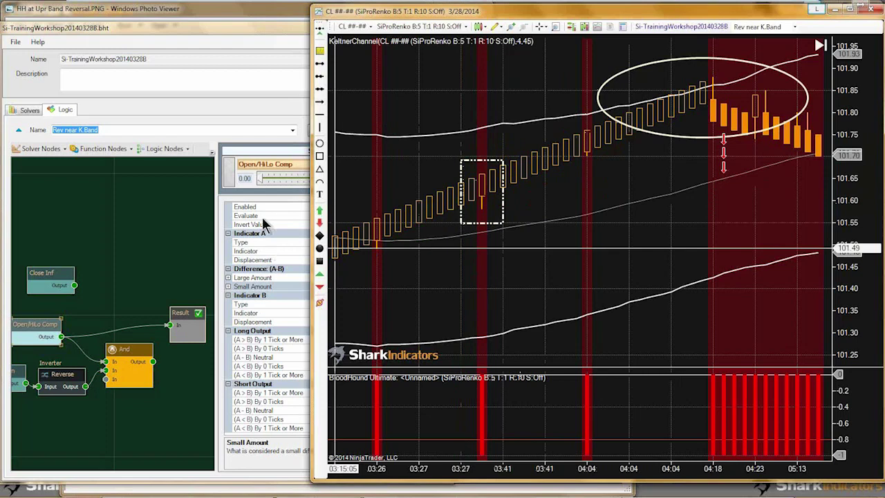
Set the Short Output value for (A > B) By 1 Tick or More to 0.
left_click(264, 248)
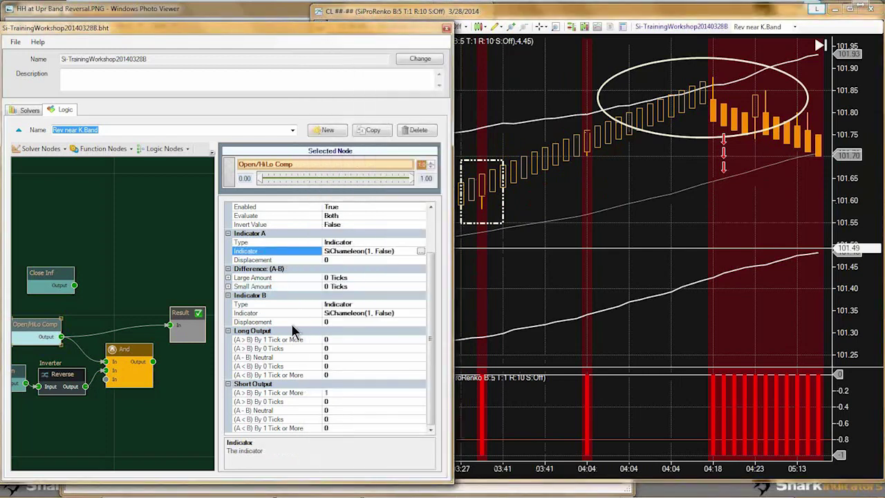
left_click(332, 392)
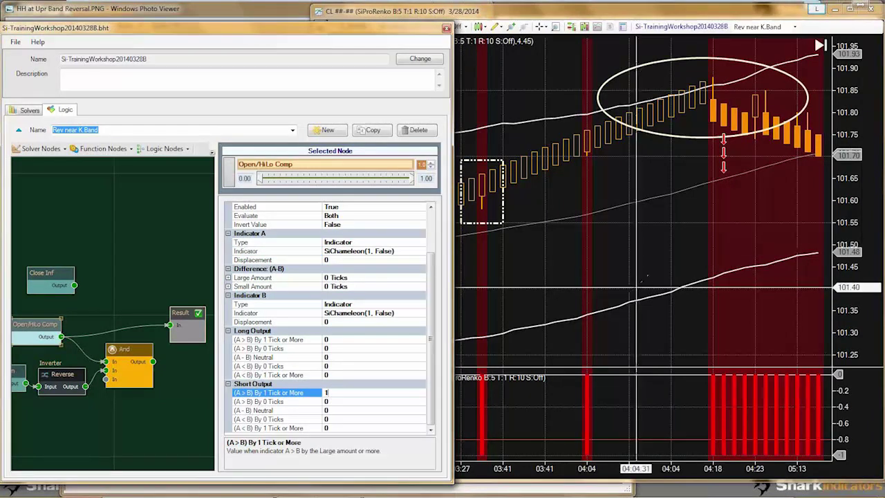
left_click(461, 392)
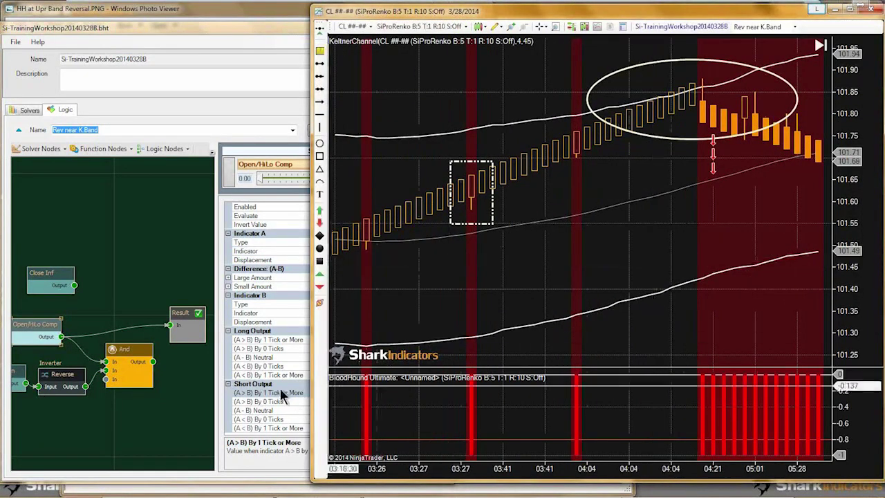
left_click(281, 385)
left_click(334, 392)
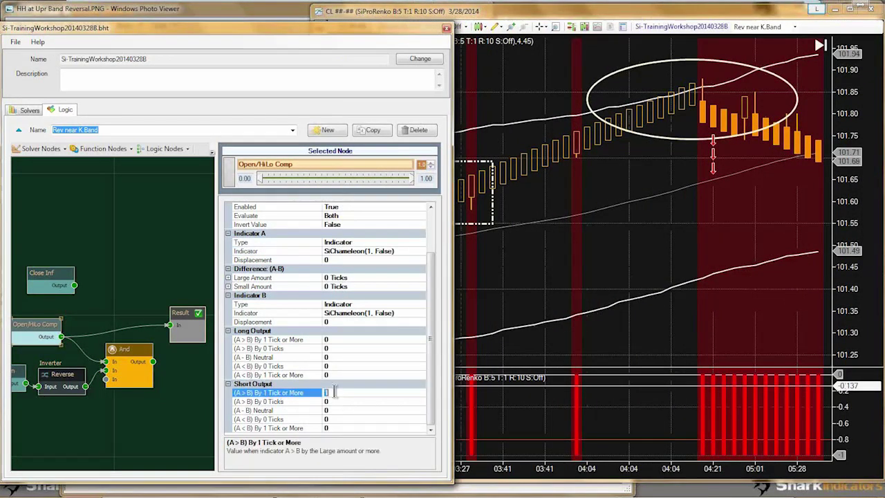
Set the Long Output value for (A < B) By 1 Tick or More to 1 and inspect the signals on more recent bars.
left_click(337, 374)
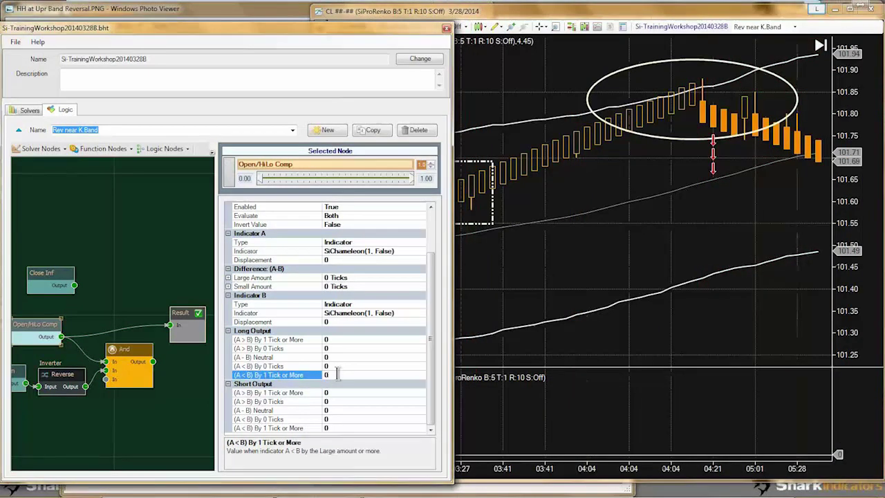
type("1")
left_click(336, 366)
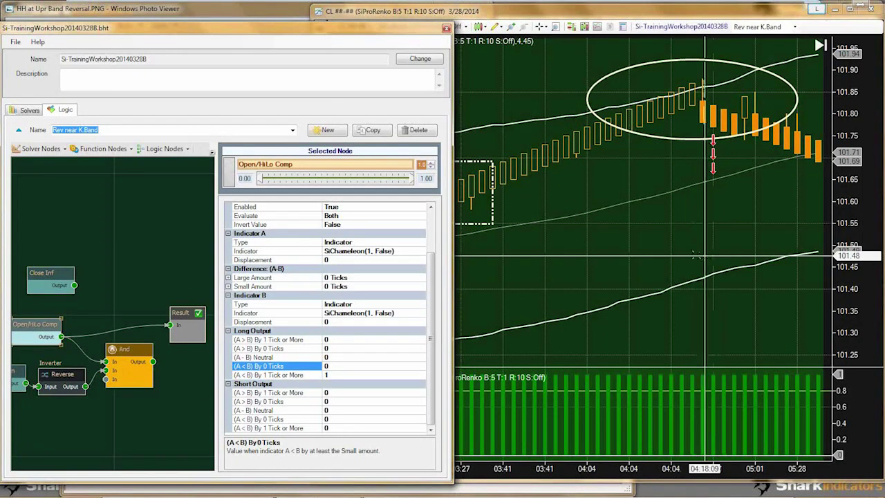
left_click(519, 247)
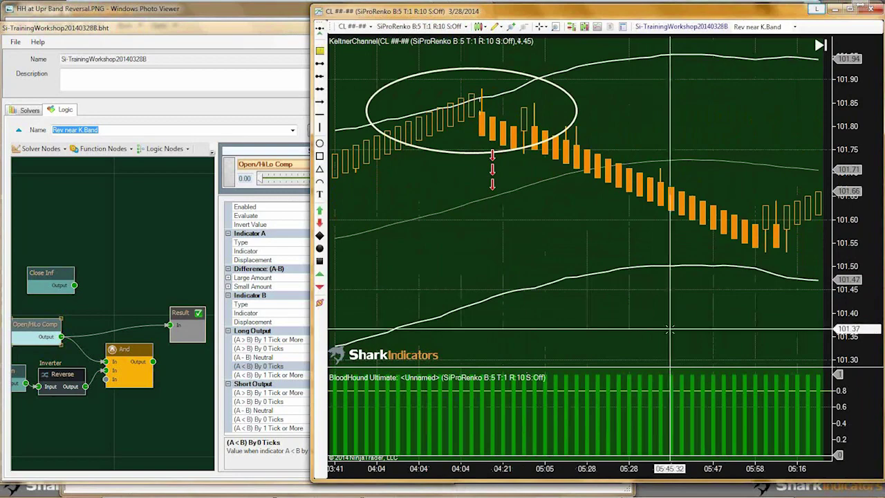
scroll(607, 326, "down", 3)
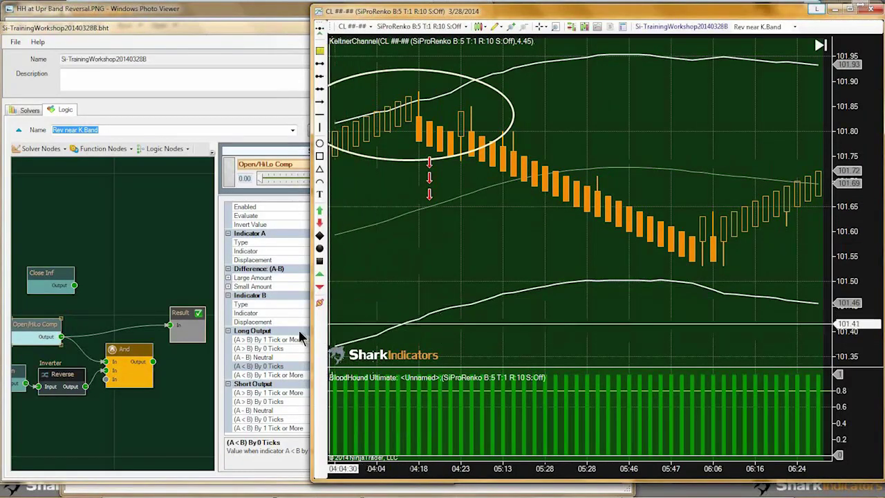
Reselect Open/HiLo Comp to refresh its labels and compare the Long Output (A < B) setting with the chart signals.
left_click(274, 329)
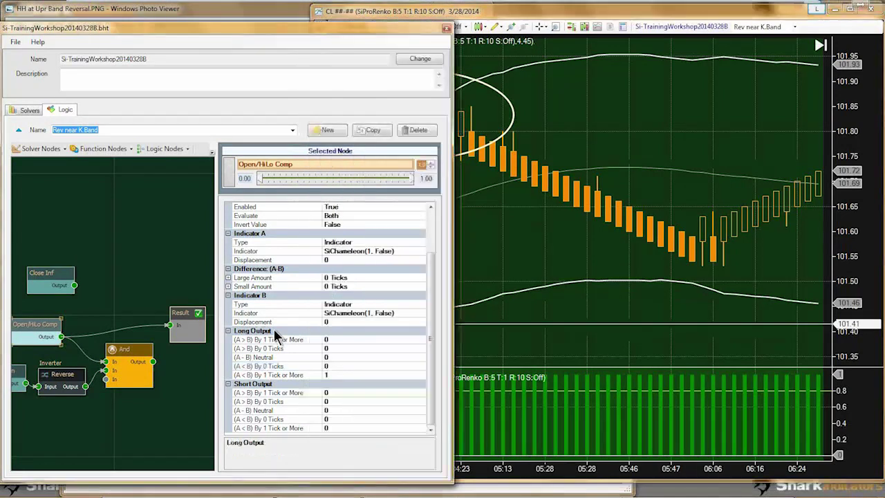
left_click(262, 375)
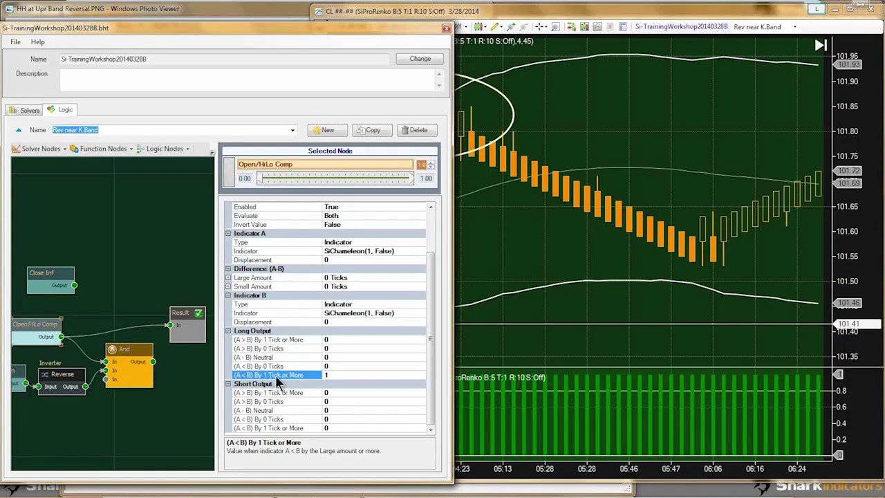
left_click(47, 271)
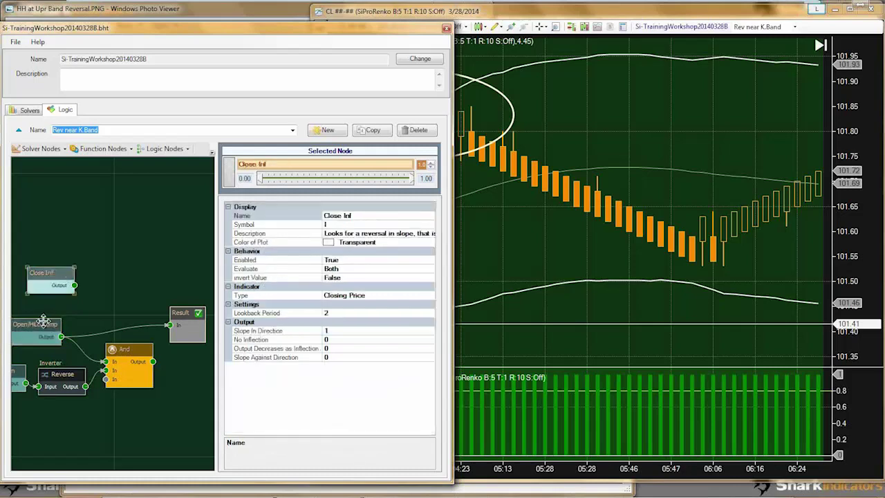
left_click(36, 323)
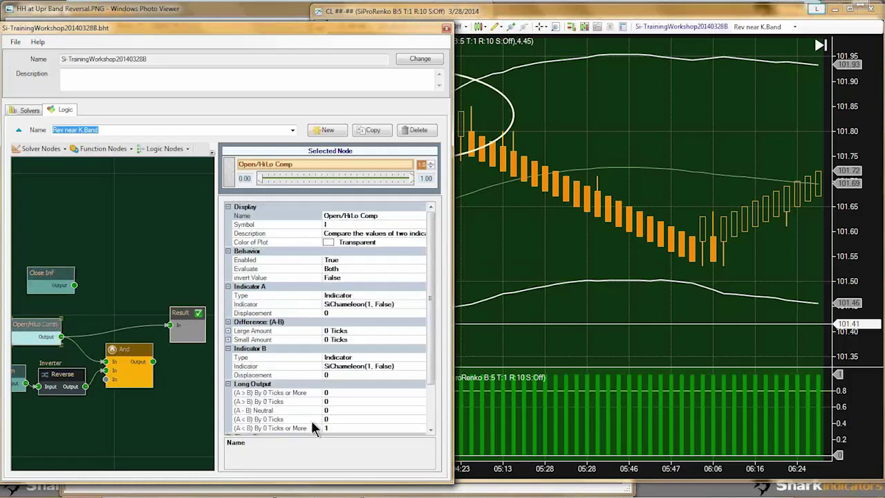
left_click(269, 426)
scroll(434, 393, "down", 1)
scroll(432, 394, "down", 1)
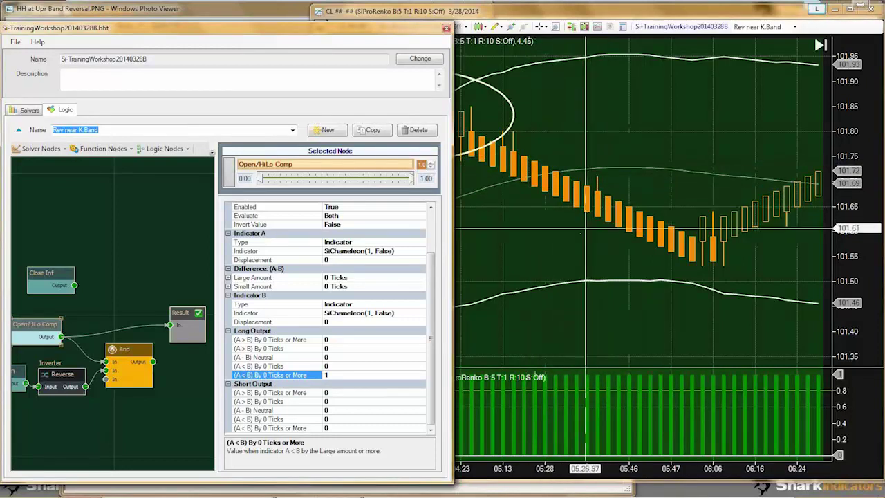
left_click(526, 201)
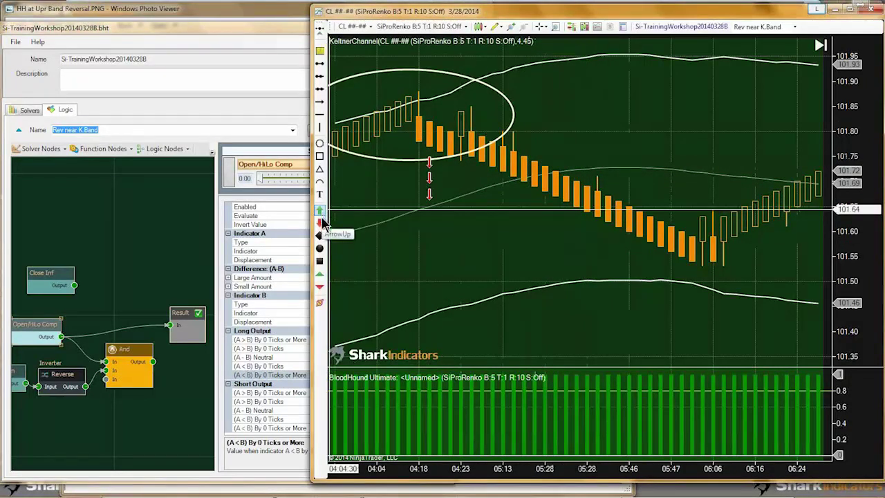
Place a down arrow on the wick bar in the downtrend and review the Long Output (A - B) Neutral and (A < B) settings.
left_click(618, 202)
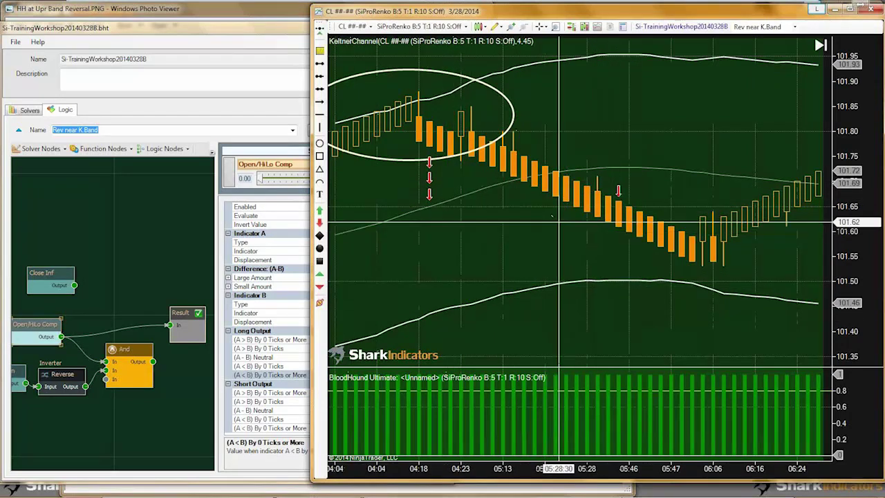
left_click(280, 357)
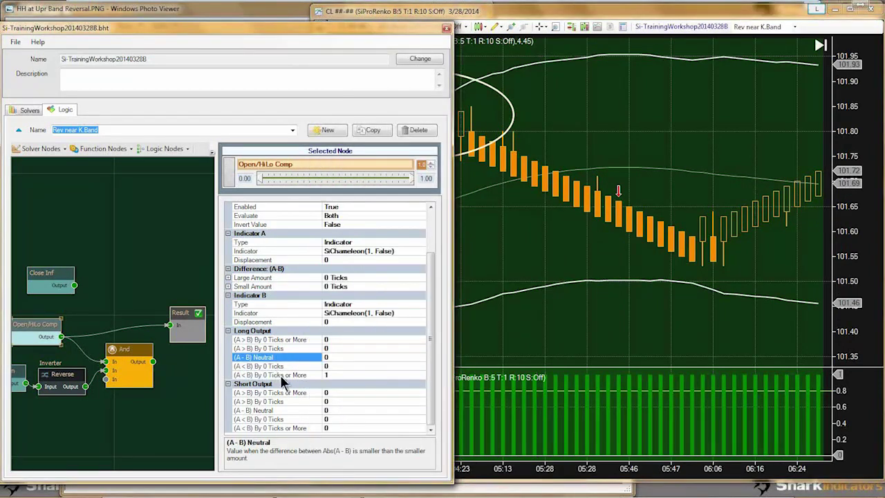
left_click(268, 374)
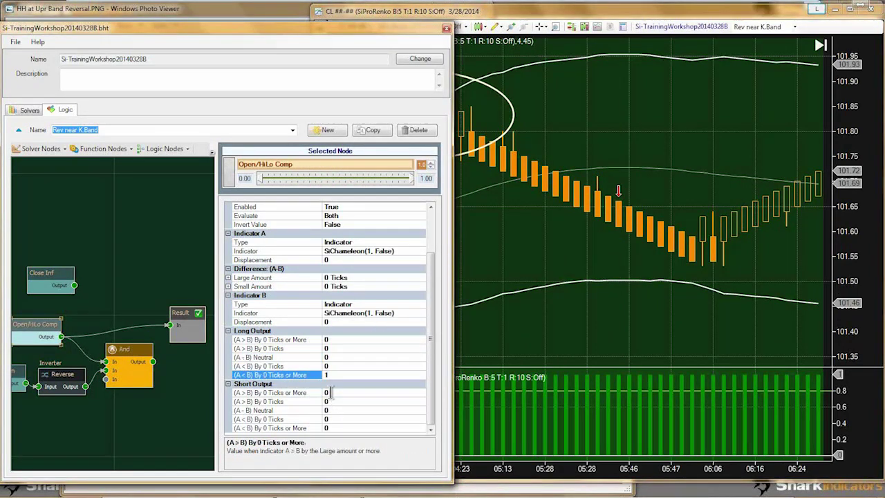
Set the Short Output value for (A > B) By 0 Ticks or More to 1 and inspect the signals on earlier bars.
left_click(329, 392)
double_click(328, 392)
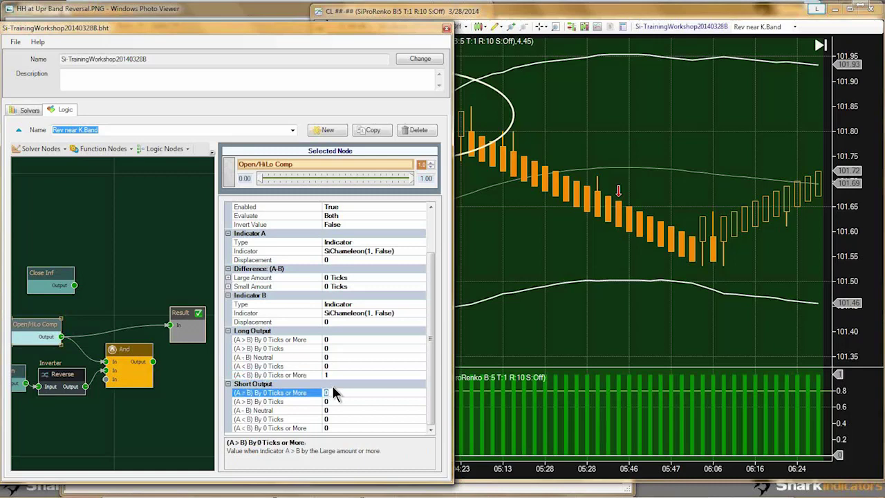
type("1")
left_click(337, 374)
left_click(462, 294)
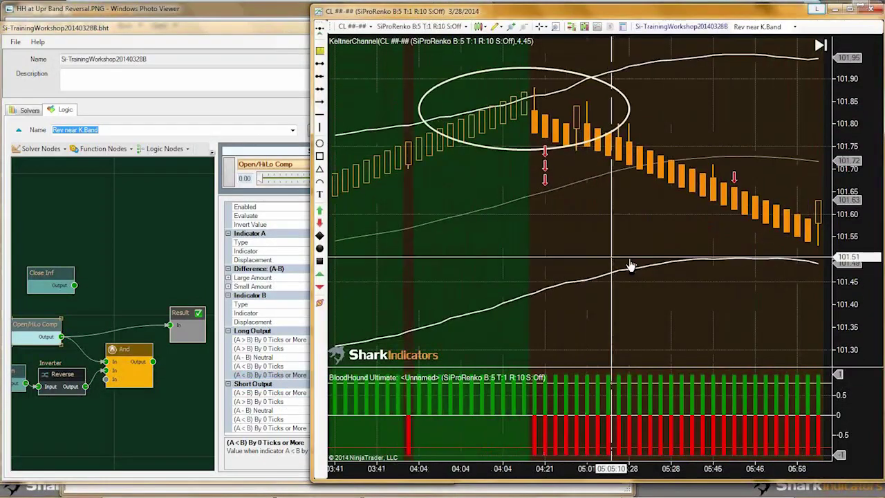
scroll(486, 285, "up", 5)
scroll(486, 286, "up", 2)
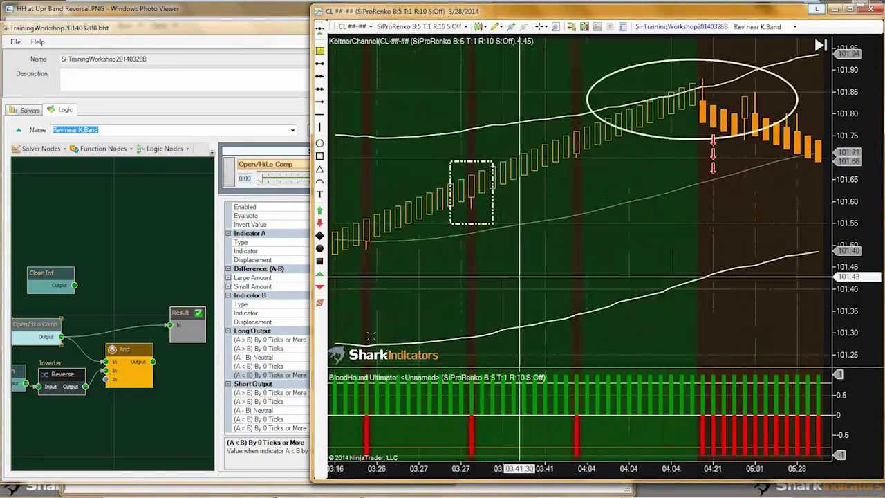
Set the Long Output value for (A < B) By 0 Ticks or More to 0 and inspect the short signals alone.
left_click(280, 374)
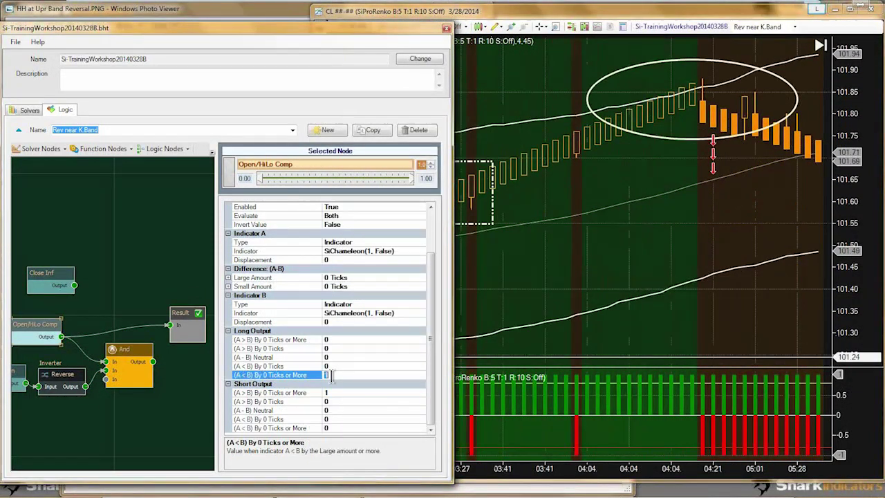
left_click(331, 364)
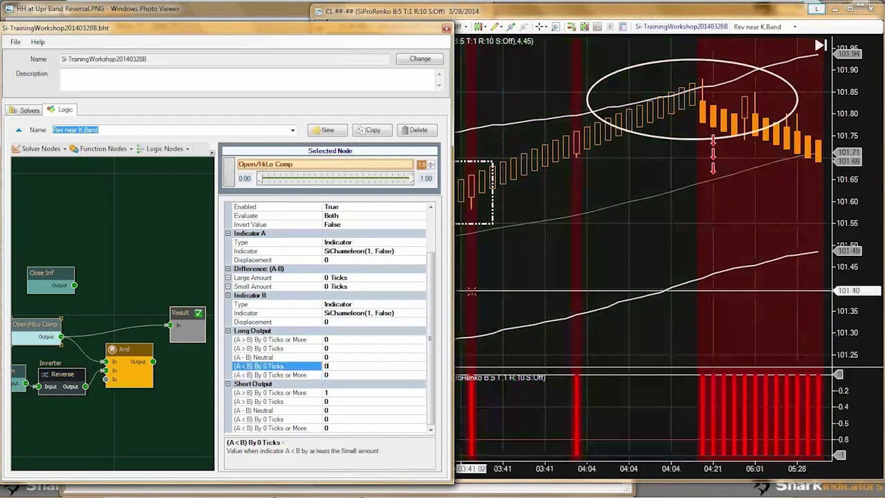
left_click(477, 294)
scroll(477, 293, "up", 3)
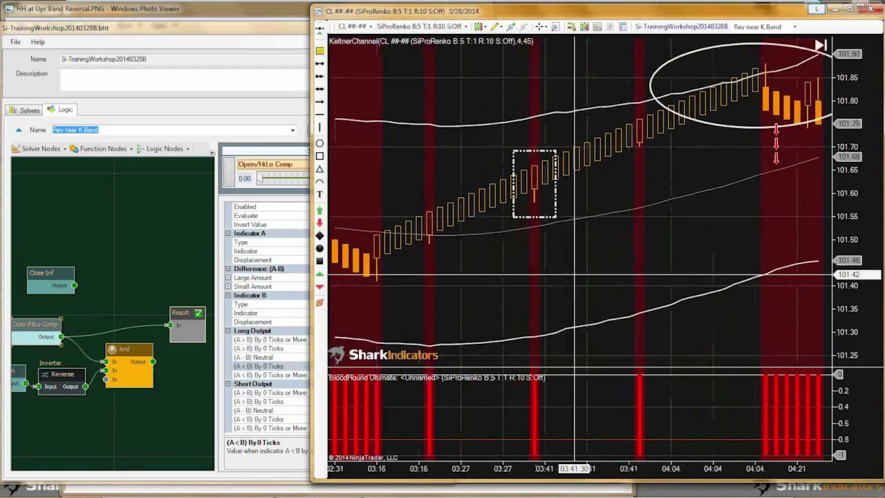
Set the Large Amount of Open/HiLo Comp to 0.9 Ticks.
left_click(255, 305)
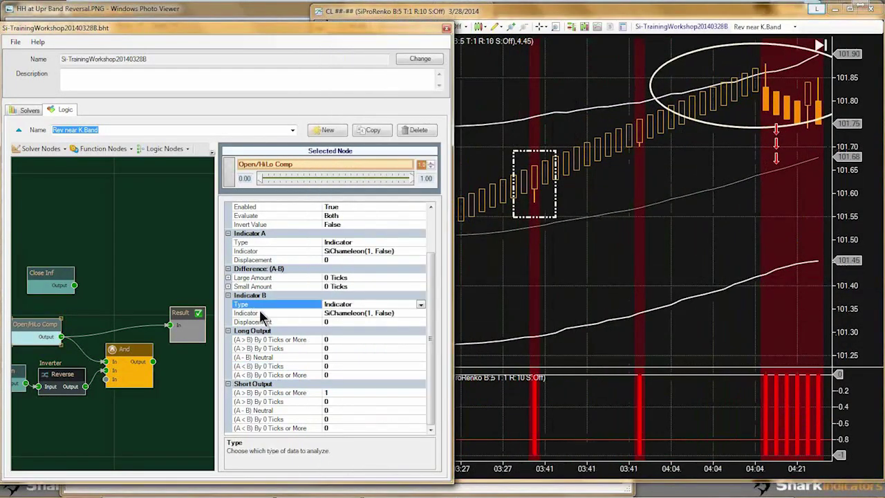
left_click(326, 277)
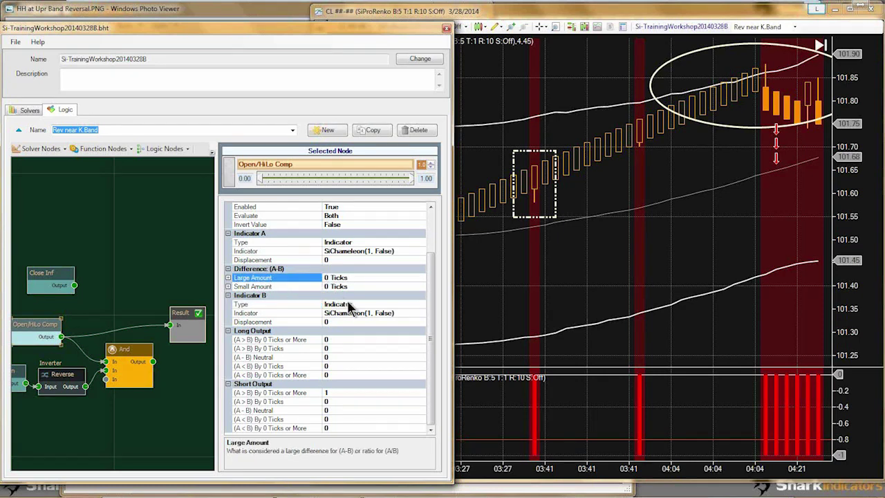
type(".9")
left_click(351, 286)
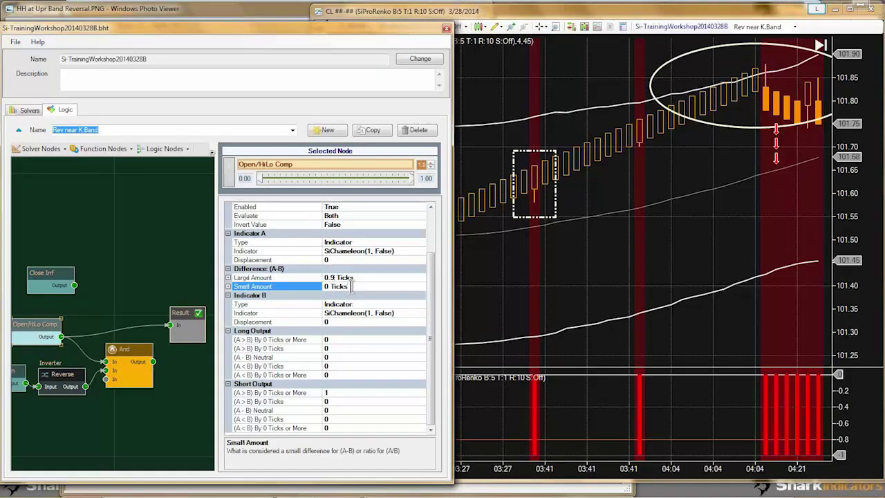
Set the Long Output (A < B) large-amount value to 1 and check the signals on more recent bars around the wick bars.
left_click(329, 374)
type("1")
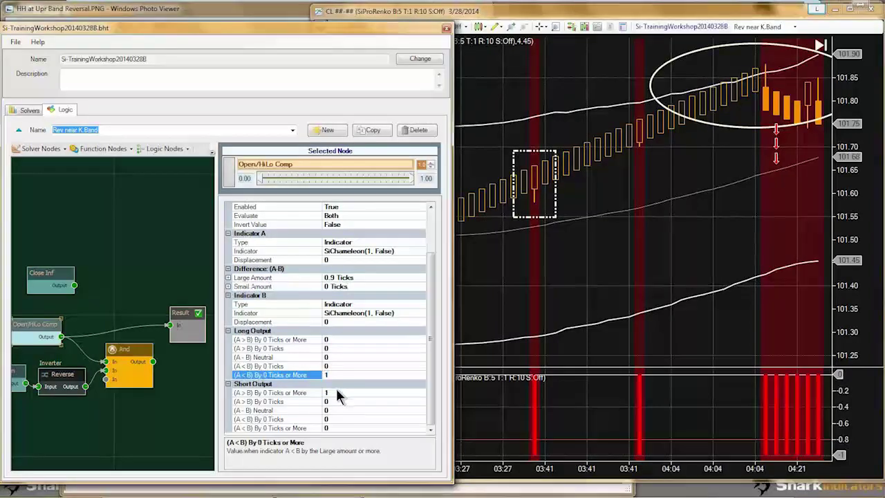
left_click(335, 392)
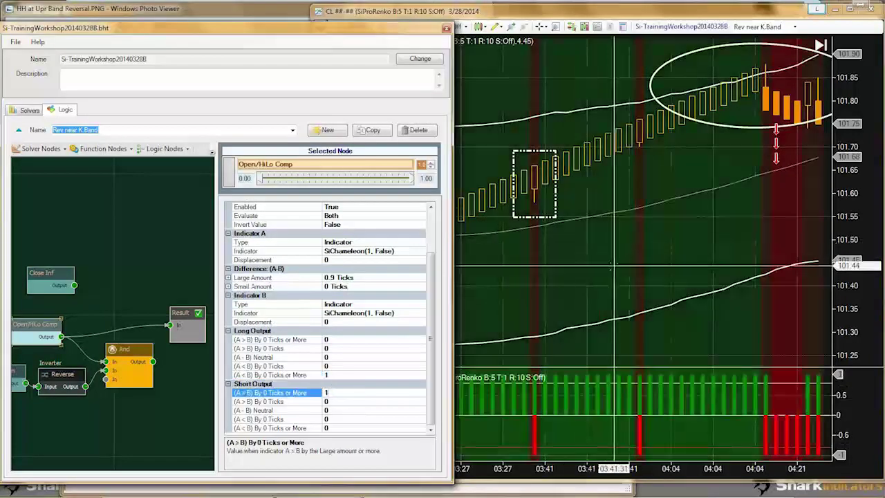
left_click(610, 266)
scroll(604, 314, "down", 5)
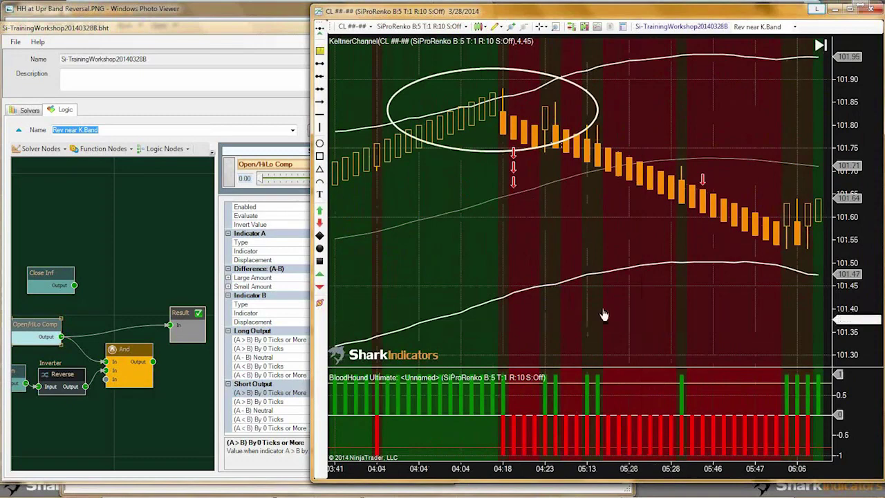
scroll(604, 315, "down", 2)
middle_click(573, 307)
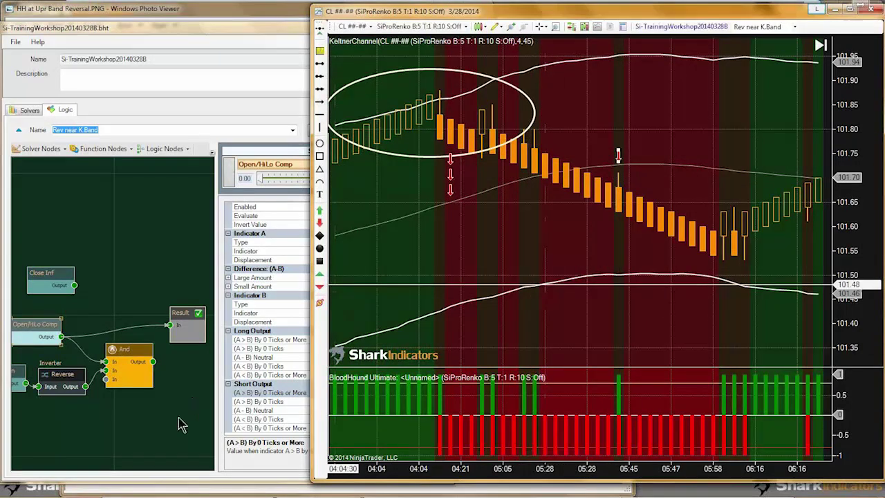
Feed the And node's output into Result instead of Open/HiLo Comp and rename the And node to Wicks.
left_click(131, 353)
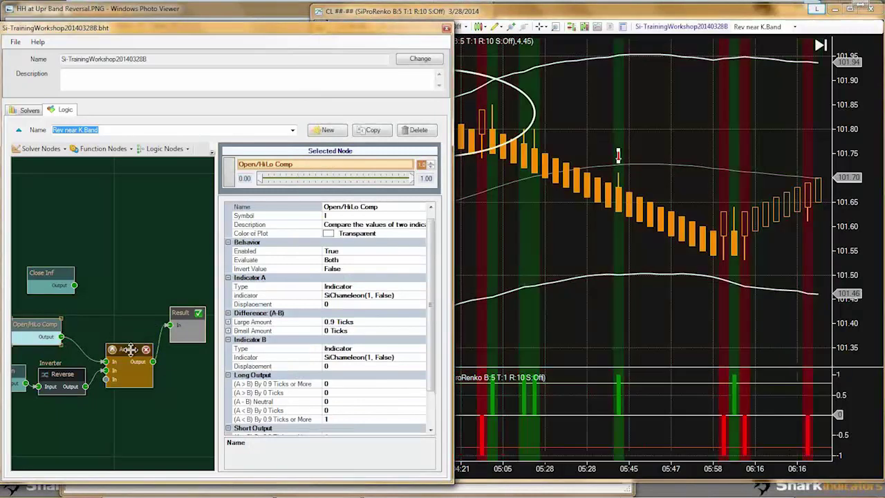
left_click_drag(128, 350, 125, 342)
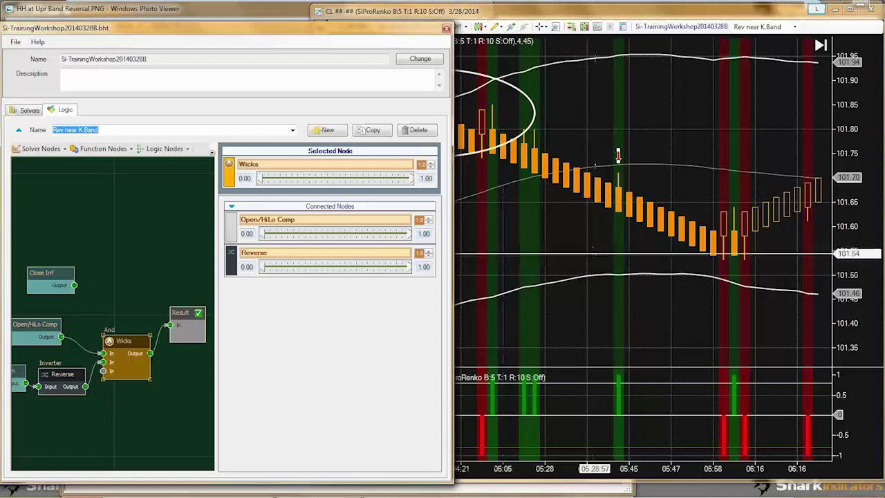
Inspect the Wicks signals around the circled reversal, and delete the white ellipse and red down arrows from the chart.
left_click(586, 241)
scroll(587, 241, "up", 6)
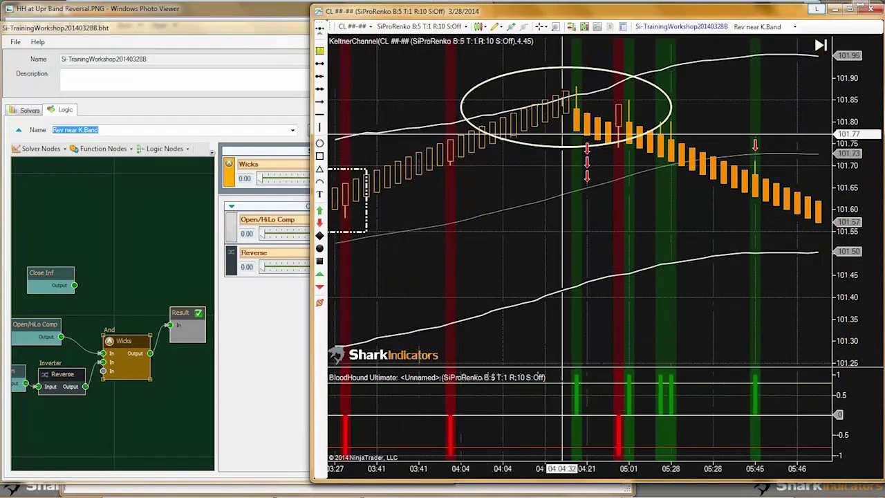
left_click_drag(711, 241, 663, 231)
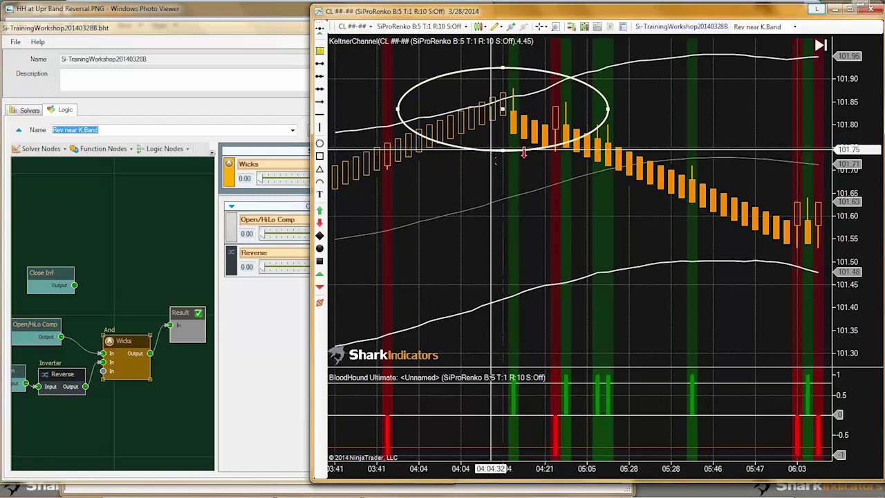
key("Delete")
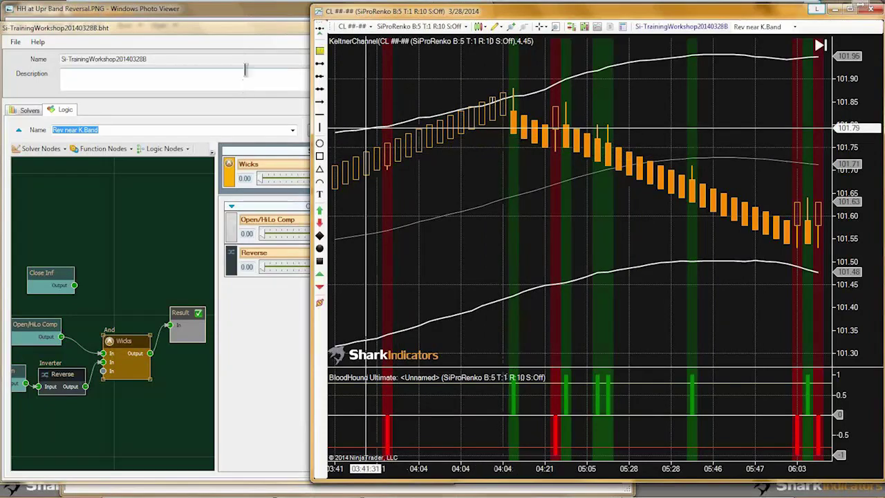
Check the reference picture in Windows Photo Viewer, and search earlier chart bars for a matching wick reversal near the upper Keltner band.
left_click(193, 15)
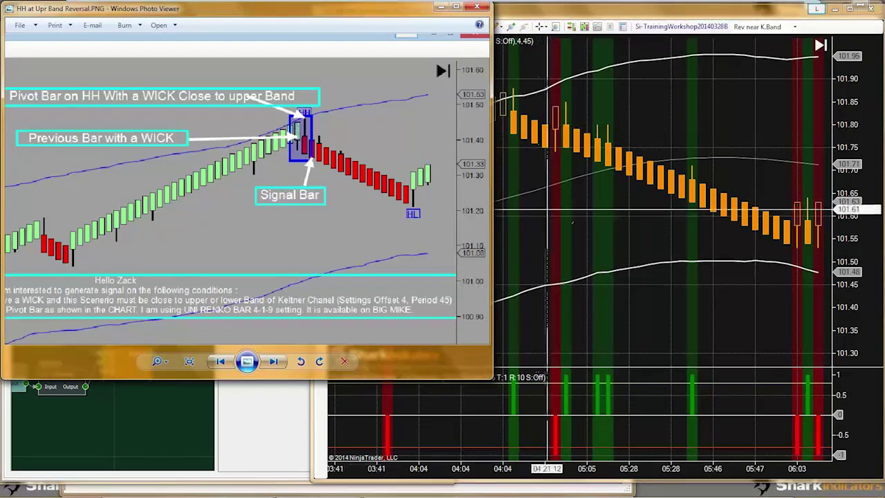
left_click(509, 179)
scroll(515, 200, "up", 5)
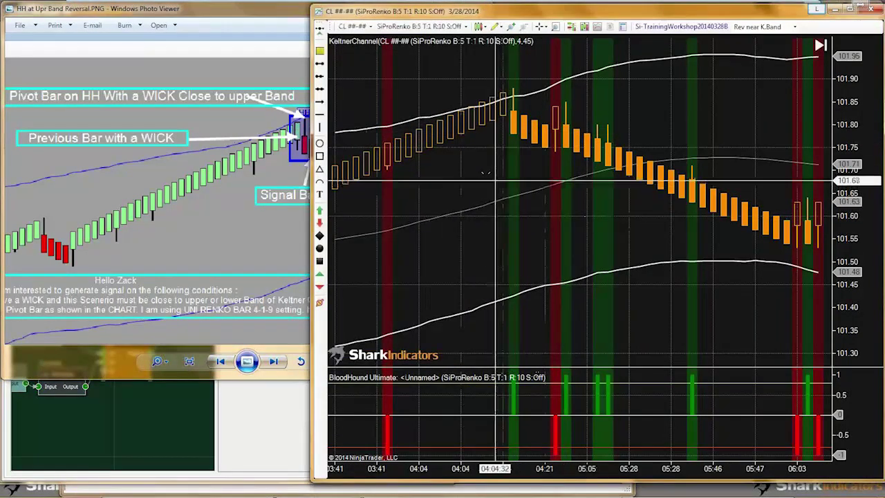
scroll(522, 217, "up", 10)
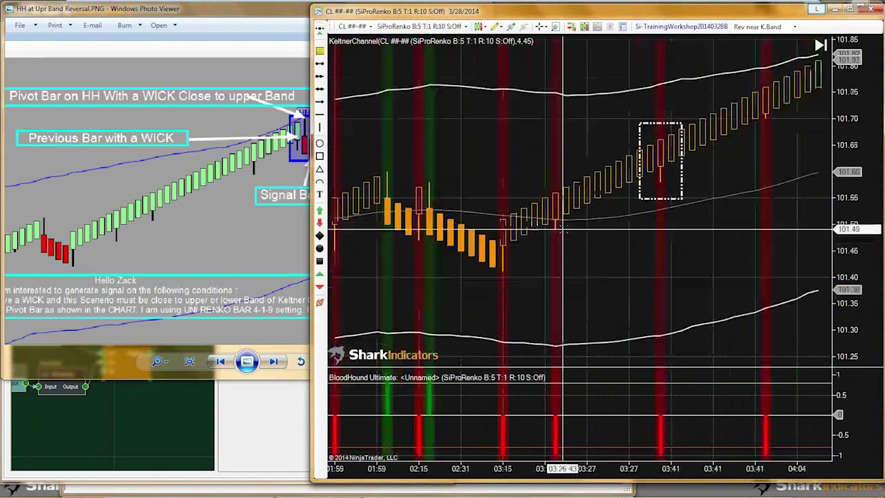
scroll(713, 233, "down", 4)
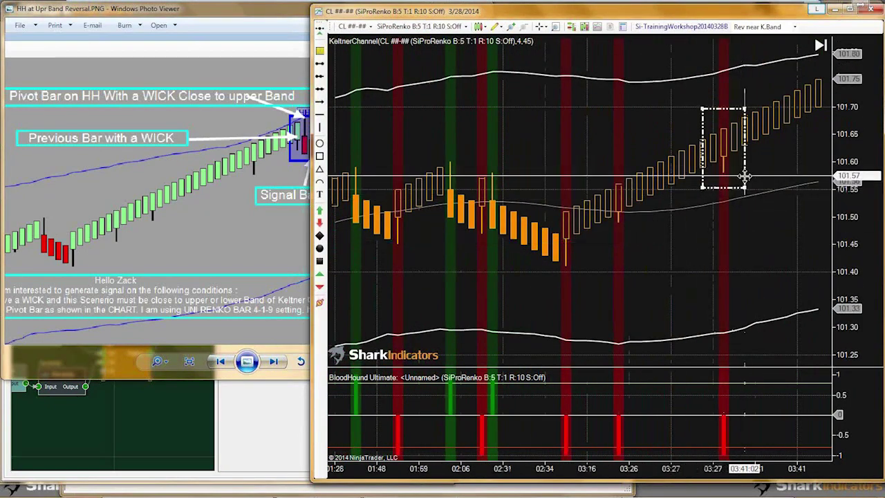
scroll(630, 252, "up", 8)
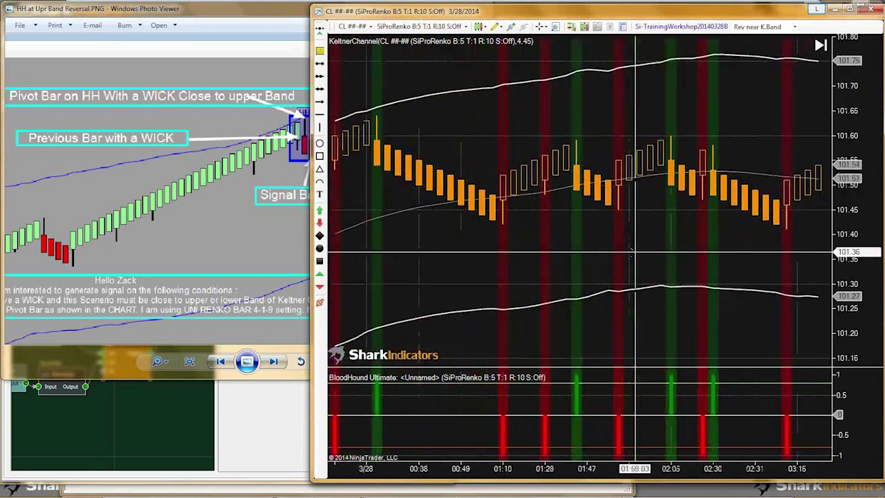
scroll(632, 249, "up", 10)
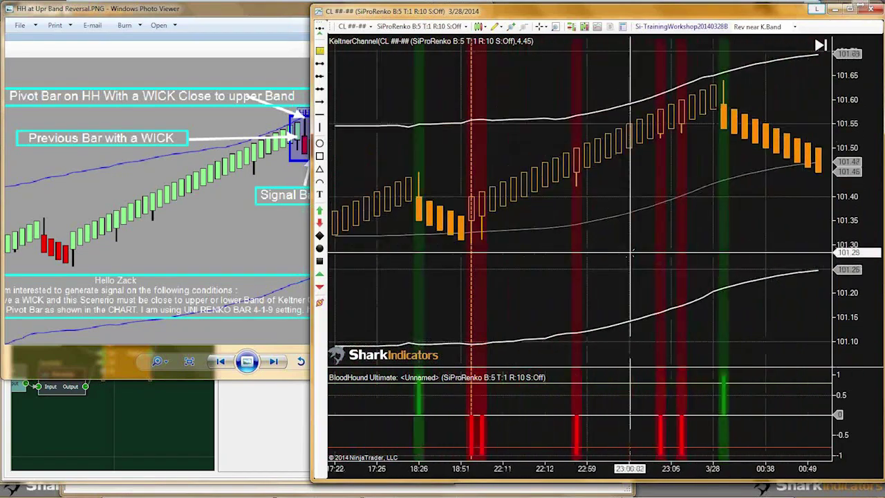
scroll(630, 254, "up", 10)
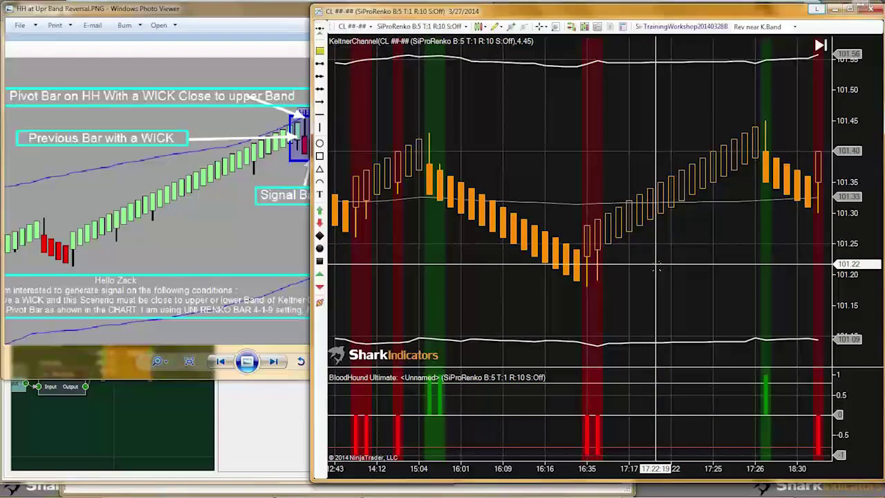
scroll(656, 266, "up", 10)
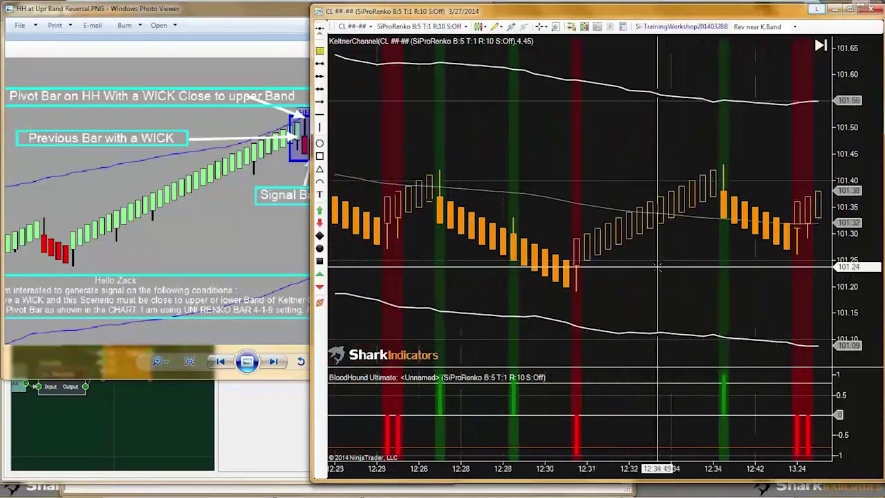
scroll(657, 266, "up", 10)
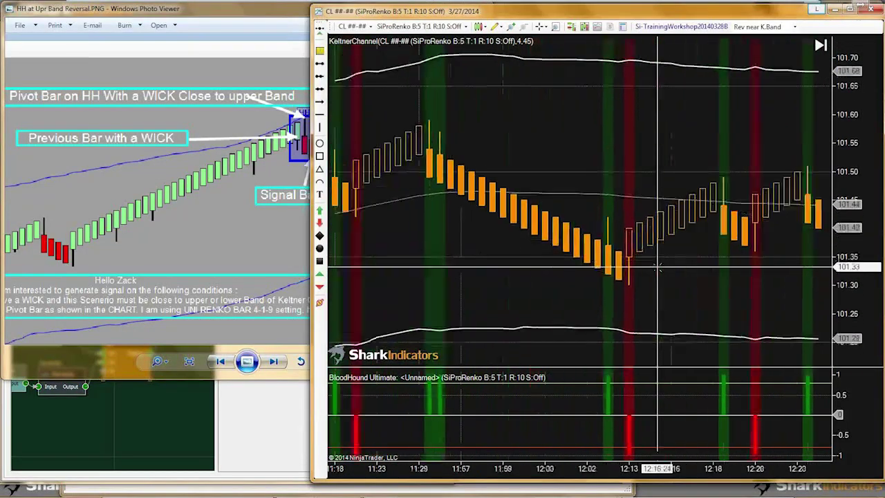
scroll(657, 266, "up", 10)
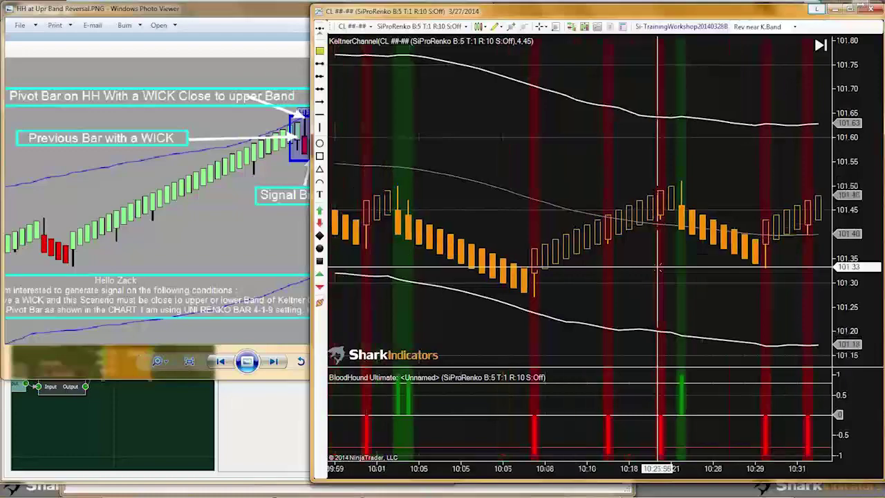
scroll(657, 266, "up", 10)
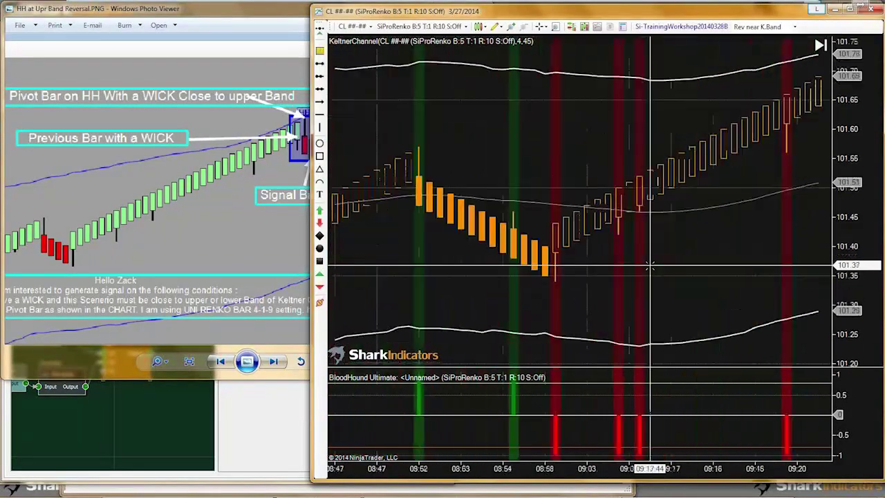
scroll(649, 266, "up", 10)
scroll(650, 267, "up", 10)
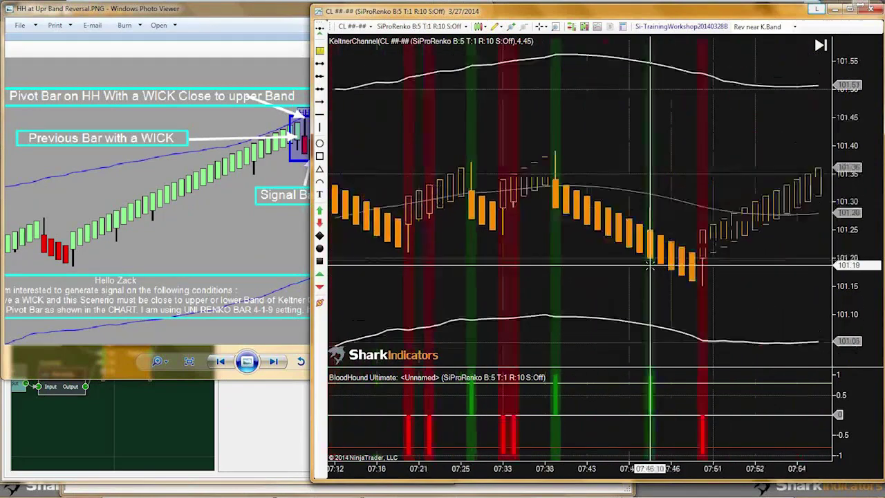
scroll(650, 266, "up", 5)
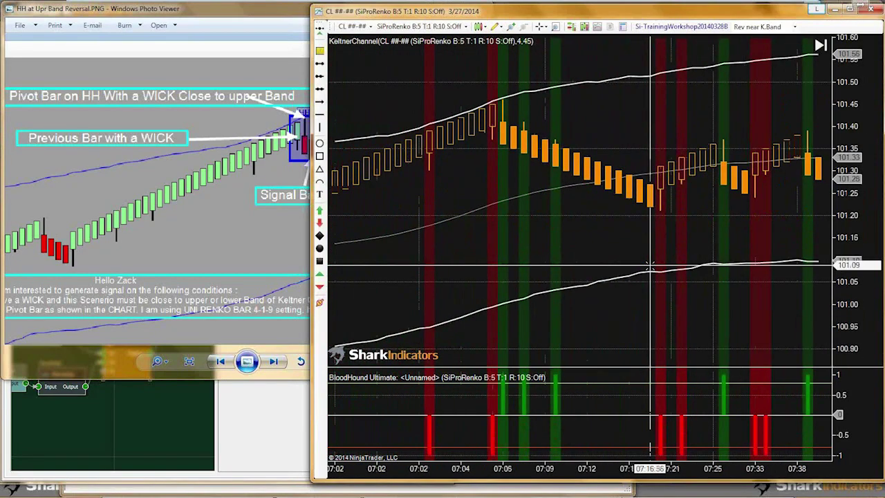
scroll(650, 266, "up", 5)
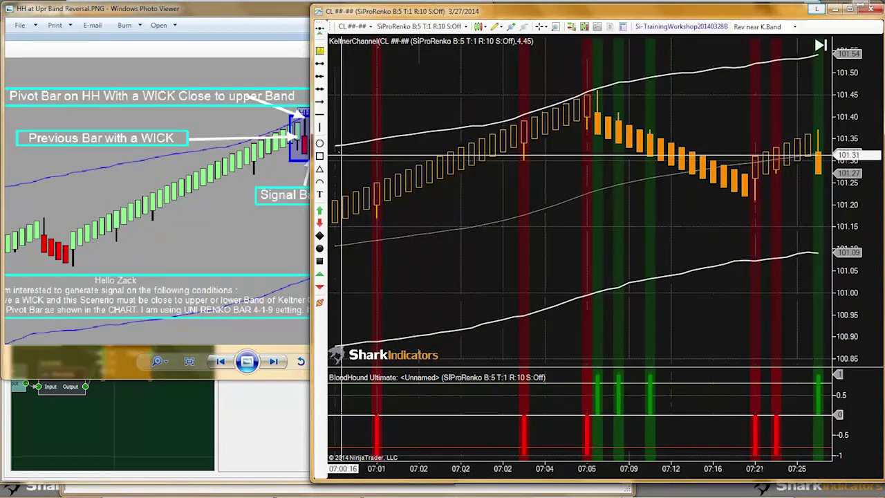
Draw an ellipse around the reversal bars peaking near the upper Keltner band, and nudge the Wicks node in the logic diagram.
left_click(320, 144)
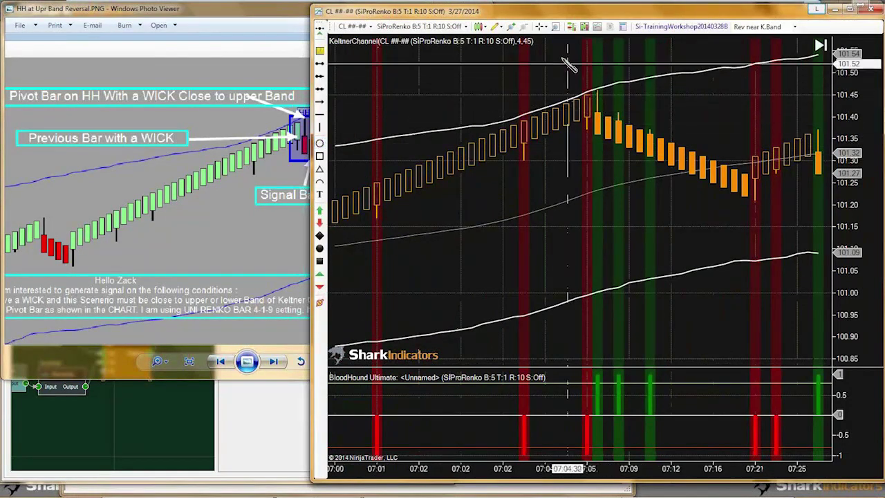
left_click_drag(556, 57, 633, 160)
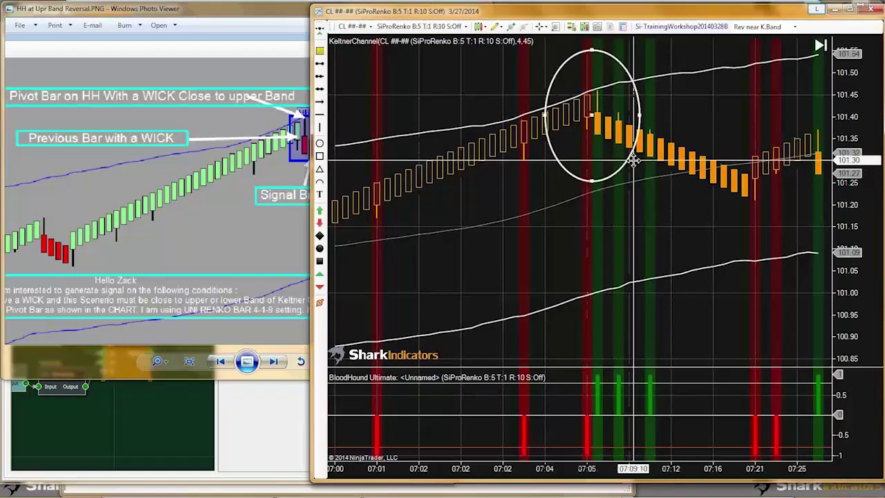
left_click(540, 159)
left_click(160, 422)
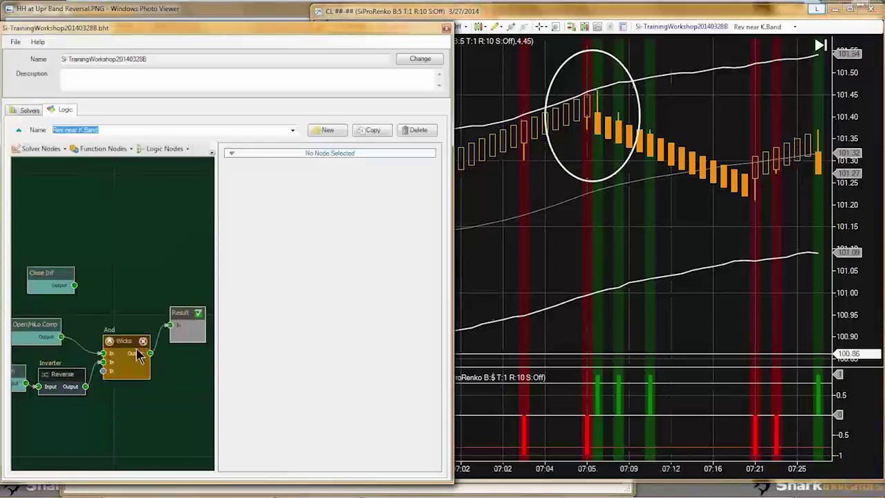
left_click_drag(123, 342, 118, 337)
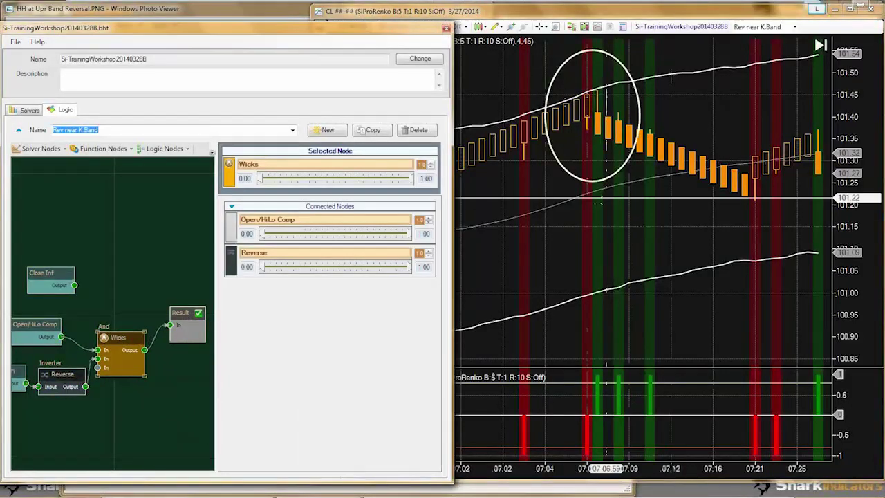
Place three stacked red down arrows below the second falling bar inside the ellipse.
left_click(587, 144)
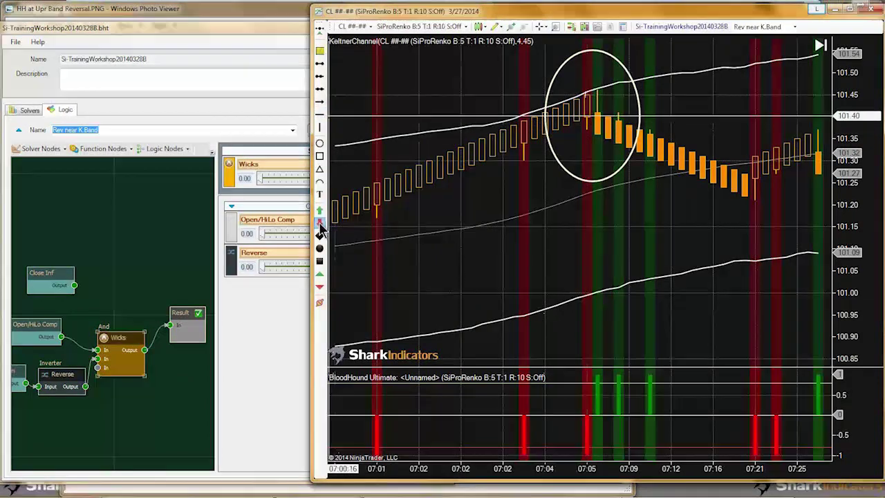
left_click(609, 156)
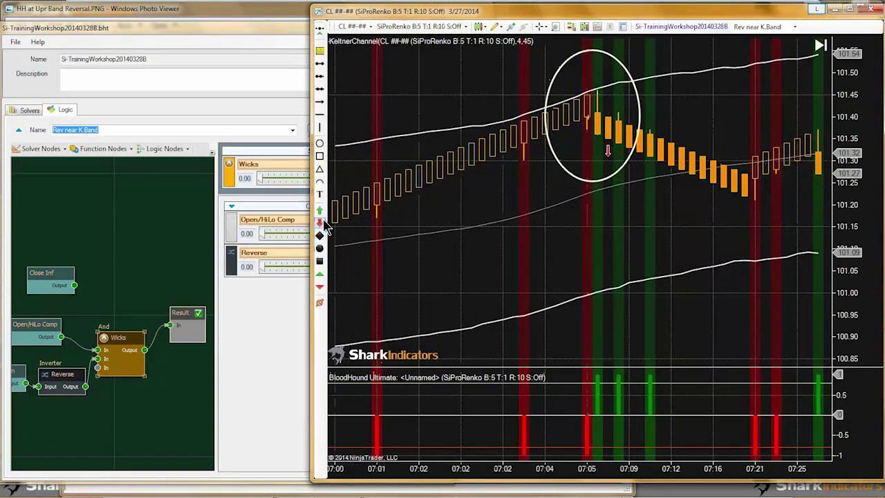
left_click(608, 168)
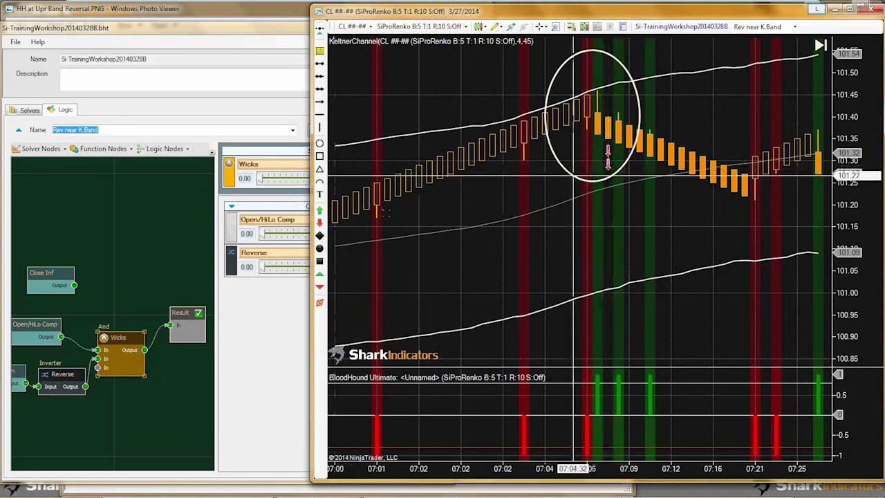
left_click(320, 224)
left_click(608, 184)
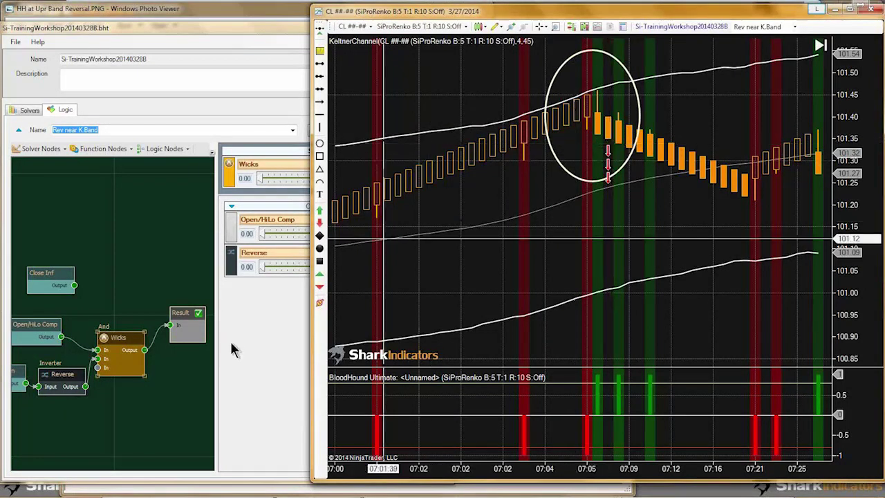
Widen the BloodHound window and its node diagram, and add a Lookback function node above the Result node.
left_click(131, 298)
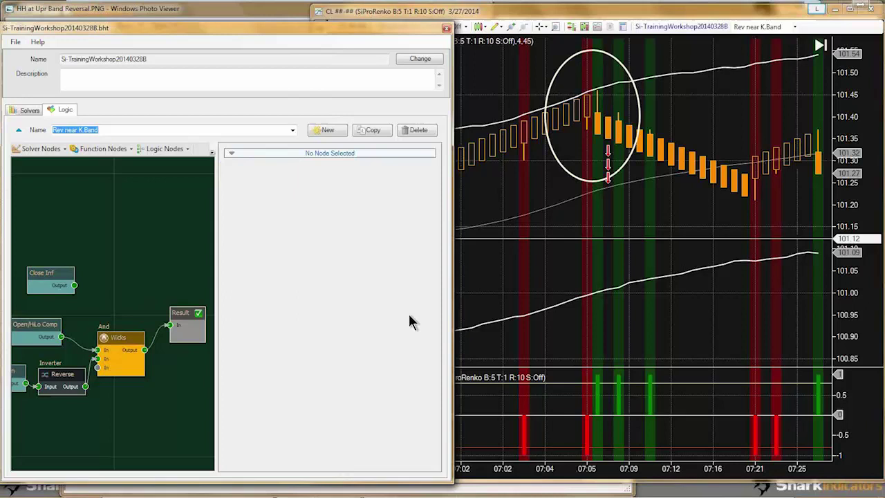
left_click_drag(453, 312, 530, 317)
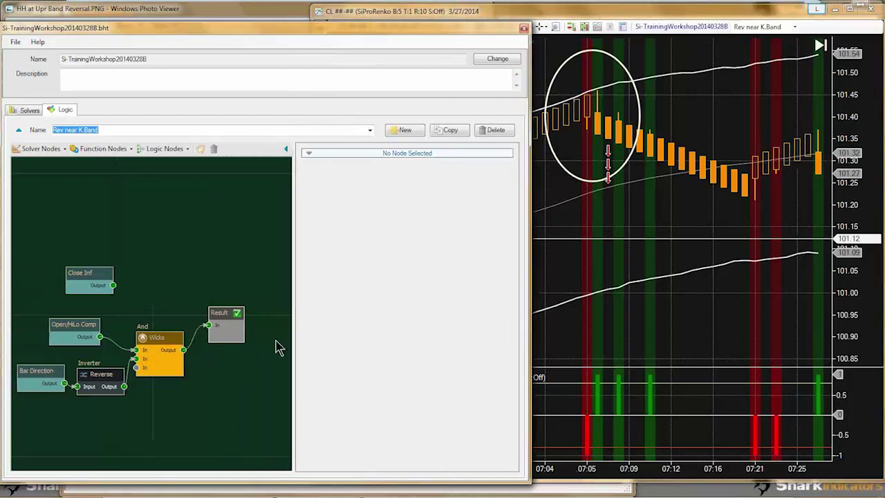
left_click_drag(294, 313, 316, 319)
left_click(101, 148)
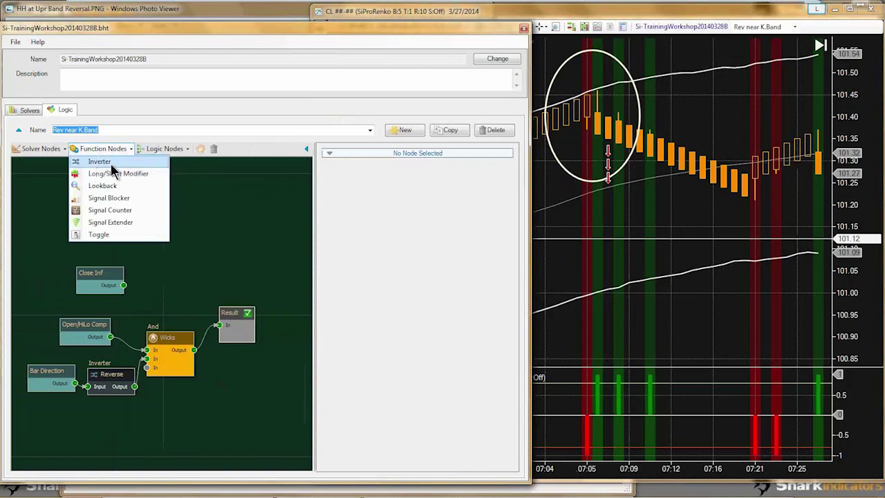
left_click(104, 187)
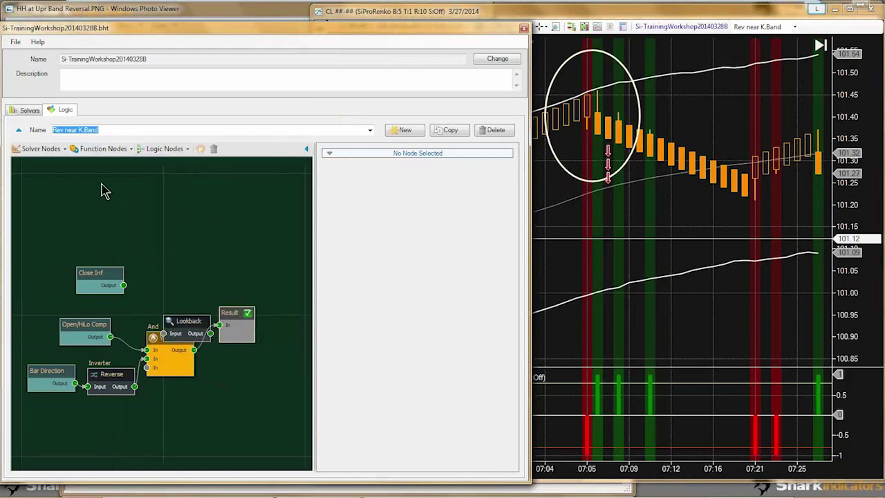
left_click_drag(178, 314, 193, 284)
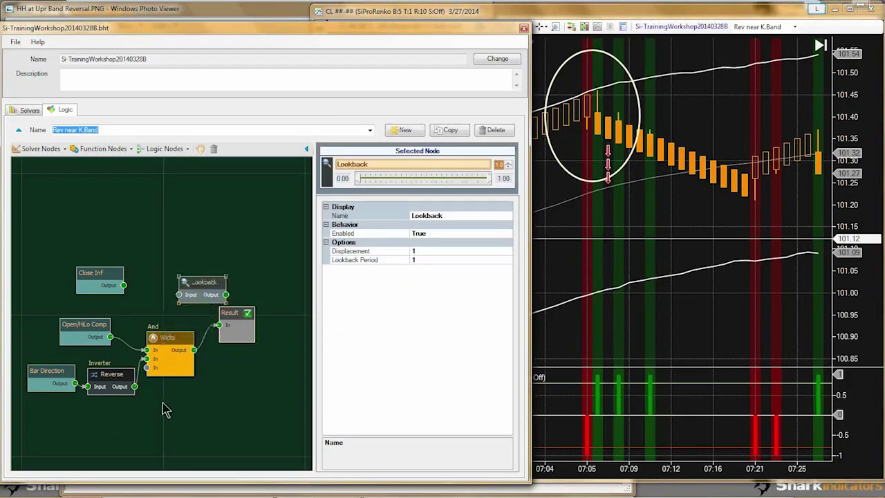
Make room between Wicks and Result, and route the Wicks output through the Lookback node into Result.
left_click_drag(166, 409, 28, 316)
left_click_drag(170, 344, 156, 341)
left_click_drag(228, 313, 255, 325)
left_click_drag(199, 290, 214, 301)
left_click_drag(179, 345, 209, 298)
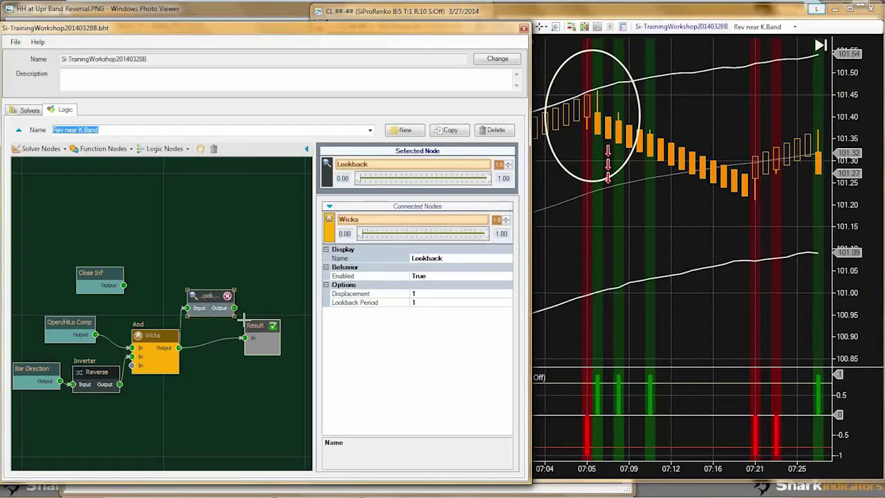
left_click_drag(211, 297, 211, 311)
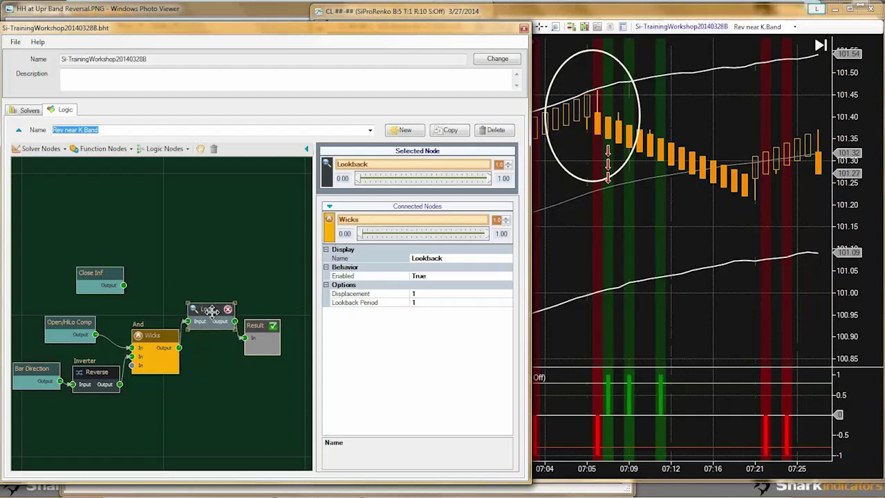
Set the Lookback node's Displacement to 2 and check the signals on the chart.
left_click(350, 293)
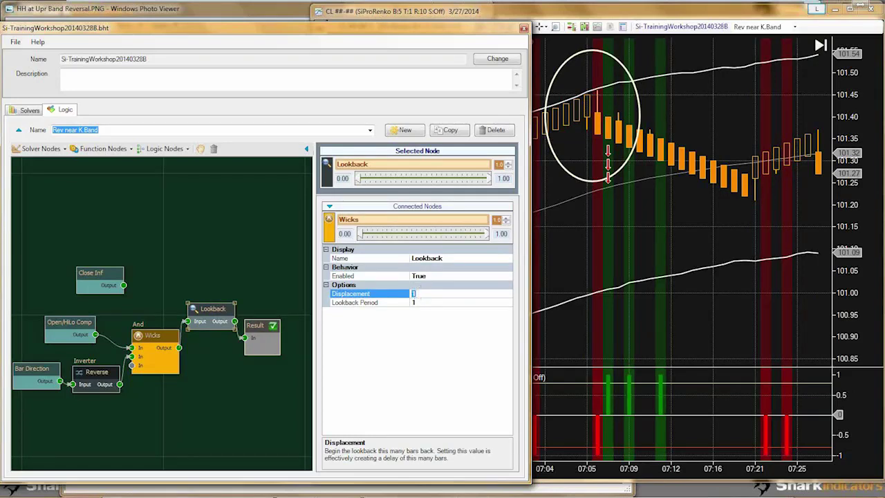
left_click(421, 302)
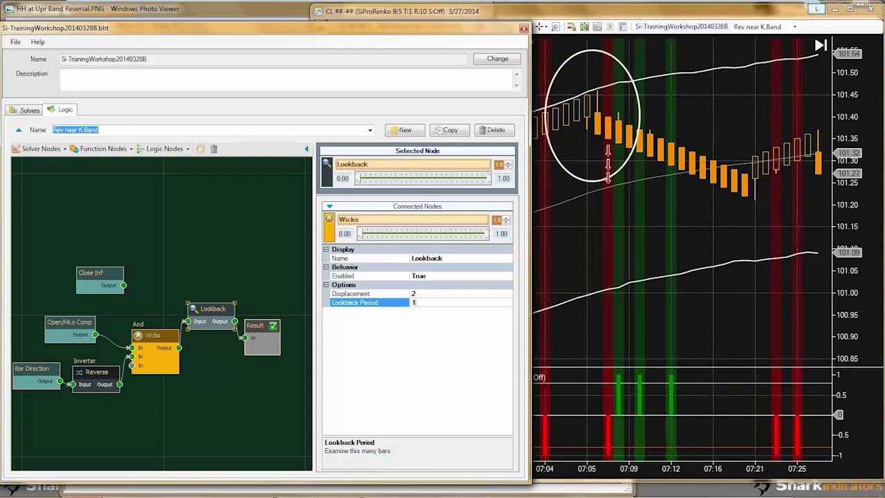
left_click(586, 159)
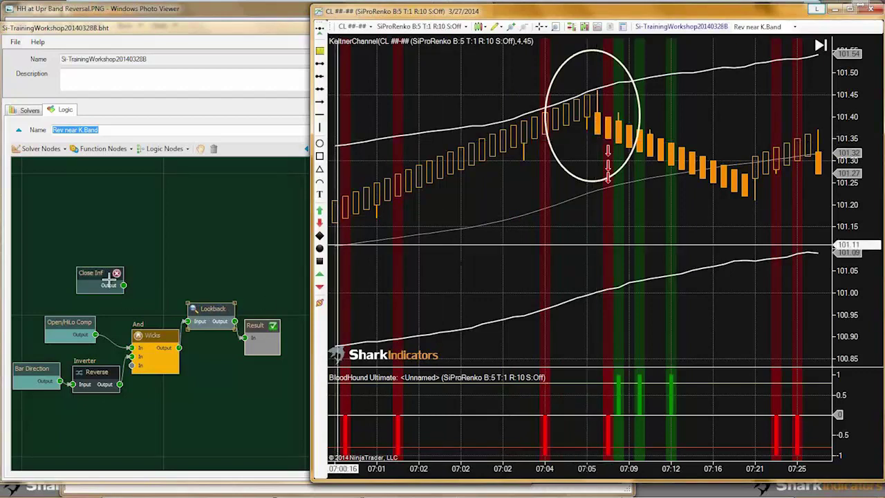
Spread out the Close Inf, Lookback and Result nodes, and add an And (Min) node above Result.
left_click_drag(94, 274, 94, 259)
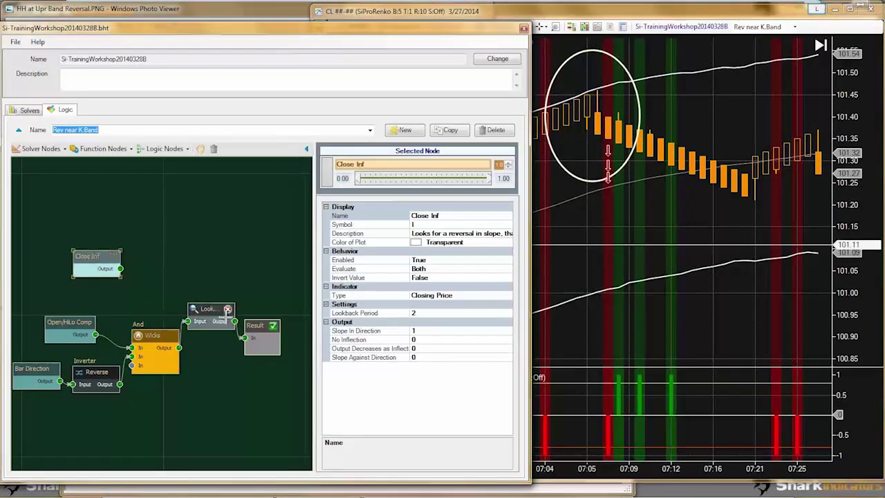
left_click_drag(254, 323, 273, 322)
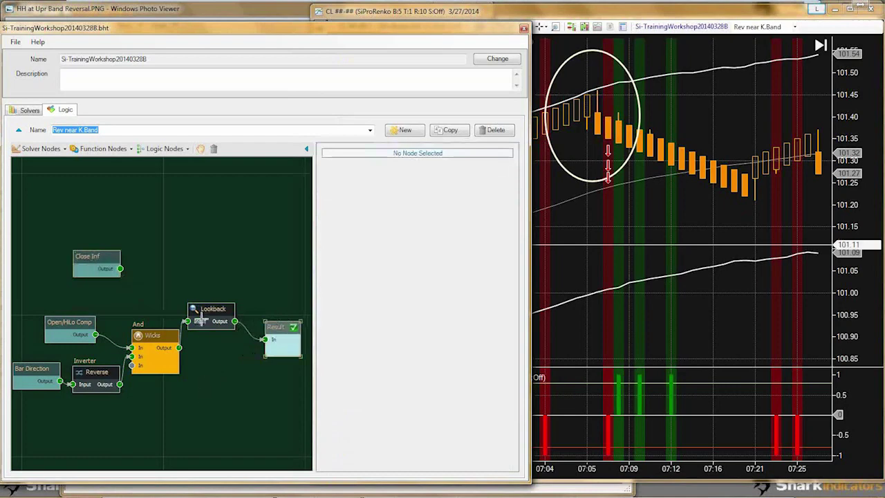
left_click_drag(200, 321, 203, 331)
mouse_move(95, 257)
left_mouse_down()
mouse_move(101, 242)
mouse_move(105, 251)
mouse_move(98, 248)
left_mouse_up()
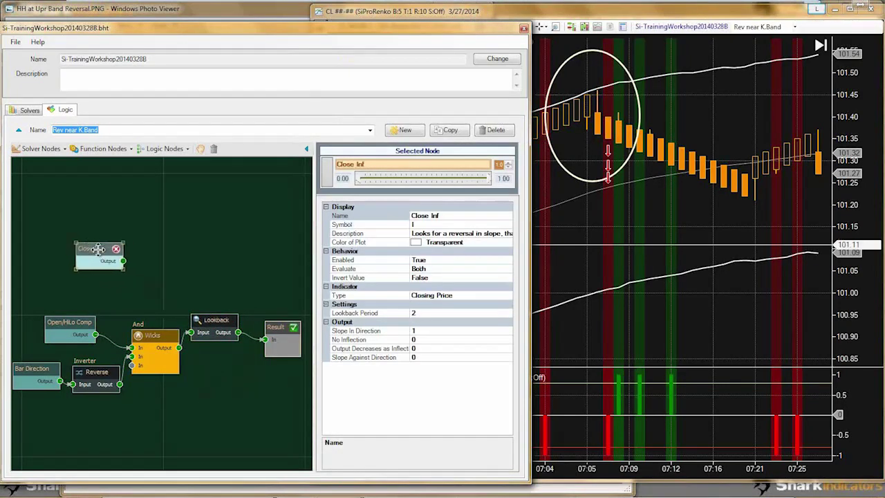
left_click(173, 148)
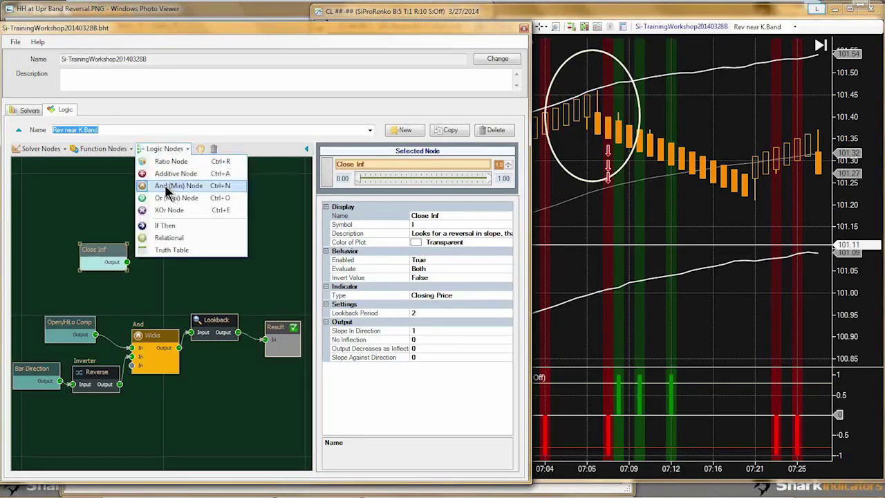
left_click(165, 185)
left_click_drag(189, 321, 257, 267)
Shift the Wicks and Lookback nodes away from Result, and combine Close Inf and Lookback in the new And node feeding Result.
left_click_drag(210, 399, 73, 330)
left_click_drag(211, 321, 169, 321)
left_click(172, 302)
left_click(167, 321)
left_click_drag(127, 261, 226, 293)
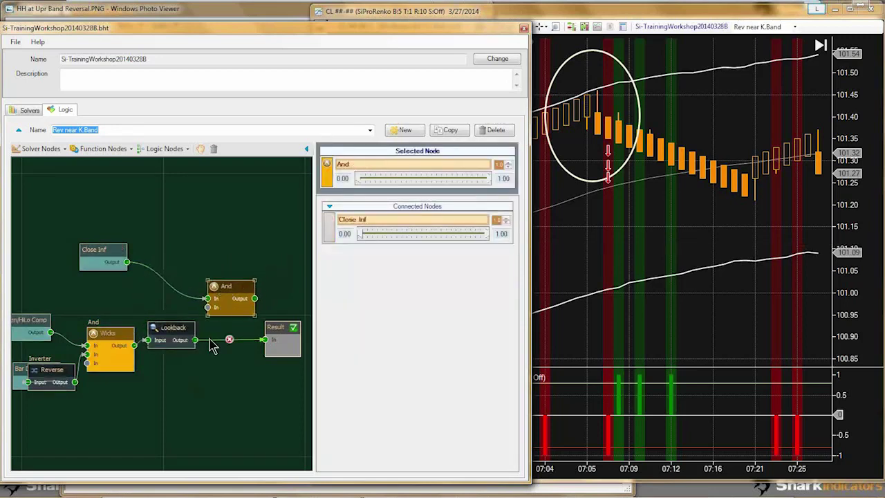
left_click_drag(195, 340, 208, 307)
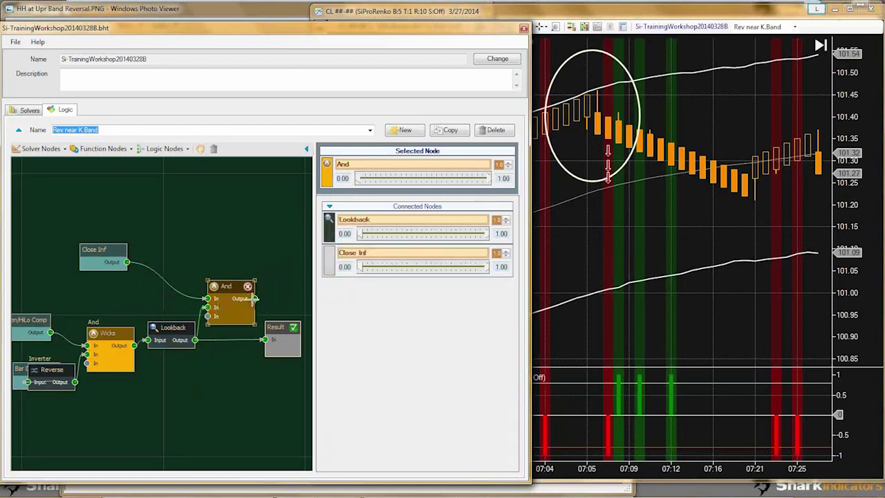
Inspect the combined signal on the chart and circle the wick touching the upper Keltner band with a small ellipse.
left_click(650, 245)
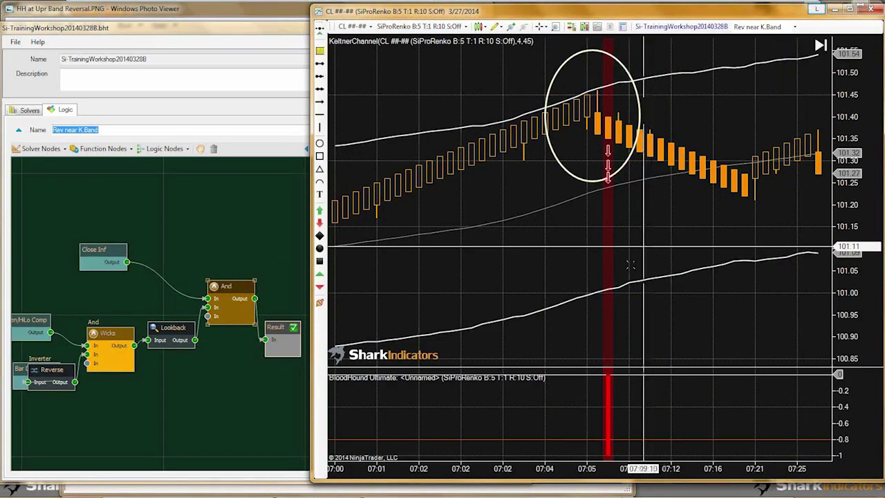
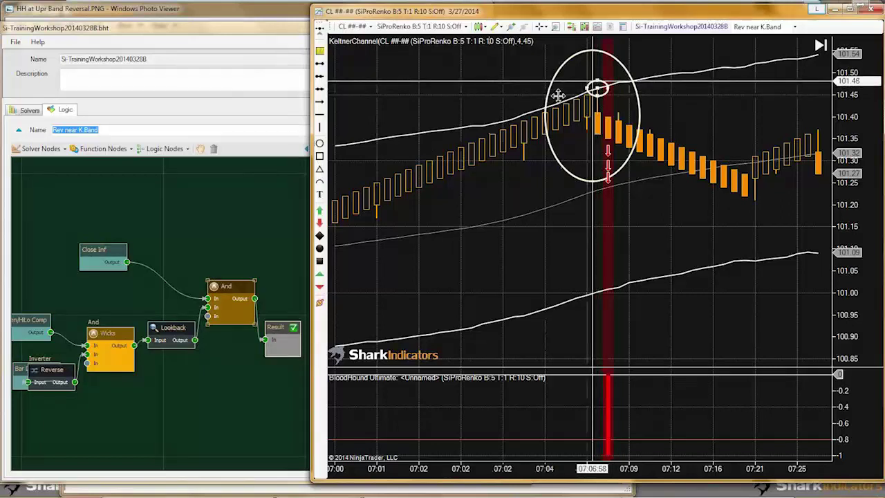
left_click(233, 245)
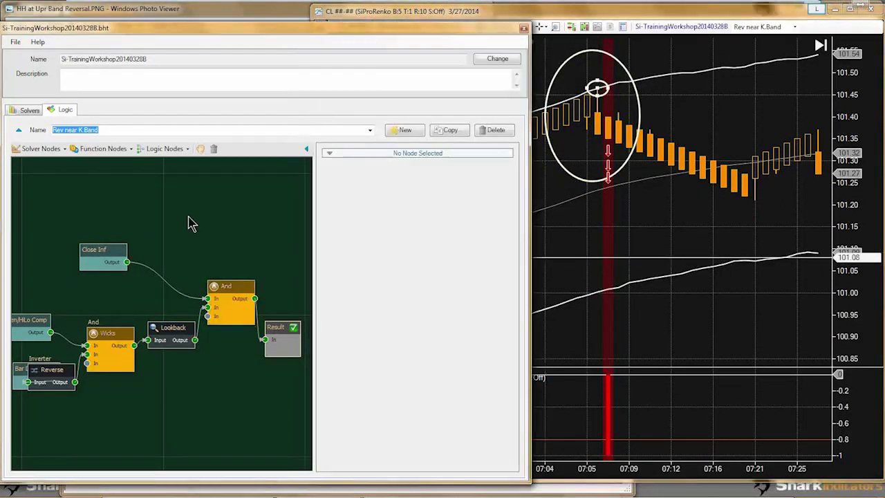
left_click(598, 92)
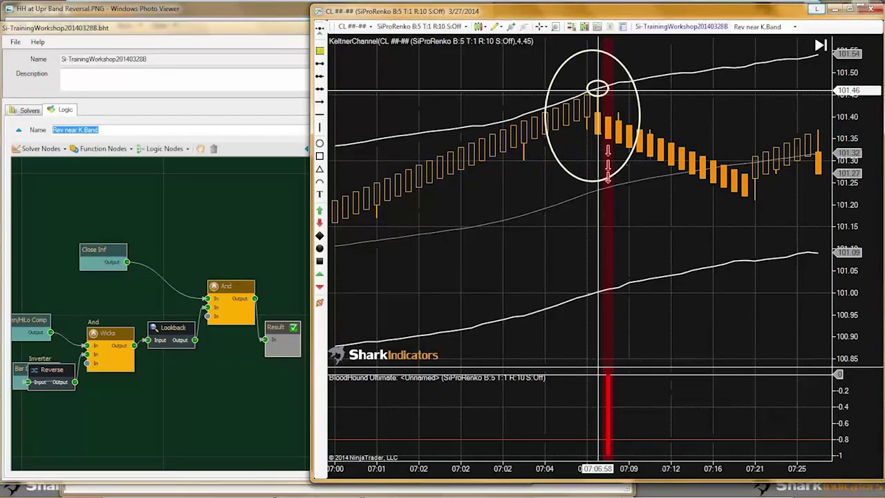
Add an Indicator Comparison solver node below Lookback and feed its output alone into Result.
left_click(51, 153)
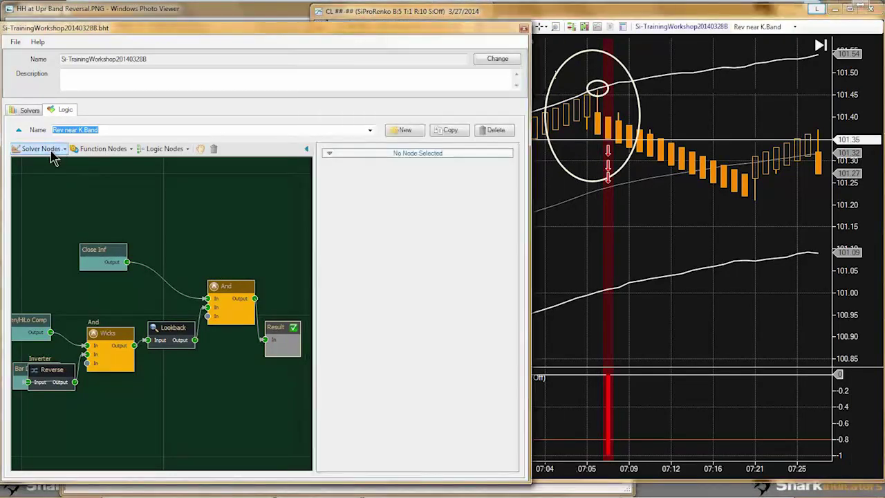
left_click(52, 153)
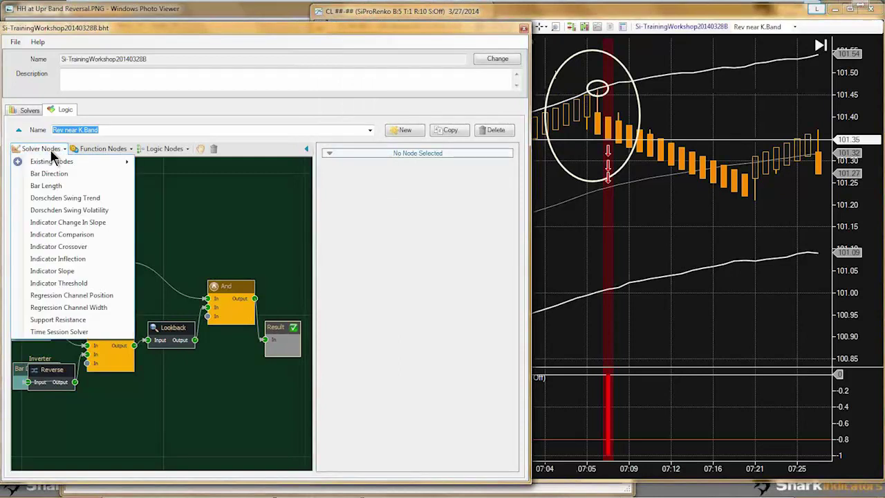
left_click(61, 235)
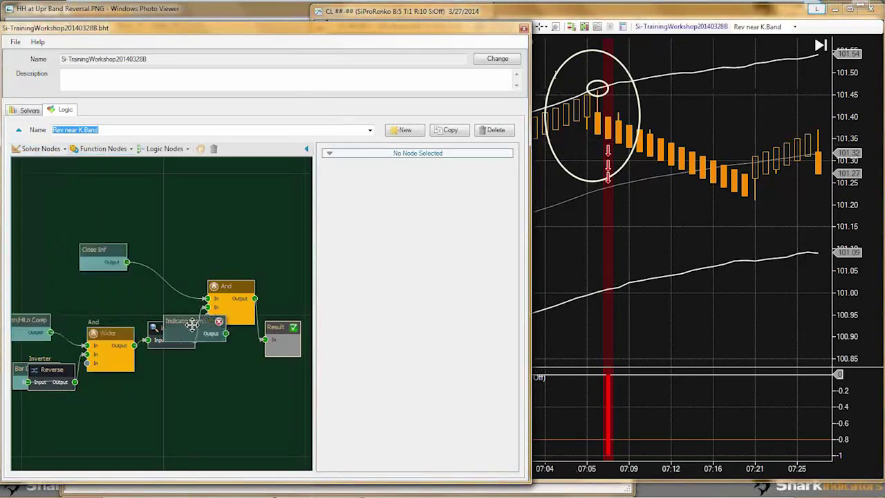
left_click(148, 390)
left_click_drag(271, 327, 256, 363)
left_click_drag(180, 411, 249, 374)
left_click_drag(166, 399, 198, 390)
Choose KeltnerChannel as Indicator A of the Indicator Comparison node, with offset multiplier 4 and period 45.
left_click(442, 303)
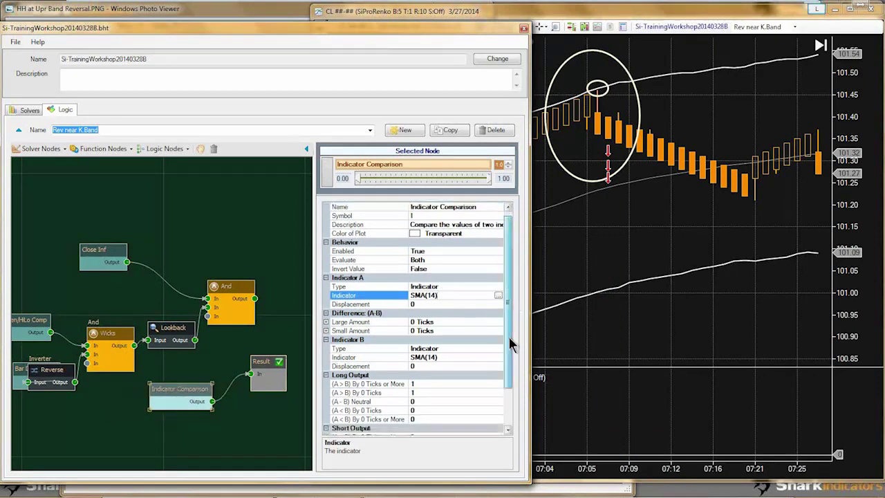
left_click_drag(510, 297, 515, 365)
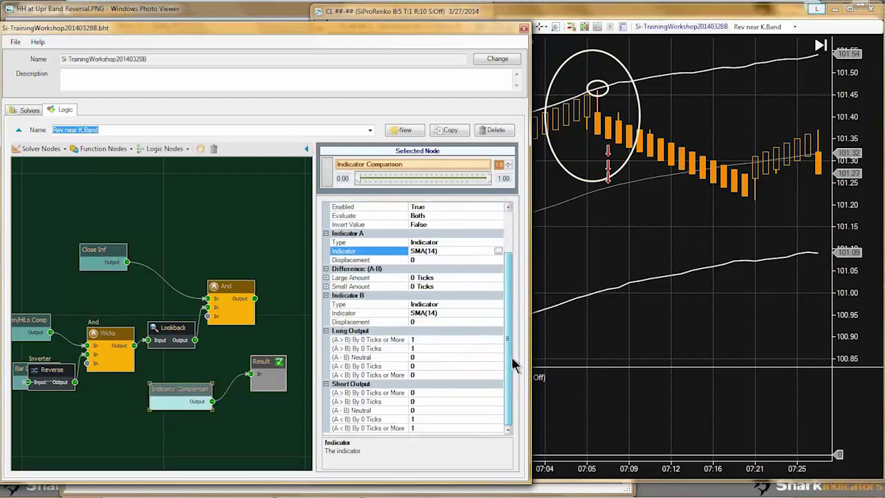
left_click(498, 252)
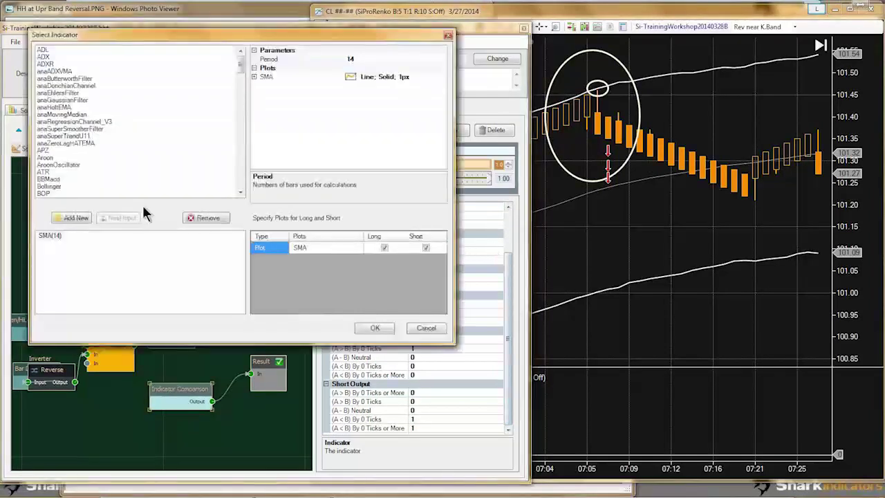
left_click(56, 166)
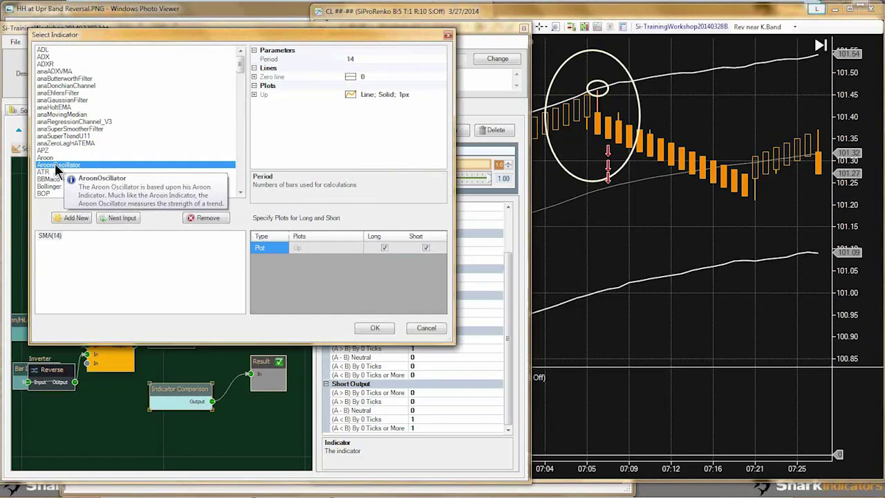
scroll(56, 166, "down", 13)
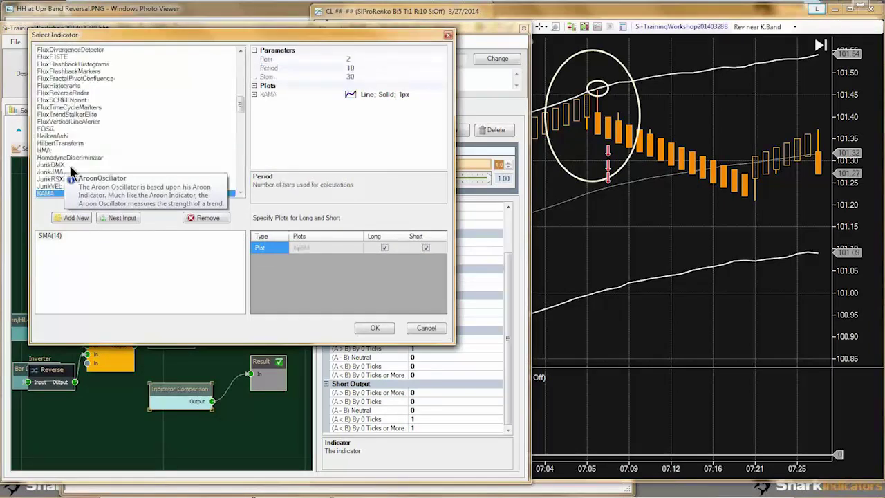
left_click(94, 194)
scroll(94, 188, "down", 2)
left_click(61, 159)
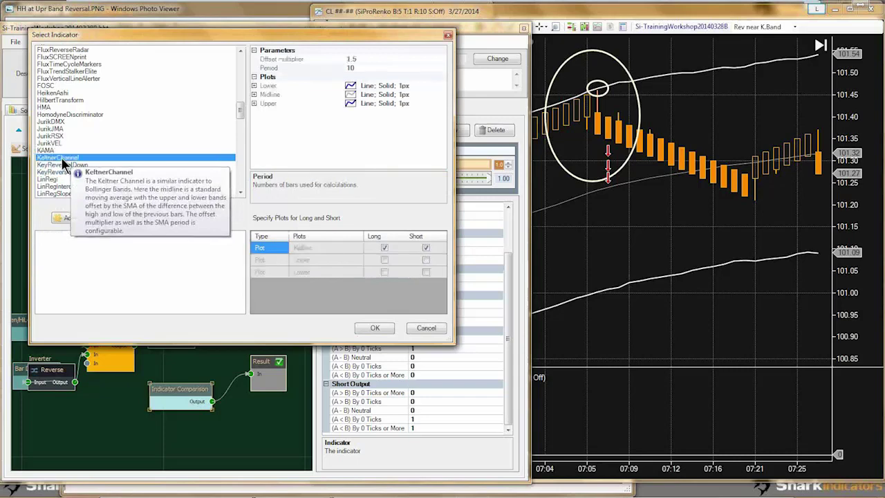
left_click(364, 60)
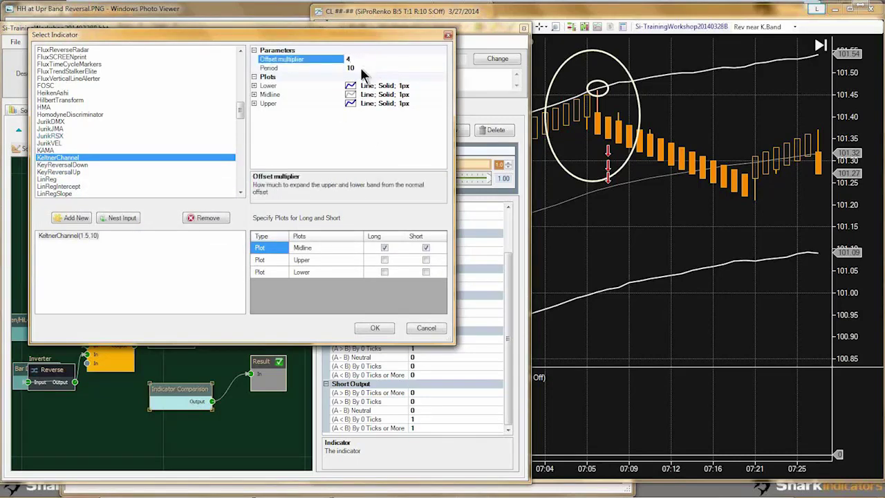
left_click(359, 67)
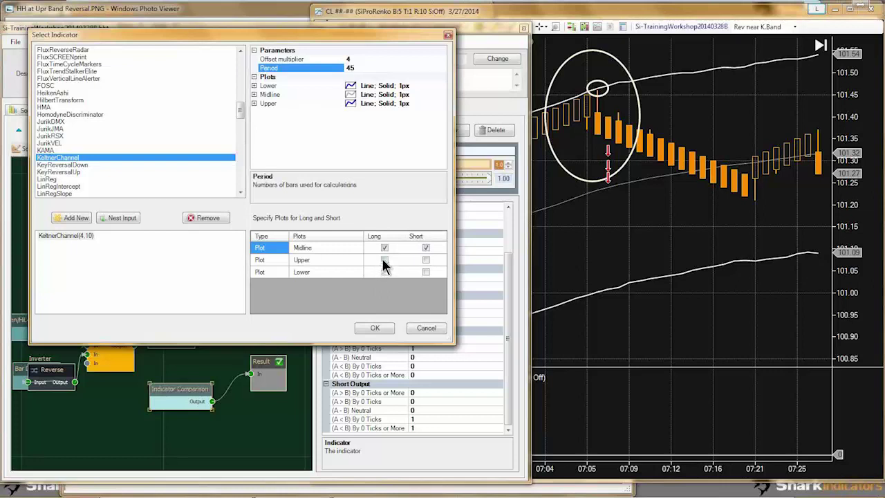
Assign Indicator A's Upper plot to Short and its Lower plot to Long, and accept the indicator.
left_click(313, 260)
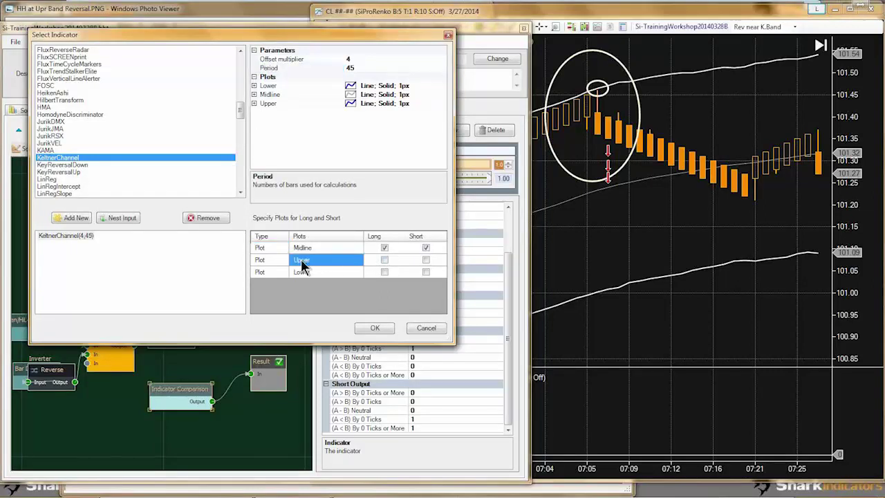
left_click(426, 261)
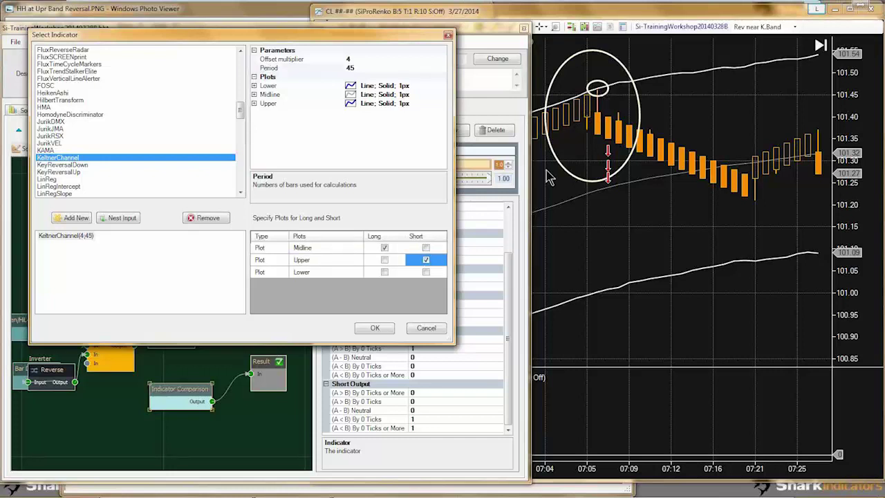
left_click(330, 272)
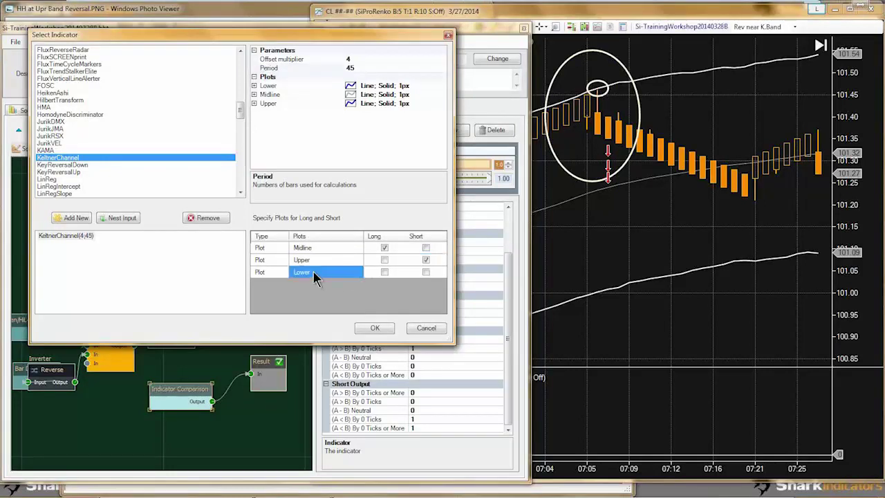
left_click(384, 272)
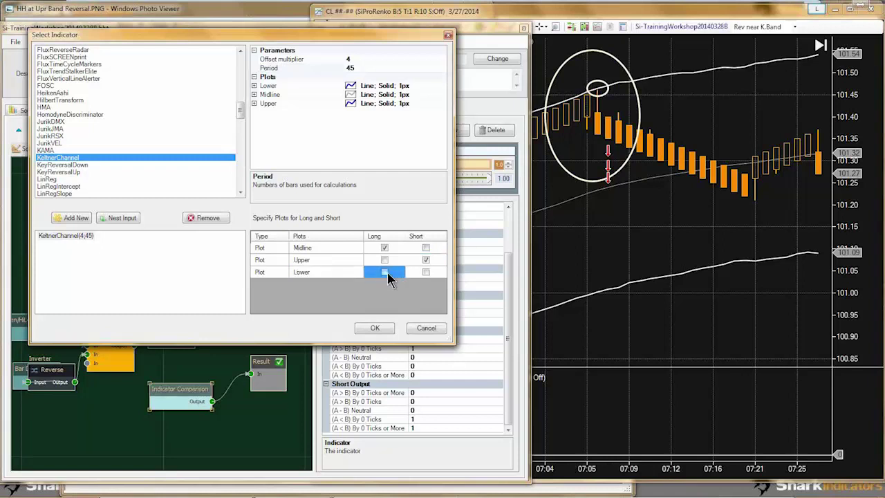
left_click(375, 328)
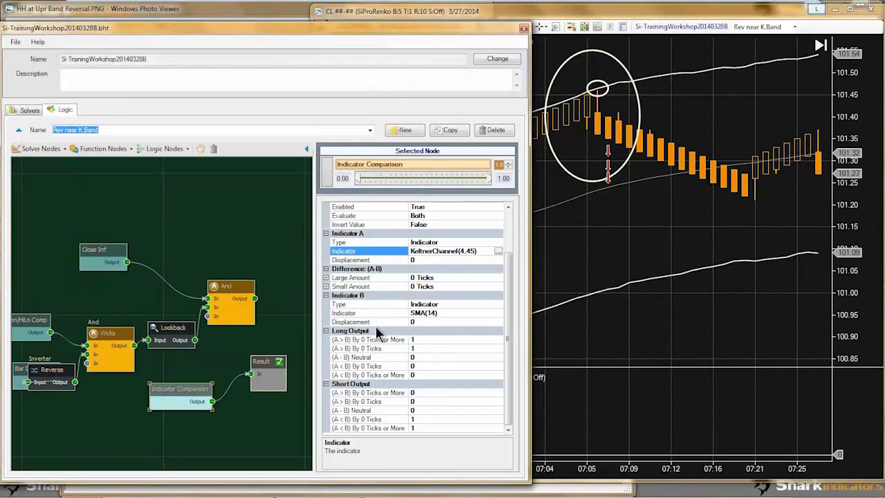
Replace Indicator B of the comparison with the SiChameleon indicator.
left_click(422, 313)
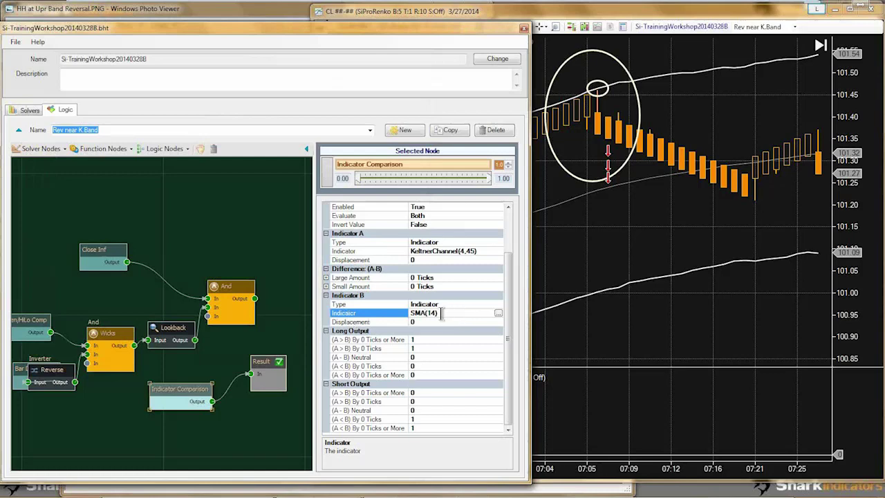
left_click(498, 313)
left_click(63, 193)
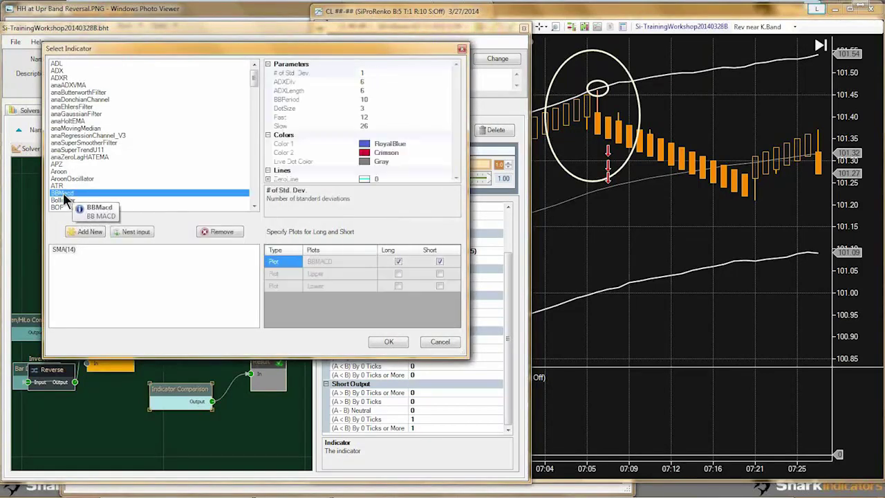
key("s")
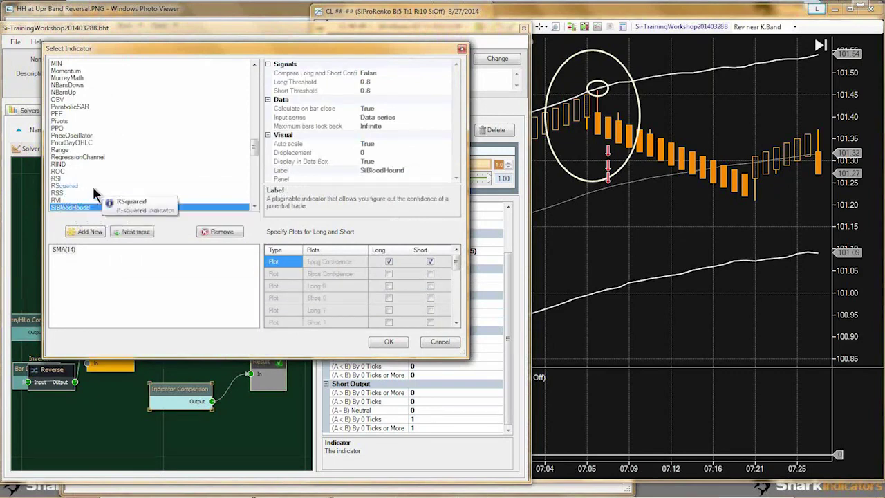
scroll(95, 196, "down", 2)
left_click(69, 172)
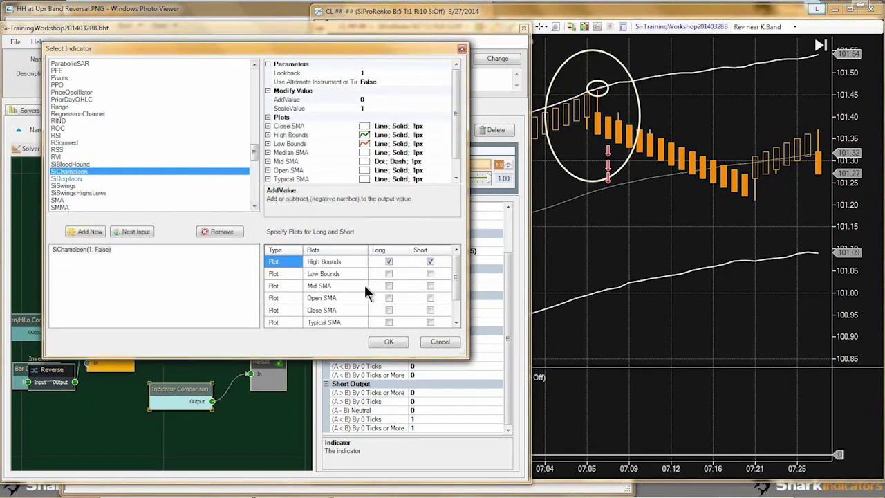
Assign SiChameleon's High Bounds plot to Short and its Low Bounds plot to Long, and accept the indicator.
left_click(324, 264)
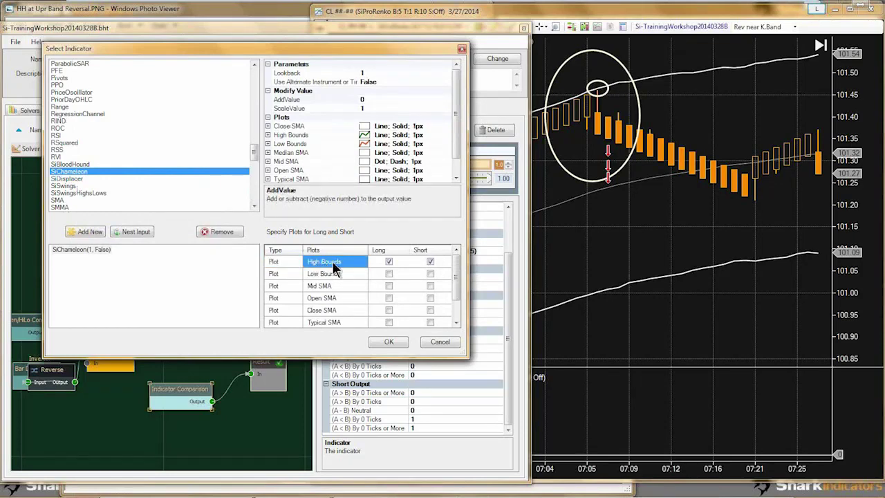
left_click(421, 262)
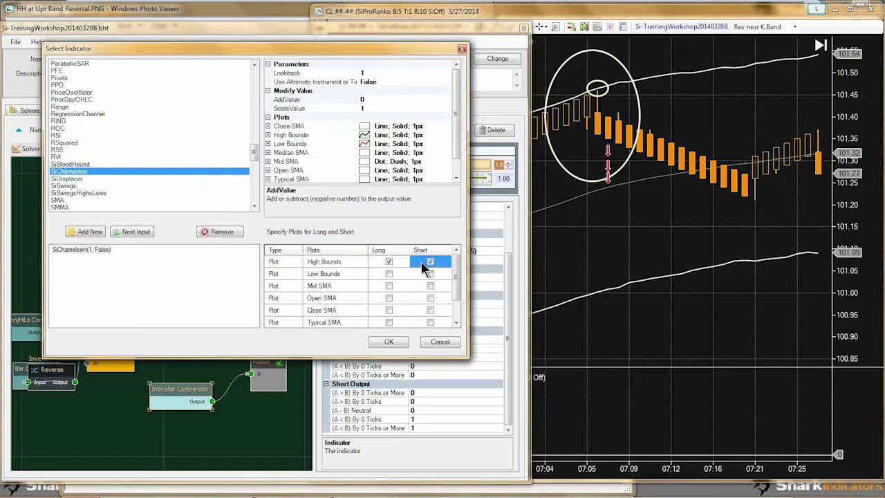
left_click(389, 275)
left_click(389, 274)
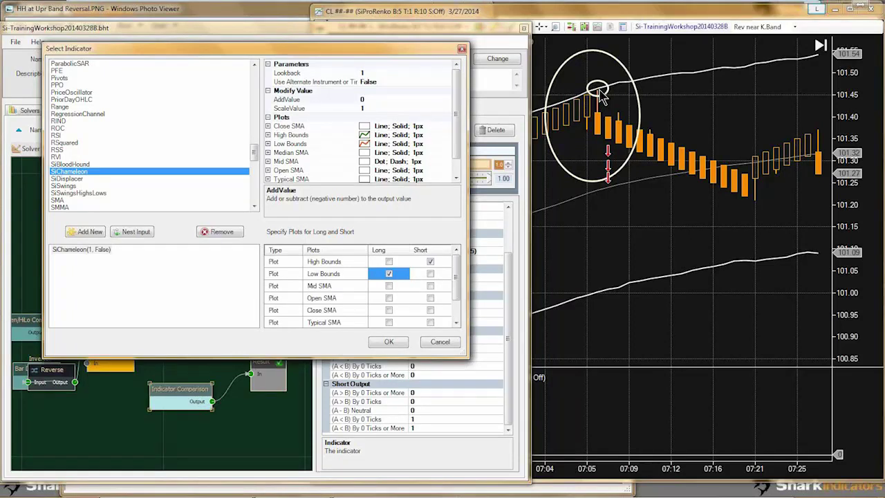
left_click(421, 261)
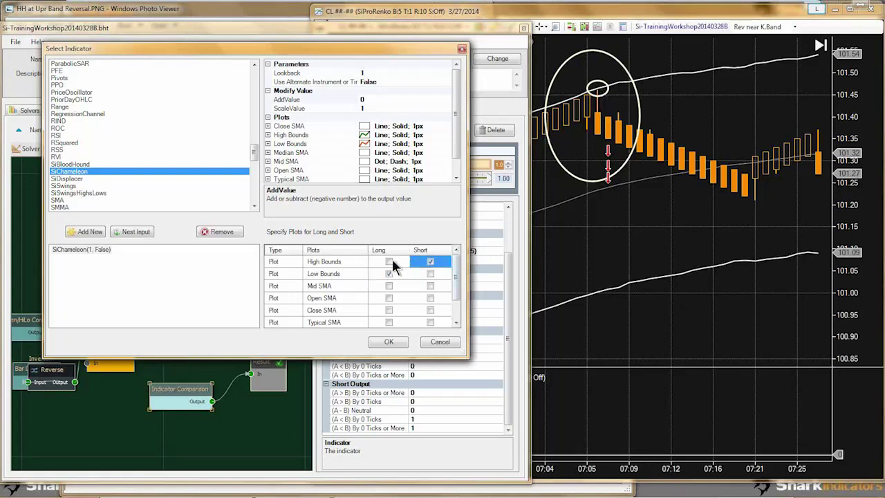
left_click(339, 262)
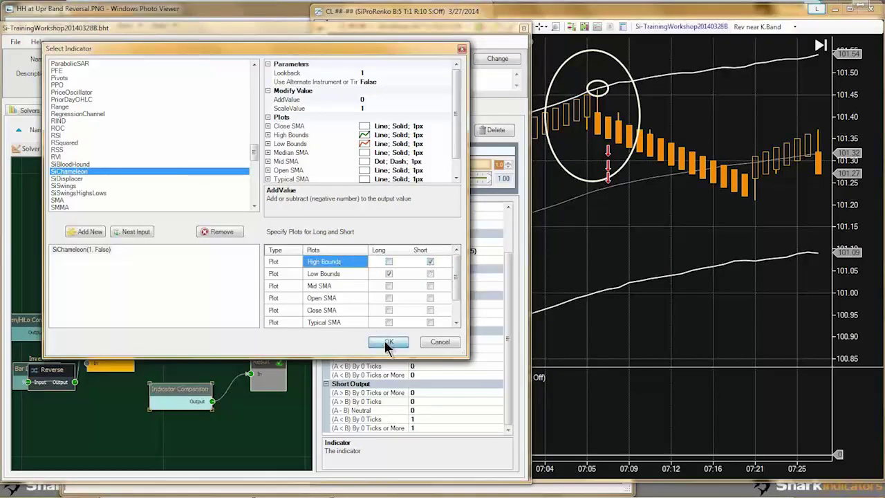
left_click(388, 342)
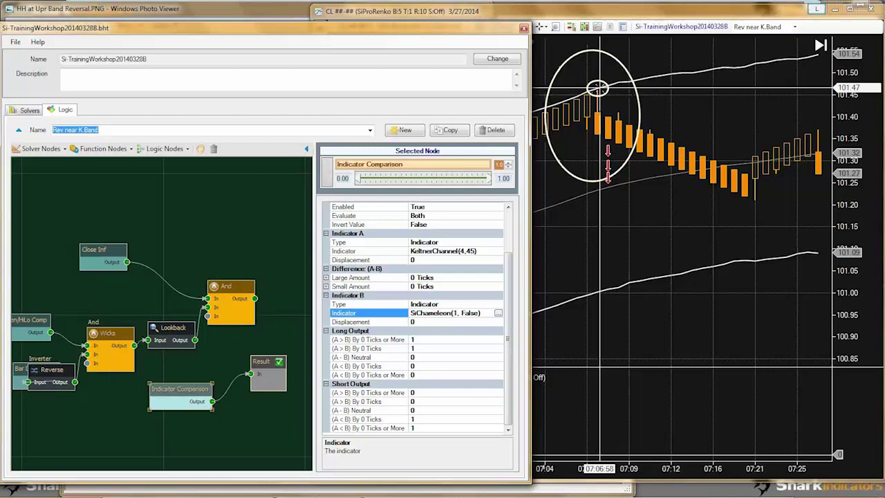
Set both (A > B) values of the Long Output and both (A < B) values of the Short Output to 0.
left_click(416, 286)
left_click(339, 358)
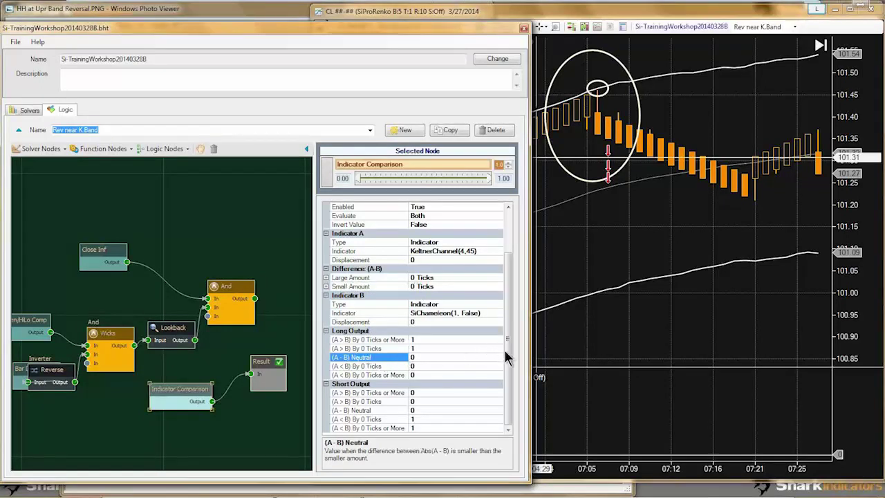
left_click(374, 411)
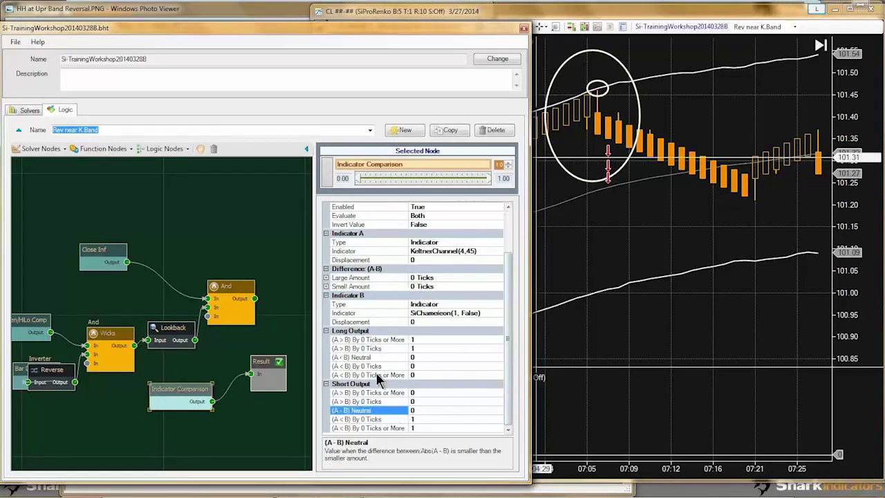
left_click(364, 358)
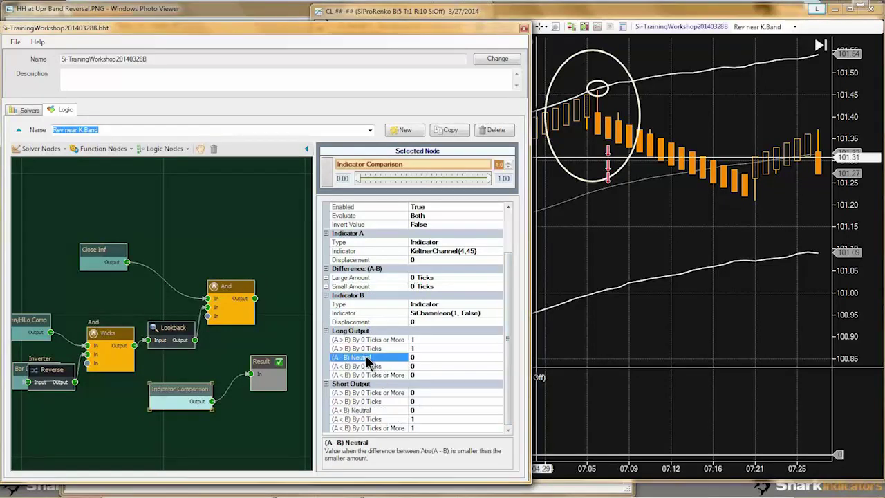
left_click(417, 339)
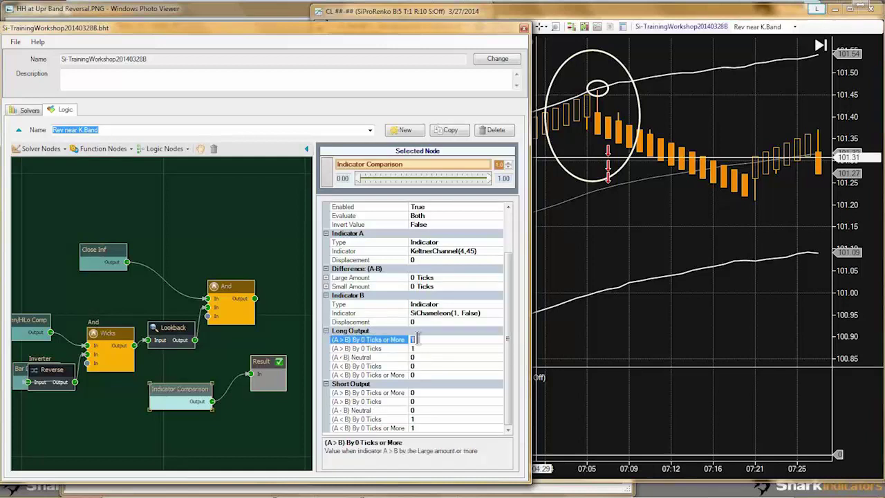
left_click(419, 348)
type("0")
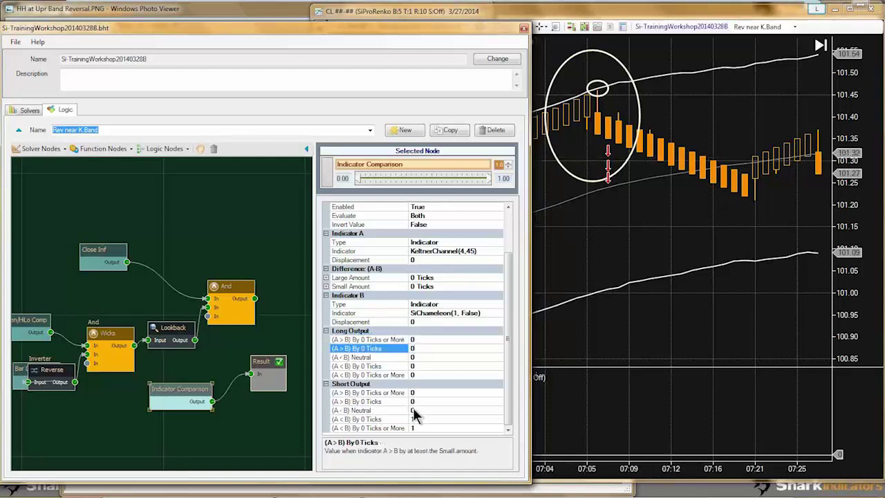
left_click(415, 419)
type("0")
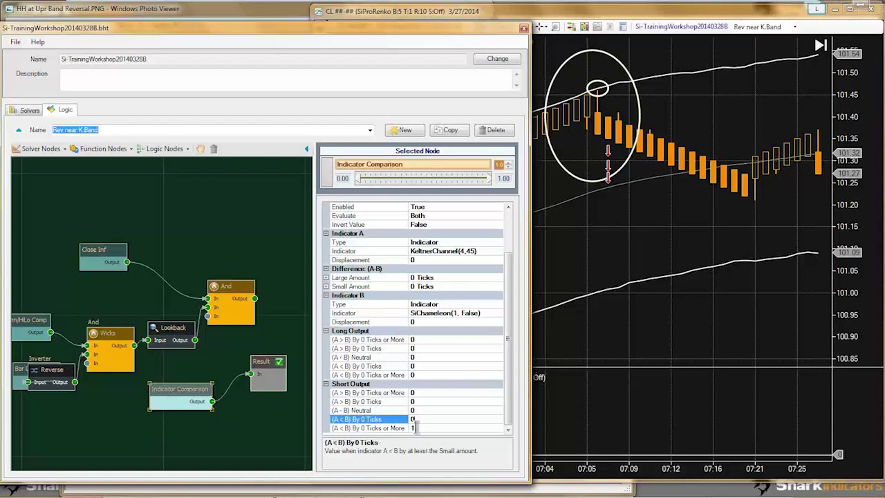
left_click(417, 428)
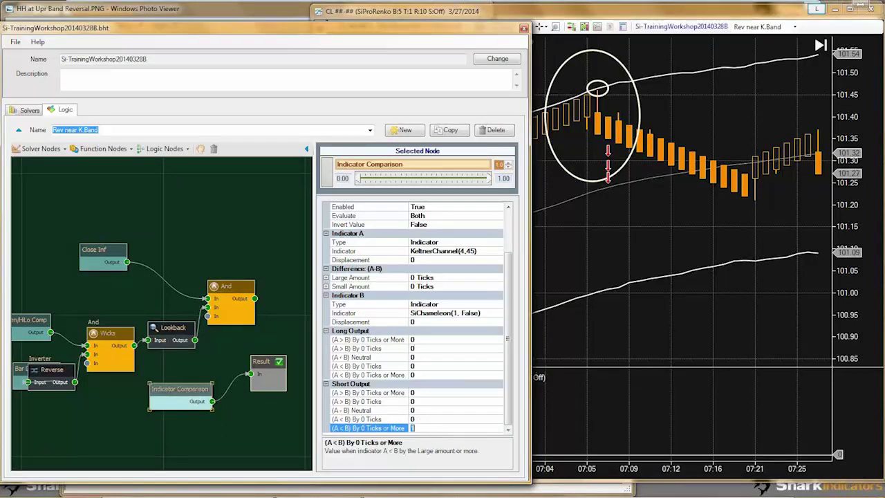
type("0")
left_click(415, 419)
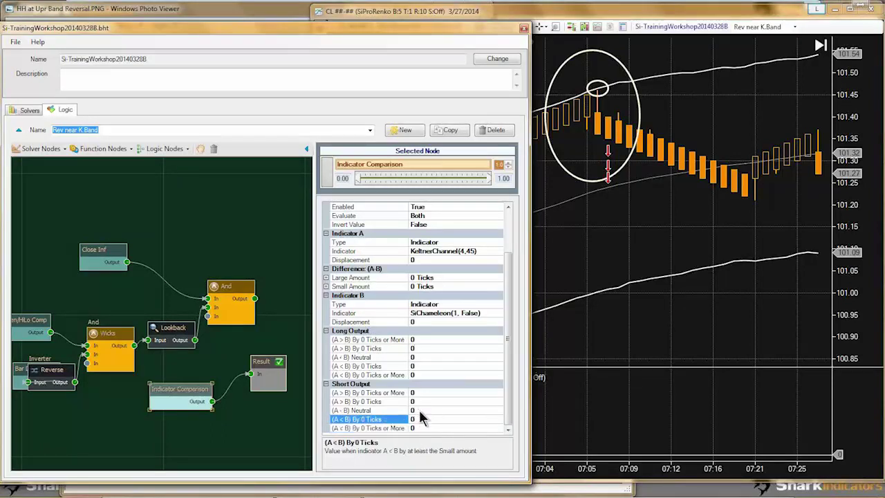
Set the Neutral value to 1 for both the Long Output and the Short Output.
left_click(416, 356)
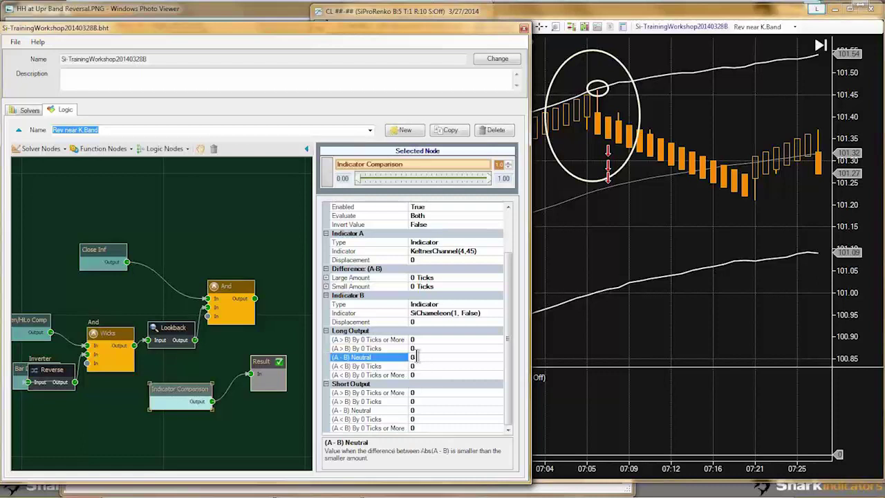
type("1")
left_click(420, 410)
type("1")
left_click(416, 401)
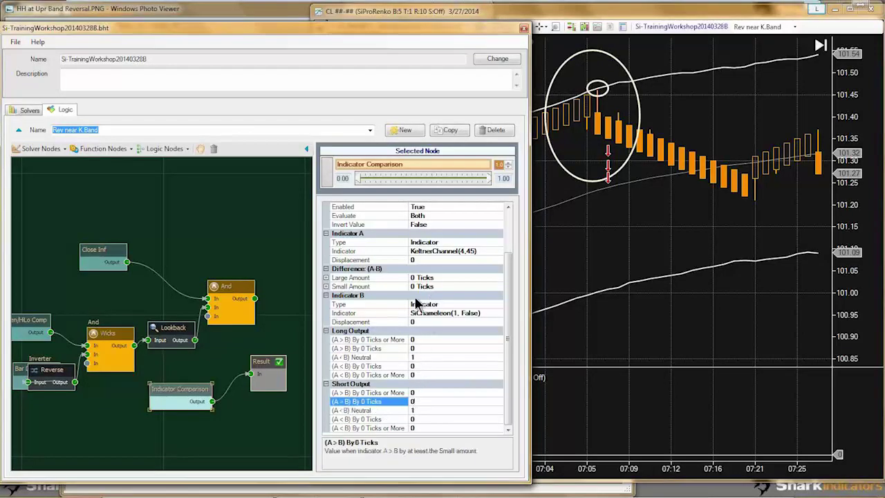
Set the comparison's Small Amount to 2 Ticks and check the resulting signals on the chart.
left_click(358, 358)
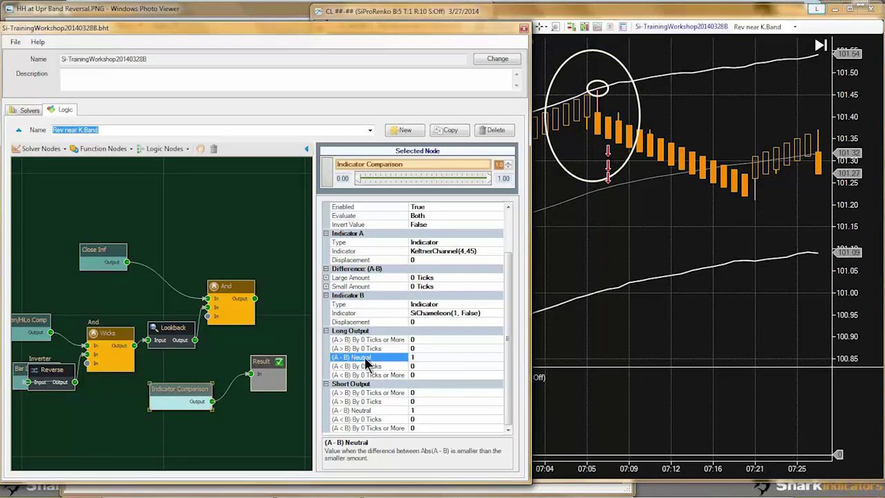
left_click(415, 286)
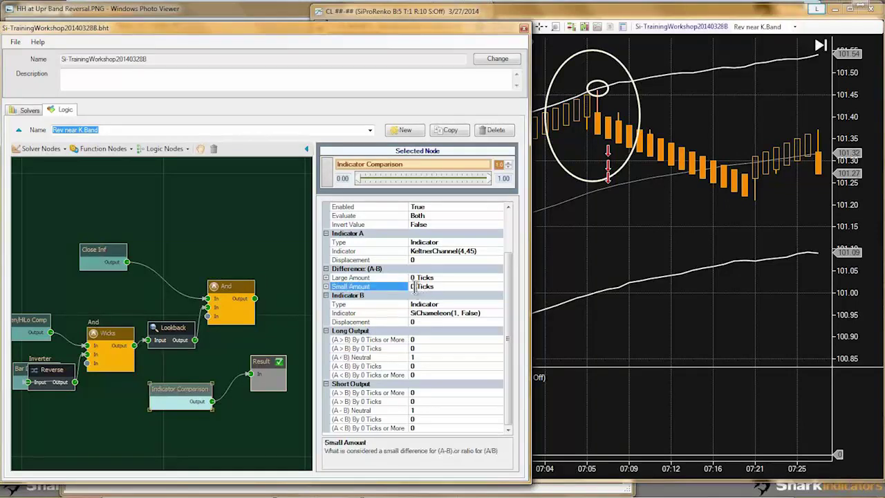
type("2")
left_click(421, 355)
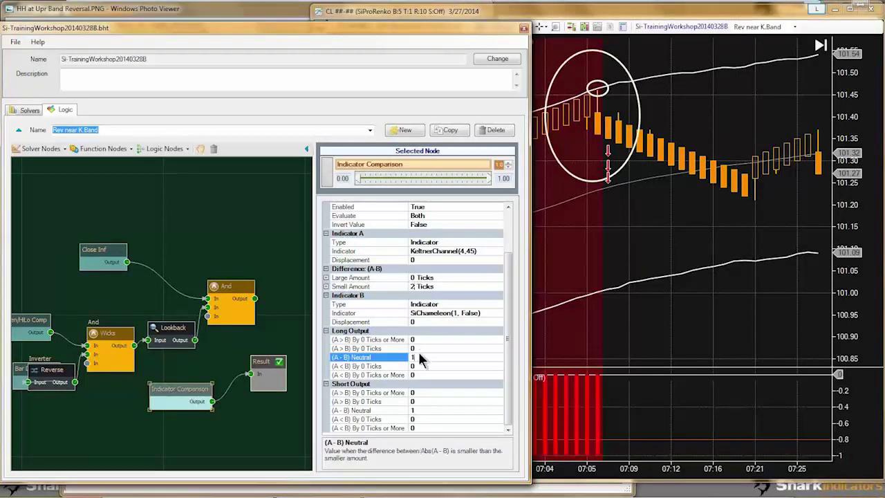
left_click(627, 229)
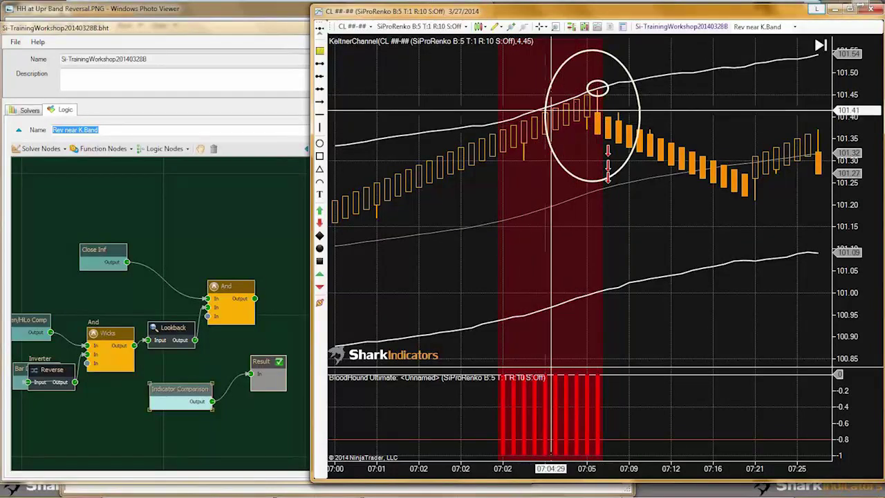
left_click(244, 250)
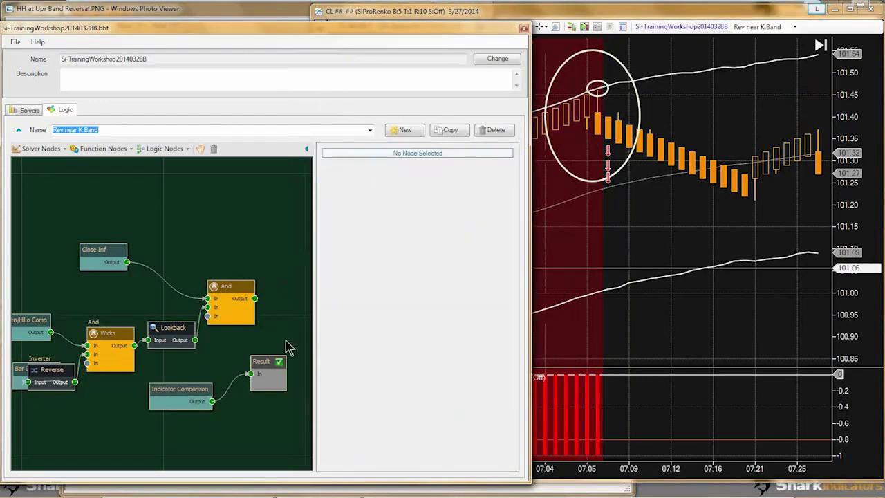
Rearrange the Indicator Comparison, Lookback and Close Inf nodes around the And node, and connect the And output to Result.
left_click(172, 377)
left_click_drag(172, 376, 149, 381)
left_click_drag(158, 336, 154, 337)
left_click_drag(110, 258, 167, 277)
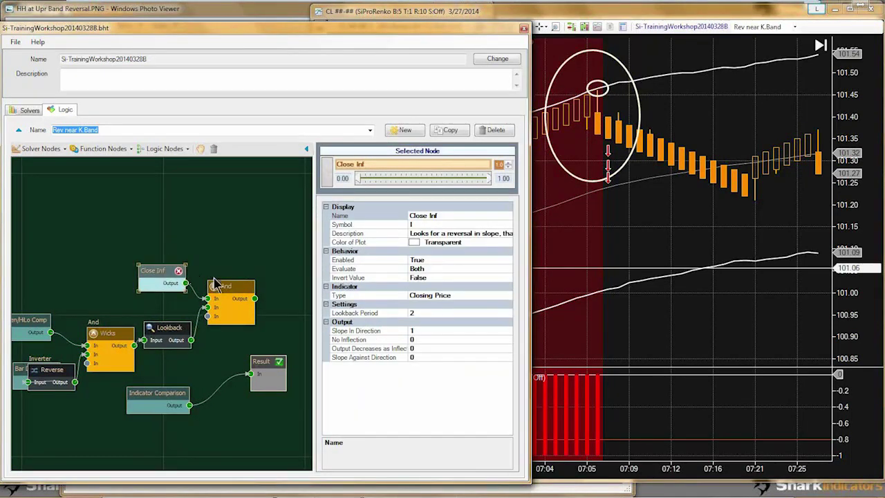
mouse_move(226, 285)
left_mouse_down()
mouse_move(257, 342)
mouse_move(251, 373)
left_mouse_up()
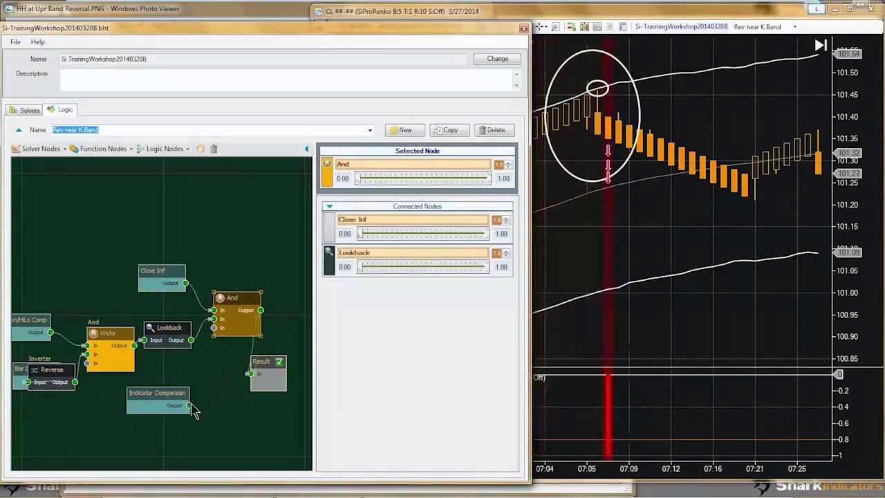
Rename the Indicator Comparison node to "HiLo K.Band Comp".
left_click(149, 396)
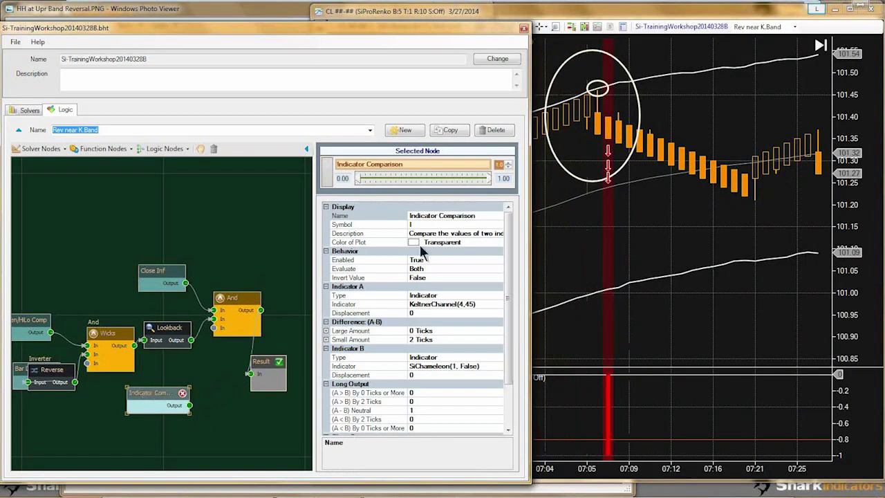
left_click(435, 215)
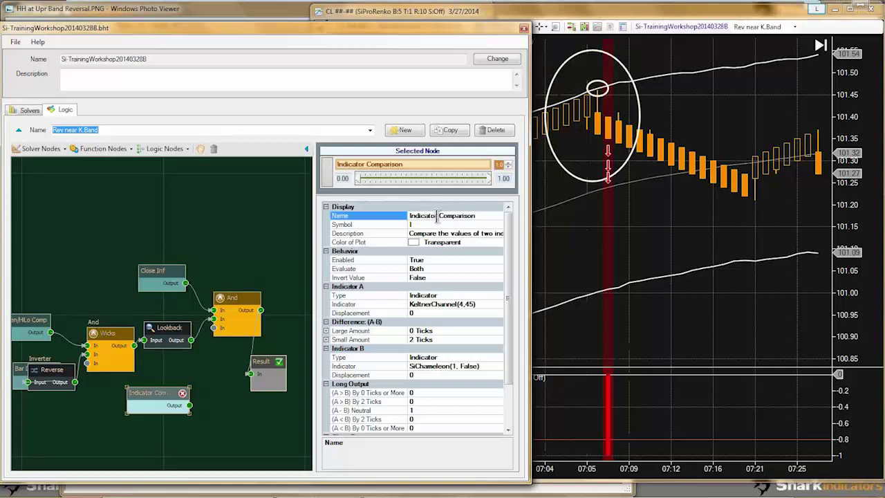
left_click_drag(439, 219, 407, 216)
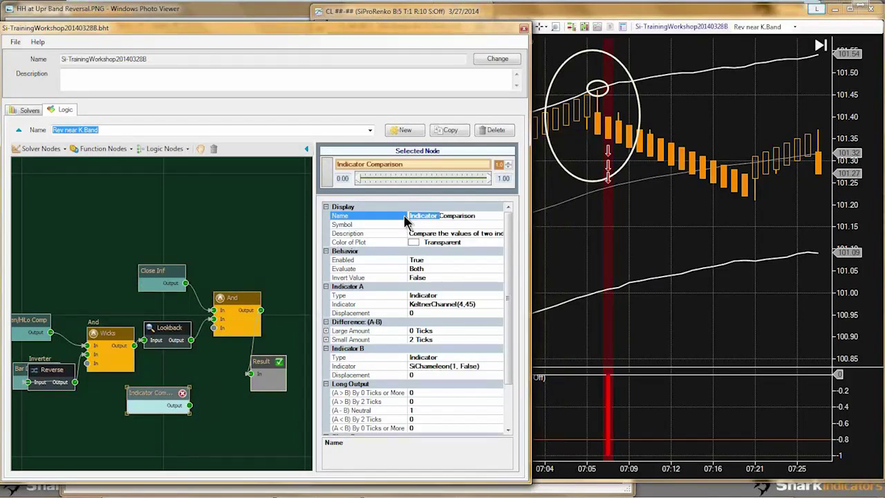
type("HiLo K Band Comp")
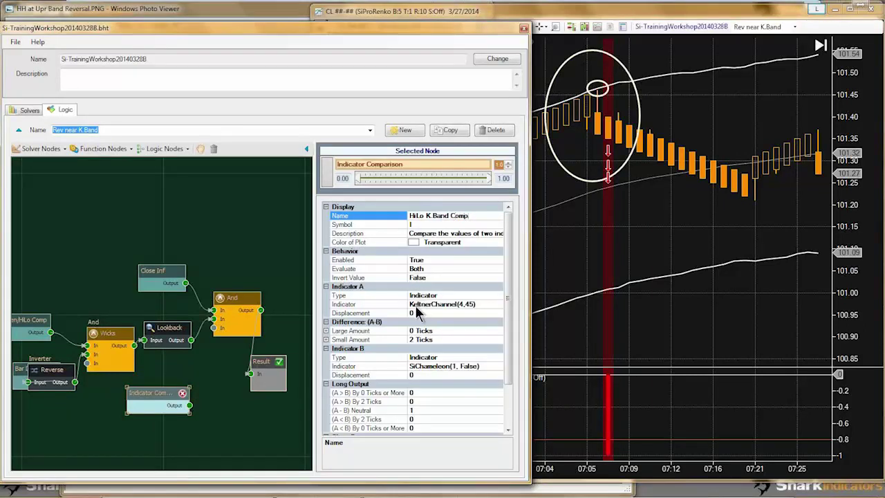
Connect the HiLo K.Band Comp output to the And node beside Result as its third input and check the chart.
left_click(160, 392)
left_click_drag(160, 392, 175, 382)
left_click_drag(213, 350, 226, 314)
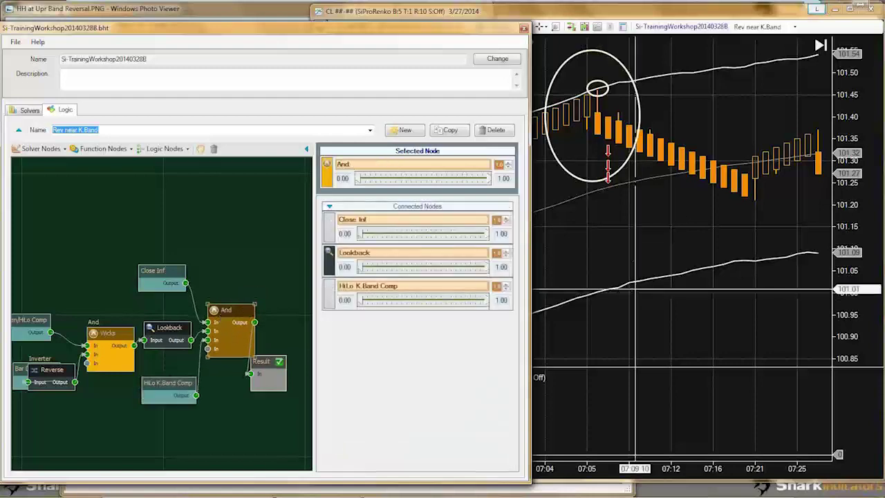
left_click(628, 290)
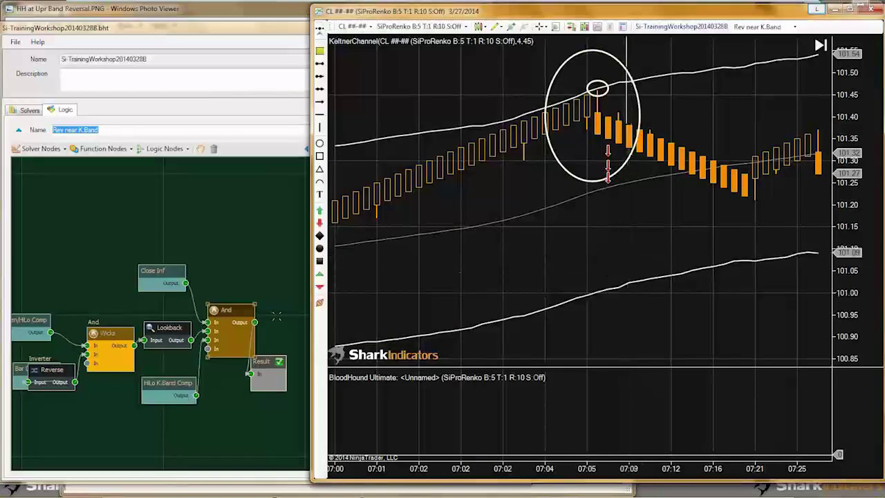
Connect the HiLo K.Band Comp output directly to Result and inspect its signals on the chart.
left_click(173, 387)
left_click_drag(257, 365, 267, 367)
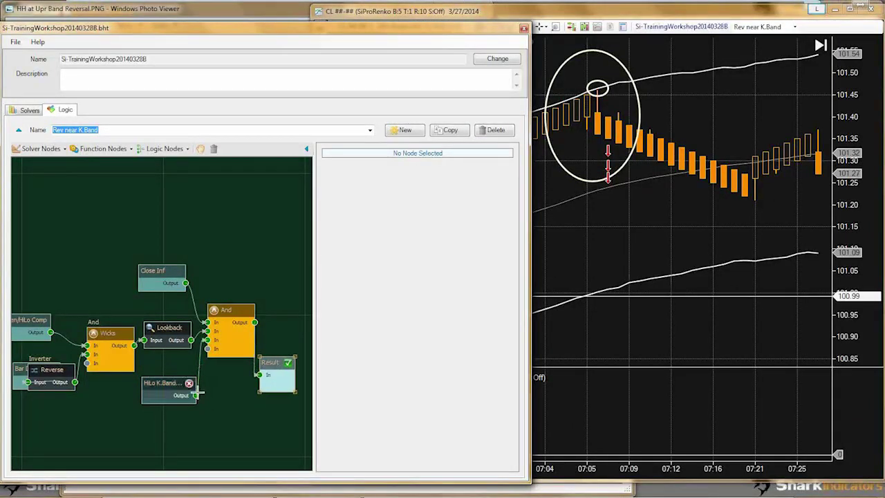
left_click_drag(196, 394, 260, 375)
left_click_drag(163, 389, 168, 393)
left_click(629, 246)
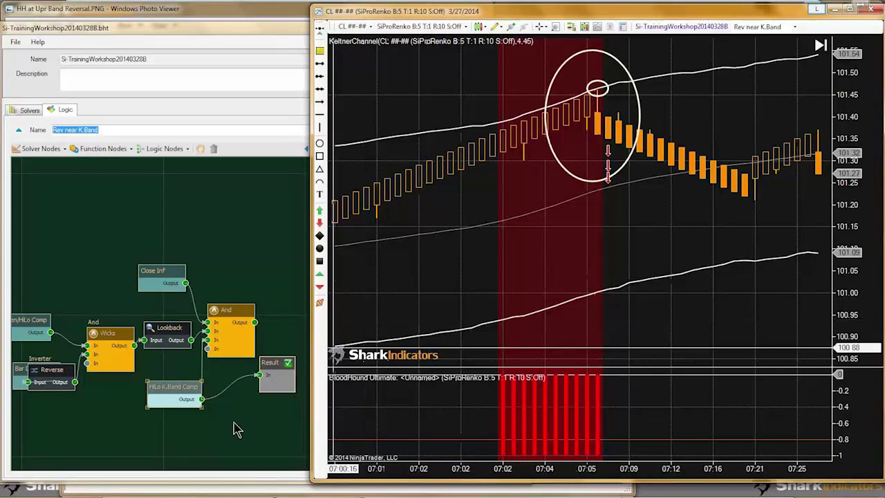
Set the Displacement of both Indicator A and Indicator B in HiLo K.Band Comp to 1 and check the chart.
left_click(171, 392)
left_click_drag(171, 392, 159, 392)
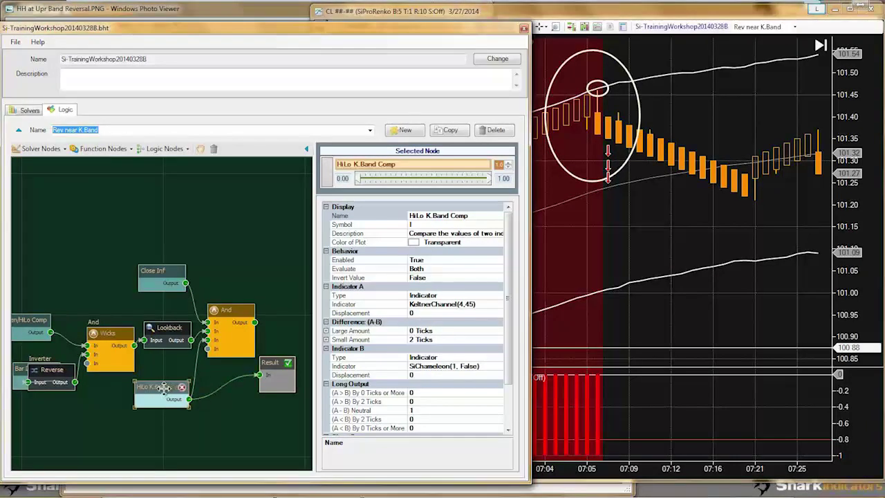
left_click_drag(161, 387, 167, 387)
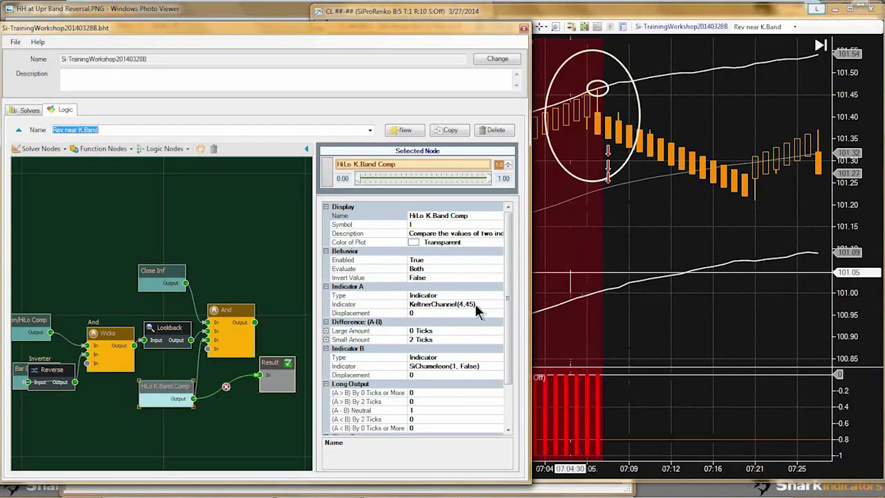
left_click(420, 313)
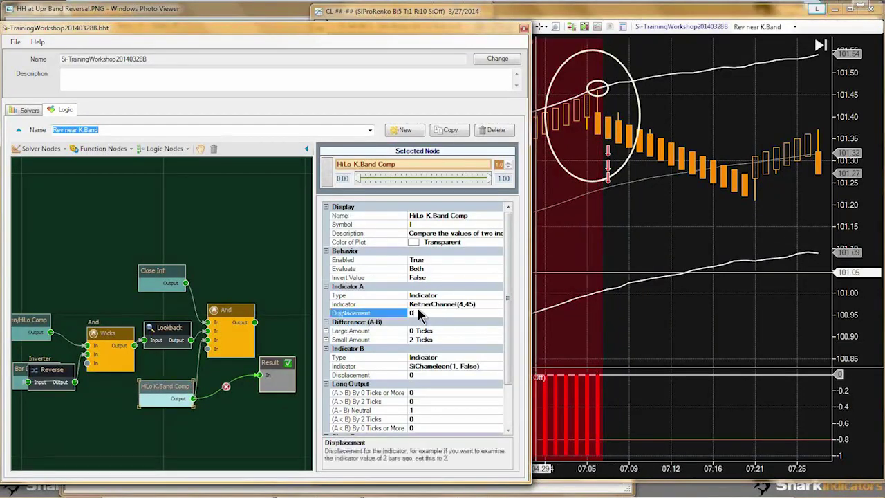
left_click(419, 376)
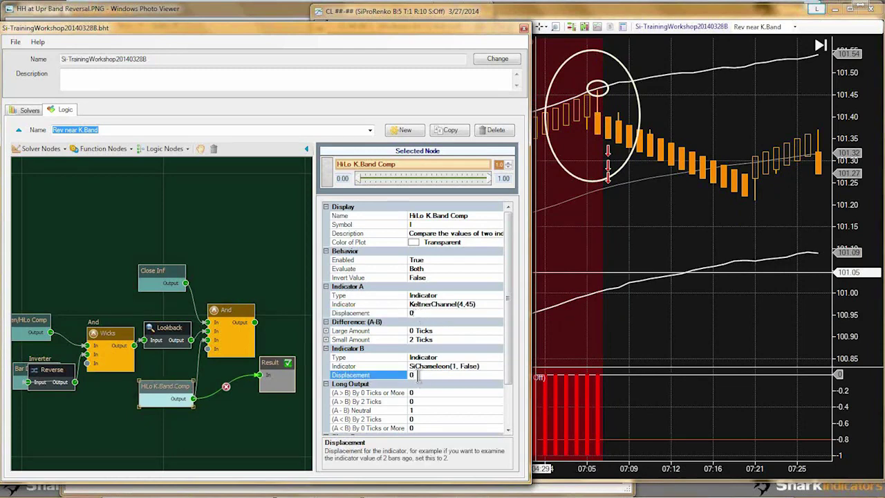
left_click(419, 312)
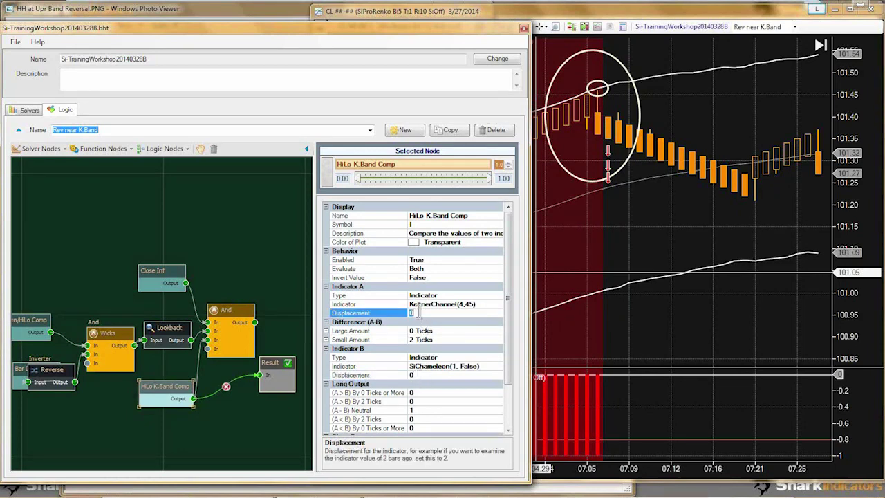
left_click(418, 374)
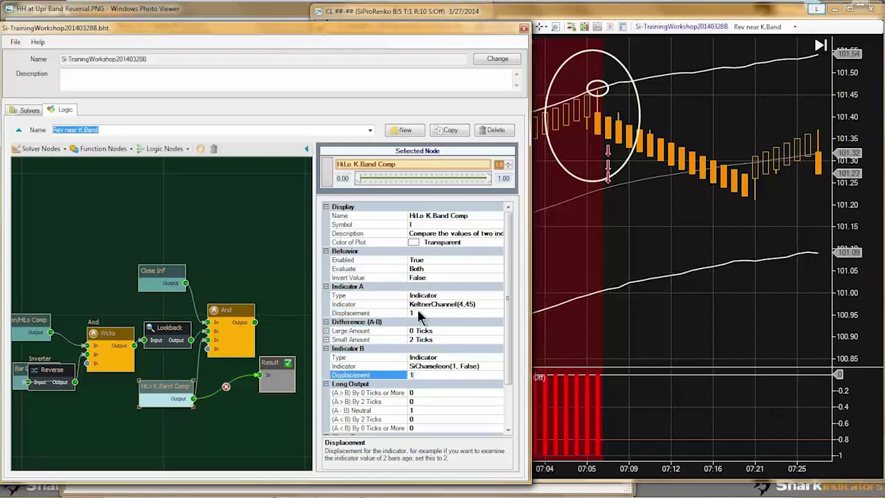
left_click(418, 313)
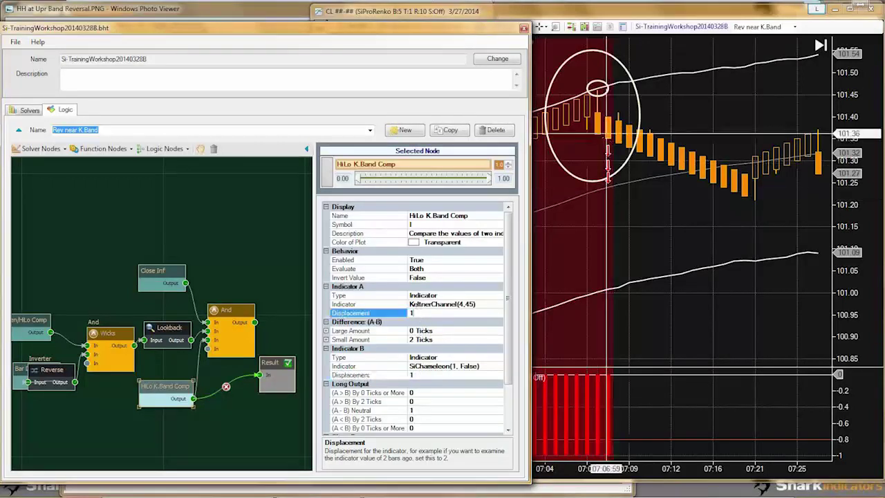
left_click(605, 164)
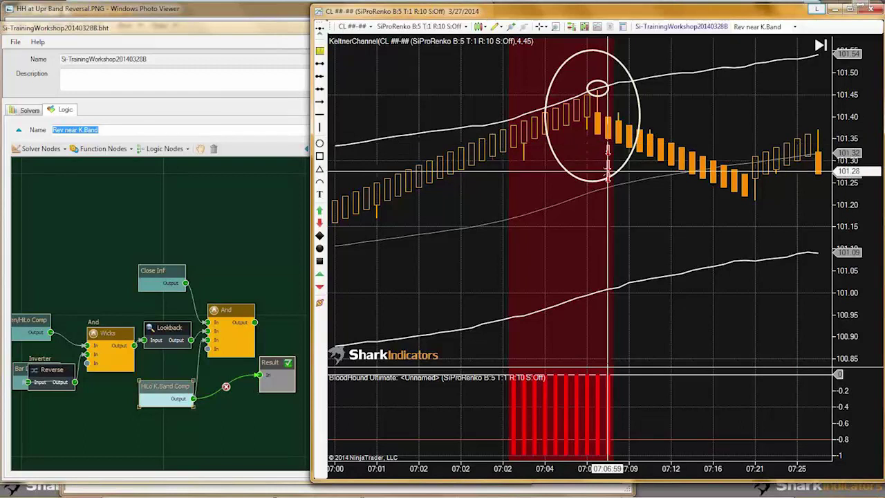
Reset the Displacement of Indicator A and Indicator B in HiLo K.Band Comp to 0.
left_click(165, 332)
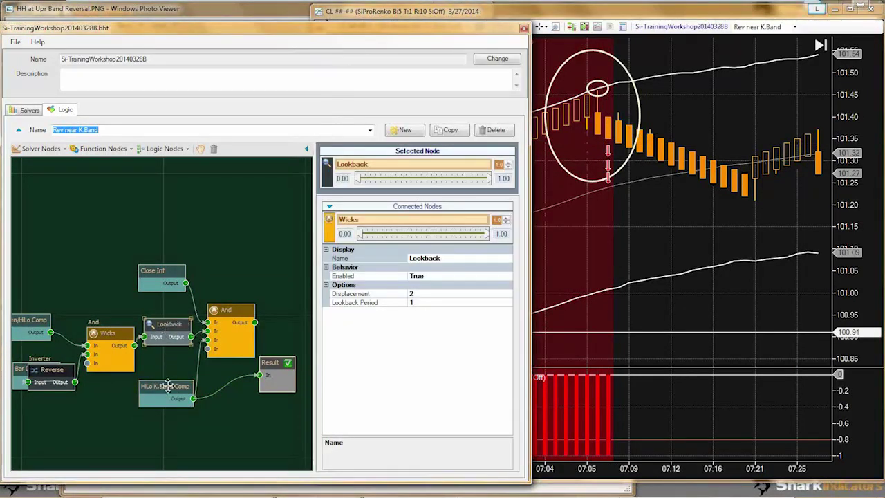
left_click_drag(165, 388, 150, 389)
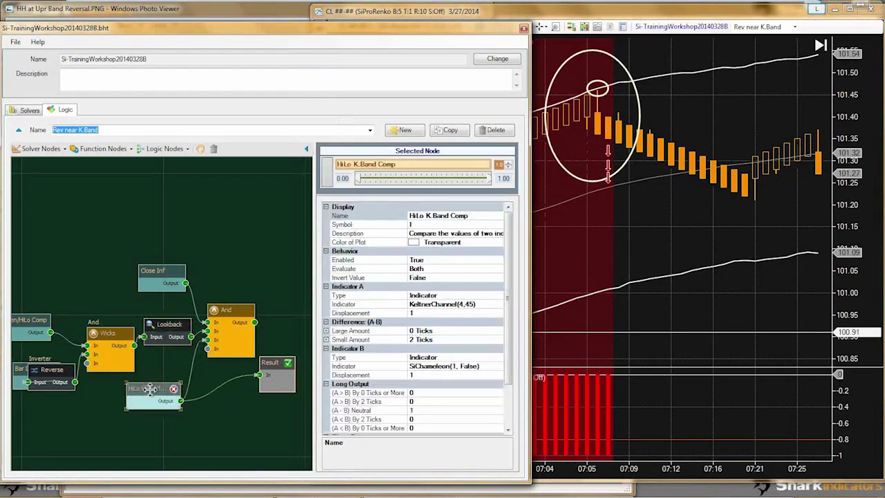
left_click(421, 313)
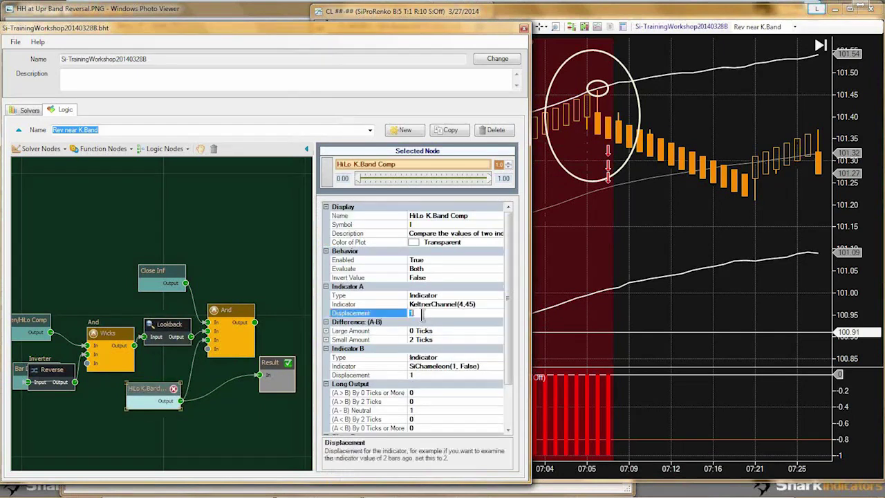
left_click(419, 375)
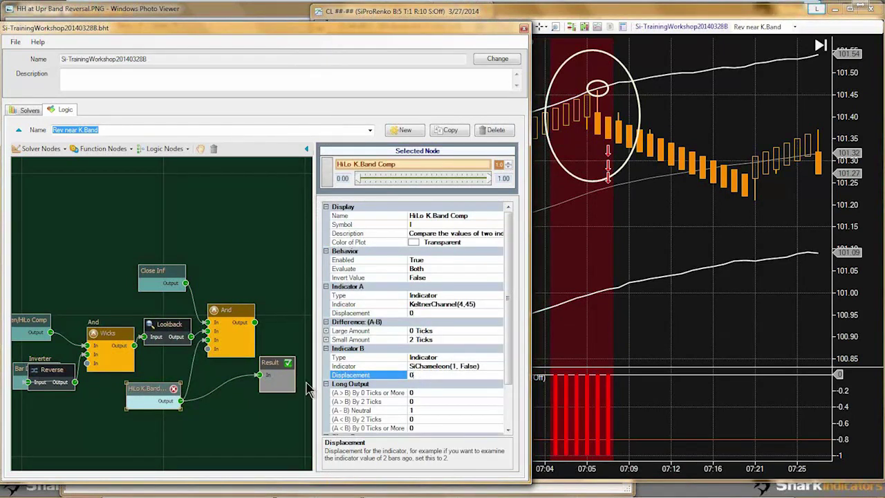
Insert a Lookback function node with Displacement 1 between HiLo K.Band Comp and Result, and check the shifted signals on the chart.
left_click(150, 390)
left_click_drag(152, 391, 143, 396)
left_click(104, 149)
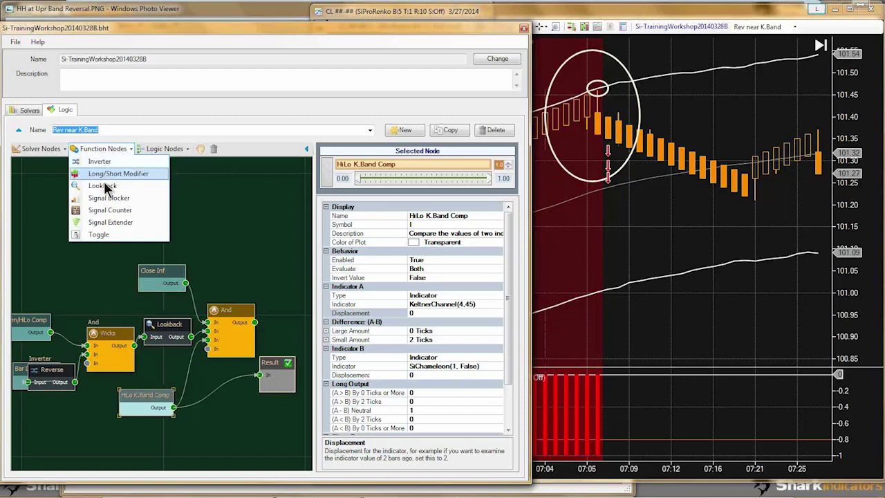
left_click(103, 185)
left_click(215, 399)
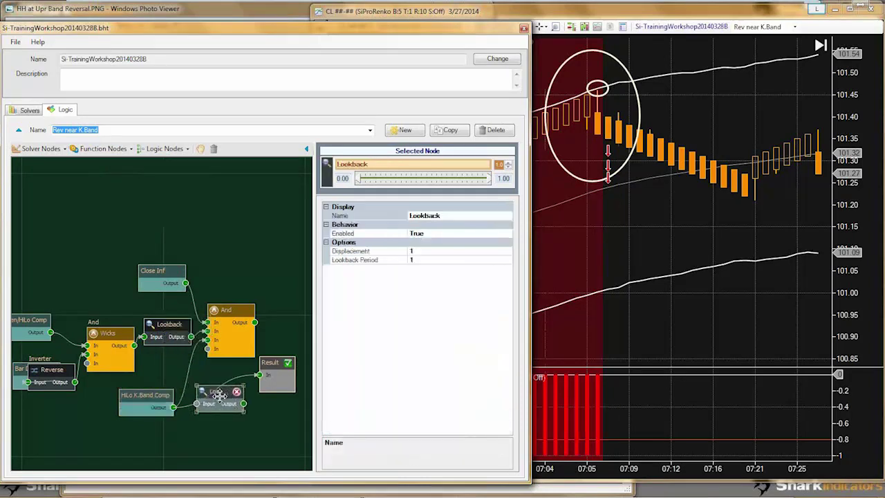
left_click_drag(173, 408, 191, 399)
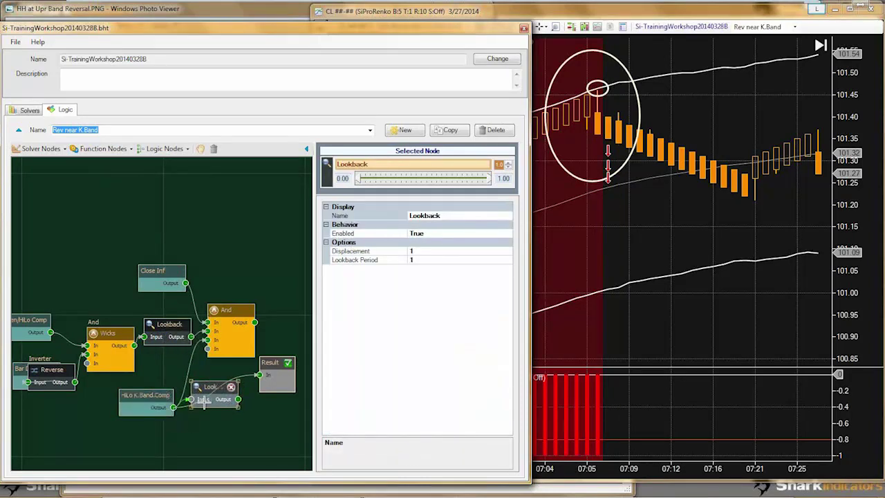
left_click_drag(221, 385, 219, 387)
left_click(351, 295)
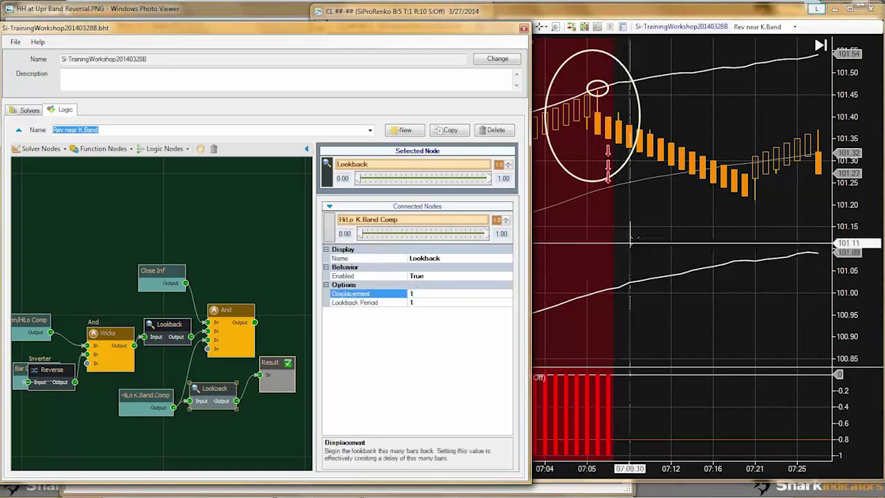
left_click(606, 125)
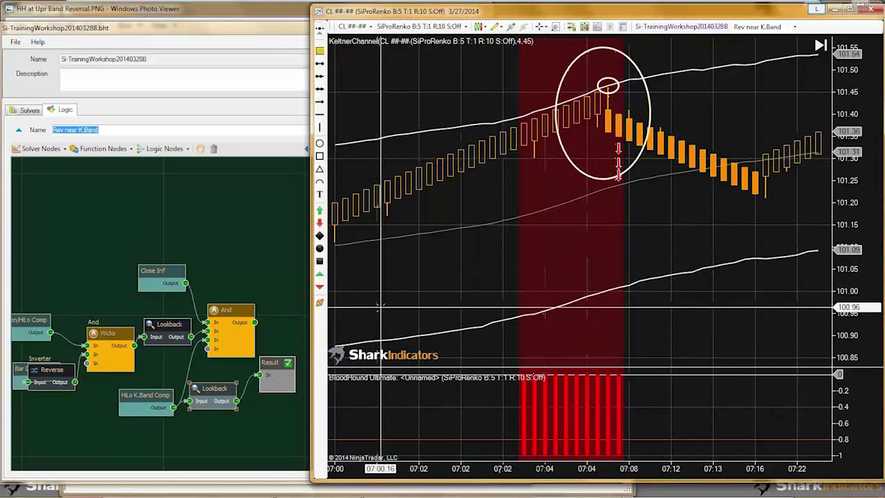
Move HiLo K.Band Comp and its Lookback together below the Wicks branch, and remove the direct link from HiLo K.Band Comp to And.
left_click_drag(233, 431, 147, 407)
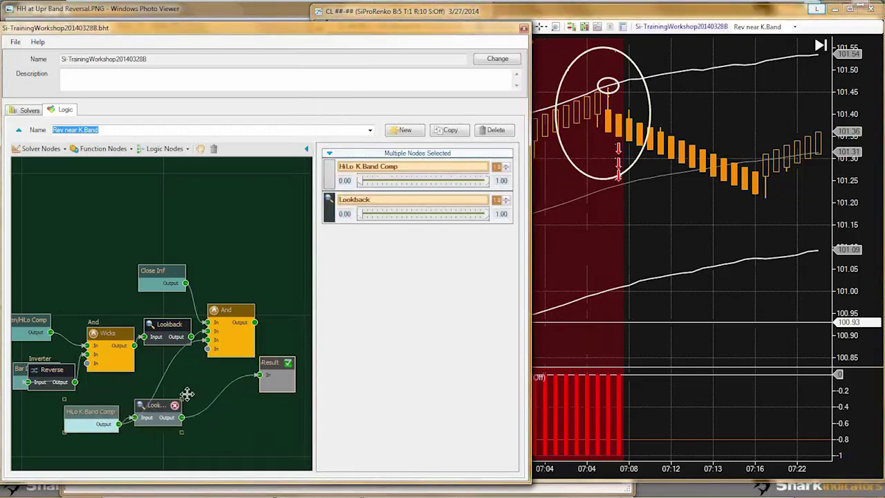
left_click(163, 382)
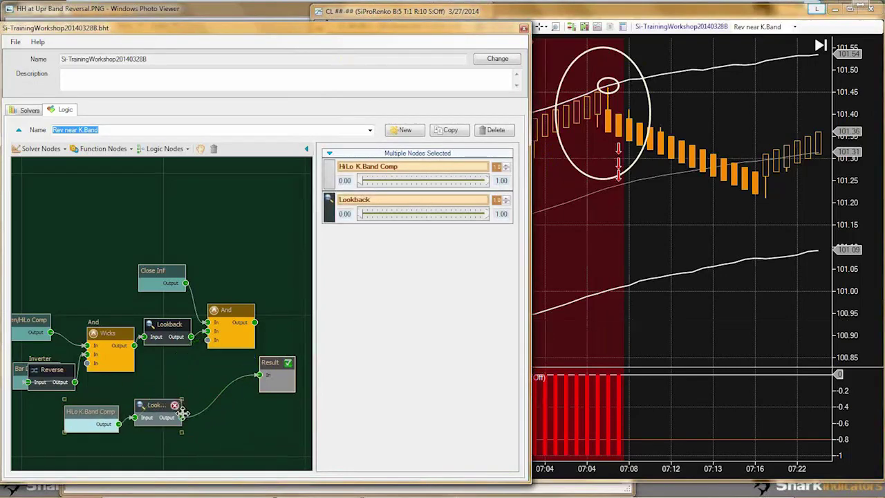
mouse_move(192, 387)
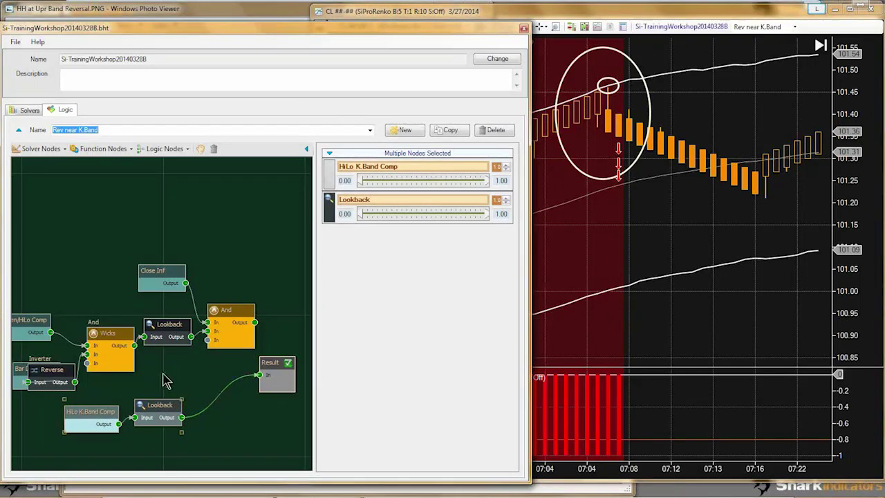
Connect the HiLo K.Band Comp Lookback to the final And node and link And's output to Result.
left_click(166, 377)
left_click_drag(211, 359, 207, 339)
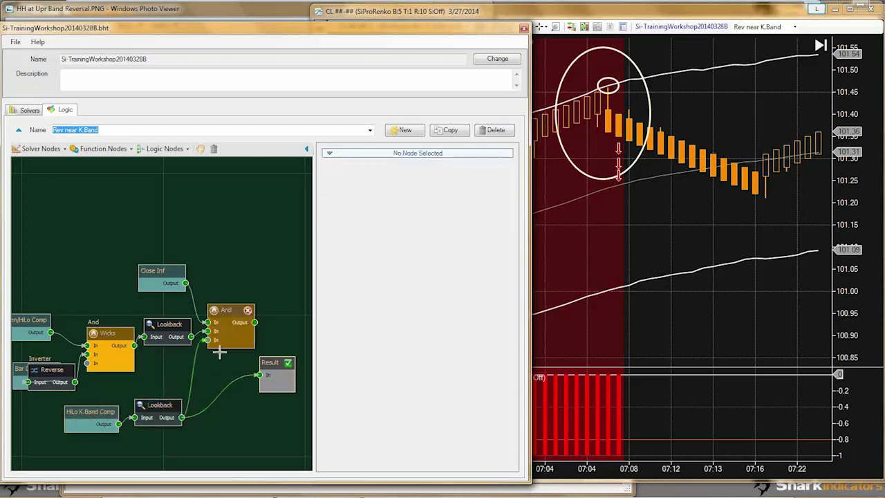
left_click_drag(262, 354, 262, 372)
Mark the signal bar after the upper-band reversal with a green up arrow above its candle.
left_click(657, 220)
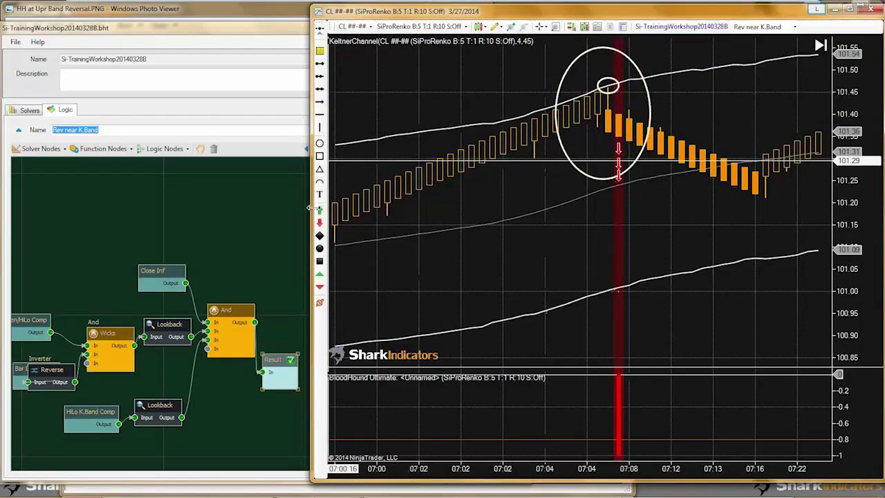
left_click(617, 102)
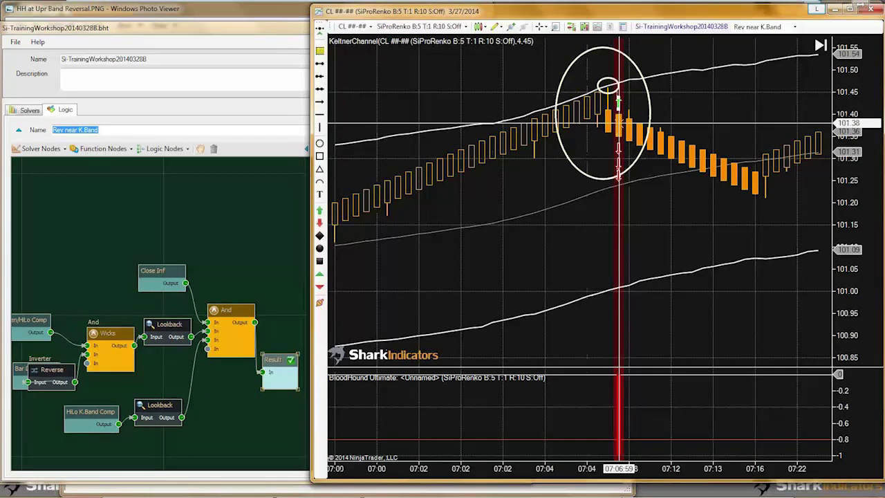
Add a Bar Direction solver node and place it below the HiLo K.Band Comp branch.
left_click(58, 156)
left_click(52, 155)
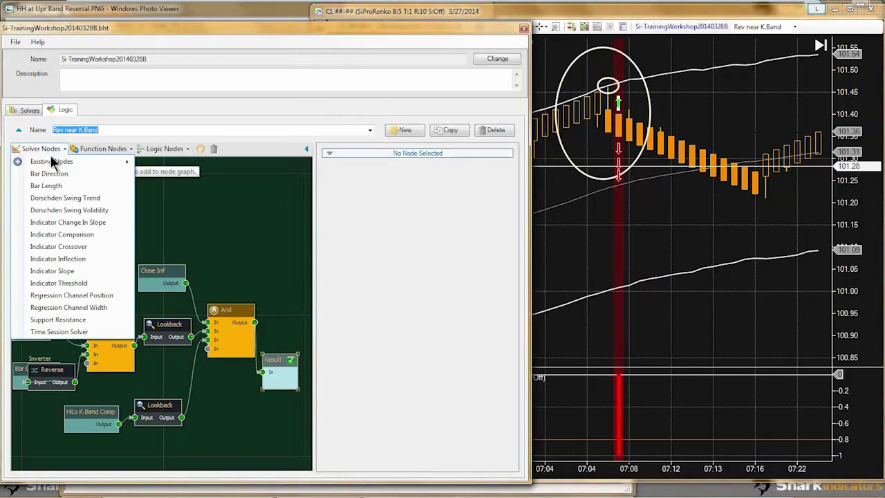
left_click(53, 173)
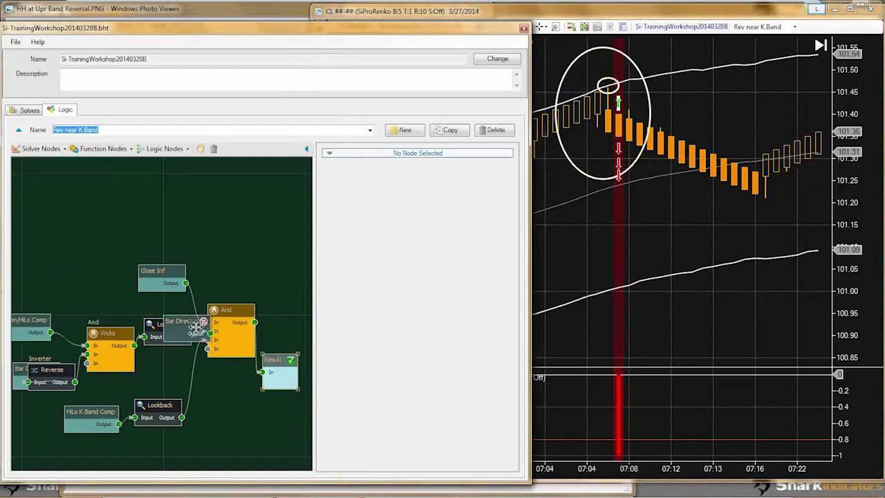
left_click(178, 313)
left_click_drag(168, 271, 170, 243)
left_click(158, 283)
left_click_drag(166, 251, 158, 464)
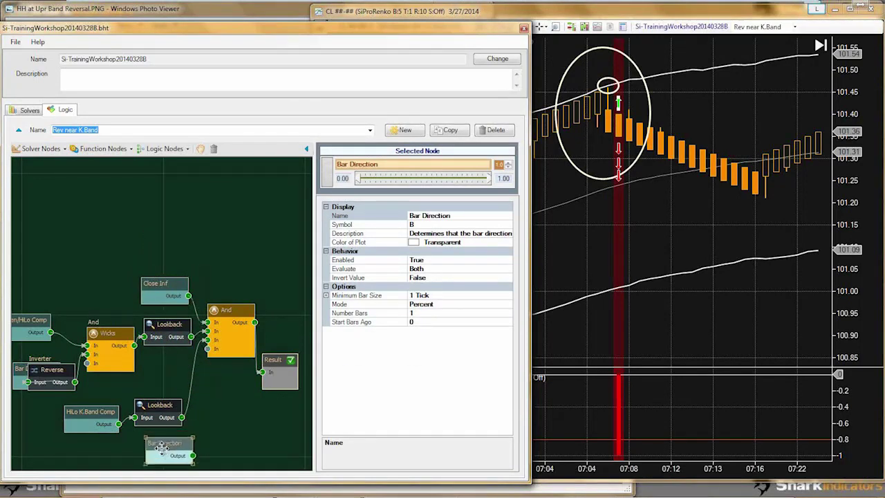
Connect Bar Direction to the final And node and tidy the positions of the HiLo K.Band Comp branch and Result.
left_click_drag(159, 393, 111, 411)
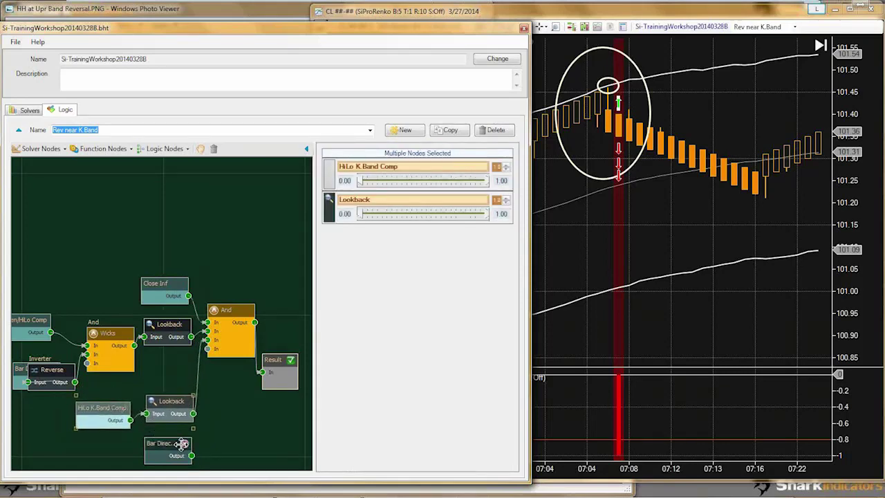
left_click_drag(191, 456, 216, 356)
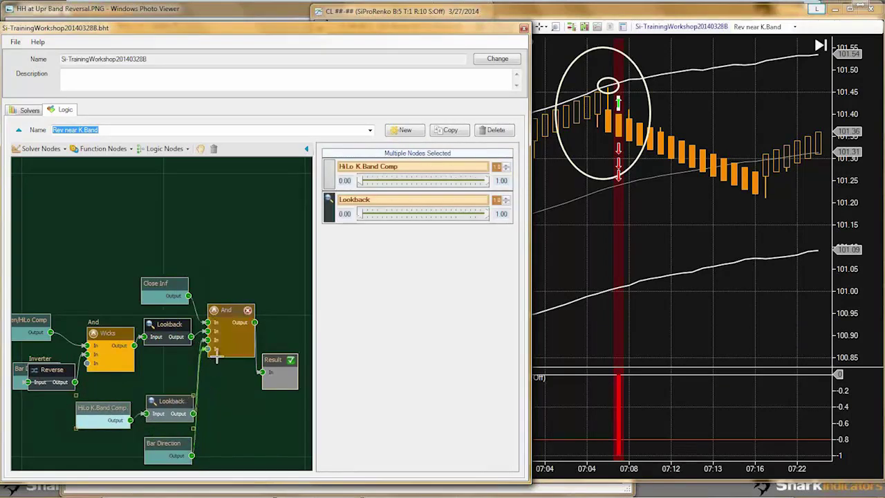
left_click(227, 312)
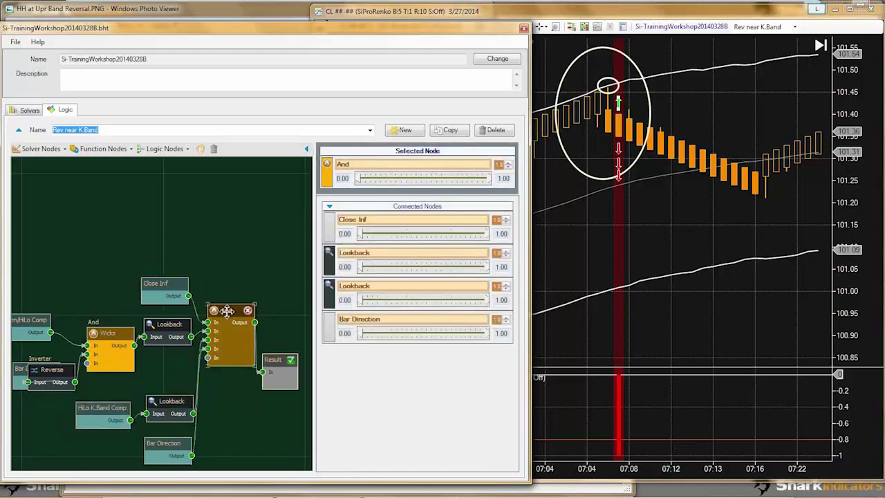
left_click_drag(272, 365, 279, 326)
Maximize the chart and look back through earlier bars for reversal signals from the combined logic.
left_click(685, 201)
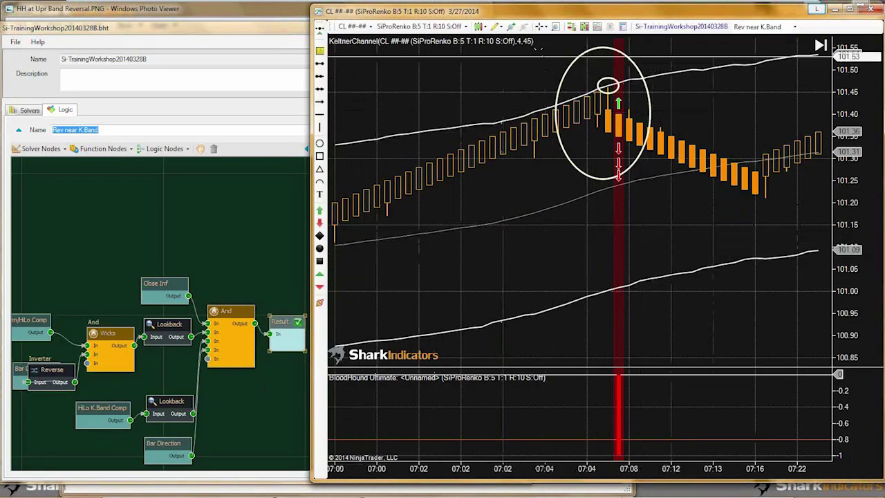
double_click(524, 13)
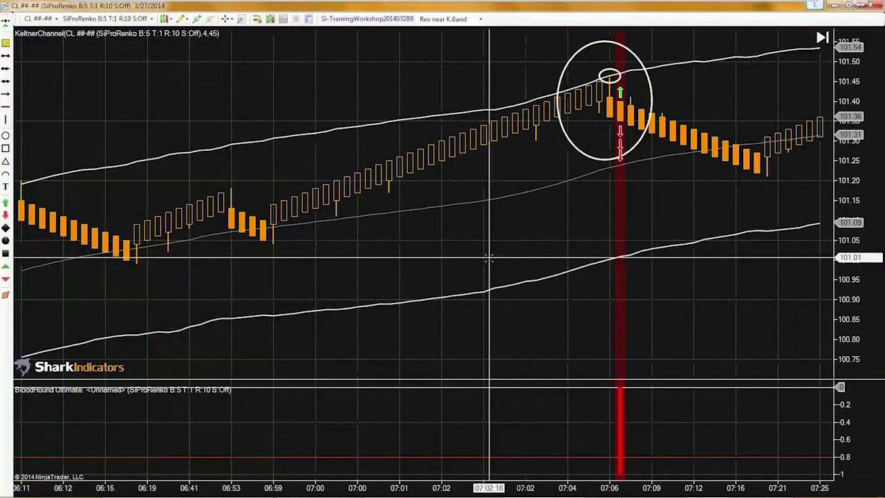
scroll(489, 257, "up", 5)
scroll(488, 257, "up", 2)
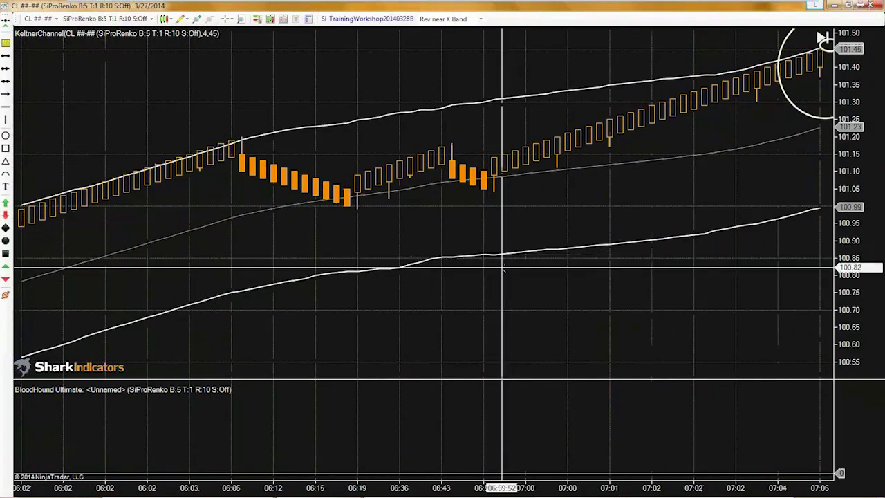
scroll(510, 296, "up", 4)
scroll(509, 296, "up", 2)
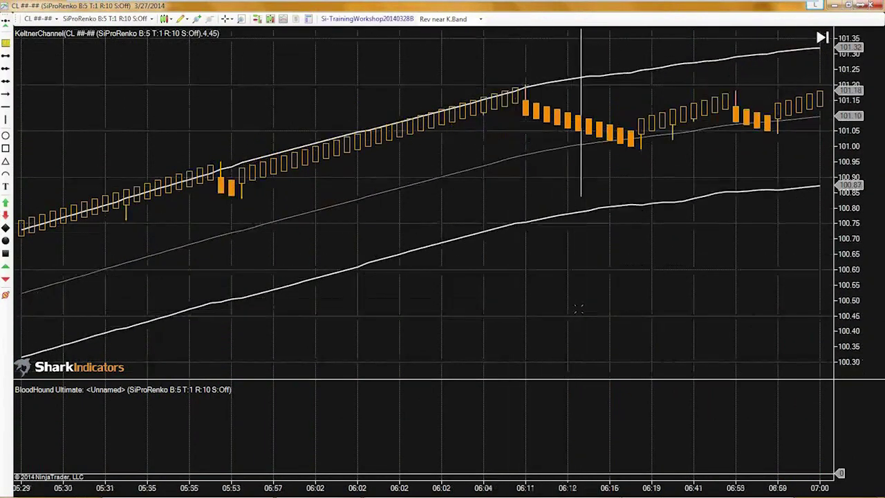
scroll(579, 309, "up", 2)
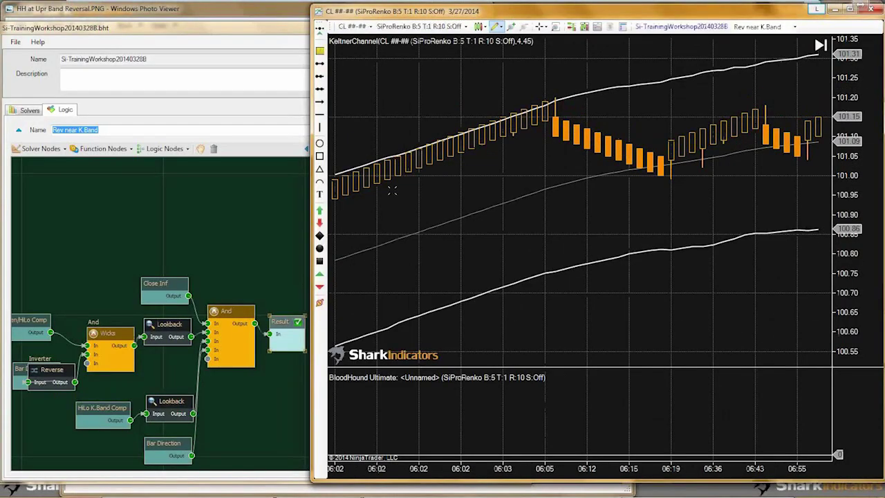
Move Result above the And node and resize the chart and logic editor windows to sit side by side.
left_click(286, 277)
left_click_drag(282, 319, 280, 275)
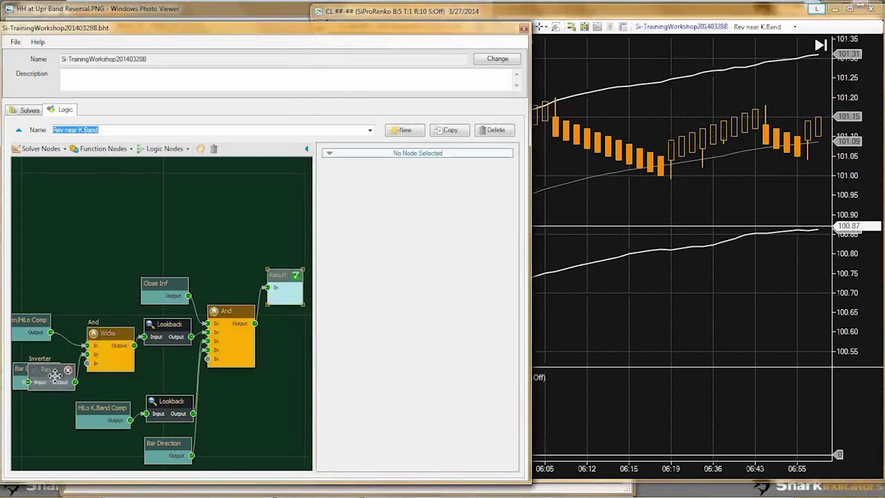
left_click(691, 242)
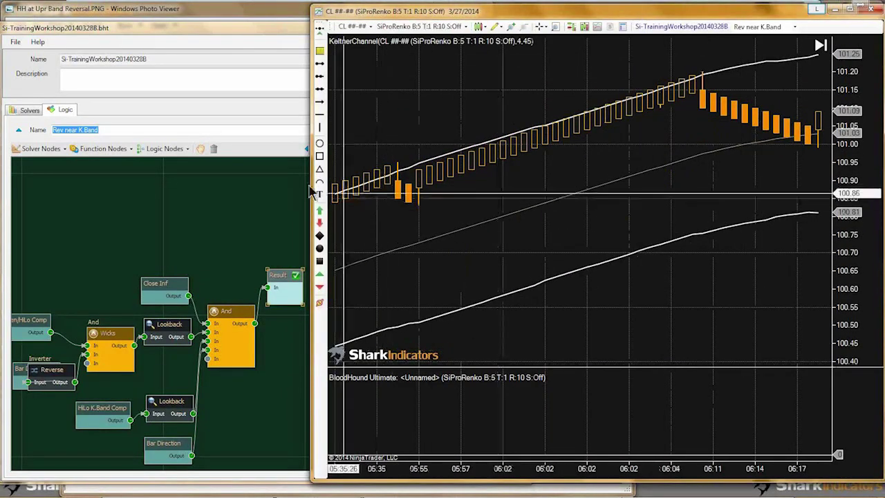
left_click_drag(478, 186, 517, 191)
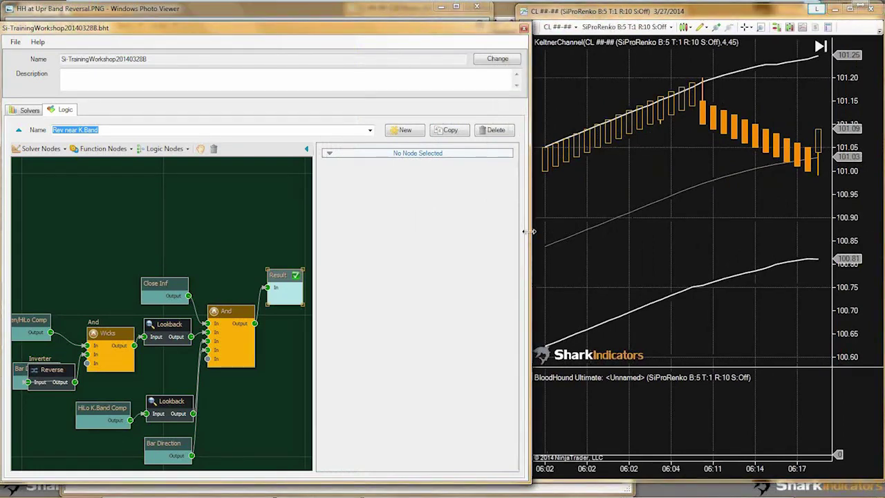
left_click_drag(530, 231, 499, 231)
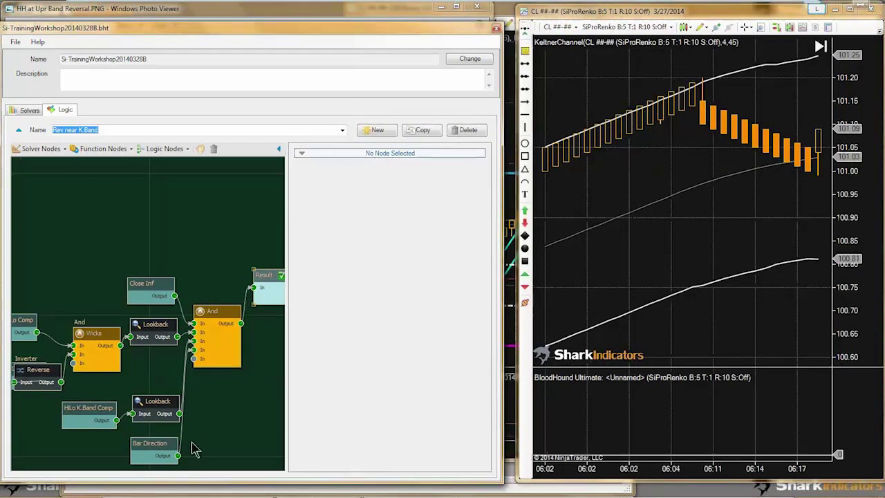
Route Bar Direction and the HiLo K.Band Comp Lookback into Result in turn to check their signals on the chart.
scroll(236, 401, "down", 1)
mouse_move(253, 362)
left_mouse_down()
mouse_move(260, 290)
mouse_move(258, 368)
left_mouse_up()
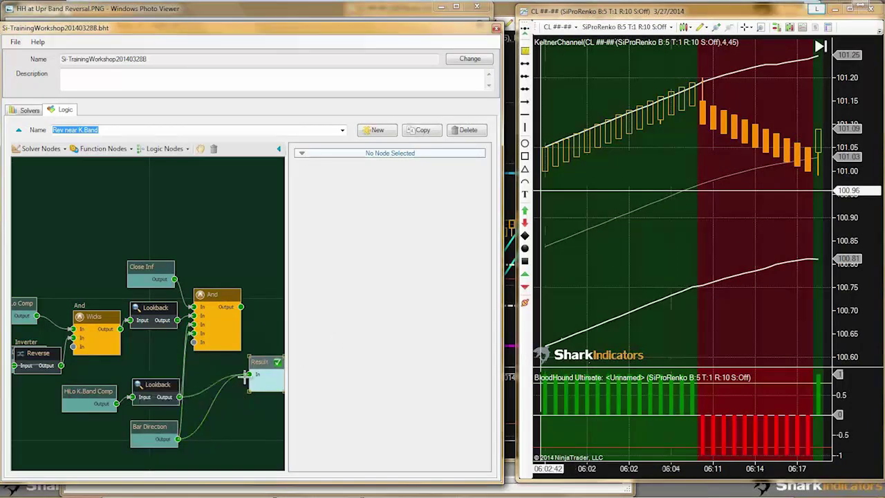
left_click_drag(250, 374, 250, 375)
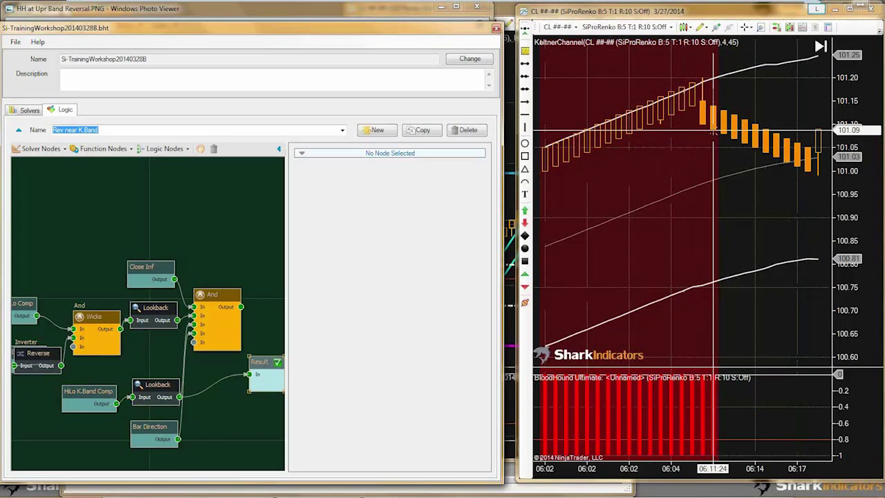
Check the Wicks Lookback's signals and settings by routing it into Result, and reconnect the final And node to Result.
left_click(179, 325)
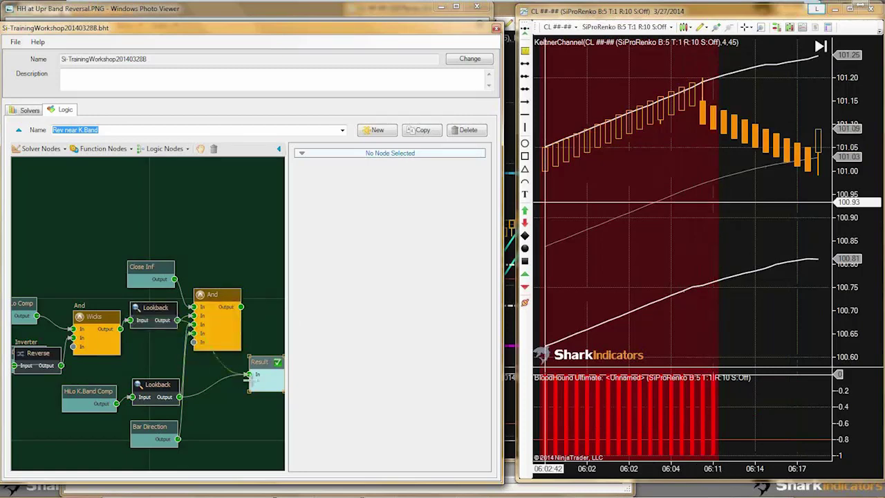
left_click_drag(149, 311, 147, 322)
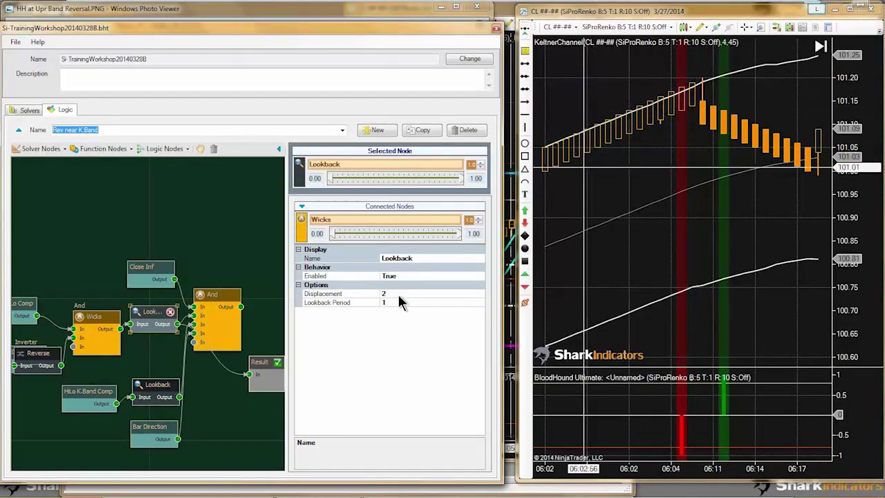
left_click(247, 374)
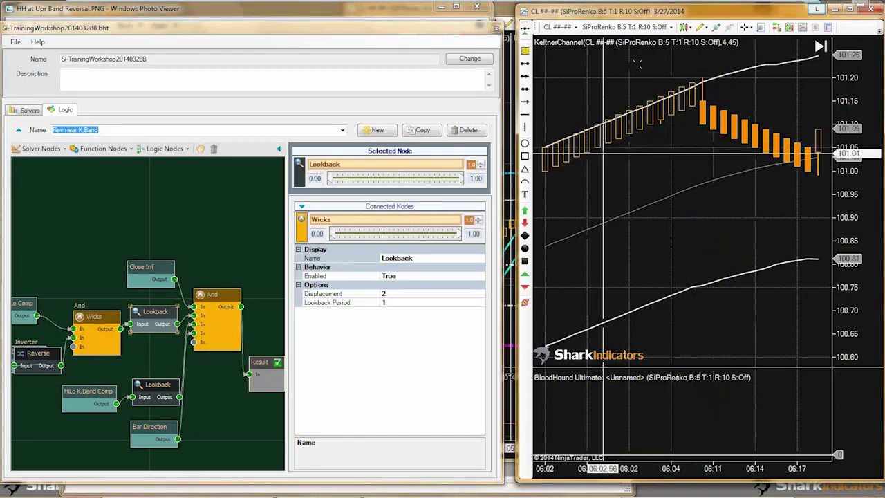
Maximize the chart and examine the price history back through 3/26/2014 for reversal signals near the Keltner bands.
double_click(704, 12)
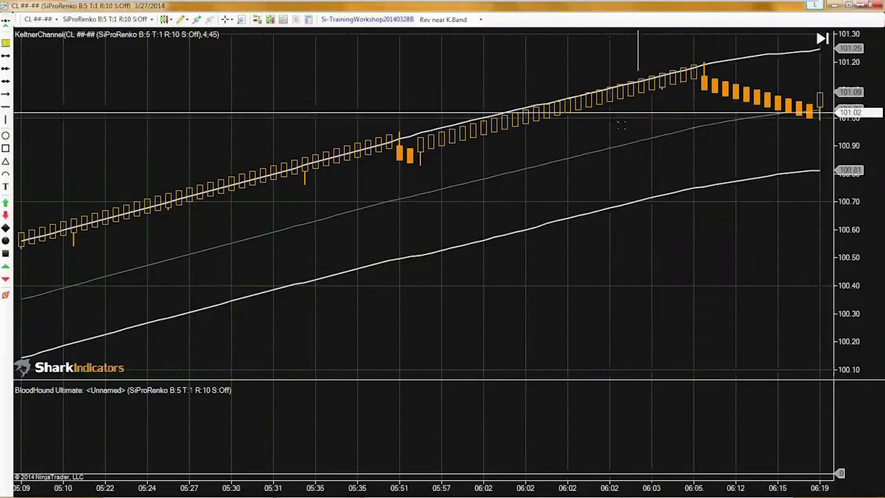
scroll(432, 147, "up", 5)
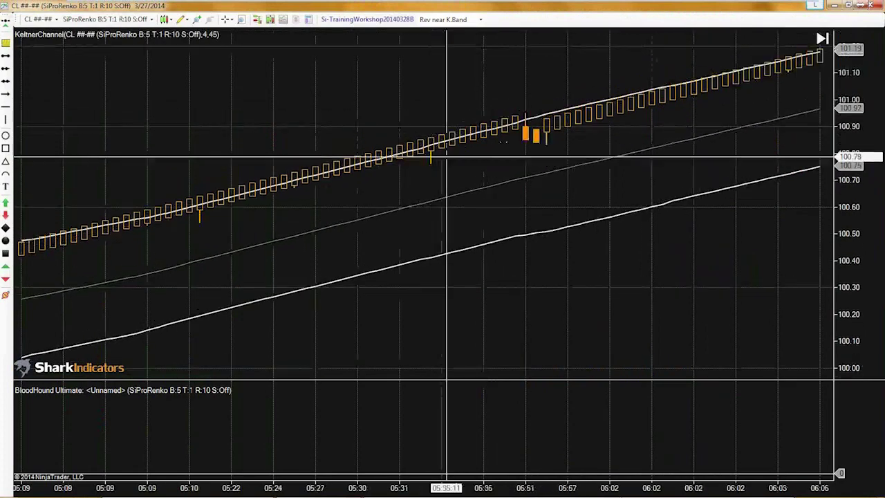
scroll(518, 136, "up", 6)
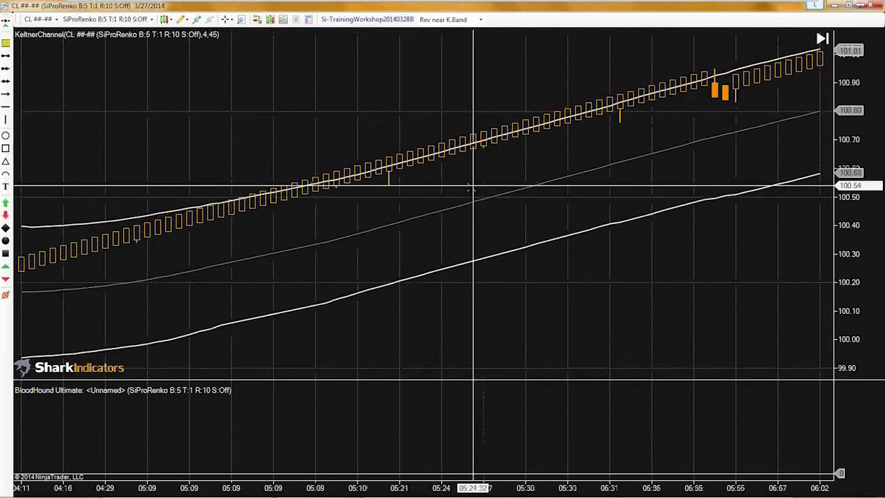
scroll(470, 188, "up", 6)
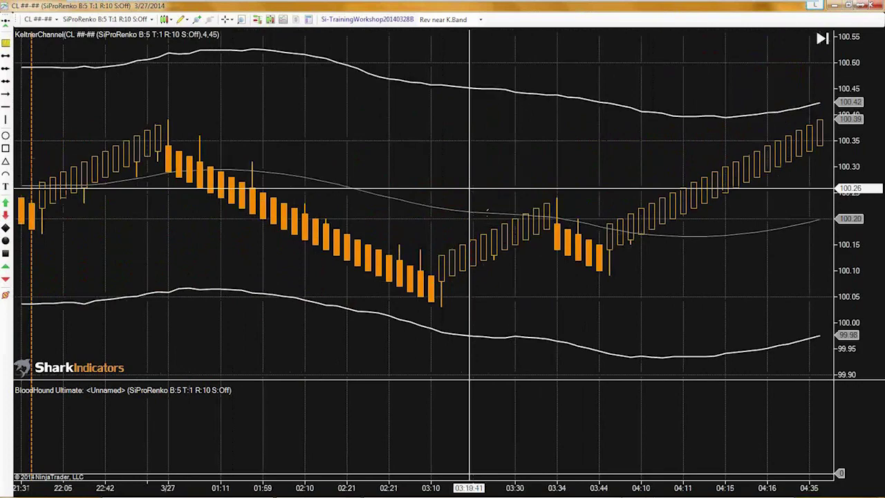
scroll(550, 236, "up", 5)
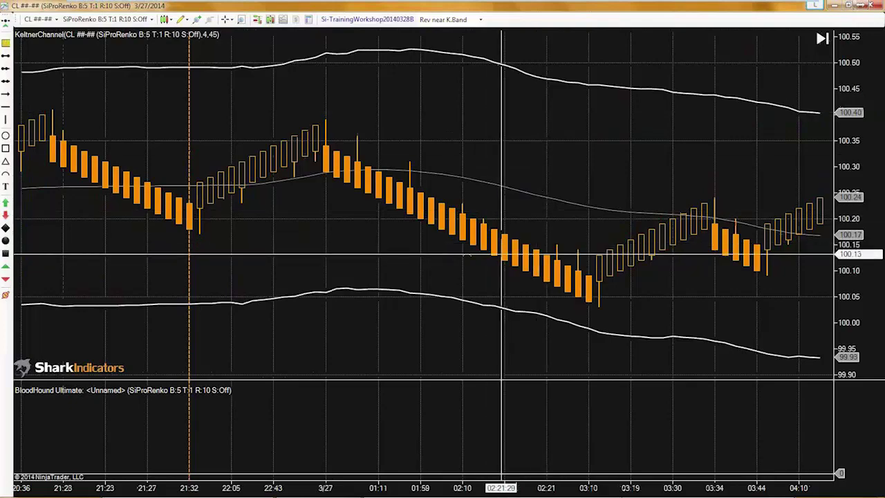
scroll(456, 208, "up", 6)
scroll(456, 208, "up", 8)
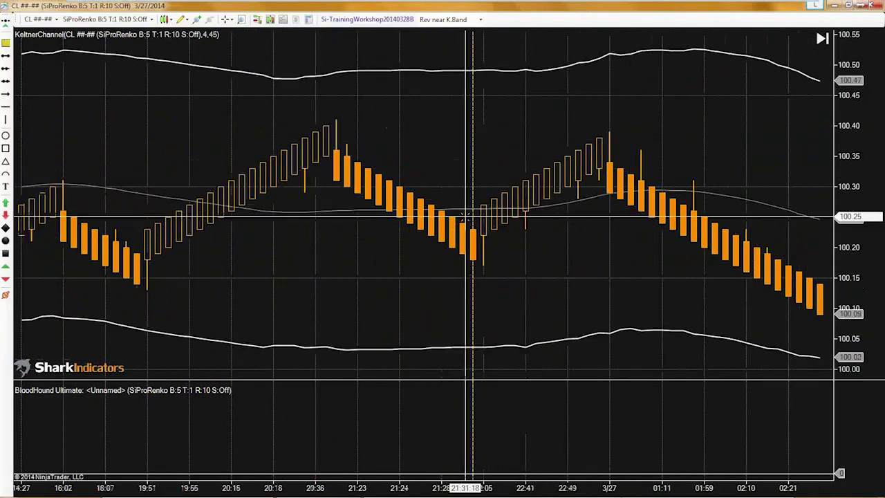
scroll(465, 216, "up", 8)
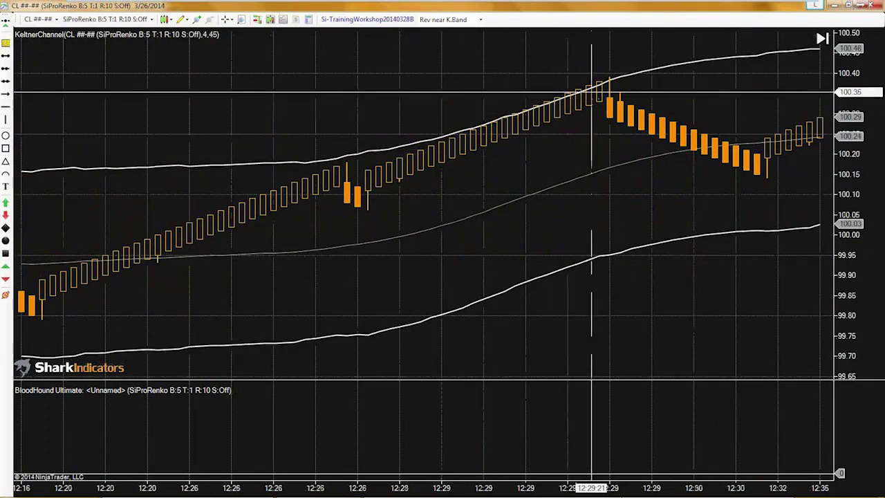
scroll(460, 173, "up", 10)
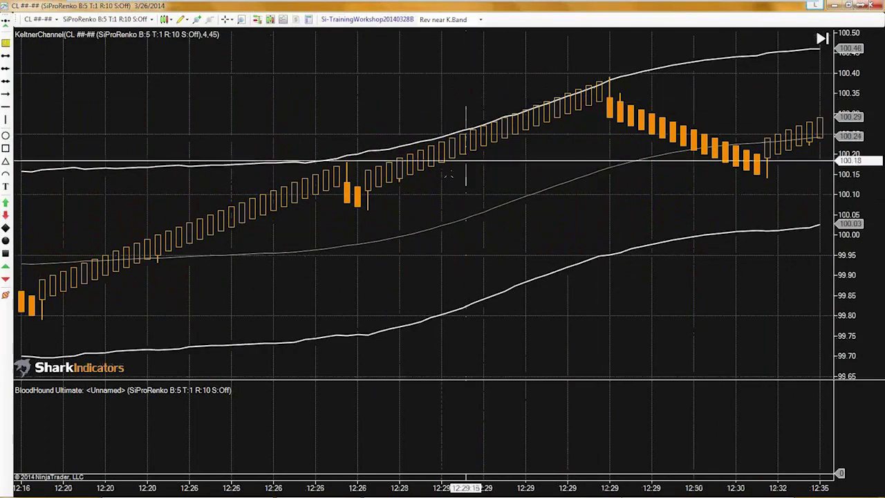
scroll(450, 192, "up", 3)
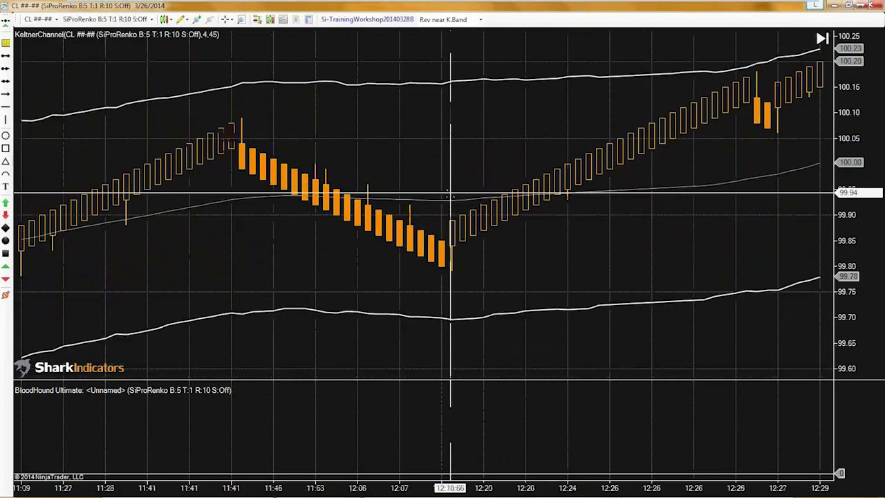
scroll(450, 193, "up", 10)
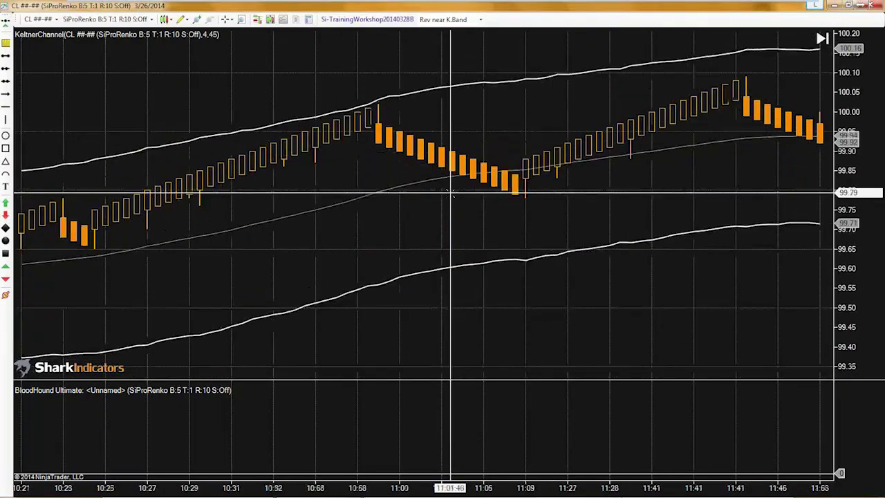
scroll(373, 111, "up", 10)
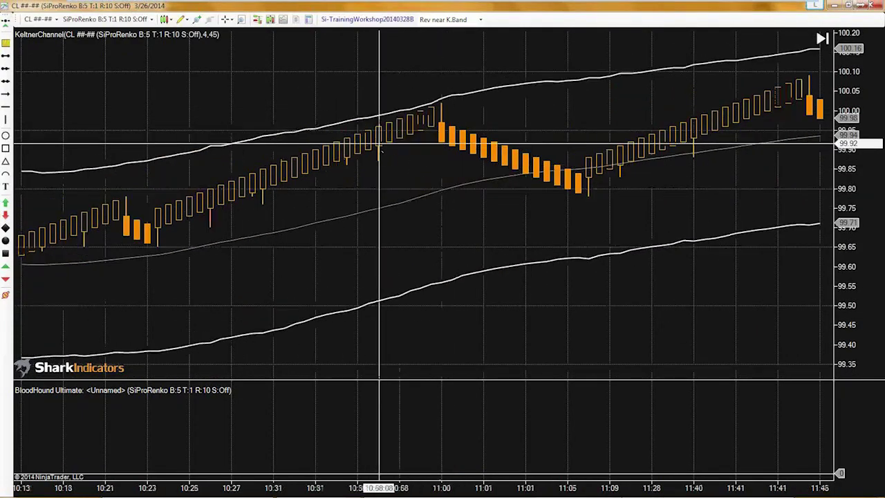
scroll(399, 183, "up", 10)
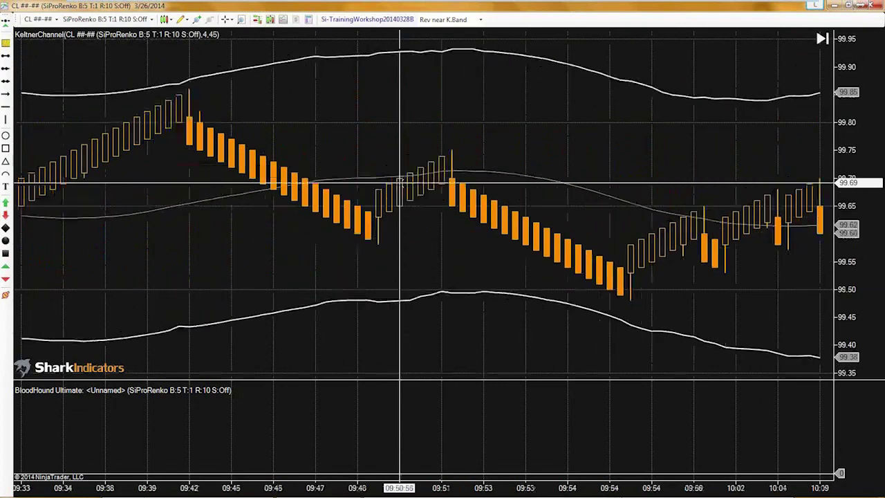
Examine the 3/26/2014 price history from 10:09 back to about 05:09 for reversals near the Keltner bands.
scroll(400, 183, "up", 3)
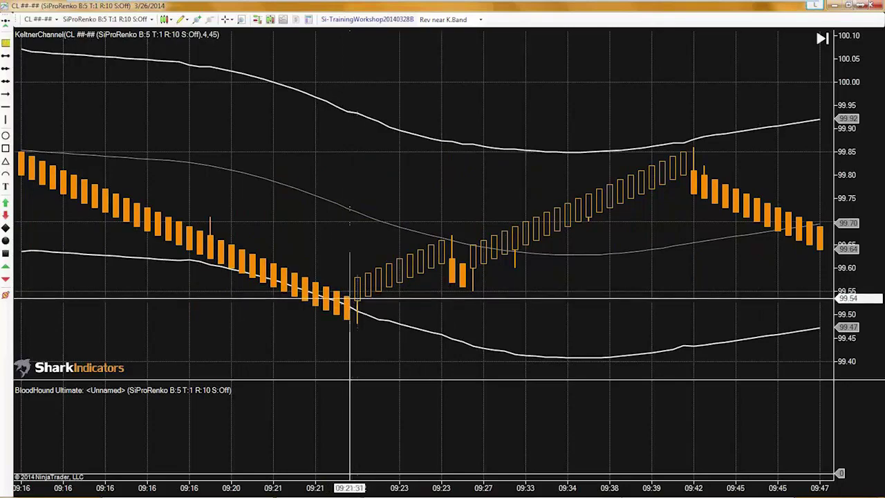
scroll(345, 297, "up", 15)
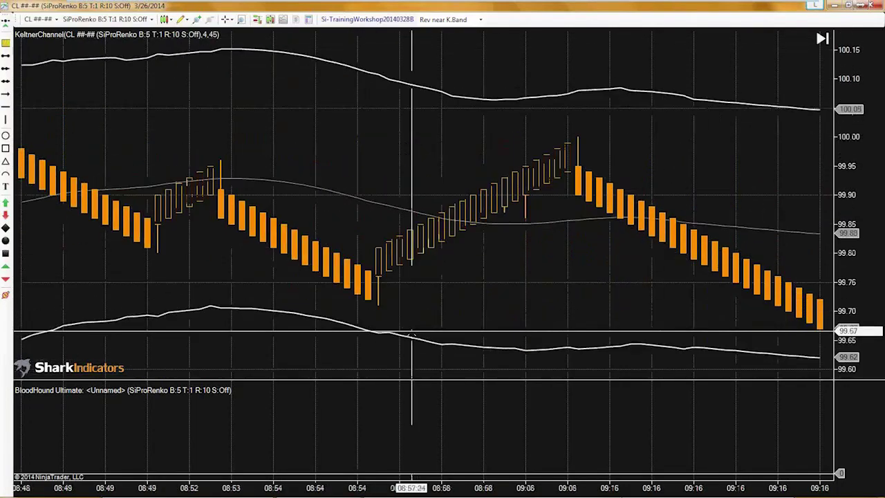
scroll(412, 336, "up", 7)
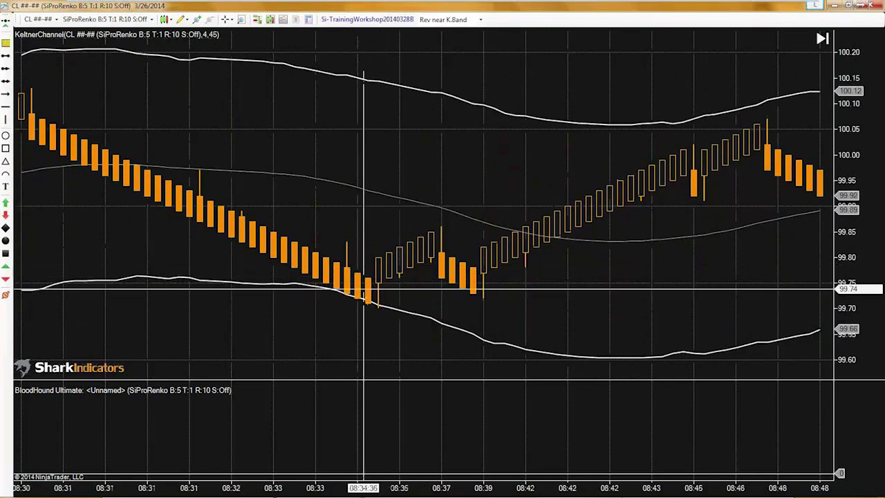
scroll(410, 324, "up", 15)
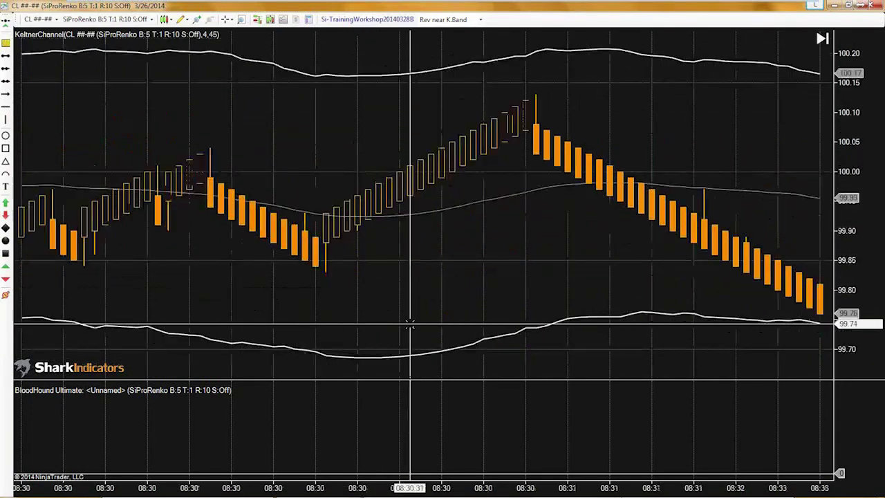
scroll(410, 324, "up", 15)
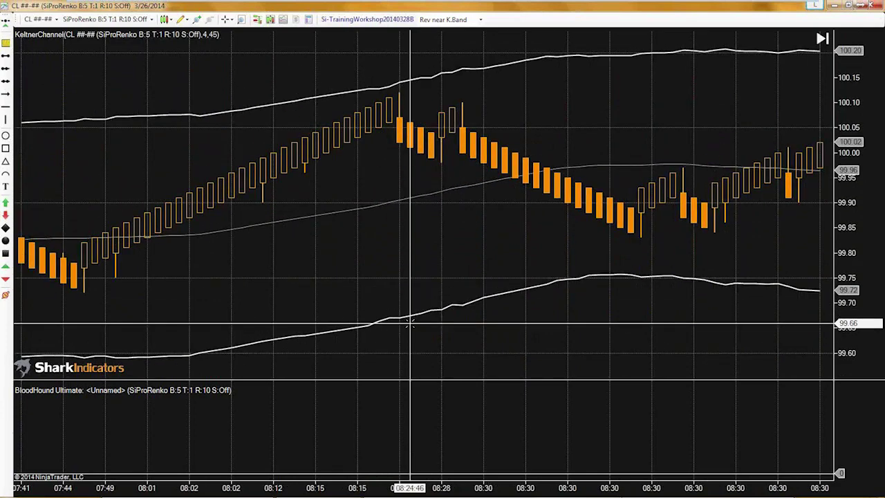
scroll(410, 323, "up", 15)
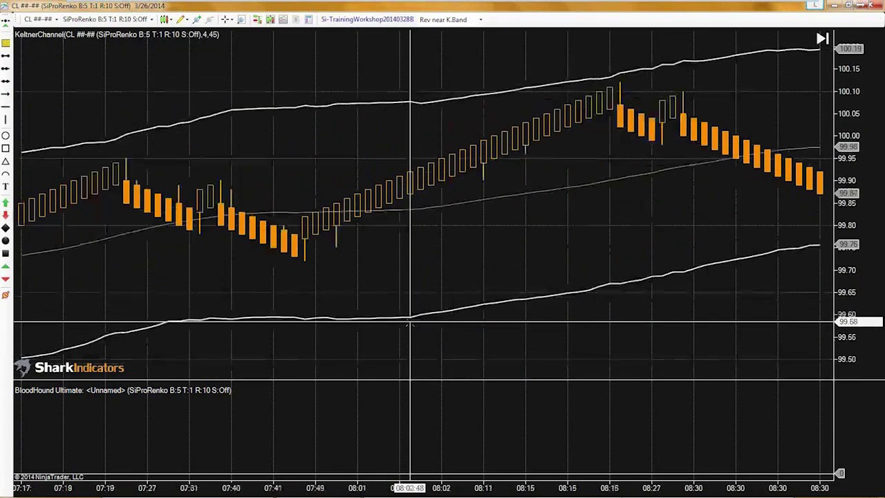
scroll(410, 323, "up", 8)
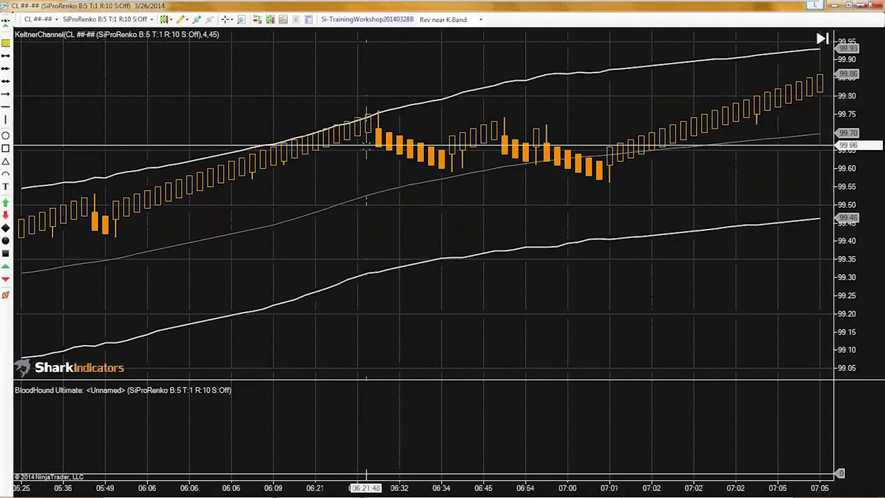
scroll(365, 150, "up", 10)
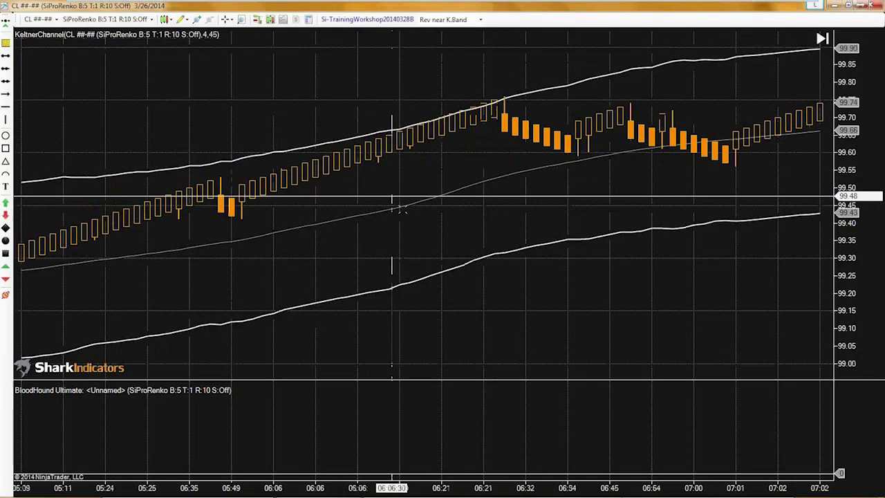
Inspect the long signal at the lower Keltner band around 09:14 on 3/28/2014 and the bars leading up to it.
scroll(426, 242, "up", 6)
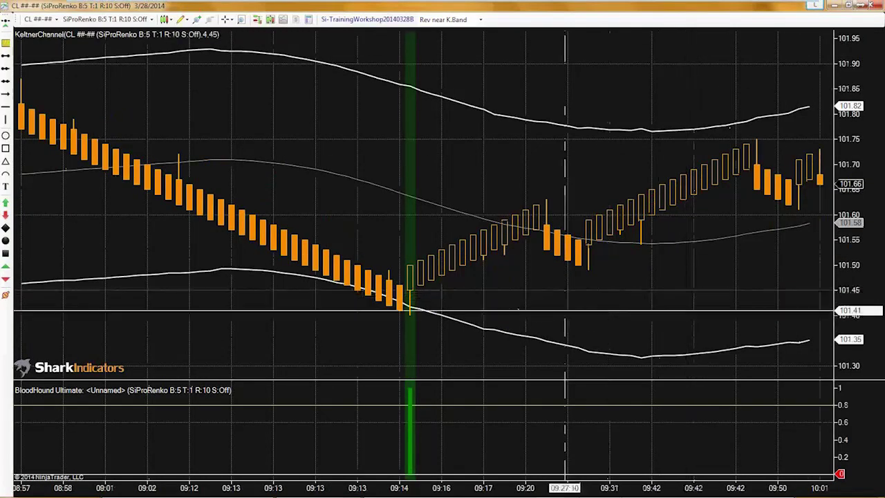
scroll(501, 304, "up", 5)
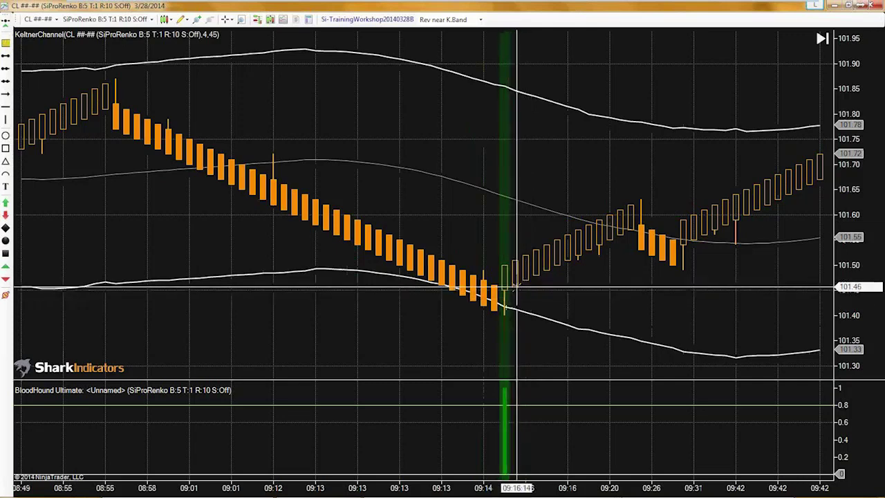
scroll(522, 290, "up", 5)
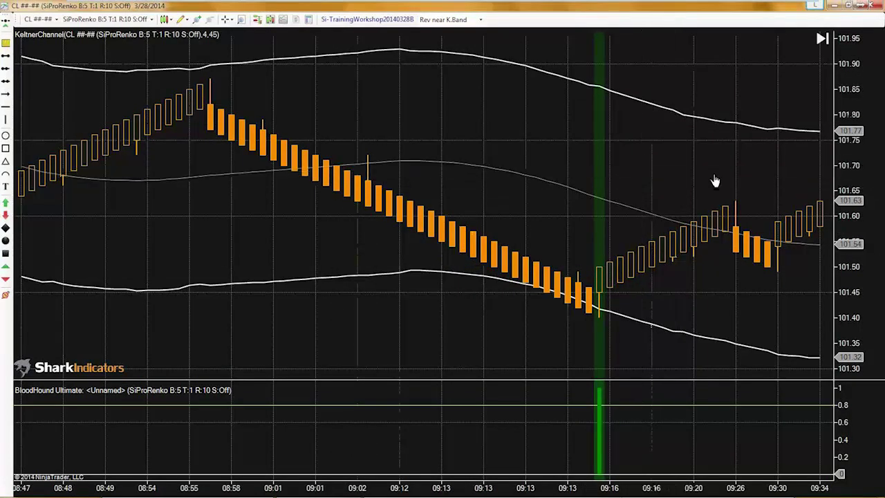
scroll(692, 181, "up", 5)
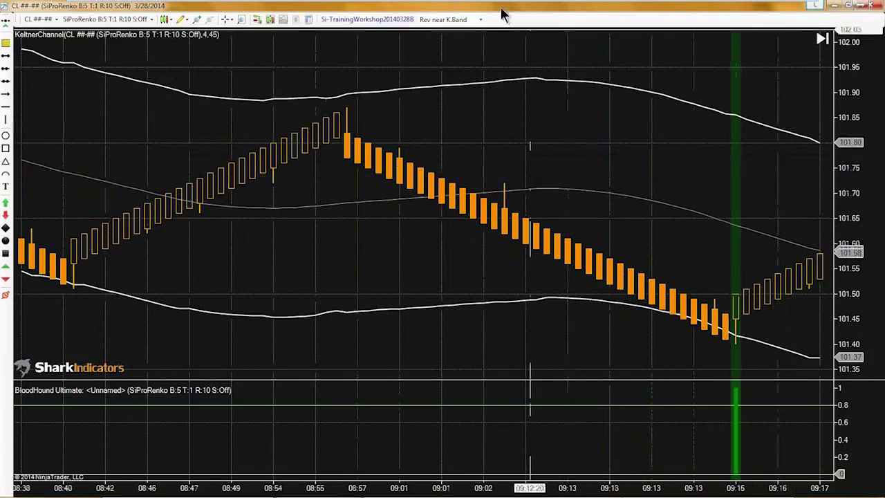
Restore the chart window beside the logic editor and route Bar Direction into Result to check its signals.
double_click(482, 6)
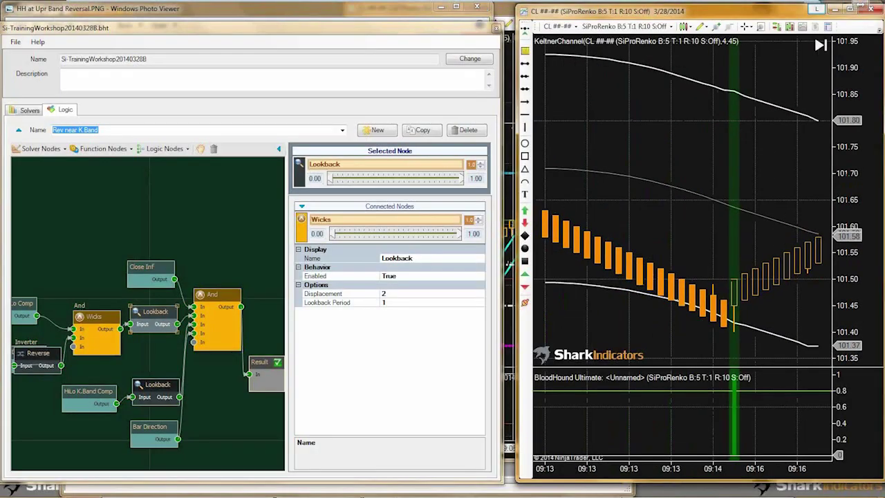
left_click_drag(513, 124, 503, 124)
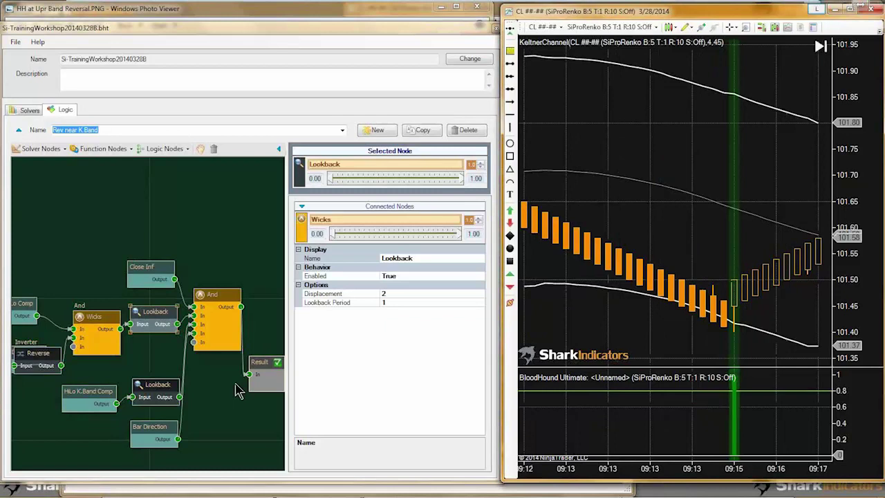
left_click_drag(160, 426, 156, 427)
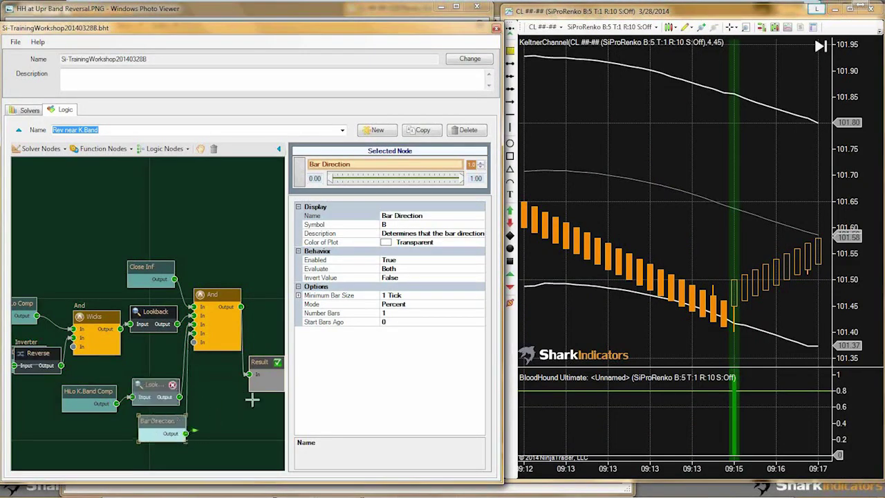
left_click_drag(262, 393, 259, 389)
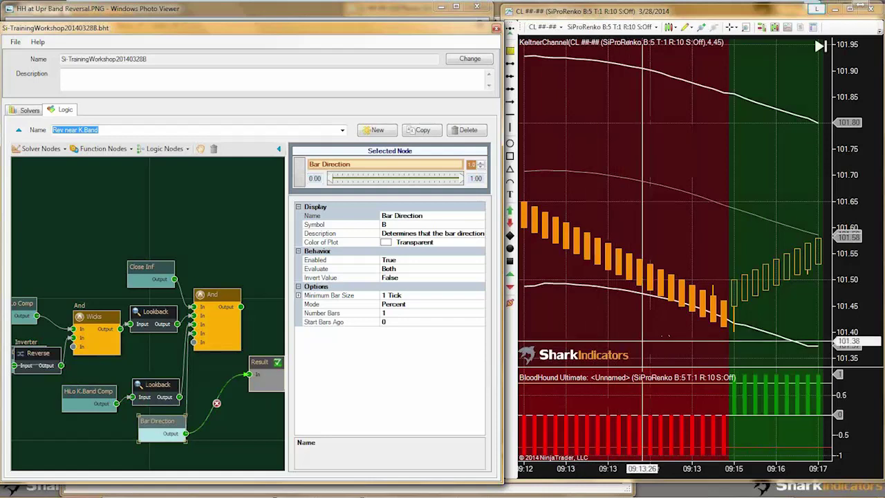
scroll(629, 335, "down", 5)
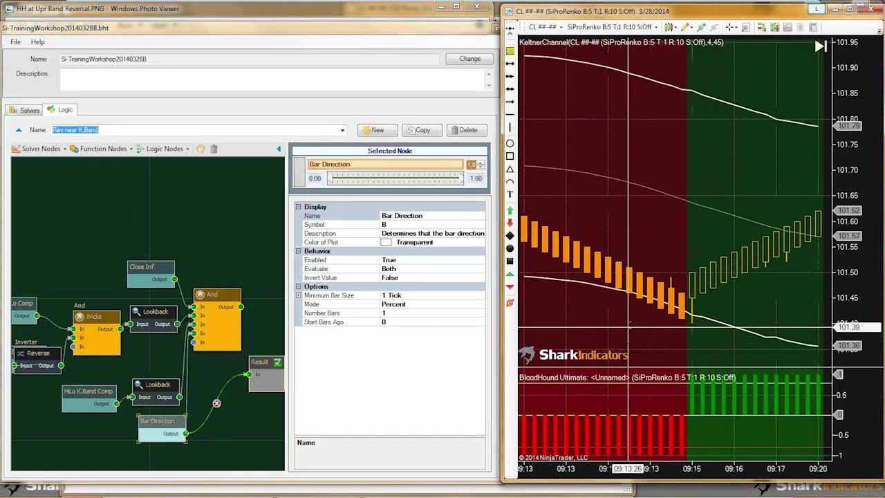
Set Bar Direction's Number Bars to 2 and check its signal at the reversal bar.
left_click(391, 313)
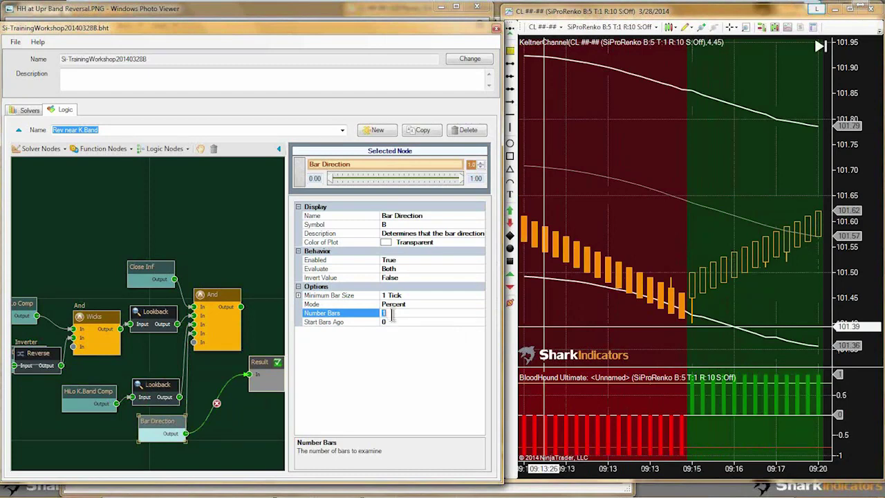
left_click(392, 321)
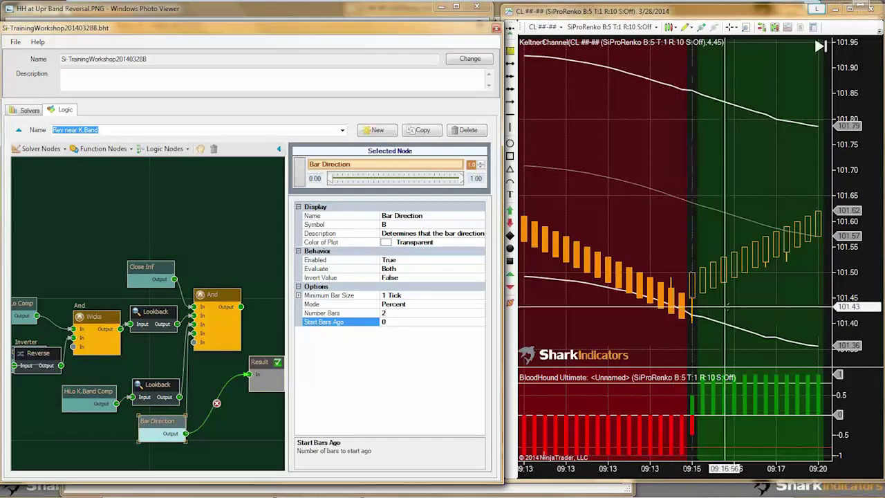
left_click(697, 304)
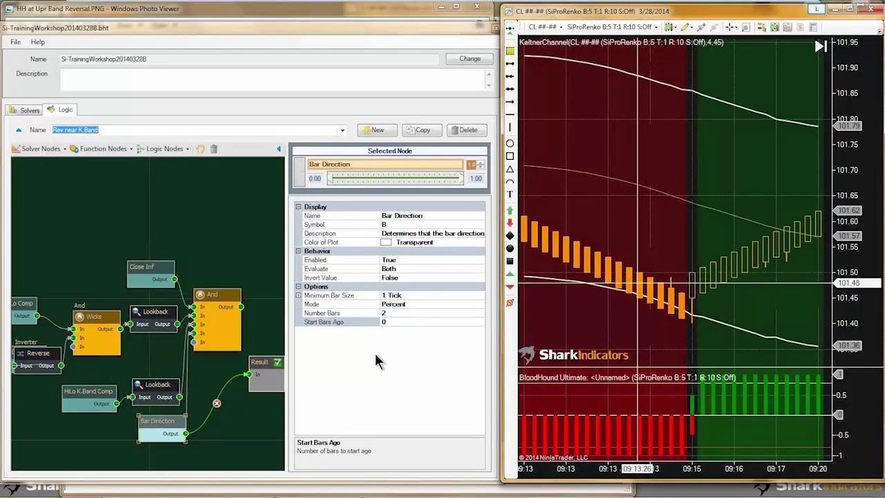
Change Bar Direction's Mode to All or Nothing and check the reversal bar's output on the chart.
left_click(318, 305)
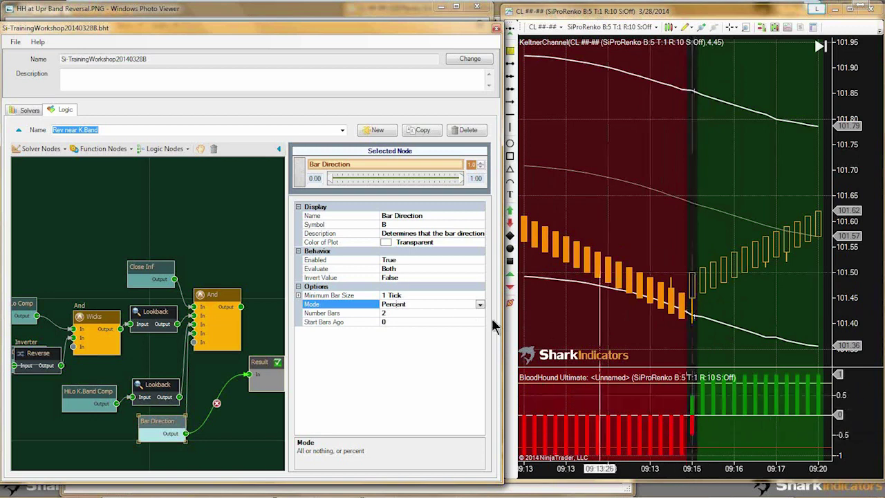
double_click(395, 304)
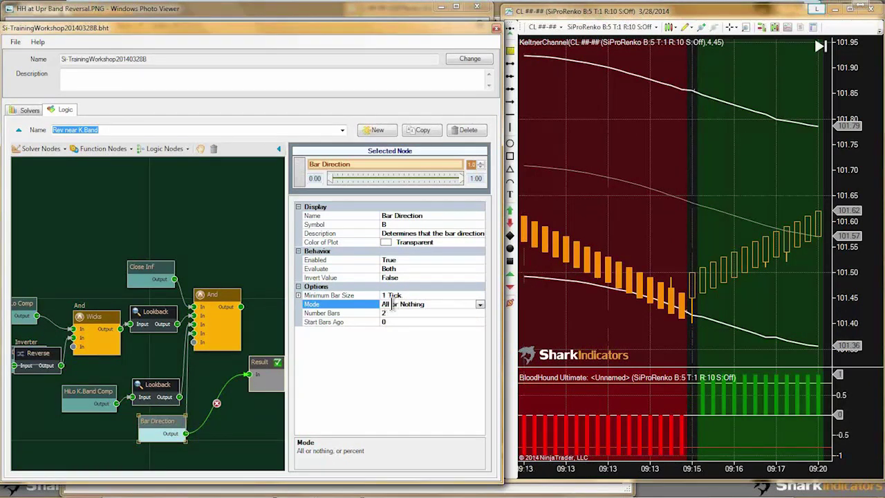
left_click(480, 303)
left_click(480, 310)
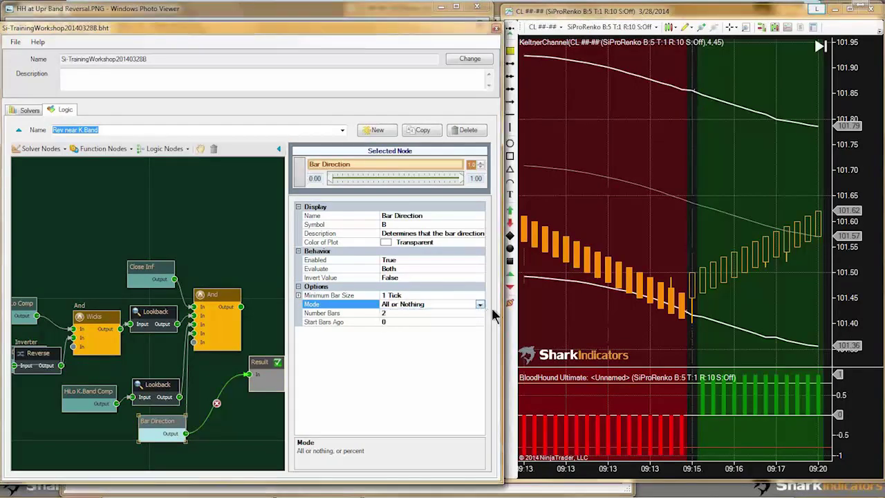
left_click(692, 401)
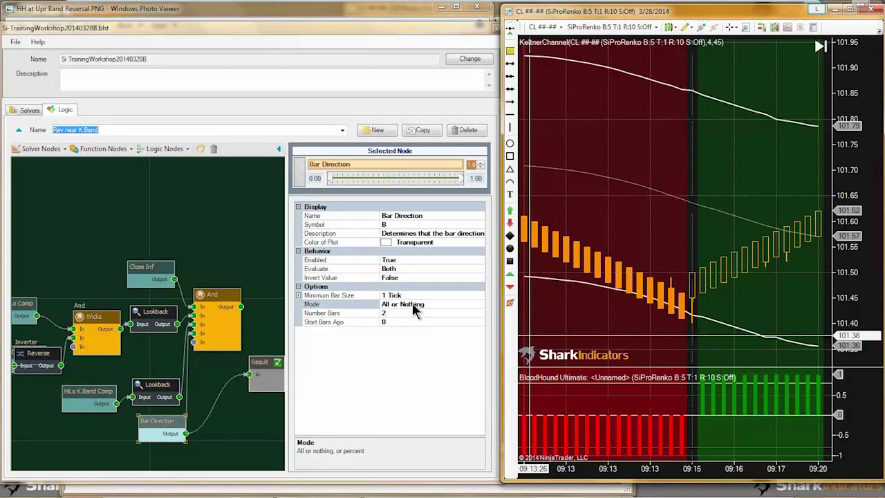
Reconnect the final And node to Result and widen the chart to review the earlier 3/28/2014 lower-band reversals.
left_click(392, 313)
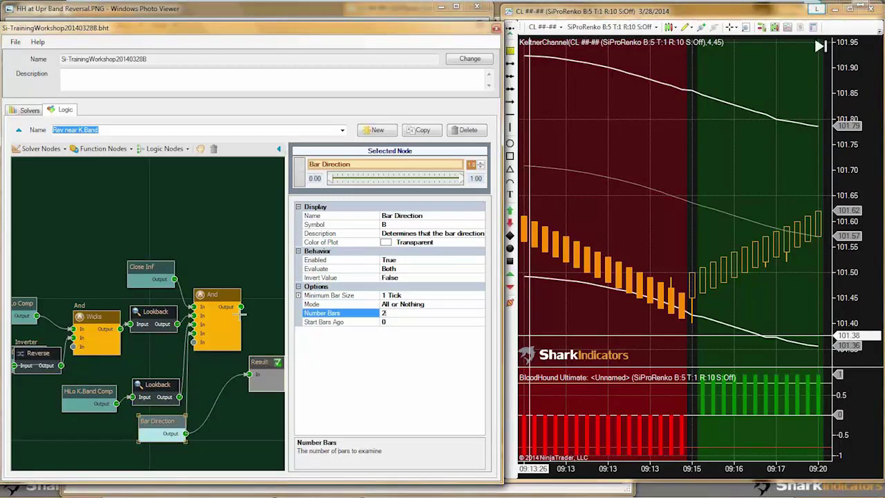
left_click(252, 332)
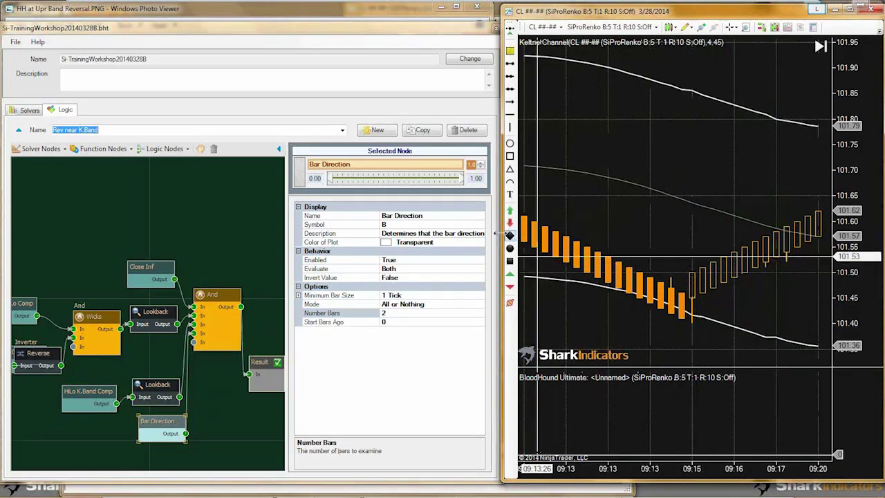
left_click_drag(504, 257, 148, 258)
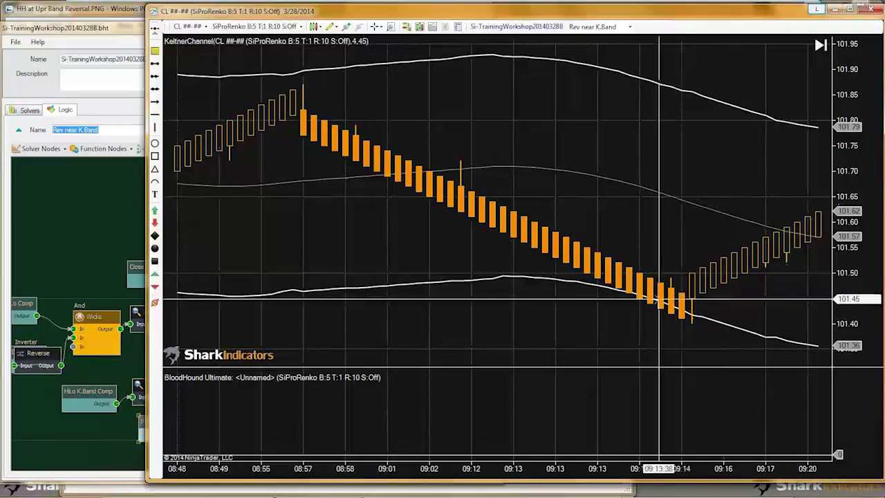
scroll(689, 297, "up", 10)
scroll(688, 309, "up", 10)
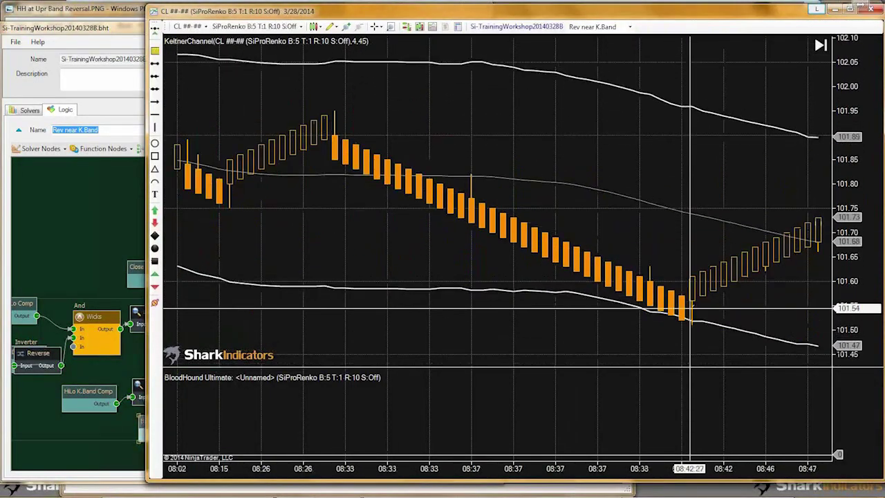